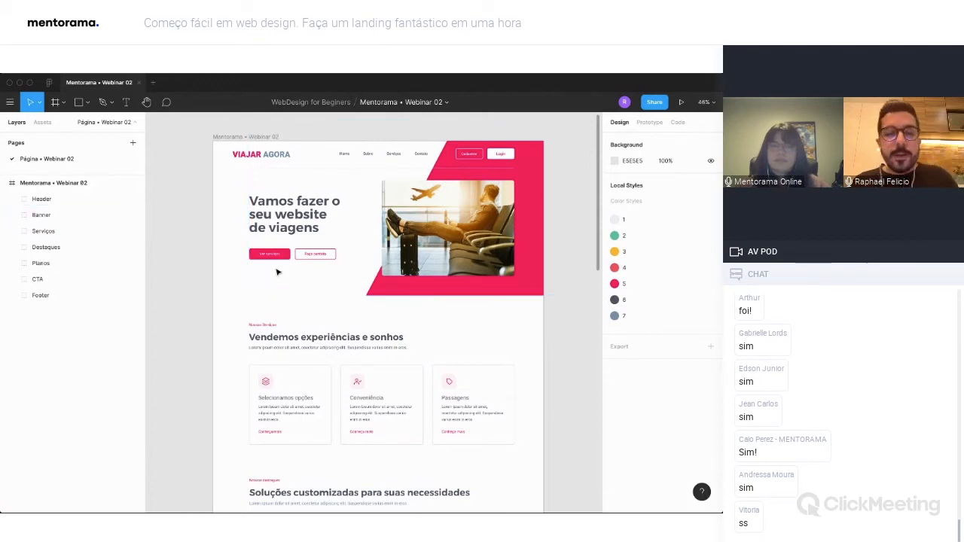
Review the finished travel landing page with the interface hidden, from the services section through highlights, plans and call-to-action to the footer.
{"action": "scroll", "coordinate": [277, 272], "scroll_direction": "down", "scroll_amount": 3}
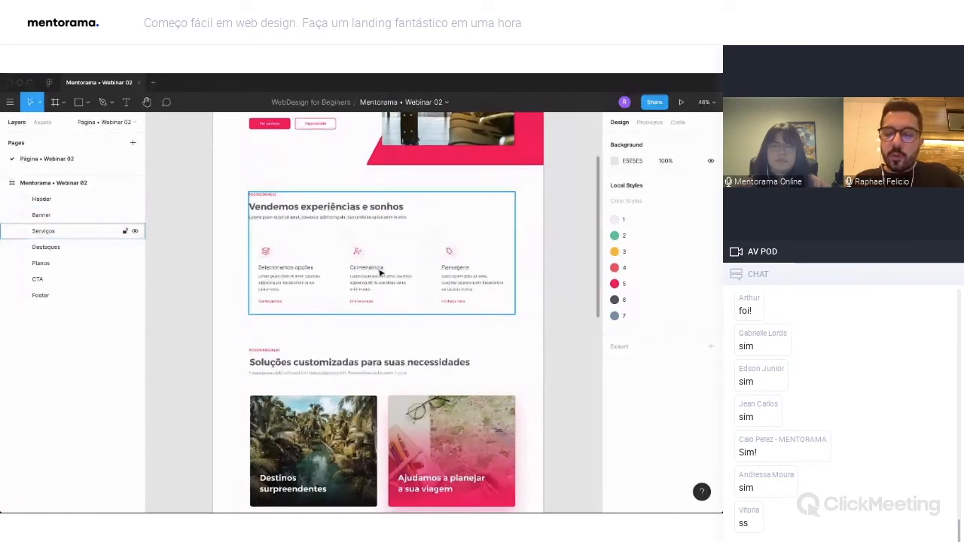
{"action": "key", "text": "ctrl+backslash"}
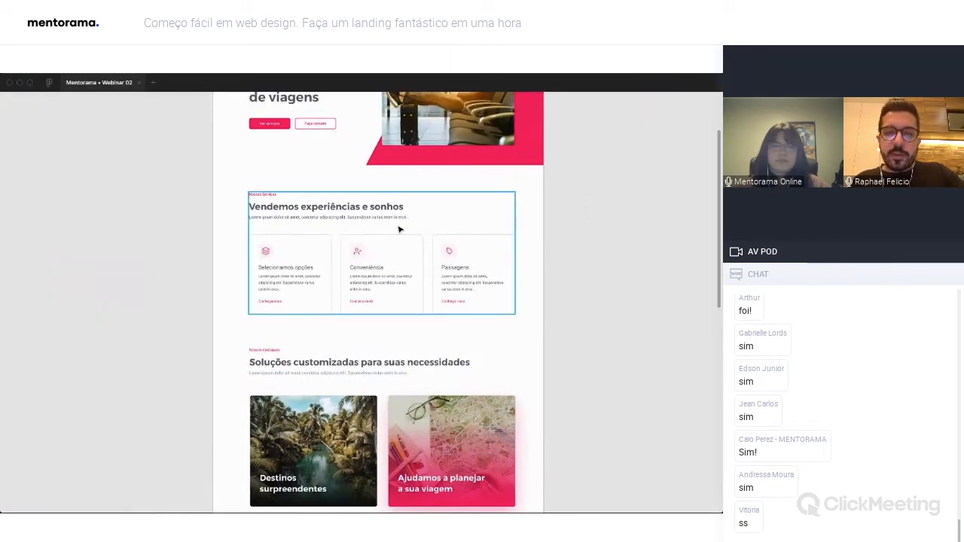
{"action": "scroll", "coordinate": [400, 229], "scroll_direction": "up", "scroll_amount": 2}
{"action": "scroll", "coordinate": [397, 266], "scroll_direction": "up", "scroll_amount": 5}
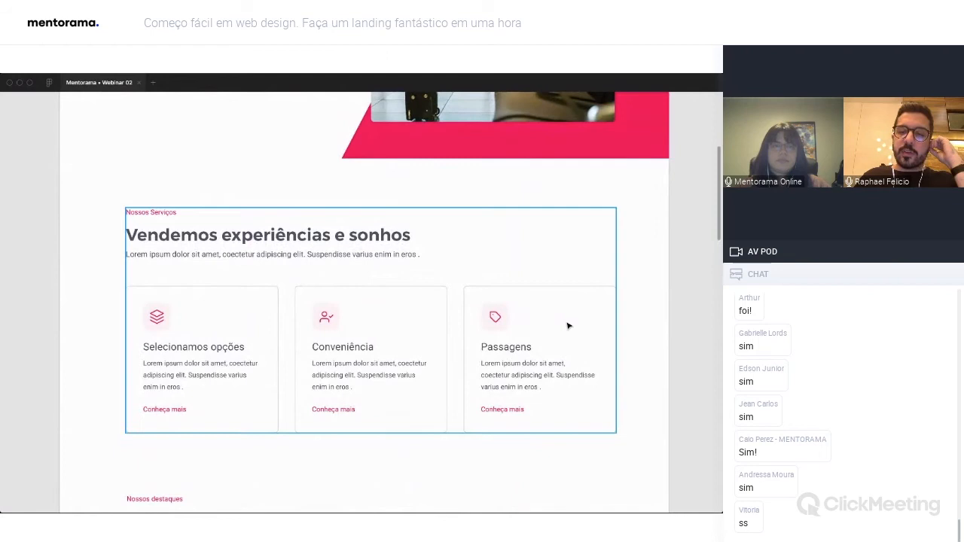
{"action": "scroll", "coordinate": [644, 330], "scroll_direction": "down", "scroll_amount": 4}
{"action": "scroll", "coordinate": [644, 331], "scroll_direction": "down", "scroll_amount": 3}
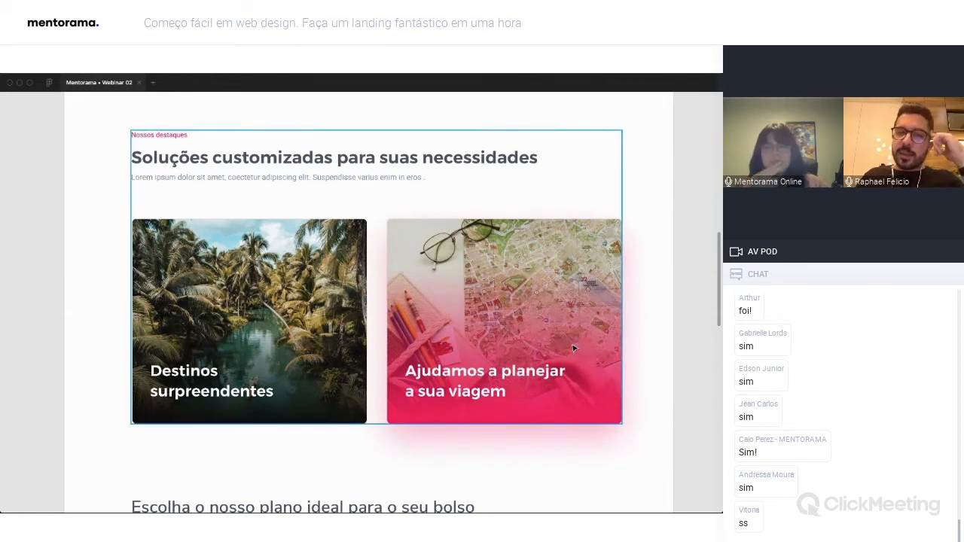
{"action": "scroll", "coordinate": [628, 327], "scroll_direction": "down", "scroll_amount": 3}
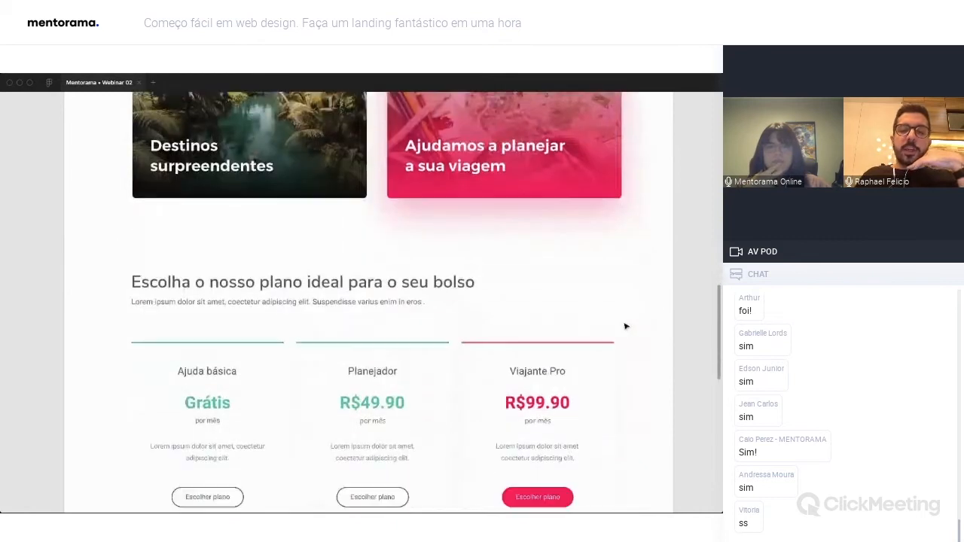
{"action": "scroll", "coordinate": [625, 326], "scroll_direction": "down", "scroll_amount": 2}
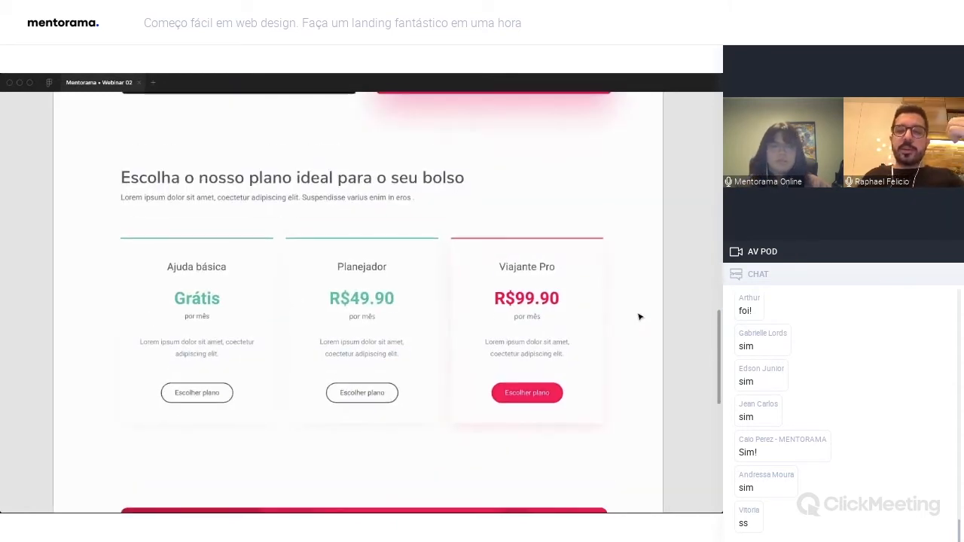
{"action": "scroll", "coordinate": [639, 317], "scroll_direction": "down", "scroll_amount": 1}
{"action": "scroll", "coordinate": [639, 317], "scroll_direction": "up", "scroll_amount": 1}
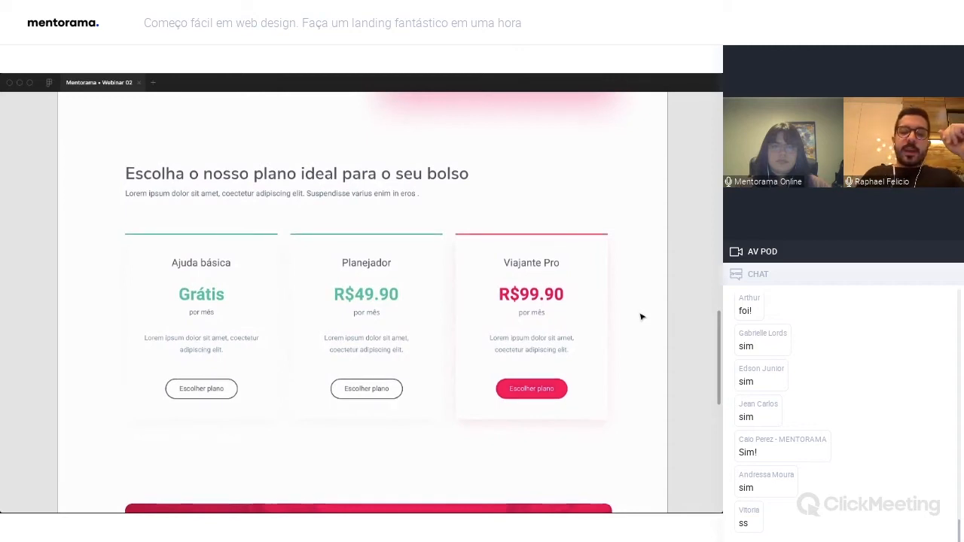
{"action": "scroll", "coordinate": [640, 316], "scroll_direction": "down", "scroll_amount": 5}
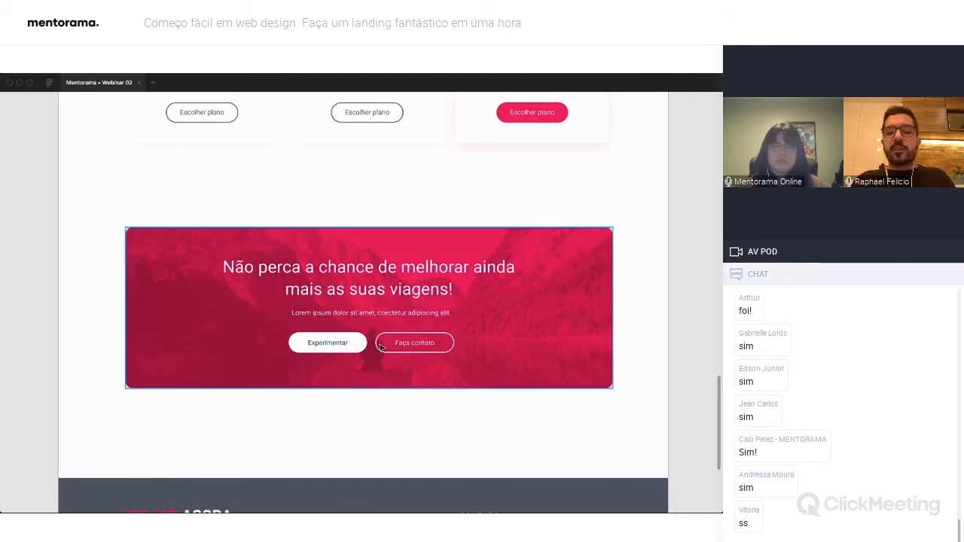
{"action": "scroll", "coordinate": [471, 363], "scroll_direction": "down", "scroll_amount": 2}
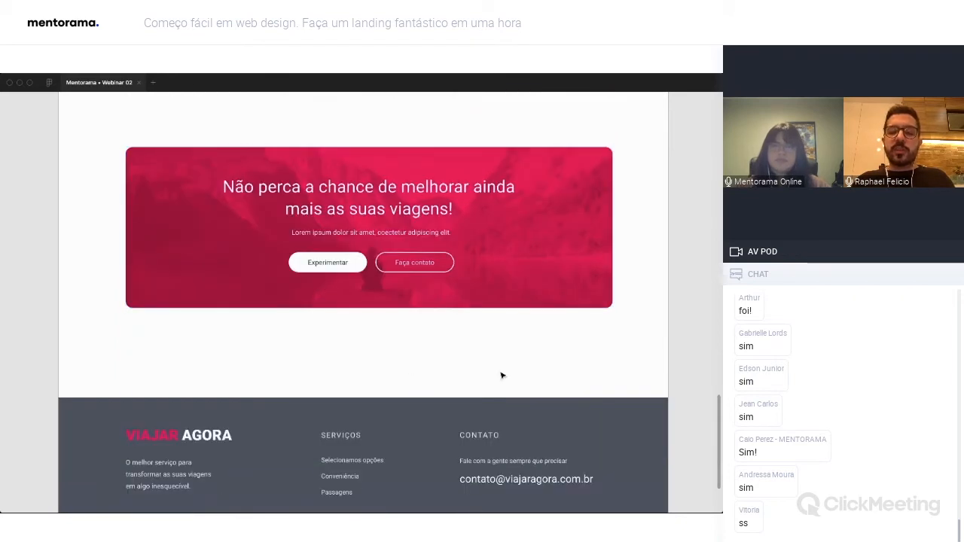
{"action": "scroll", "coordinate": [497, 376], "scroll_direction": "down", "scroll_amount": 3}
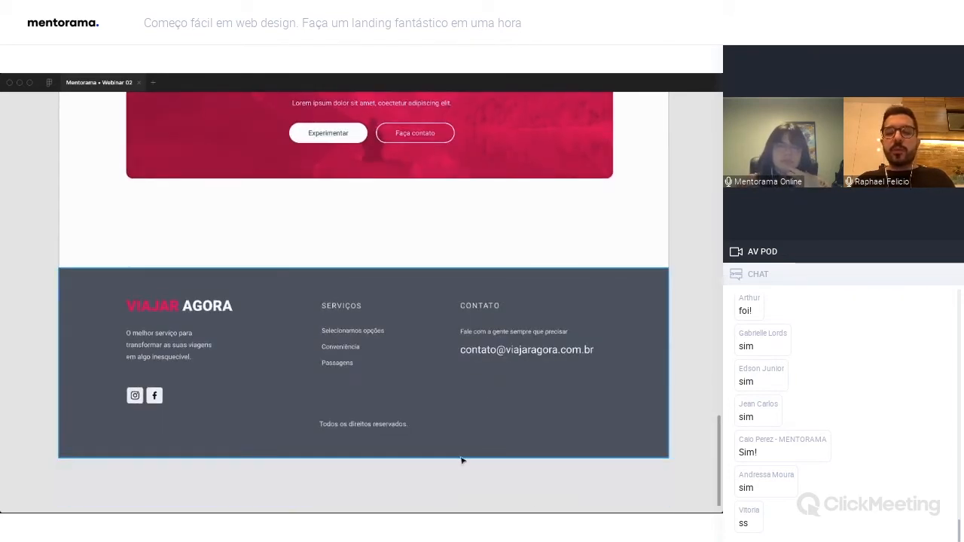
{"action": "scroll", "coordinate": [667, 402], "scroll_direction": "up", "scroll_amount": 1}
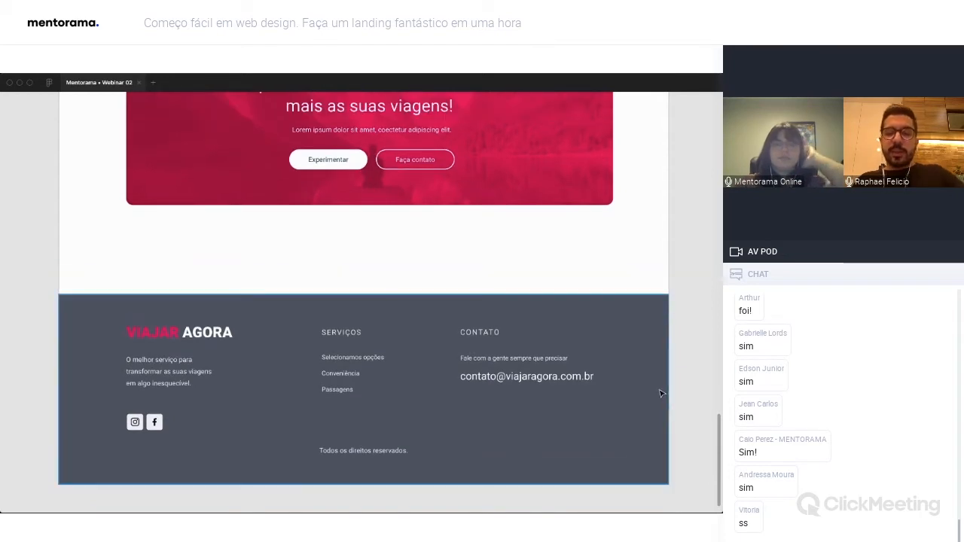
{"action": "scroll", "coordinate": [683, 369], "scroll_direction": "down", "scroll_amount": 4}
{"action": "scroll", "coordinate": [684, 371], "scroll_direction": "down", "scroll_amount": 2}
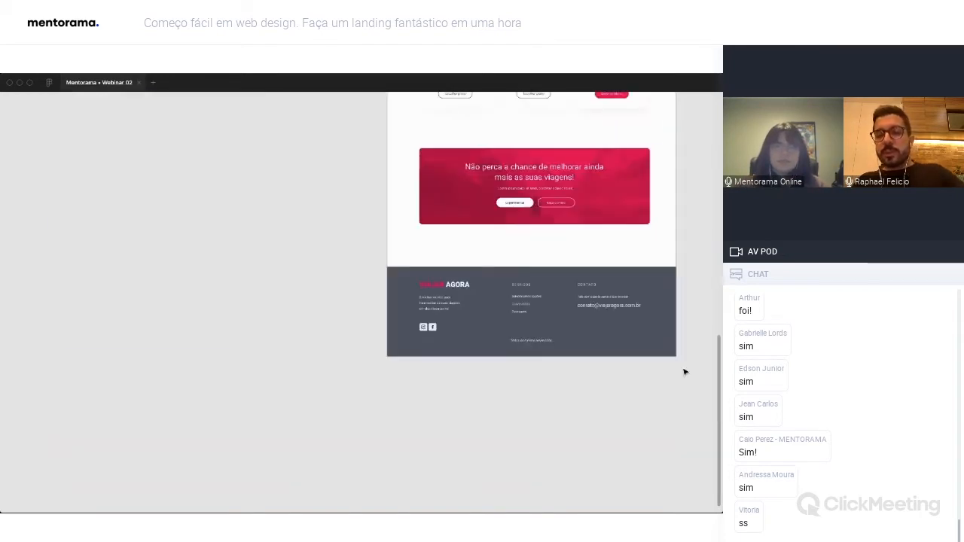
{"action": "scroll", "coordinate": [685, 372], "scroll_direction": "down", "scroll_amount": 2}
{"action": "scroll", "coordinate": [684, 371], "scroll_direction": "up", "scroll_amount": 1}
{"action": "scroll", "coordinate": [685, 371], "scroll_direction": "up", "scroll_amount": 2}
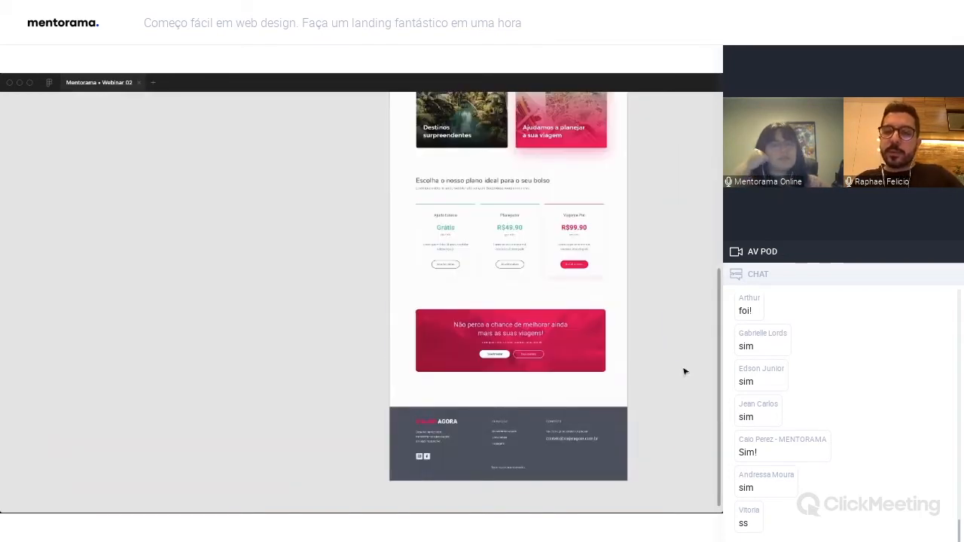
Restore the hidden interface and return to the header and banner at the start of the landing page.
{"action": "key", "text": "ctrl+backslash"}
{"action": "scroll", "coordinate": [521, 357], "scroll_direction": "up", "scroll_amount": 6}
{"action": "scroll", "coordinate": [526, 358], "scroll_direction": "up", "scroll_amount": 4}
{"action": "scroll", "coordinate": [526, 359], "scroll_direction": "right", "scroll_amount": 2}
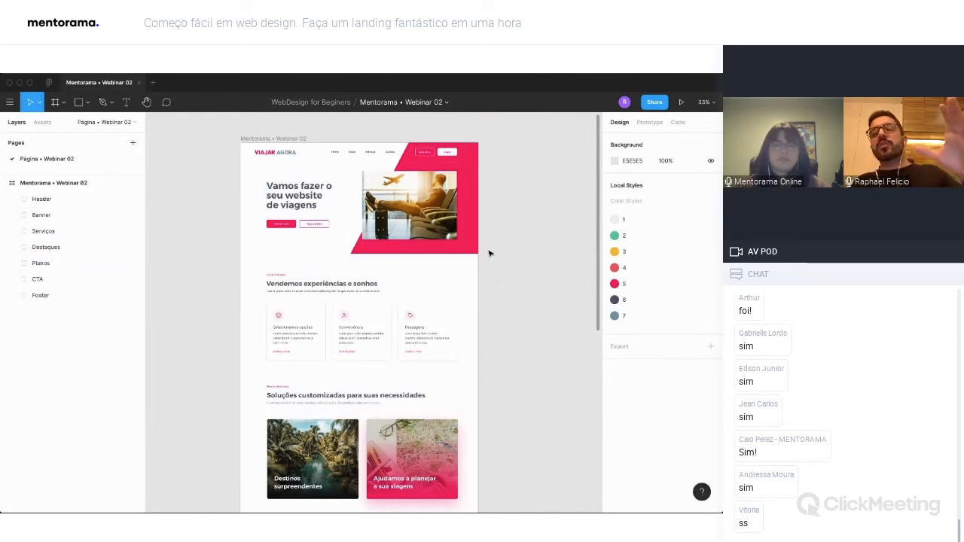
{"action": "scroll", "coordinate": [492, 257], "scroll_direction": "right", "scroll_amount": 2}
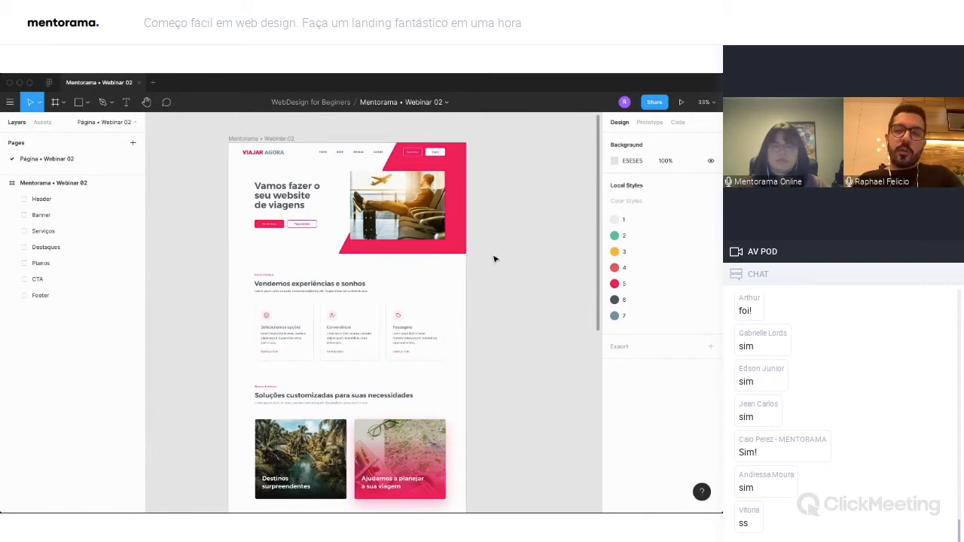
{"action": "scroll", "coordinate": [492, 258], "scroll_direction": "up", "scroll_amount": 3}
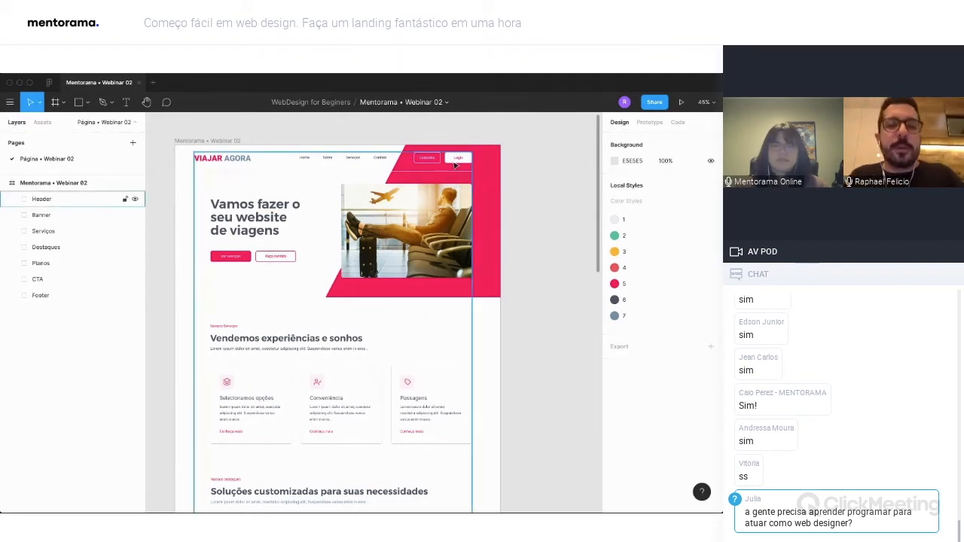
Select the Mentorama • Webinar 02 frame, collapse its layers and examine the frame's dimensions.
{"action": "left_click", "coordinate": [199, 143]}
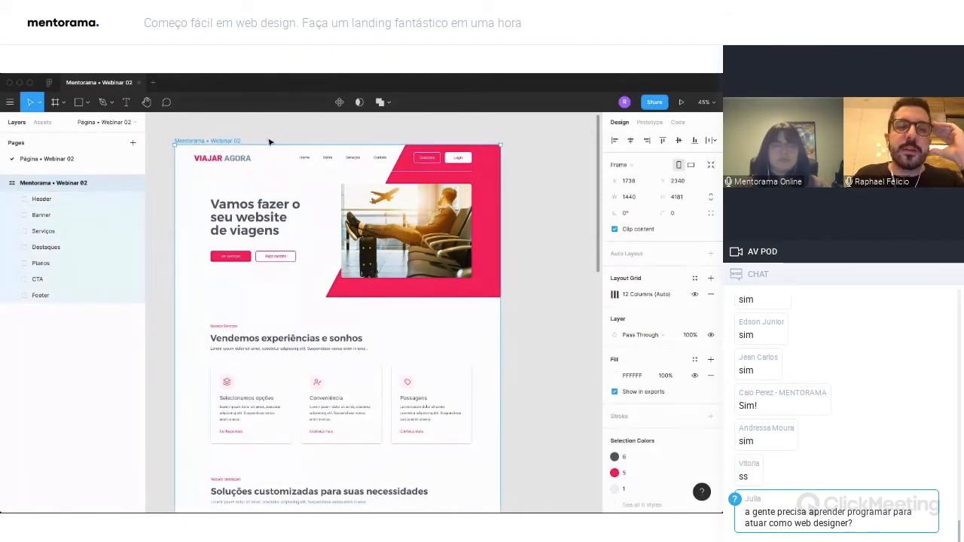
{"action": "left_click", "coordinate": [4, 183]}
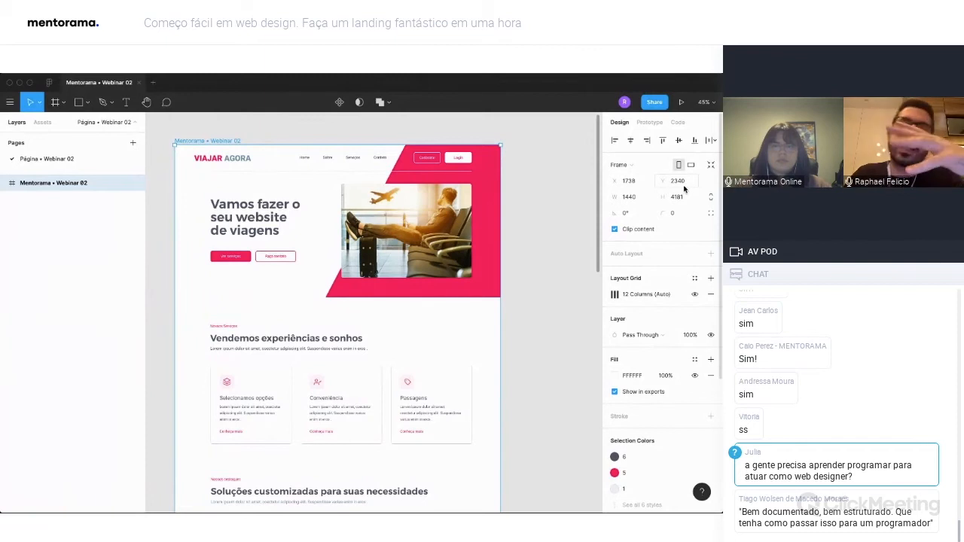
{"action": "left_click", "coordinate": [561, 236]}
{"action": "left_click", "coordinate": [215, 139]}
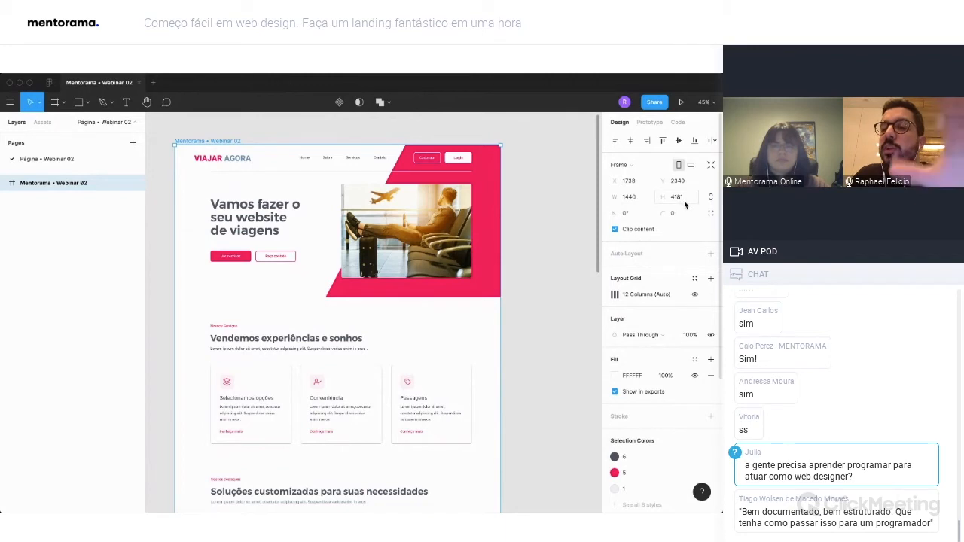
Create a new frame from the 1440×1024 Desktop preset and align its upper edge with the finished page beside it.
{"action": "left_click", "coordinate": [571, 186]}
{"action": "key", "text": "f"}
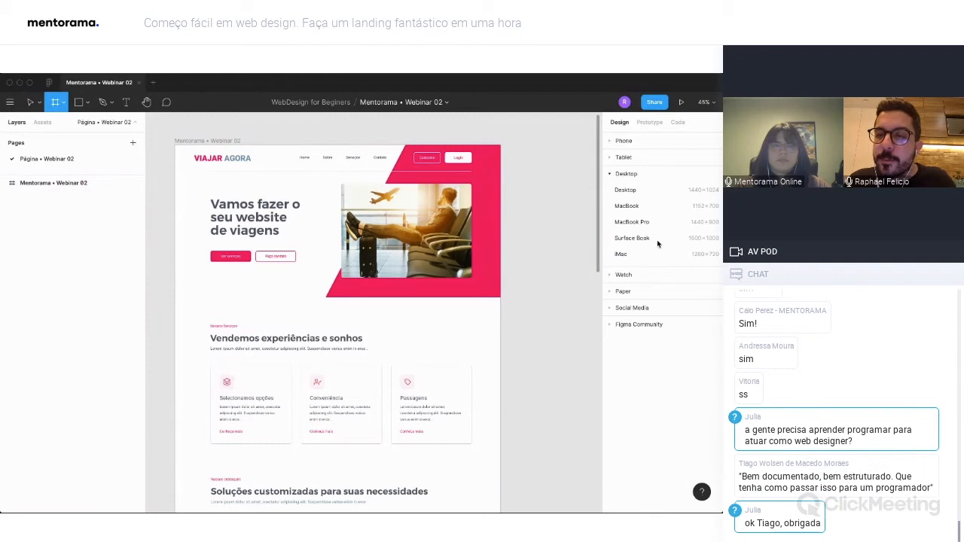
{"action": "left_click", "coordinate": [642, 190]}
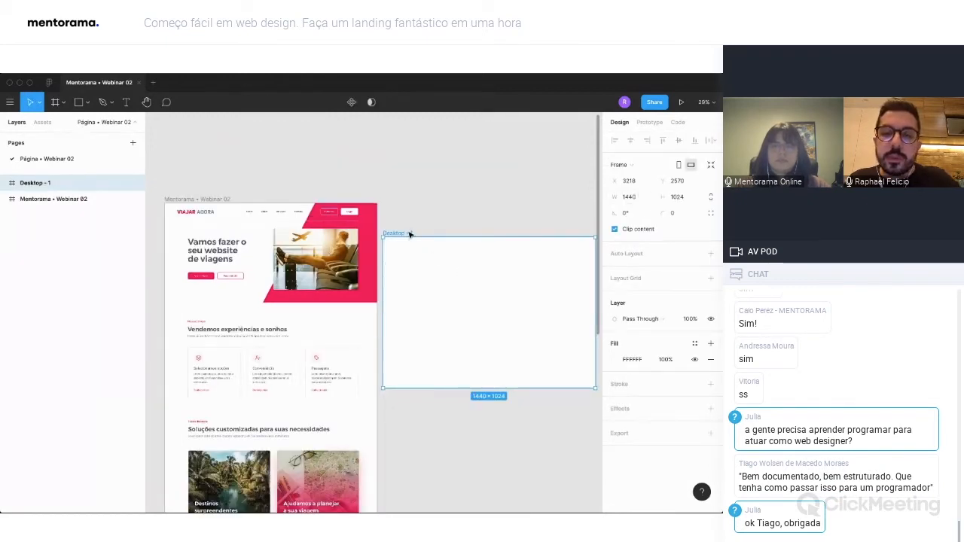
{"action": "left_click_drag", "start_coordinate": [409, 234], "coordinate": [411, 202]}
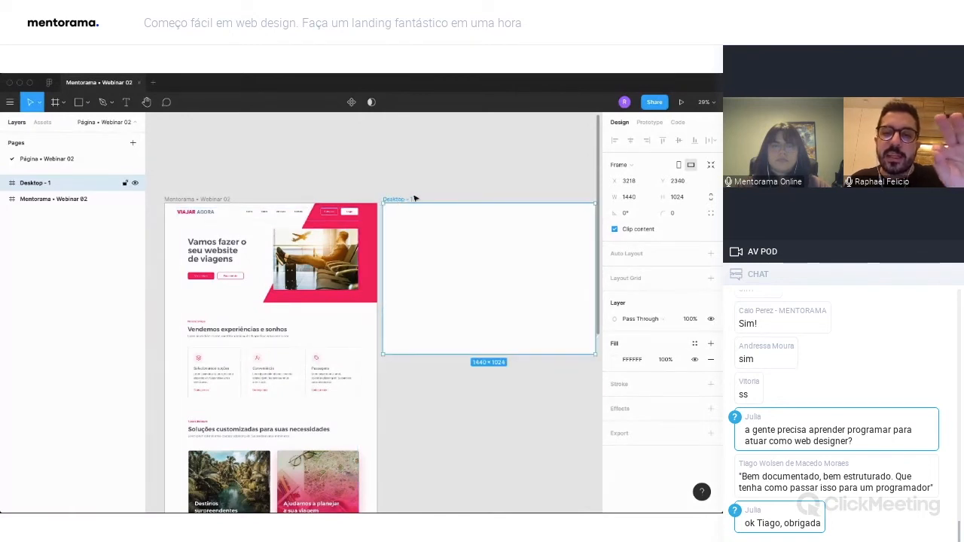
Rename the new desktop frame as Webinar.
{"action": "double_click", "coordinate": [45, 183]}
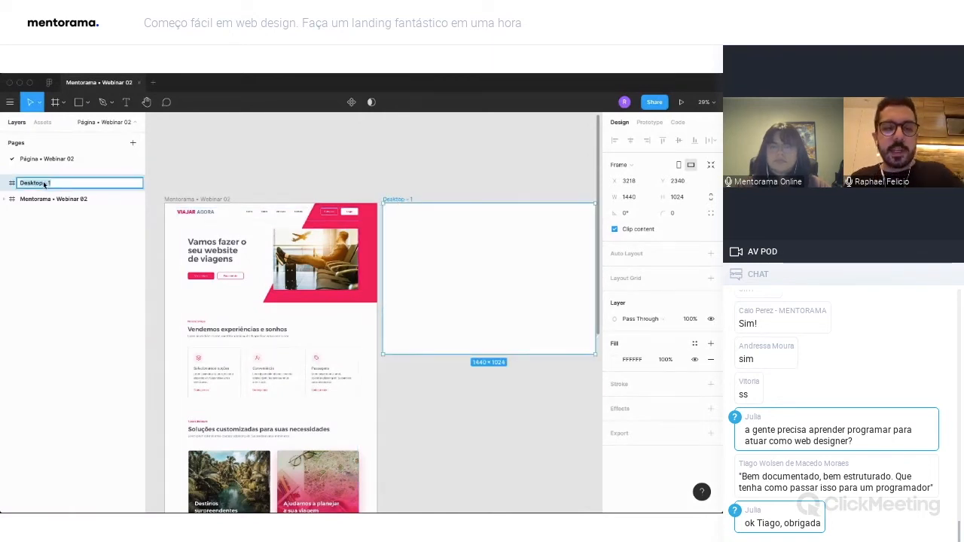
{"action": "type", "text": "Webinar"}
{"action": "key", "text": "Return"}
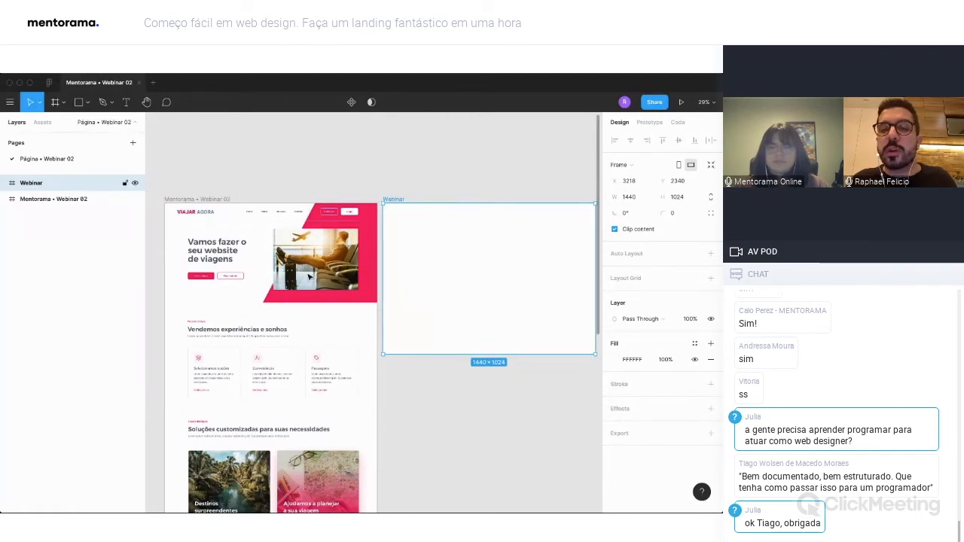
Set the Webinar frame's height to 4181 to match the finished page, and compare where both frames end.
{"action": "left_click", "coordinate": [181, 200]}
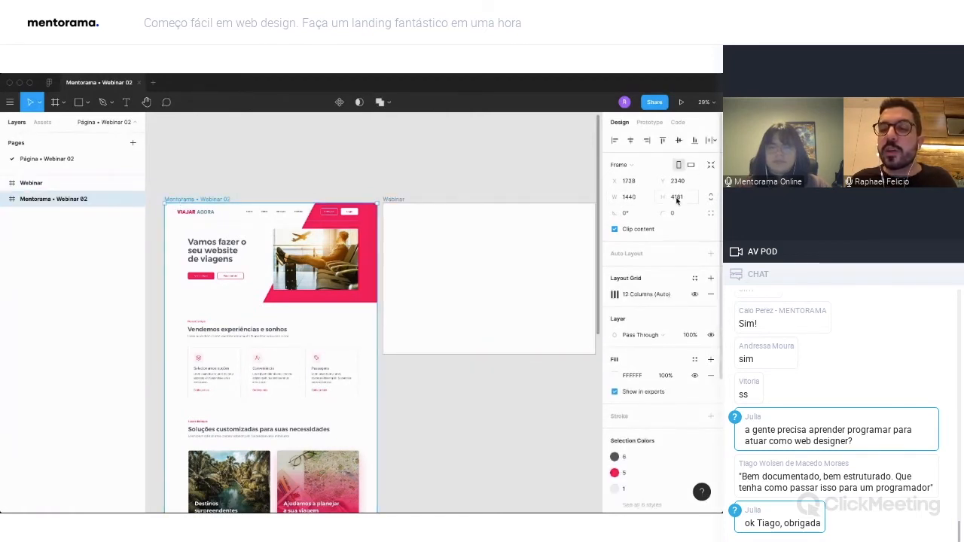
{"action": "left_click", "coordinate": [394, 200]}
{"action": "left_click", "coordinate": [680, 197]}
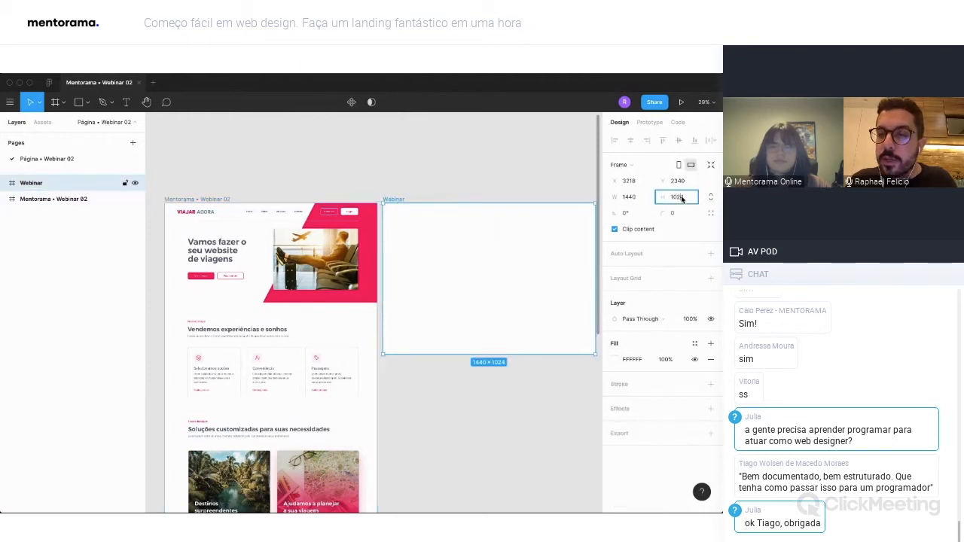
{"action": "type", "text": "418"}
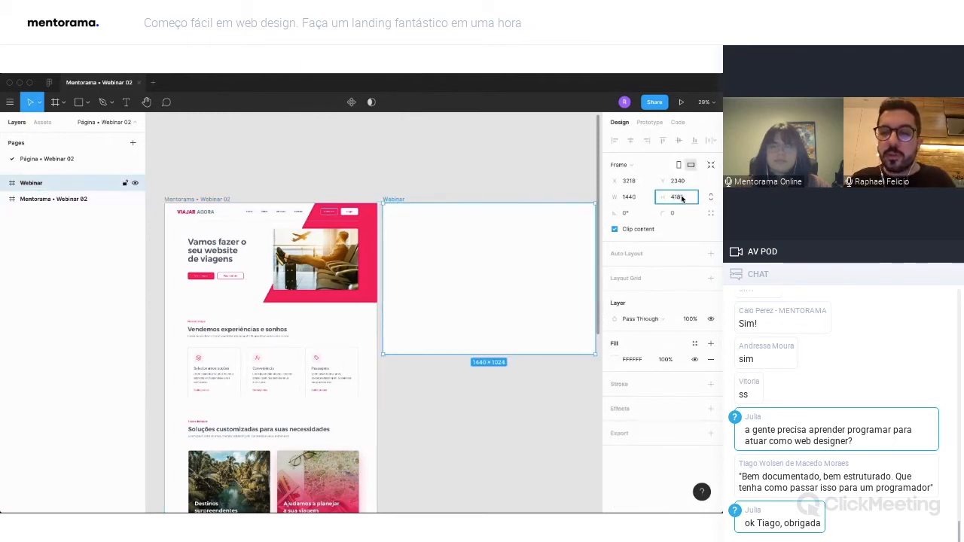
{"action": "type", "text": "1"}
{"action": "key", "text": "Return"}
{"action": "scroll", "coordinate": [570, 260], "scroll_direction": "down", "scroll_amount": 10}
{"action": "scroll", "coordinate": [561, 264], "scroll_direction": "right", "scroll_amount": 2}
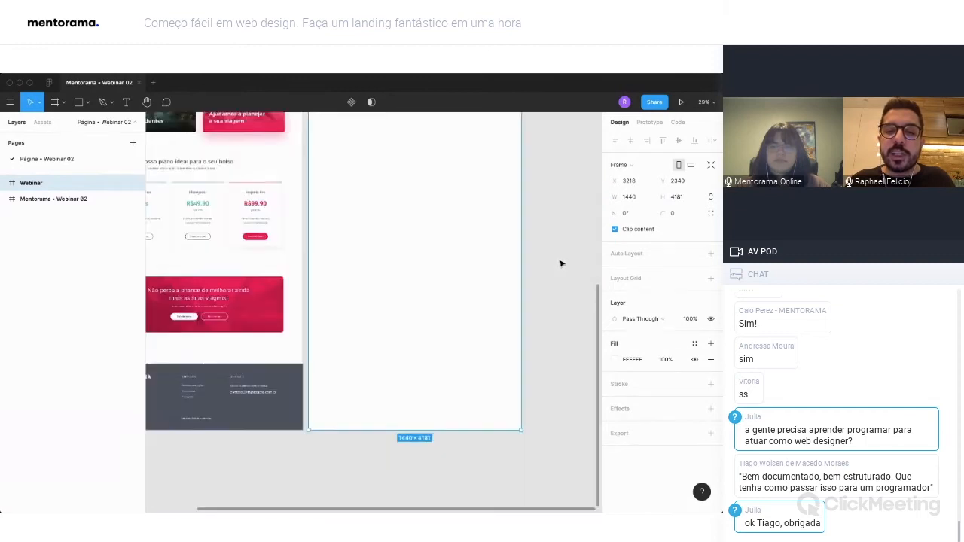
{"action": "left_click", "coordinate": [424, 411]}
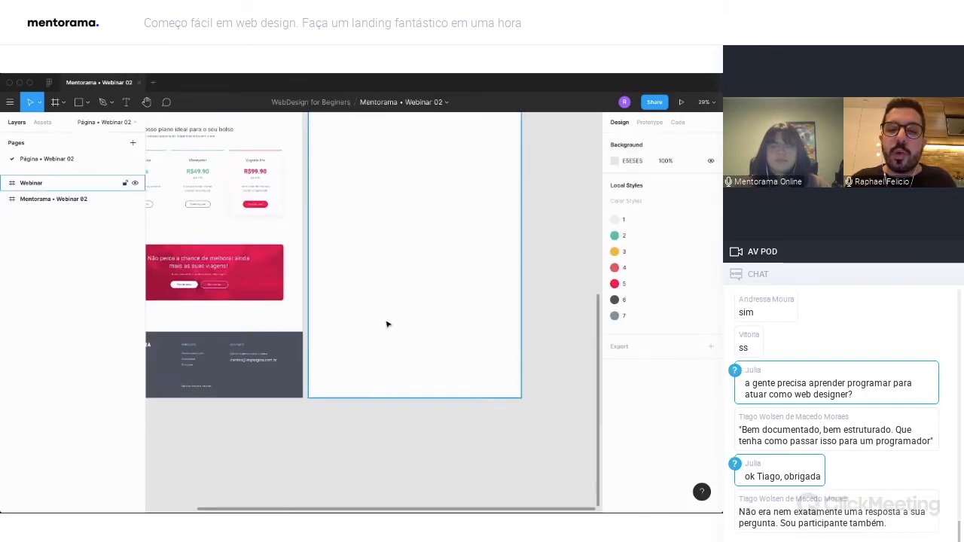
Examine the finished page beside the blank Webinar frame, focusing on the header and banner layout.
{"action": "scroll", "coordinate": [407, 309], "scroll_direction": "up", "scroll_amount": 10}
{"action": "scroll", "coordinate": [444, 302], "scroll_direction": "left", "scroll_amount": 1}
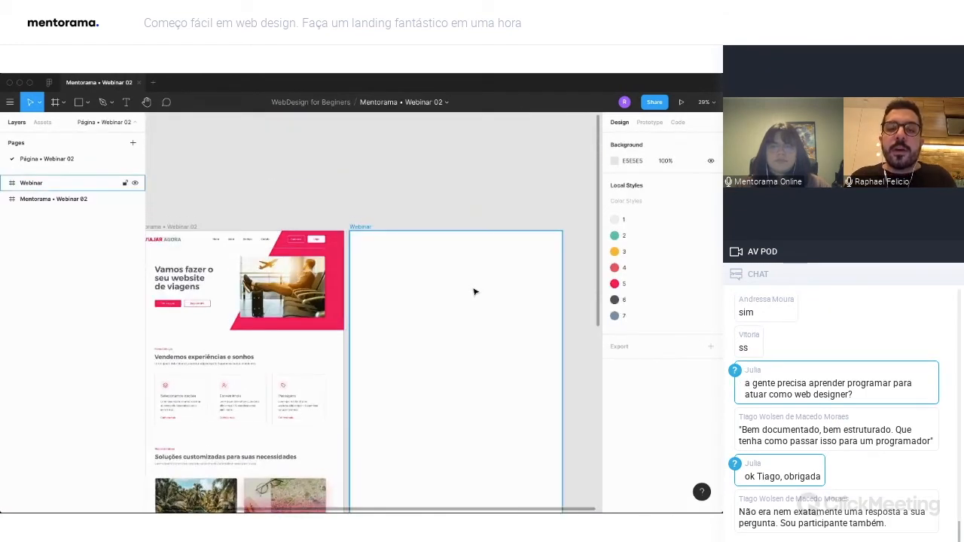
{"action": "scroll", "coordinate": [474, 292], "scroll_direction": "down", "scroll_amount": 2}
{"action": "scroll", "coordinate": [475, 292], "scroll_direction": "left", "scroll_amount": 3}
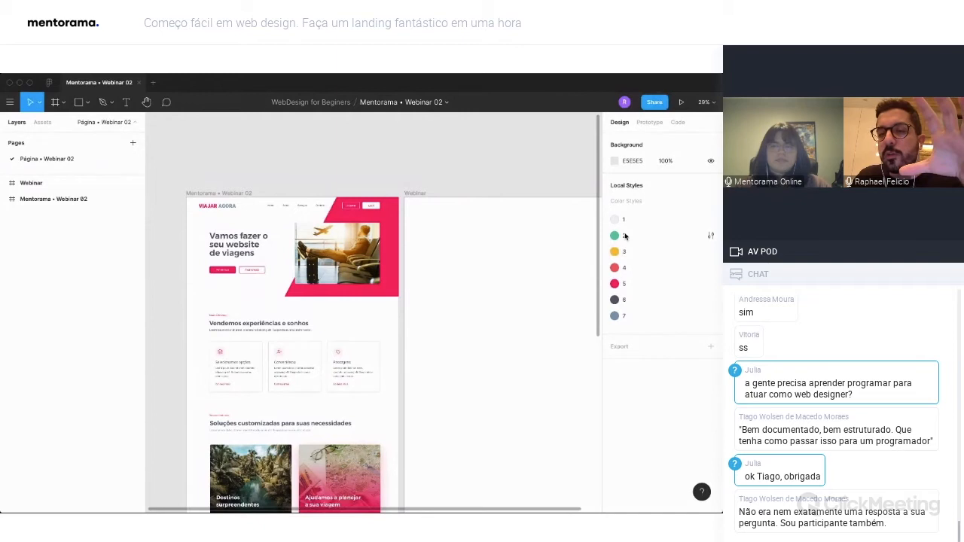
{"action": "scroll", "coordinate": [492, 259], "scroll_direction": "right", "scroll_amount": 1}
{"action": "scroll", "coordinate": [492, 259], "scroll_direction": "down", "scroll_amount": 1}
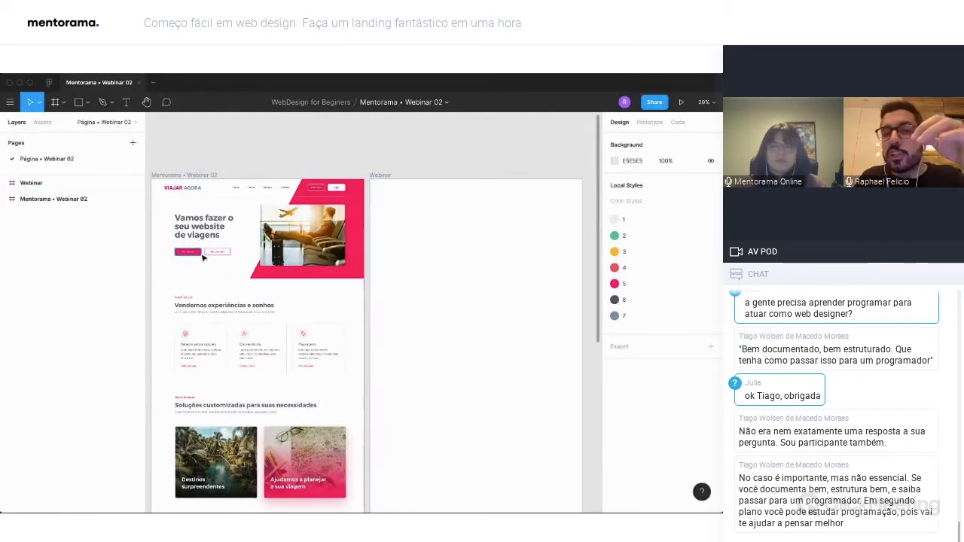
{"action": "scroll", "coordinate": [203, 257], "scroll_direction": "up", "scroll_amount": 2}
{"action": "scroll", "coordinate": [203, 257], "scroll_direction": "up", "scroll_amount": 3}
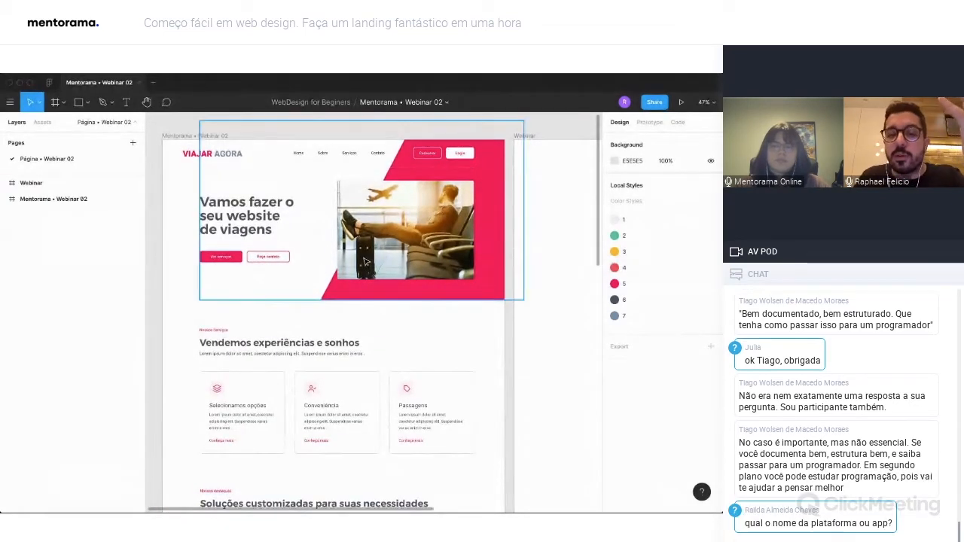
{"action": "scroll", "coordinate": [363, 261], "scroll_direction": "right", "scroll_amount": 1}
{"action": "scroll", "coordinate": [364, 262], "scroll_direction": "down", "scroll_amount": 1}
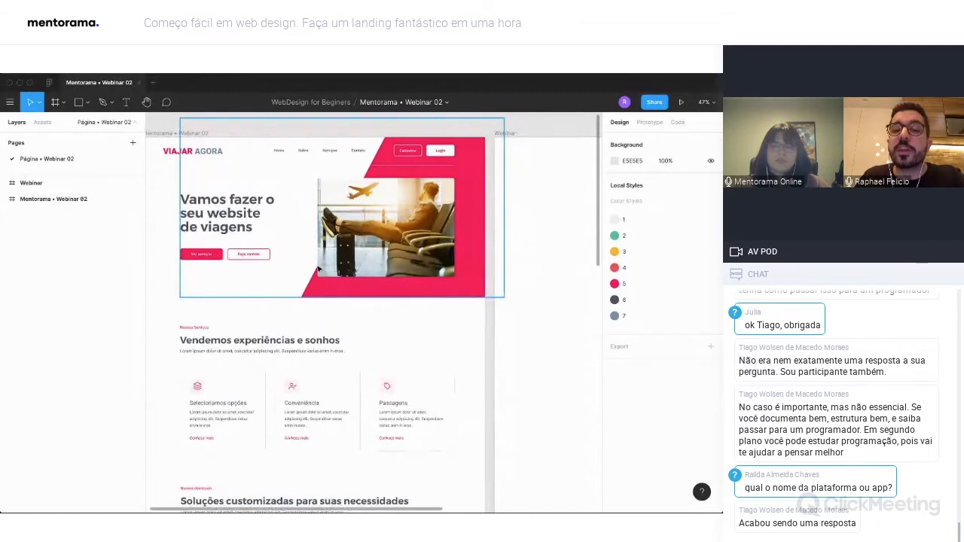
{"action": "scroll", "coordinate": [318, 269], "scroll_direction": "up", "scroll_amount": 1}
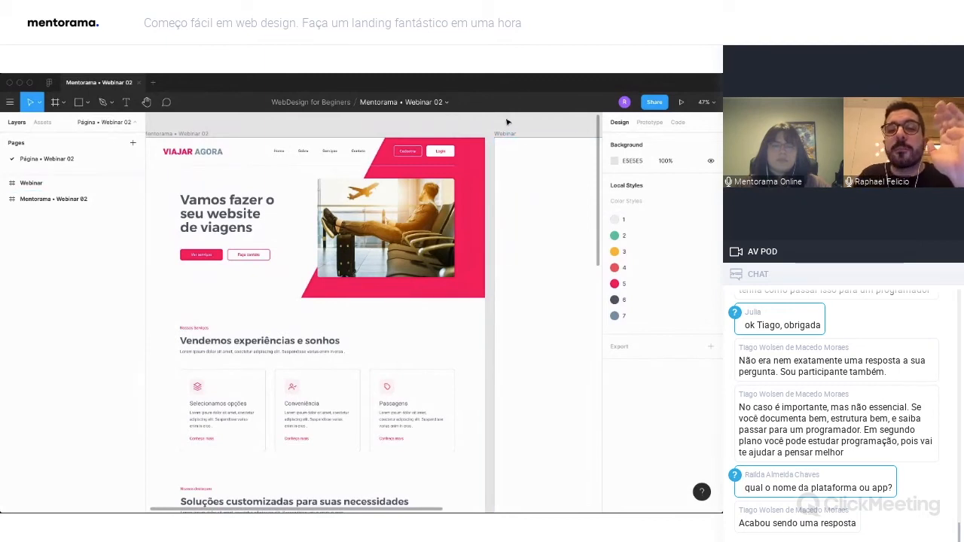
Inspect the typography of the banner heading and of the services section's subtitle on the finished page.
{"action": "scroll", "coordinate": [512, 123], "scroll_direction": "down", "scroll_amount": 2}
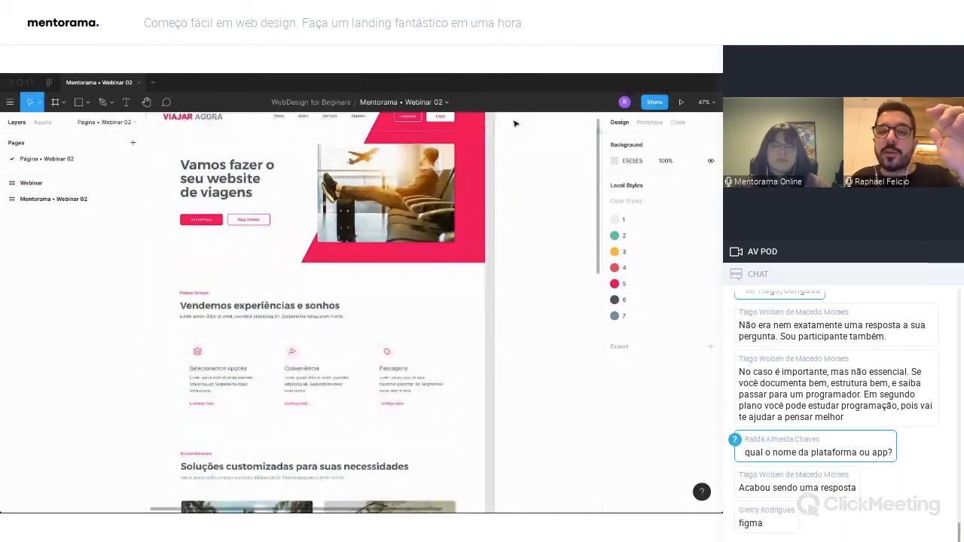
{"action": "scroll", "coordinate": [514, 122], "scroll_direction": "up", "scroll_amount": 2}
{"action": "left_click", "coordinate": [227, 220]}
{"action": "left_click", "coordinate": [228, 220]}
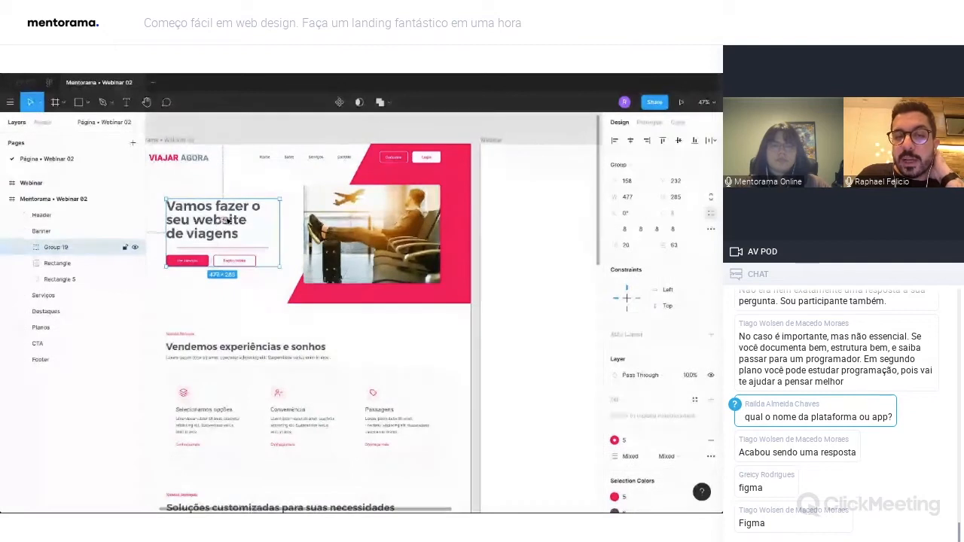
{"action": "double_click", "coordinate": [199, 232]}
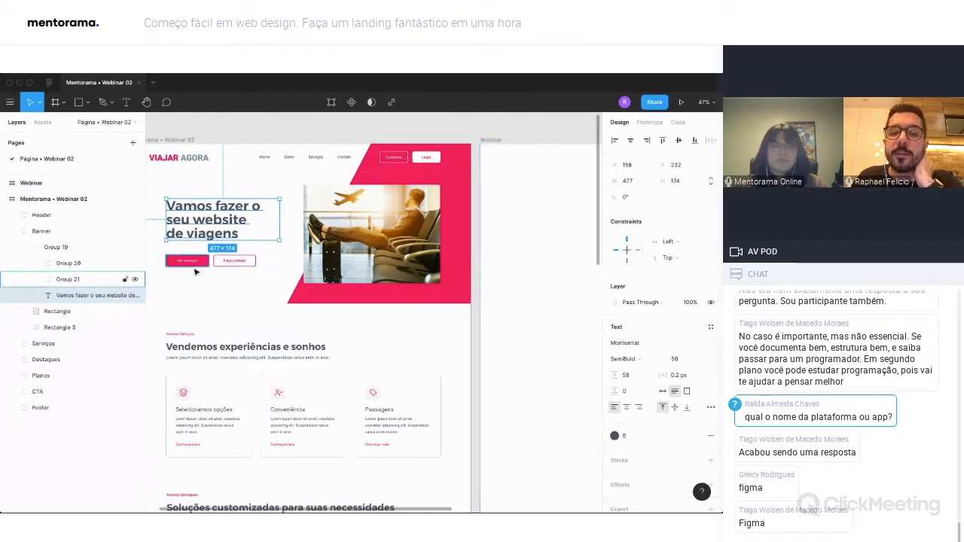
{"action": "left_click", "coordinate": [241, 360]}
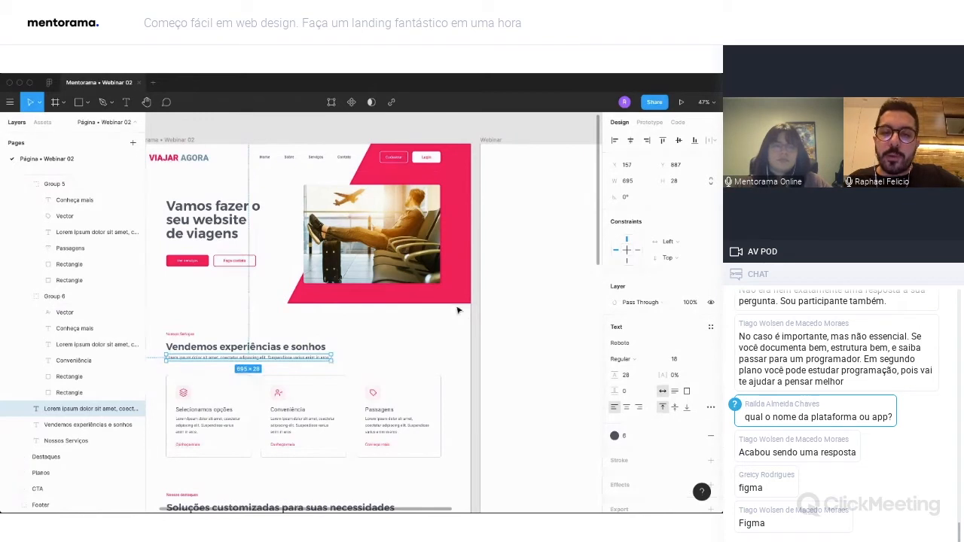
{"action": "left_click", "coordinate": [478, 229]}
Add a layout grid to the Webinar frame and change its type to Columns.
{"action": "scroll", "coordinate": [479, 229], "scroll_direction": "up", "scroll_amount": 1}
{"action": "scroll", "coordinate": [531, 227], "scroll_direction": "right", "scroll_amount": 1}
{"action": "scroll", "coordinate": [530, 227], "scroll_direction": "down", "scroll_amount": 2}
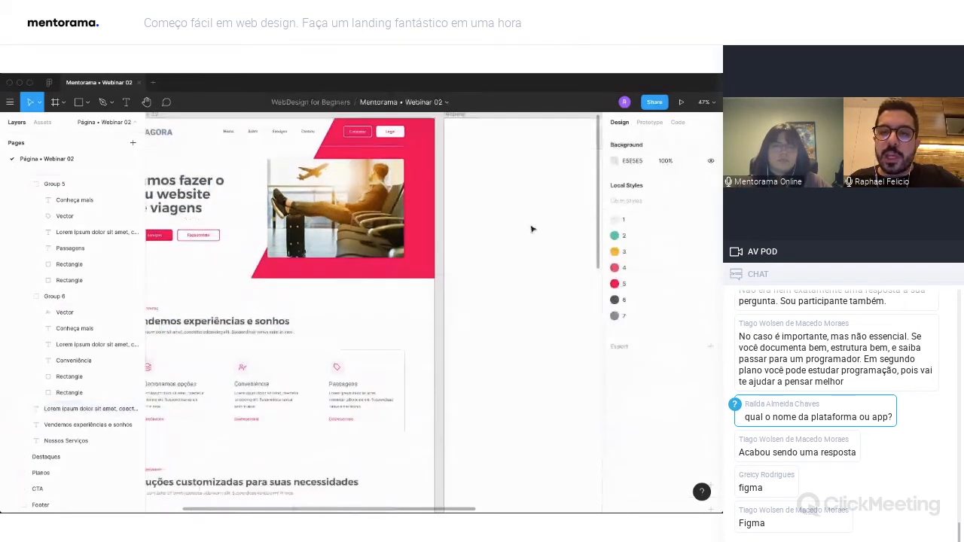
{"action": "scroll", "coordinate": [527, 226], "scroll_direction": "down", "scroll_amount": 3}
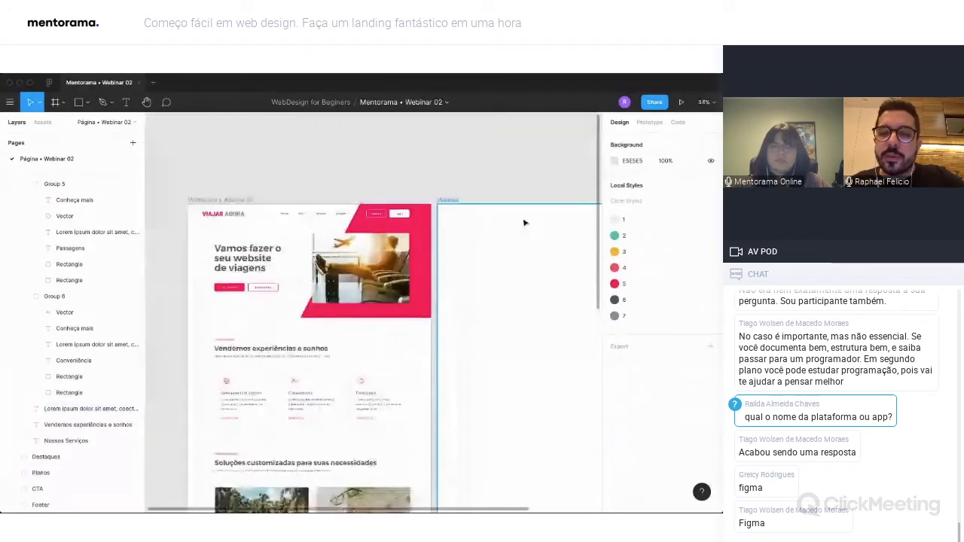
{"action": "left_click", "coordinate": [449, 202]}
{"action": "scroll", "coordinate": [572, 241], "scroll_direction": "right", "scroll_amount": 3}
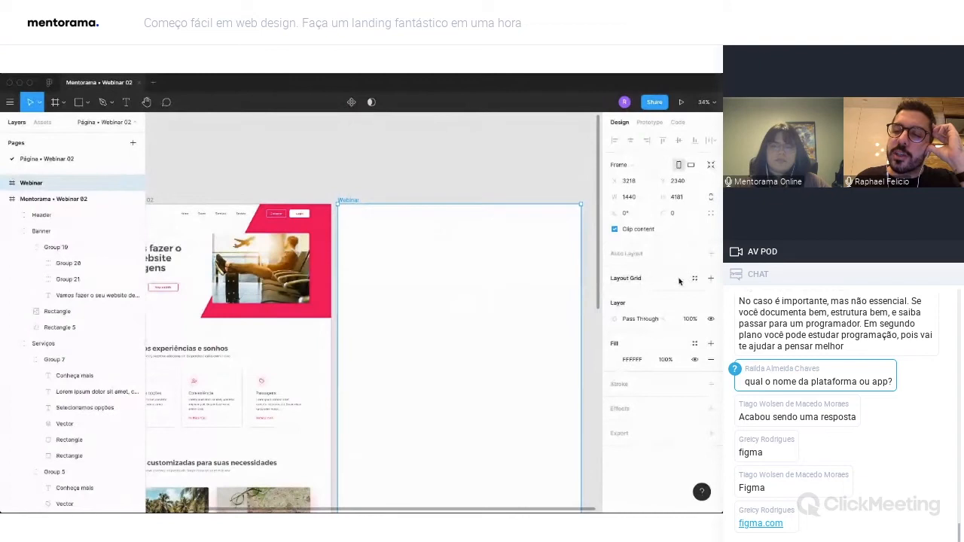
{"action": "left_click", "coordinate": [713, 278]}
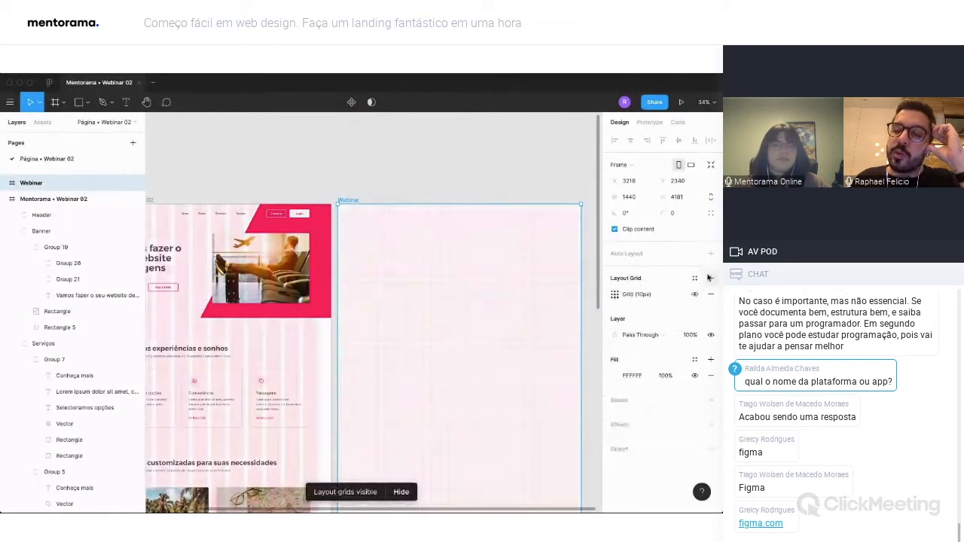
{"action": "left_click", "coordinate": [613, 295]}
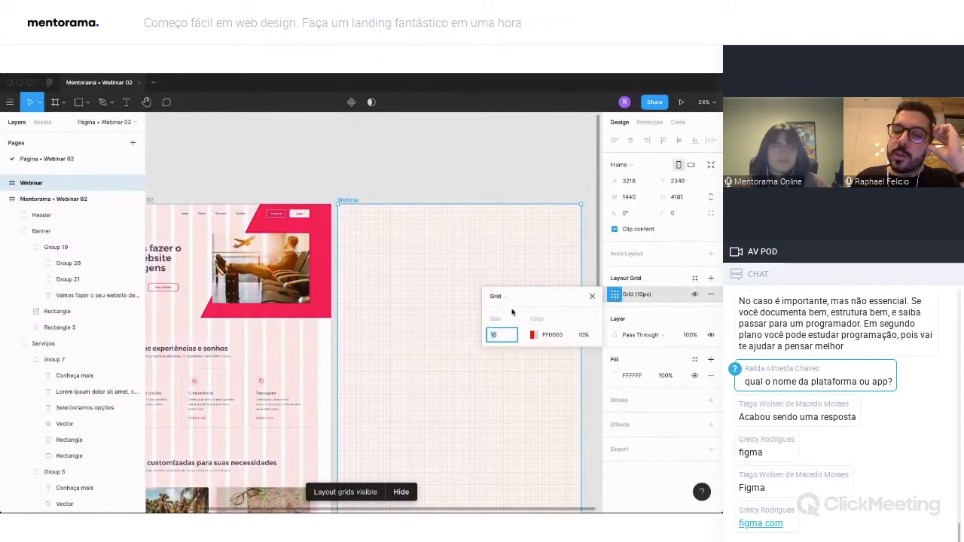
{"action": "left_click", "coordinate": [499, 296]}
{"action": "left_click", "coordinate": [504, 321]}
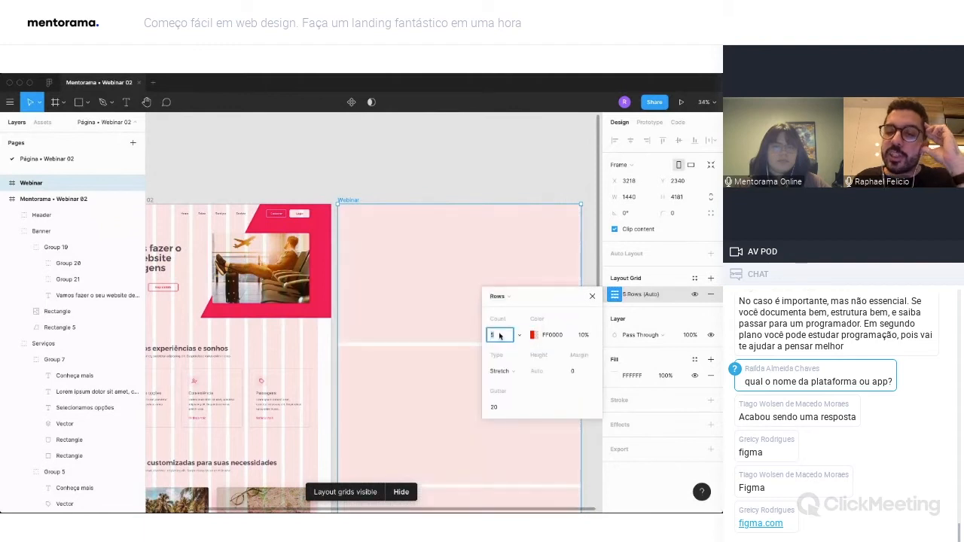
{"action": "left_click", "coordinate": [509, 298]}
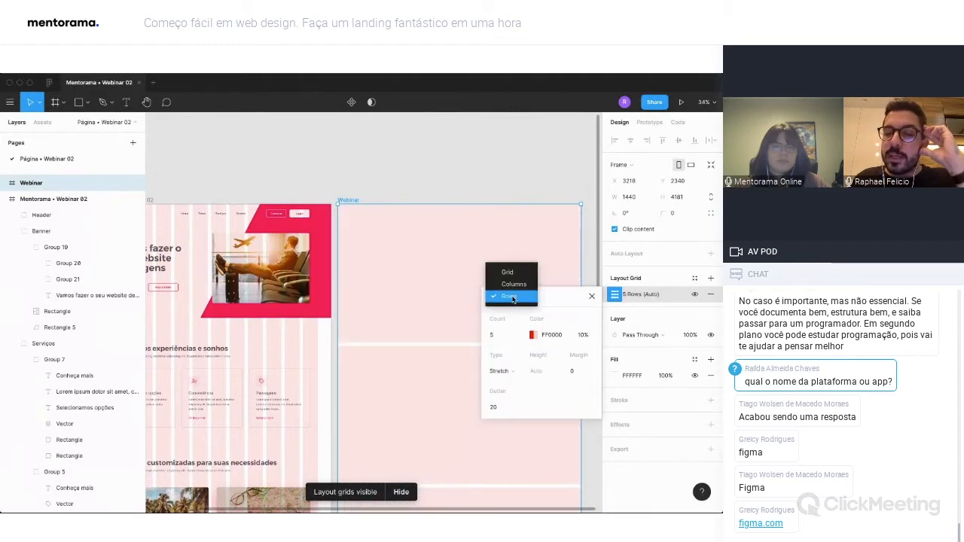
{"action": "left_click", "coordinate": [513, 284]}
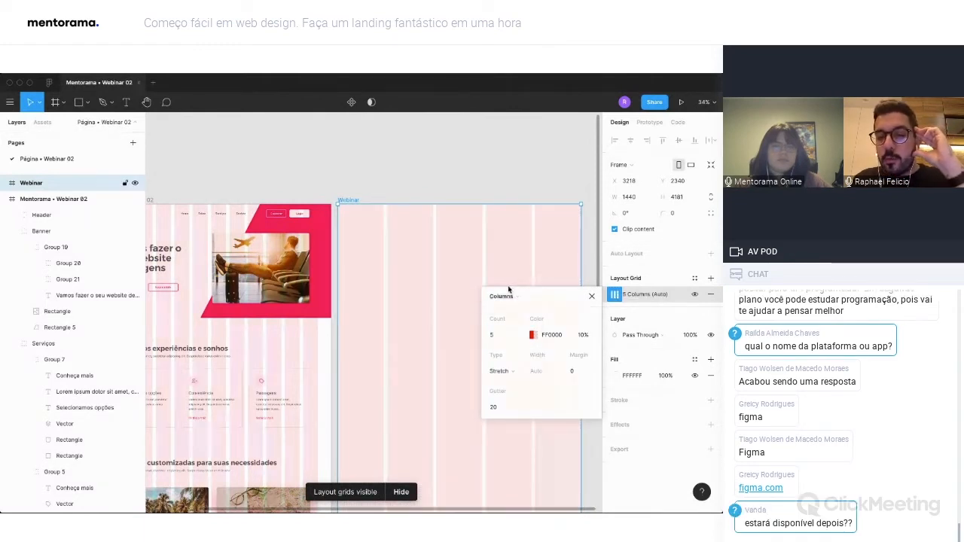
Set the Webinar frame's column grid to a count of 12.
{"action": "left_click", "coordinate": [497, 334]}
{"action": "type", "text": "125"}
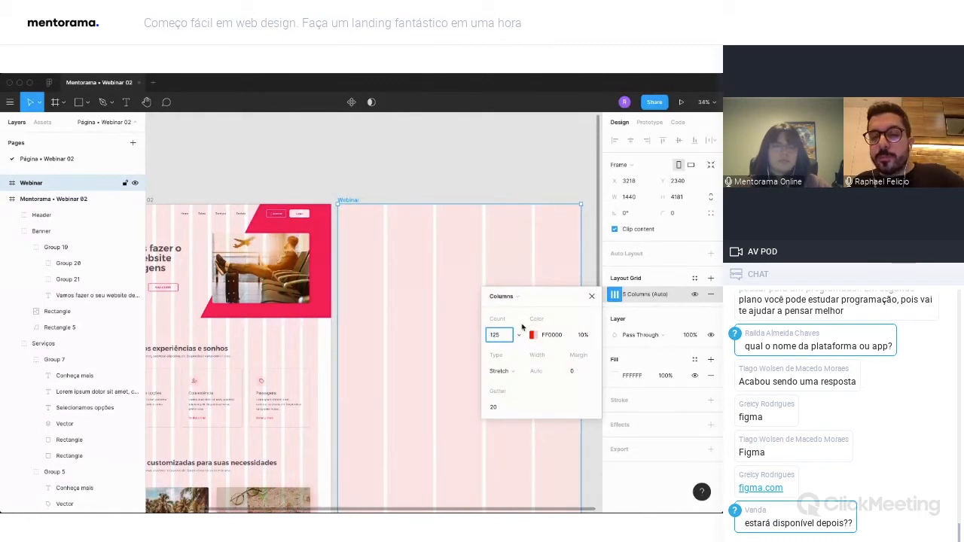
{"action": "key", "text": "BackSpace"}
{"action": "key", "text": "Tab"}
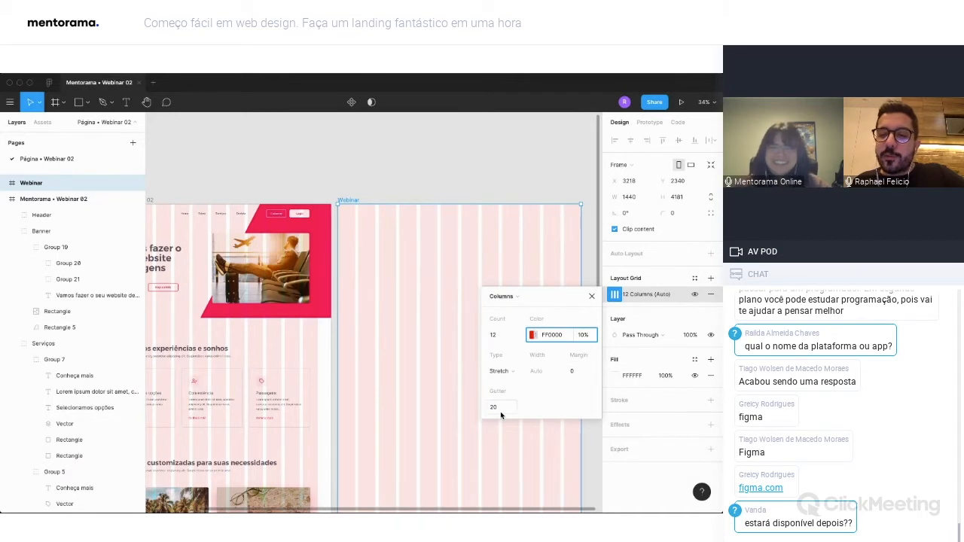
Set the column grid's margin to 80.
{"action": "left_click", "coordinate": [574, 372]}
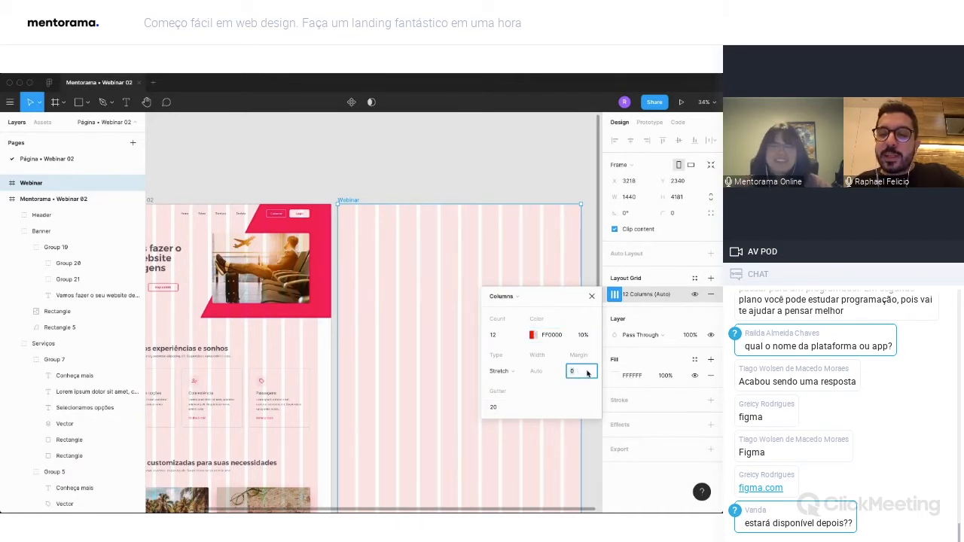
{"action": "type", "text": "80"}
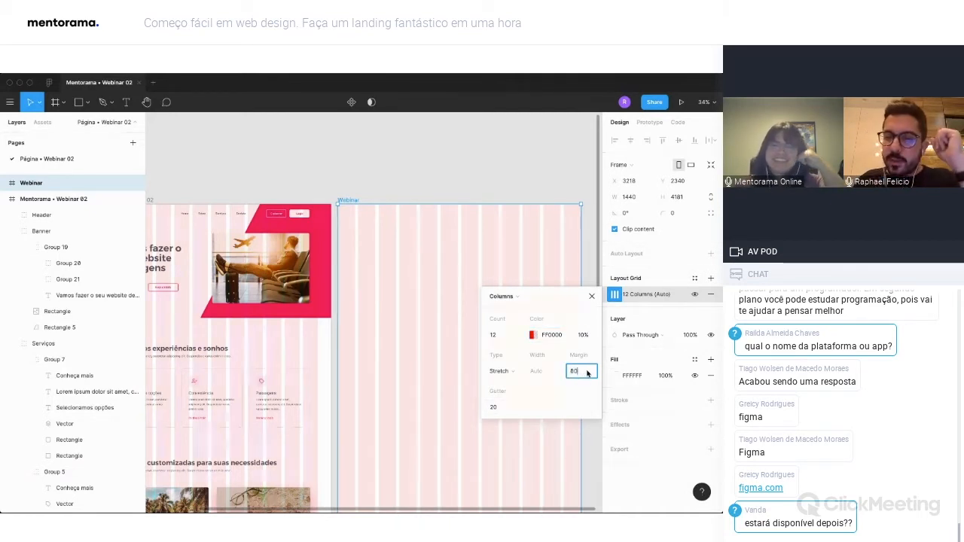
{"action": "left_click", "coordinate": [499, 407]}
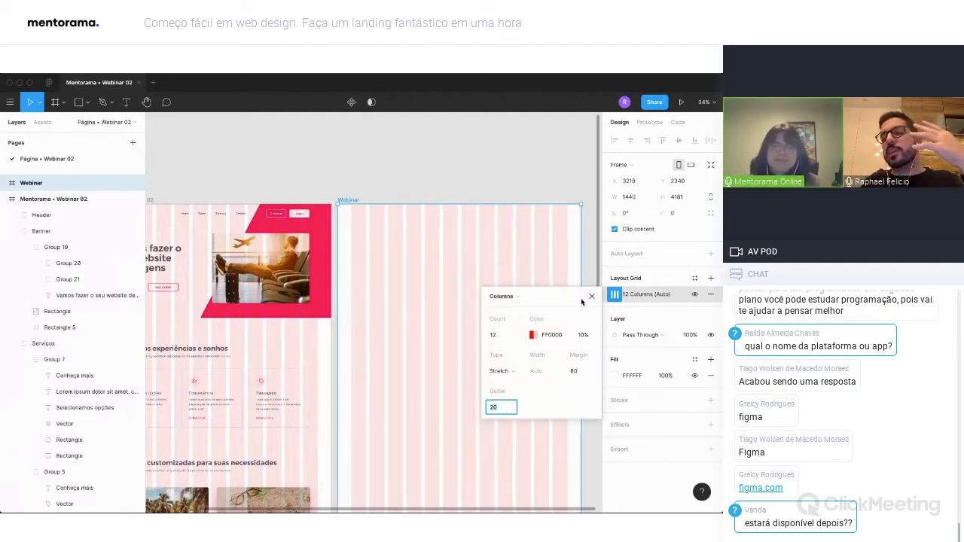
Set the column grid's margin to 110, then close the grid settings and deselect the frame.
{"action": "left_click", "coordinate": [574, 371]}
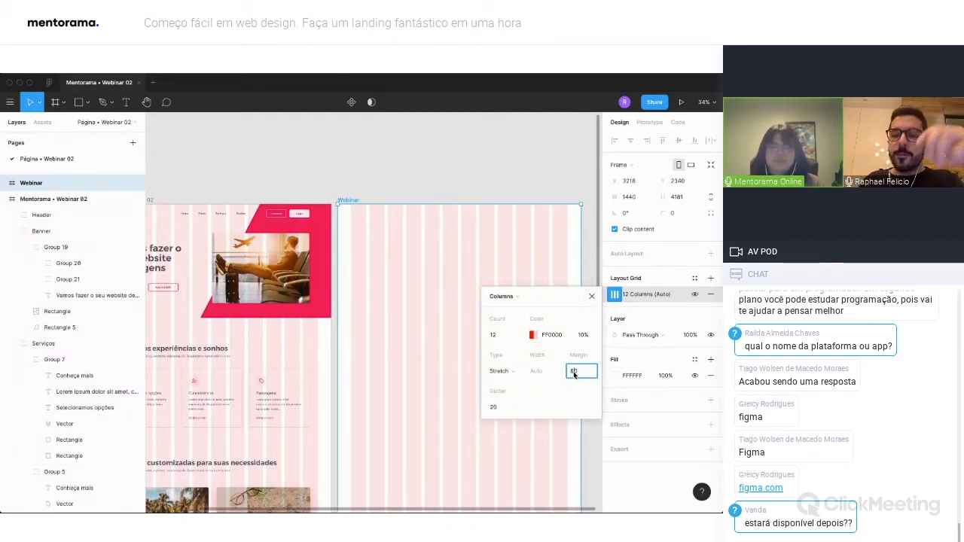
{"action": "type", "text": "150"}
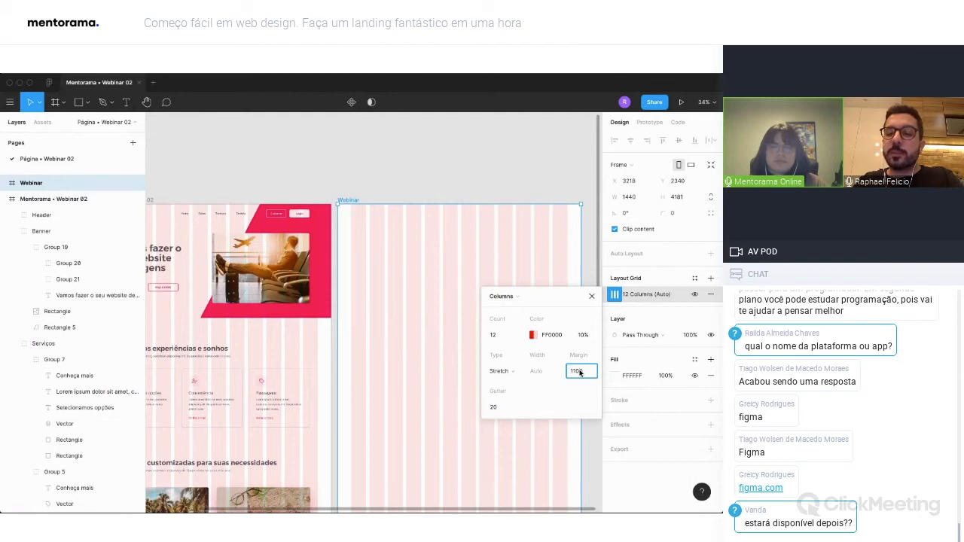
{"action": "key", "text": "Tab"}
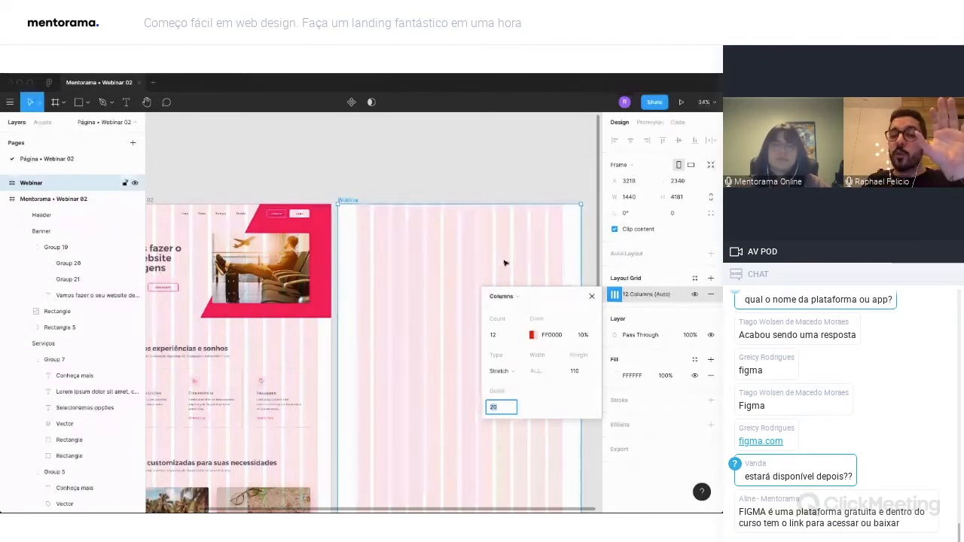
{"action": "scroll", "coordinate": [505, 263], "scroll_direction": "up", "scroll_amount": 1}
{"action": "scroll", "coordinate": [504, 263], "scroll_direction": "right", "scroll_amount": 1}
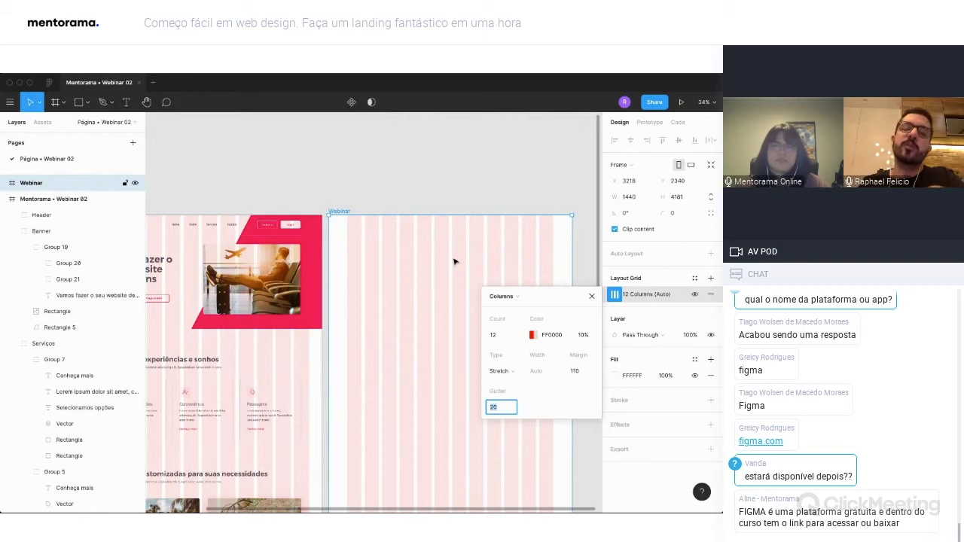
{"action": "left_click", "coordinate": [592, 296]}
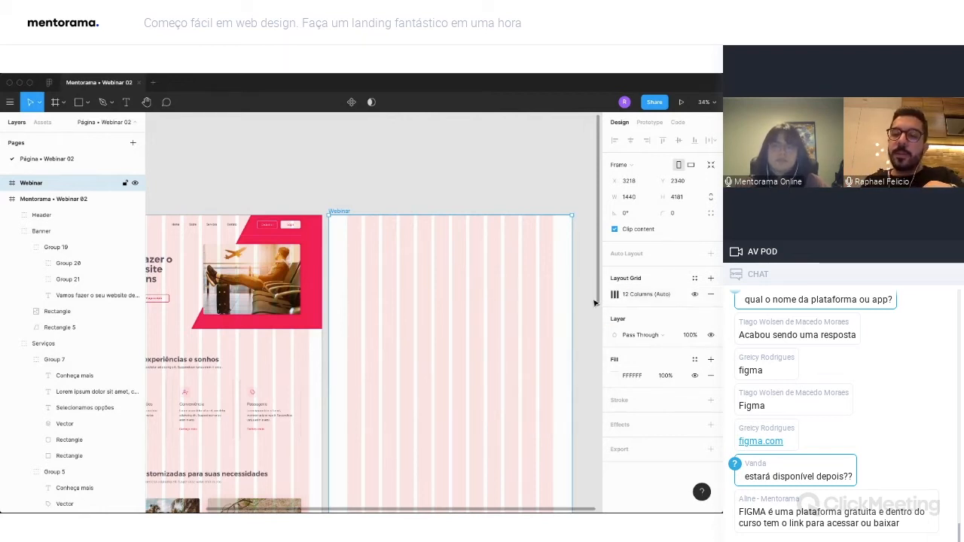
{"action": "left_click", "coordinate": [589, 302]}
{"action": "scroll", "coordinate": [341, 216], "scroll_direction": "right", "scroll_amount": 1}
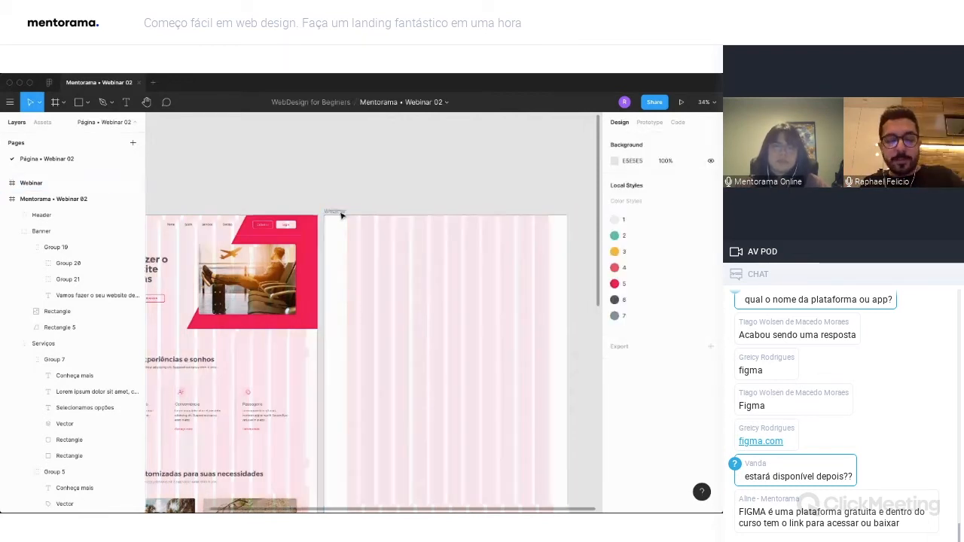
Toggle all layout grids on the canvas until they are hidden.
{"action": "key", "text": "ctrl+g"}
{"action": "key", "text": "ctrl+g"}
{"action": "key", "text": "ctrl+g"}
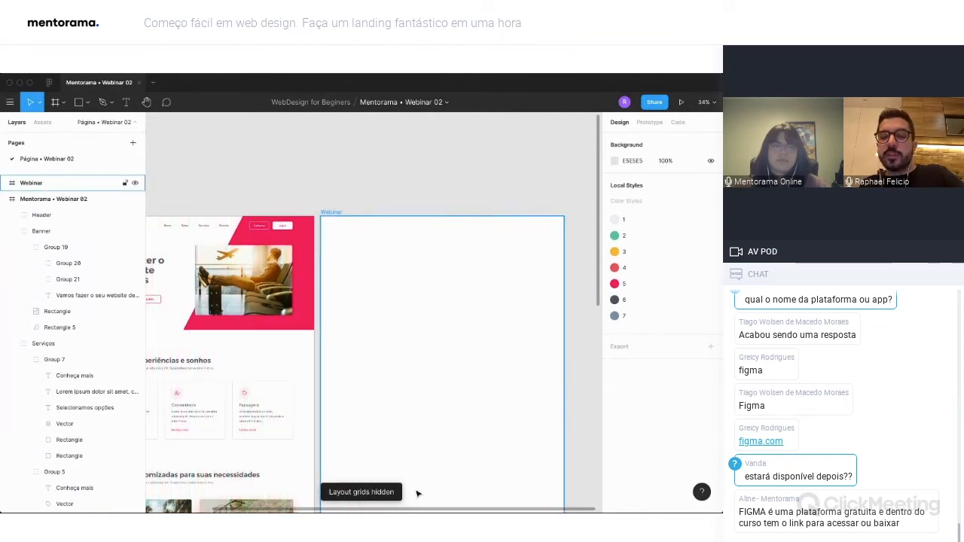
Toggle the Webinar frame's 12-column grid off and on, leaving it displayed.
{"action": "left_click", "coordinate": [321, 225]}
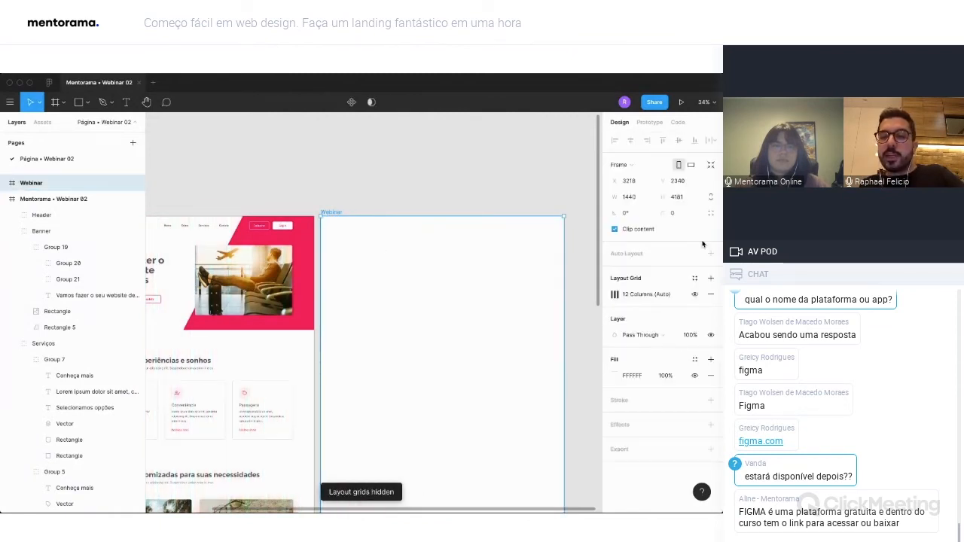
{"action": "left_click", "coordinate": [695, 294]}
{"action": "left_click", "coordinate": [694, 294]}
{"action": "left_click", "coordinate": [695, 294]}
{"action": "left_click", "coordinate": [694, 294]}
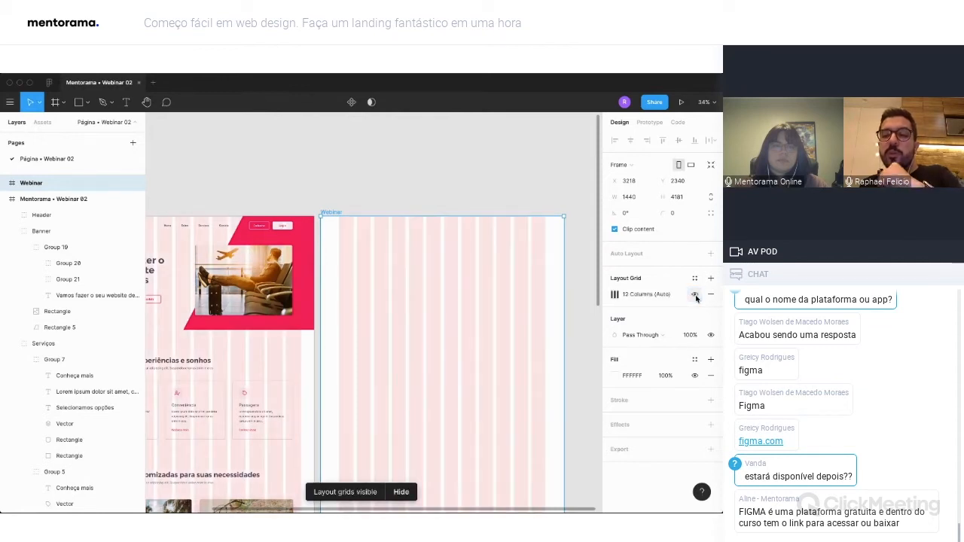
{"action": "left_click", "coordinate": [695, 295]}
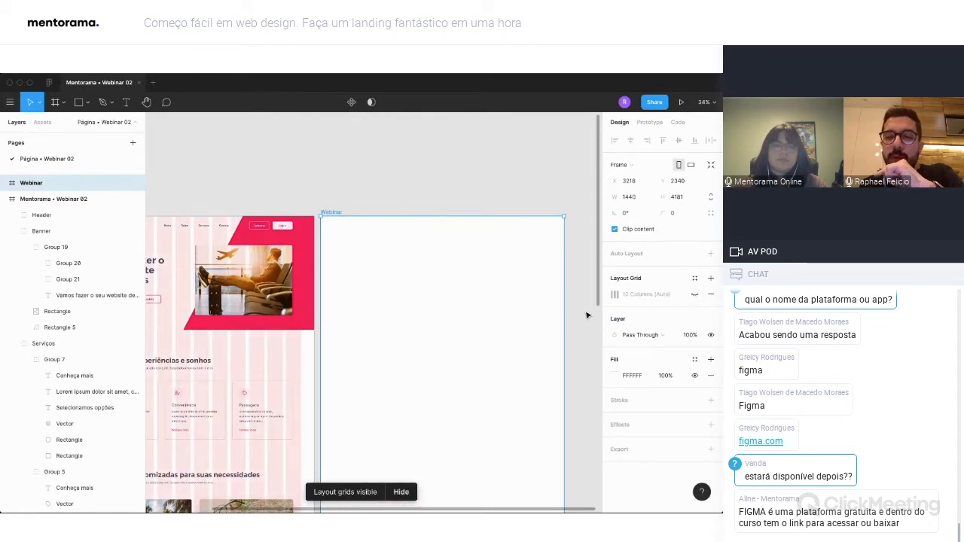
{"action": "scroll", "coordinate": [587, 315], "scroll_direction": "down", "scroll_amount": 2}
{"action": "left_click", "coordinate": [695, 295]}
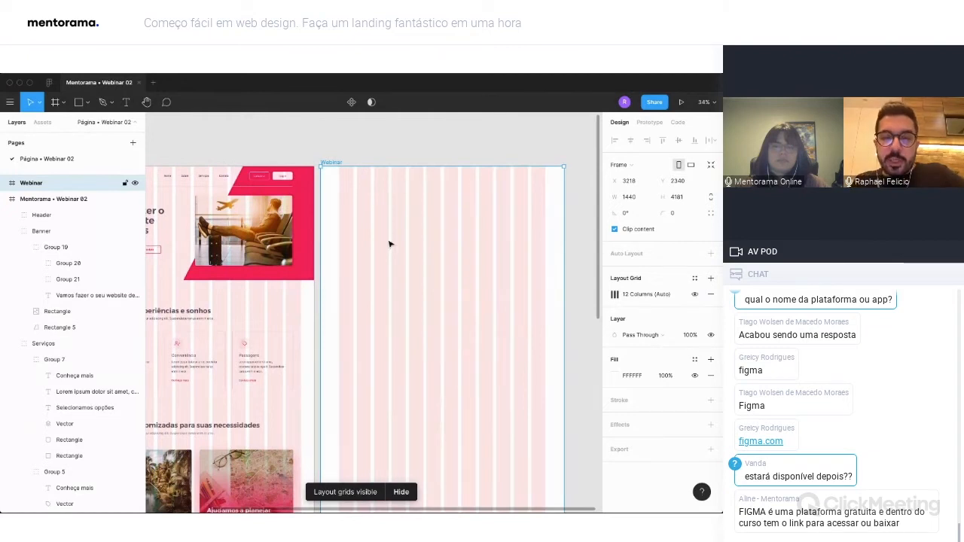
Draw a text box about 475 × 264 in the Webinar frame's banner area and enter "Nossa primeira landing juntos sobre viagens".
{"action": "key", "text": "t"}
{"action": "left_click_drag", "start_coordinate": [343, 208], "coordinate": [422, 253]}
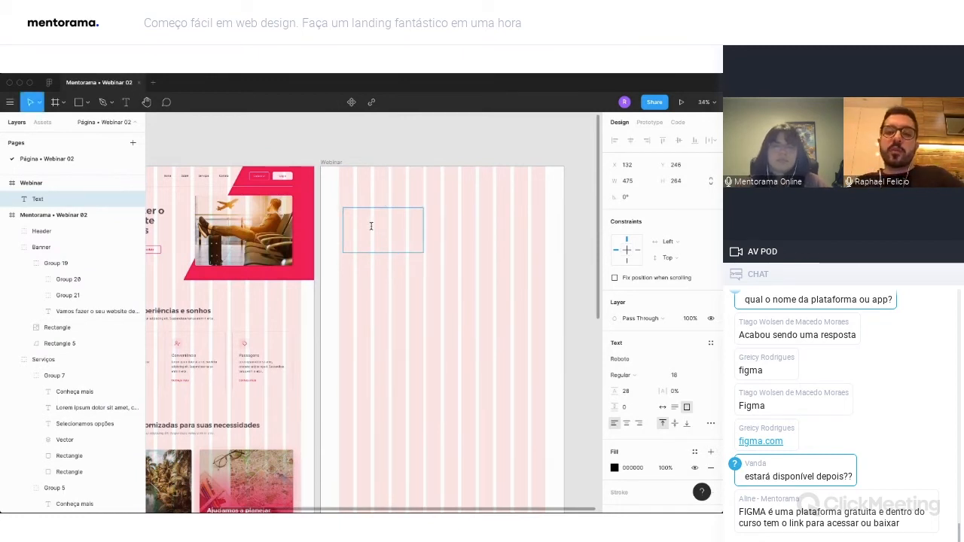
{"action": "scroll", "coordinate": [370, 225], "scroll_direction": "left", "scroll_amount": 3}
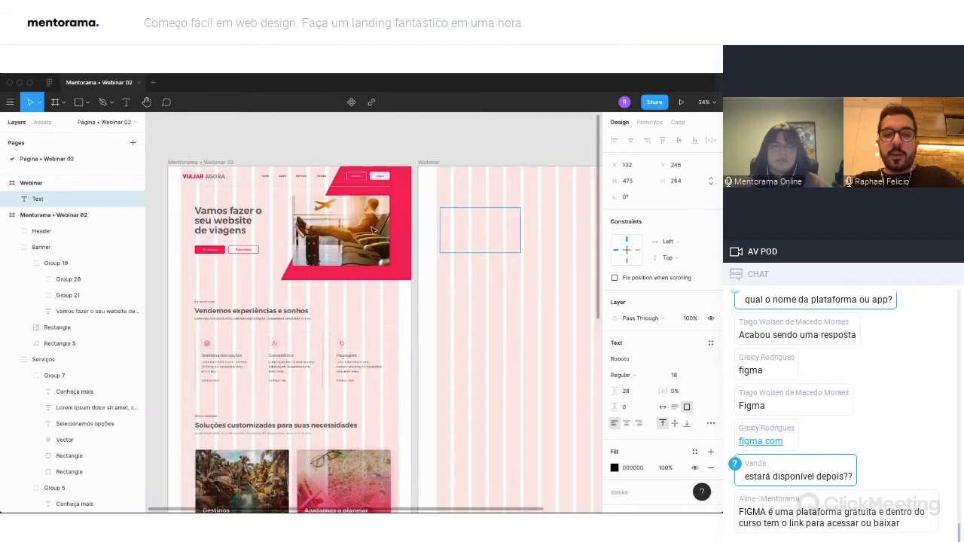
{"action": "type", "text": "Nosso"}
{"action": "type", "text": " primeira landing juntos sobre via"}
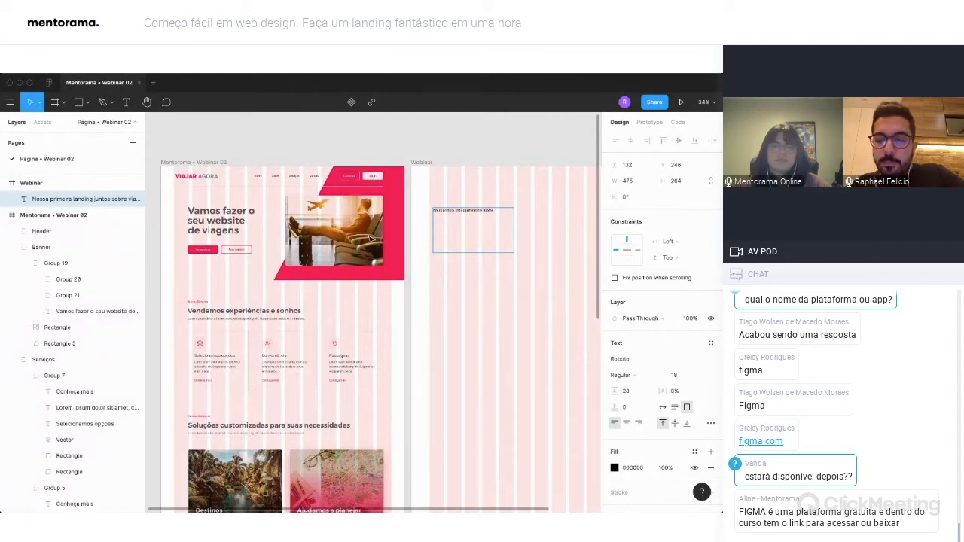
Change the font of the new banner text in the Webinar frame to Montserrat.
{"action": "key", "text": "super+a"}
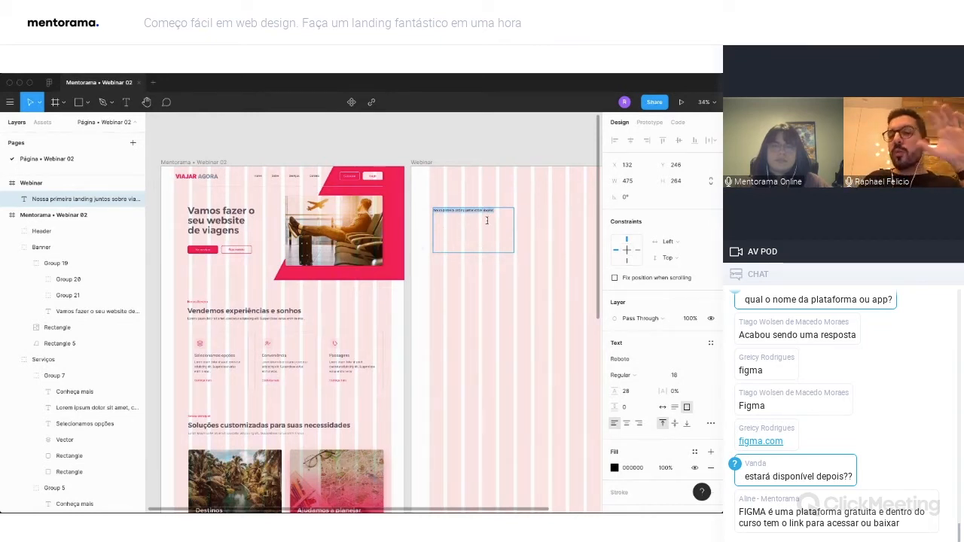
{"action": "scroll", "coordinate": [496, 218], "scroll_direction": "up", "scroll_amount": 2}
{"action": "scroll", "coordinate": [496, 218], "scroll_direction": "right", "scroll_amount": 1}
{"action": "scroll", "coordinate": [568, 340], "scroll_direction": "down", "scroll_amount": 2}
{"action": "left_click", "coordinate": [620, 360]}
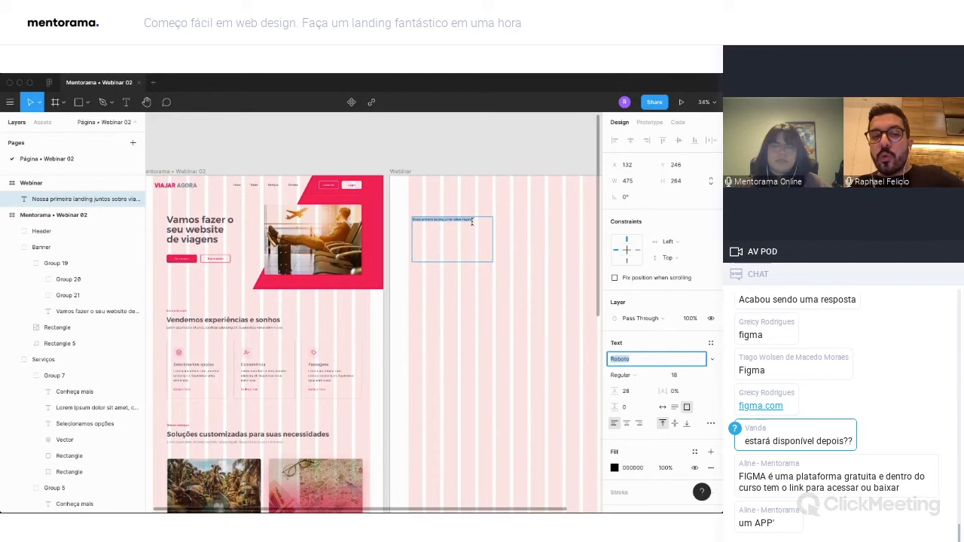
{"action": "left_click", "coordinate": [62, 202]}
{"action": "left_click", "coordinate": [617, 360]}
{"action": "type", "text": "Montserrat"}
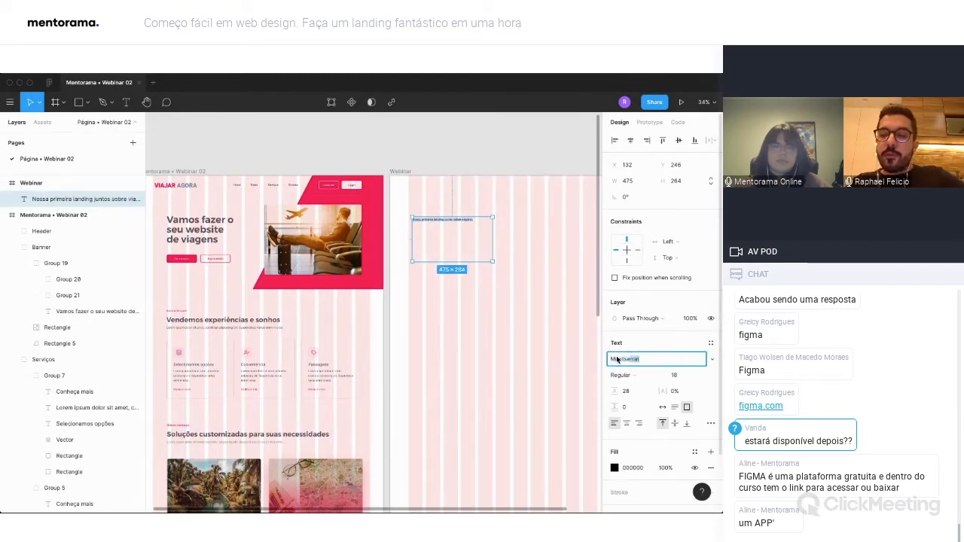
{"action": "key", "text": "Return"}
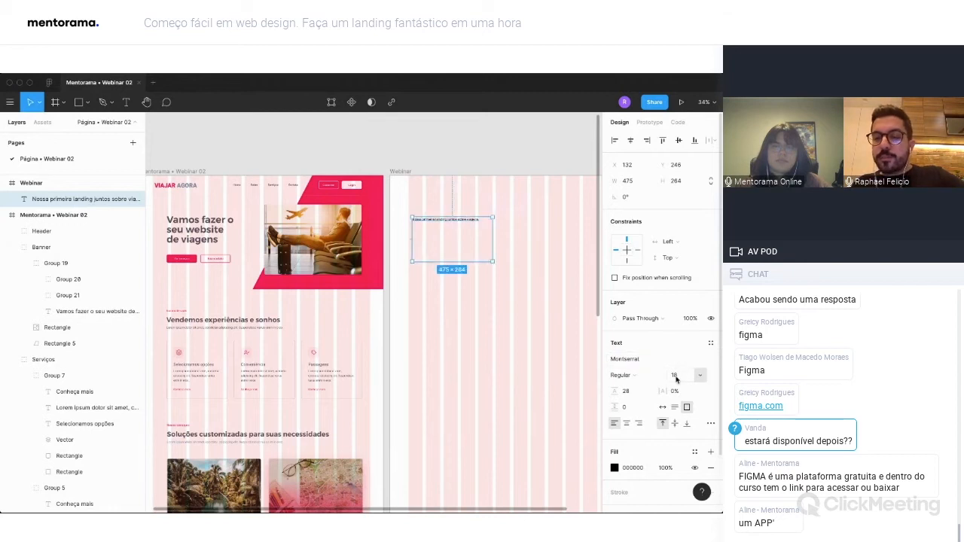
Set the Webinar frame's banner heading to font size 56 and SemiBold weight.
{"action": "left_click", "coordinate": [676, 376]}
{"action": "type", "text": "5"}
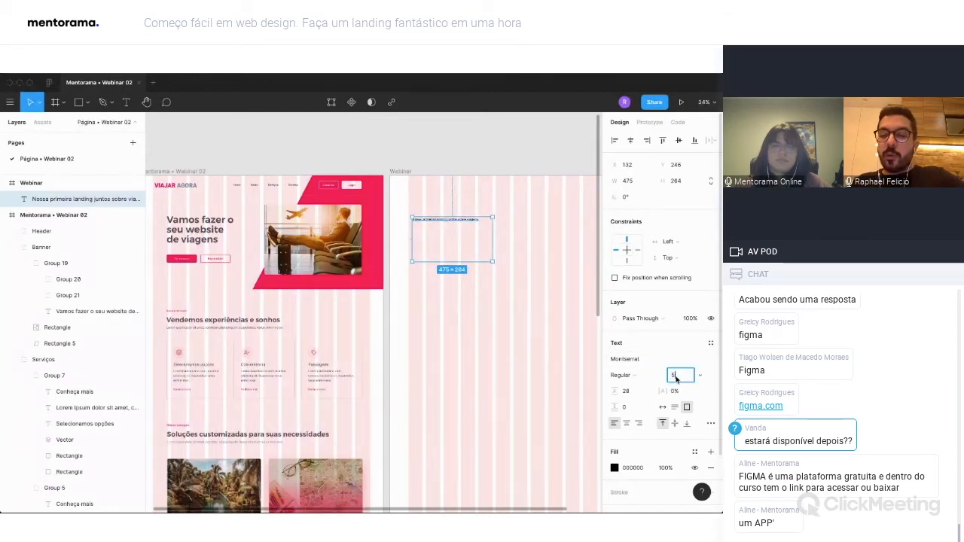
{"action": "type", "text": "0"}
{"action": "key", "text": "Return"}
{"action": "left_click", "coordinate": [648, 376]}
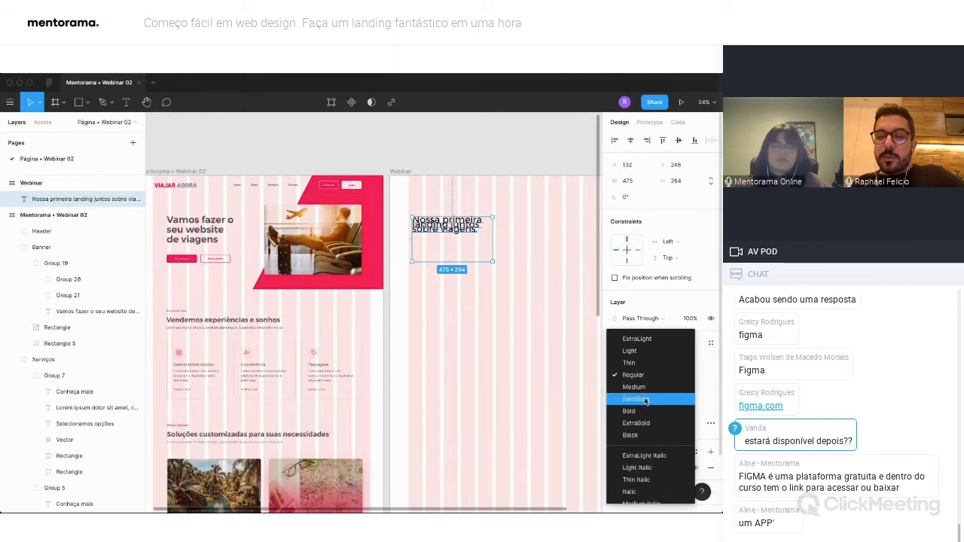
{"action": "left_click", "coordinate": [645, 401]}
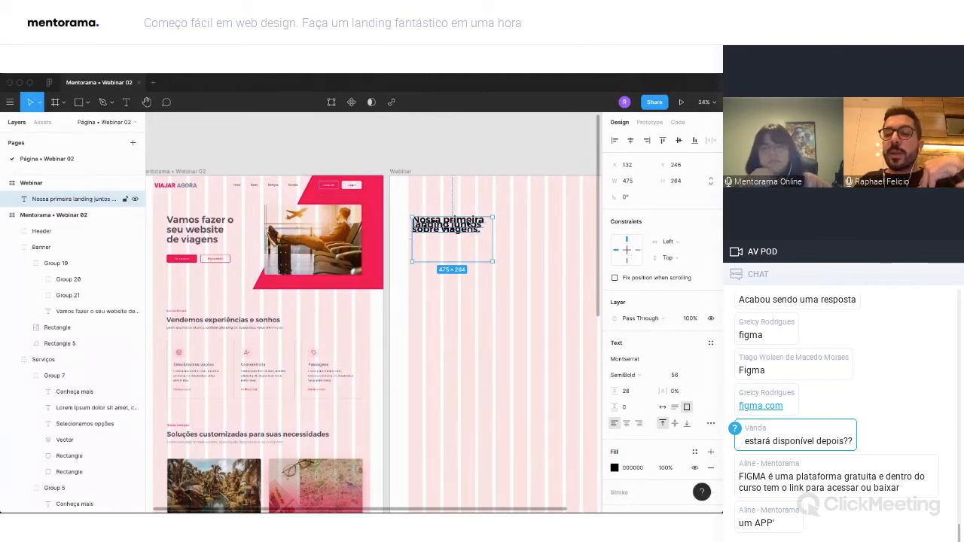
Set the heading's line height to 62 and adjust its text box to 475 × 190 at X 152.
{"action": "left_click", "coordinate": [639, 392]}
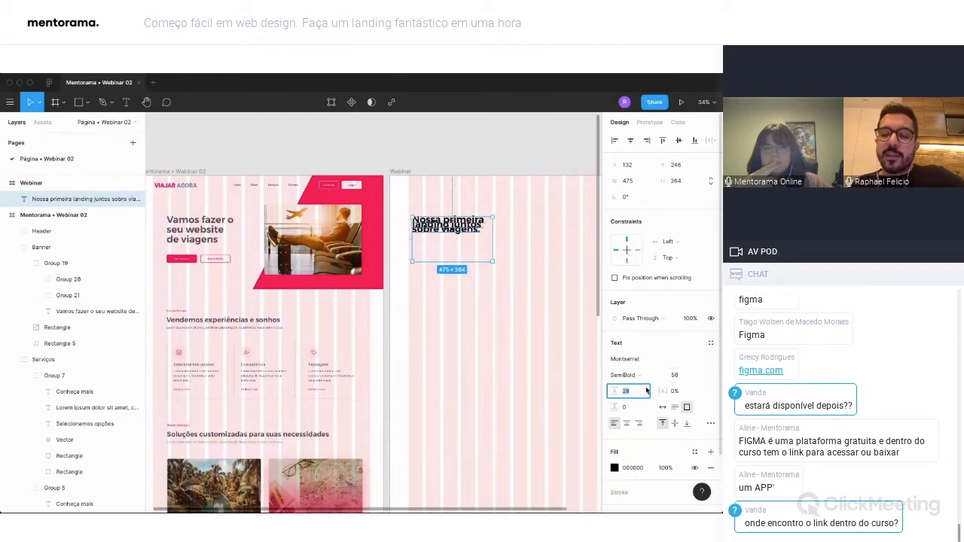
{"action": "type", "text": "62"}
{"action": "key", "text": "Return"}
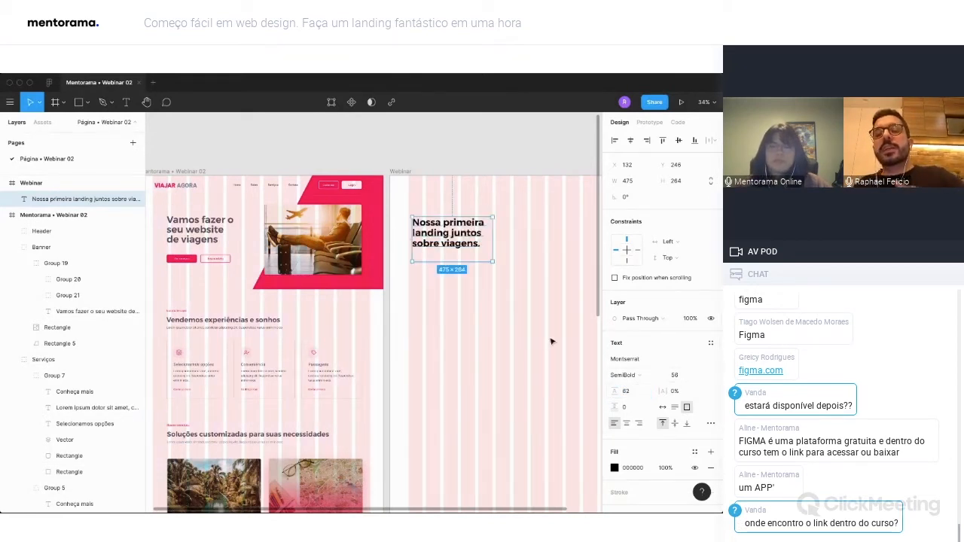
{"action": "left_click_drag", "start_coordinate": [467, 262], "coordinate": [465, 238]}
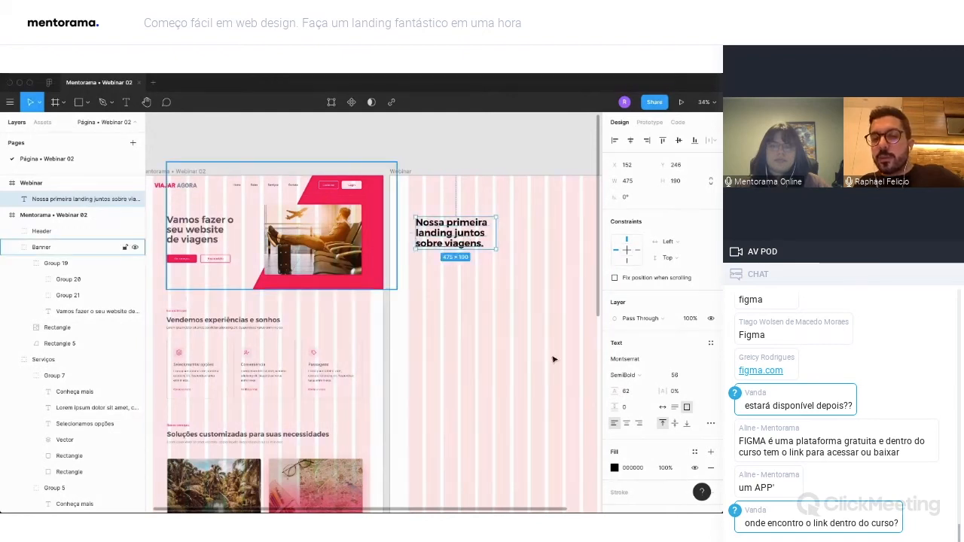
Hide the layout grids and change the banner heading's fill colour to dark grey 555555.
{"action": "key", "text": "ctrl+g"}
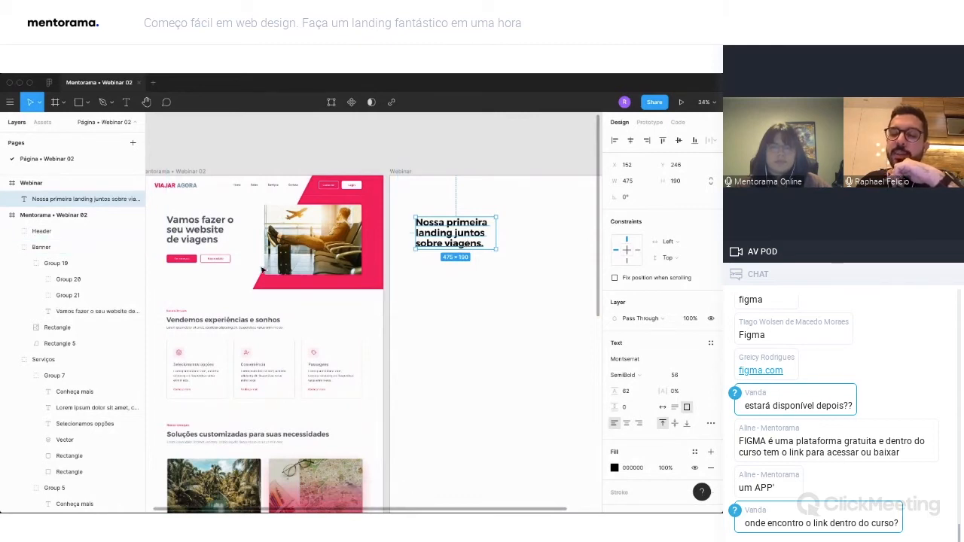
{"action": "left_click", "coordinate": [613, 468]}
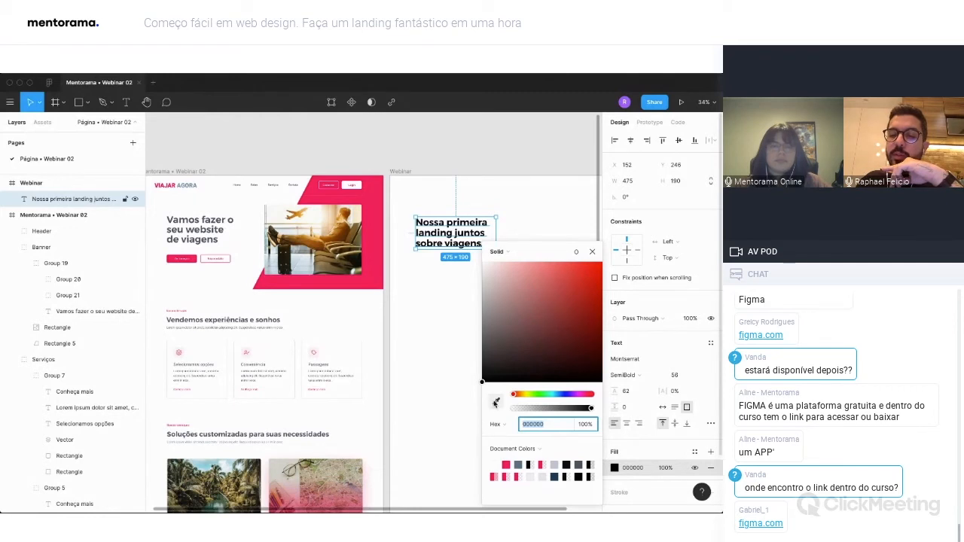
{"action": "left_click", "coordinate": [496, 402]}
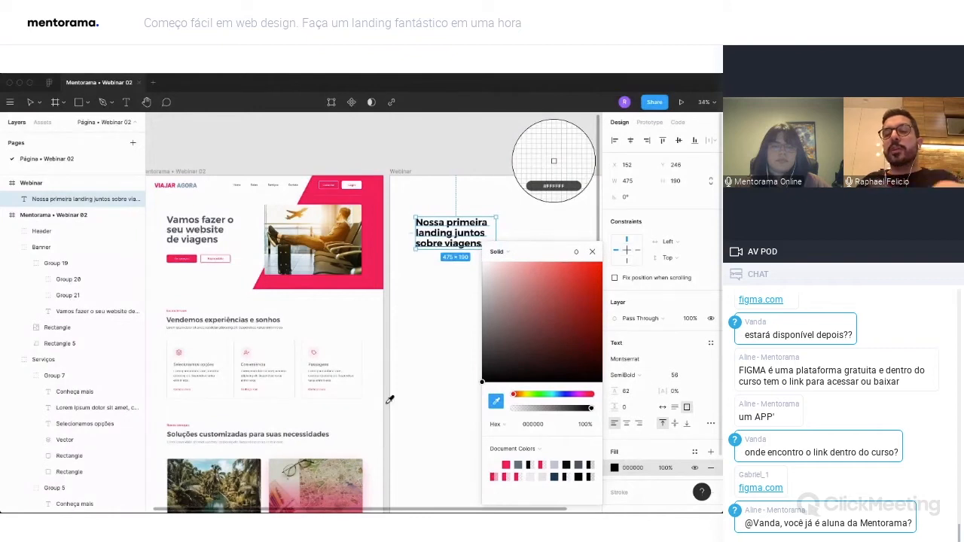
{"action": "scroll", "coordinate": [402, 340], "scroll_direction": "up", "scroll_amount": 1}
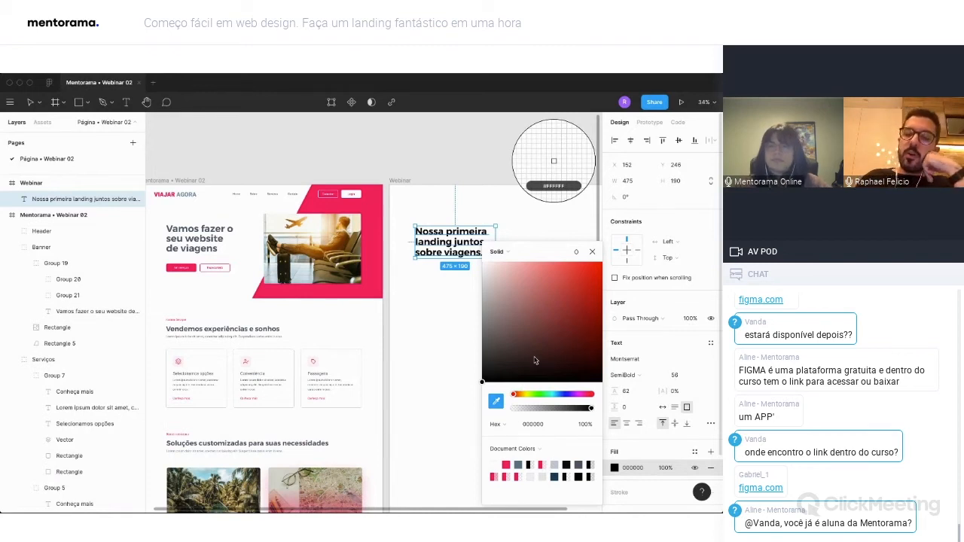
{"action": "left_click_drag", "start_coordinate": [532, 360], "coordinate": [484, 342]}
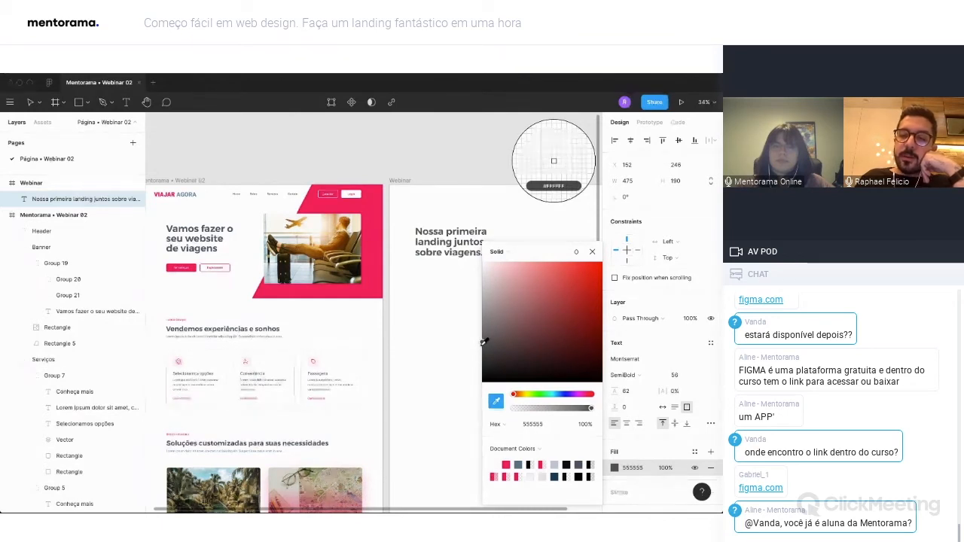
{"action": "left_click", "coordinate": [592, 251]}
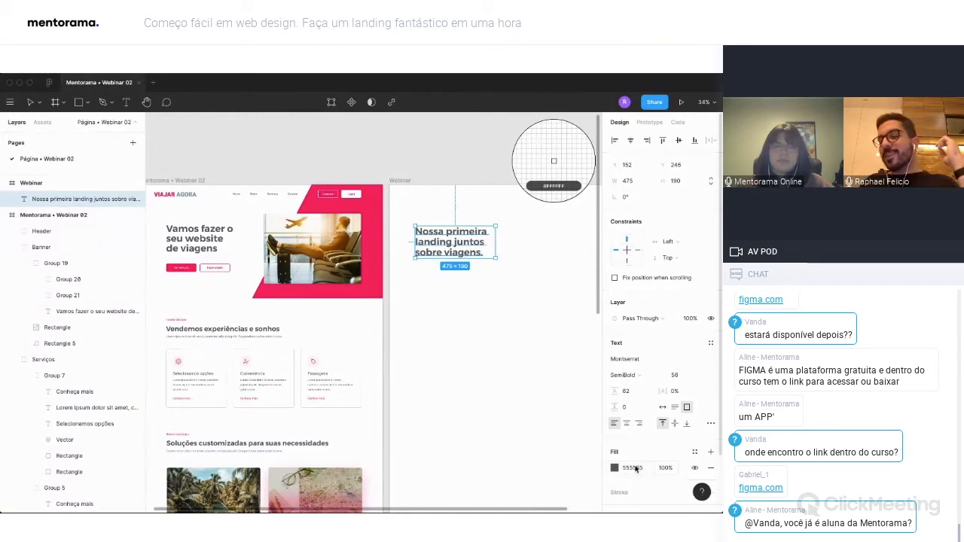
Toggle the heading's fill off and on, and try out other shades for it in the colour picker.
{"action": "left_click", "coordinate": [695, 468]}
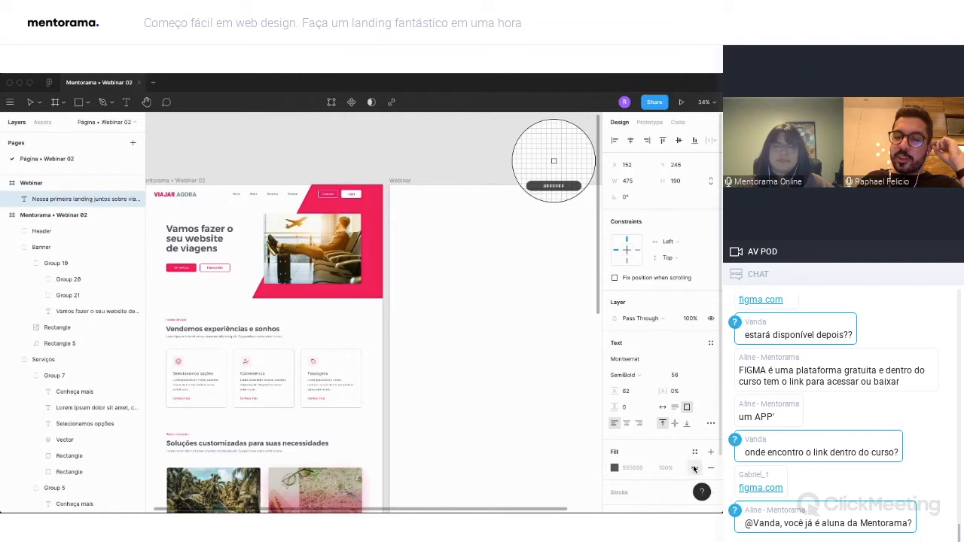
{"action": "left_click", "coordinate": [694, 468]}
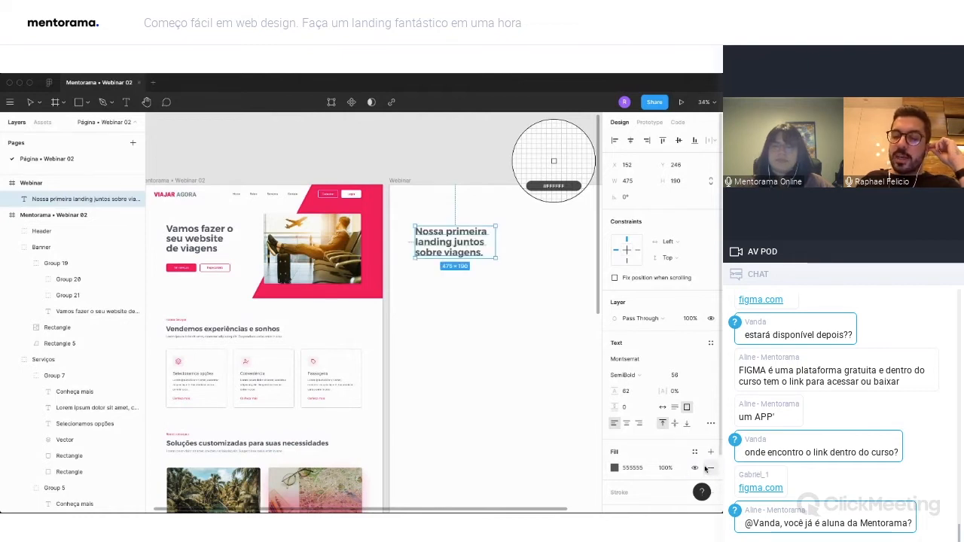
{"action": "left_click", "coordinate": [614, 468]}
{"action": "left_click", "coordinate": [579, 272]}
{"action": "left_click_drag", "start_coordinate": [560, 293], "coordinate": [453, 342]}
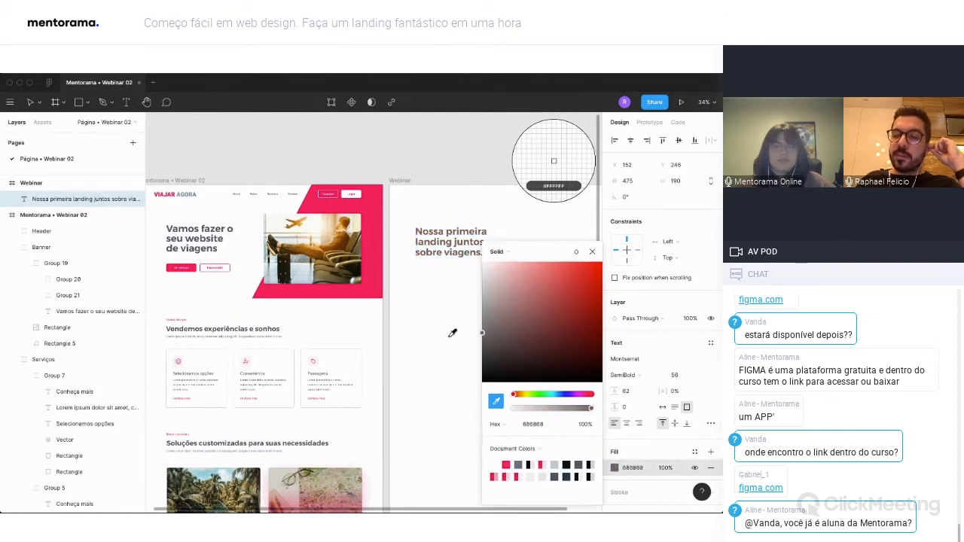
{"action": "left_click", "coordinate": [531, 428]}
{"action": "type", "text": "6"}
{"action": "key", "text": "Return"}
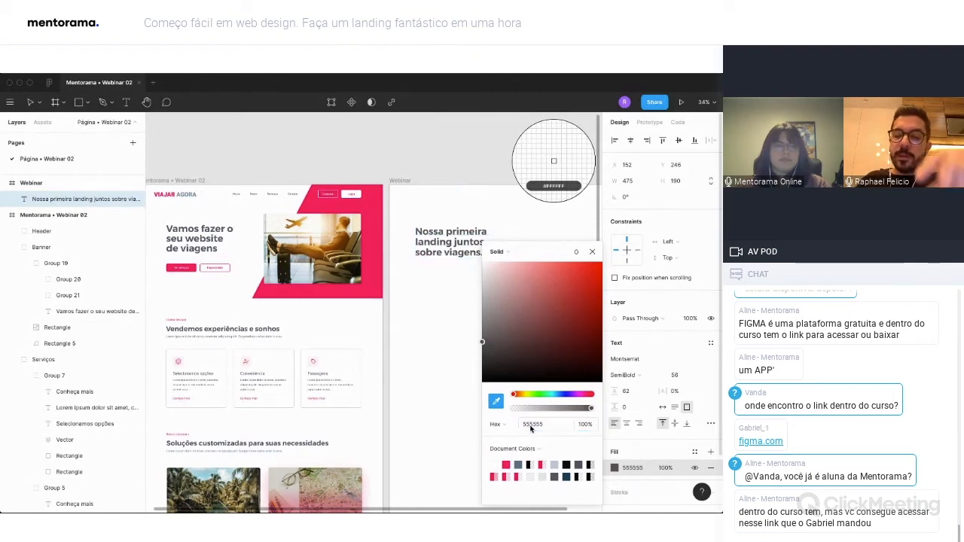
{"action": "left_click", "coordinate": [593, 252]}
{"action": "key", "text": "Escape"}
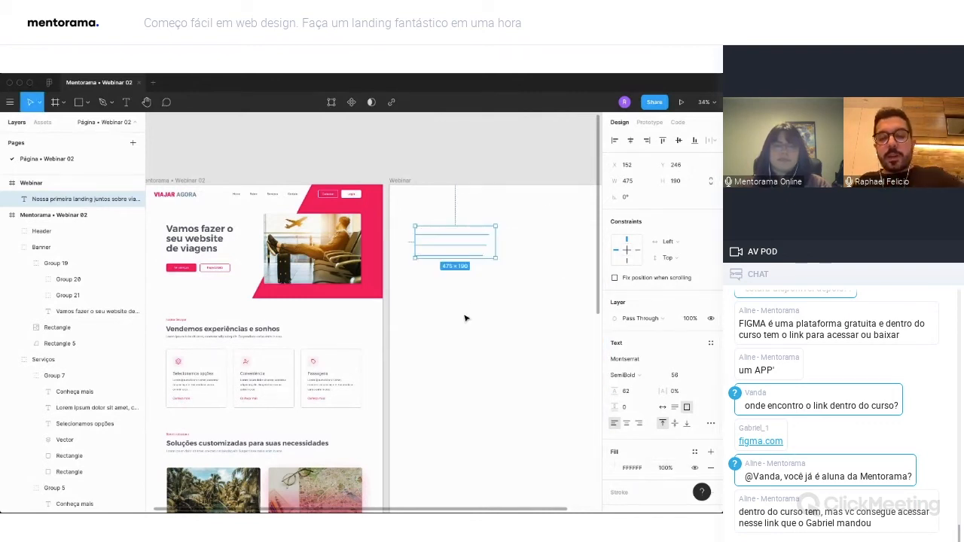
{"action": "left_click", "coordinate": [463, 301]}
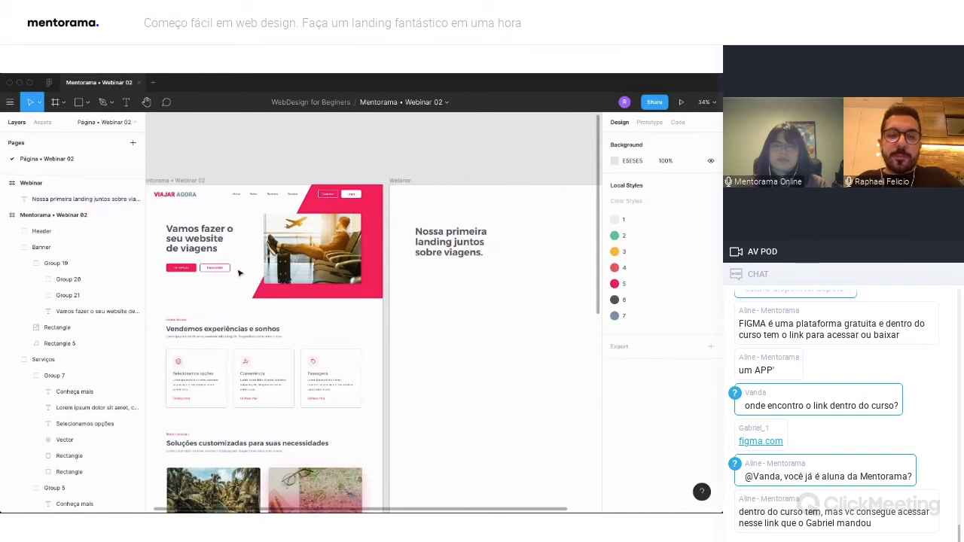
Draw a 200-wide button rectangle below the banner heading, set its height to 56, and align it with the heading at X 152, Y 489.
{"action": "left_click", "coordinate": [78, 102]}
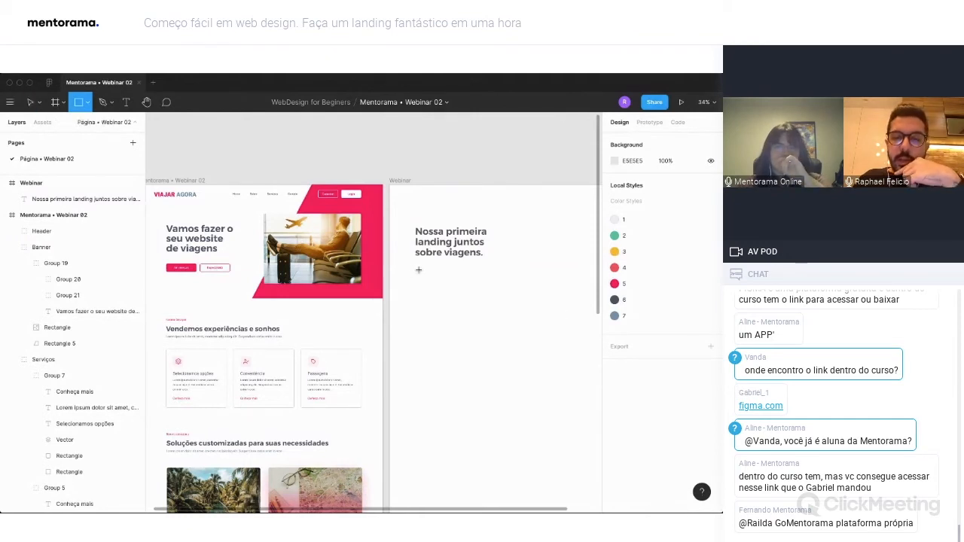
{"action": "left_click_drag", "start_coordinate": [416, 270], "coordinate": [451, 284]}
{"action": "left_click", "coordinate": [676, 182]}
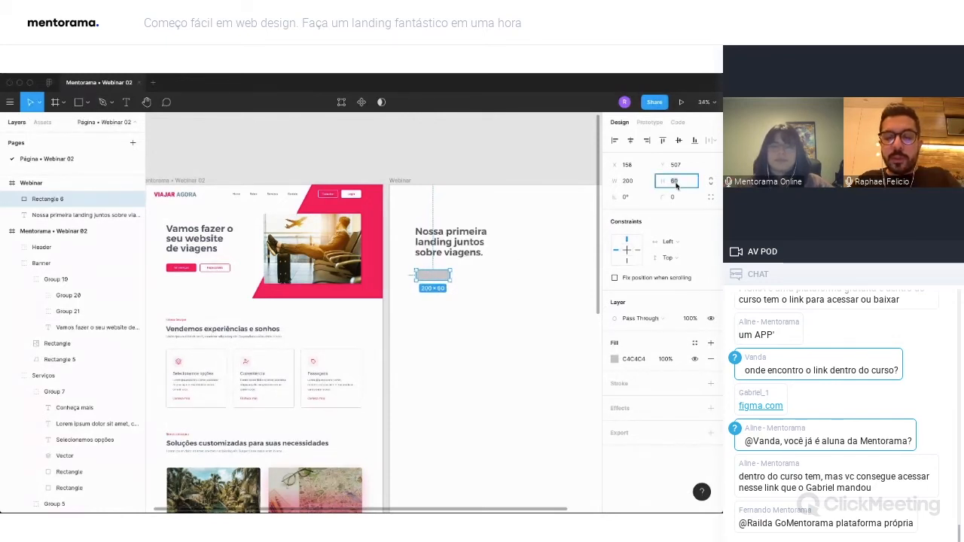
{"action": "type", "text": "56"}
{"action": "key", "text": "Return"}
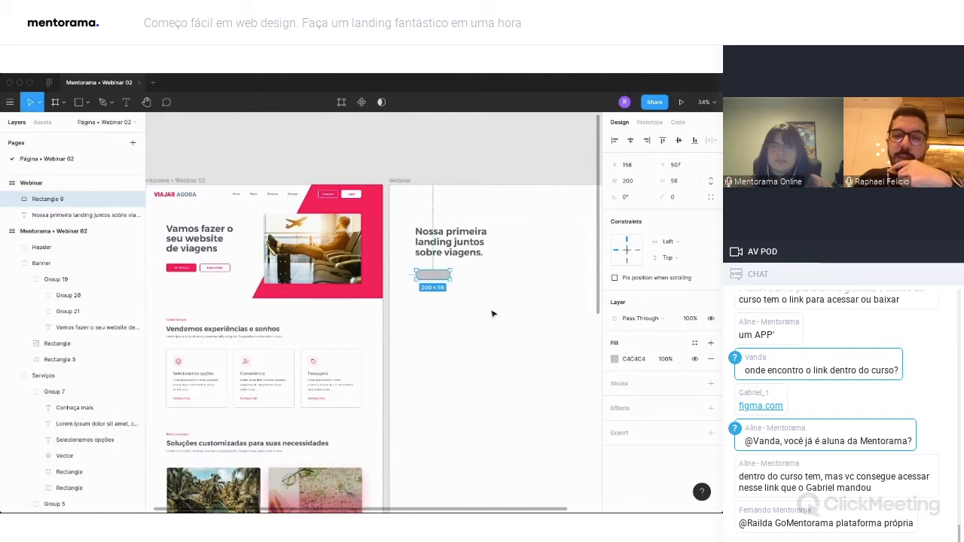
{"action": "left_click_drag", "start_coordinate": [438, 280], "coordinate": [434, 276]}
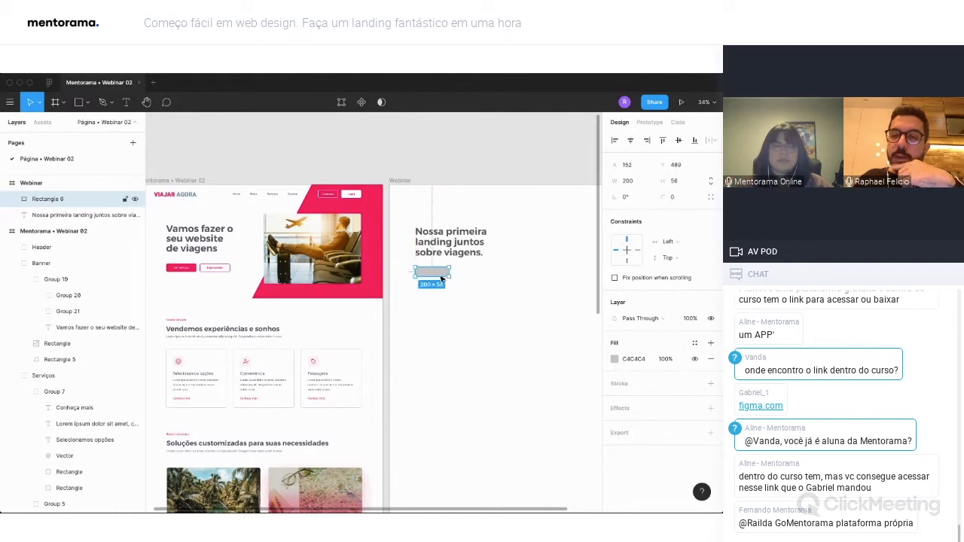
Round the corners of the button rectangle under the heading with a radius of 12.
{"action": "left_click", "coordinate": [674, 198]}
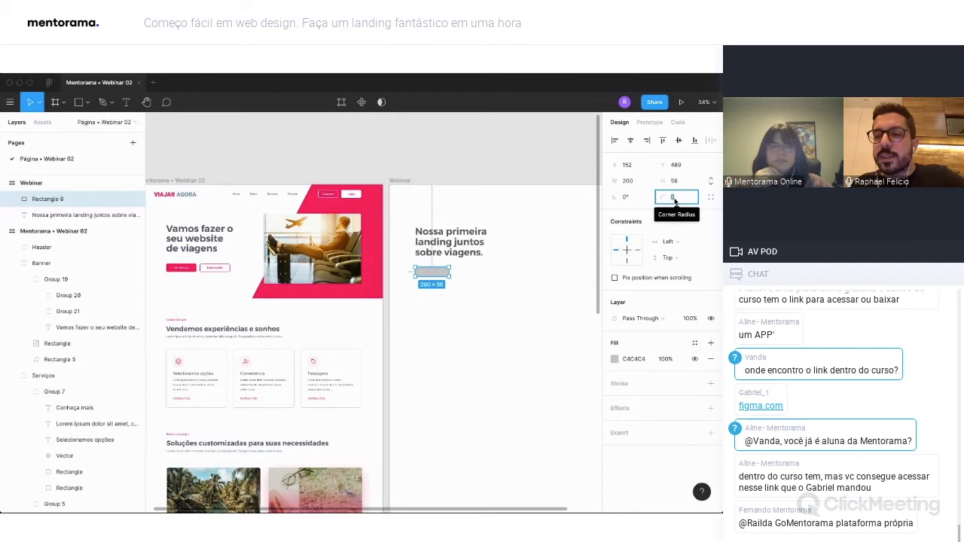
{"action": "type", "text": "12"}
{"action": "key", "text": "Return"}
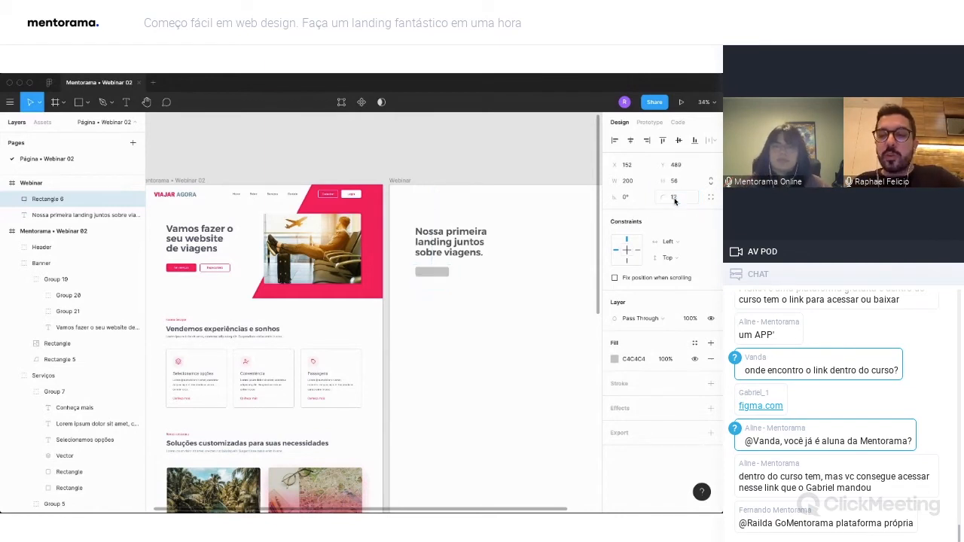
{"action": "left_click", "coordinate": [463, 320]}
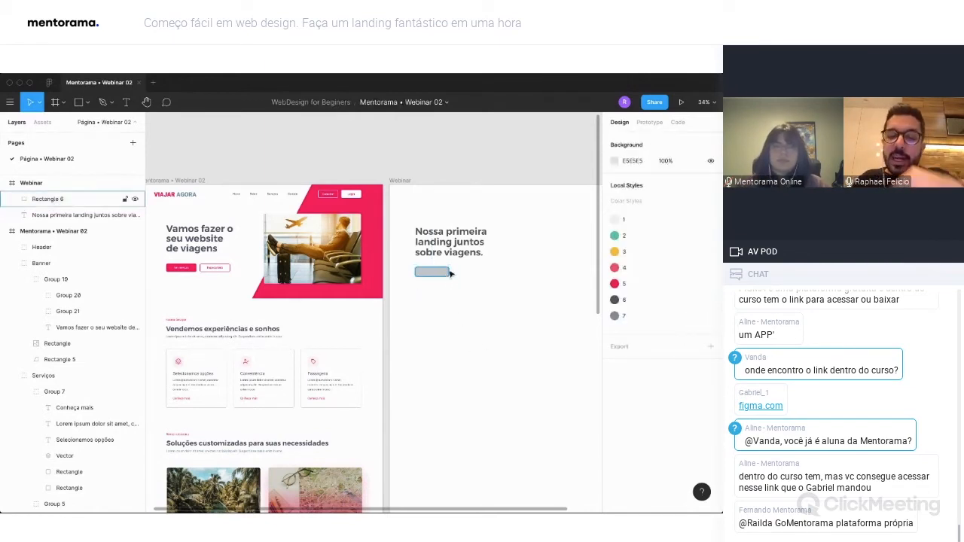
Fill the button rectangle with the pink sampled from the finished page's banner using the eyedropper.
{"action": "scroll", "coordinate": [437, 280], "scroll_direction": "up", "scroll_amount": 5}
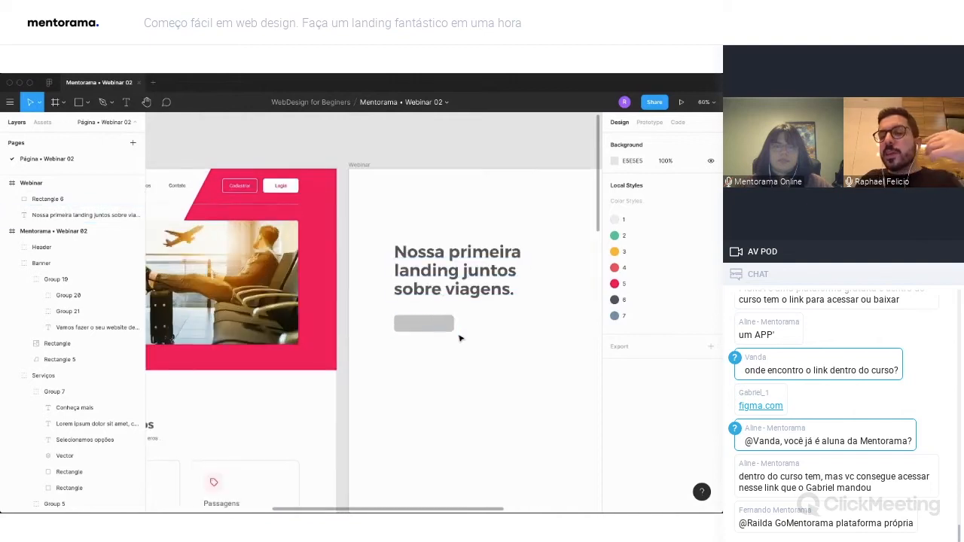
{"action": "scroll", "coordinate": [476, 352], "scroll_direction": "down", "scroll_amount": 2}
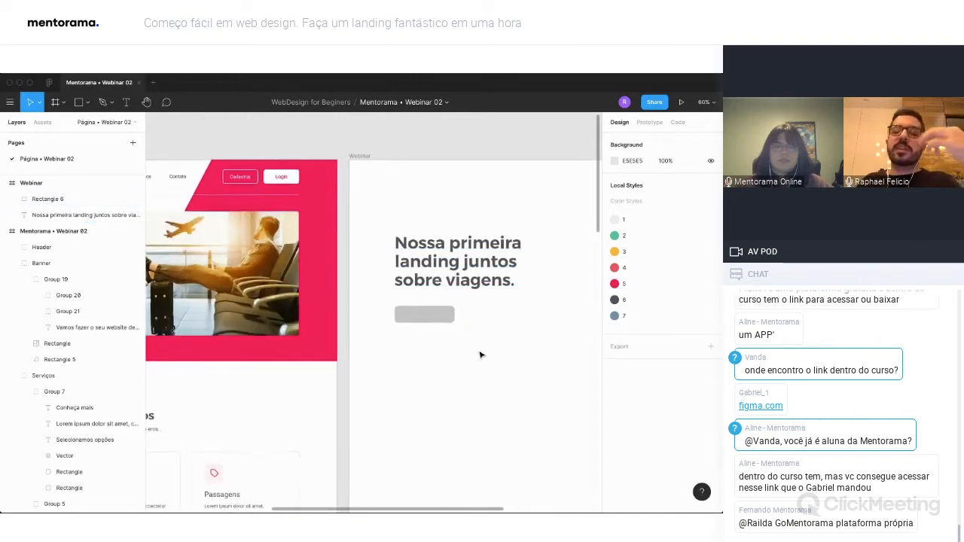
{"action": "scroll", "coordinate": [470, 347], "scroll_direction": "down", "scroll_amount": 3}
{"action": "left_click", "coordinate": [438, 317]}
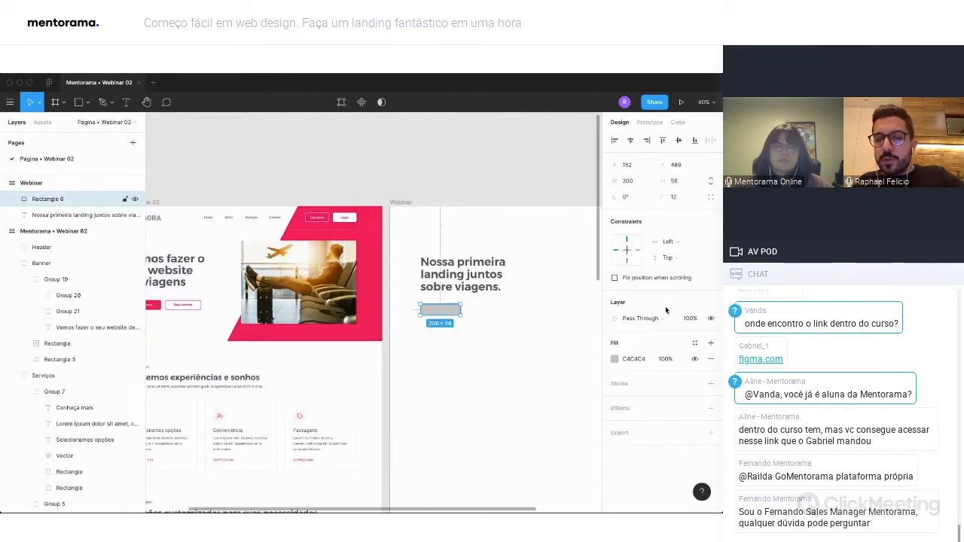
{"action": "left_click", "coordinate": [614, 359]}
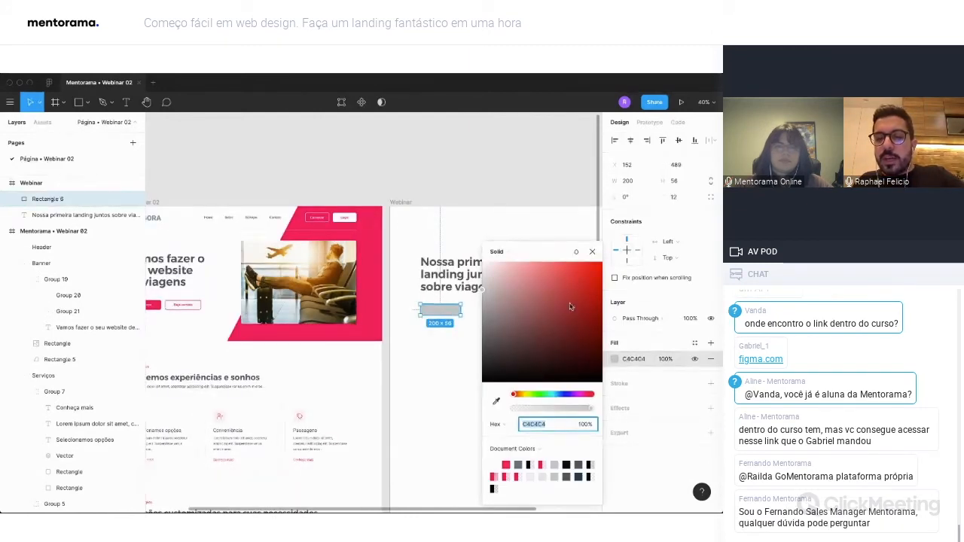
{"action": "left_click", "coordinate": [494, 403]}
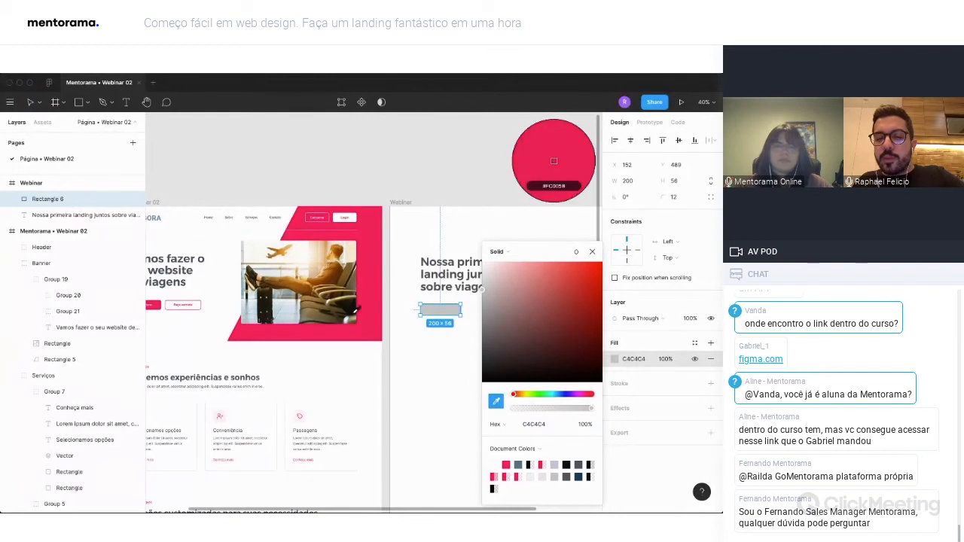
{"action": "left_click", "coordinate": [553, 160]}
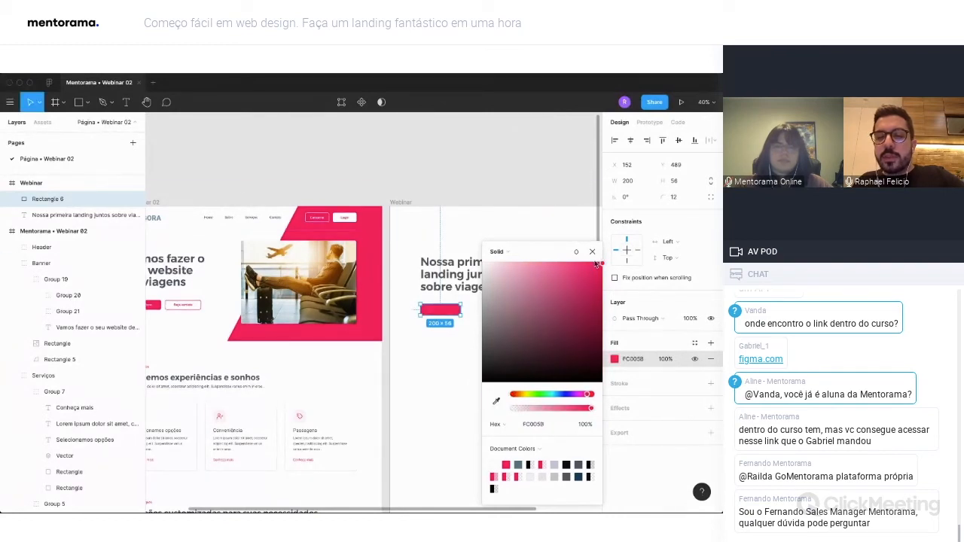
{"action": "left_click", "coordinate": [591, 254]}
{"action": "left_click", "coordinate": [497, 348]}
Widen the pink button rectangle in the Webinar frame to about 227.
{"action": "scroll", "coordinate": [492, 343], "scroll_direction": "left", "scroll_amount": 3}
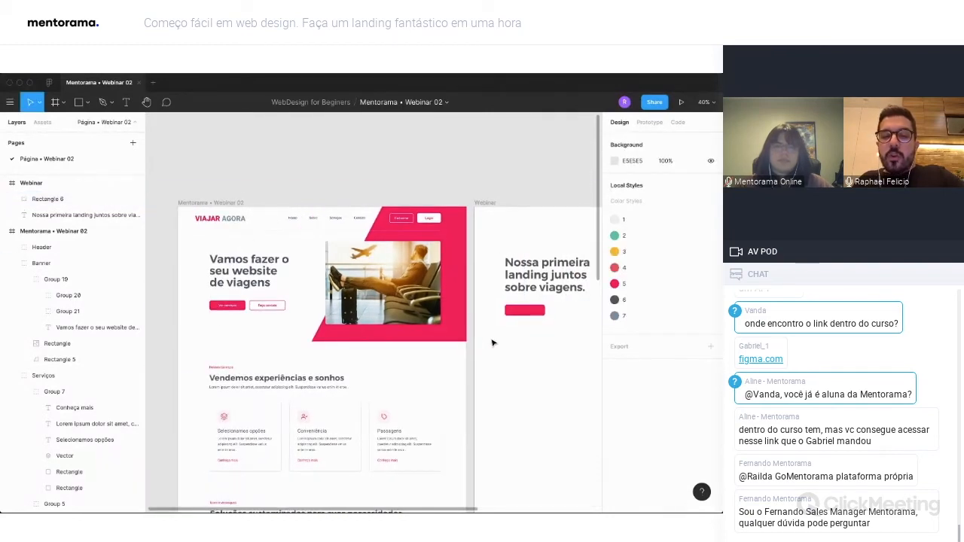
{"action": "left_click", "coordinate": [543, 312]}
{"action": "left_click_drag", "start_coordinate": [544, 311], "coordinate": [551, 309]}
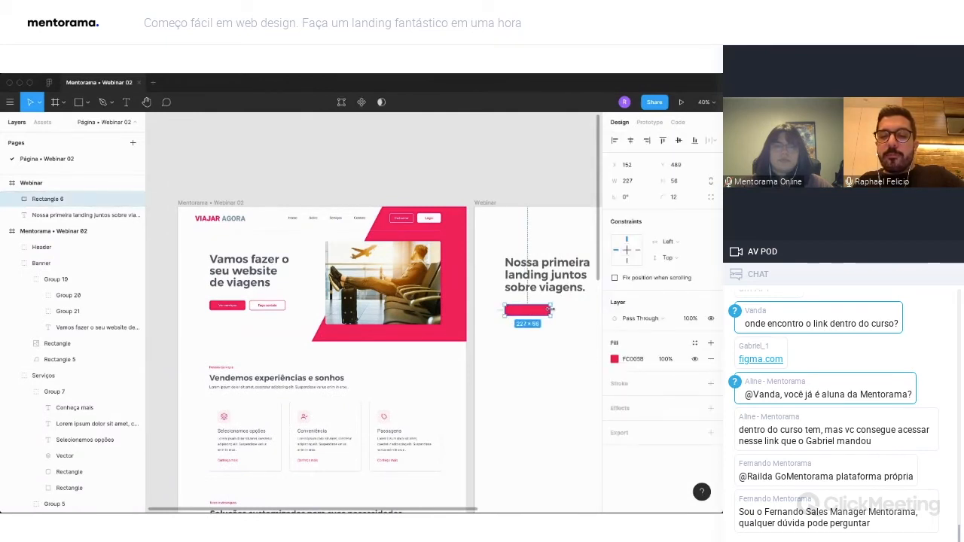
{"action": "left_click", "coordinate": [498, 339]}
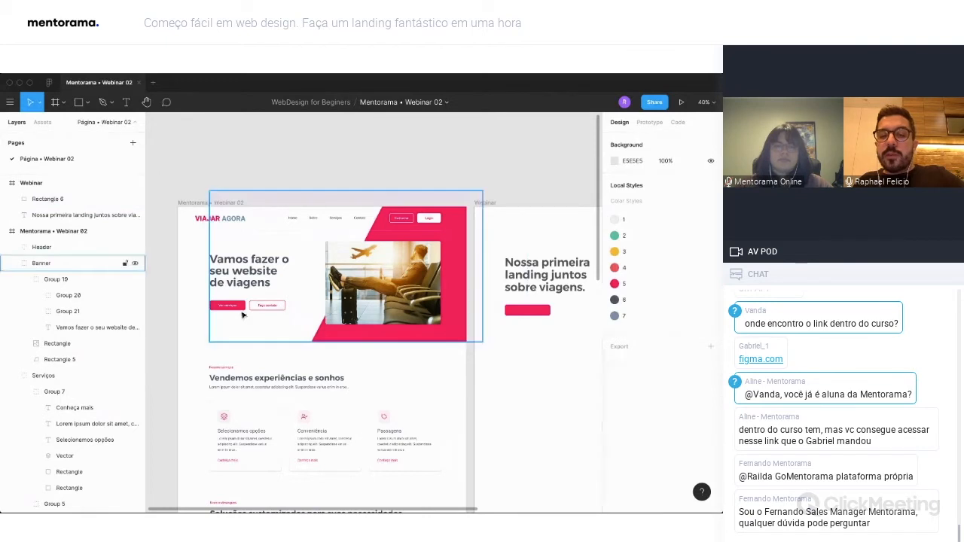
{"action": "scroll", "coordinate": [482, 354], "scroll_direction": "right", "scroll_amount": 3}
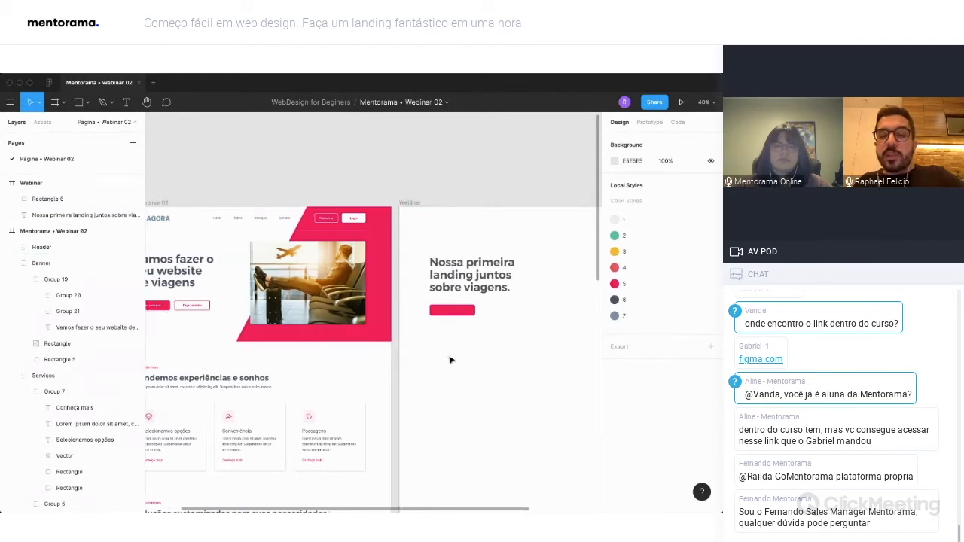
Duplicate the pink button rectangle beside the original in the Webinar frame, at X 400, Y 489.
{"action": "left_click", "coordinate": [445, 312]}
{"action": "left_click_drag", "start_coordinate": [447, 312], "coordinate": [492, 316]}
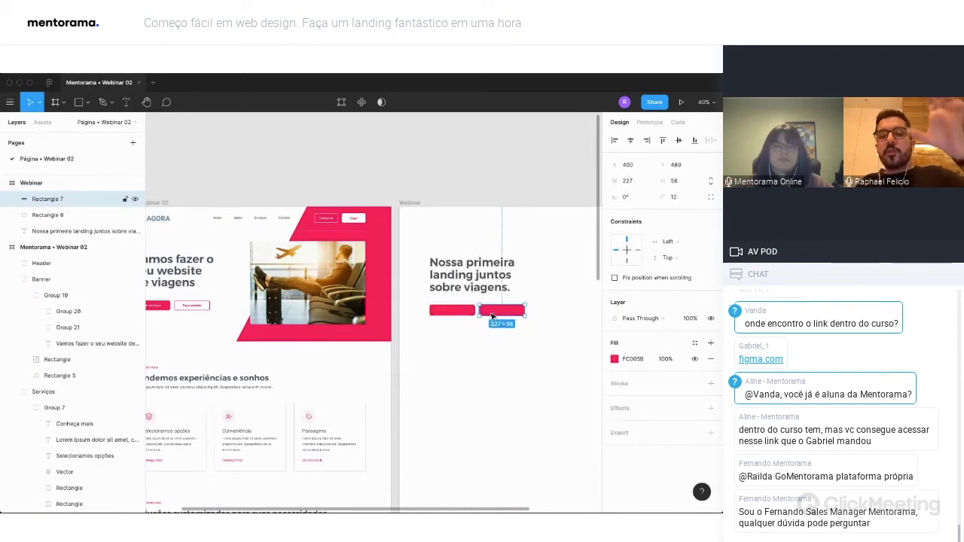
{"action": "key", "text": "Escape"}
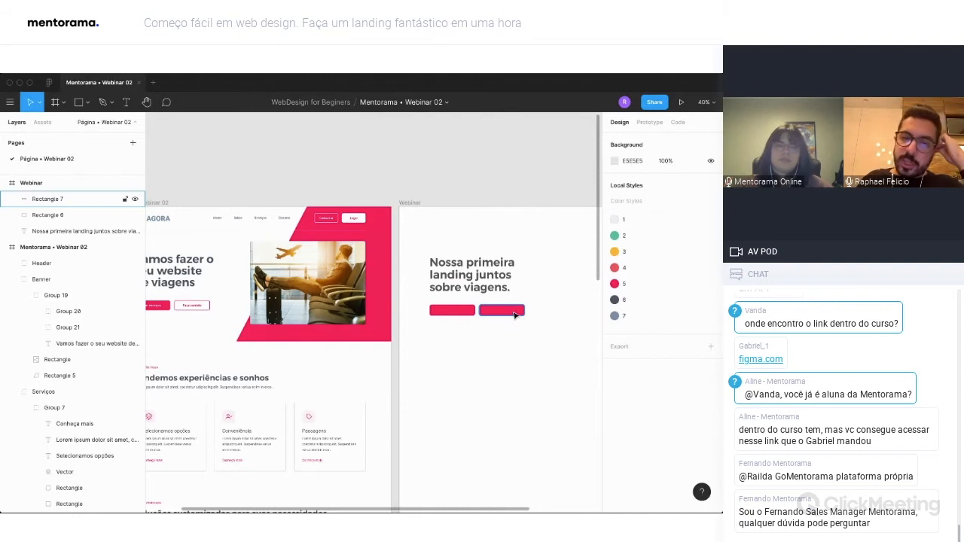
{"action": "scroll", "coordinate": [498, 316], "scroll_direction": "left", "scroll_amount": 2}
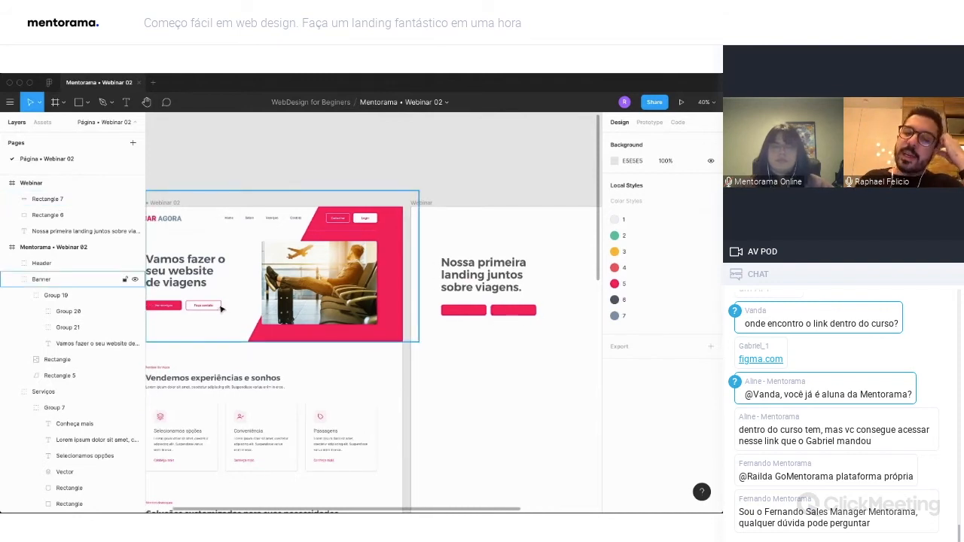
Remove the duplicated rectangle's fill and give it an inside stroke in the document's pink FC005B.
{"action": "left_click", "coordinate": [526, 315]}
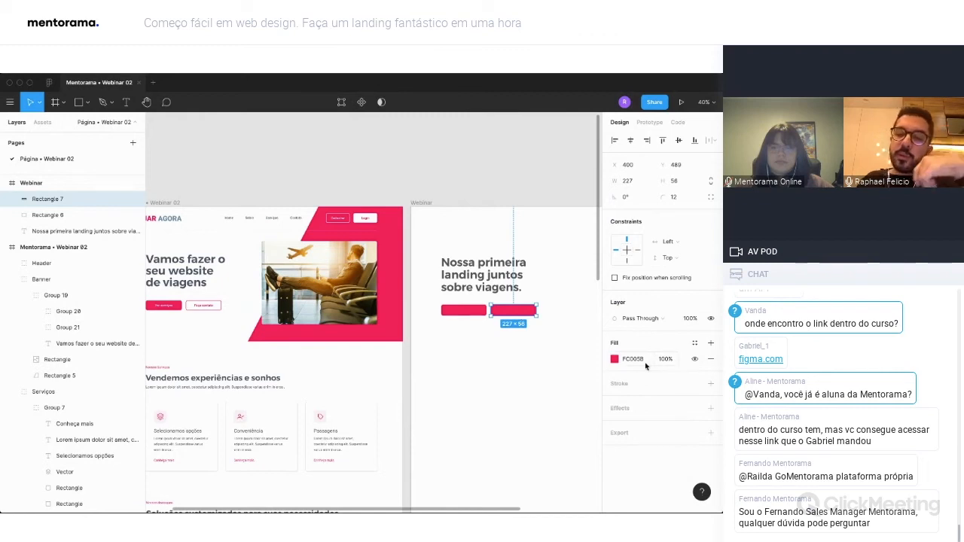
{"action": "left_click", "coordinate": [710, 358]}
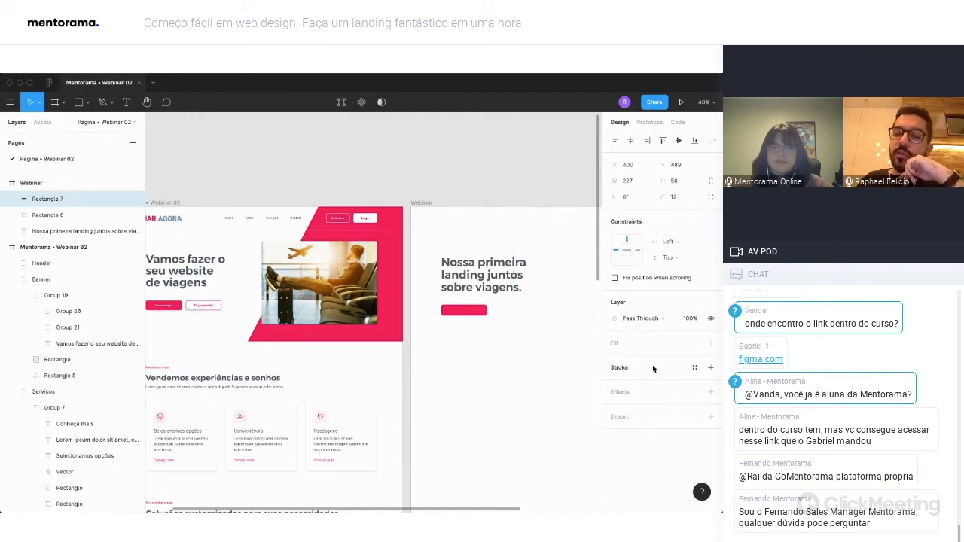
{"action": "left_click", "coordinate": [710, 367]}
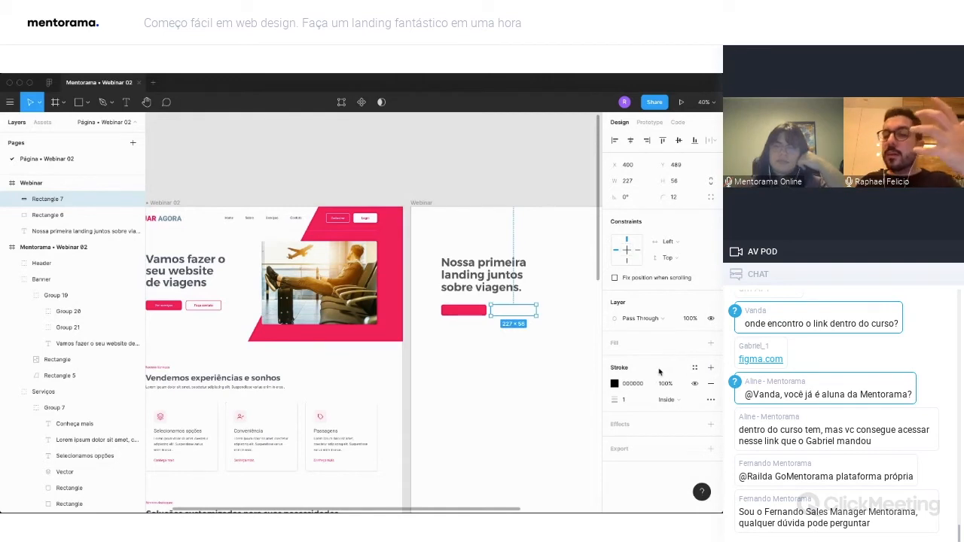
{"action": "left_click", "coordinate": [614, 385]}
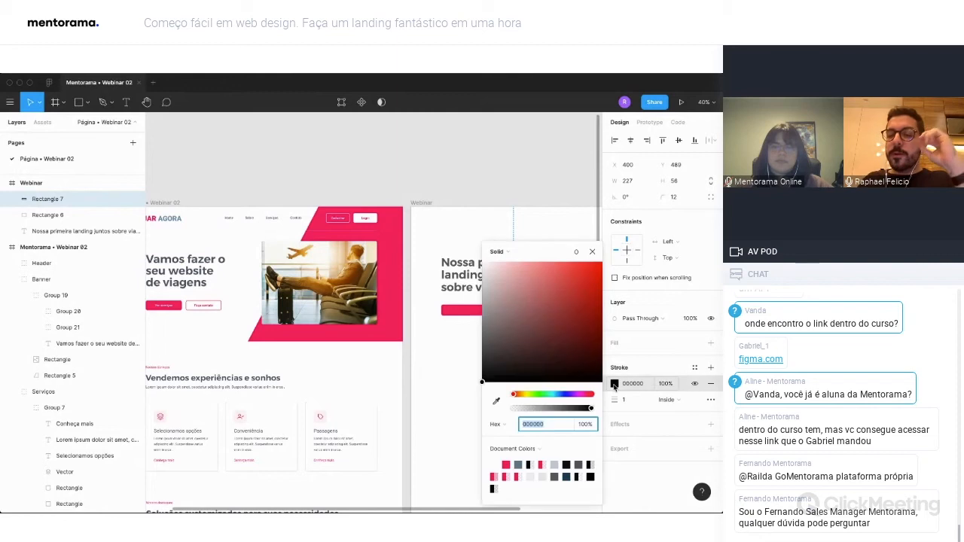
{"action": "left_click", "coordinate": [506, 465]}
{"action": "left_click", "coordinate": [593, 253]}
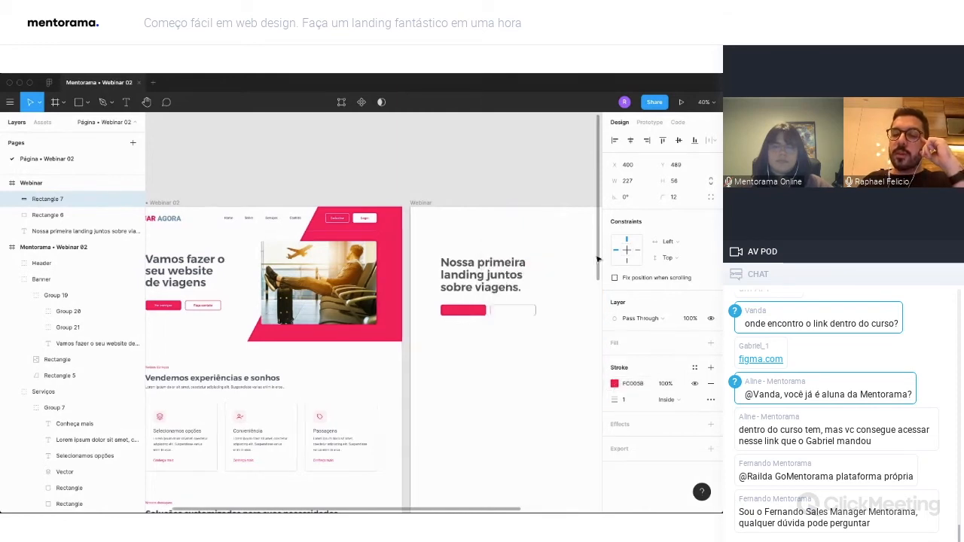
{"action": "left_click", "coordinate": [548, 380]}
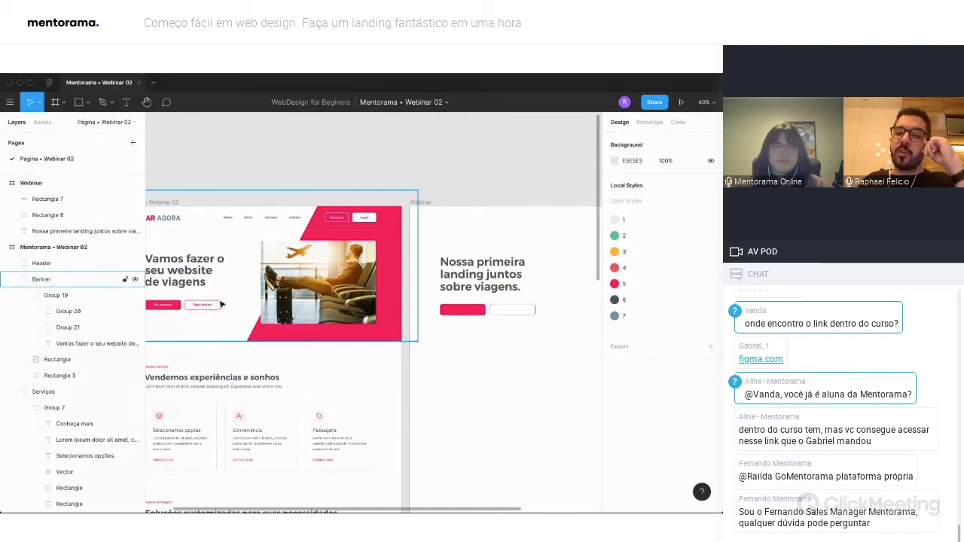
Thicken the pink stroke of the outlined button rectangle.
{"action": "left_click", "coordinate": [535, 315]}
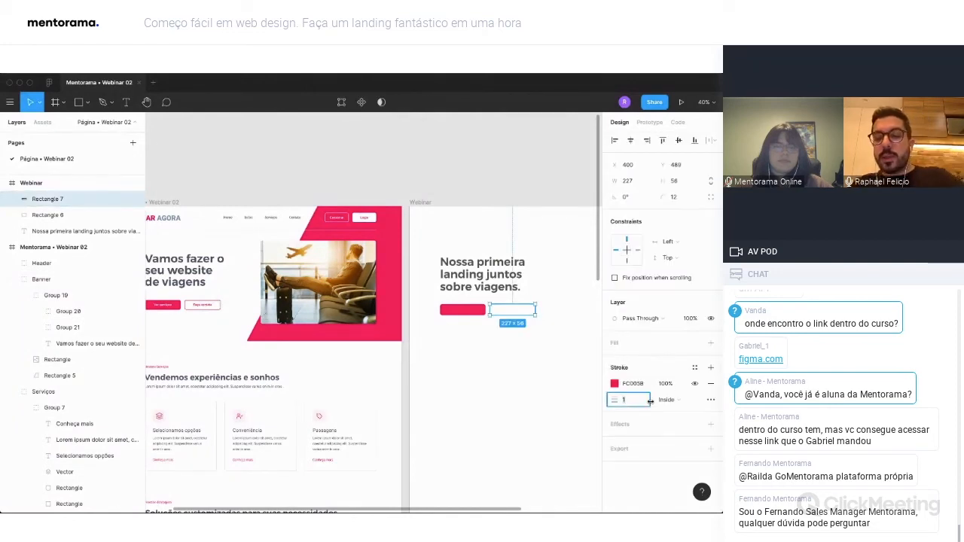
{"action": "left_click", "coordinate": [535, 322]}
{"action": "left_click", "coordinate": [533, 314]}
{"action": "left_click", "coordinate": [541, 351]}
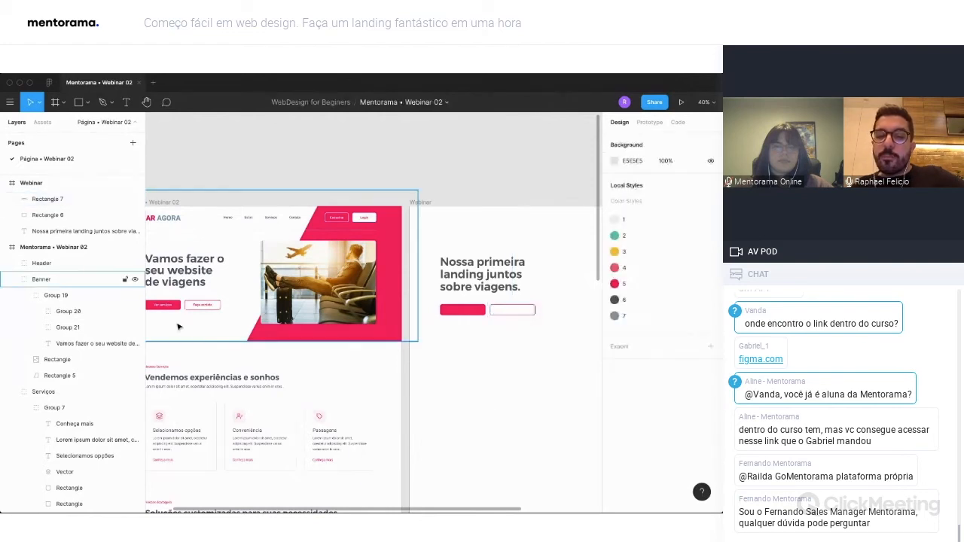
Add the text "Ver serviços" below the buttons in the Webinar frame, following the finished page's button label.
{"action": "scroll", "coordinate": [219, 313], "scroll_direction": "left", "scroll_amount": 2}
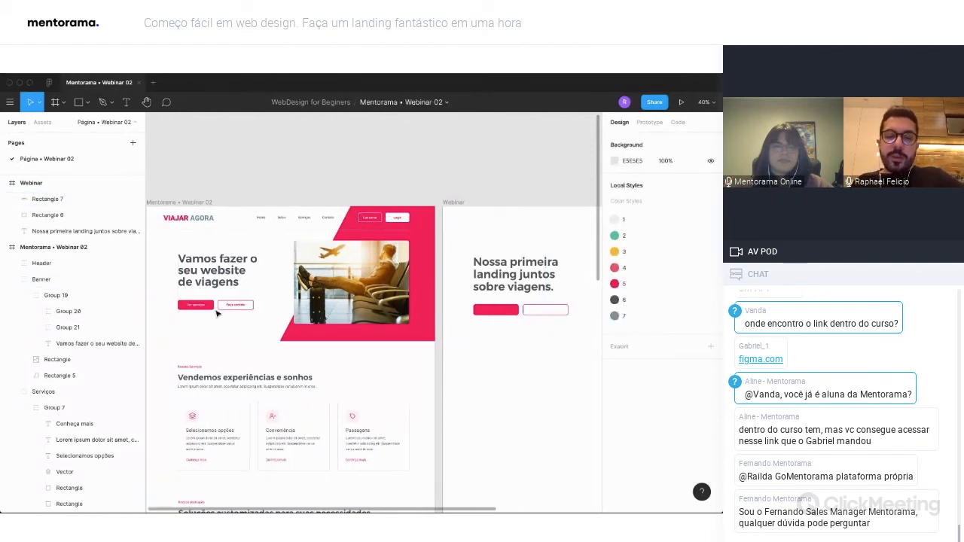
{"action": "scroll", "coordinate": [193, 315], "scroll_direction": "up", "scroll_amount": 5}
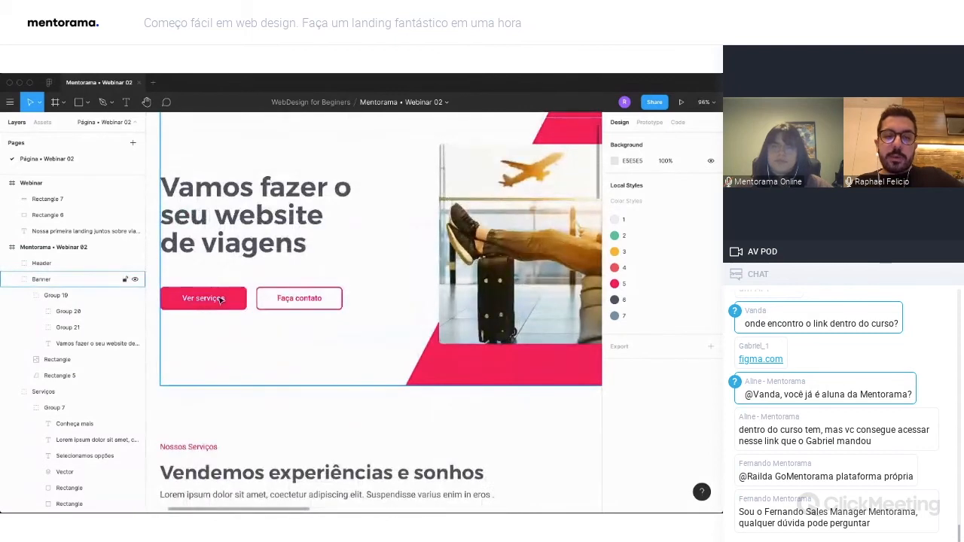
{"action": "scroll", "coordinate": [235, 305], "scroll_direction": "left", "scroll_amount": 2}
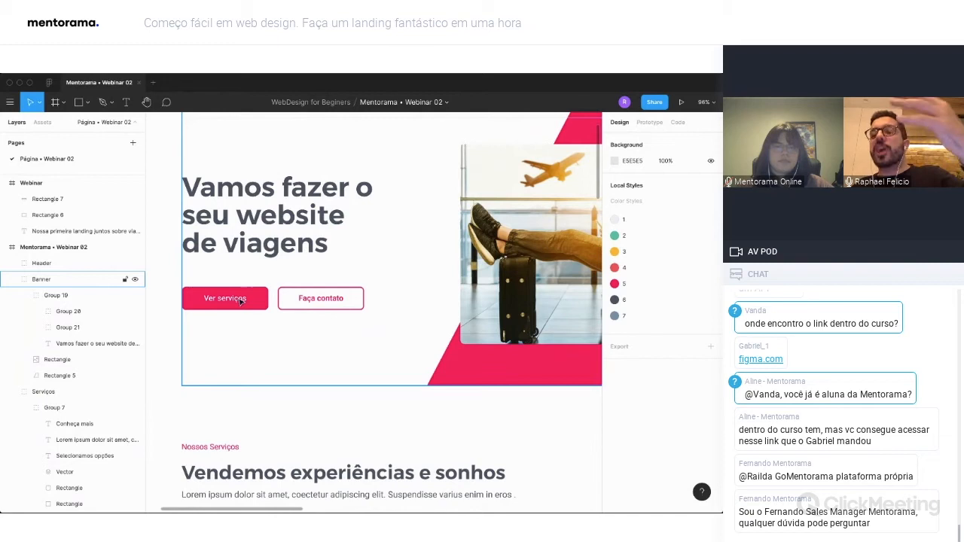
{"action": "scroll", "coordinate": [250, 302], "scroll_direction": "down", "scroll_amount": 2}
{"action": "scroll", "coordinate": [250, 303], "scroll_direction": "right", "scroll_amount": 7}
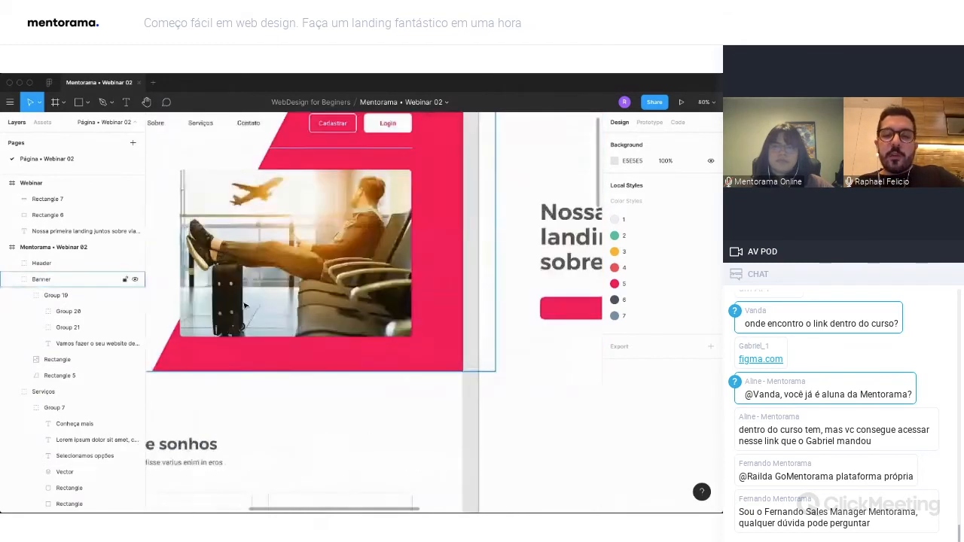
{"action": "key", "text": "t"}
{"action": "left_click", "coordinate": [239, 331]}
{"action": "type", "text": "Ver"}
{"action": "scroll", "coordinate": [277, 343], "scroll_direction": "left", "scroll_amount": 10}
{"action": "scroll", "coordinate": [279, 344], "scroll_direction": "right", "scroll_amount": 10}
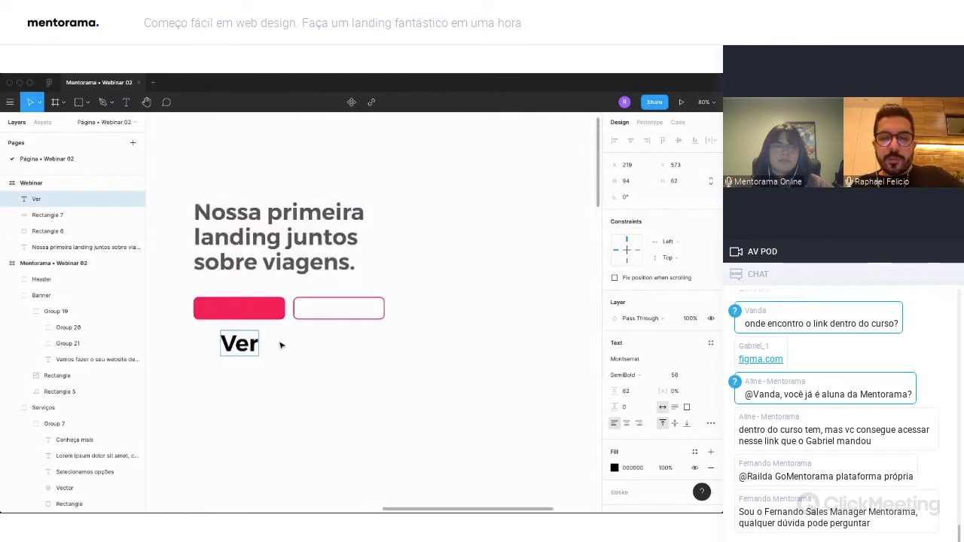
{"action": "scroll", "coordinate": [279, 345], "scroll_direction": "left", "scroll_amount": 3}
{"action": "type", "text": "serviços"}
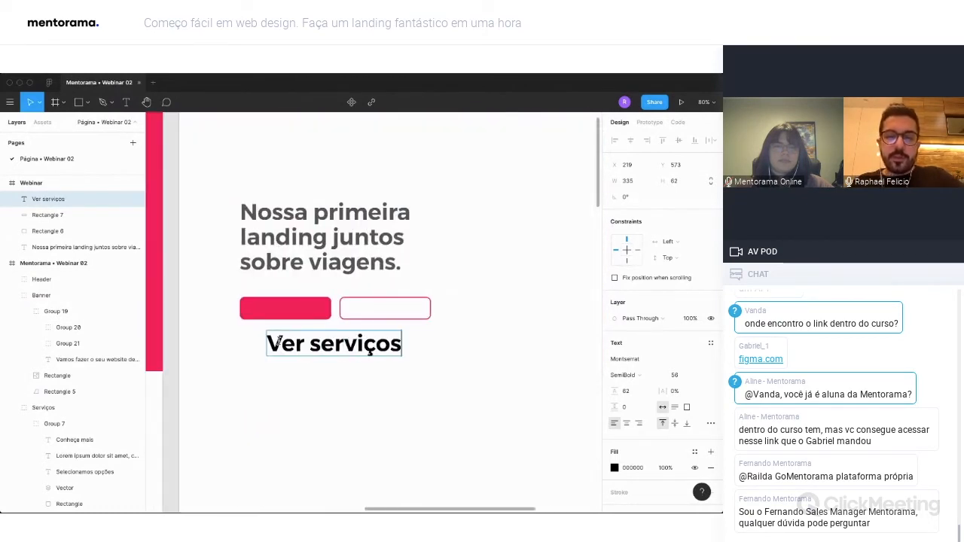
{"action": "key", "text": "Escape"}
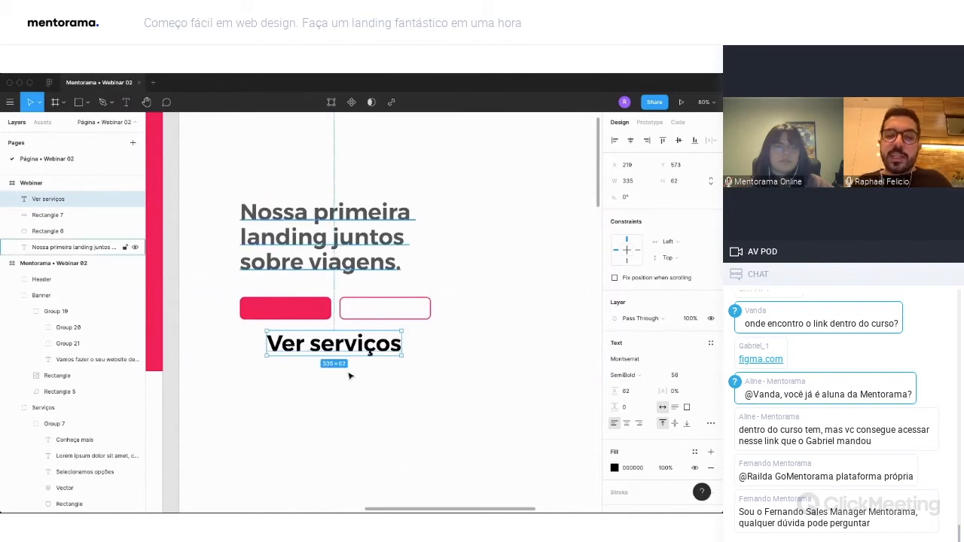
Set the "Ver serviços" label's font size to 16 and center it on the pink button.
{"action": "left_click_drag", "start_coordinate": [381, 352], "coordinate": [333, 316]}
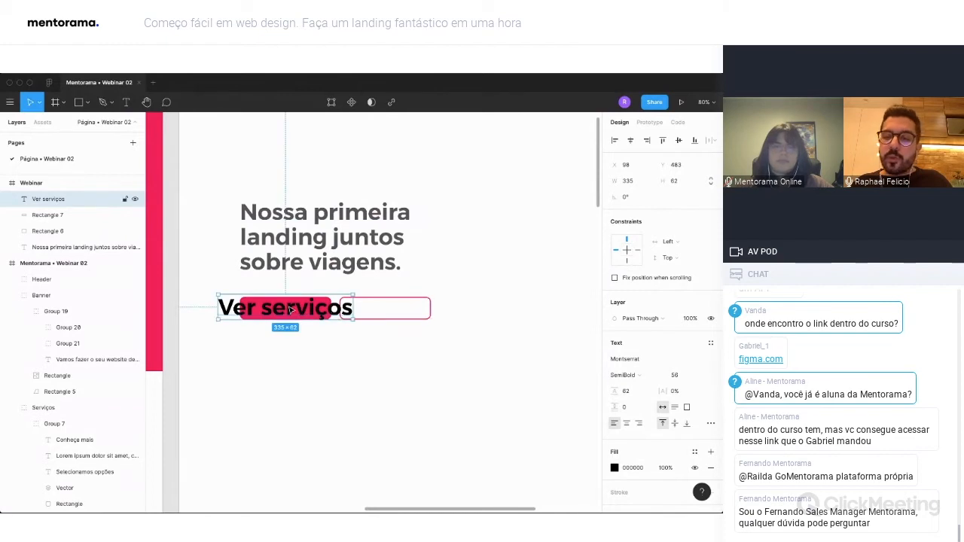
{"action": "left_click", "coordinate": [686, 379]}
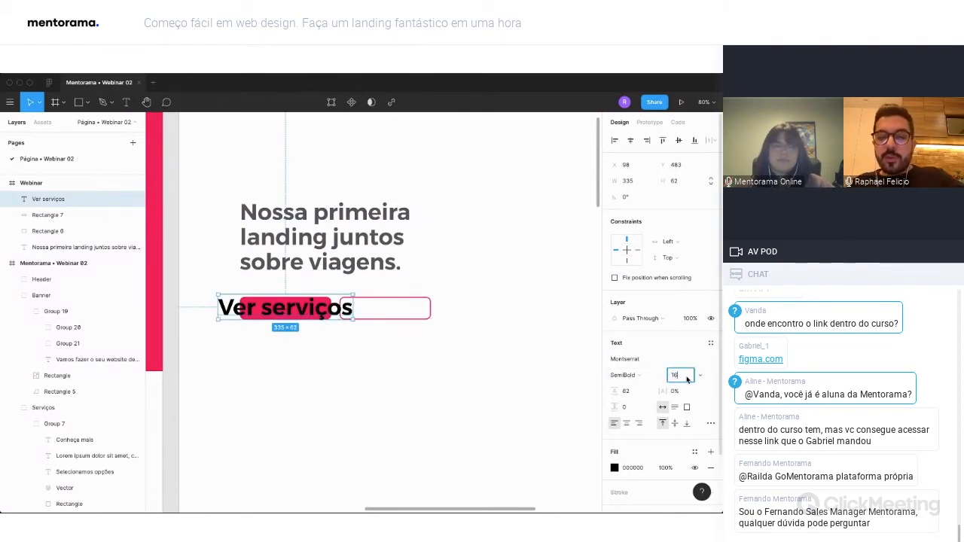
{"action": "type", "text": "16"}
{"action": "key", "text": "Return"}
{"action": "left_click_drag", "start_coordinate": [238, 308], "coordinate": [282, 310]}
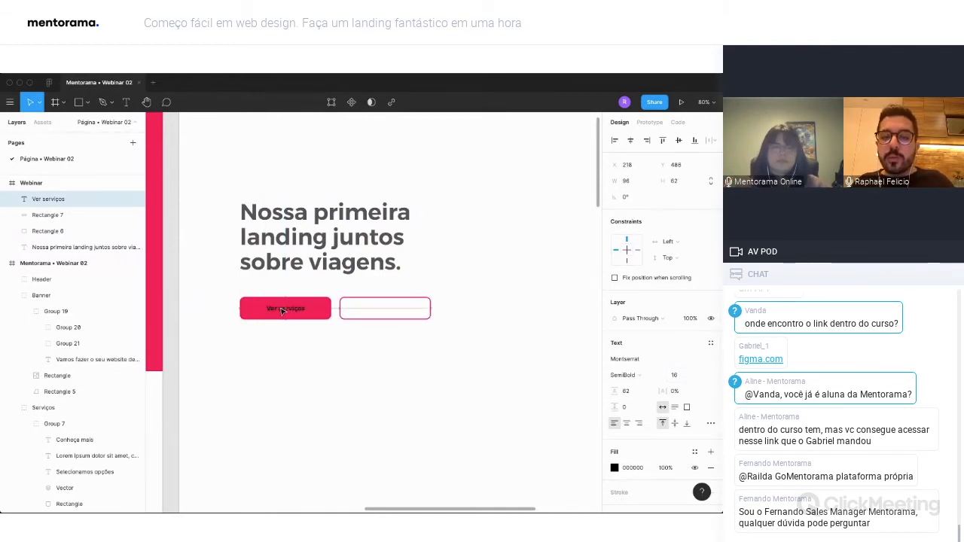
{"action": "left_click", "coordinate": [281, 311], "text": "shift"}
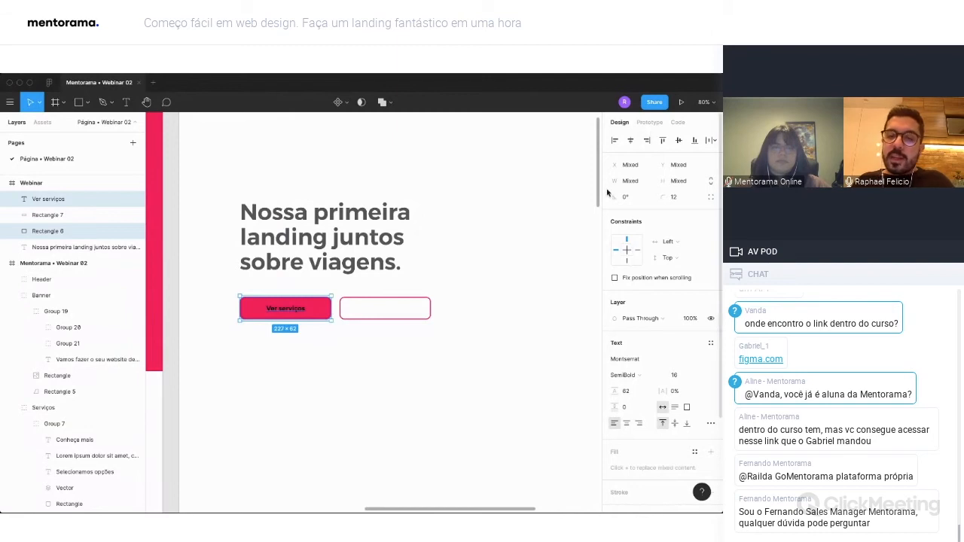
{"action": "left_click", "coordinate": [307, 338]}
{"action": "left_click_drag", "start_coordinate": [310, 332], "coordinate": [287, 308]}
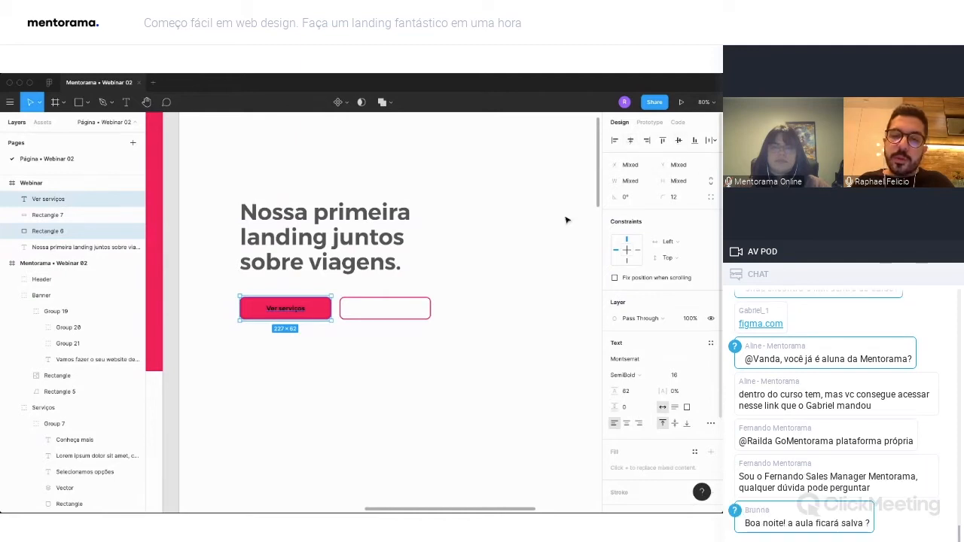
{"action": "left_click", "coordinate": [367, 403]}
Set the text color of the label on the pink button to white FFFFFF.
{"action": "left_click", "coordinate": [289, 309]}
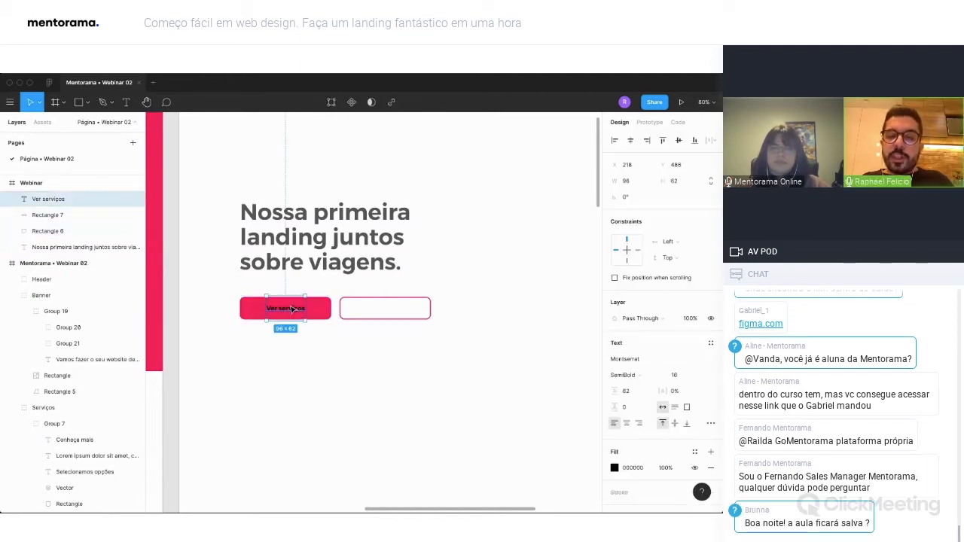
{"action": "left_click", "coordinate": [615, 468]}
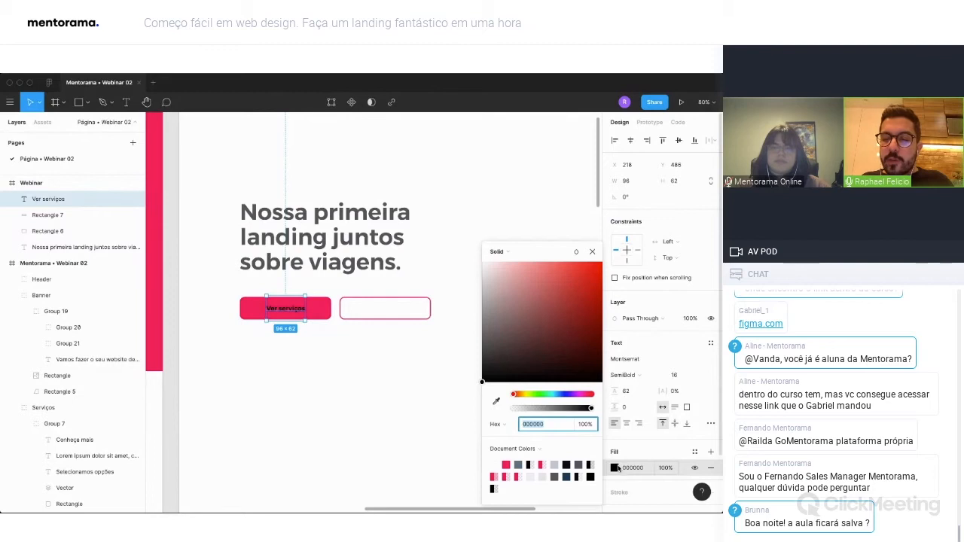
{"action": "type", "text": "FFFFFF"}
{"action": "key", "text": "Return"}
{"action": "left_click", "coordinate": [452, 365]}
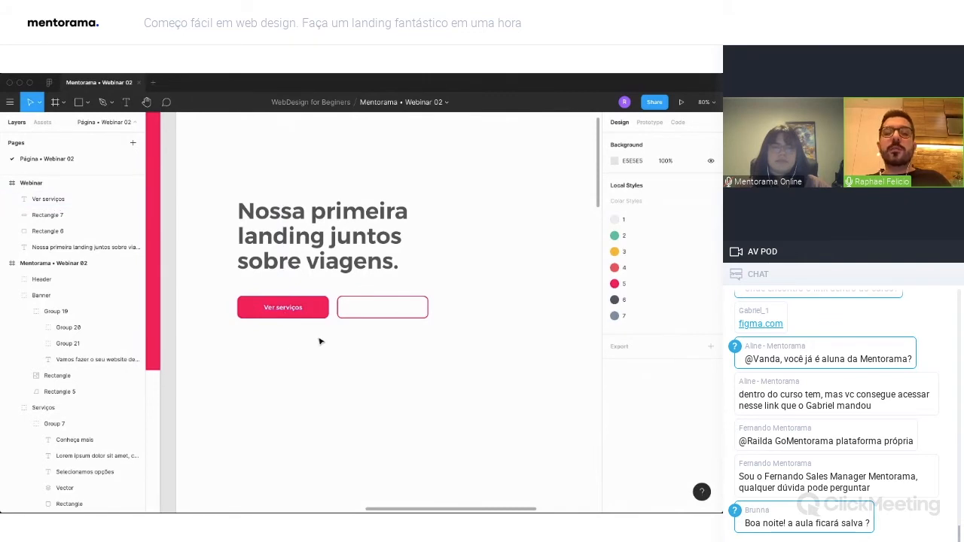
Collapse the Mentorama • Webinar 02 layers and duplicate the white label onto the outlined button at X 466, Y 486.
{"action": "left_click", "coordinate": [4, 264]}
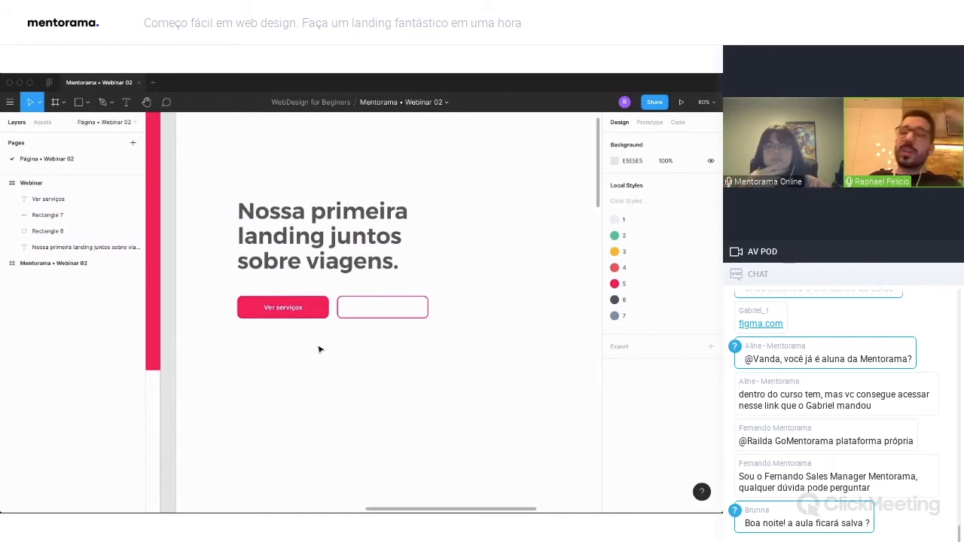
{"action": "scroll", "coordinate": [317, 348], "scroll_direction": "left", "scroll_amount": 1}
{"action": "scroll", "coordinate": [314, 342], "scroll_direction": "right", "scroll_amount": 1}
{"action": "left_click_drag", "start_coordinate": [312, 335], "coordinate": [378, 309]}
{"action": "left_click", "coordinate": [277, 305]}
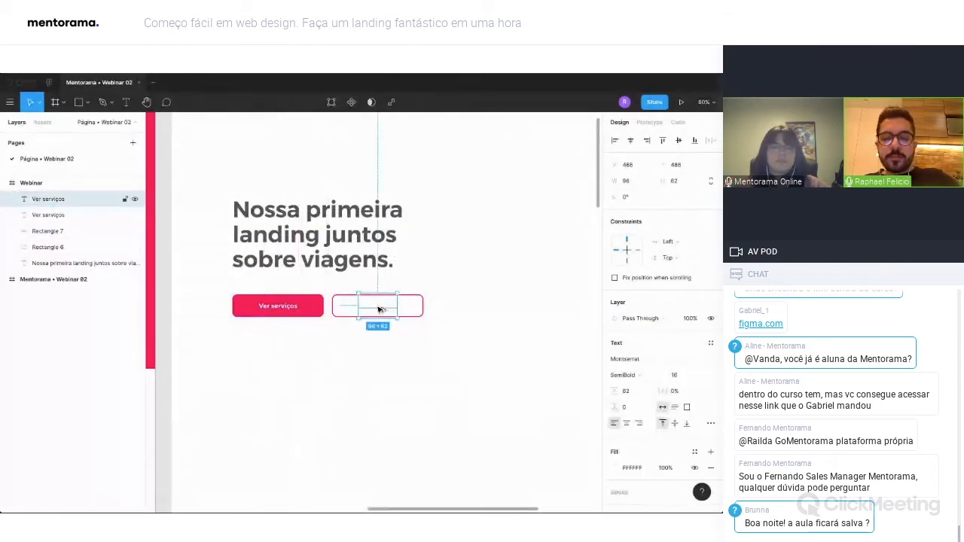
Color the label copy on the outlined button with the document's pink FC005B.
{"action": "left_click", "coordinate": [615, 467]}
{"action": "left_click", "coordinate": [319, 299]}
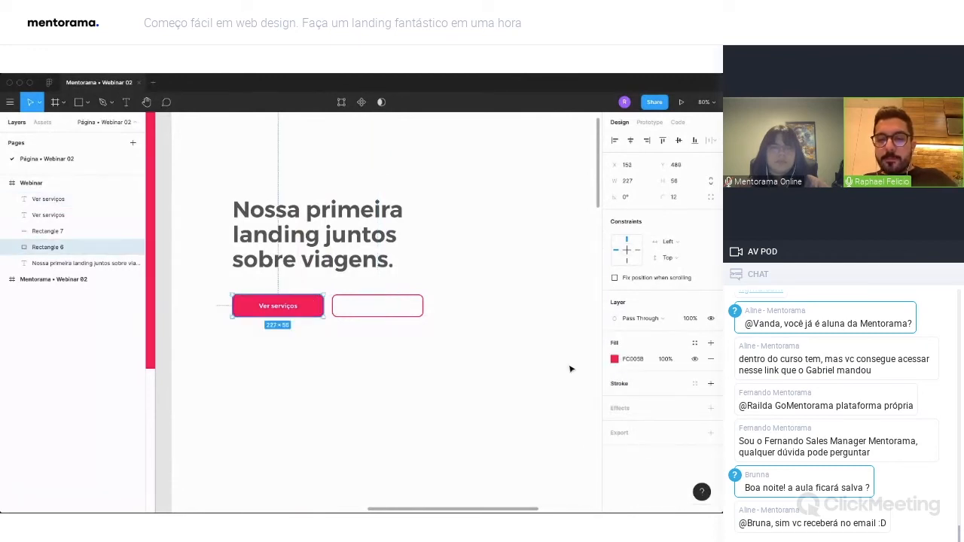
{"action": "left_click", "coordinate": [377, 305]}
{"action": "left_click", "coordinate": [617, 468]}
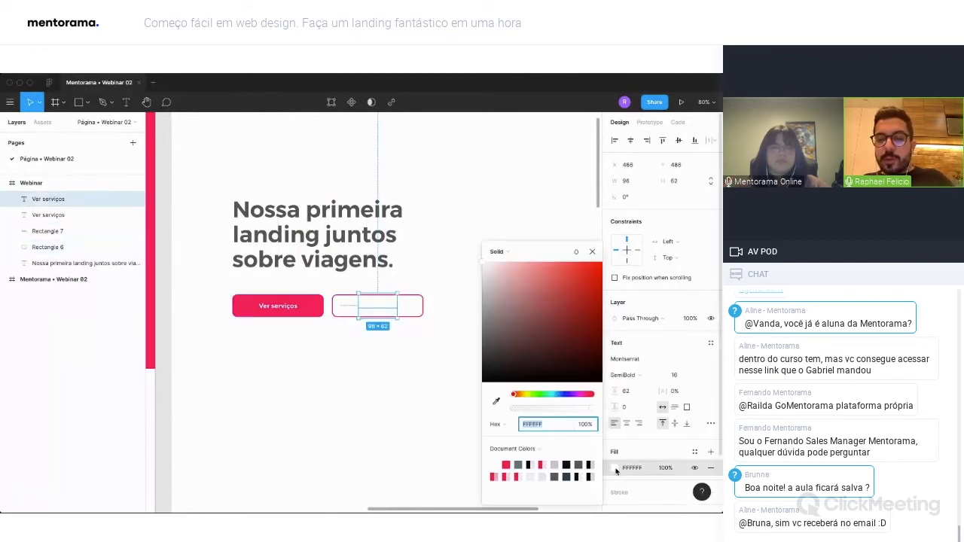
{"action": "left_click", "coordinate": [506, 464]}
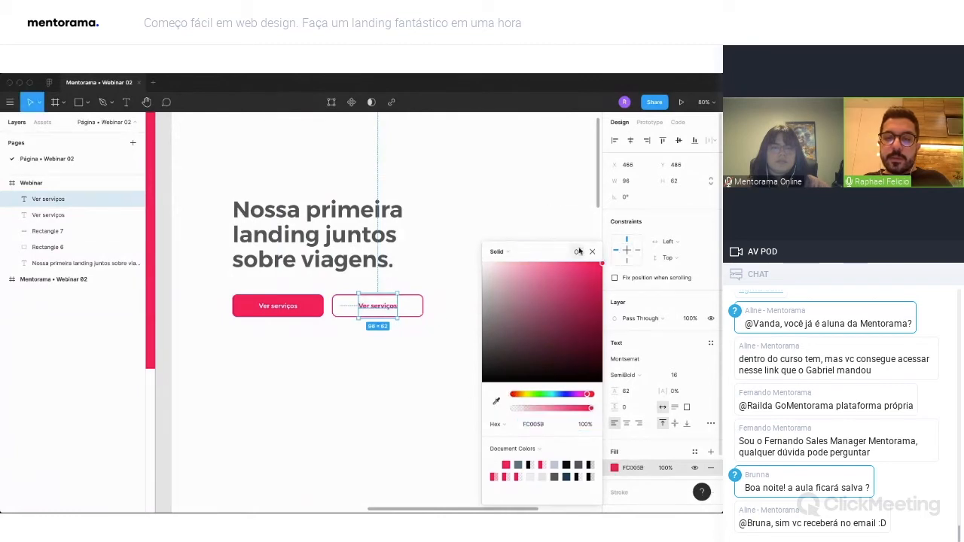
{"action": "left_click", "coordinate": [591, 252]}
{"action": "left_click", "coordinate": [350, 368]}
Group the pink rectangle with its "Ver serviços" label and rename the group as botão.
{"action": "left_click_drag", "start_coordinate": [308, 331], "coordinate": [270, 303]}
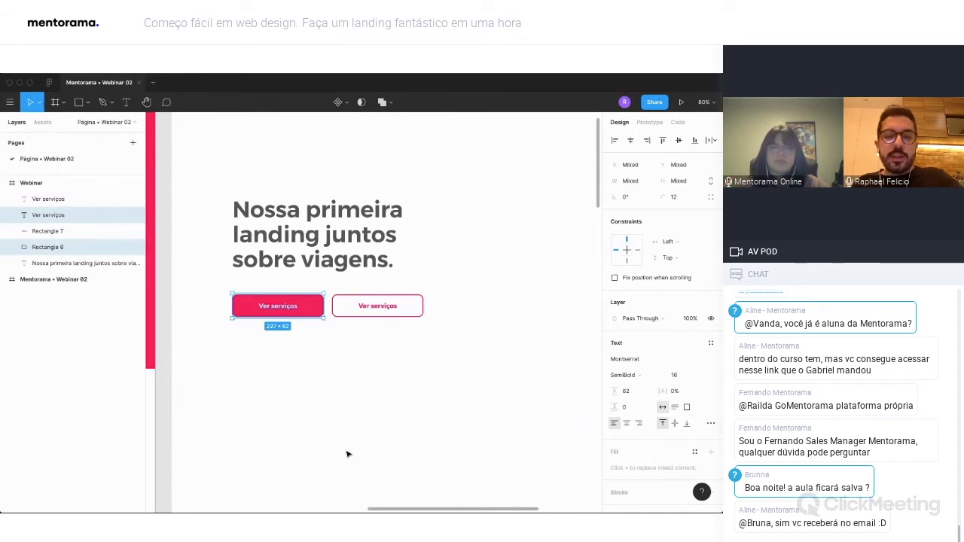
{"action": "key", "text": "super+g"}
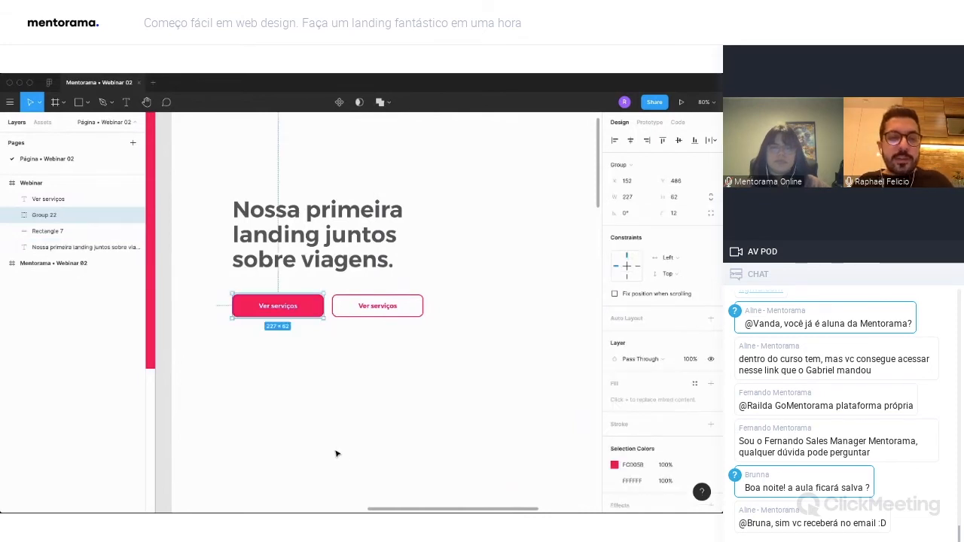
{"action": "left_click", "coordinate": [13, 216]}
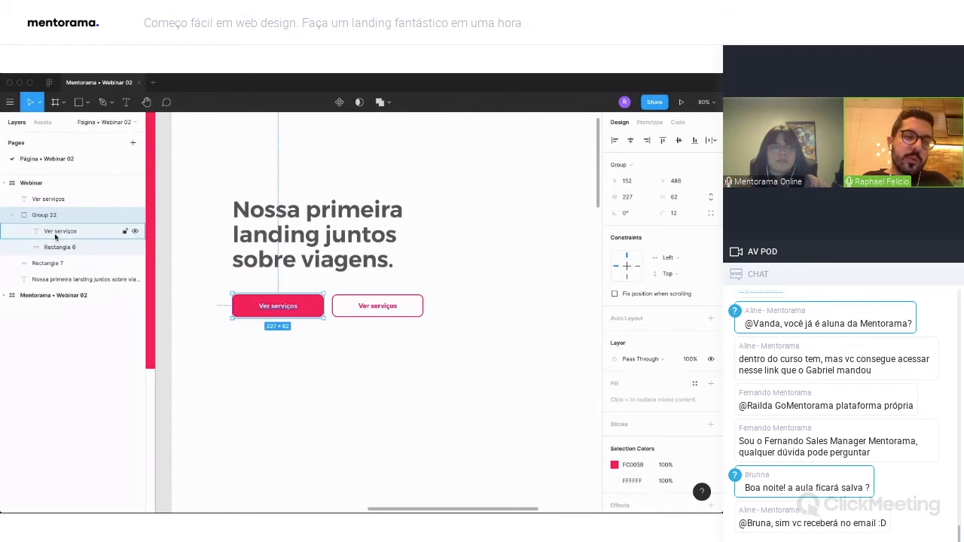
{"action": "left_click", "coordinate": [11, 215]}
{"action": "double_click", "coordinate": [44, 215]}
{"action": "type", "text": "botão"}
{"action": "key", "text": "Return"}
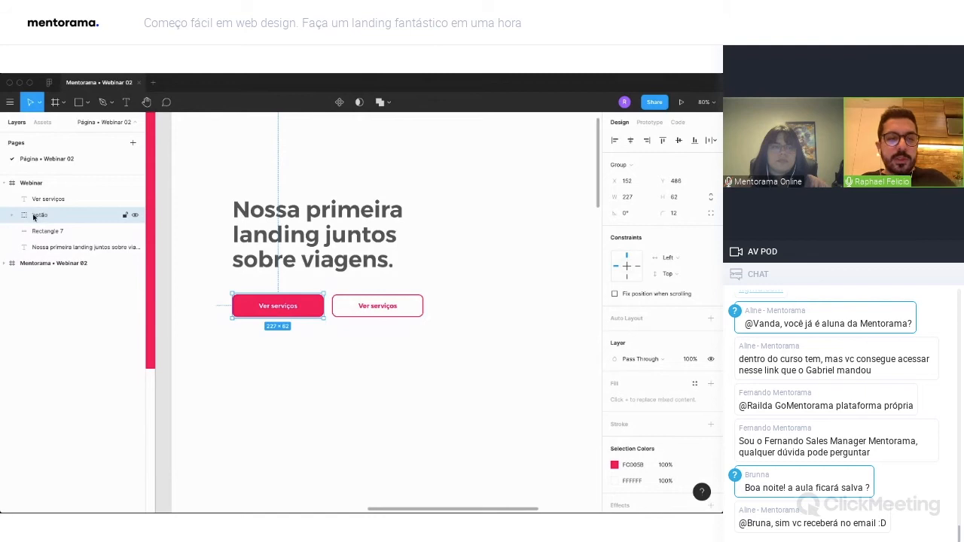
Rename the group holding the pink "Ver serviços" button as botão cheio.
{"action": "double_click", "coordinate": [34, 216]}
{"action": "type", "text": "botão cheio"}
{"action": "key", "text": "Return"}
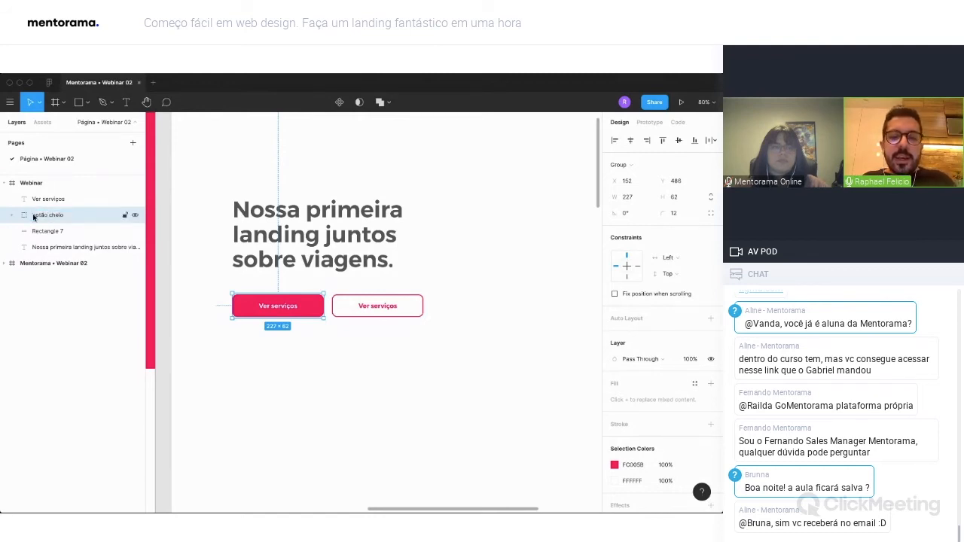
Change the outlined button's label to "Faça contato" and center it horizontally within the button.
{"action": "scroll", "coordinate": [355, 307], "scroll_direction": "right", "scroll_amount": 1}
{"action": "left_click", "coordinate": [355, 307]}
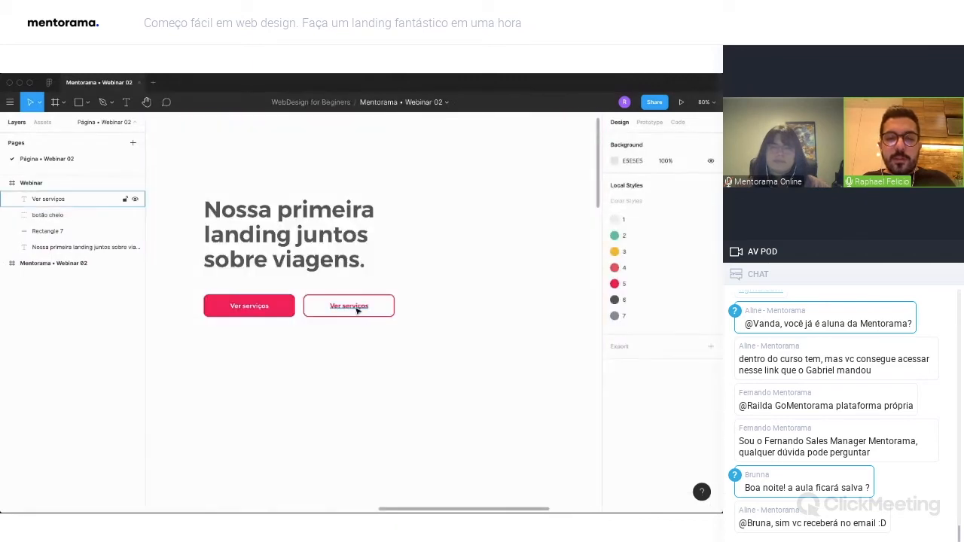
{"action": "double_click", "coordinate": [355, 307]}
{"action": "type", "text": "Faça contato"}
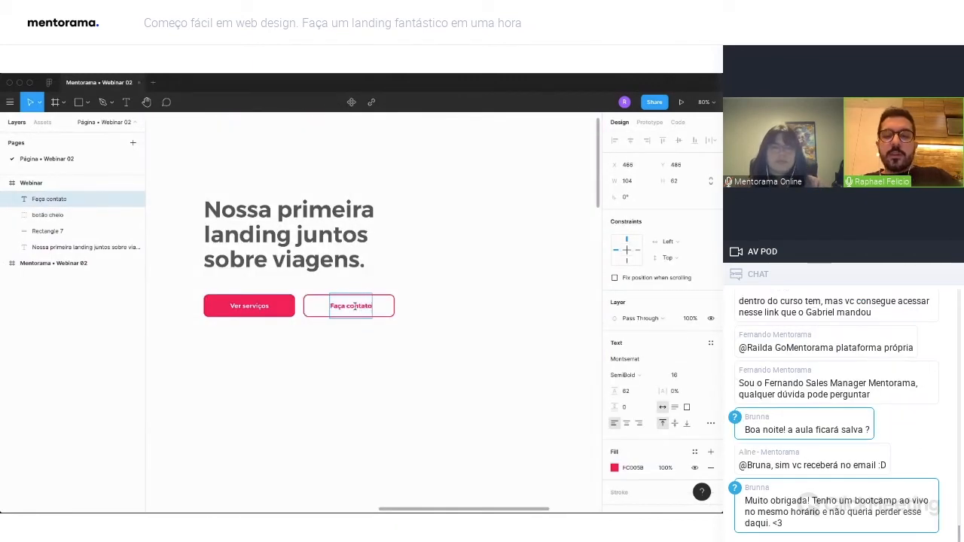
{"action": "key", "text": "Escape"}
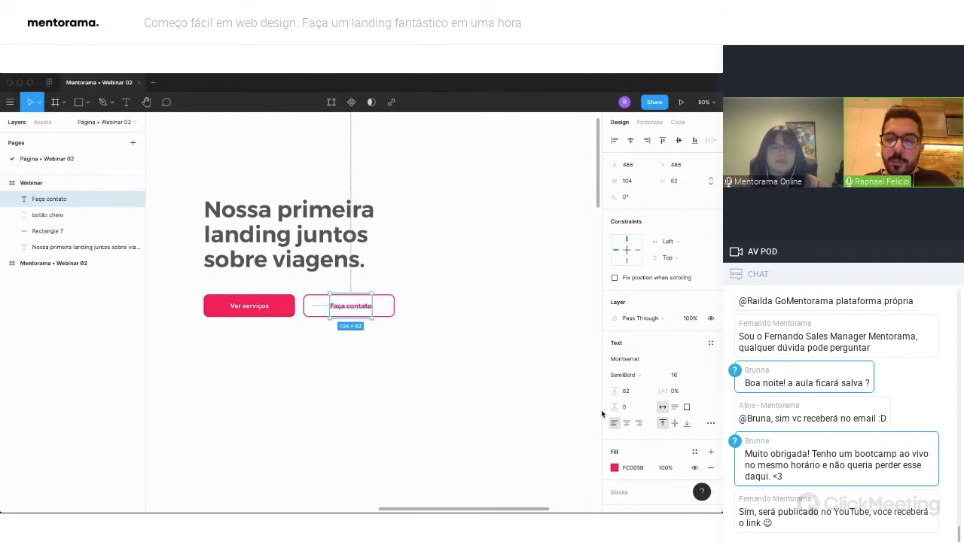
{"action": "left_click_drag", "start_coordinate": [439, 358], "coordinate": [374, 310]}
{"action": "left_click", "coordinate": [631, 140]}
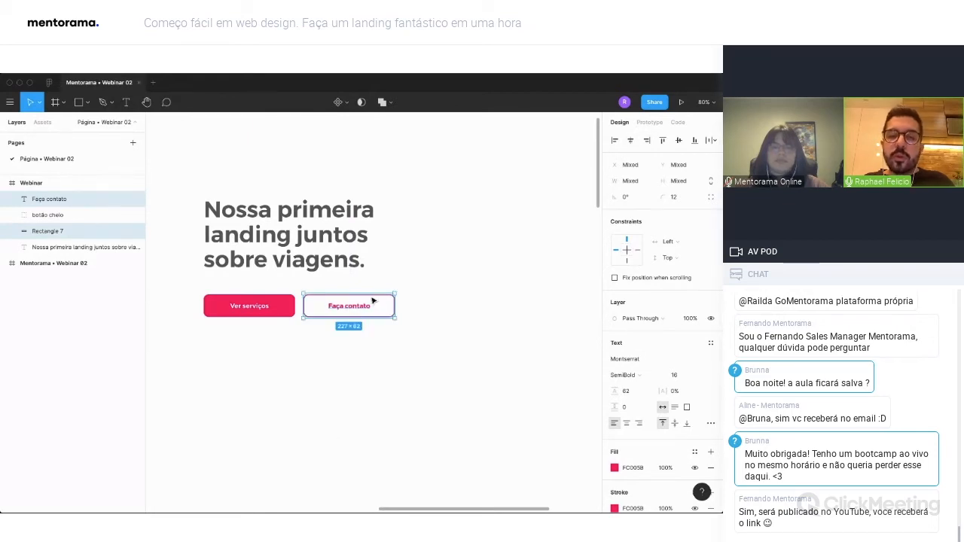
Group the outlined rectangle with its "Faça contato" label and rename the group as botão linha.
{"action": "left_click_drag", "start_coordinate": [382, 357], "coordinate": [340, 303]}
{"action": "key", "text": "ctrl+g"}
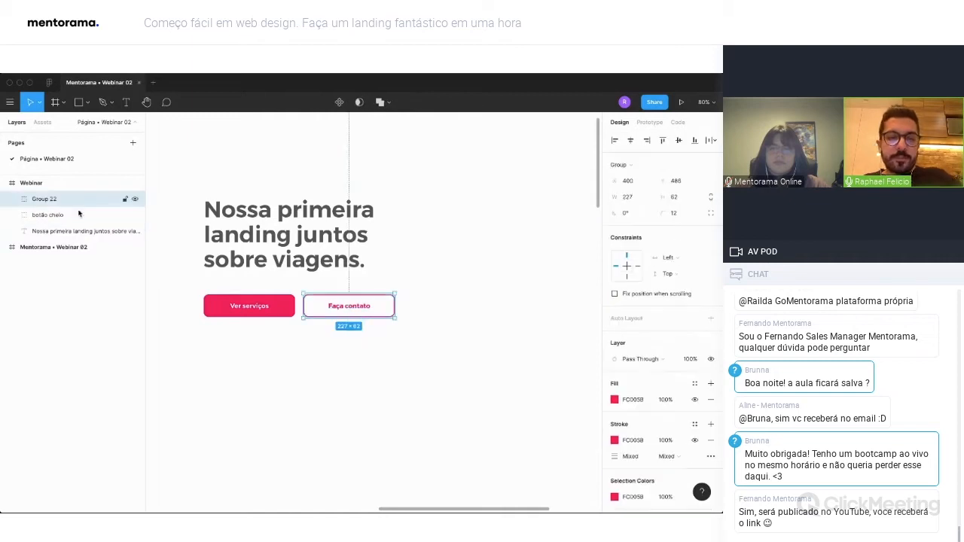
{"action": "double_click", "coordinate": [42, 199]}
{"action": "type", "text": "botão"}
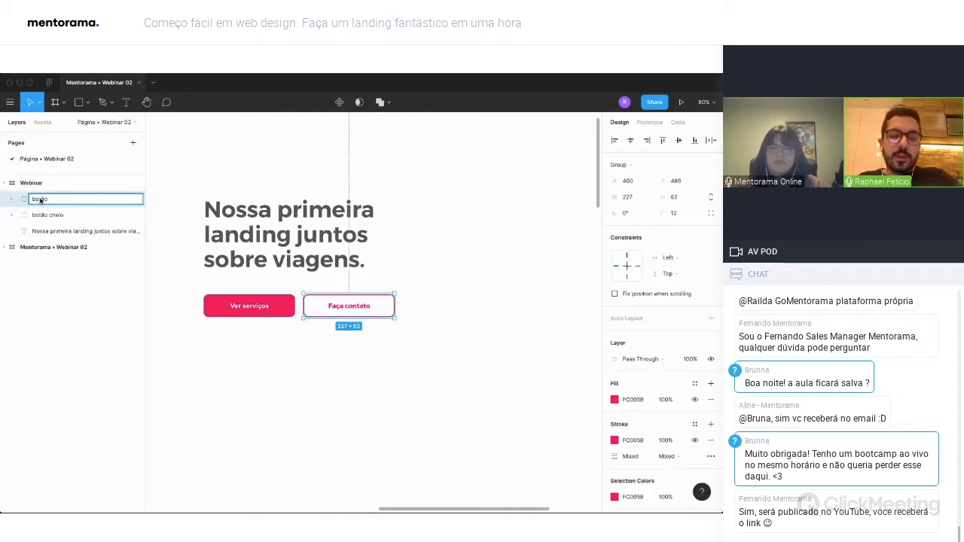
{"action": "type", "text": " lin"}
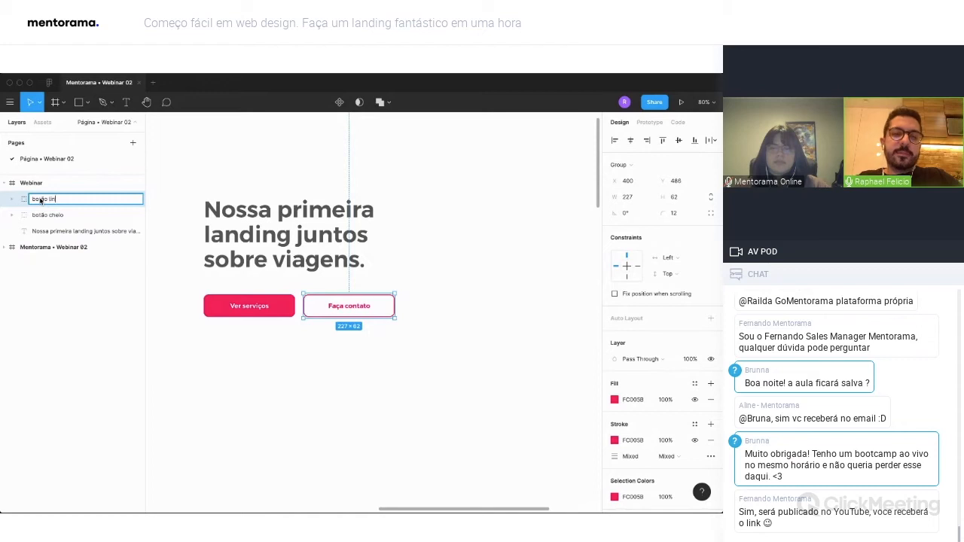
{"action": "type", "text": "ha"}
{"action": "key", "text": "Return"}
Draw a rectangle of about 720 × 695 in the upper right corner of the Webinar frame, at X 720, Y 0.
{"action": "scroll", "coordinate": [362, 402], "scroll_direction": "down", "scroll_amount": 5}
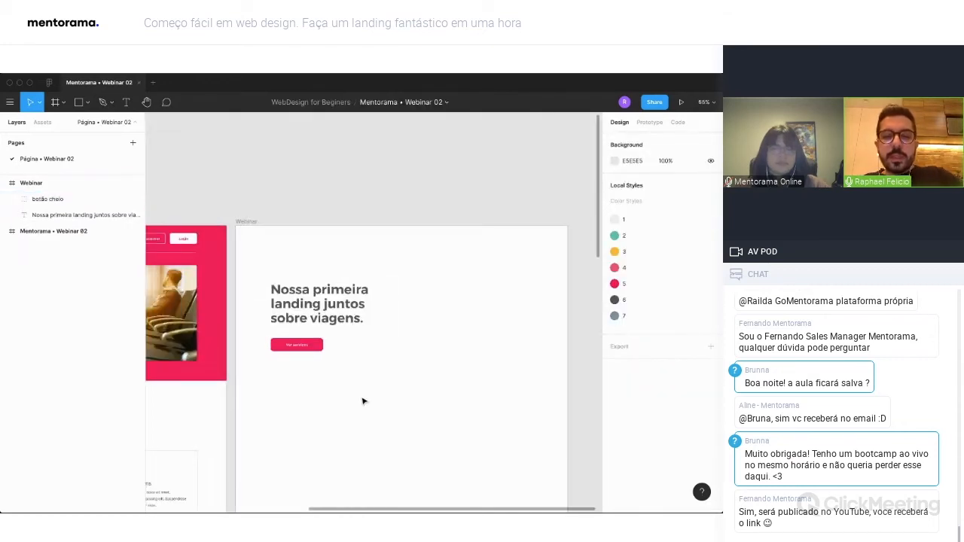
{"action": "left_click", "coordinate": [398, 436]}
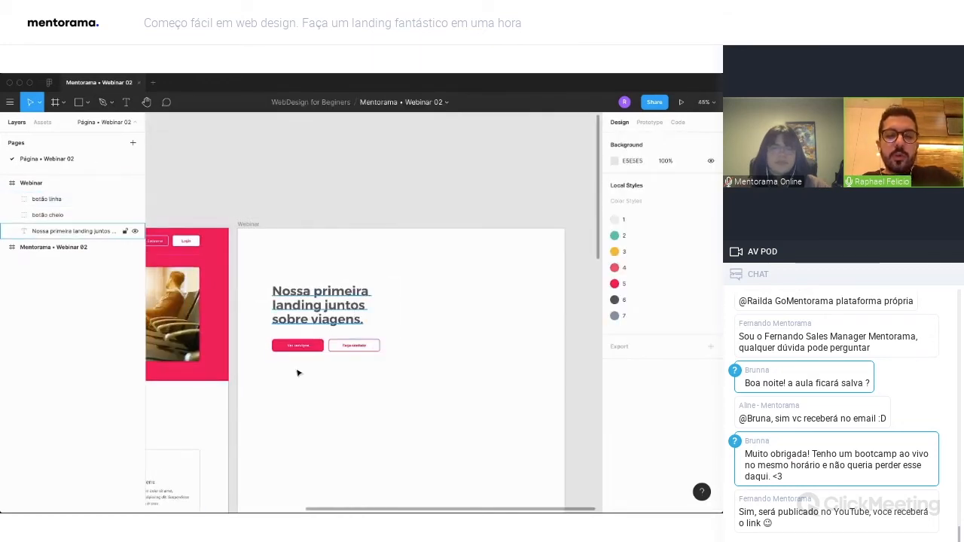
{"action": "scroll", "coordinate": [451, 384], "scroll_direction": "left", "scroll_amount": 5}
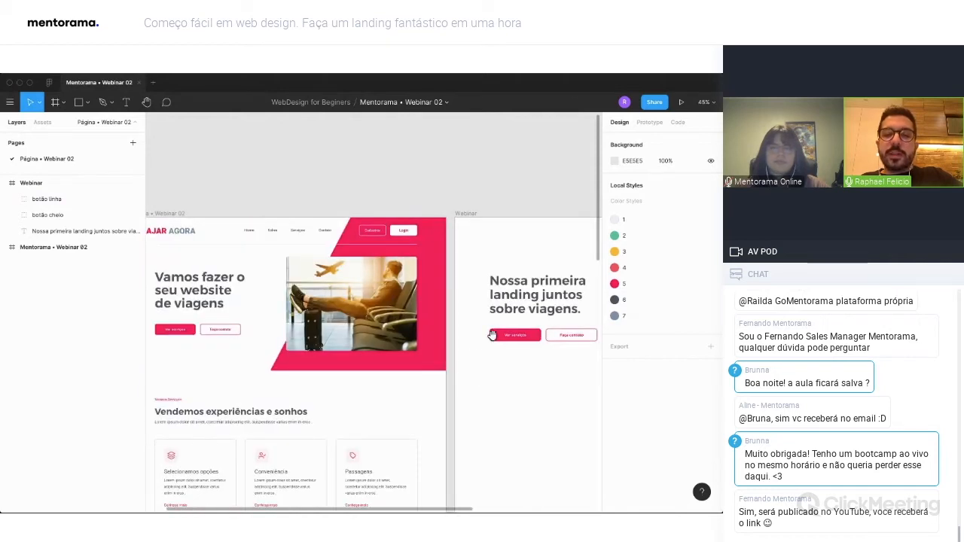
{"action": "scroll", "coordinate": [494, 333], "scroll_direction": "right", "scroll_amount": 2}
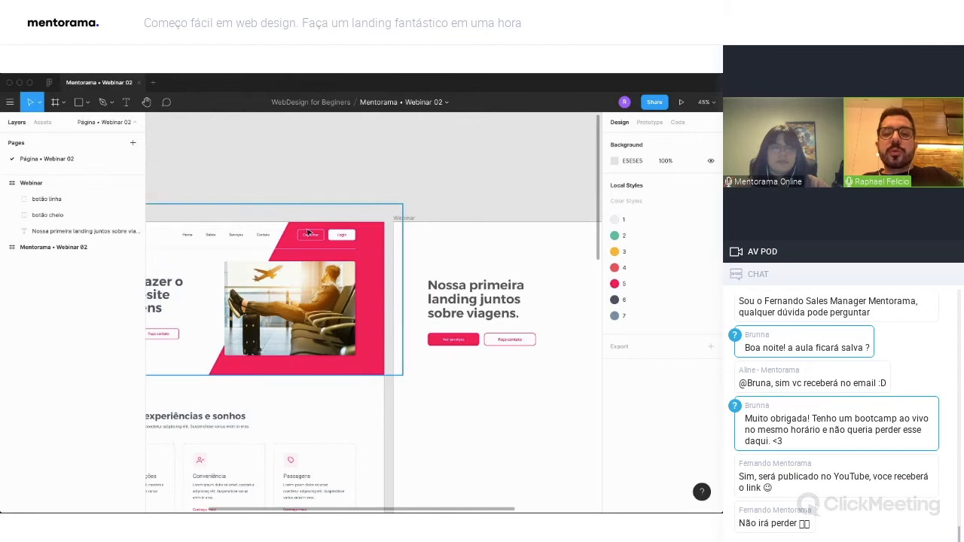
{"action": "scroll", "coordinate": [518, 235], "scroll_direction": "right", "scroll_amount": 1}
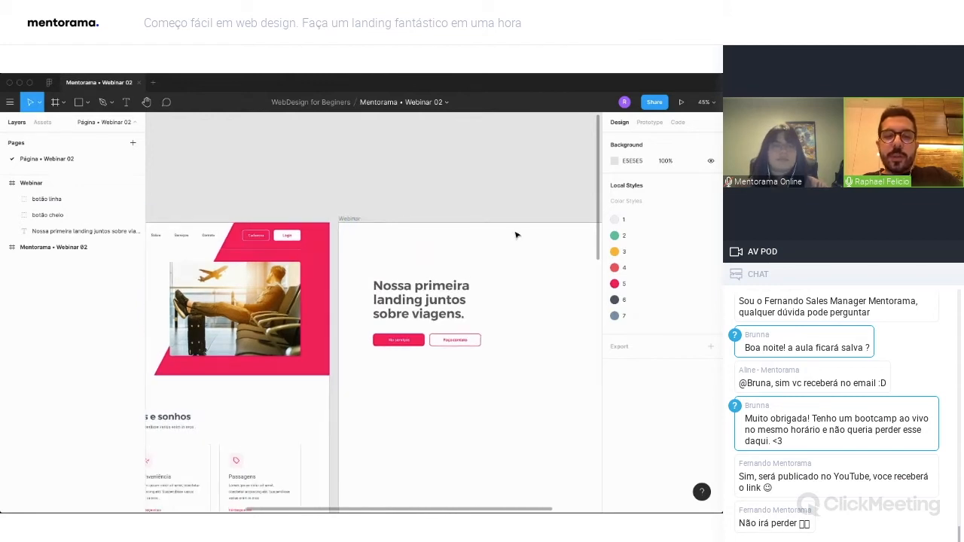
{"action": "scroll", "coordinate": [414, 308], "scroll_direction": "down", "scroll_amount": 5}
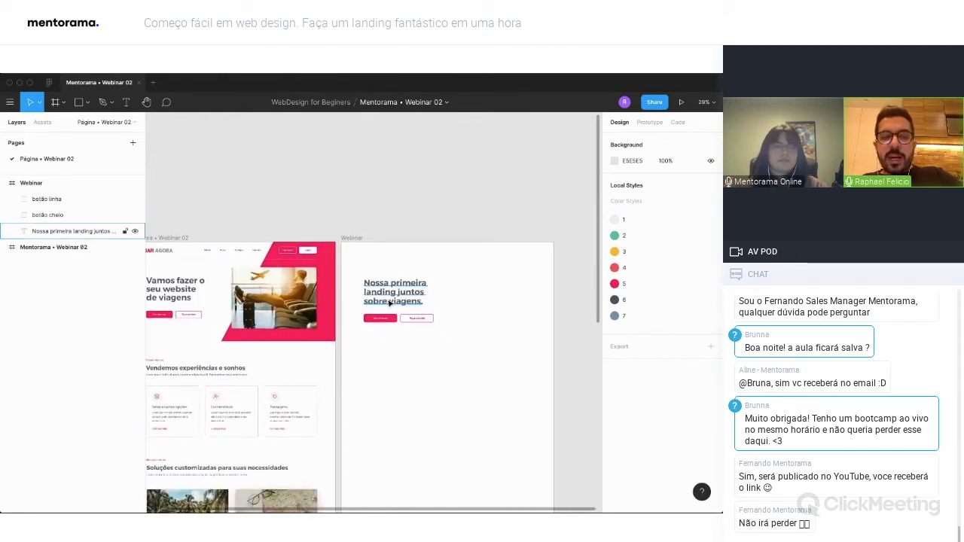
{"action": "key", "text": "r"}
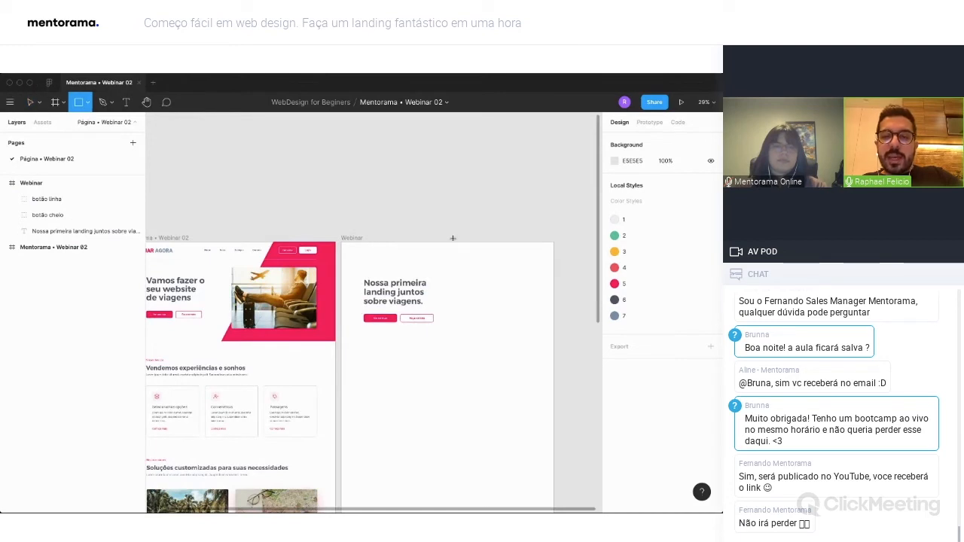
{"action": "left_click_drag", "start_coordinate": [447, 242], "coordinate": [552, 344]}
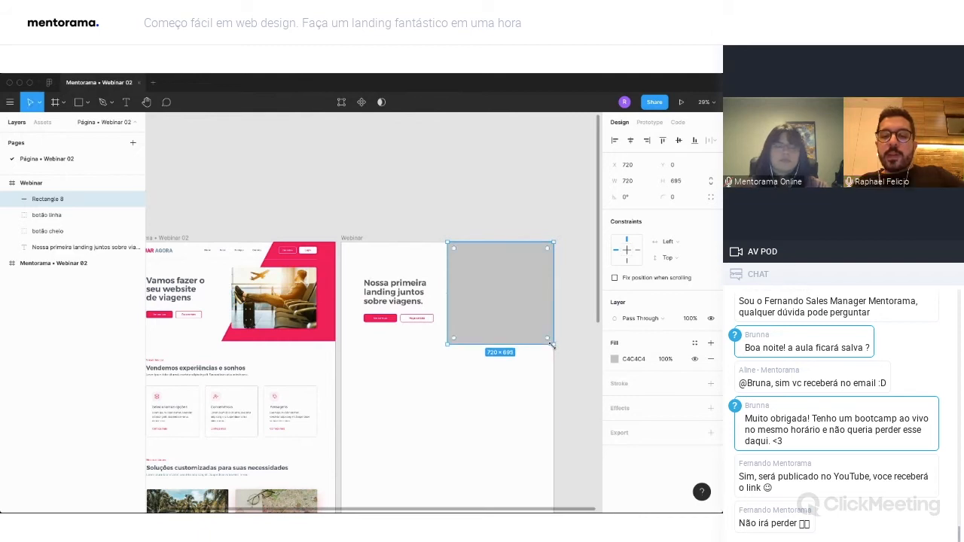
Fill the large banner rectangle with the document's pink FC005B.
{"action": "left_click", "coordinate": [615, 359]}
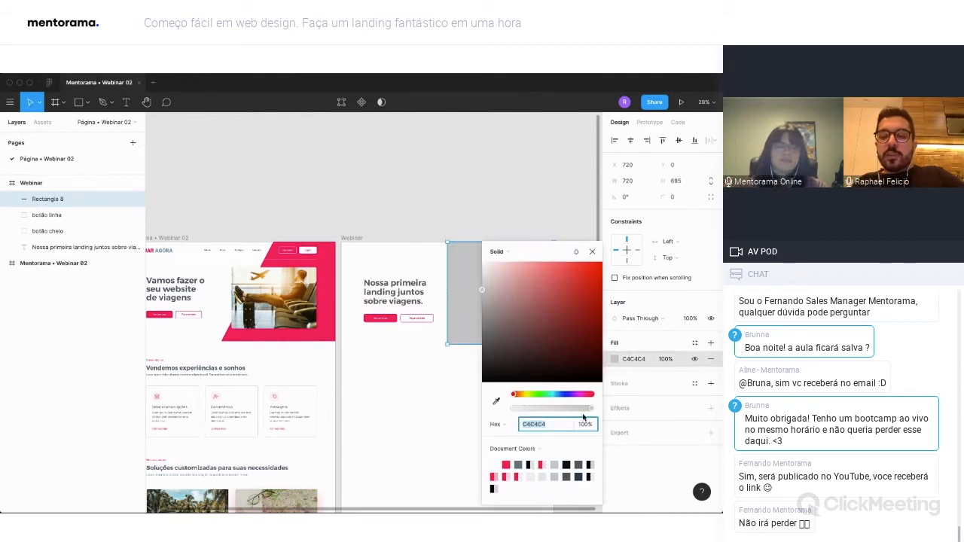
{"action": "left_click", "coordinate": [506, 464]}
{"action": "left_click", "coordinate": [591, 251]}
{"action": "left_click", "coordinate": [562, 334]}
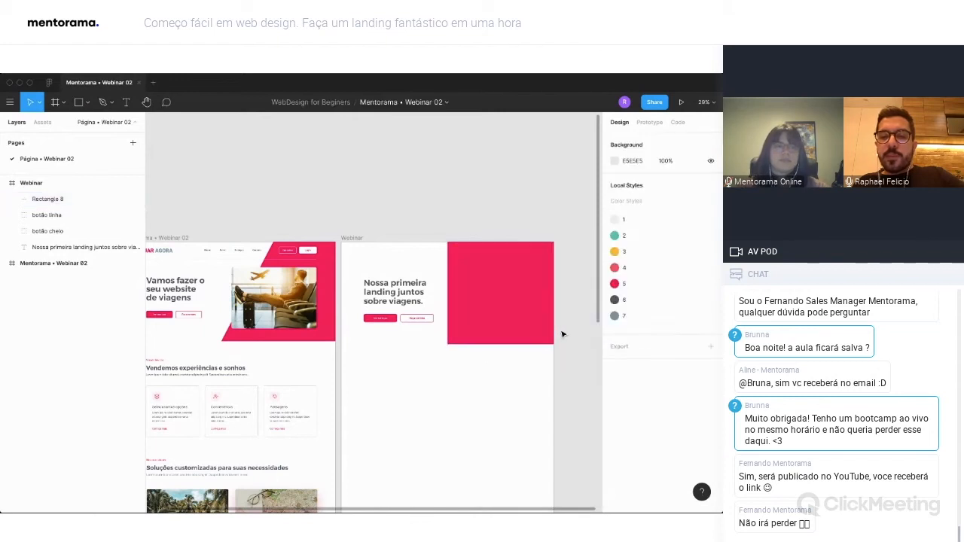
Edit the pink rectangle's points, moving its upper left corner to about the middle of the top edge to create a slanted side.
{"action": "left_click", "coordinate": [488, 273]}
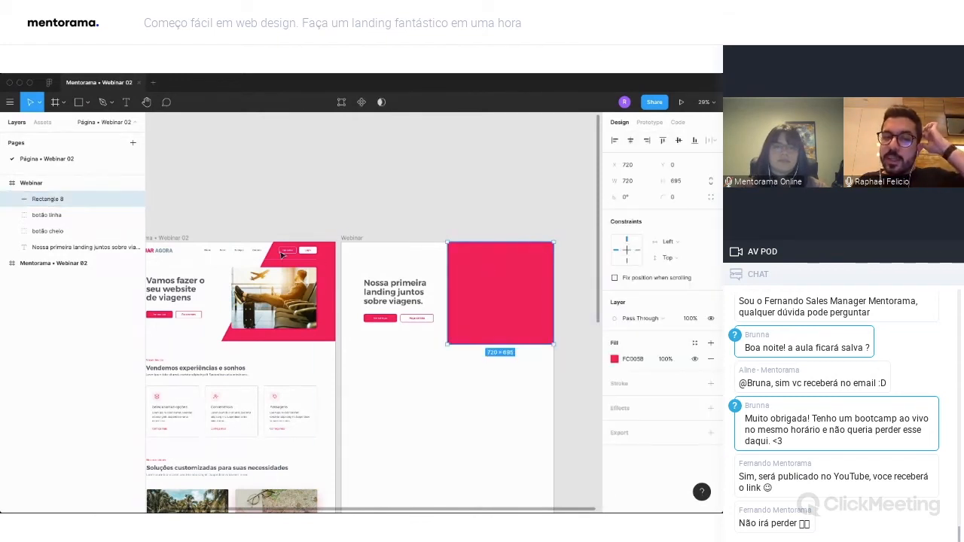
{"action": "double_click", "coordinate": [491, 267]}
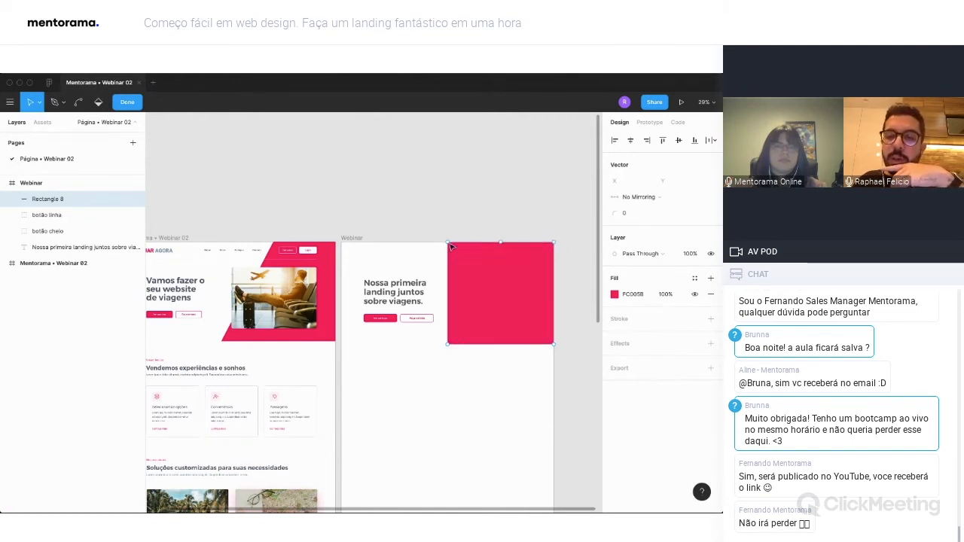
{"action": "left_click_drag", "start_coordinate": [449, 243], "coordinate": [501, 252]}
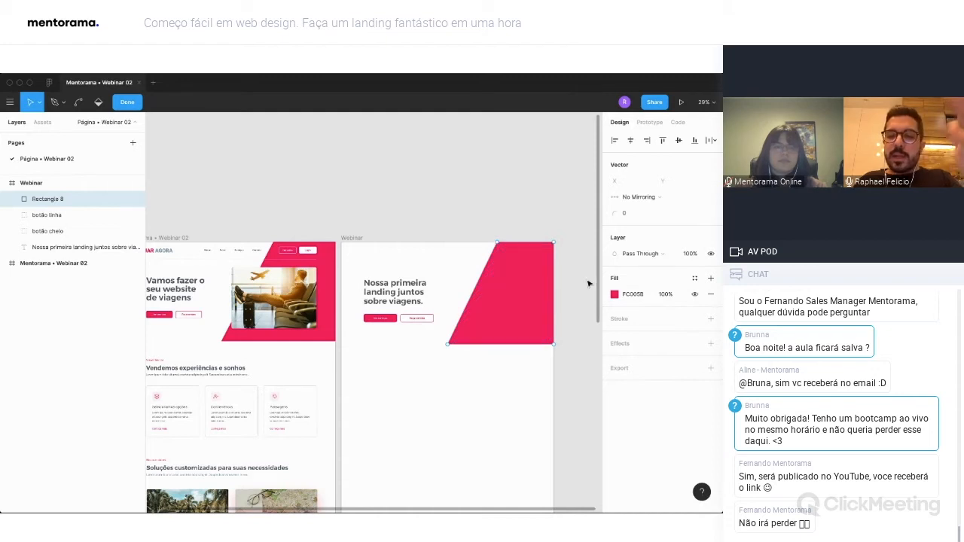
{"action": "scroll", "coordinate": [550, 320], "scroll_direction": "right", "scroll_amount": 1}
{"action": "key", "text": "Escape"}
{"action": "key", "text": "Escape"}
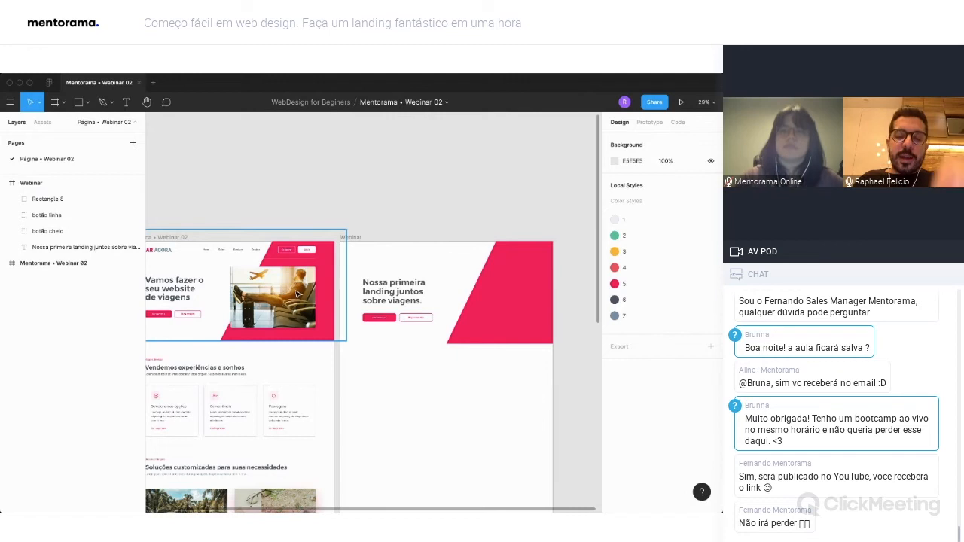
Draw an image placeholder rectangle of about 571 × 353 over the pink slanted shape, positioned at X 730, Y 195.
{"action": "key", "text": "r"}
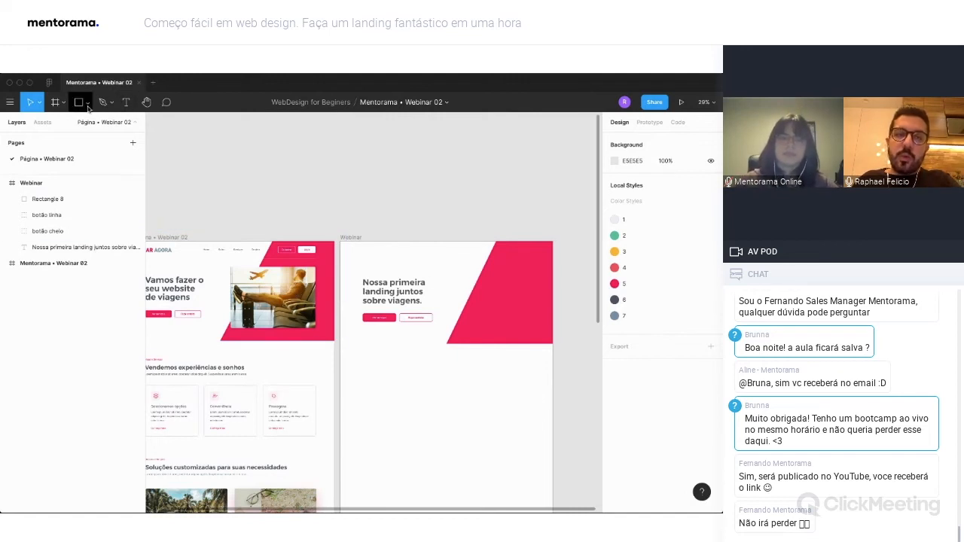
{"action": "mouse_move", "coordinate": [444, 268]}
{"action": "left_mouse_down"}
{"action": "mouse_move", "coordinate": [497, 323]}
{"action": "mouse_move", "coordinate": [529, 324]}
{"action": "left_mouse_up"}
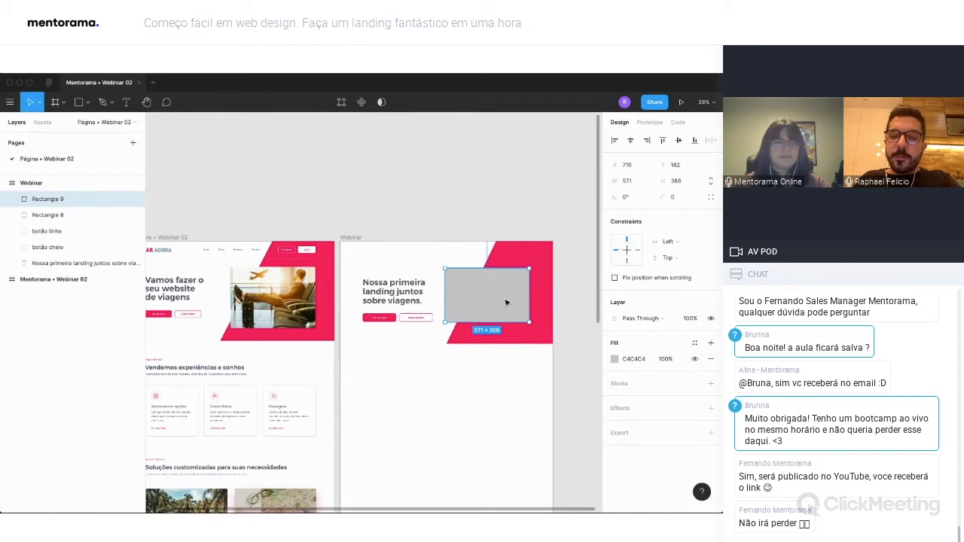
{"action": "left_click_drag", "start_coordinate": [494, 266], "coordinate": [495, 270]}
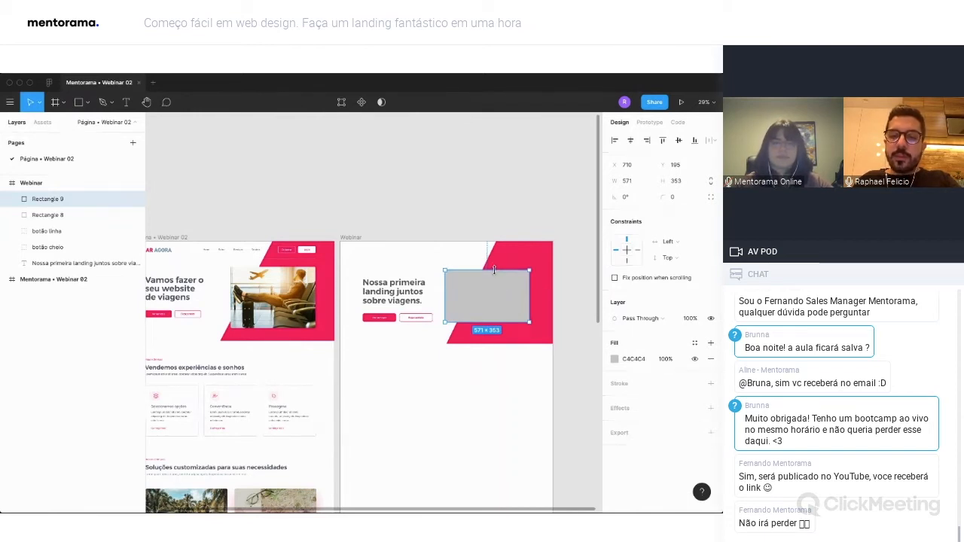
{"action": "left_click_drag", "start_coordinate": [476, 301], "coordinate": [505, 296]}
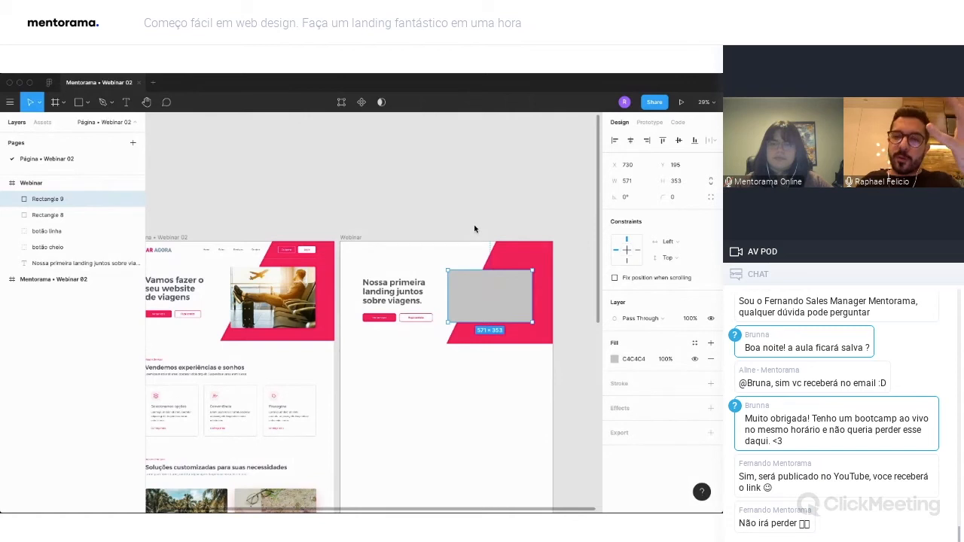
Run the Unsplash plugin on the gray placeholder rectangle and bring the banner into view beside it.
{"action": "right_click", "coordinate": [478, 286]}
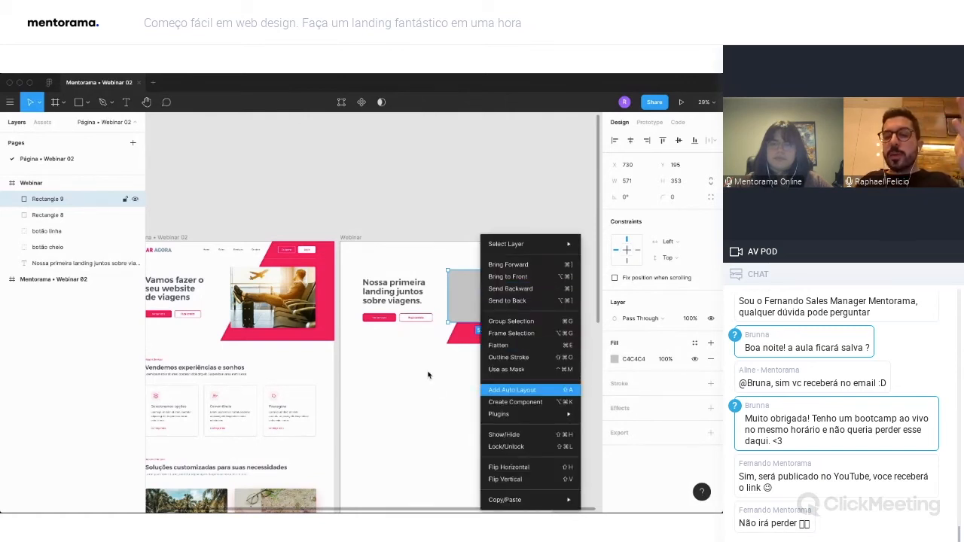
{"action": "mouse_move", "coordinate": [529, 414]}
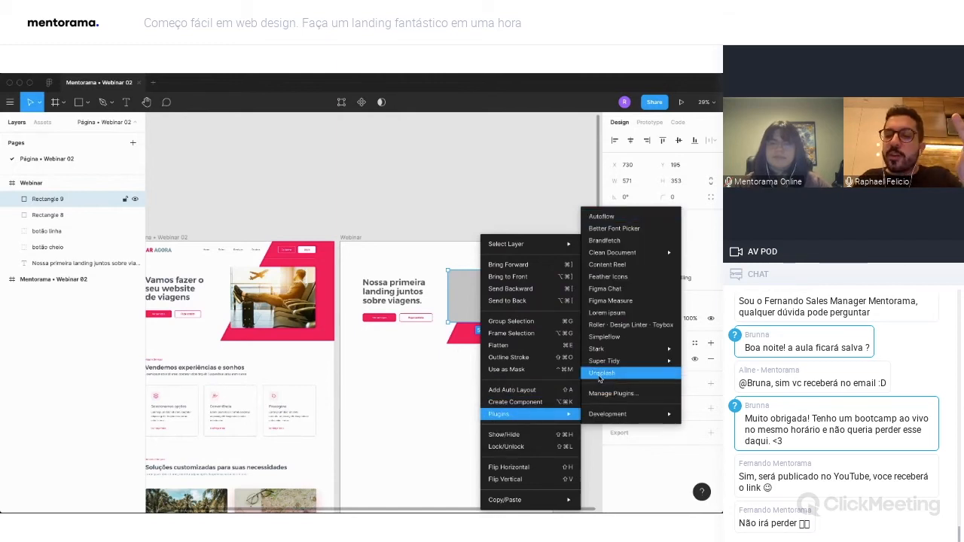
{"action": "left_click", "coordinate": [606, 376]}
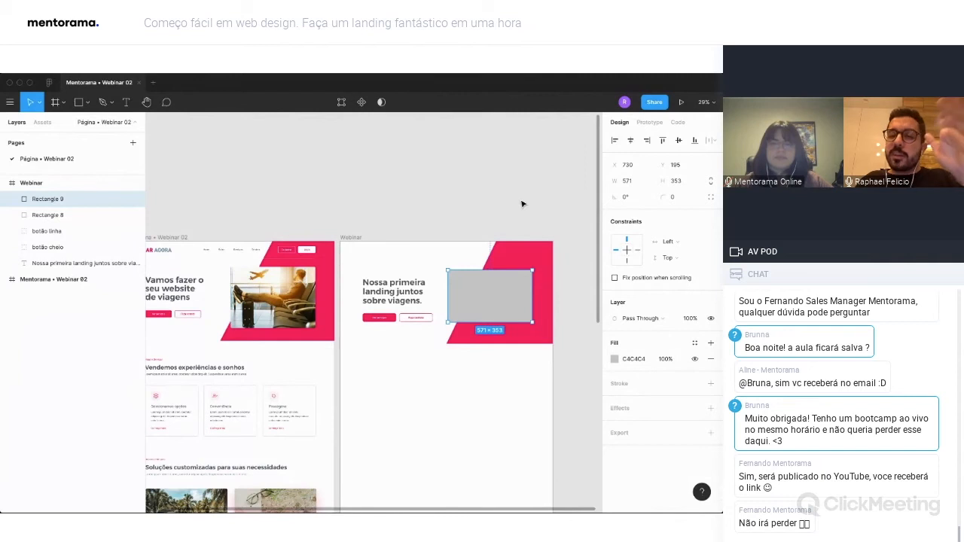
{"action": "scroll", "coordinate": [518, 203], "scroll_direction": "right", "scroll_amount": 3}
{"action": "scroll", "coordinate": [518, 203], "scroll_direction": "left", "scroll_amount": 2}
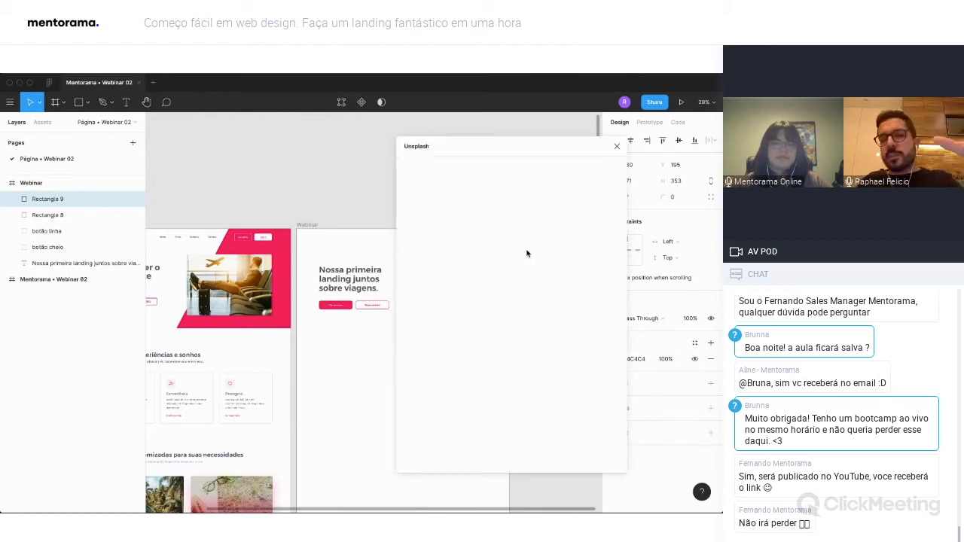
{"action": "scroll", "coordinate": [323, 195], "scroll_direction": "right", "scroll_amount": 3}
{"action": "scroll", "coordinate": [323, 195], "scroll_direction": "right", "scroll_amount": 2}
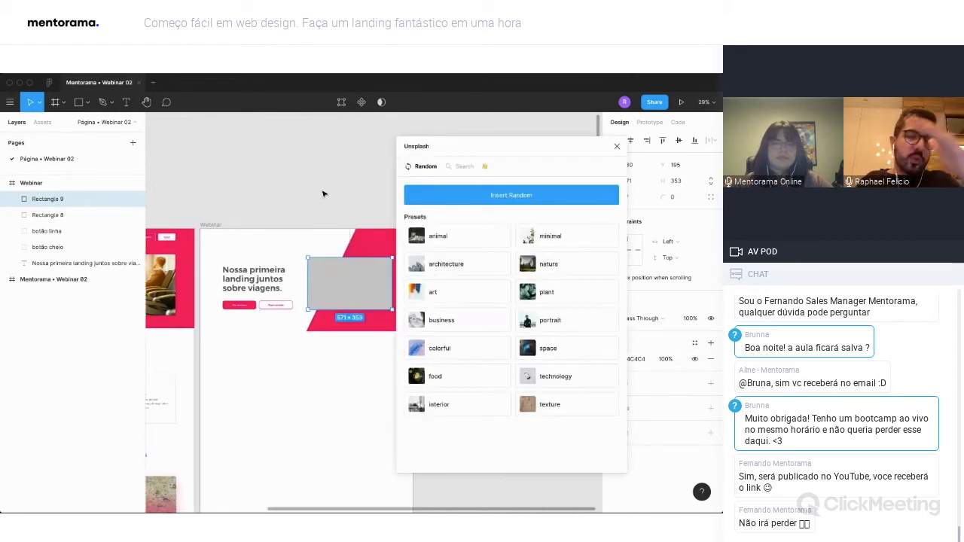
Search Unsplash for "travel" and browse to the photo of a seated traveler with an airplane.
{"action": "left_click", "coordinate": [460, 166]}
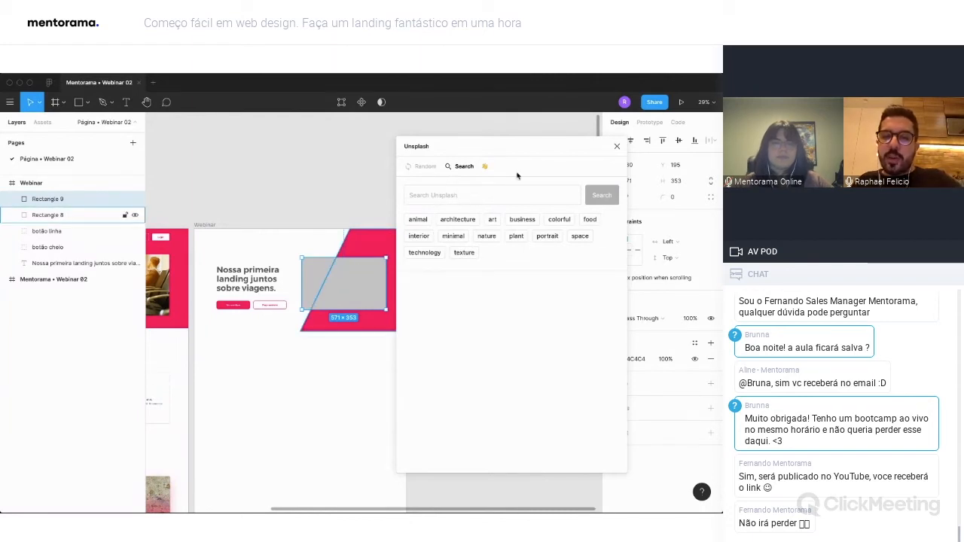
{"action": "left_click", "coordinate": [463, 197]}
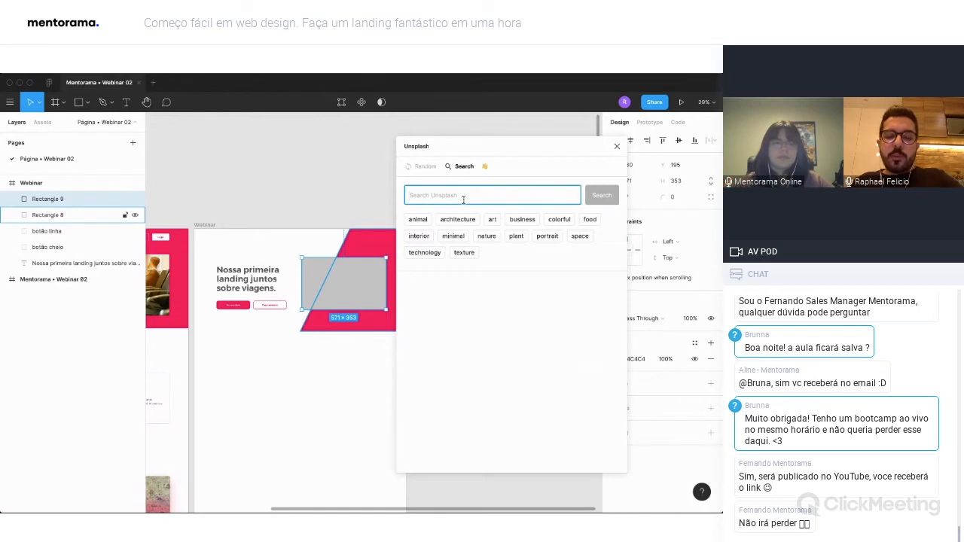
{"action": "type", "text": "travel"}
{"action": "key", "text": "Return"}
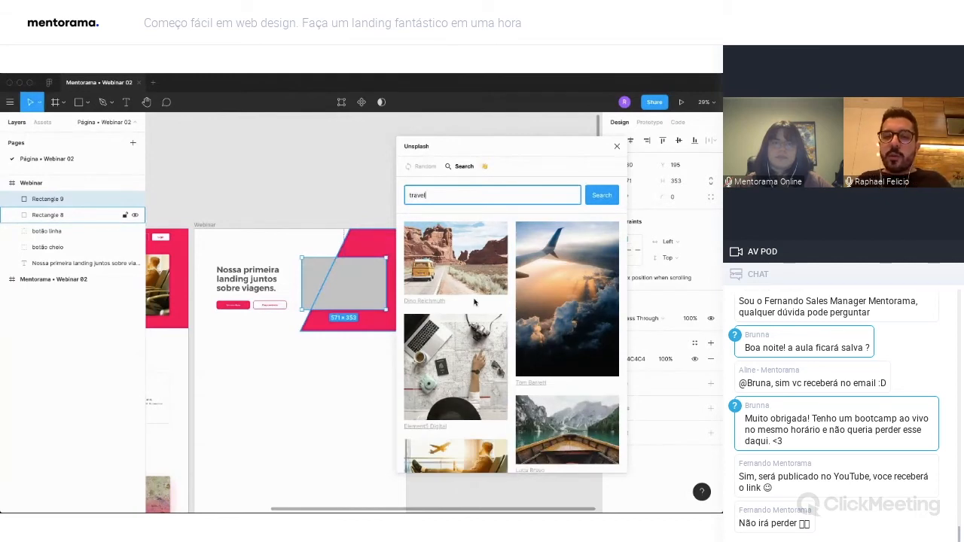
{"action": "scroll", "coordinate": [444, 311], "scroll_direction": "down", "scroll_amount": 3}
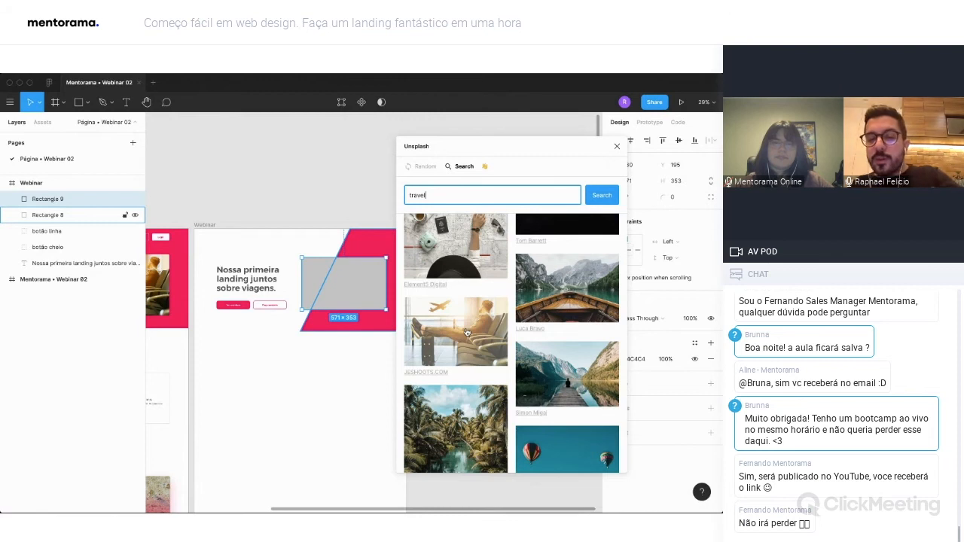
Fill the placeholder with the seated traveler photo and extend its upper edge, making it about 571 × 370 at Y 178.
{"action": "left_click", "coordinate": [466, 335]}
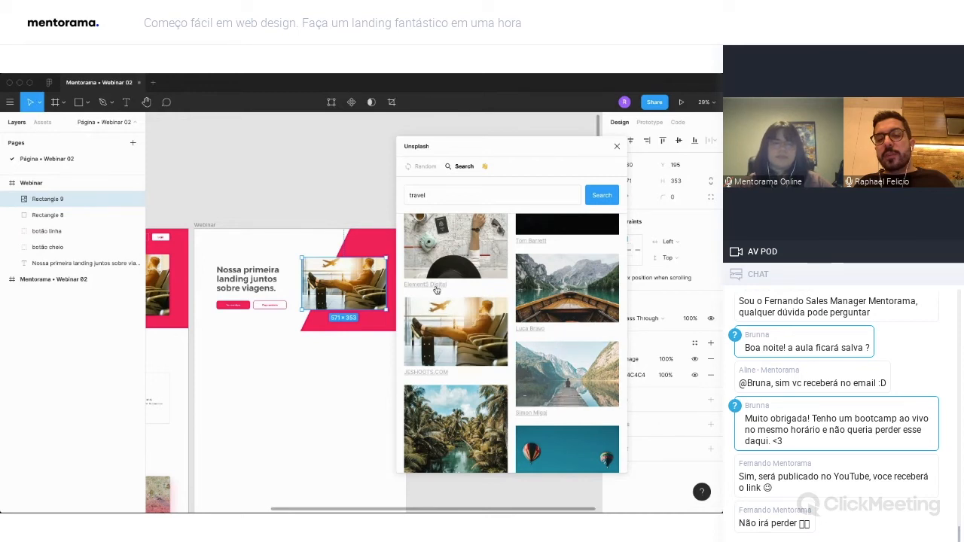
{"action": "left_click", "coordinate": [616, 146]}
{"action": "scroll", "coordinate": [452, 248], "scroll_direction": "left", "scroll_amount": 2}
{"action": "mouse_move", "coordinate": [391, 258]}
{"action": "left_mouse_down"}
{"action": "mouse_move", "coordinate": [391, 246]}
{"action": "mouse_move", "coordinate": [392, 256]}
{"action": "left_mouse_up"}
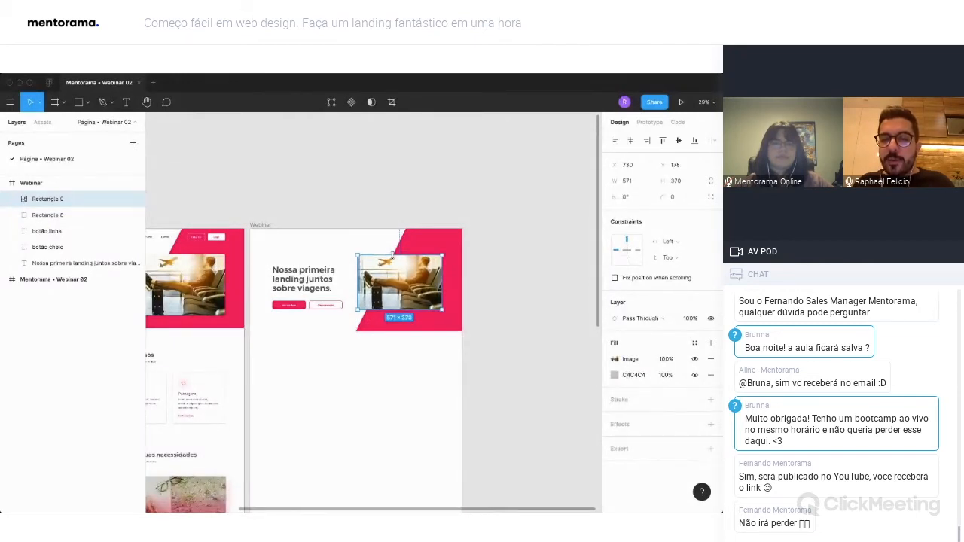
Round the corners of the banner photo with a radius of 12 and inspect the result up close.
{"action": "scroll", "coordinate": [472, 297], "scroll_direction": "right", "scroll_amount": 1}
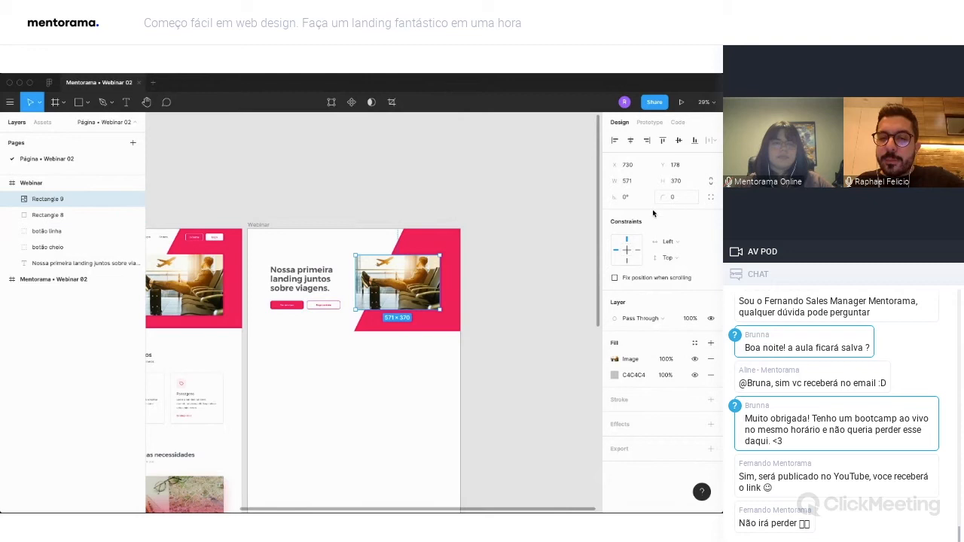
{"action": "left_click", "coordinate": [678, 197]}
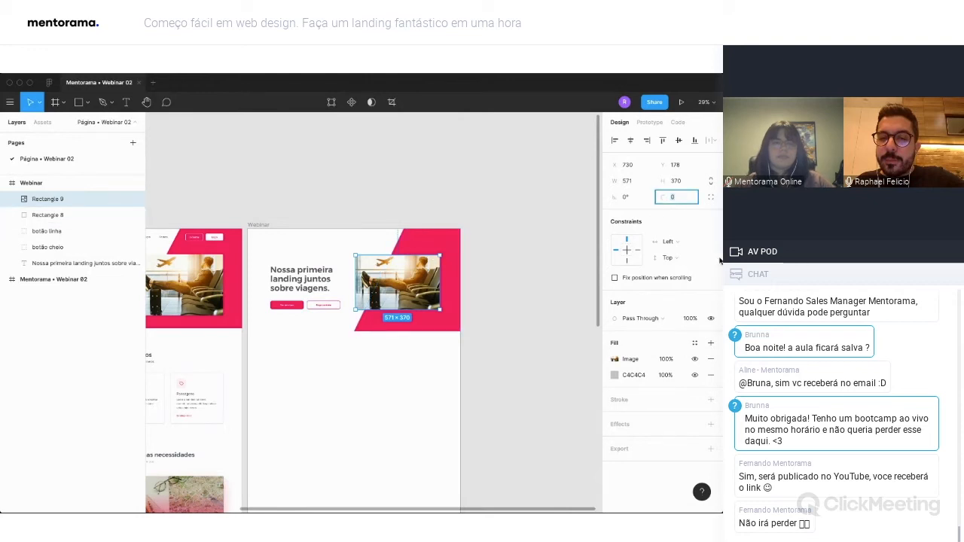
{"action": "key", "text": "Return"}
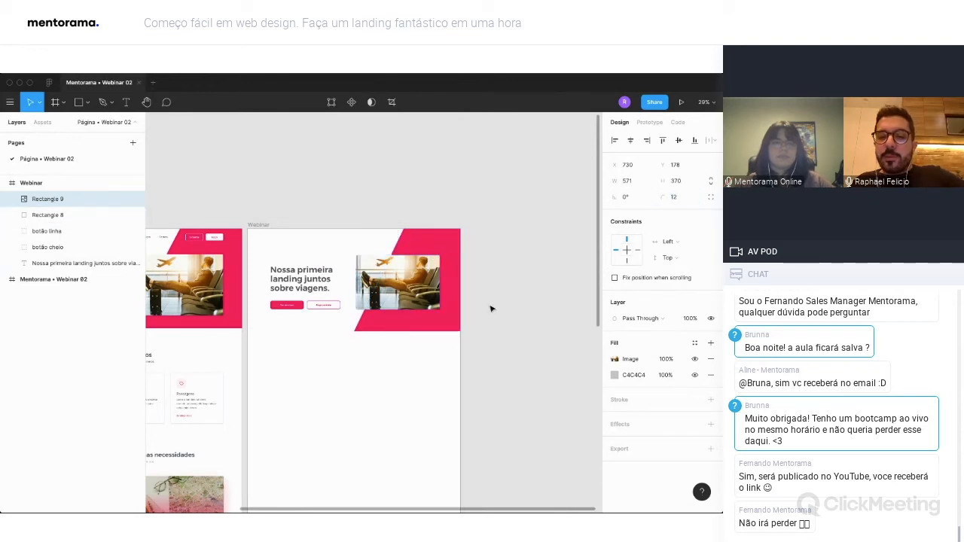
{"action": "scroll", "coordinate": [348, 309], "scroll_direction": "up", "scroll_amount": 1}
{"action": "scroll", "coordinate": [350, 310], "scroll_direction": "up", "scroll_amount": 5}
{"action": "left_click", "coordinate": [376, 314]}
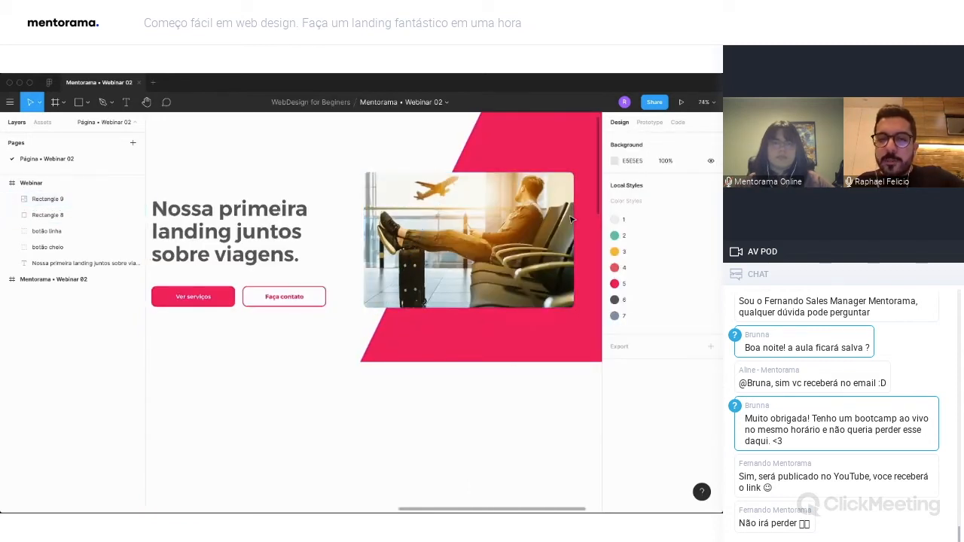
Extend the banner photo's lower edge, making the photo about 571 × 425.
{"action": "scroll", "coordinate": [567, 215], "scroll_direction": "down", "scroll_amount": 3}
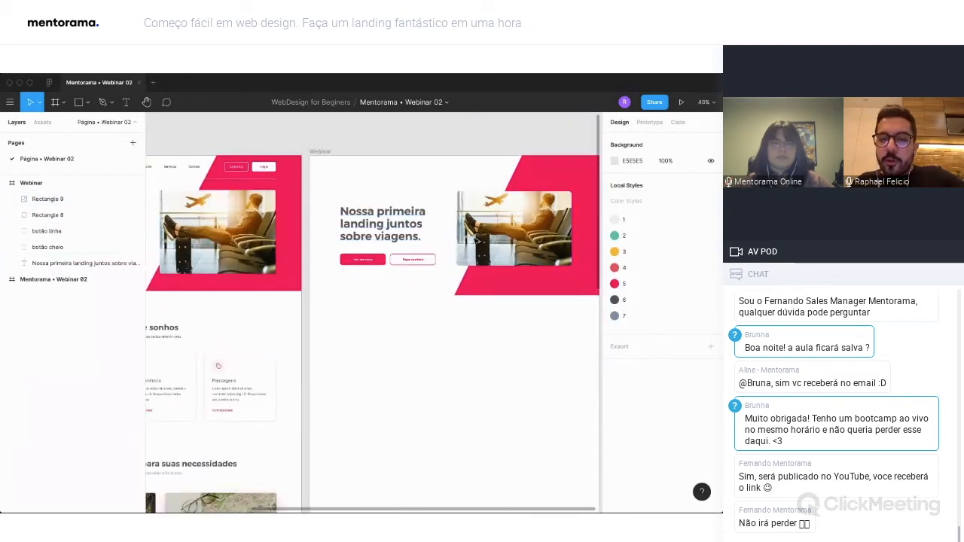
{"action": "left_click", "coordinate": [512, 241]}
{"action": "left_click_drag", "start_coordinate": [510, 265], "coordinate": [508, 277]}
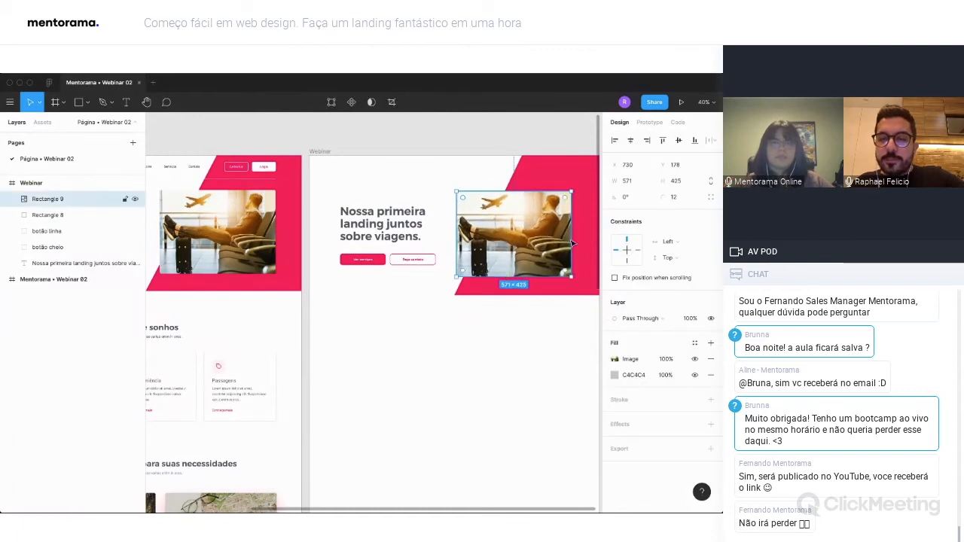
{"action": "scroll", "coordinate": [573, 240], "scroll_direction": "right", "scroll_amount": 3}
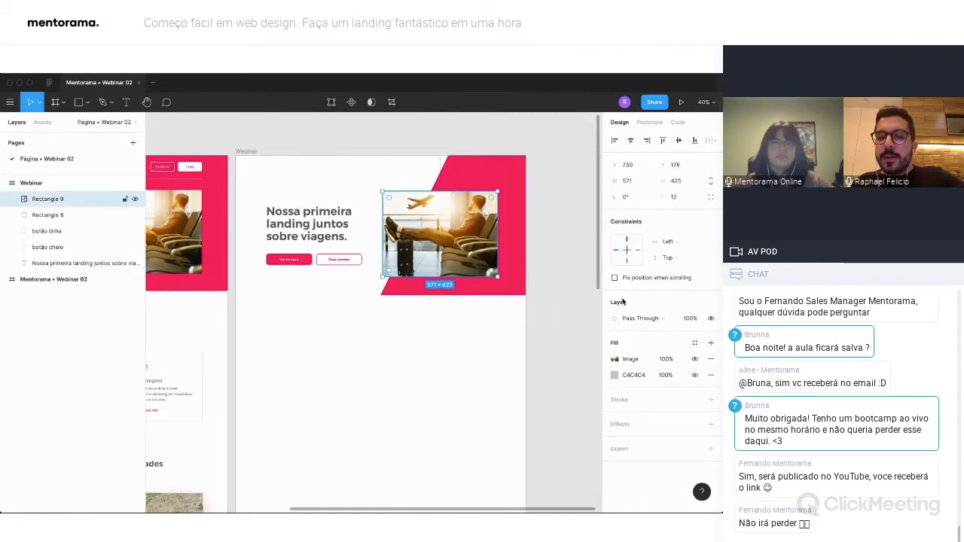
{"action": "left_click", "coordinate": [560, 320]}
Toggle the photo's image fill off and on, then try a linear gradient fill over it and remove it.
{"action": "left_click", "coordinate": [490, 260]}
{"action": "scroll", "coordinate": [497, 266], "scroll_direction": "up", "scroll_amount": 1}
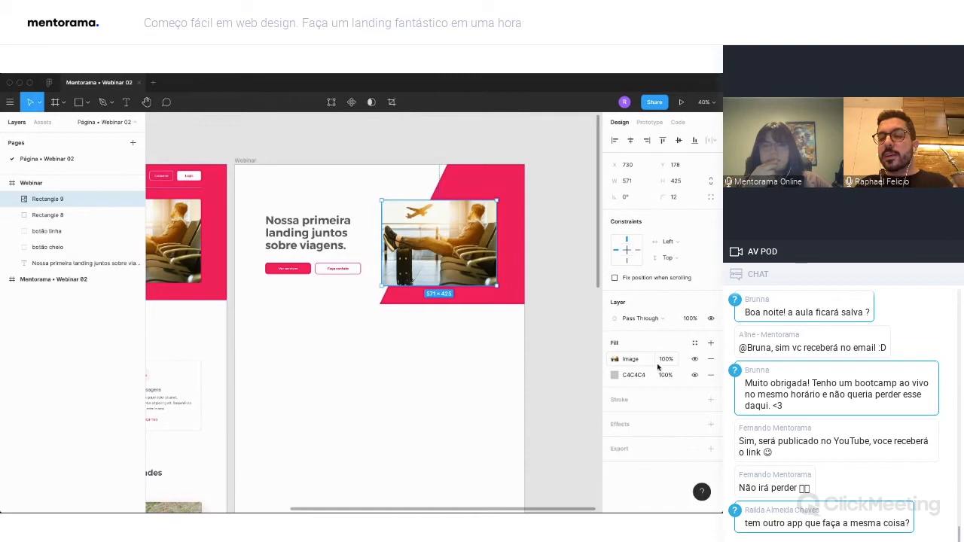
{"action": "left_click", "coordinate": [695, 359]}
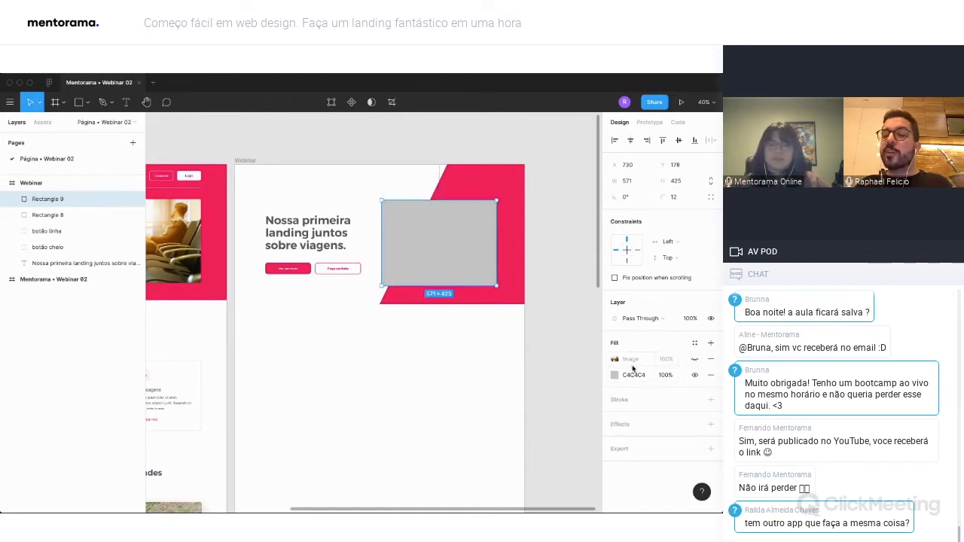
{"action": "left_click", "coordinate": [695, 359]}
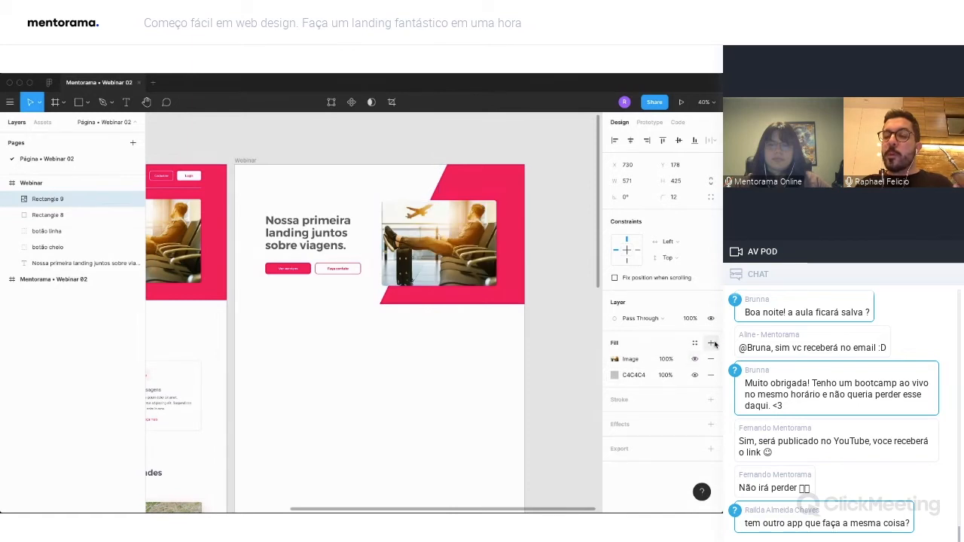
{"action": "left_click", "coordinate": [713, 343]}
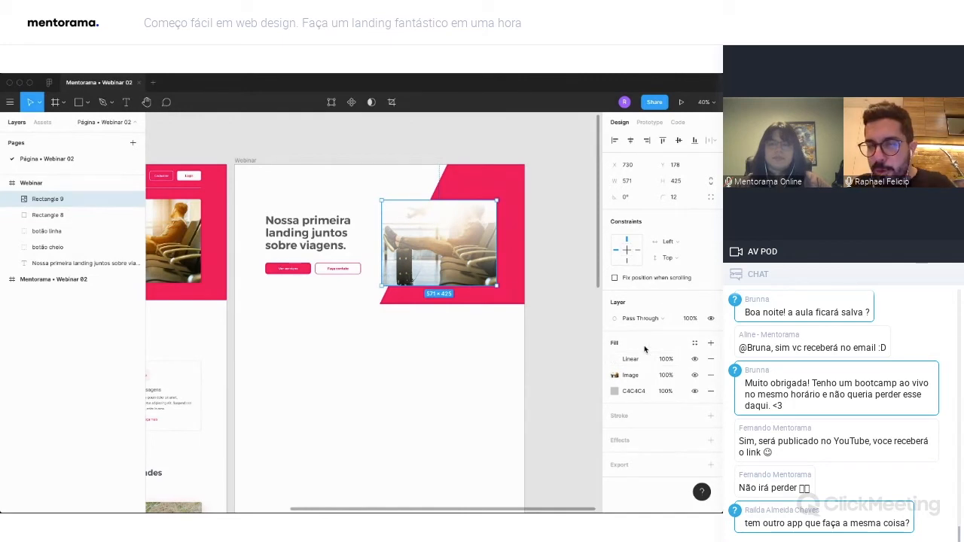
{"action": "left_click", "coordinate": [711, 360]}
Examine the VIAJAR AGORA logo text and its duplicate layer in the finished page's header.
{"action": "scroll", "coordinate": [380, 331], "scroll_direction": "left", "scroll_amount": 3}
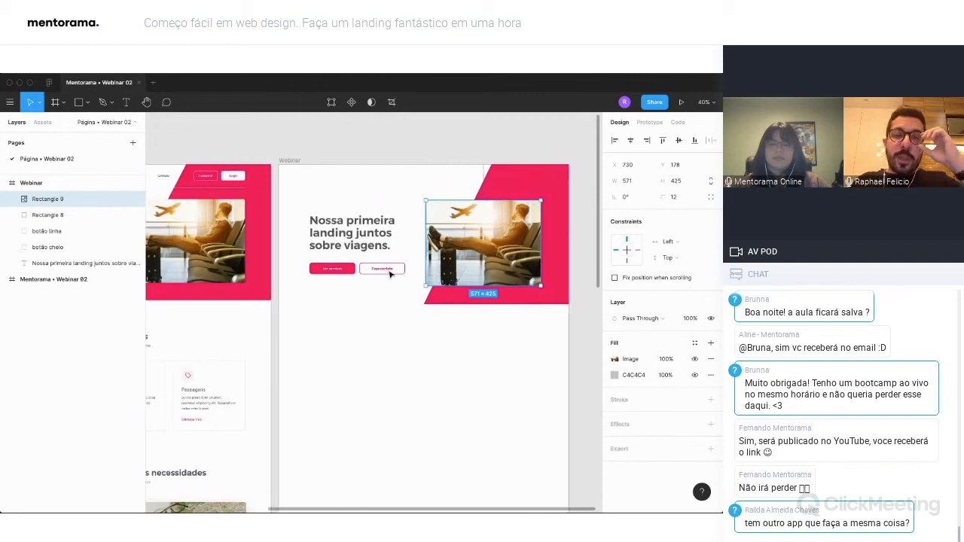
{"action": "scroll", "coordinate": [390, 273], "scroll_direction": "left", "scroll_amount": 3}
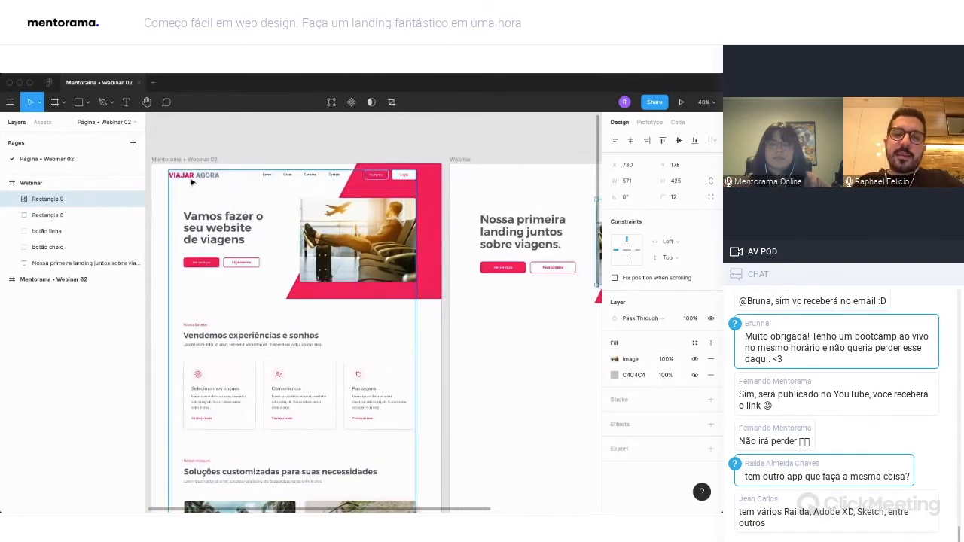
{"action": "left_click", "coordinate": [193, 177]}
{"action": "double_click", "coordinate": [201, 178]}
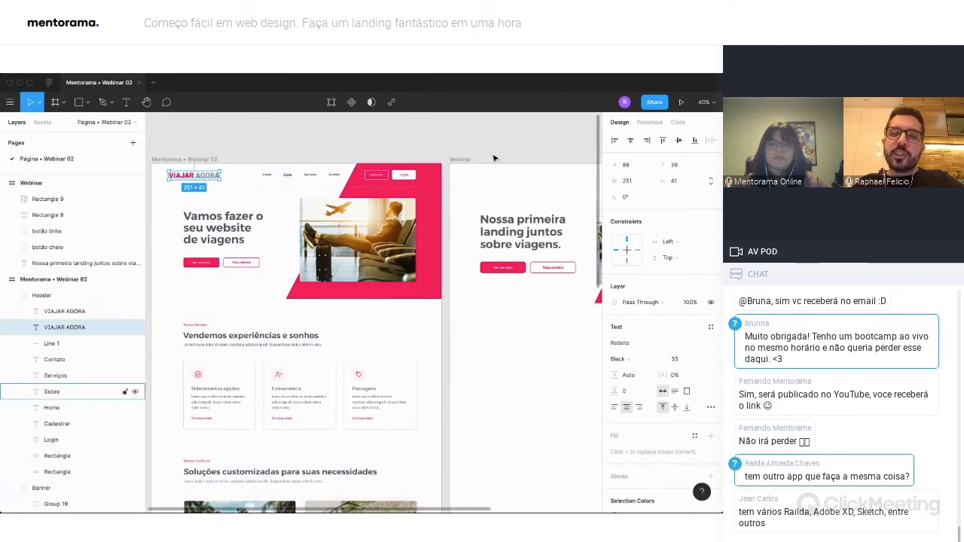
{"action": "left_click", "coordinate": [83, 314]}
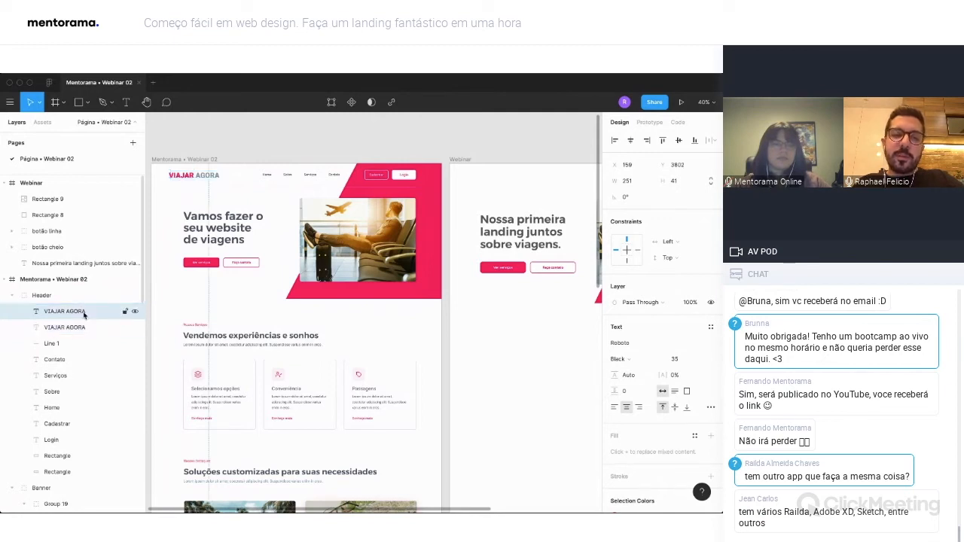
{"action": "left_click", "coordinate": [129, 326]}
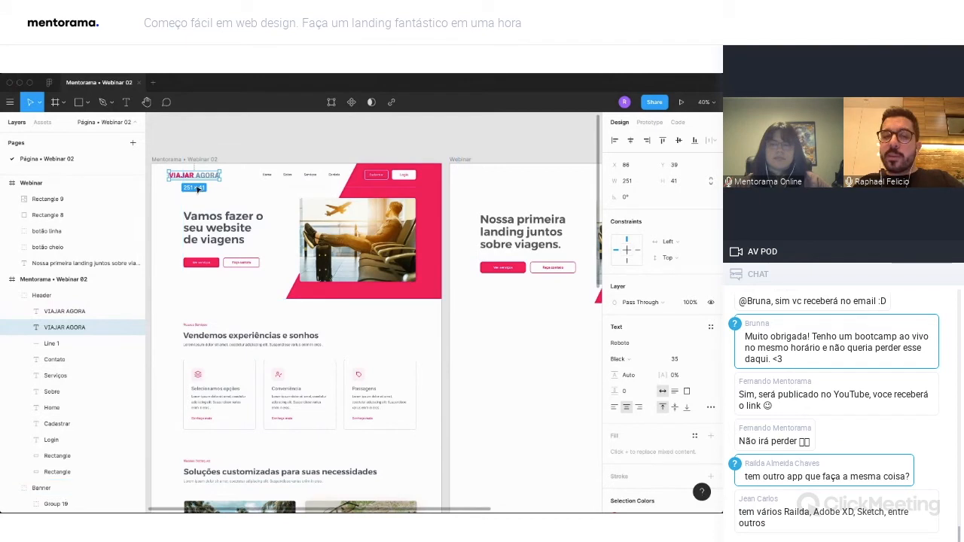
Add the logo text "VIAJAR AGORA" near the upper left corner of the Webinar frame, at about X 92, Y 44.
{"action": "left_click", "coordinate": [499, 144]}
{"action": "scroll", "coordinate": [478, 177], "scroll_direction": "right", "scroll_amount": 1}
{"action": "key", "text": "t"}
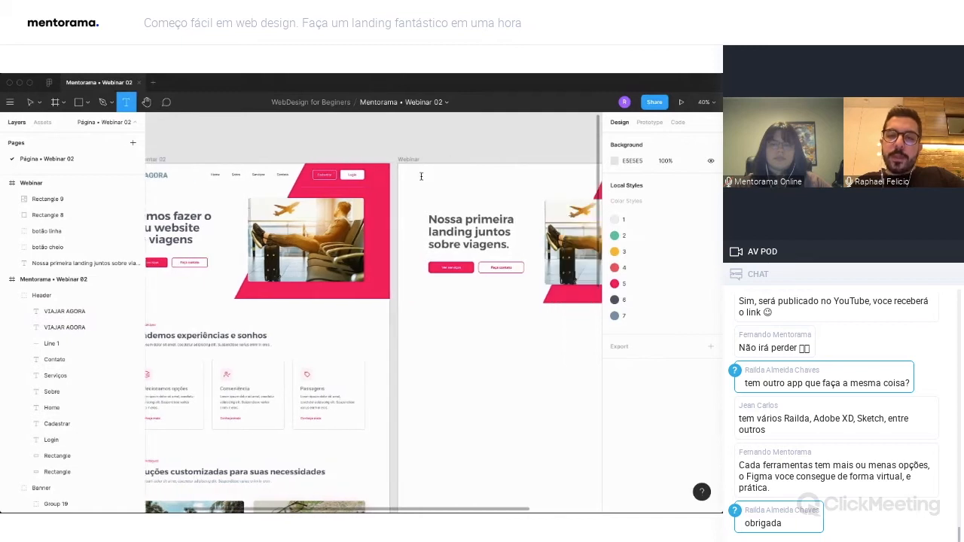
{"action": "left_click", "coordinate": [421, 177]}
{"action": "type", "text": "VIA"}
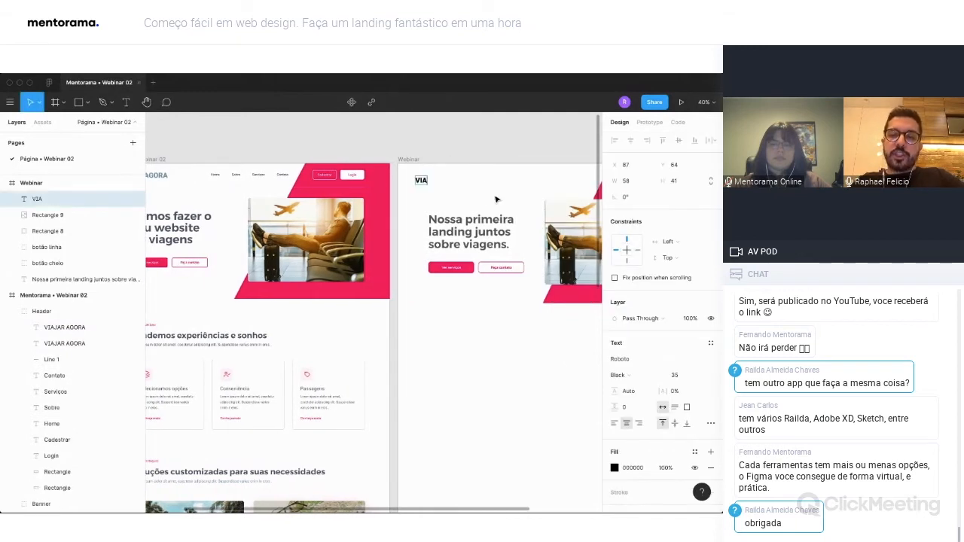
{"action": "type", "text": "JE AGOTRA"}
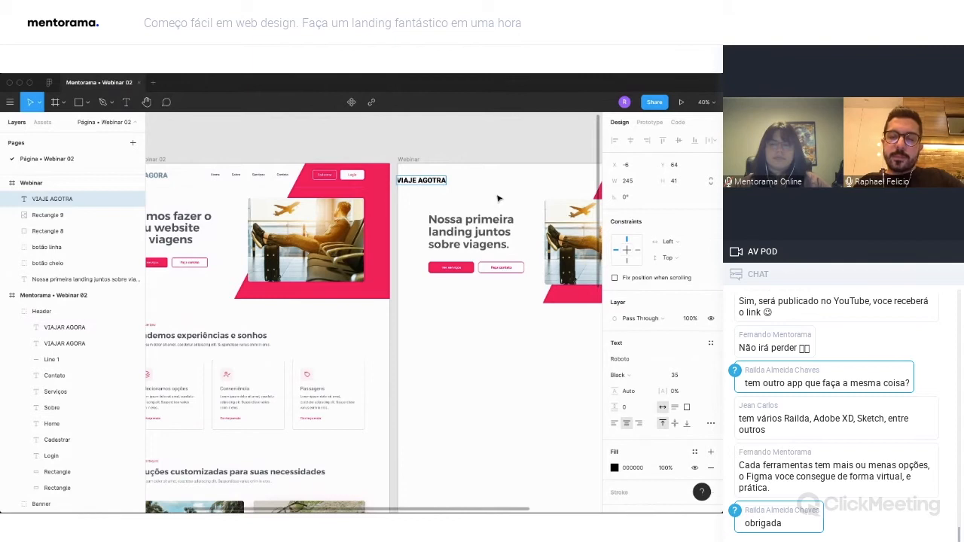
{"action": "scroll", "coordinate": [497, 199], "scroll_direction": "left", "scroll_amount": 2}
{"action": "key", "text": "ctrl+a"}
{"action": "type", "text": "V"}
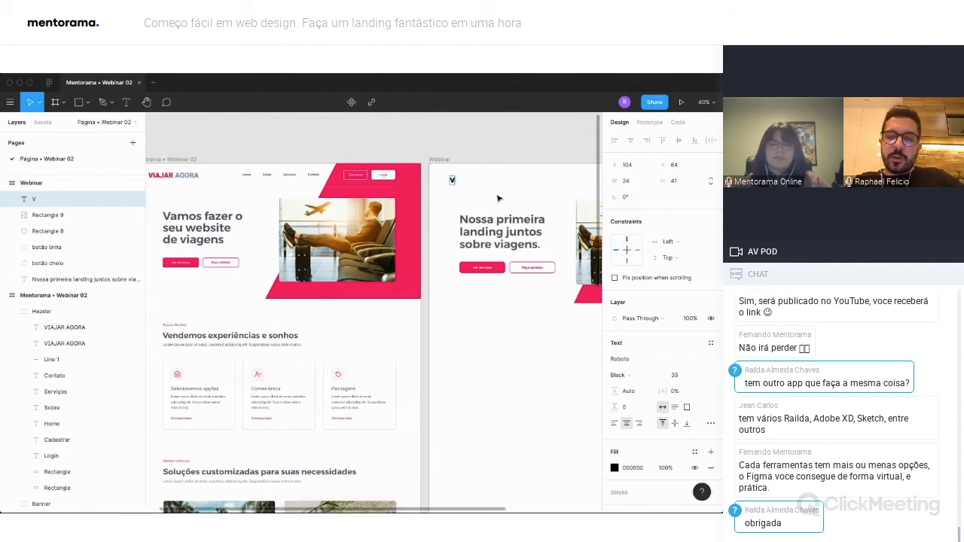
{"action": "type", "text": "IAJAR AGORA"}
{"action": "key", "text": "Escape"}
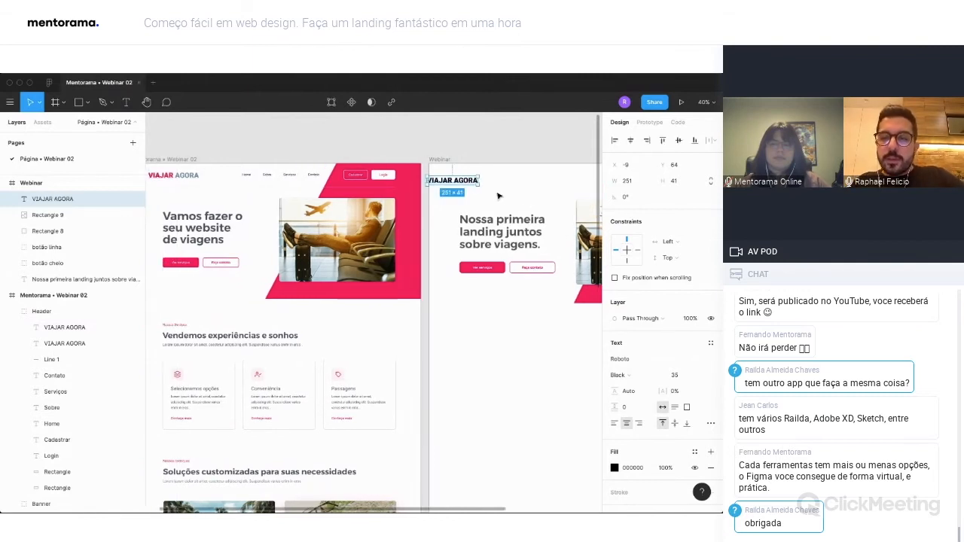
{"action": "left_click_drag", "start_coordinate": [468, 181], "coordinate": [488, 177]}
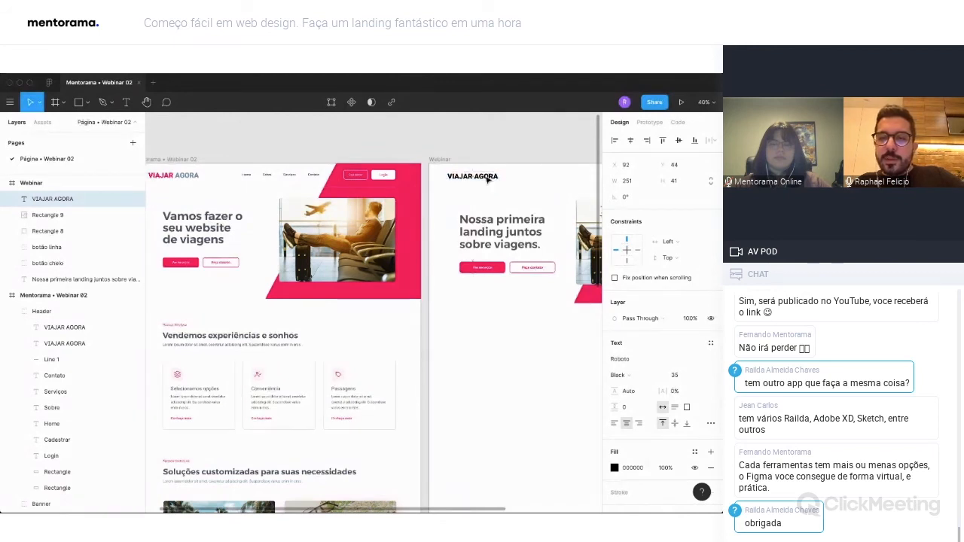
Set the new logo text's font to Arial and its letter case to uppercase.
{"action": "left_click", "coordinate": [640, 359]}
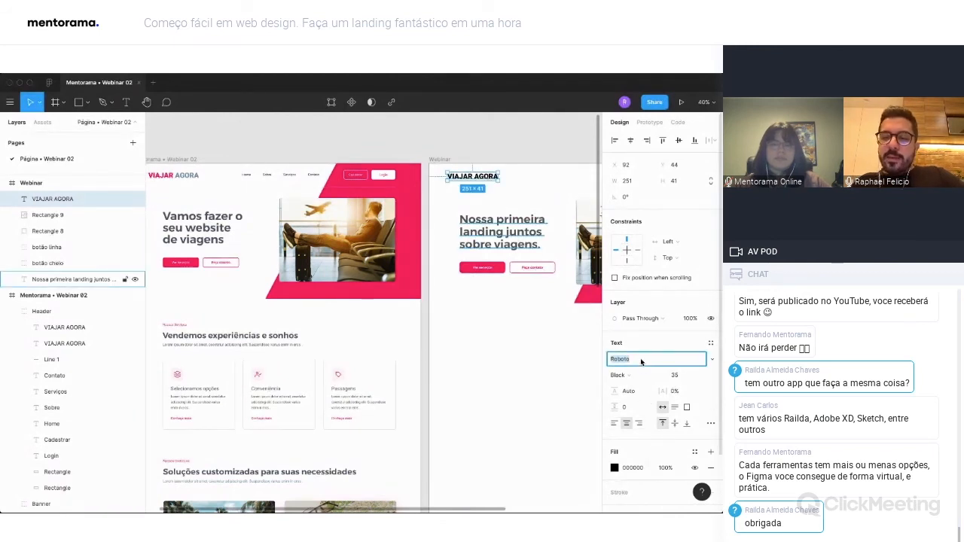
{"action": "type", "text": "Arial"}
{"action": "key", "text": "Return"}
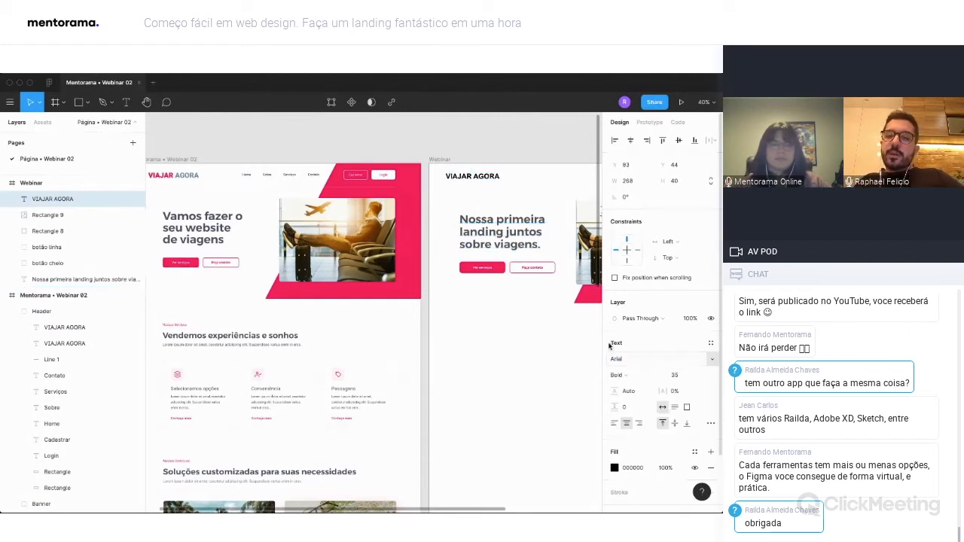
{"action": "left_click", "coordinate": [711, 425]}
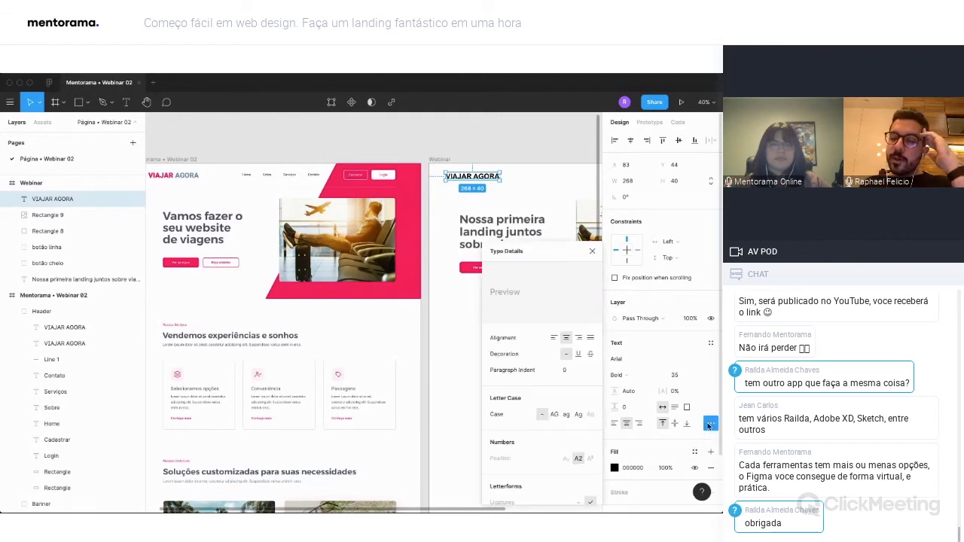
{"action": "left_click", "coordinate": [554, 415]}
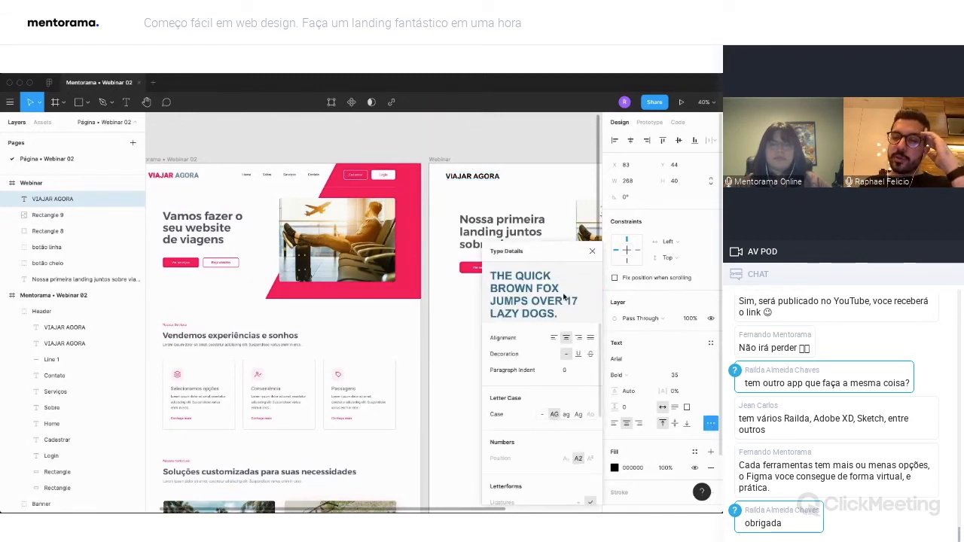
{"action": "left_click", "coordinate": [593, 250]}
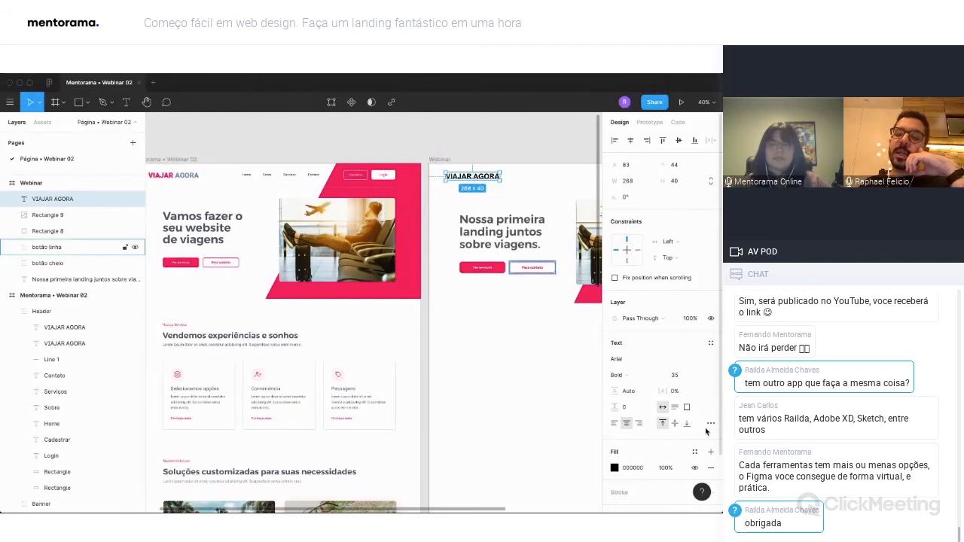
Change the Webinar logo text's font to Roboto.
{"action": "double_click", "coordinate": [473, 176]}
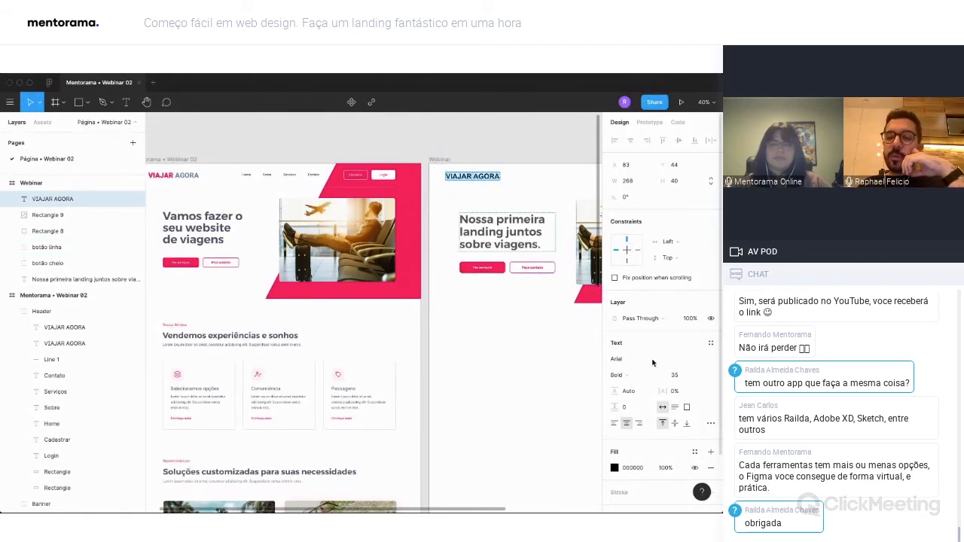
{"action": "left_click", "coordinate": [650, 360]}
{"action": "type", "text": "Roboto"}
{"action": "key", "text": "Return"}
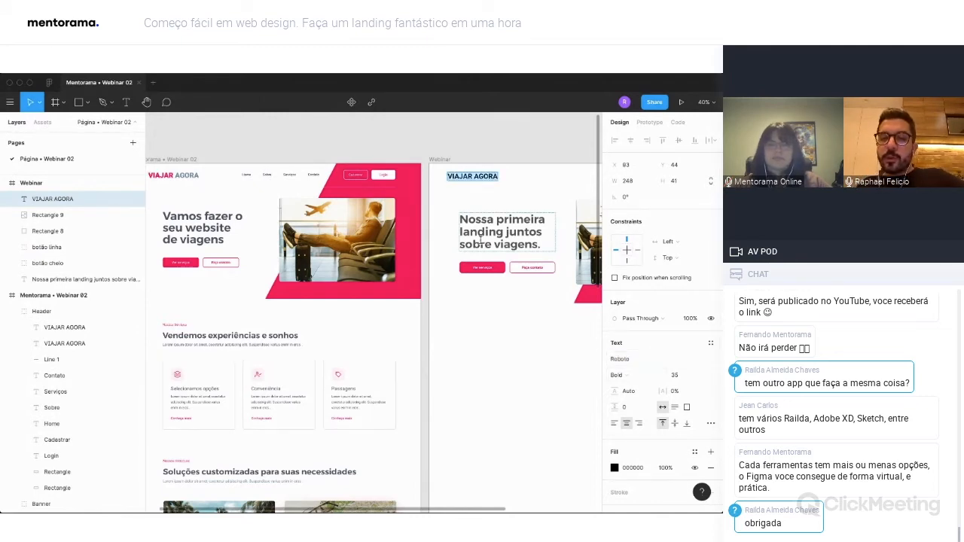
{"action": "left_click", "coordinate": [681, 376]}
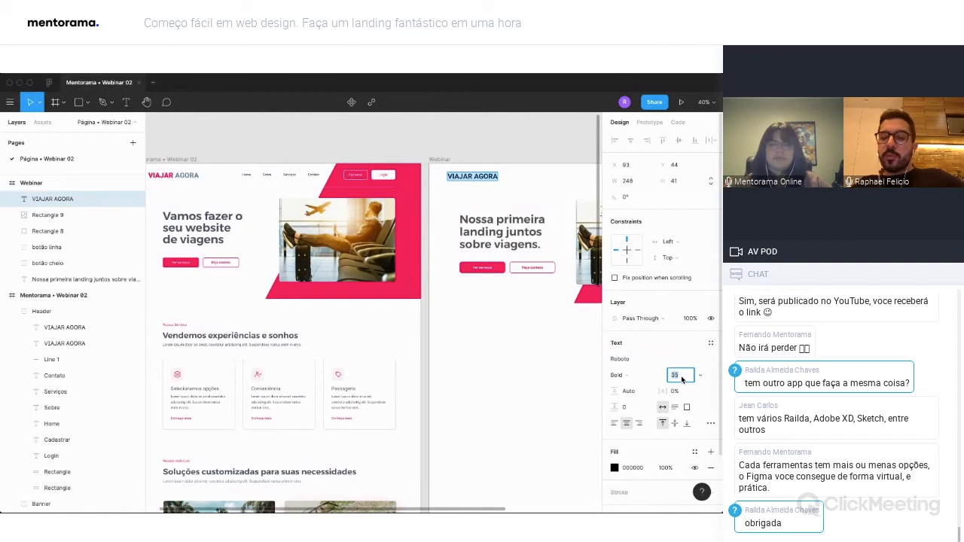
Color the word VIAJAR in the Webinar logo with the pink from the document colors.
{"action": "double_click", "coordinate": [461, 175]}
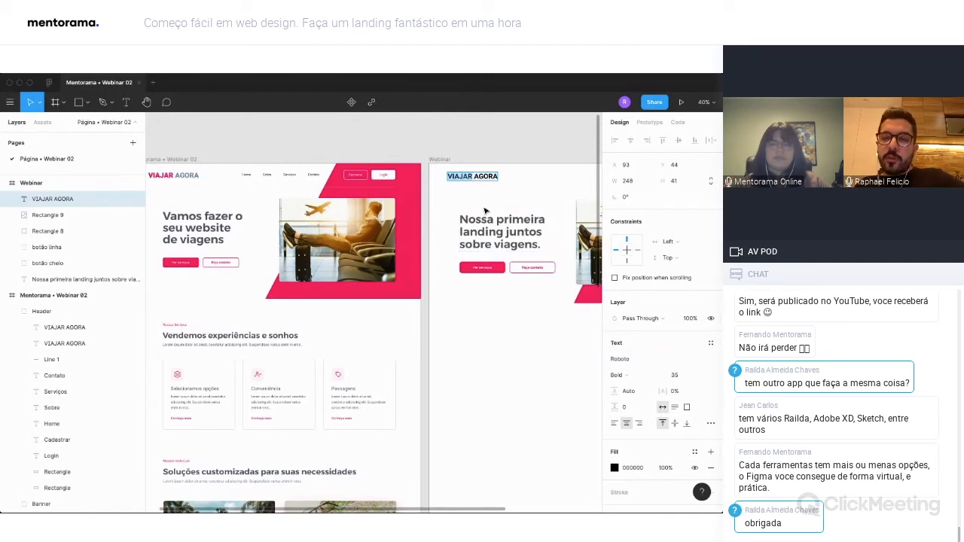
{"action": "left_click", "coordinate": [614, 468]}
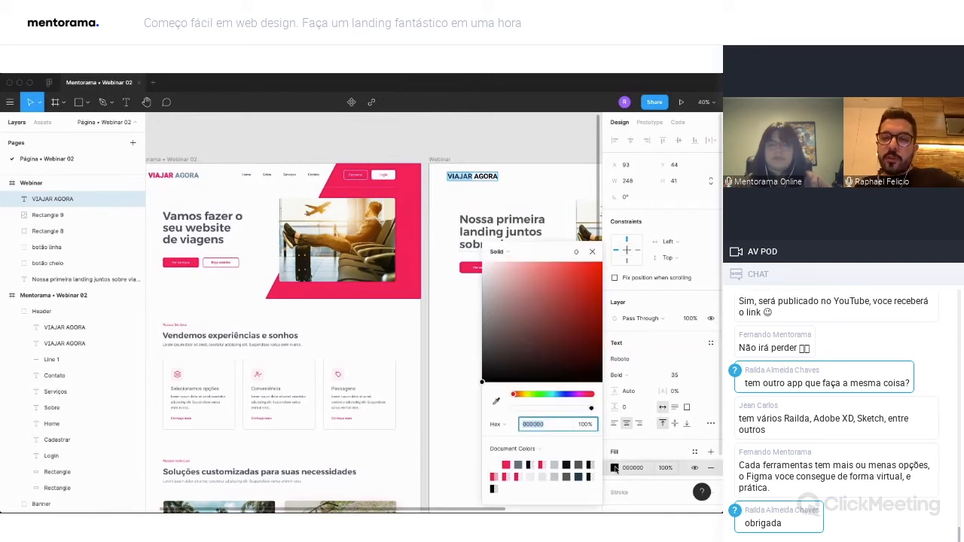
{"action": "left_click", "coordinate": [507, 465]}
Color the word AGORA in the Webinar logo with the gray-blue 6A7A8D from the document colors.
{"action": "double_click", "coordinate": [485, 176]}
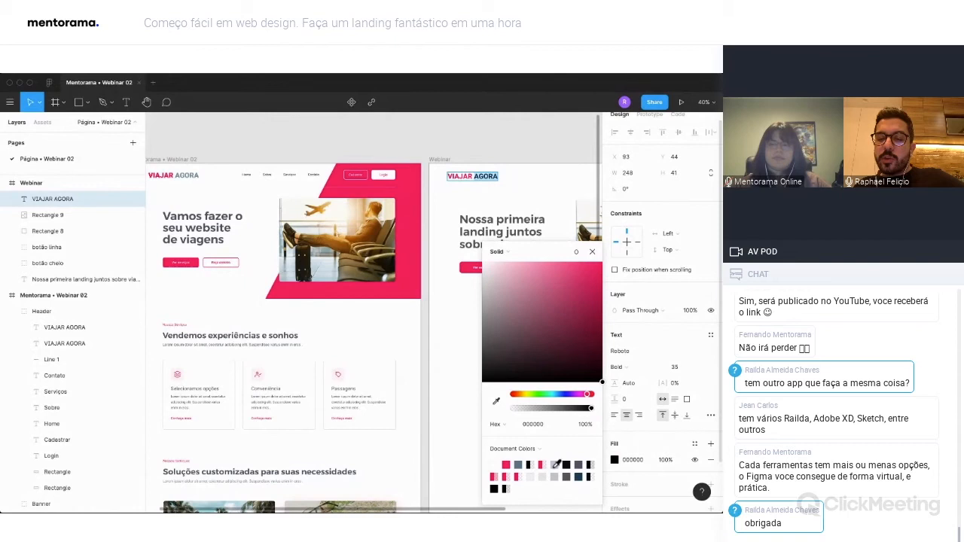
{"action": "mouse_move", "coordinate": [507, 319]}
{"action": "left_mouse_down"}
{"action": "mouse_move", "coordinate": [478, 326]}
{"action": "mouse_move", "coordinate": [501, 311]}
{"action": "mouse_move", "coordinate": [512, 319]}
{"action": "left_mouse_up"}
{"action": "left_click", "coordinate": [559, 395]}
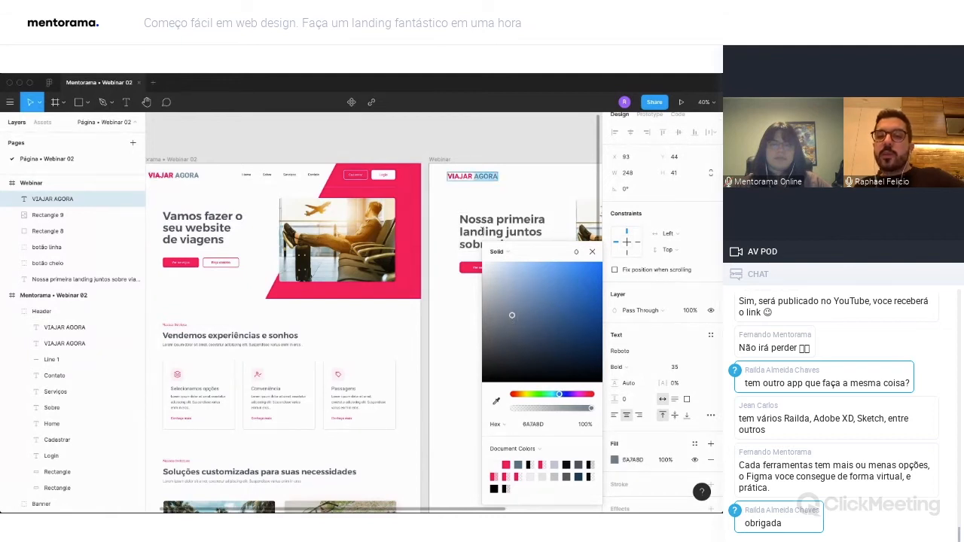
{"action": "left_click", "coordinate": [592, 252]}
Set the weight of the whole VIAJAR AGORA logo text in the Webinar frame to Black.
{"action": "left_click", "coordinate": [617, 366]}
{"action": "left_click", "coordinate": [619, 380]}
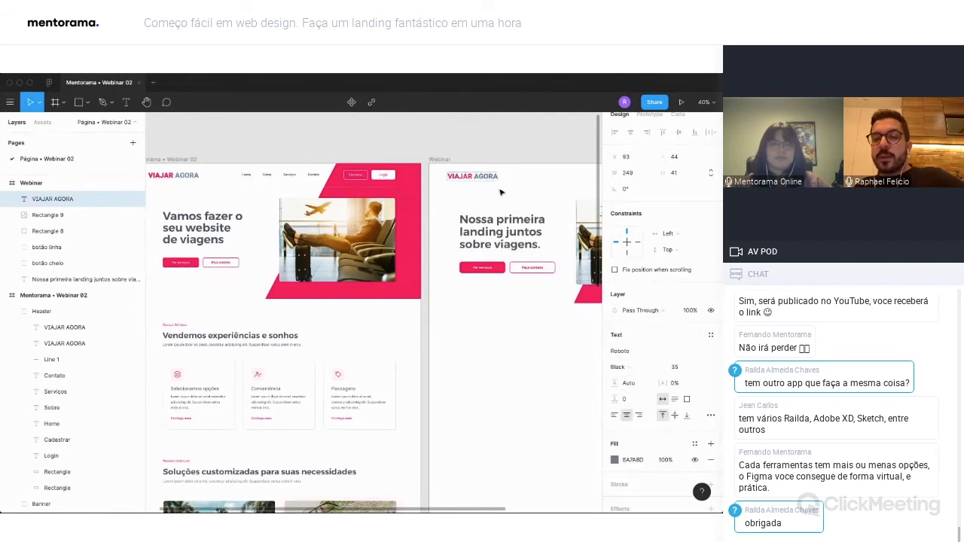
{"action": "key", "text": "super+a"}
{"action": "left_click", "coordinate": [637, 369]}
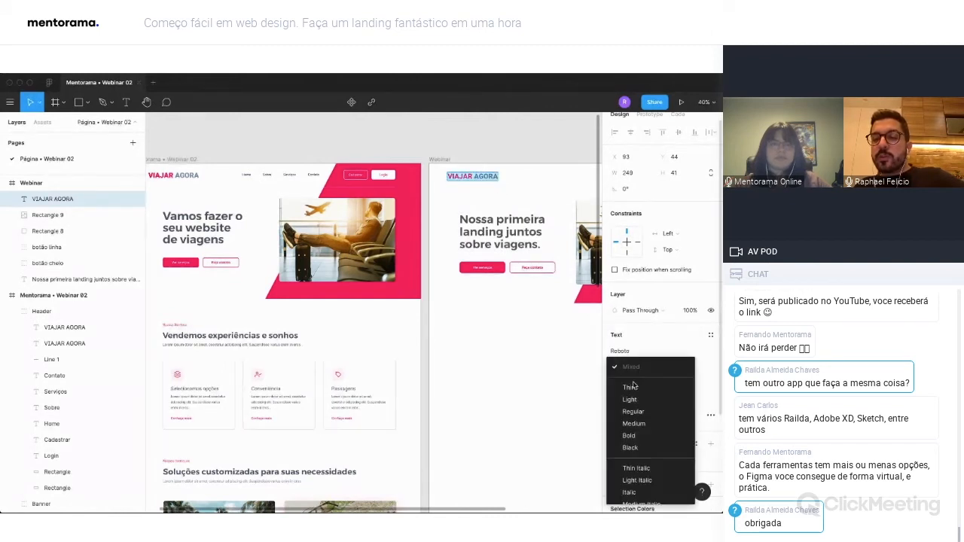
{"action": "left_click", "coordinate": [630, 447]}
{"action": "left_click", "coordinate": [506, 161]}
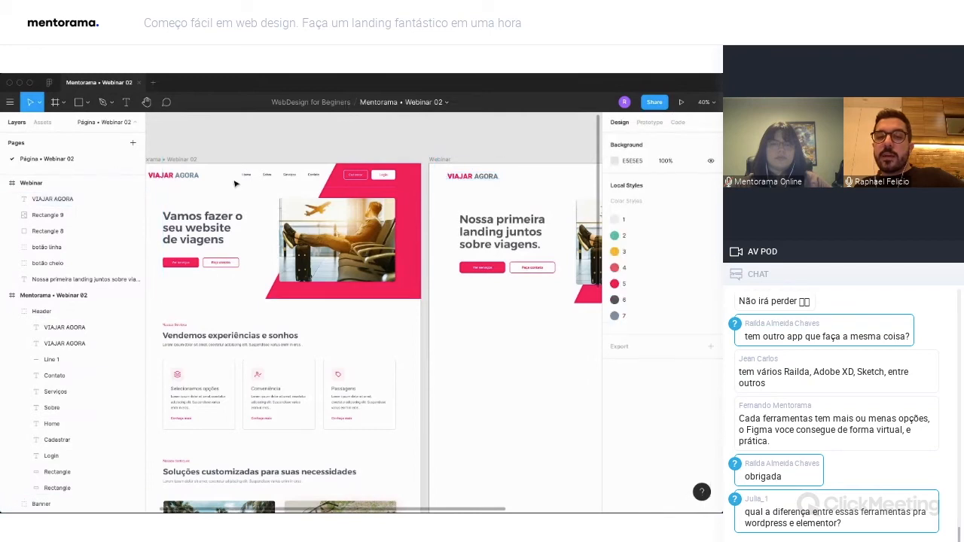
{"action": "left_click_drag", "start_coordinate": [546, 187], "coordinate": [463, 186]}
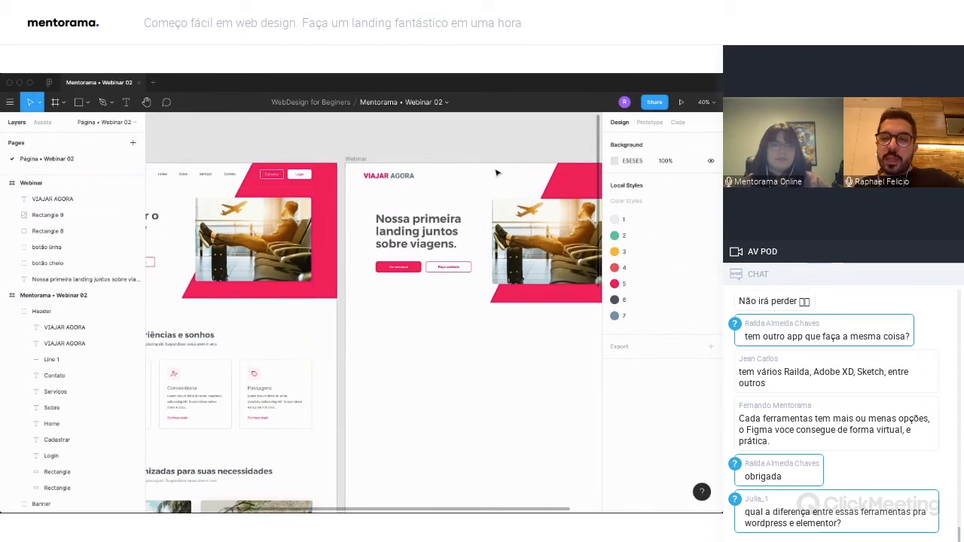
{"action": "key", "text": "t"}
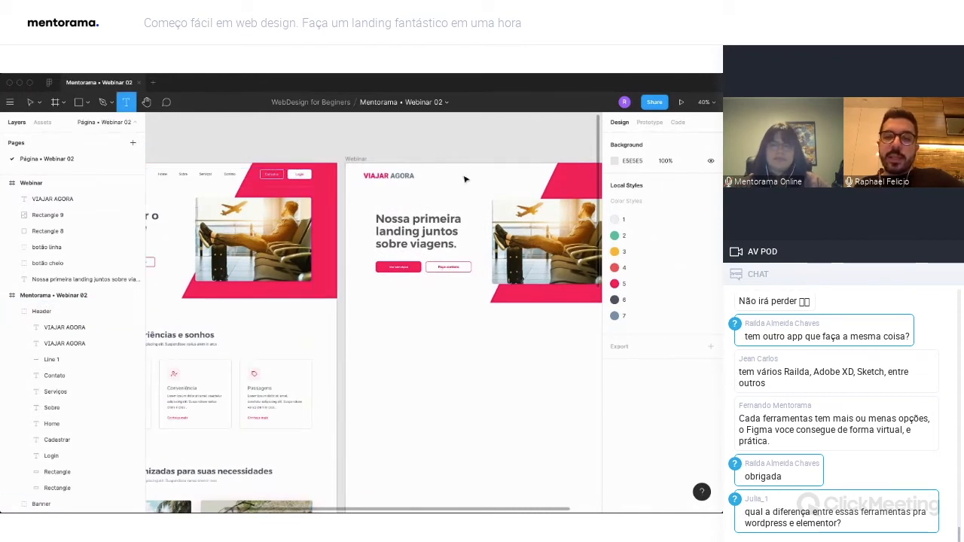
{"action": "left_click", "coordinate": [445, 175]}
{"action": "type", "text": "H"}
{"action": "left_click", "coordinate": [477, 180]}
{"action": "left_click", "coordinate": [473, 180]}
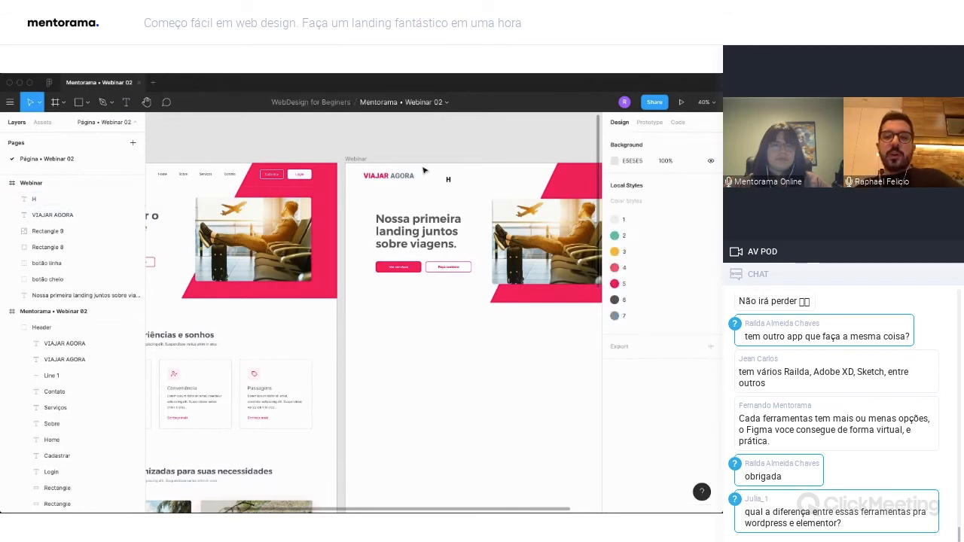
{"action": "left_click", "coordinate": [449, 181]}
{"action": "key", "text": "Delete"}
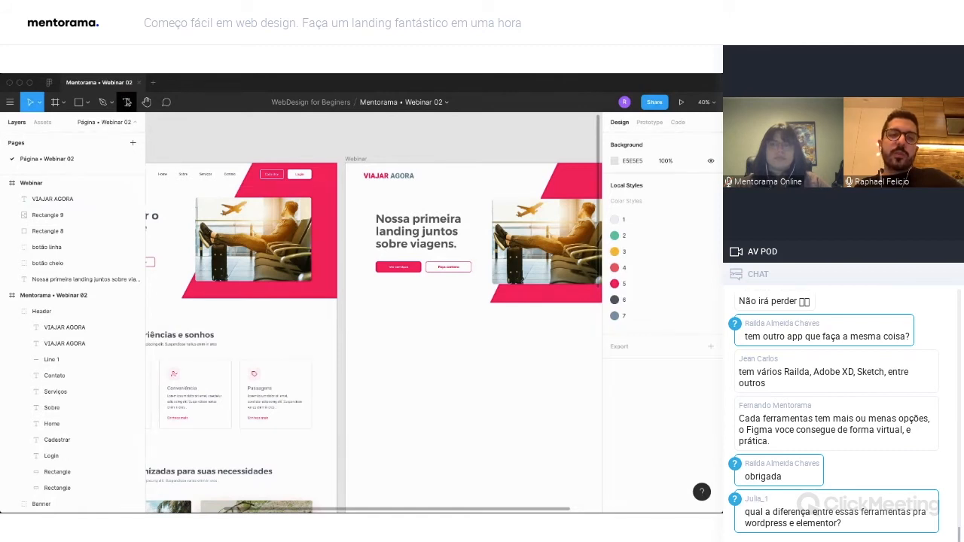
Add the menu texts "Home" and "sobre" side by side beside the logo in the Webinar header, making the second from a copy of the first.
{"action": "left_click", "coordinate": [125, 103]}
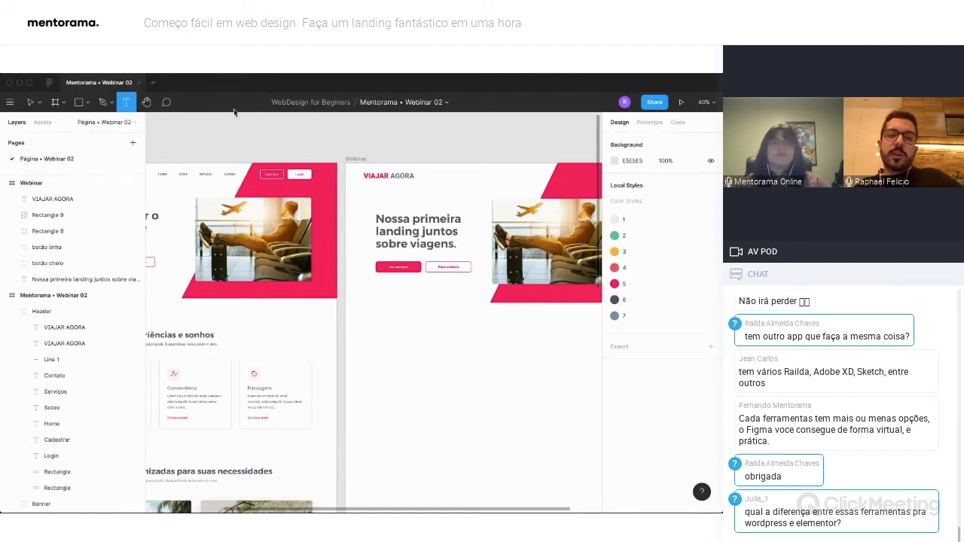
{"action": "left_click", "coordinate": [449, 176]}
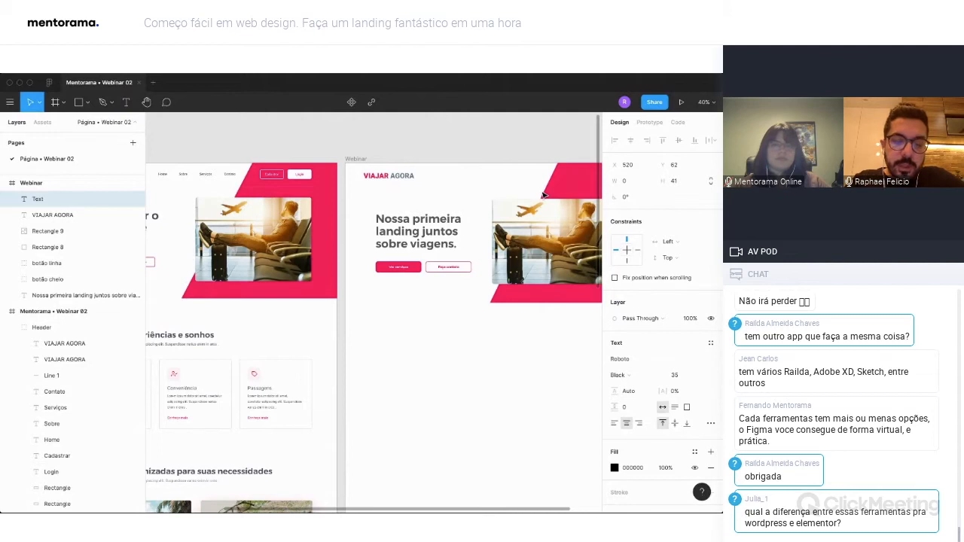
{"action": "left_click_drag", "start_coordinate": [456, 185], "coordinate": [488, 179]}
{"action": "double_click", "coordinate": [487, 179]}
{"action": "type", "text": "sobre"}
{"action": "key", "text": "Escape"}
Duplicate the Home and Sobre menu texts farther along the header row and change the copies to "Serviços" and "Contato".
{"action": "left_click", "coordinate": [450, 179], "text": "shift"}
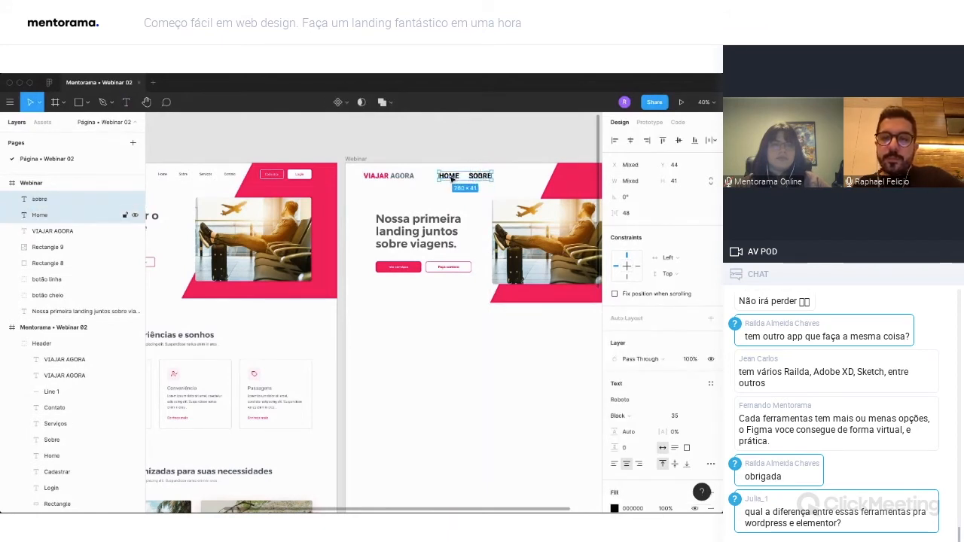
{"action": "left_click_drag", "start_coordinate": [452, 178], "coordinate": [506, 180]}
{"action": "left_click", "coordinate": [509, 176]}
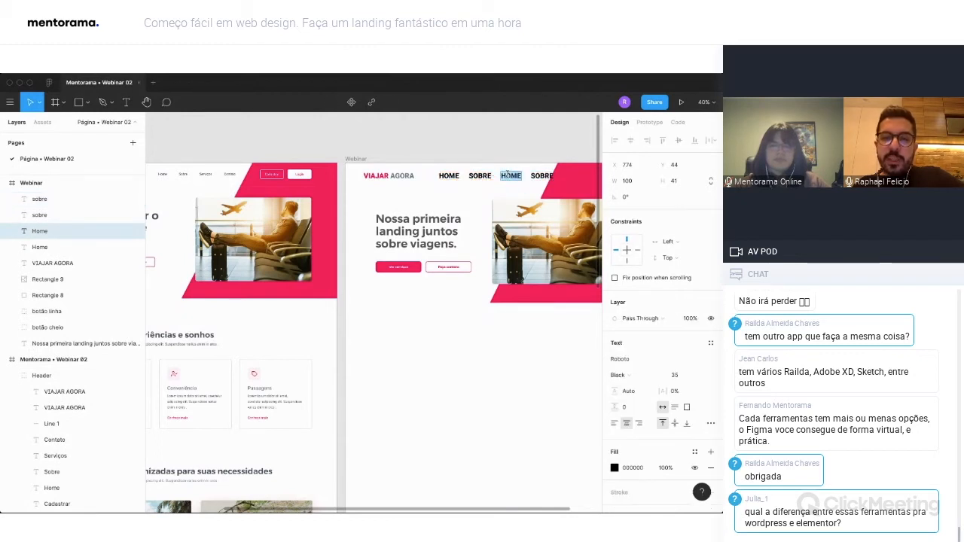
{"action": "double_click", "coordinate": [510, 176]}
{"action": "type", "text": "Serviços"}
{"action": "left_click", "coordinate": [554, 176]}
{"action": "double_click", "coordinate": [554, 175]}
{"action": "type", "text": "Contato"}
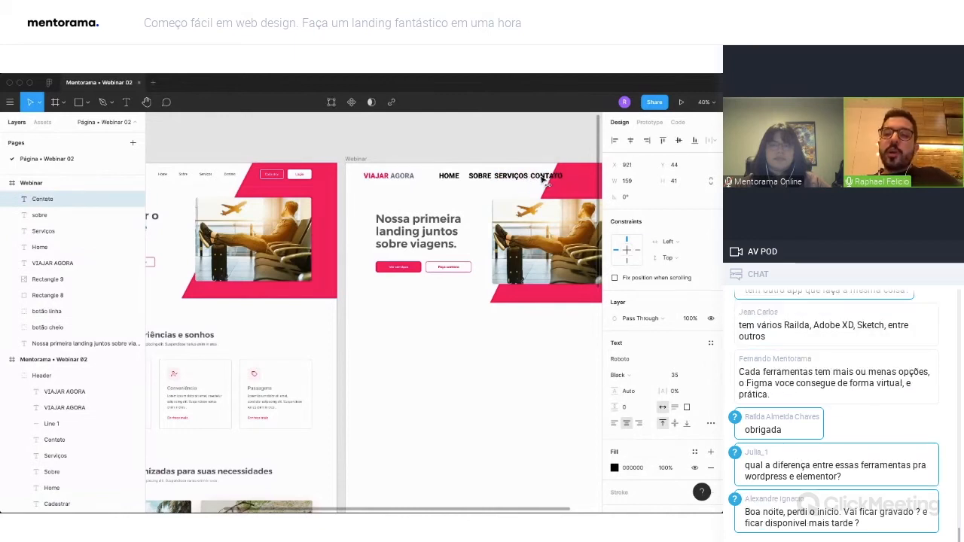
Set the font size of the four Webinar menu items, Home, Sobre, Serviços and Contato, to 16.
{"action": "left_click", "coordinate": [515, 177], "text": "shift"}
{"action": "left_click", "coordinate": [479, 176], "text": "shift"}
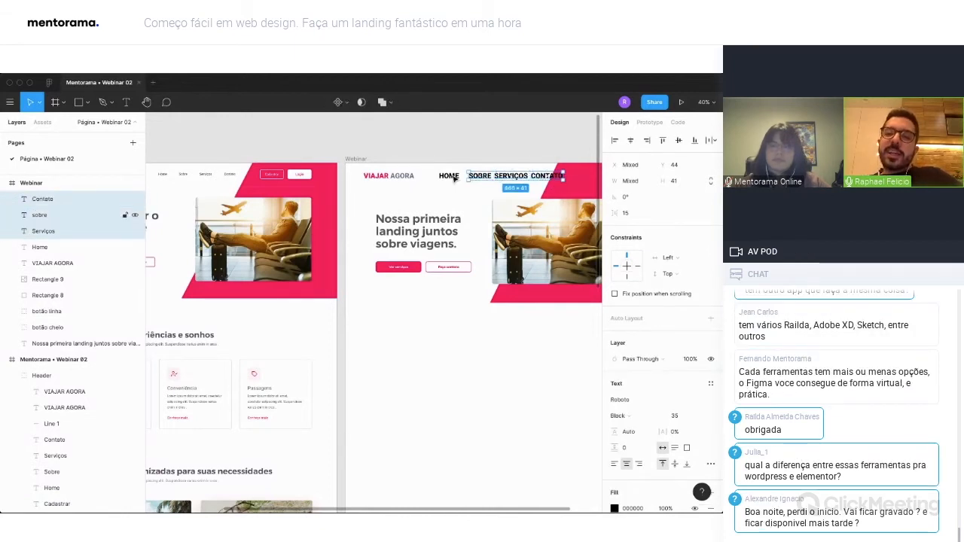
{"action": "left_click", "coordinate": [449, 176], "text": "shift"}
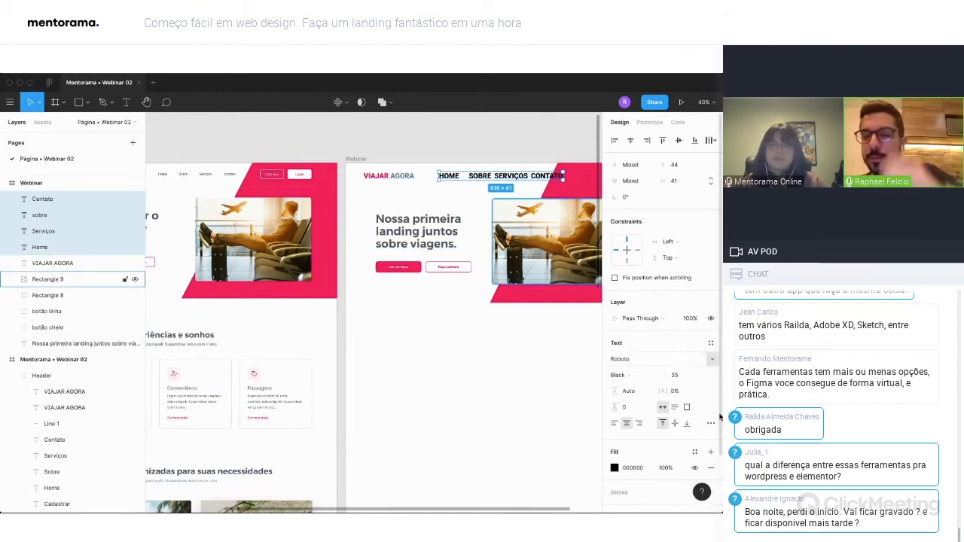
{"action": "left_click", "coordinate": [677, 376]}
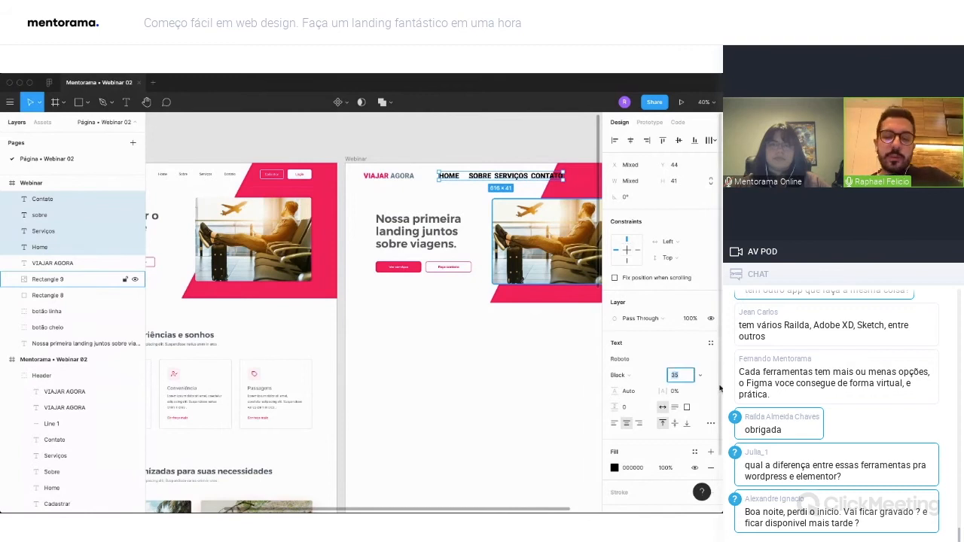
{"action": "key", "text": "Return"}
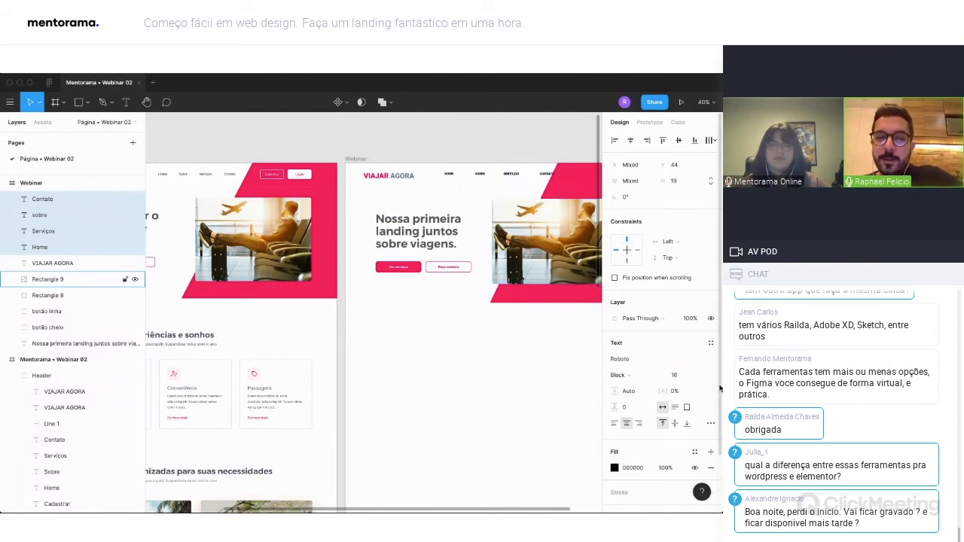
Change the weight of the four Webinar menu items to Regular, keeping the Roboto font.
{"action": "left_click", "coordinate": [636, 361]}
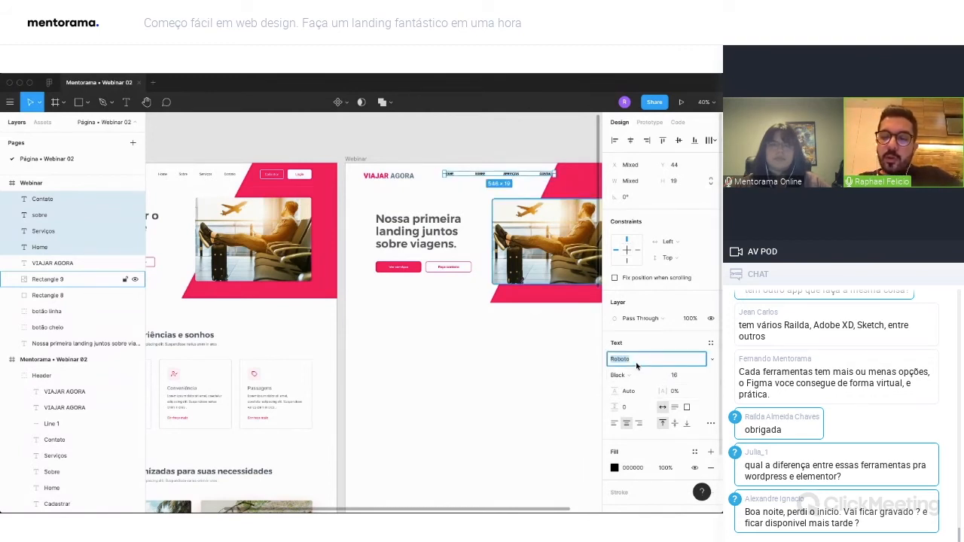
{"action": "key", "text": "Escape"}
{"action": "left_click", "coordinate": [635, 372]}
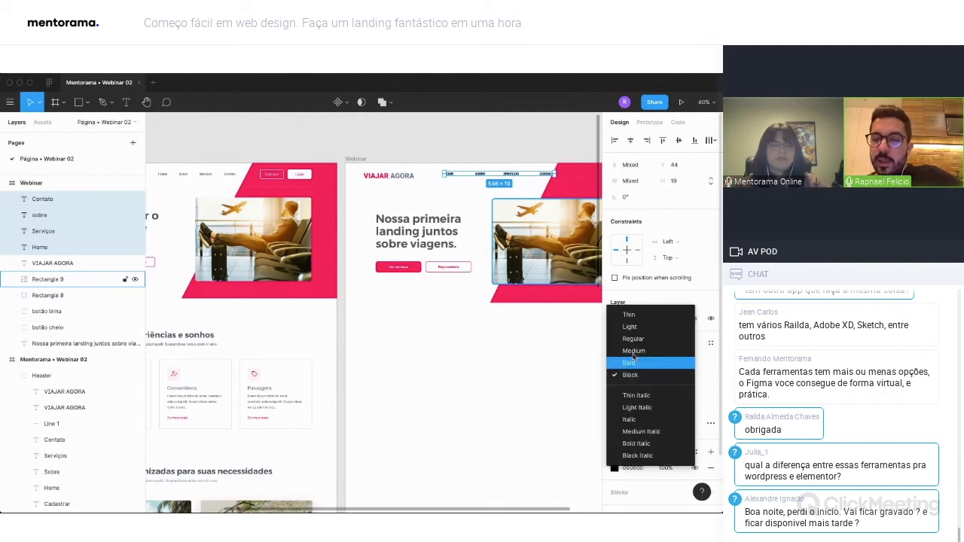
{"action": "left_click", "coordinate": [673, 342]}
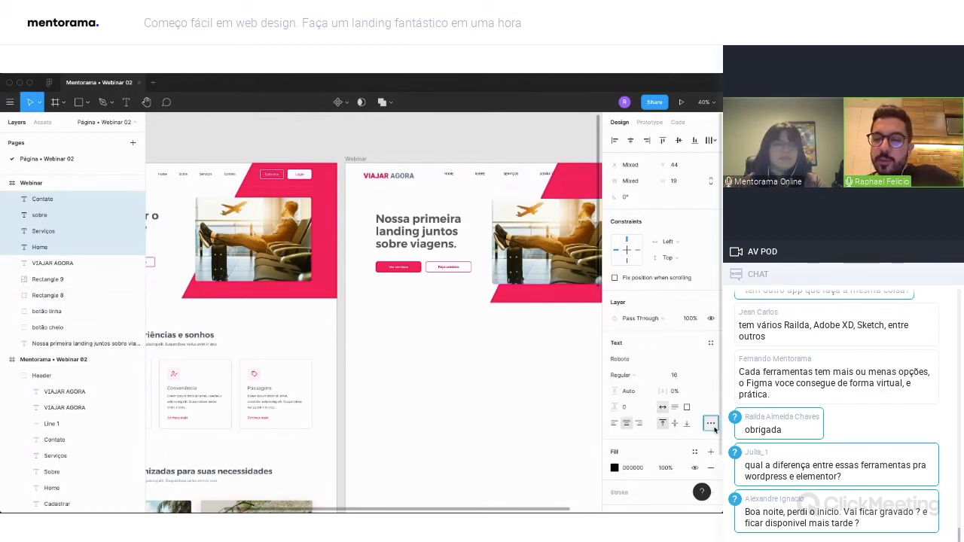
Change the letter case of the four Webinar menu items from uppercase to title case.
{"action": "left_click", "coordinate": [710, 424]}
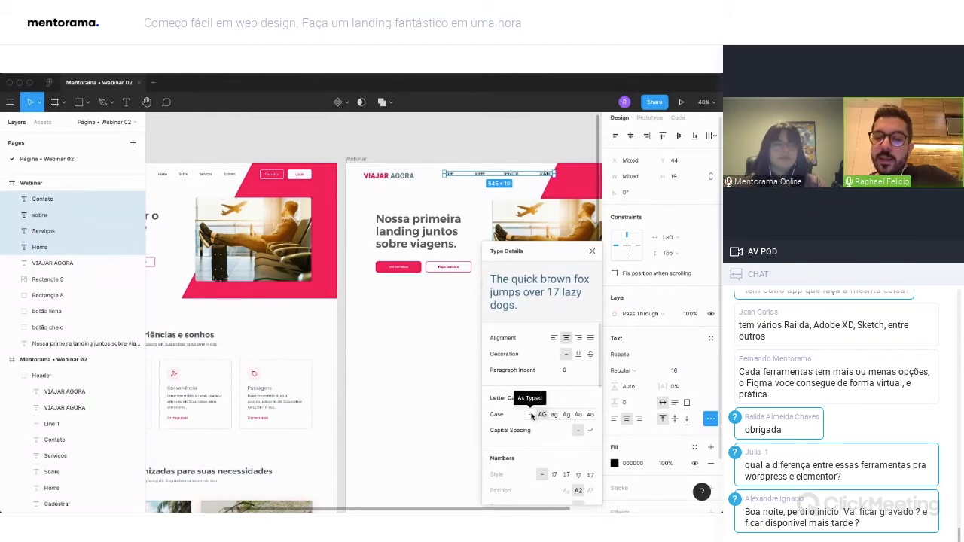
{"action": "left_click", "coordinate": [531, 416]}
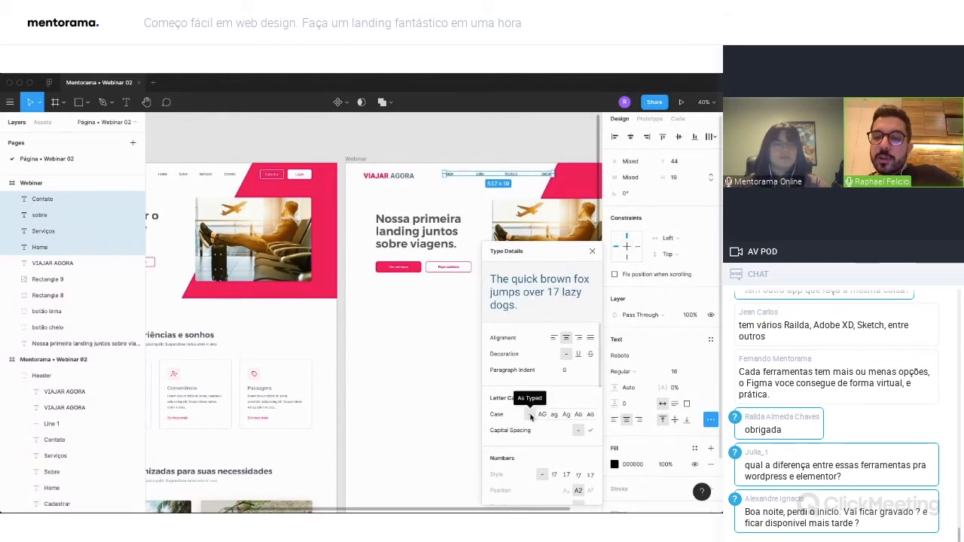
{"action": "scroll", "coordinate": [548, 169], "scroll_direction": "up", "scroll_amount": 5}
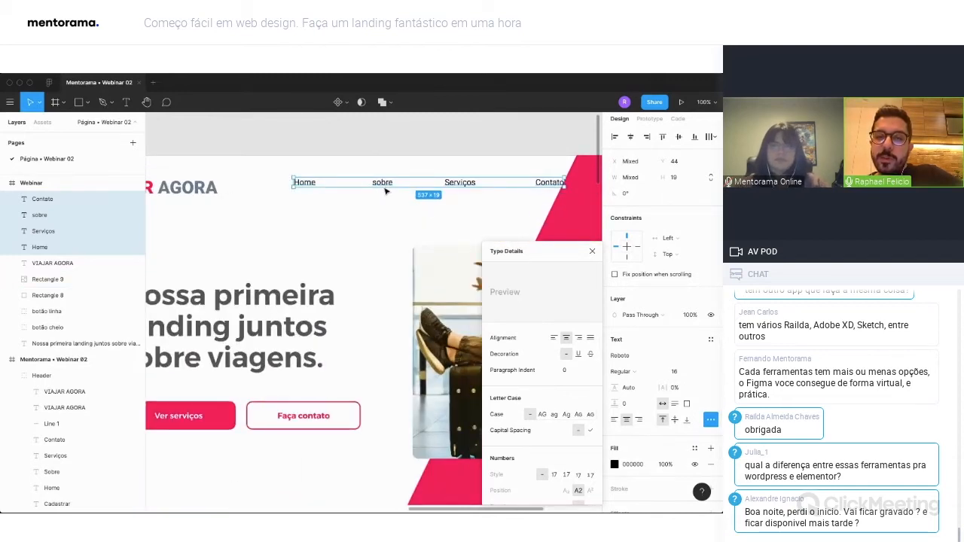
{"action": "left_click", "coordinate": [567, 419]}
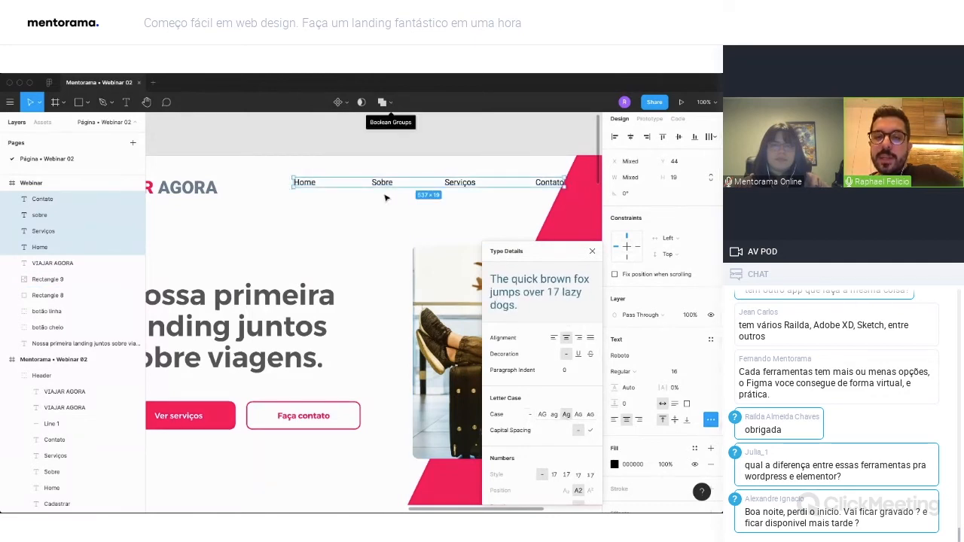
{"action": "left_click", "coordinate": [591, 253]}
Move Contato left off the pink shape to about X 917 and Home right to about X 547.
{"action": "scroll", "coordinate": [499, 219], "scroll_direction": "down", "scroll_amount": 3}
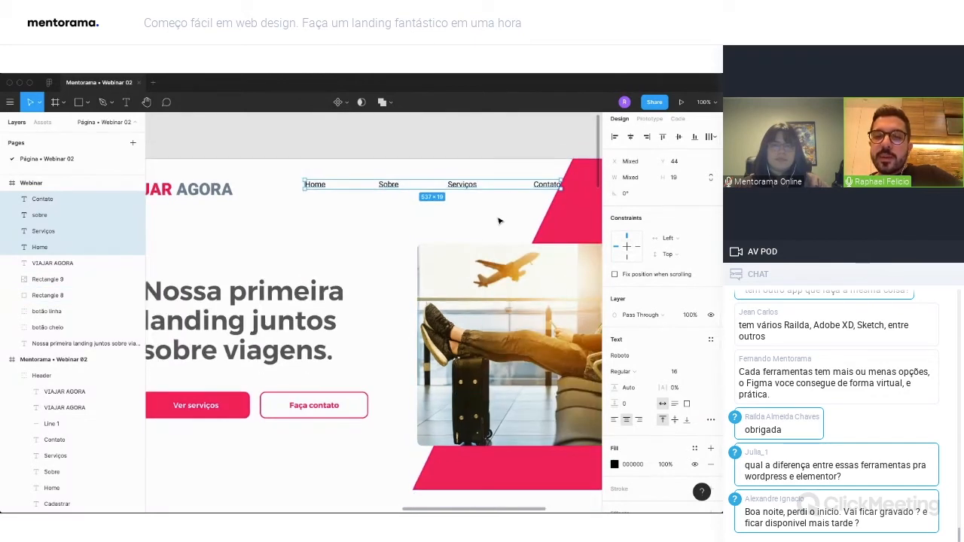
{"action": "left_click", "coordinate": [502, 158]}
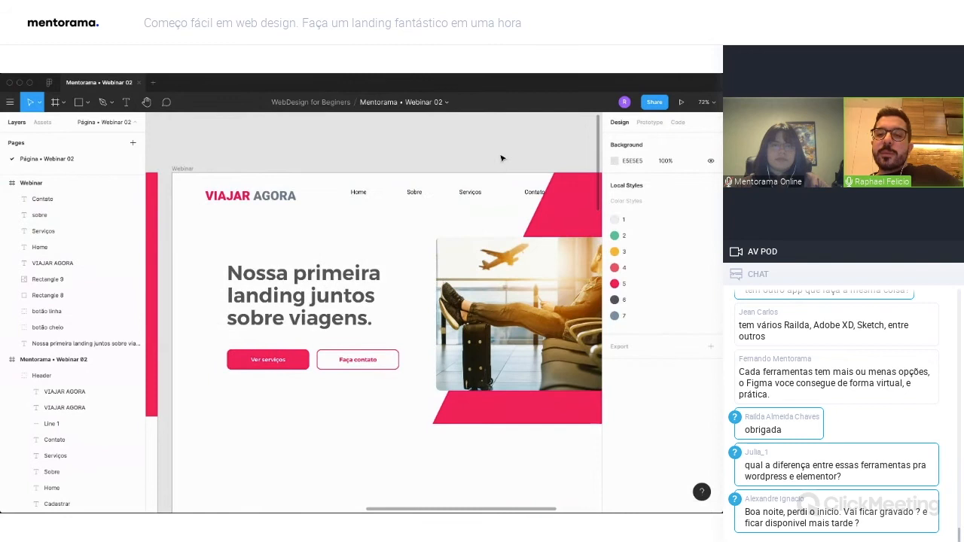
{"action": "left_click", "coordinate": [532, 194]}
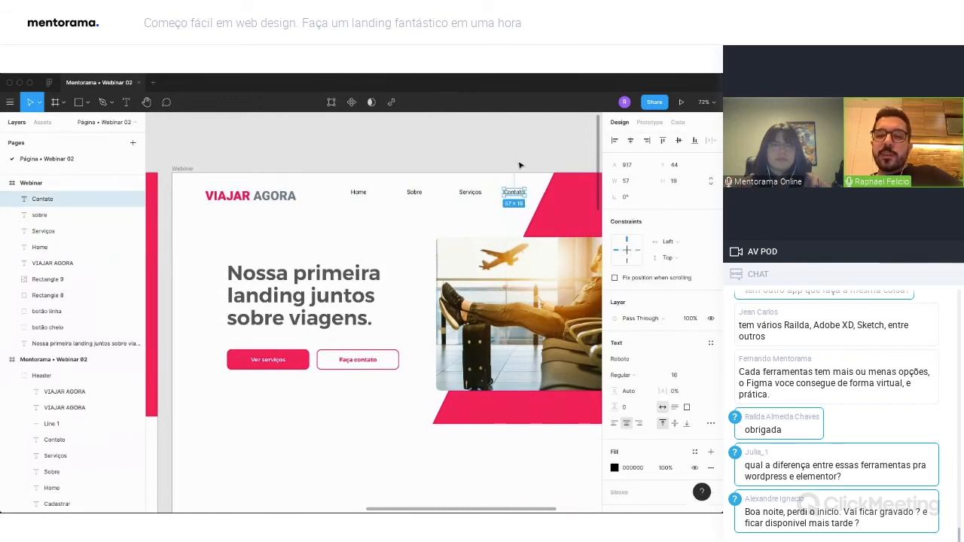
{"action": "left_click", "coordinate": [519, 165]}
{"action": "left_click_drag", "start_coordinate": [362, 196], "coordinate": [381, 196]}
Distribute the four menu items with equal horizontal spacing and move them down to Y 55, level with the logo.
{"action": "left_click", "coordinate": [414, 192], "text": "shift"}
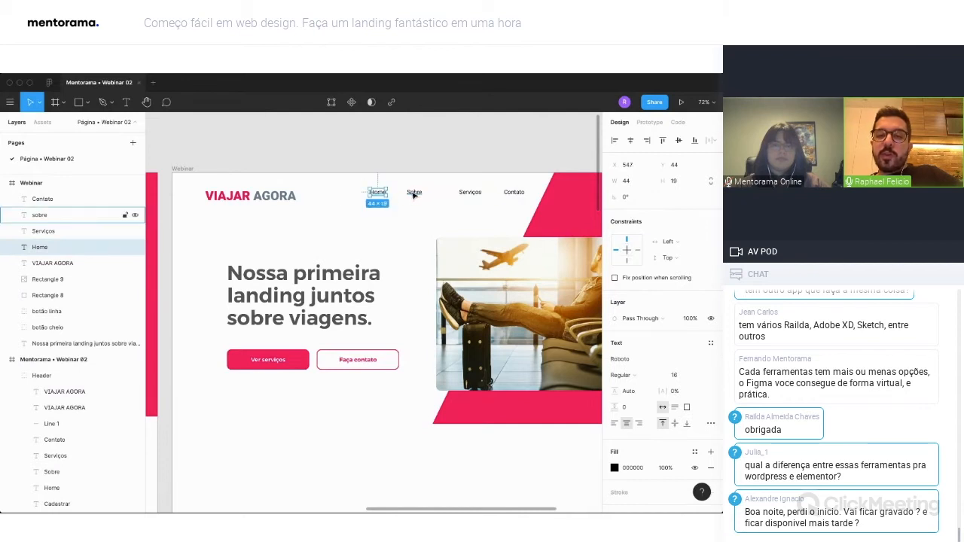
{"action": "left_click", "coordinate": [470, 193], "text": "shift"}
{"action": "left_click", "coordinate": [514, 193], "text": "shift"}
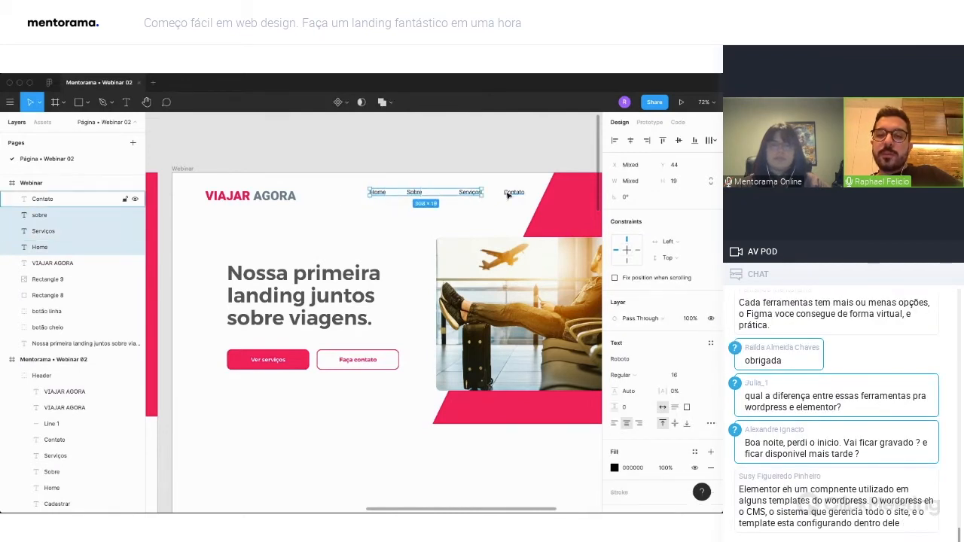
{"action": "left_click", "coordinate": [712, 140]}
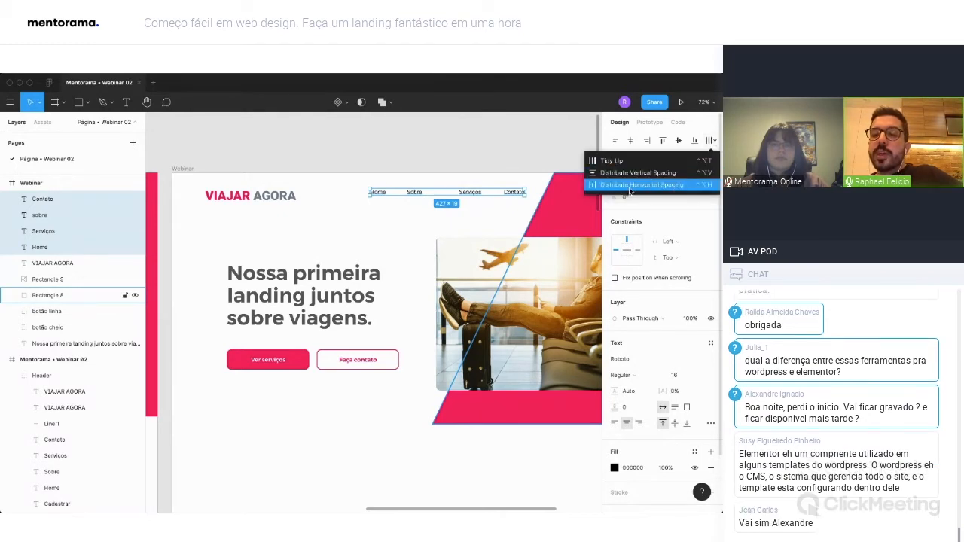
{"action": "left_click", "coordinate": [664, 188]}
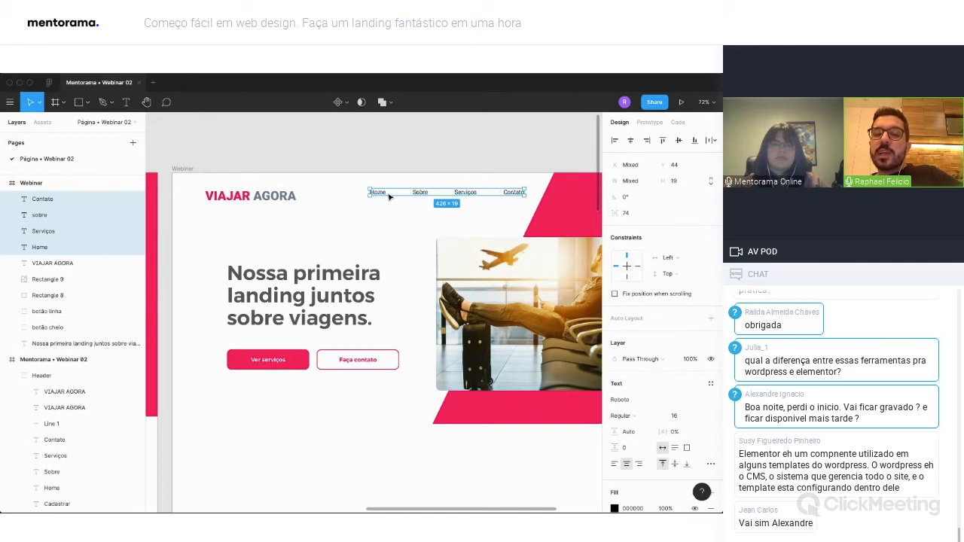
{"action": "left_click_drag", "start_coordinate": [412, 195], "coordinate": [412, 199]}
{"action": "left_click", "coordinate": [539, 184]}
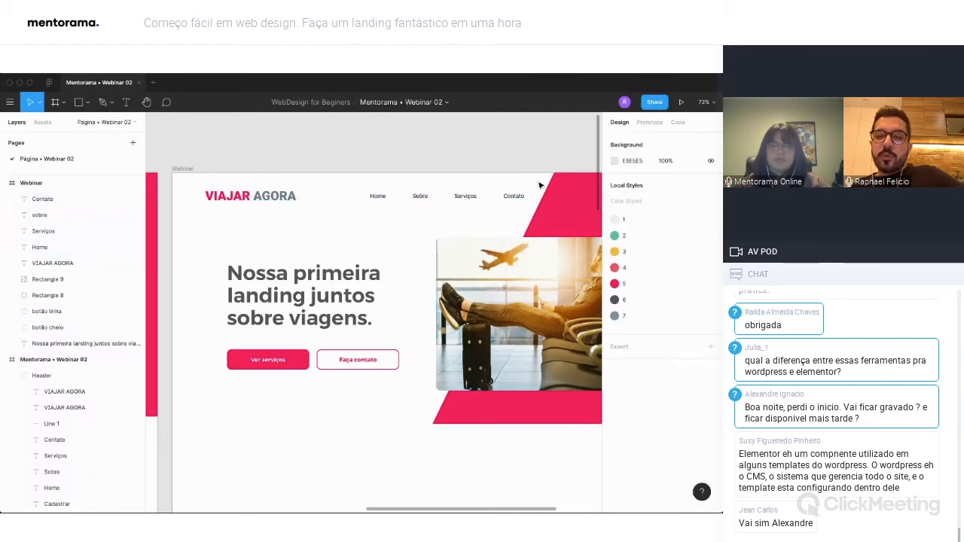
Set the fill color of the four Webinar menu items to 555555.
{"action": "scroll", "coordinate": [539, 184], "scroll_direction": "down", "scroll_amount": 4}
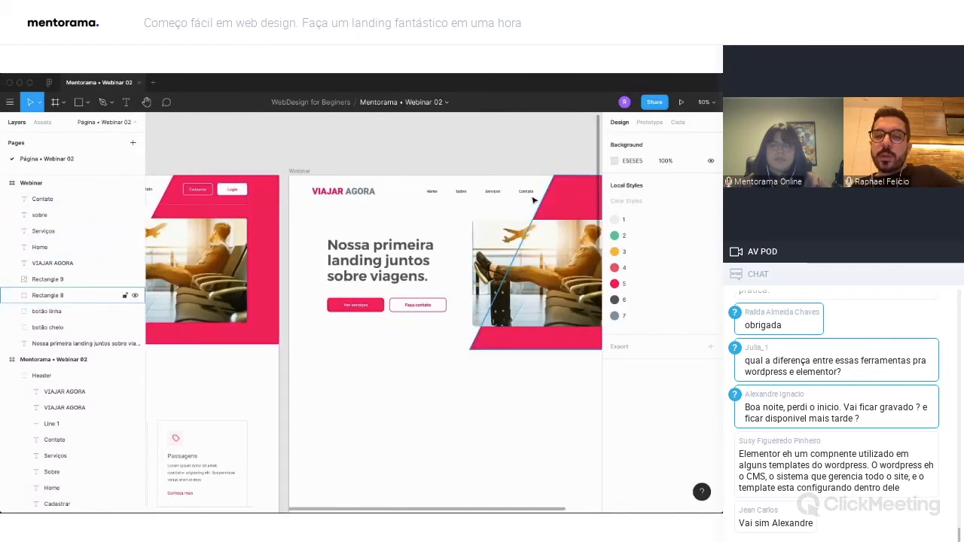
{"action": "left_click_drag", "start_coordinate": [399, 166], "coordinate": [525, 197]}
{"action": "left_click", "coordinate": [552, 199], "text": "shift"}
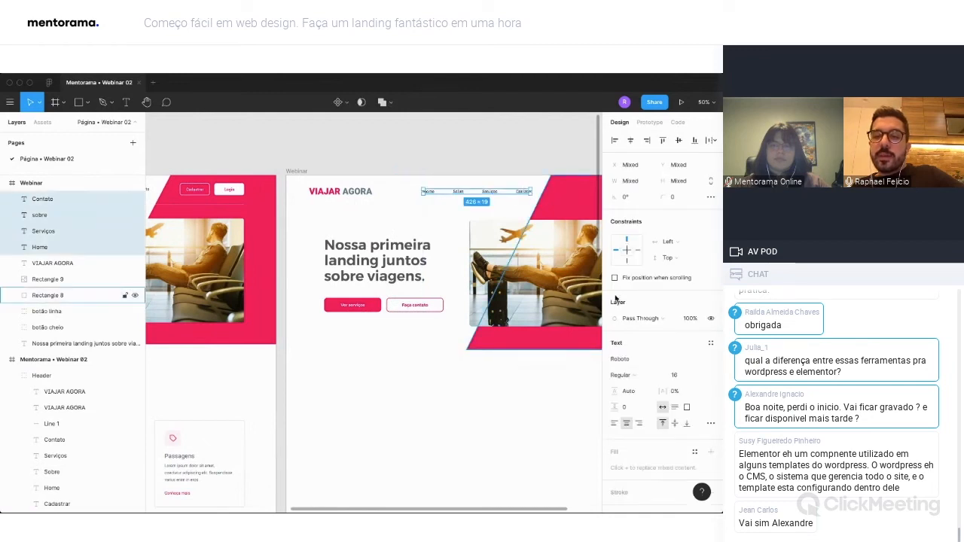
{"action": "scroll", "coordinate": [648, 408], "scroll_direction": "down", "scroll_amount": 1}
{"action": "scroll", "coordinate": [633, 444], "scroll_direction": "down", "scroll_amount": 2}
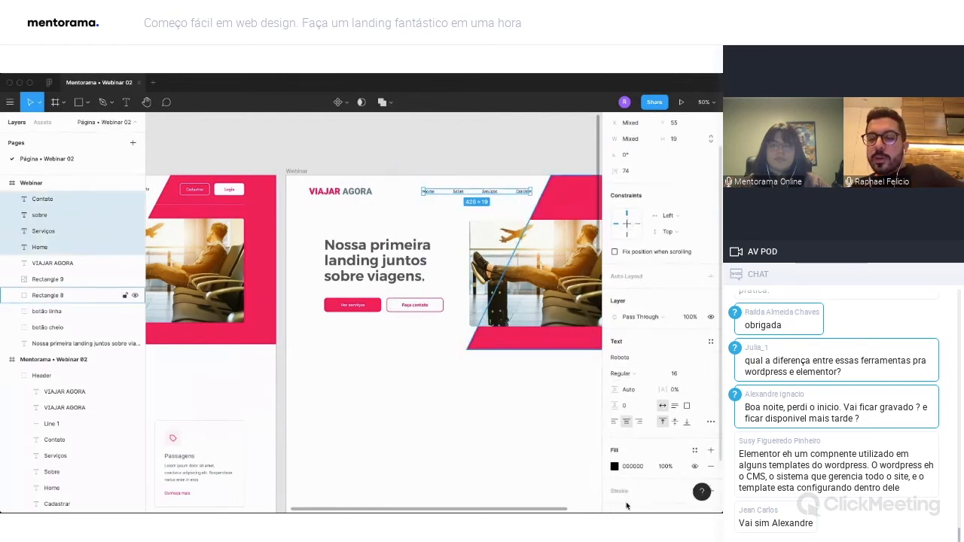
{"action": "left_click", "coordinate": [614, 450]}
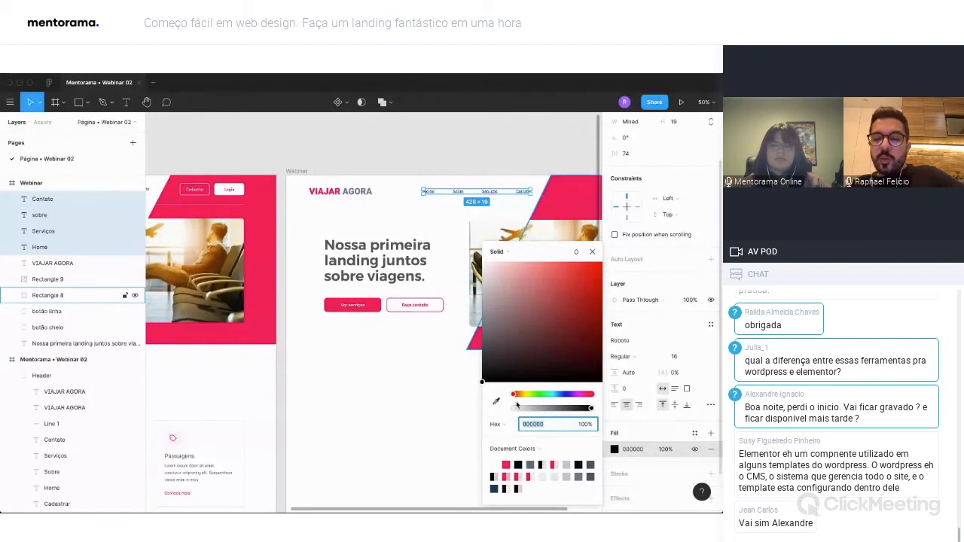
{"action": "type", "text": "5"}
{"action": "key", "text": "Return"}
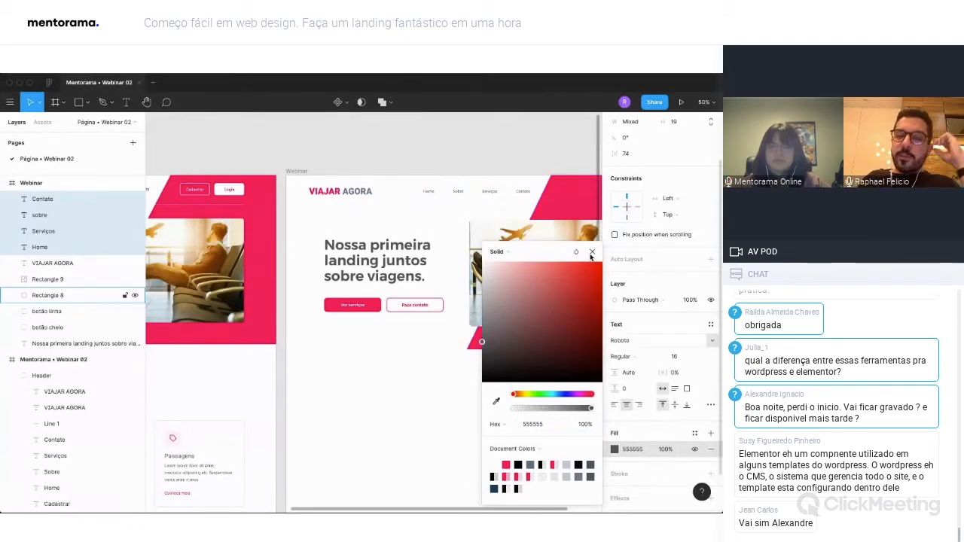
Duplicate the outlined "Faça contato" button onto the pink area at the right end of the Webinar header.
{"action": "scroll", "coordinate": [486, 203], "scroll_direction": "right", "scroll_amount": 2}
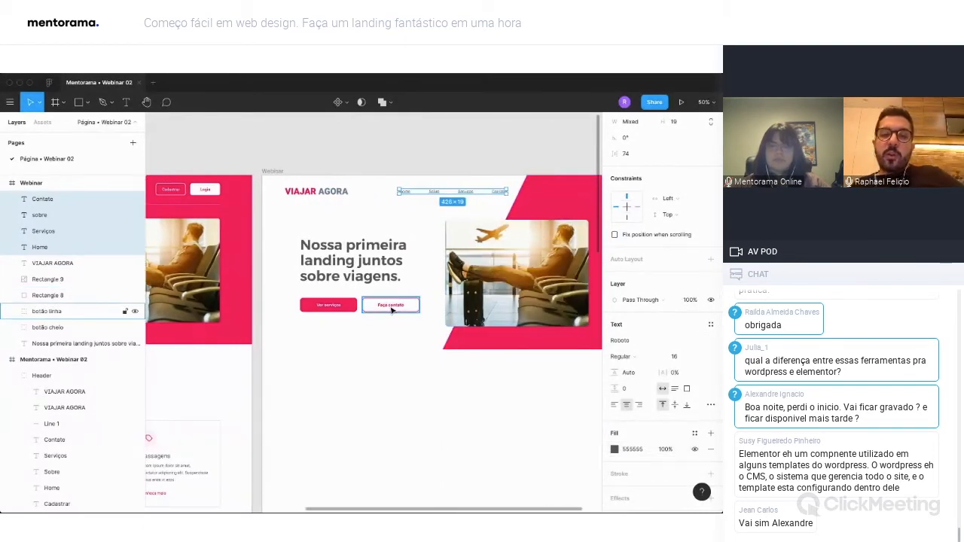
{"action": "left_click_drag", "start_coordinate": [387, 305], "coordinate": [555, 197]}
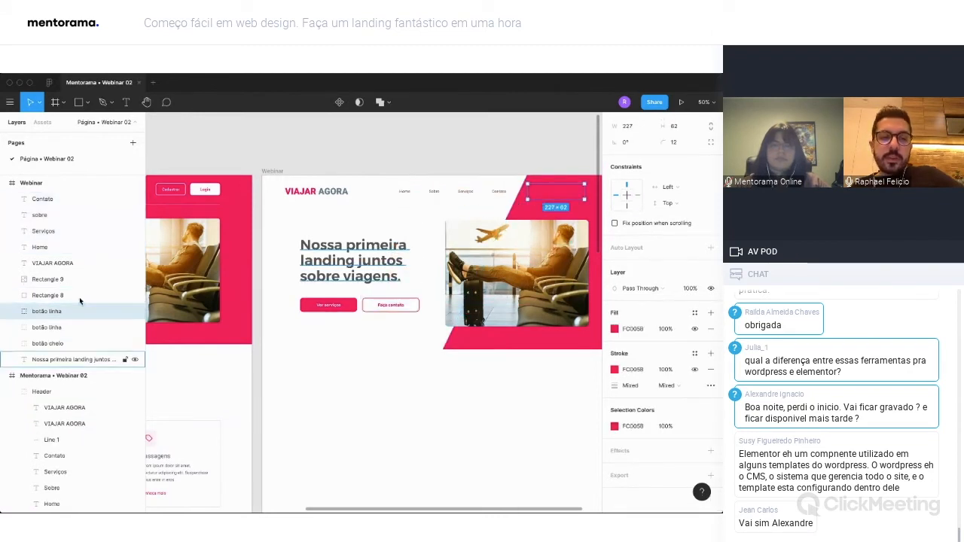
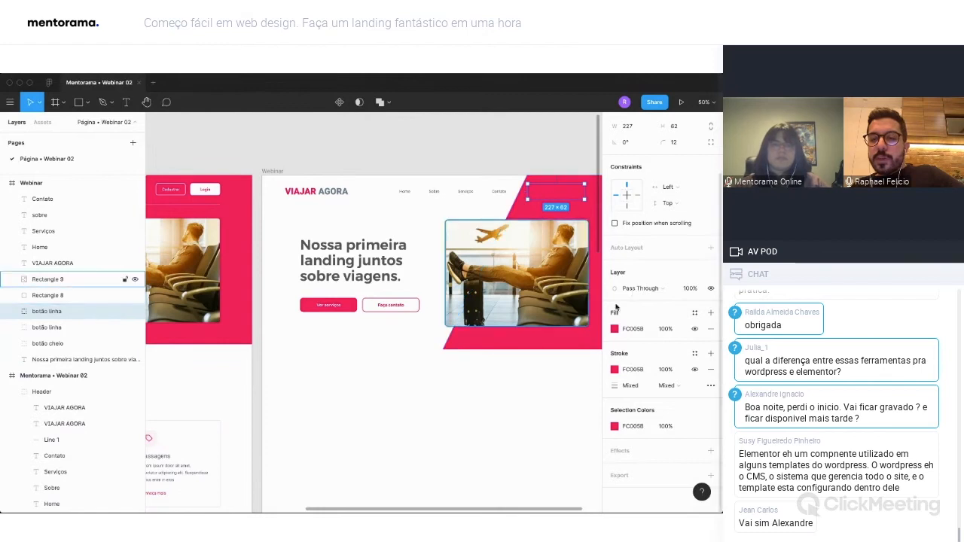
Set both the fill and the stroke color of the duplicated header button to FFFFFF.
{"action": "left_click", "coordinate": [615, 329]}
{"action": "left_click", "coordinate": [496, 465]}
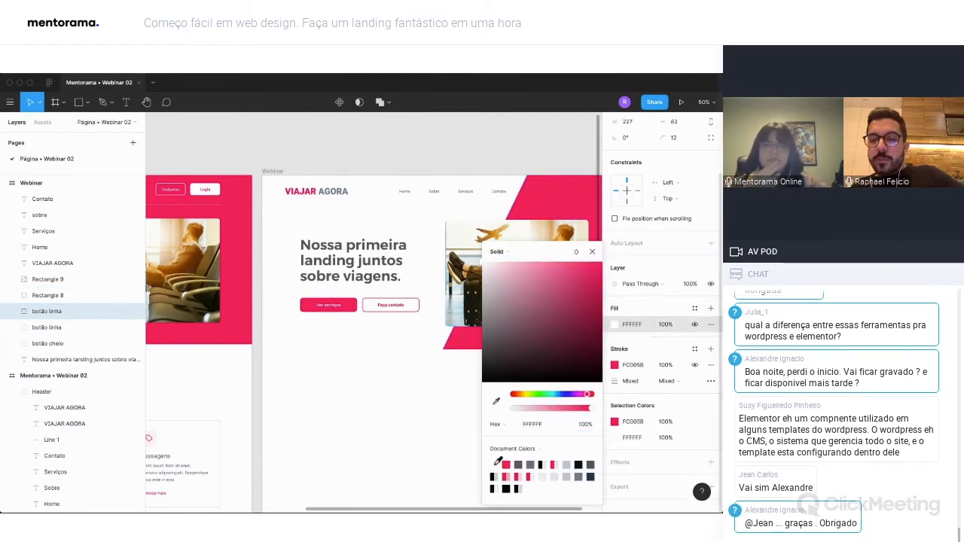
{"action": "left_click", "coordinate": [616, 367]}
{"action": "left_click", "coordinate": [616, 366]}
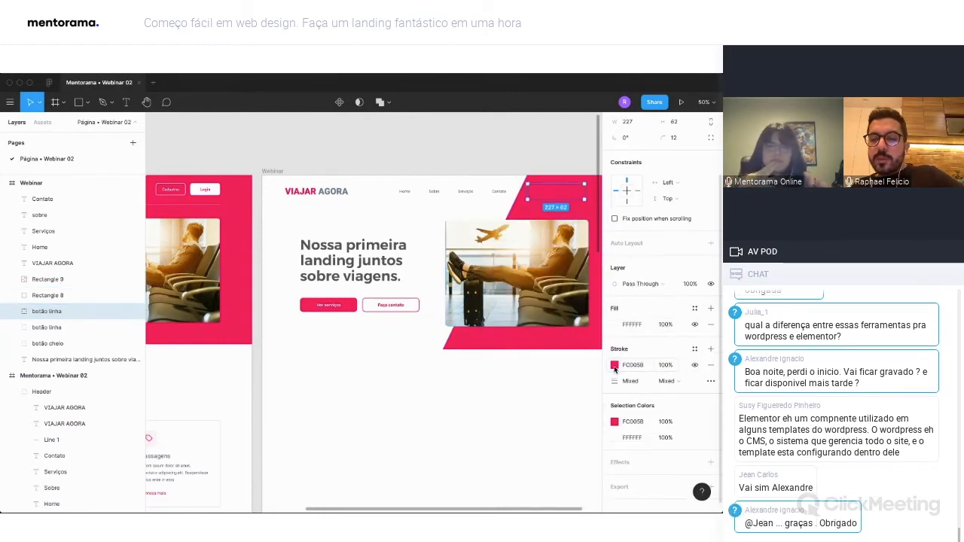
{"action": "left_click", "coordinate": [614, 366]}
{"action": "left_click", "coordinate": [495, 464]}
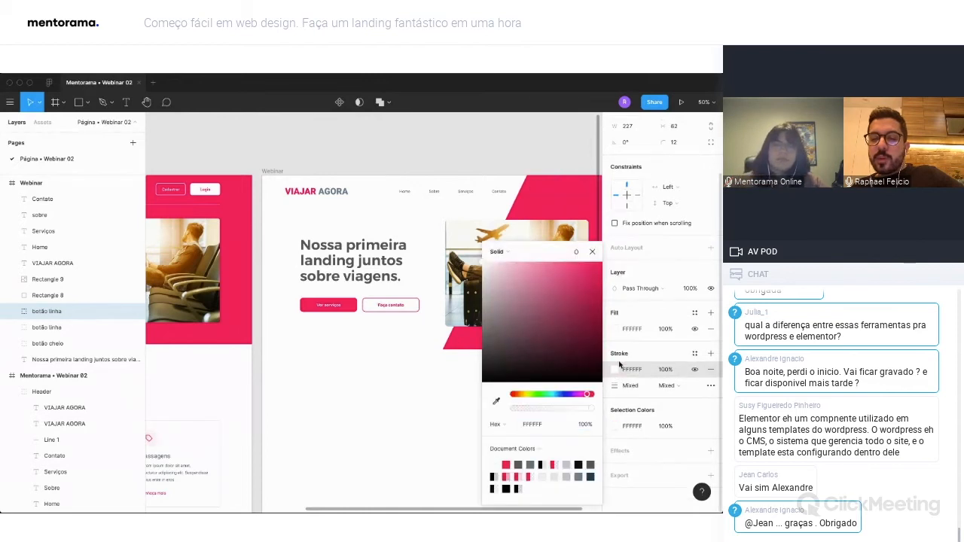
Move the slanted pink shape below all other layers in the Webinar frame.
{"action": "left_click", "coordinate": [570, 156]}
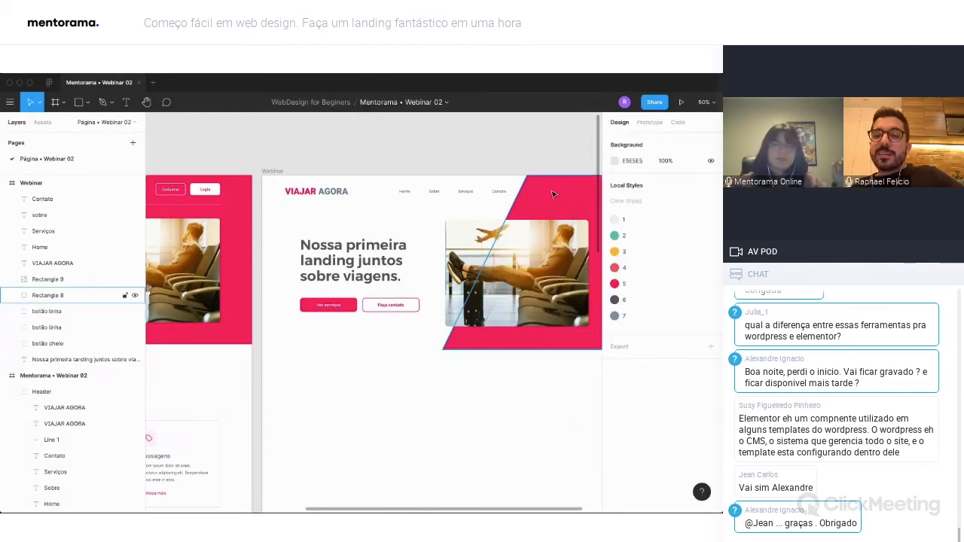
{"action": "left_click", "coordinate": [564, 208]}
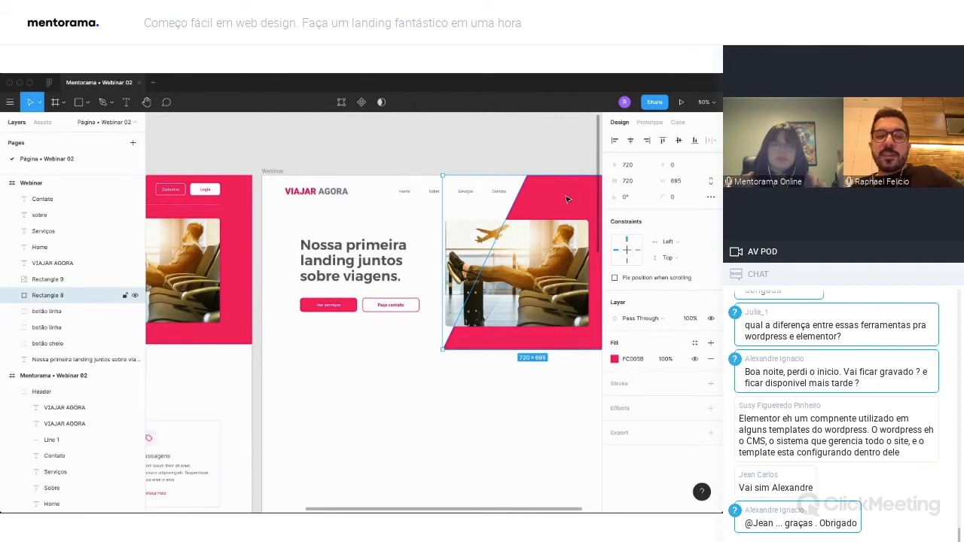
{"action": "left_click_drag", "start_coordinate": [57, 314], "coordinate": [55, 368]}
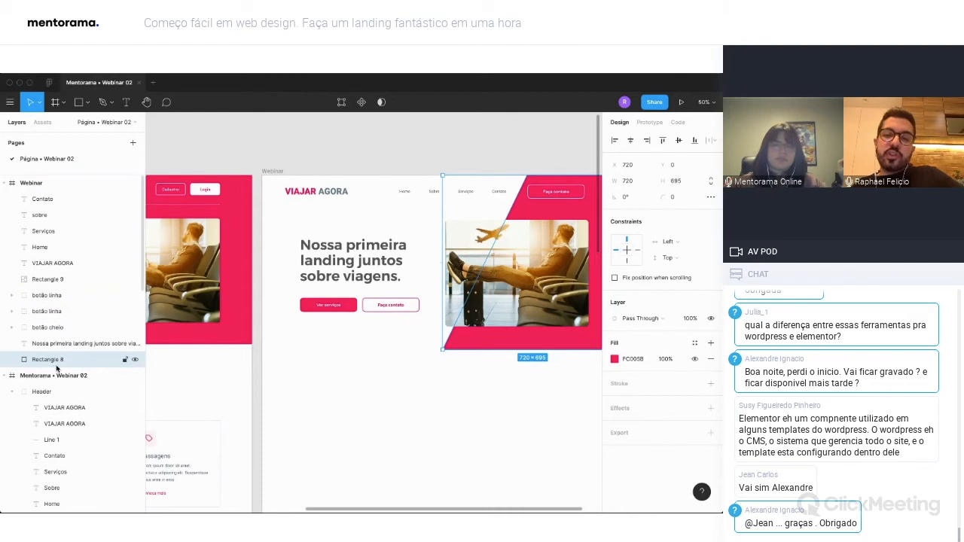
Change the label of the white outlined header button to "Cadastrar".
{"action": "scroll", "coordinate": [540, 219], "scroll_direction": "right", "scroll_amount": 2}
{"action": "double_click", "coordinate": [541, 194]}
{"action": "double_click", "coordinate": [541, 194]}
{"action": "type", "text": "Cadastrar"}
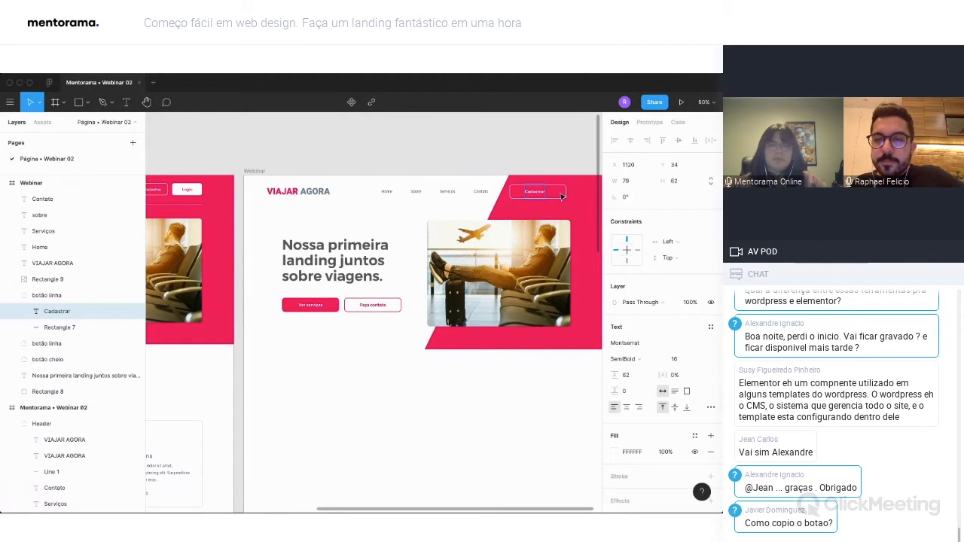
Narrow the Cadastrar button's outline to about 153 wide and center the label horizontally within it.
{"action": "double_click", "coordinate": [565, 194]}
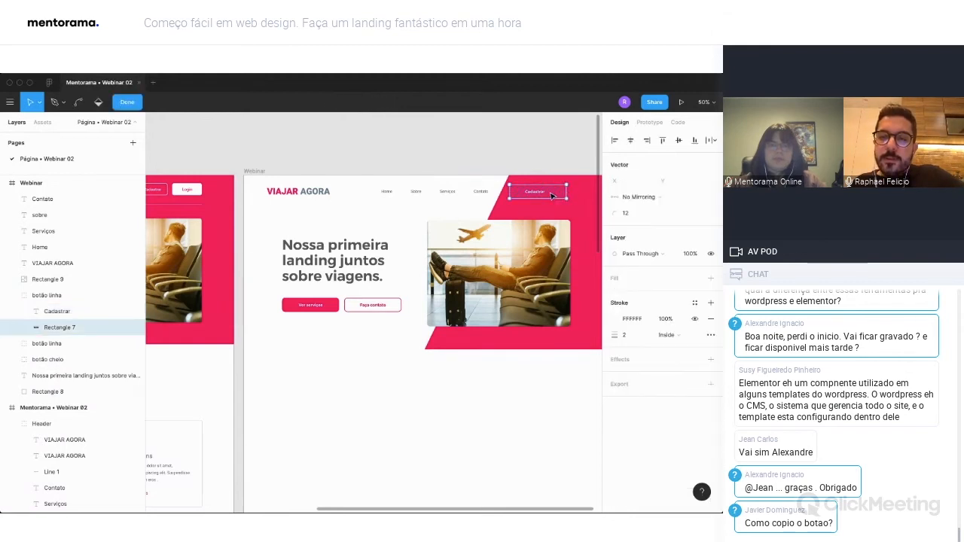
{"action": "key", "text": "Escape"}
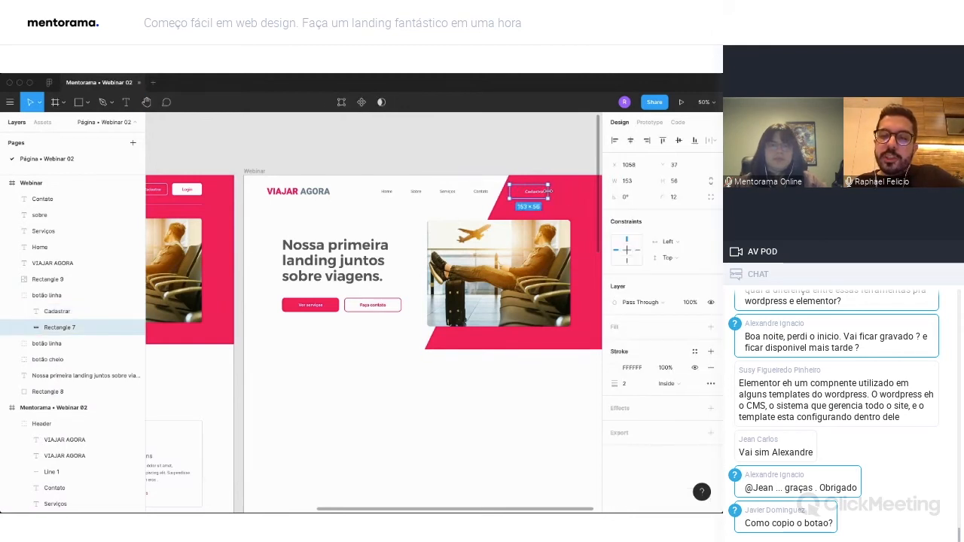
{"action": "left_click", "coordinate": [541, 194], "text": "shift"}
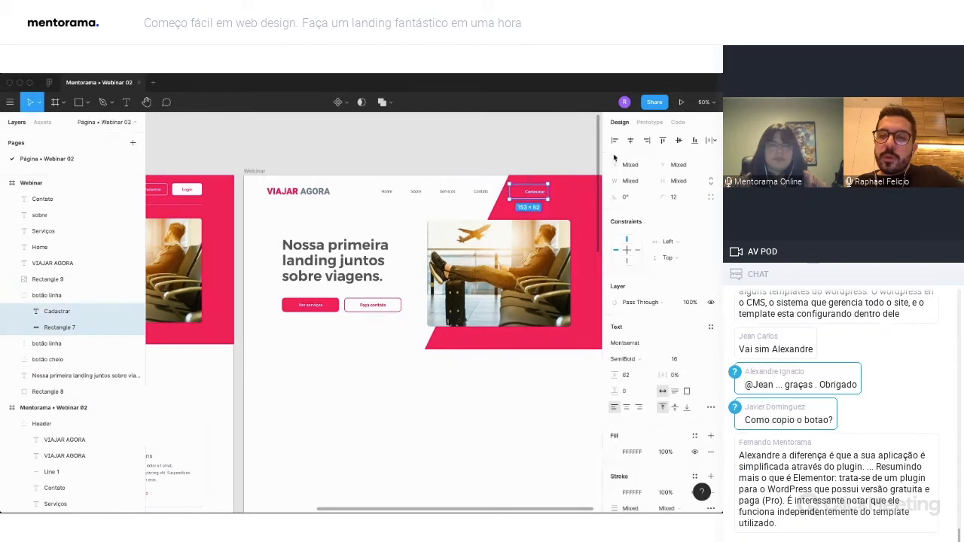
{"action": "left_click", "coordinate": [630, 141]}
{"action": "left_click", "coordinate": [577, 154]}
{"action": "left_click", "coordinate": [547, 197]}
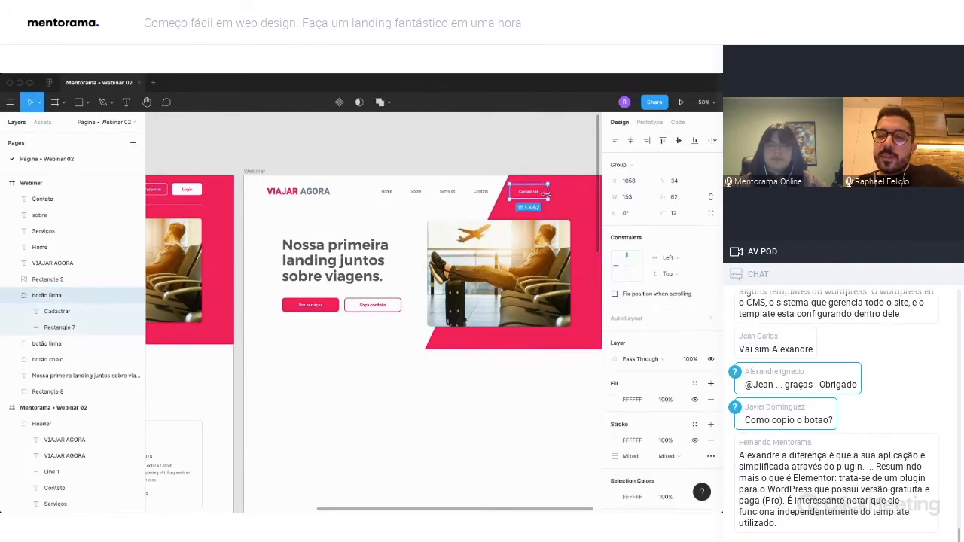
Set the Cadastrar button's width to 150 and widen its label box to about 108 with centered text.
{"action": "left_click", "coordinate": [640, 201]}
{"action": "type", "text": "150"}
{"action": "key", "text": "Return"}
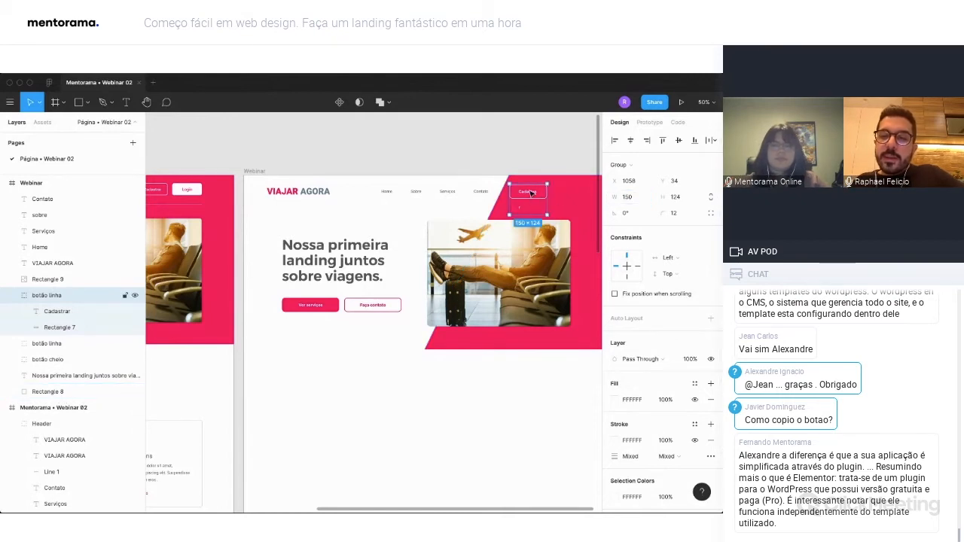
{"action": "double_click", "coordinate": [531, 193]}
{"action": "left_click_drag", "start_coordinate": [514, 196], "coordinate": [514, 196]}
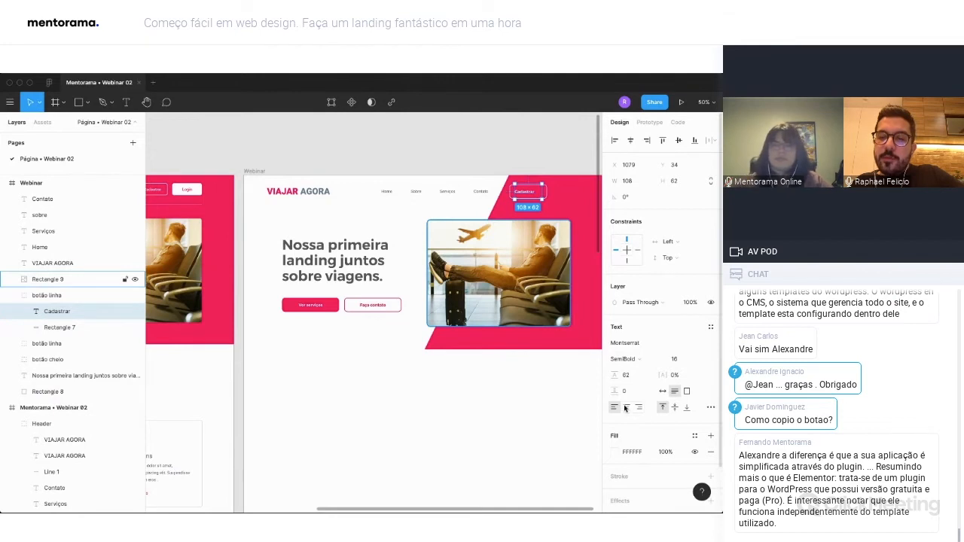
{"action": "left_click", "coordinate": [625, 408]}
{"action": "left_click", "coordinate": [548, 191], "text": "shift"}
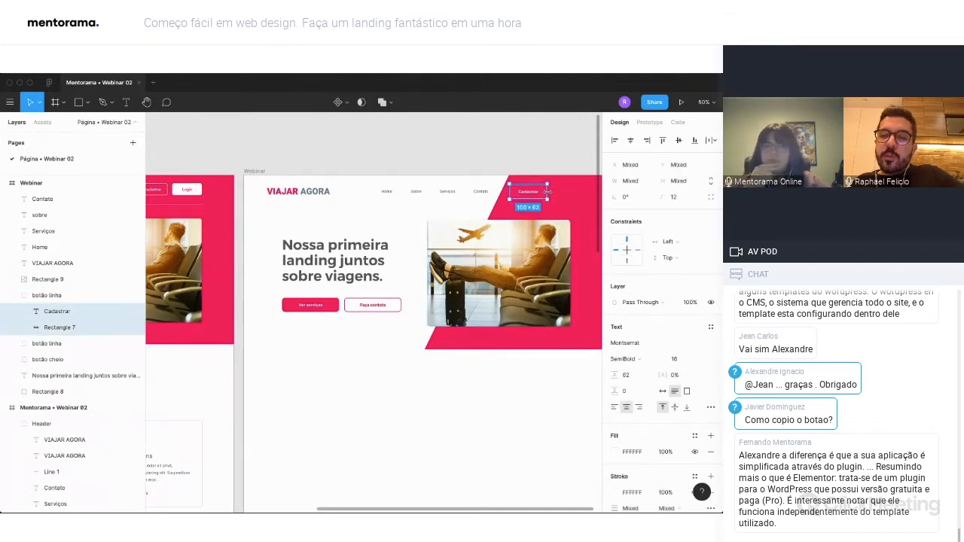
Shift the Cadastrar button right to X 1077 and duplicate it beside itself with its outline at X 1247.
{"action": "scroll", "coordinate": [536, 156], "scroll_direction": "right", "scroll_amount": 2}
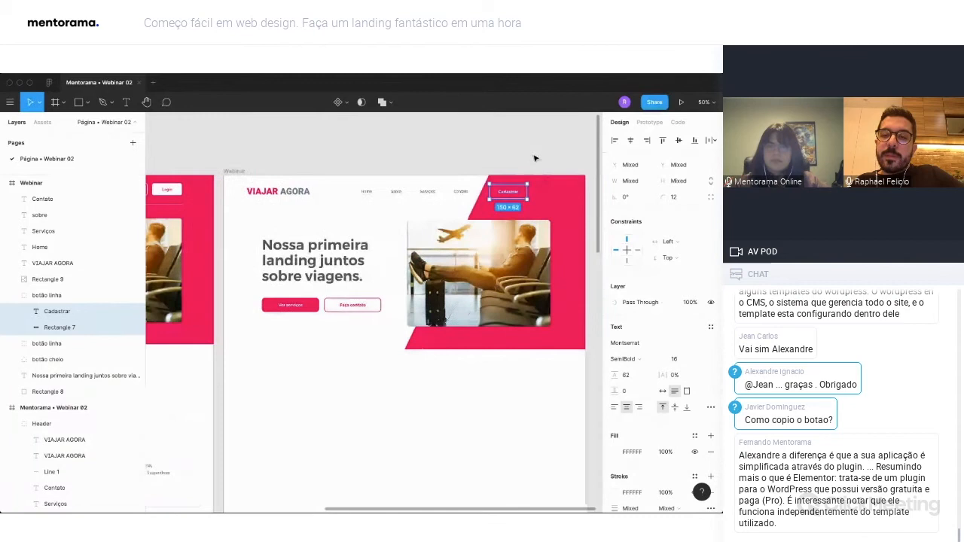
{"action": "scroll", "coordinate": [432, 311], "scroll_direction": "left", "scroll_amount": 5}
{"action": "scroll", "coordinate": [432, 311], "scroll_direction": "right", "scroll_amount": 5}
{"action": "left_click_drag", "start_coordinate": [506, 194], "coordinate": [542, 194]}
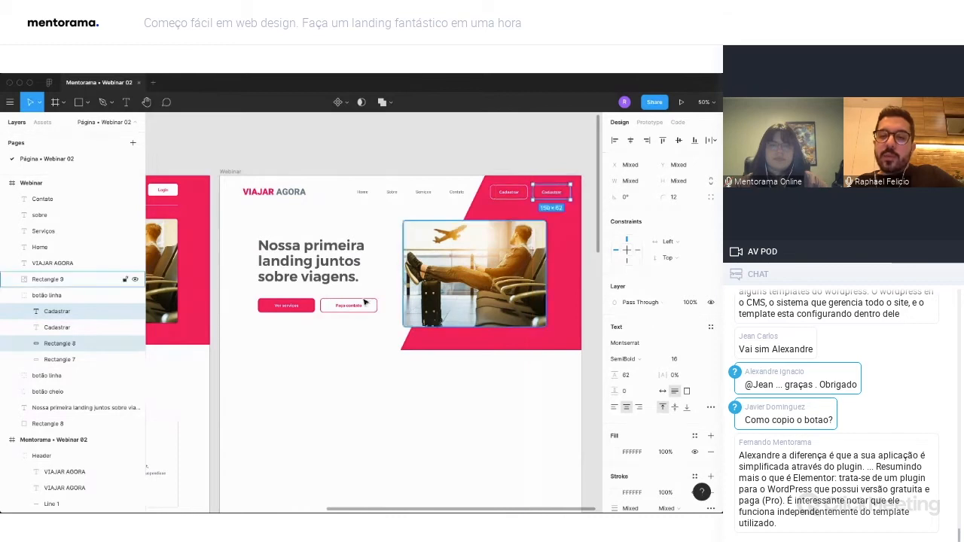
Change the second header button's label to "Login" and set its text color to FC005B.
{"action": "left_click", "coordinate": [551, 192]}
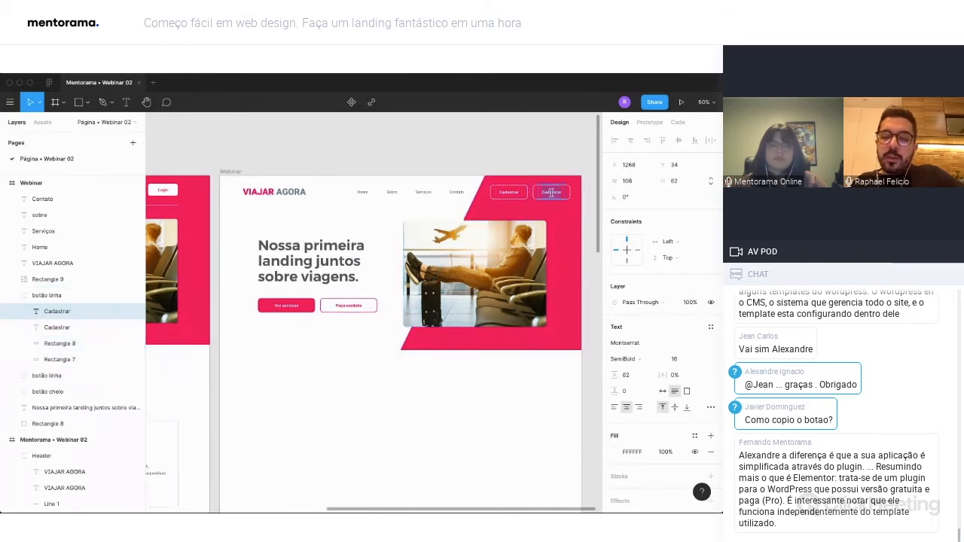
{"action": "key", "text": "Escape"}
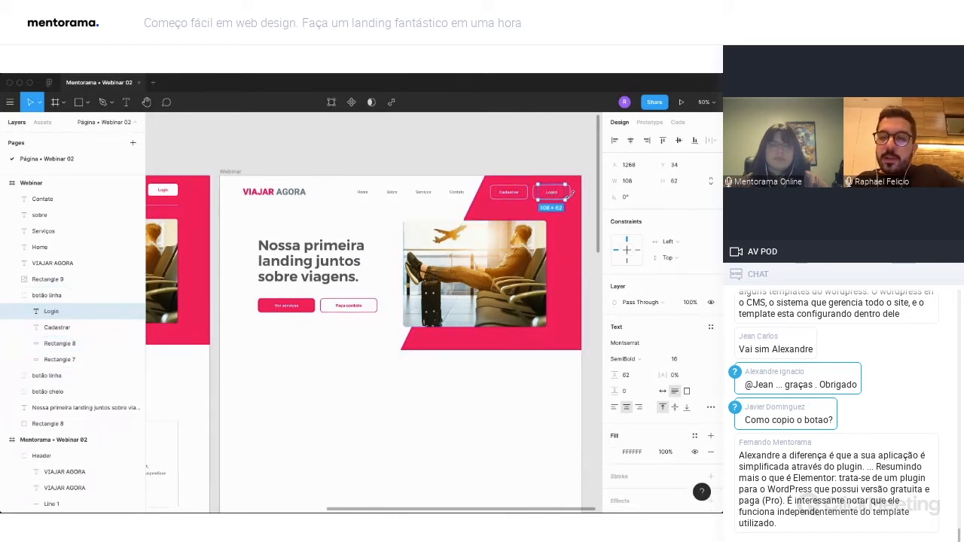
{"action": "left_click", "coordinate": [614, 452]}
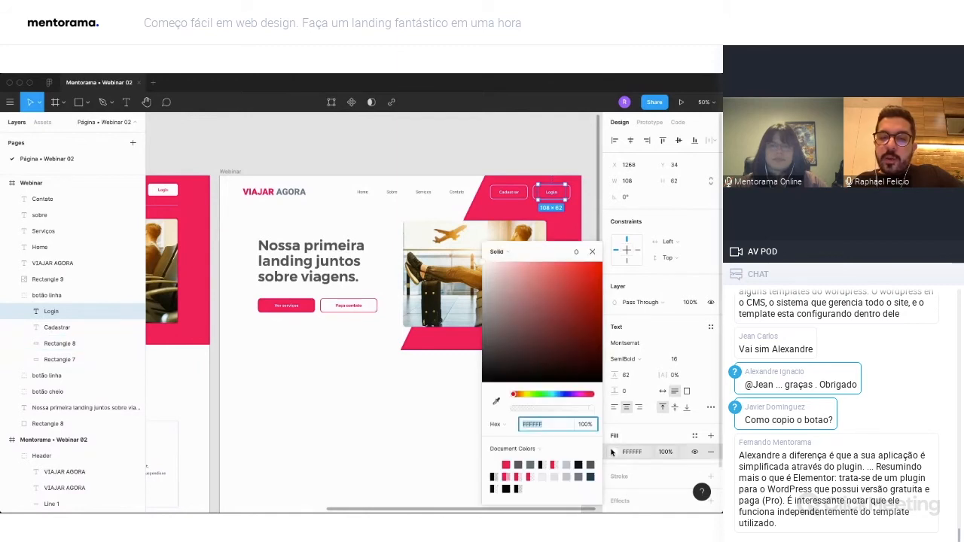
{"action": "left_click", "coordinate": [506, 463]}
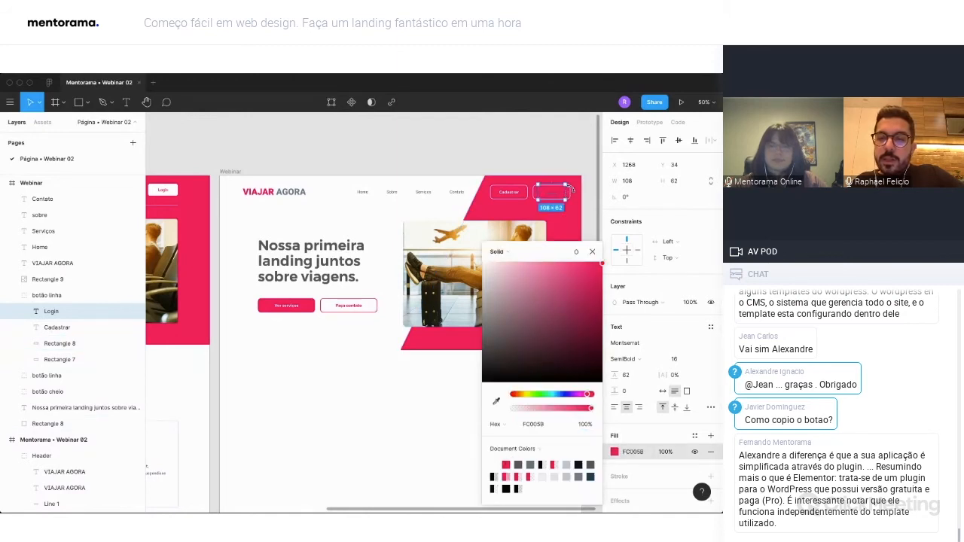
Add a solid FFFFFF fill to the rectangle of the Login button.
{"action": "left_click", "coordinate": [580, 192]}
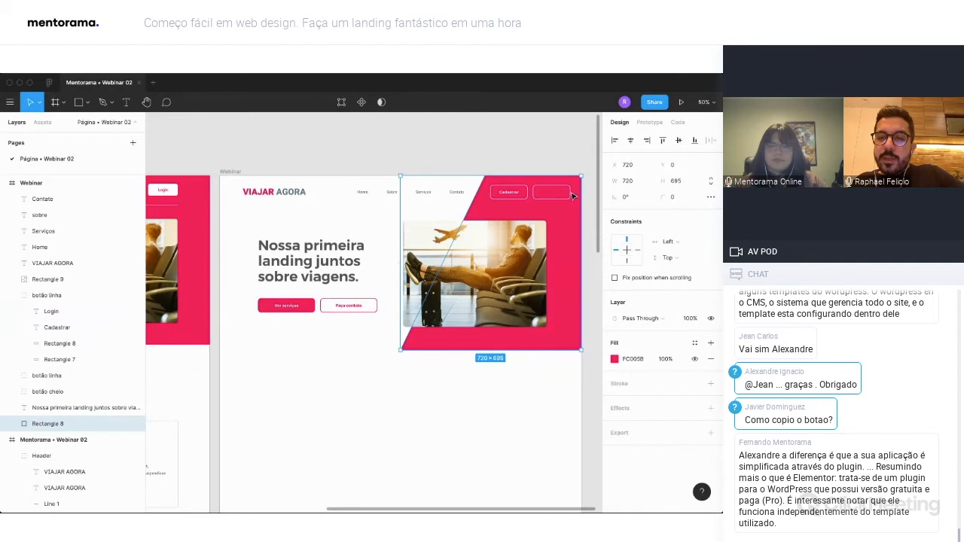
{"action": "left_click", "coordinate": [570, 191]}
{"action": "scroll", "coordinate": [570, 194], "scroll_direction": "up", "scroll_amount": 5}
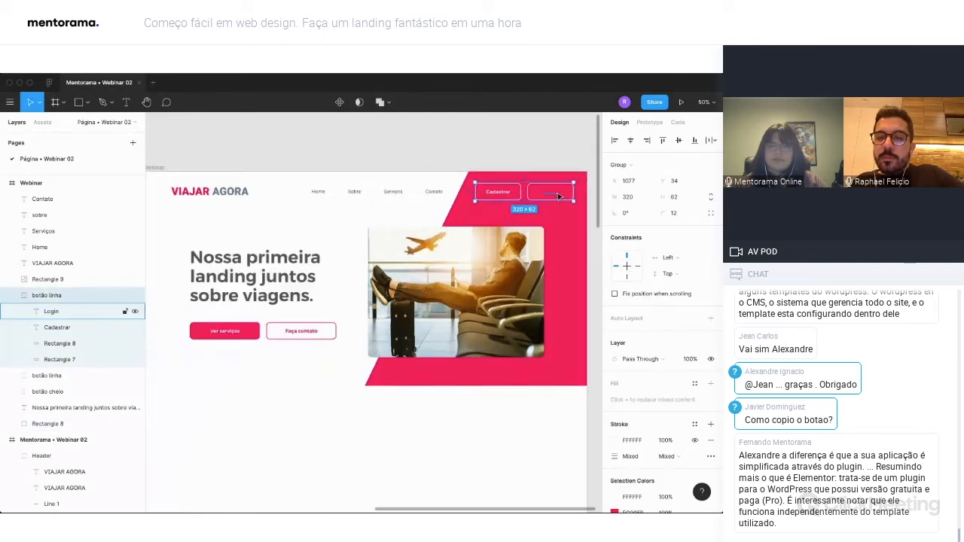
{"action": "double_click", "coordinate": [512, 199]}
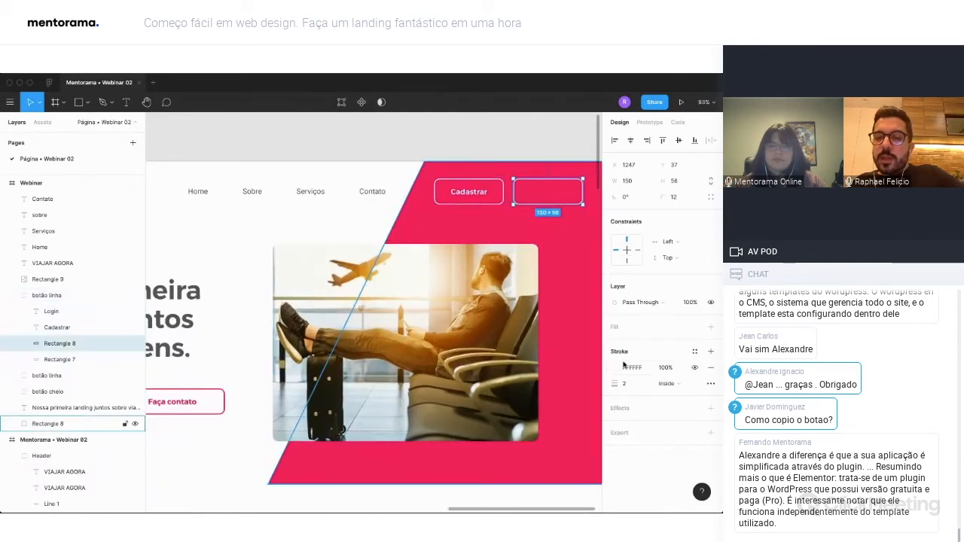
{"action": "left_click", "coordinate": [710, 327]}
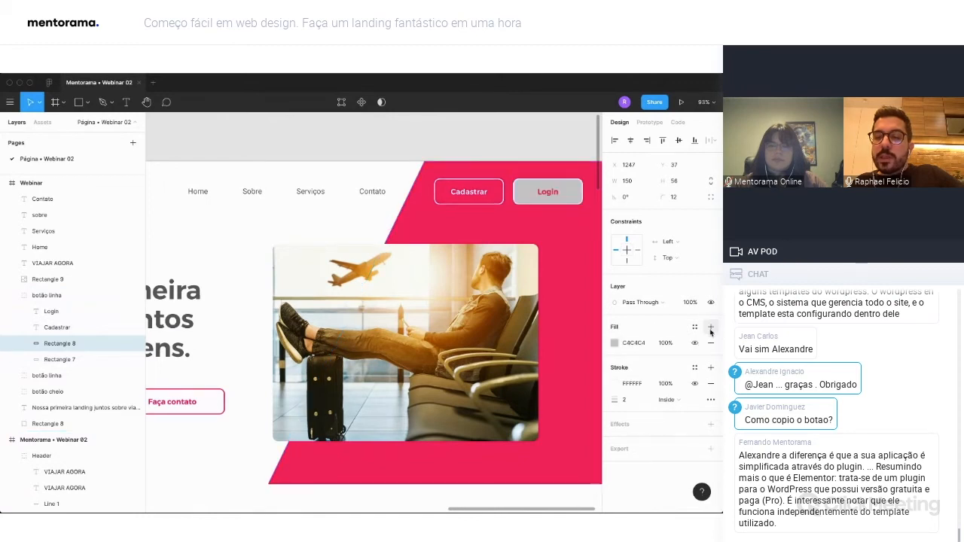
{"action": "left_click", "coordinate": [614, 343]}
{"action": "left_click", "coordinate": [499, 461]}
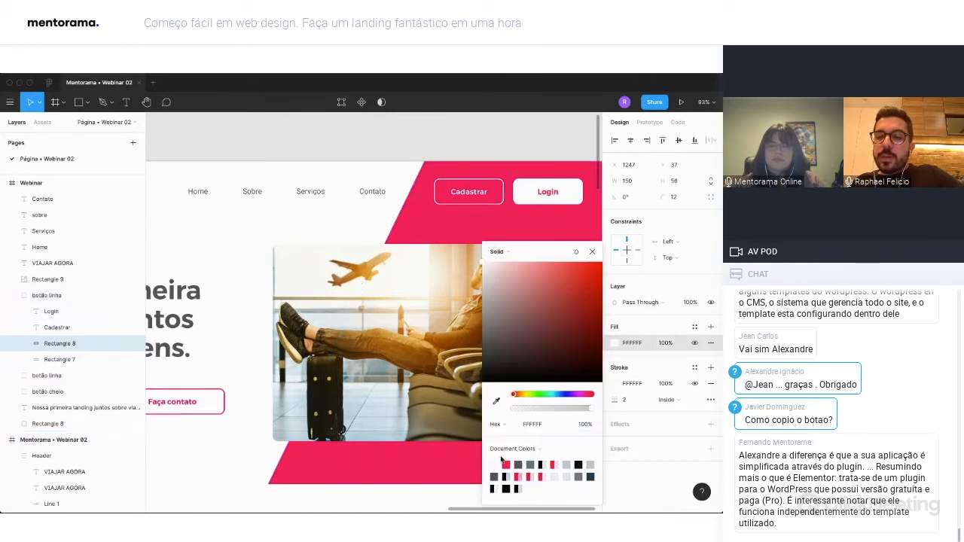
{"action": "left_click", "coordinate": [593, 252]}
{"action": "scroll", "coordinate": [534, 341], "scroll_direction": "down", "scroll_amount": 5}
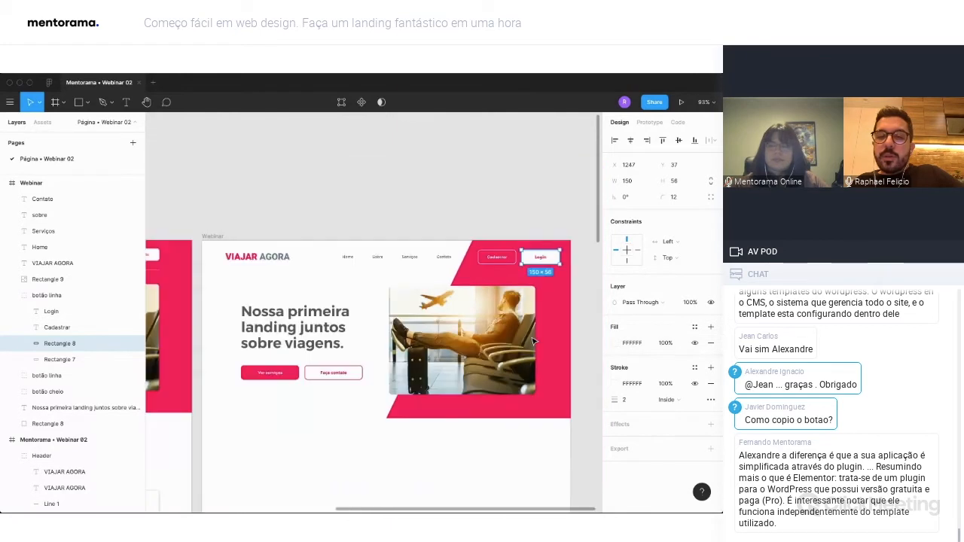
{"action": "scroll", "coordinate": [534, 341], "scroll_direction": "down", "scroll_amount": 2}
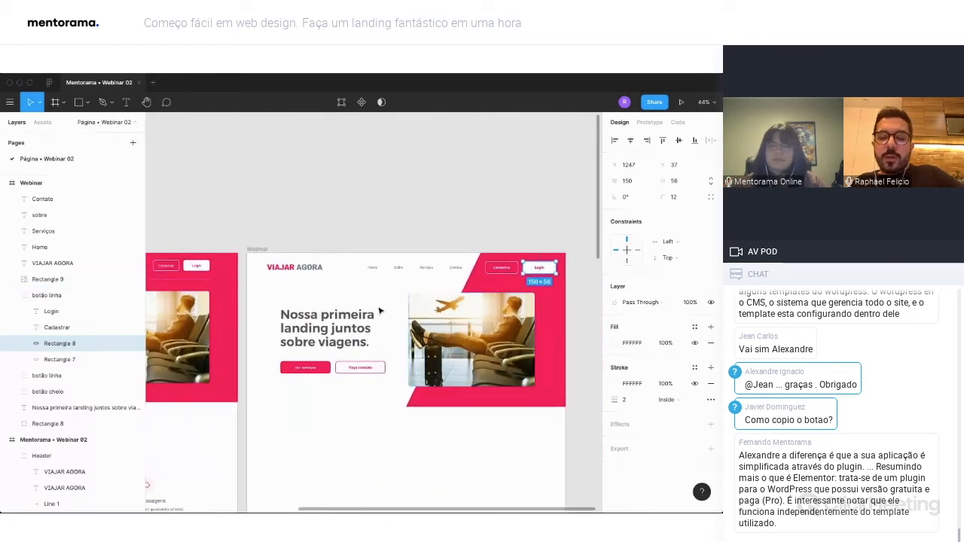
{"action": "key", "text": "Escape"}
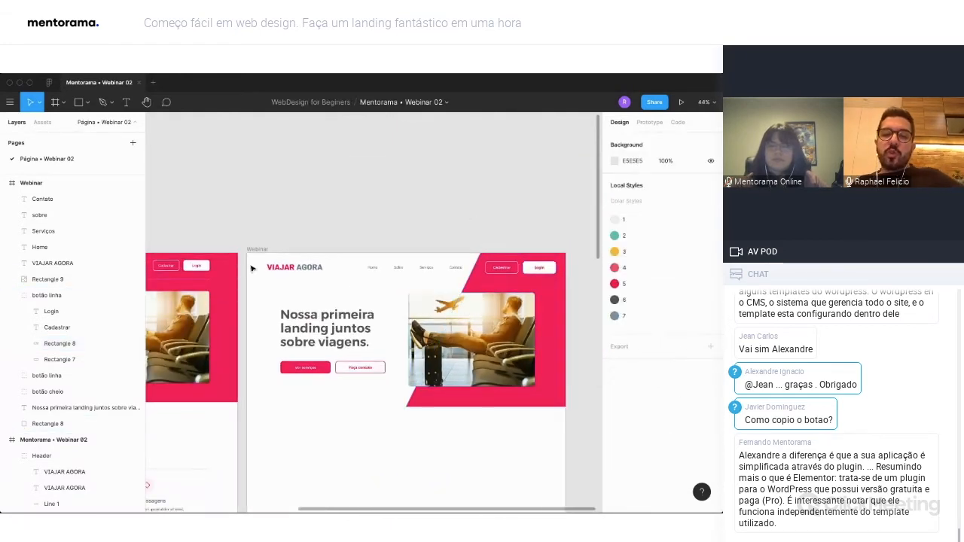
Show the layout grids, toggling the Webinar frame's 12-column grid off and back on.
{"action": "key", "text": "shift+g"}
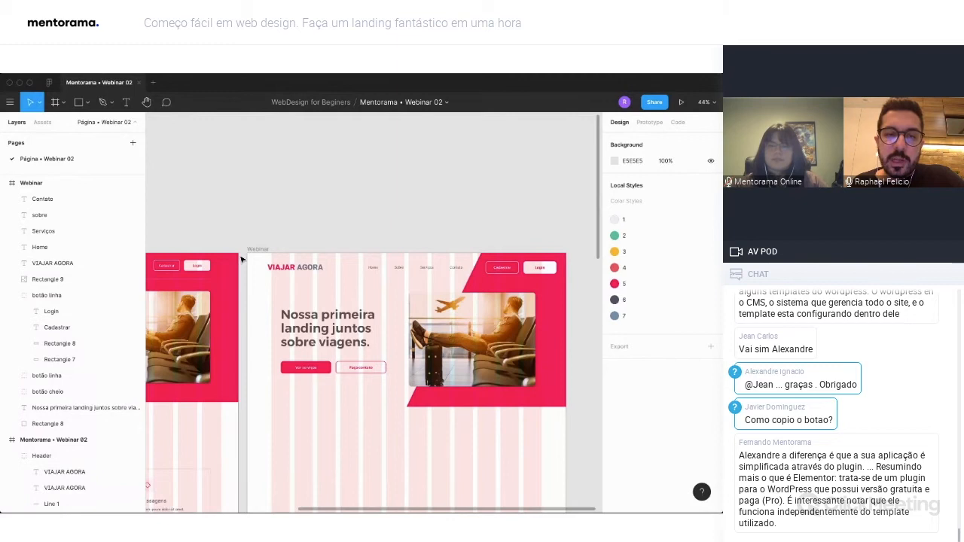
{"action": "left_click", "coordinate": [283, 250]}
{"action": "left_click", "coordinate": [694, 296]}
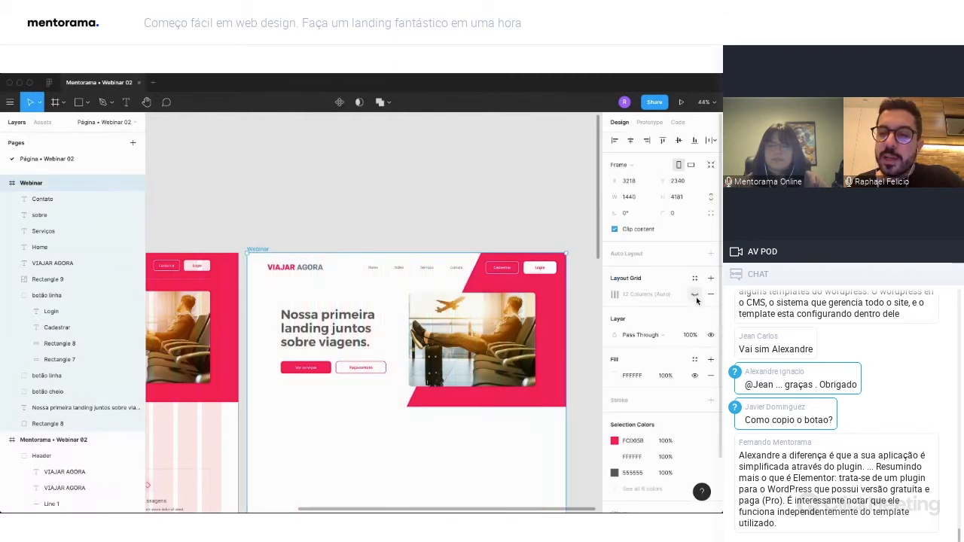
{"action": "left_click", "coordinate": [694, 298]}
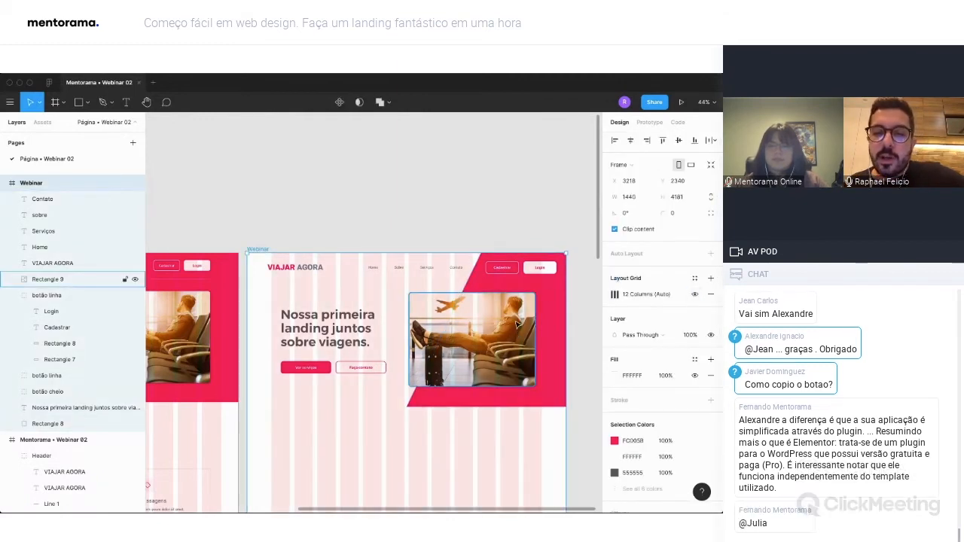
Move the VIAJAR AGORA logo in the Webinar header left to X 46, outside the first grid column.
{"action": "left_click", "coordinate": [314, 266]}
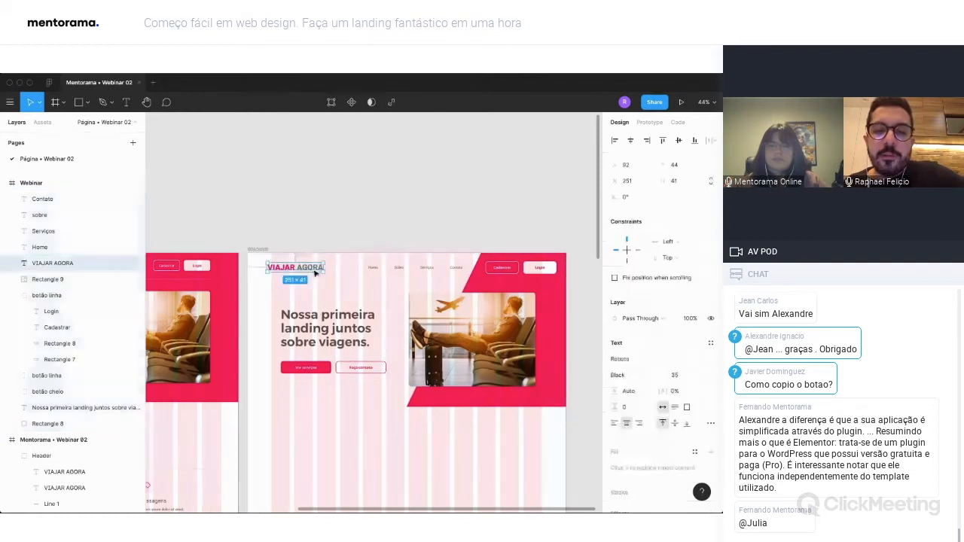
{"action": "left_click_drag", "start_coordinate": [314, 267], "coordinate": [310, 272]}
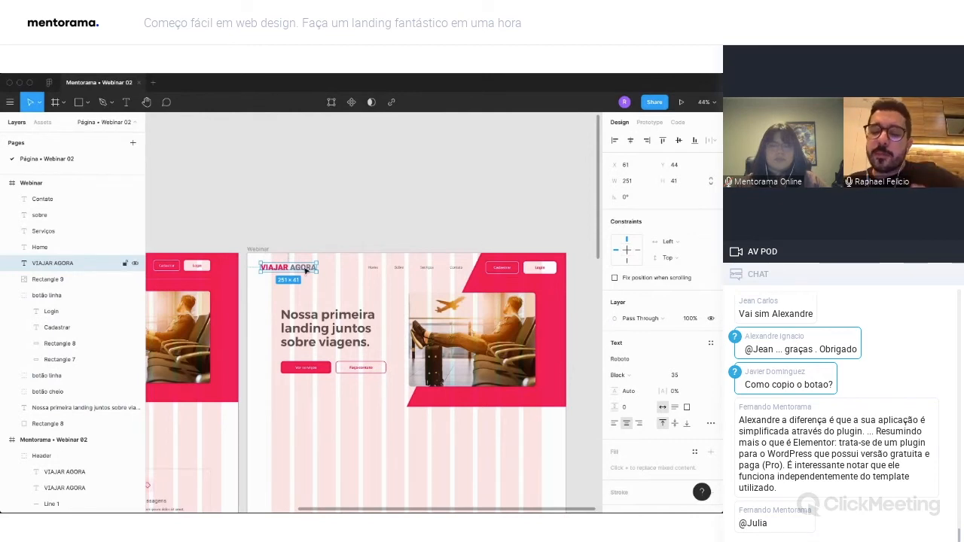
{"action": "key", "text": "Left"}
{"action": "key", "text": "Left"}
{"action": "key", "text": "Left"}
{"action": "key", "text": "Left"}
{"action": "key", "text": "Left"}
{"action": "key", "text": "Left"}
{"action": "key", "text": "Left"}
{"action": "key", "text": "Left"}
{"action": "key", "text": "Left"}
{"action": "key", "text": "Left"}
{"action": "key", "text": "Left"}
{"action": "key", "text": "Left"}
{"action": "key", "text": "Left"}
{"action": "key", "text": "Left"}
{"action": "key", "text": "Left"}
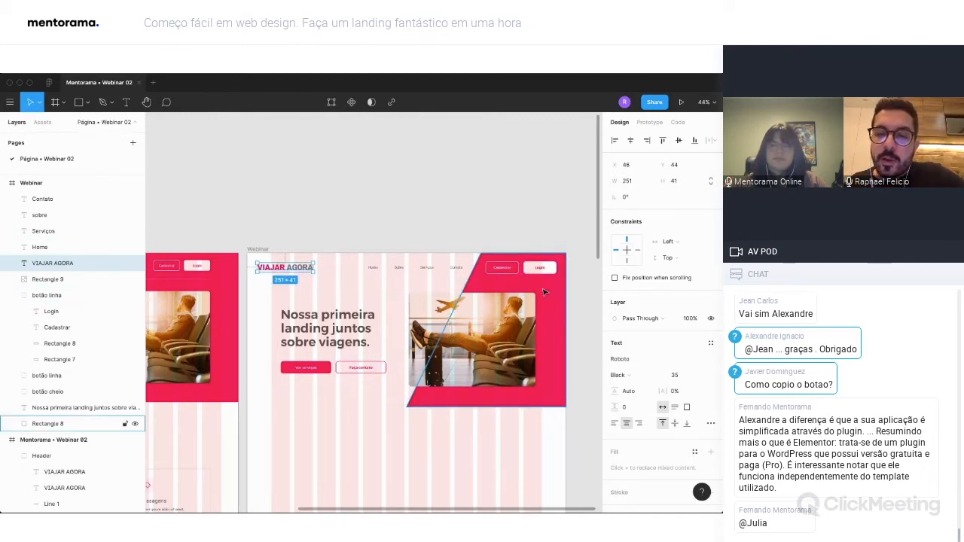
{"action": "left_click", "coordinate": [528, 316]}
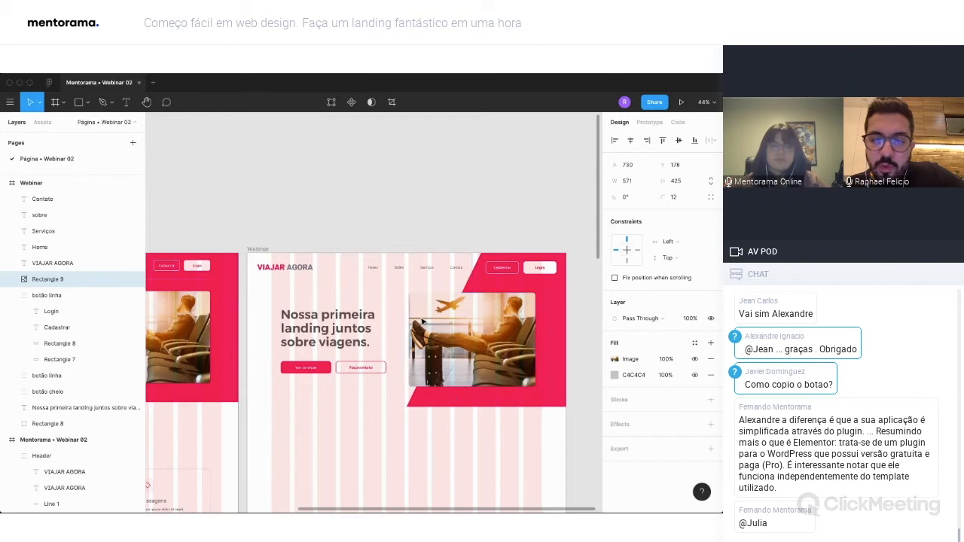
Widen the banner photo to 600 and shift the headline with its two buttons left to the column grid's edge.
{"action": "left_click_drag", "start_coordinate": [535, 325], "coordinate": [540, 326]}
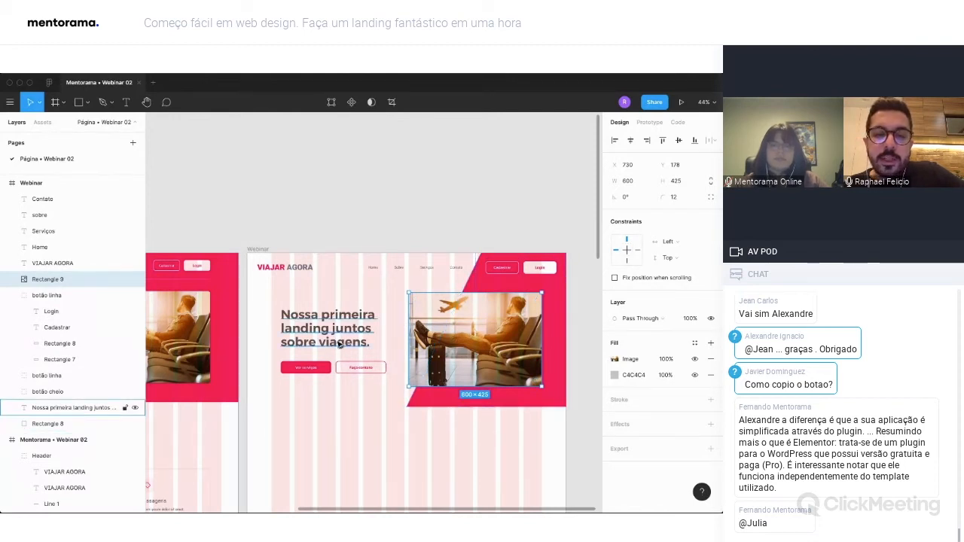
{"action": "left_click", "coordinate": [339, 343]}
{"action": "left_click_drag", "start_coordinate": [256, 319], "coordinate": [360, 381]}
{"action": "left_click_drag", "start_coordinate": [347, 341], "coordinate": [344, 341]}
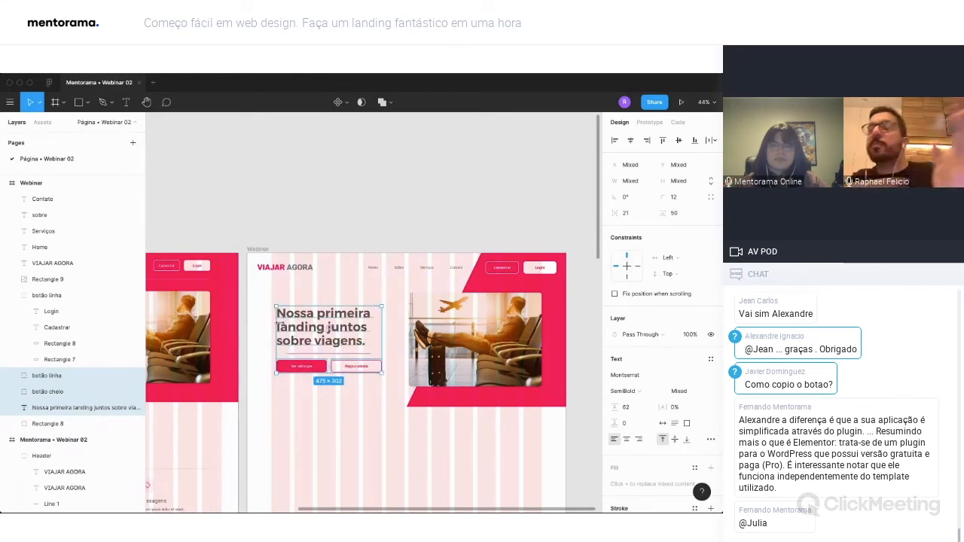
Hide the layout grids on the canvas and check the Webinar banner without them.
{"action": "left_click", "coordinate": [415, 211]}
{"action": "scroll", "coordinate": [416, 219], "scroll_direction": "down", "scroll_amount": 2}
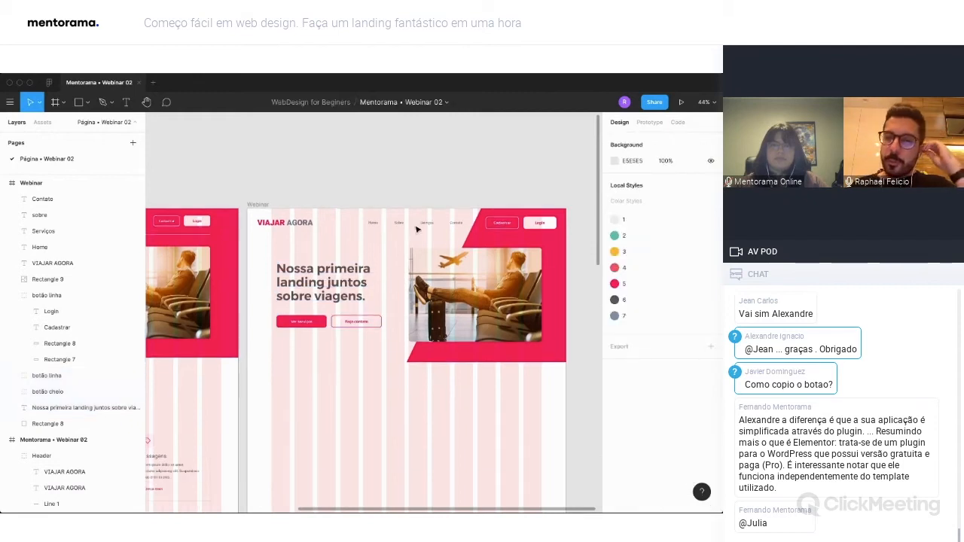
{"action": "scroll", "coordinate": [416, 230], "scroll_direction": "down", "scroll_amount": 4}
{"action": "scroll", "coordinate": [437, 226], "scroll_direction": "left", "scroll_amount": 8}
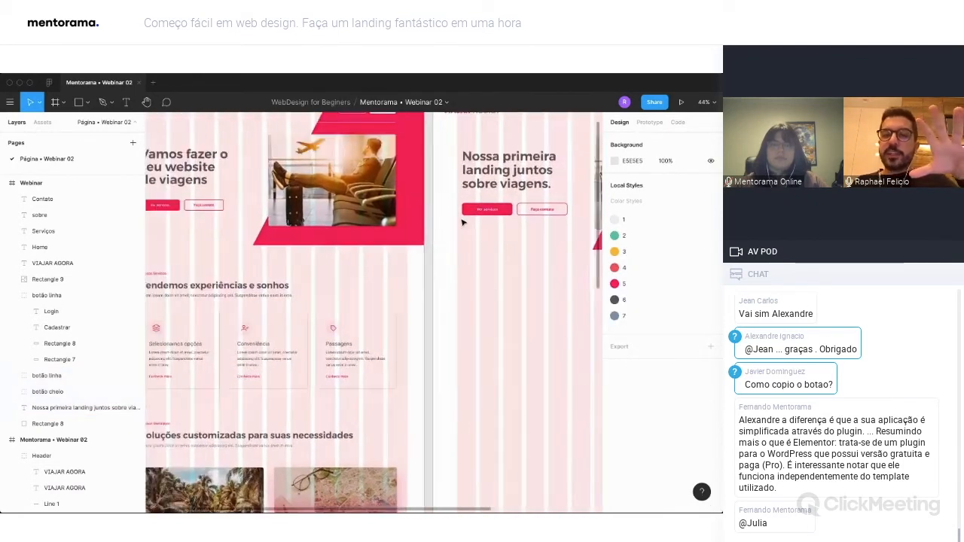
{"action": "scroll", "coordinate": [462, 222], "scroll_direction": "right", "scroll_amount": 4}
{"action": "key", "text": "ctrl+g"}
{"action": "scroll", "coordinate": [463, 223], "scroll_direction": "right", "scroll_amount": 5}
{"action": "scroll", "coordinate": [464, 225], "scroll_direction": "up", "scroll_amount": 2}
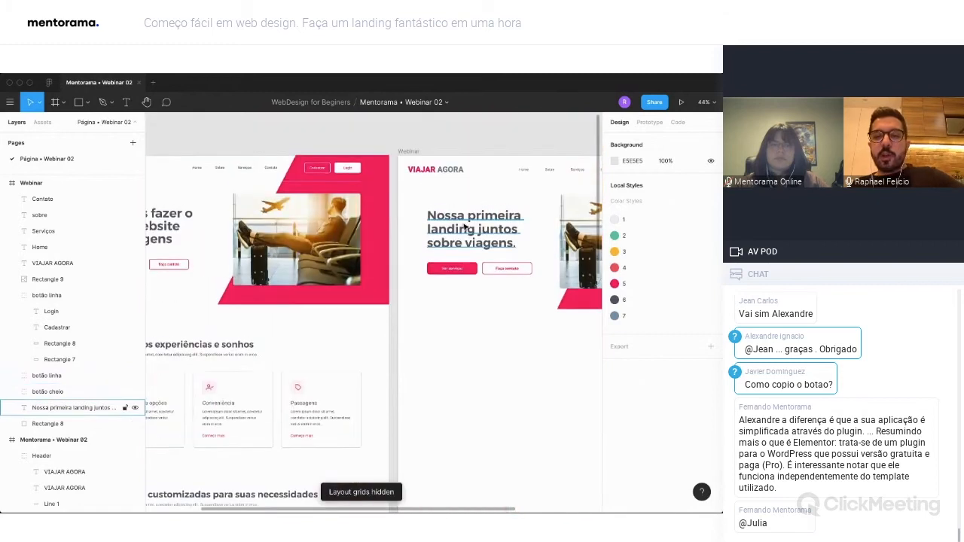
{"action": "scroll", "coordinate": [465, 224], "scroll_direction": "right", "scroll_amount": 5}
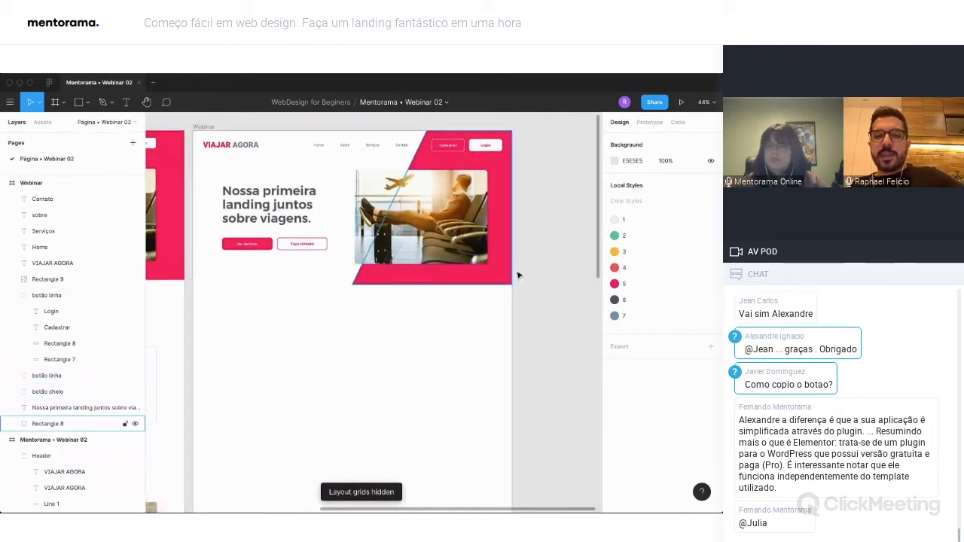
Group the header's logo, navigation links and Cadastrar/Login buttons, excluding the pink background shape, and name the group "Menu".
{"action": "left_click_drag", "start_coordinate": [519, 150], "coordinate": [223, 148]}
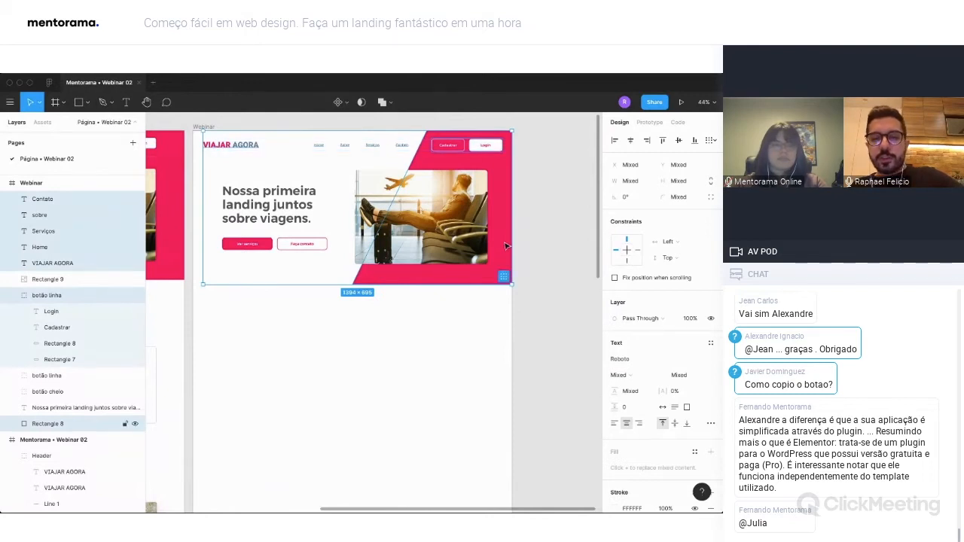
{"action": "left_click", "coordinate": [506, 244], "text": "shift"}
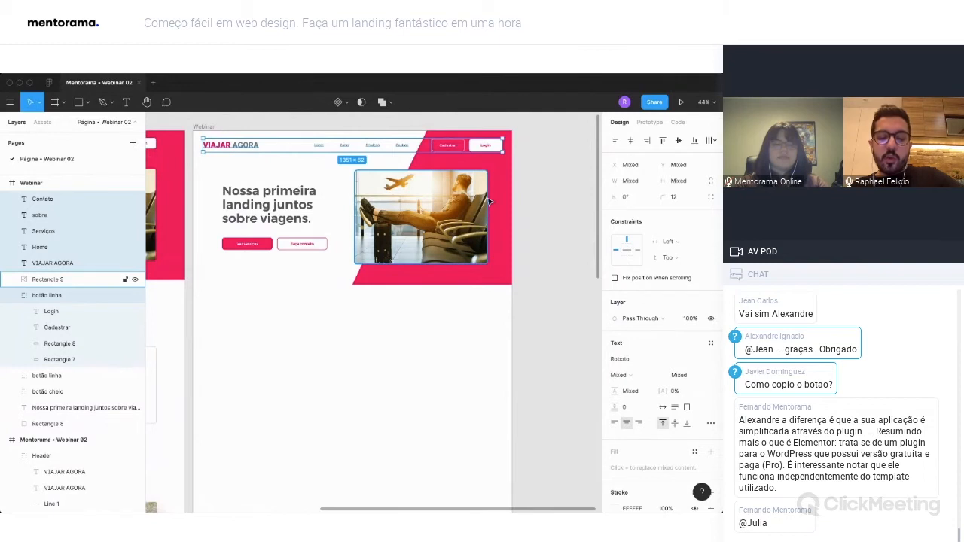
{"action": "key", "text": "ctrl+g"}
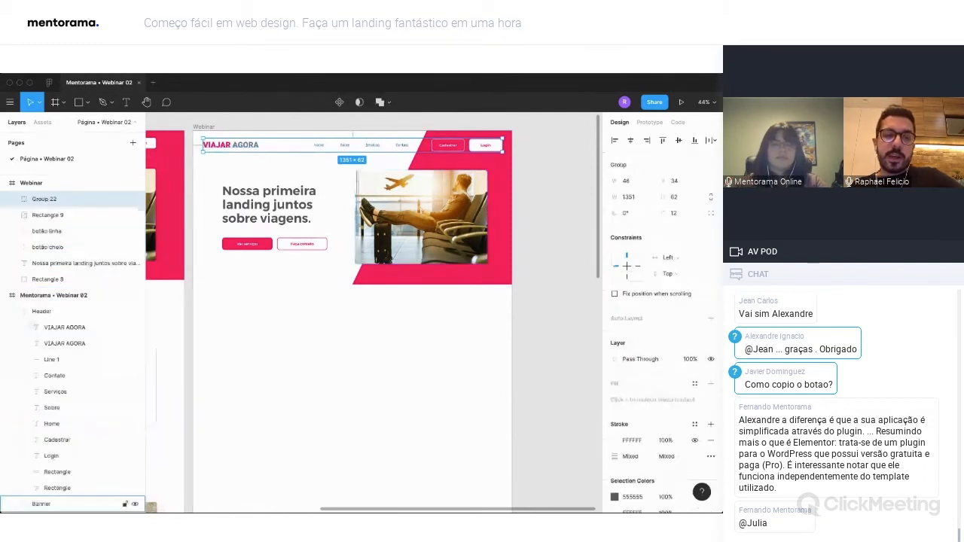
{"action": "double_click", "coordinate": [45, 199]}
{"action": "type", "text": "Menu"}
{"action": "key", "text": "Return"}
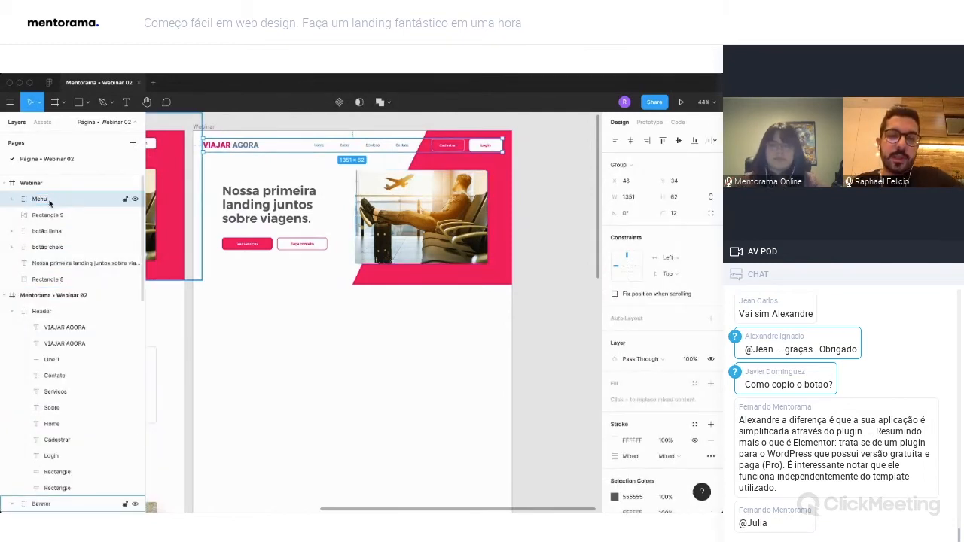
Group all the banner elements together with the Menu group, name the new group "Banner + Menu", and collapse the reference frame's layers.
{"action": "left_click_drag", "start_coordinate": [545, 289], "coordinate": [203, 132]}
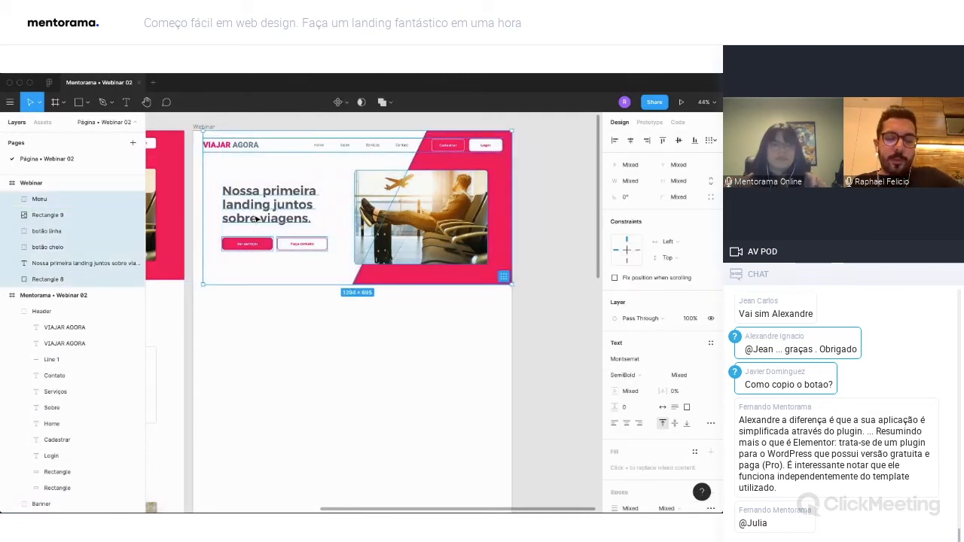
{"action": "key", "text": "ctrl+g"}
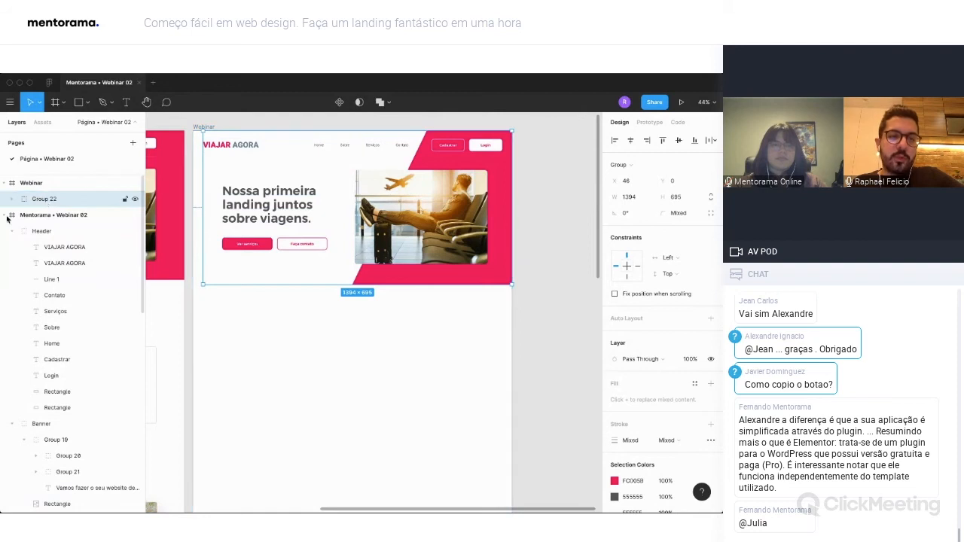
{"action": "left_click", "coordinate": [4, 216]}
{"action": "double_click", "coordinate": [44, 198]}
{"action": "type", "text": "Banner"}
{"action": "key", "text": "Return"}
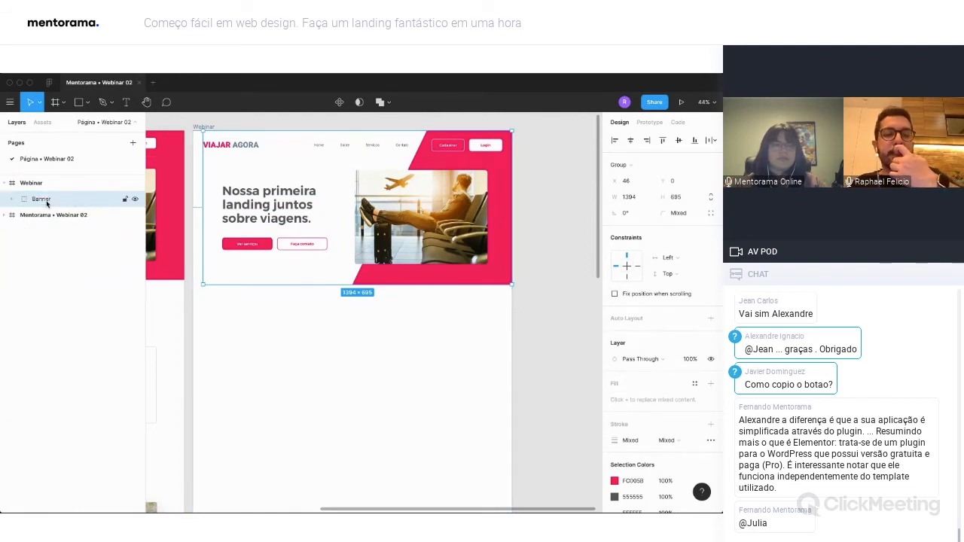
{"action": "double_click", "coordinate": [44, 198]}
{"action": "type", "text": "+ Menu"}
{"action": "key", "text": "Return"}
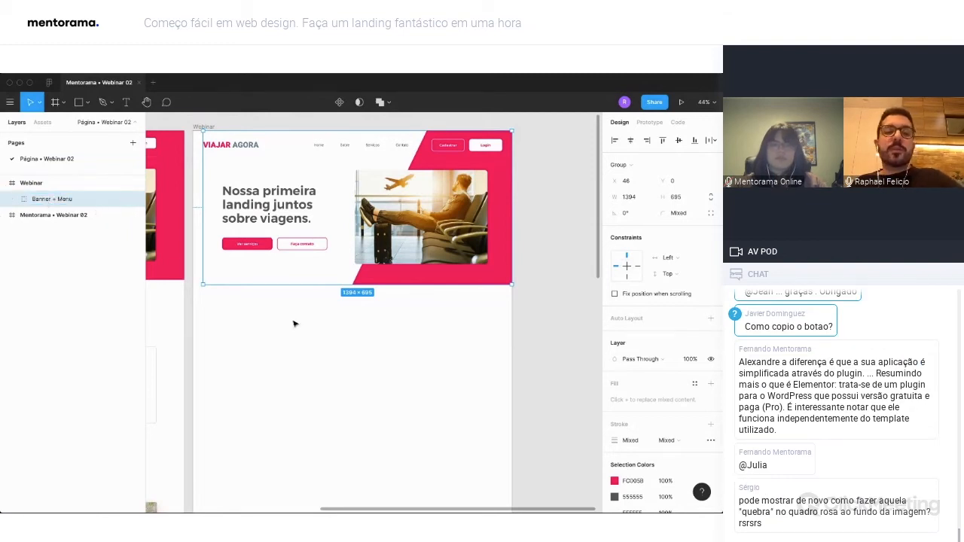
Examine the services section below the banner in the finished page beside the empty area of the Webinar frame.
{"action": "scroll", "coordinate": [379, 361], "scroll_direction": "left", "scroll_amount": 1}
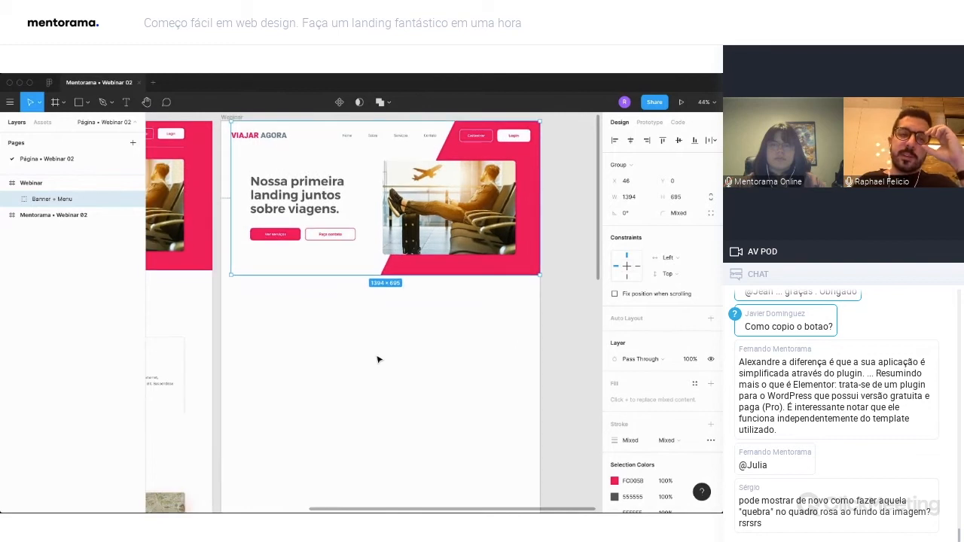
{"action": "left_click", "coordinate": [317, 309]}
{"action": "scroll", "coordinate": [315, 259], "scroll_direction": "left", "scroll_amount": 1}
{"action": "scroll", "coordinate": [315, 259], "scroll_direction": "down", "scroll_amount": 1}
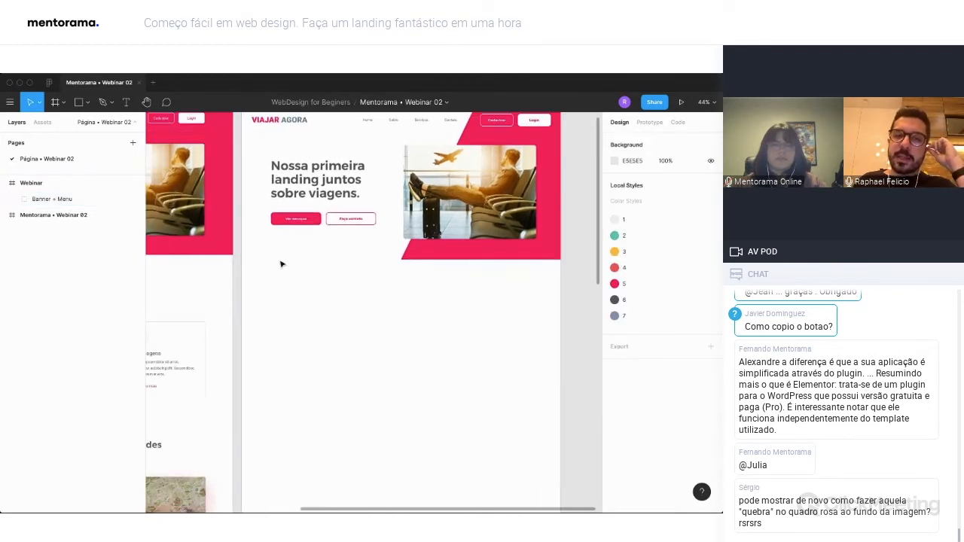
{"action": "scroll", "coordinate": [328, 319], "scroll_direction": "down", "scroll_amount": 3}
{"action": "scroll", "coordinate": [329, 320], "scroll_direction": "left", "scroll_amount": 2}
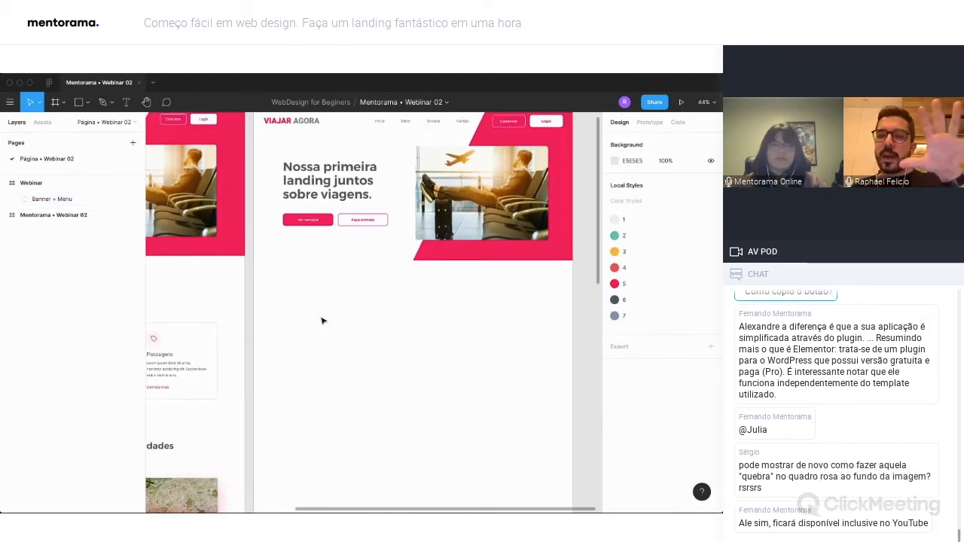
{"action": "scroll", "coordinate": [275, 304], "scroll_direction": "left", "scroll_amount": 7}
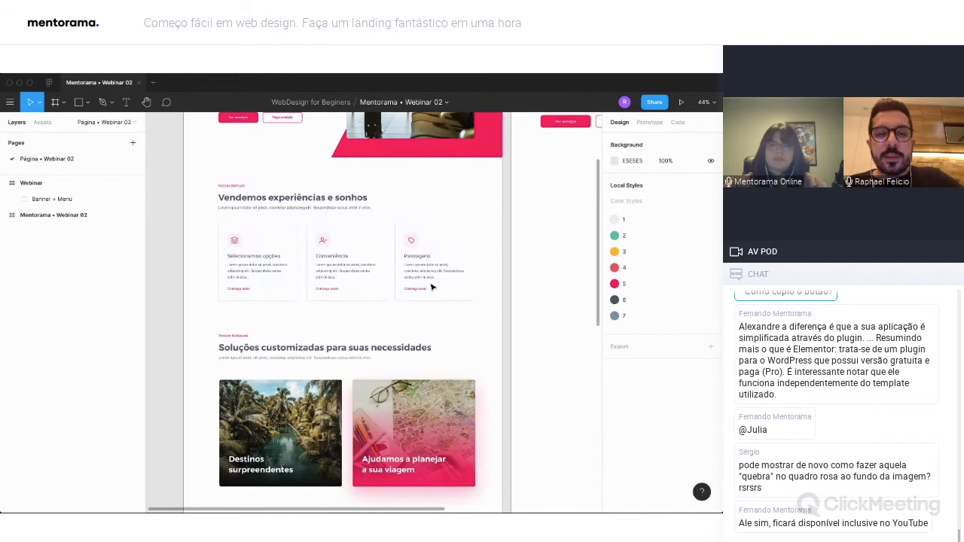
{"action": "scroll", "coordinate": [497, 260], "scroll_direction": "right", "scroll_amount": 3}
{"action": "scroll", "coordinate": [486, 216], "scroll_direction": "left", "scroll_amount": 2}
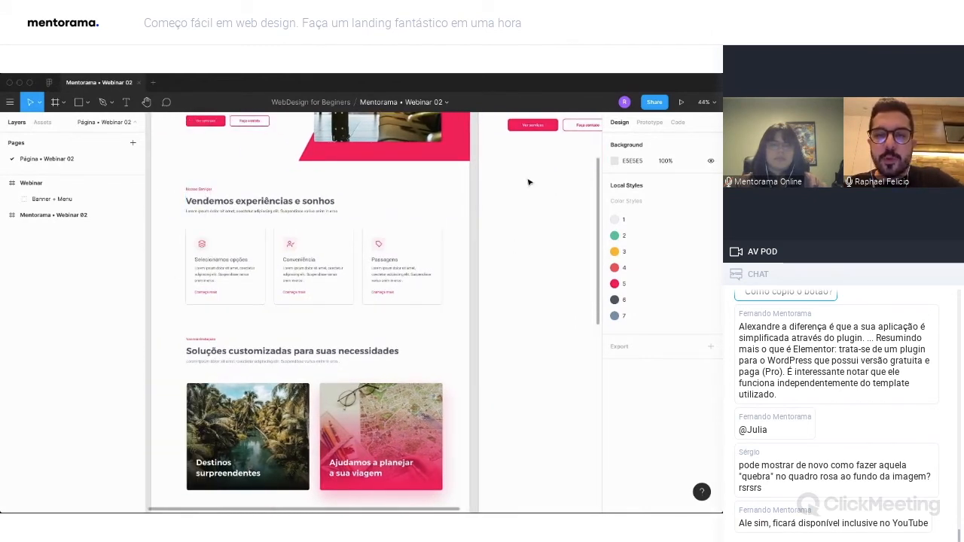
Add the text "Nossos serviços" below the Webinar banner and place it at X 150, Y 789.
{"action": "key", "text": "t"}
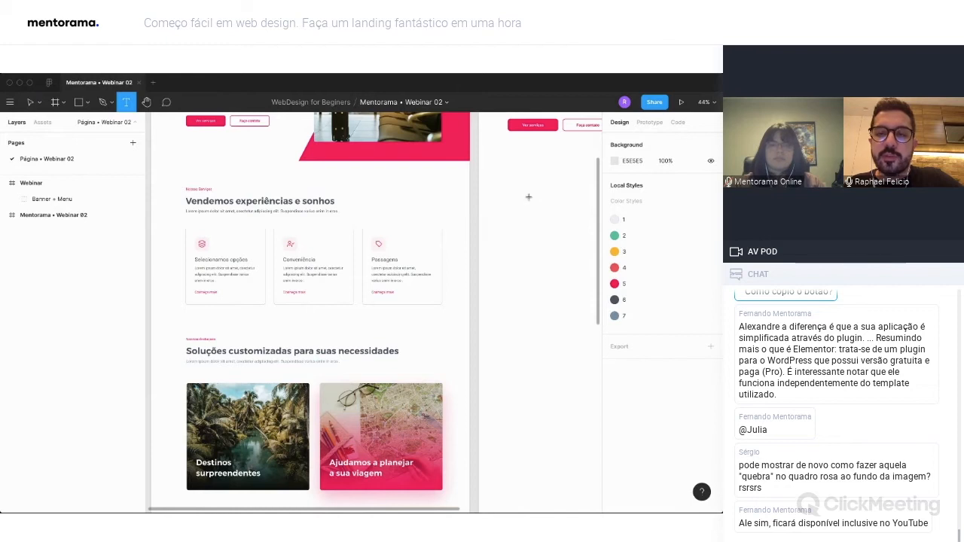
{"action": "left_click", "coordinate": [528, 197]}
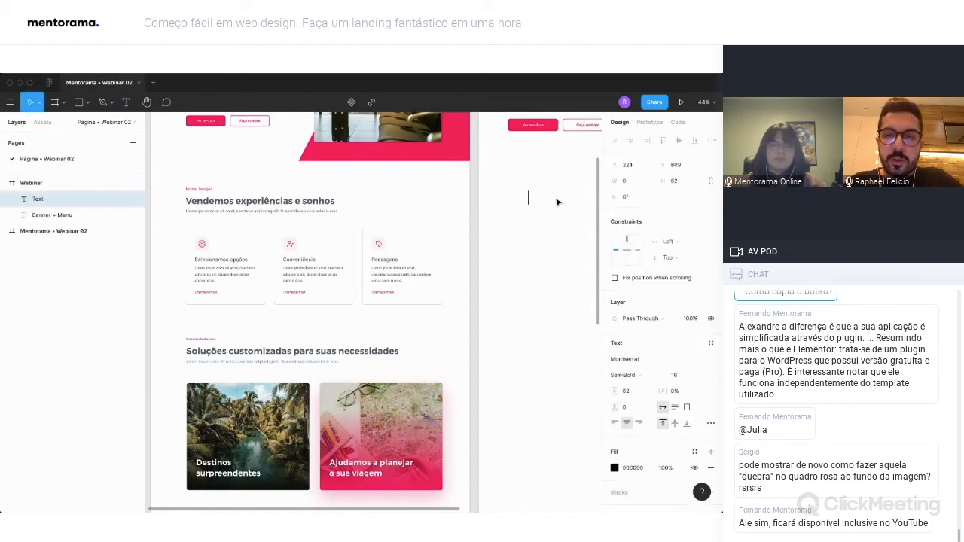
{"action": "type", "text": "Nossos serviços"}
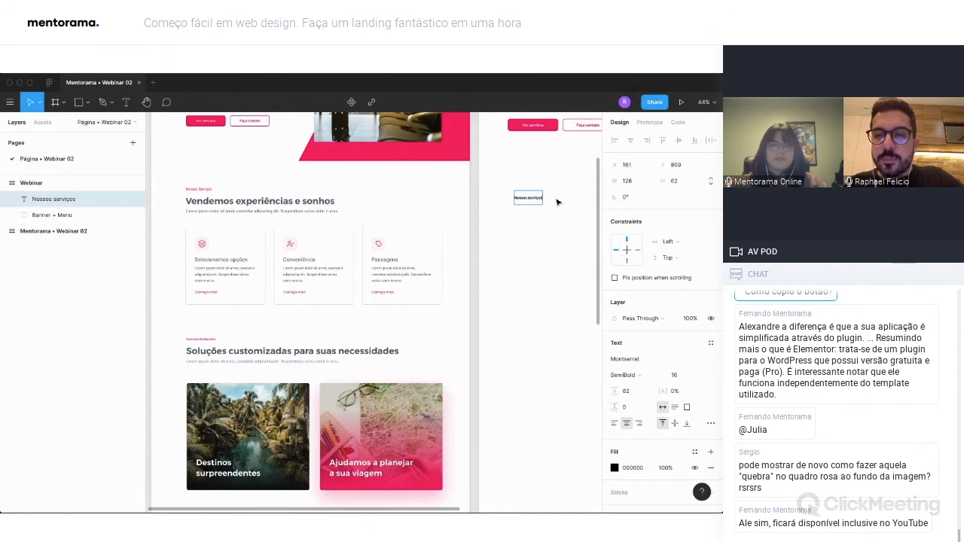
{"action": "key", "text": "Escape"}
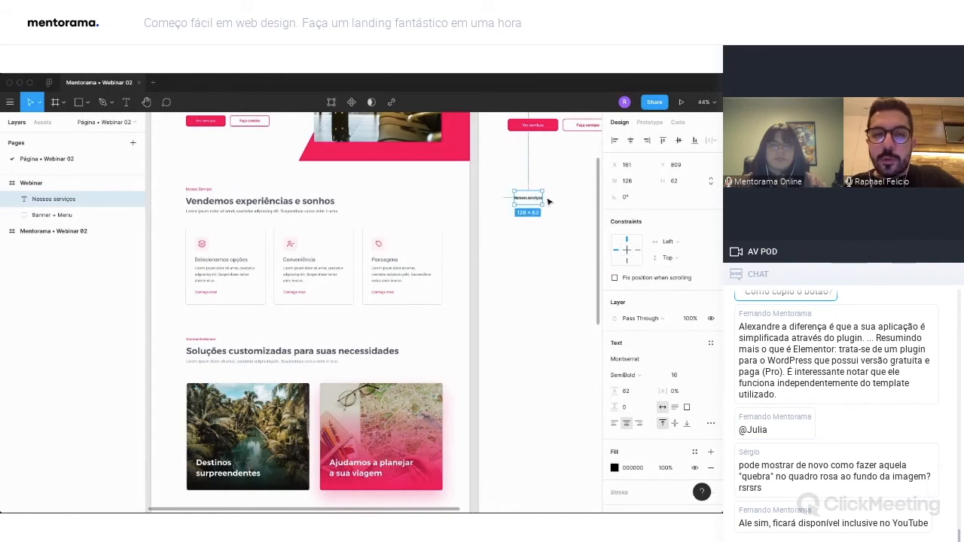
{"action": "left_click_drag", "start_coordinate": [533, 202], "coordinate": [531, 197]}
Color the "Nossos serviços" text FC005B, set its weight to Regular, and nudge it left to X 137.
{"action": "left_click", "coordinate": [614, 468]}
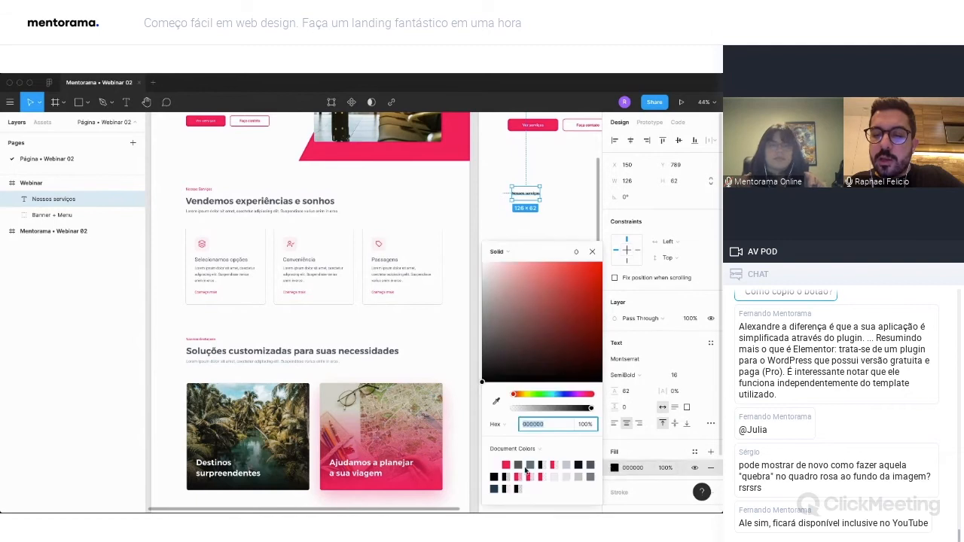
{"action": "left_click", "coordinate": [509, 464]}
{"action": "left_click", "coordinate": [631, 375]}
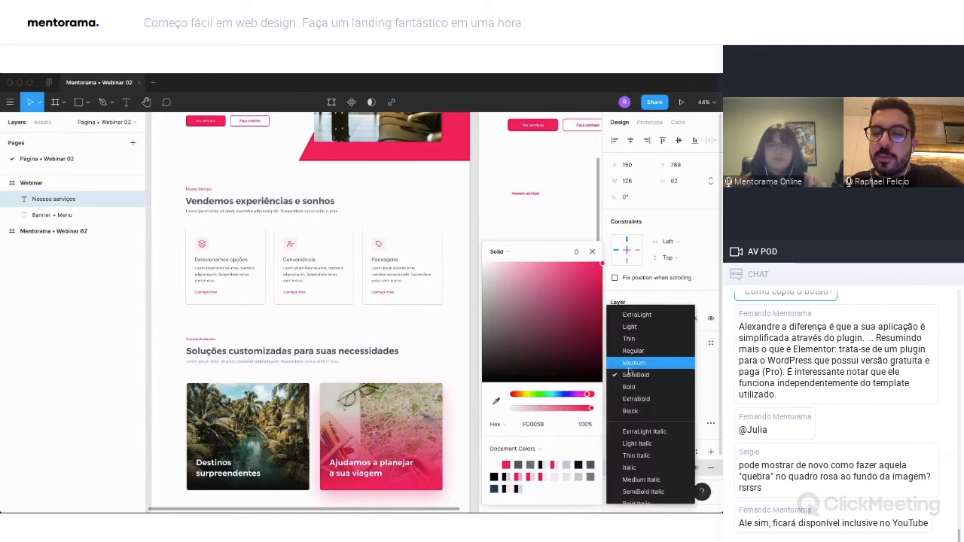
{"action": "left_click", "coordinate": [634, 352]}
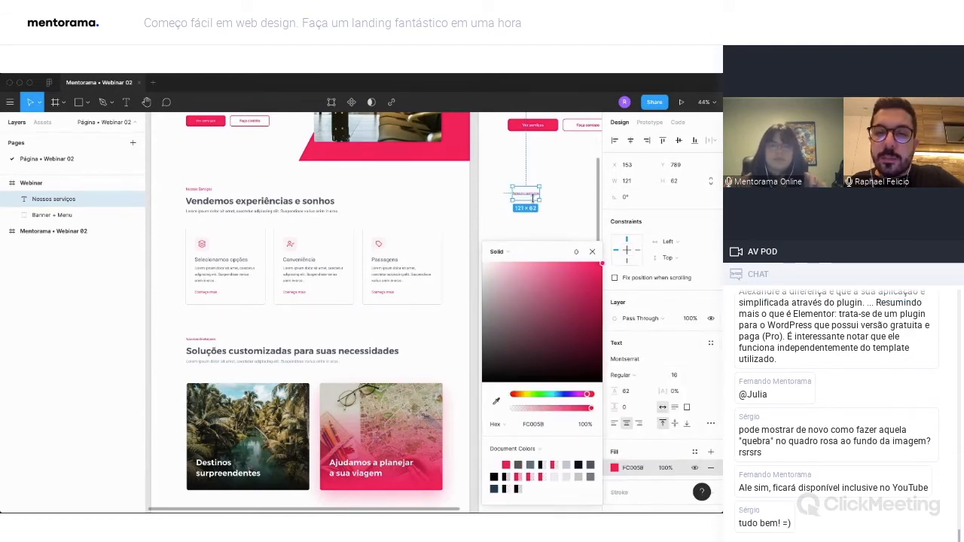
{"action": "left_click_drag", "start_coordinate": [531, 198], "coordinate": [525, 197]}
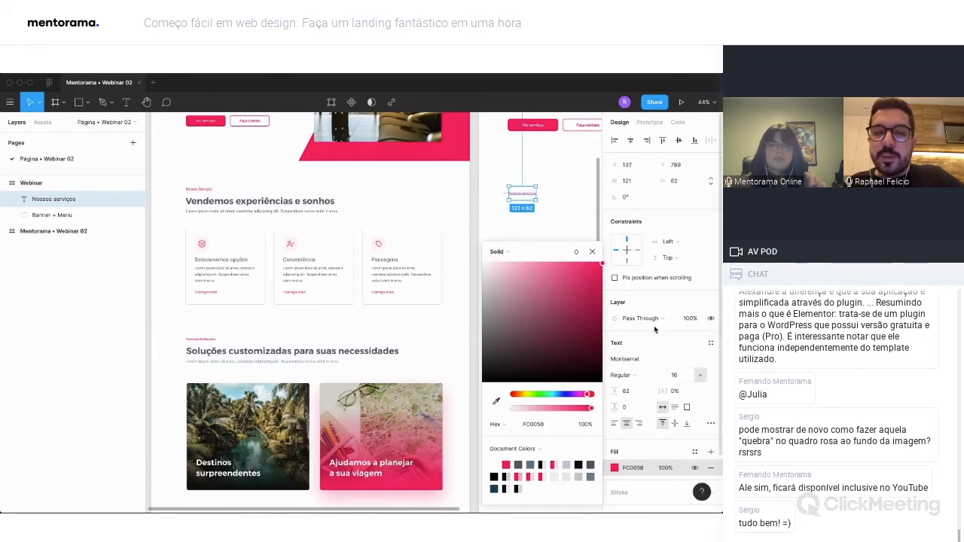
Set the "Nossos serviços" text to 10% letter spacing and left alignment, and move it to X 150, Y 784.
{"action": "left_click", "coordinate": [687, 397]}
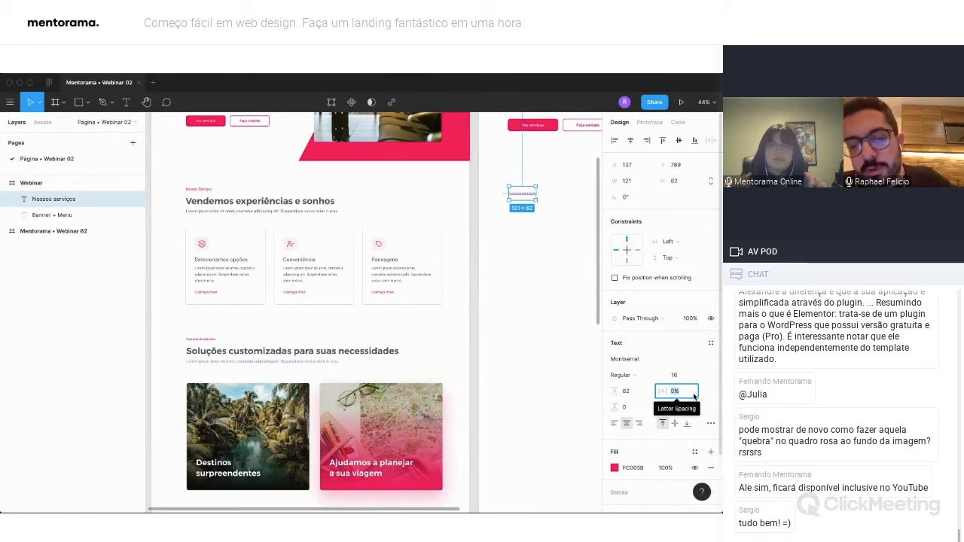
{"action": "type", "text": "10"}
{"action": "key", "text": "Return"}
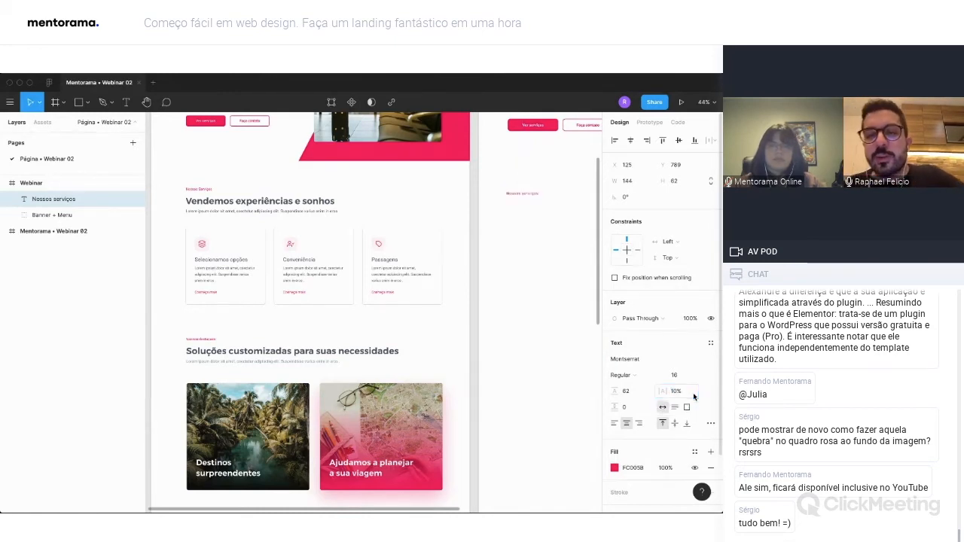
{"action": "left_click", "coordinate": [616, 427]}
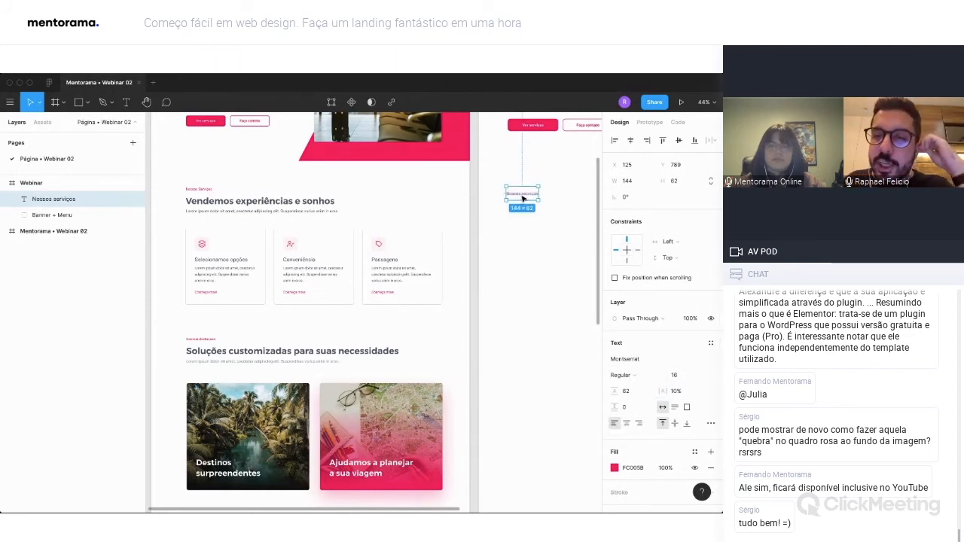
{"action": "left_click_drag", "start_coordinate": [523, 198], "coordinate": [526, 198]}
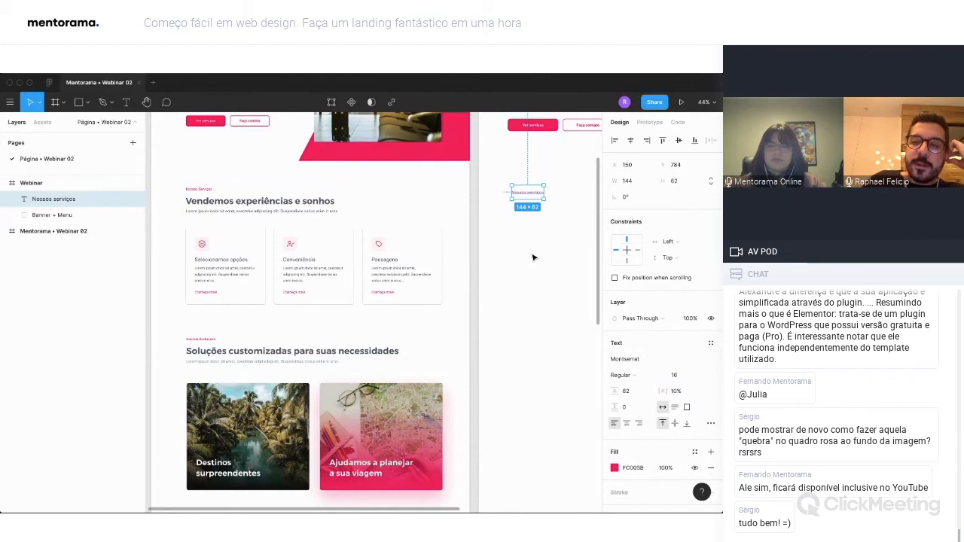
Move the "Nossos serviços" text to X 132, Y 793 and set its letter spacing to 8%.
{"action": "left_click", "coordinate": [535, 212]}
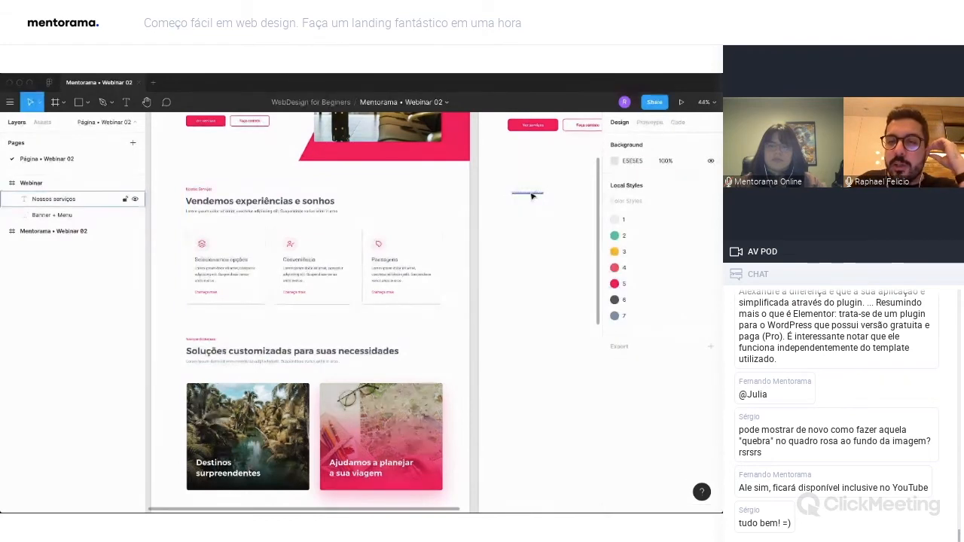
{"action": "left_click", "coordinate": [529, 195]}
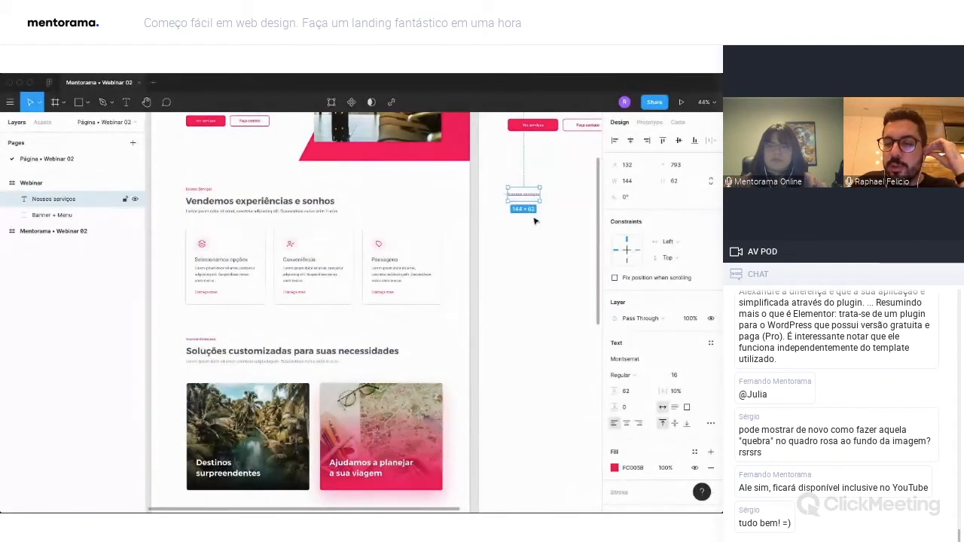
{"action": "left_click", "coordinate": [686, 392]}
{"action": "type", "text": "8"}
{"action": "key", "text": "Return"}
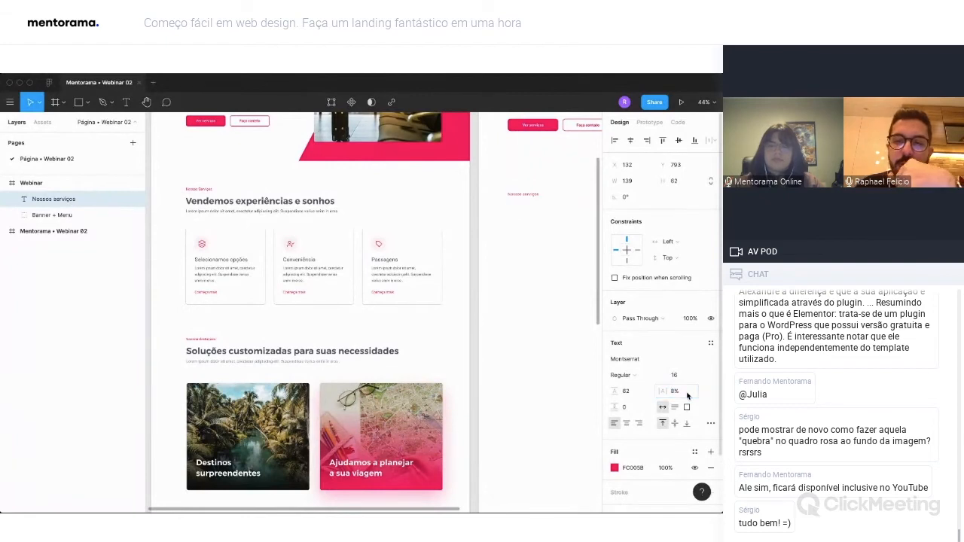
{"action": "left_click", "coordinate": [528, 251]}
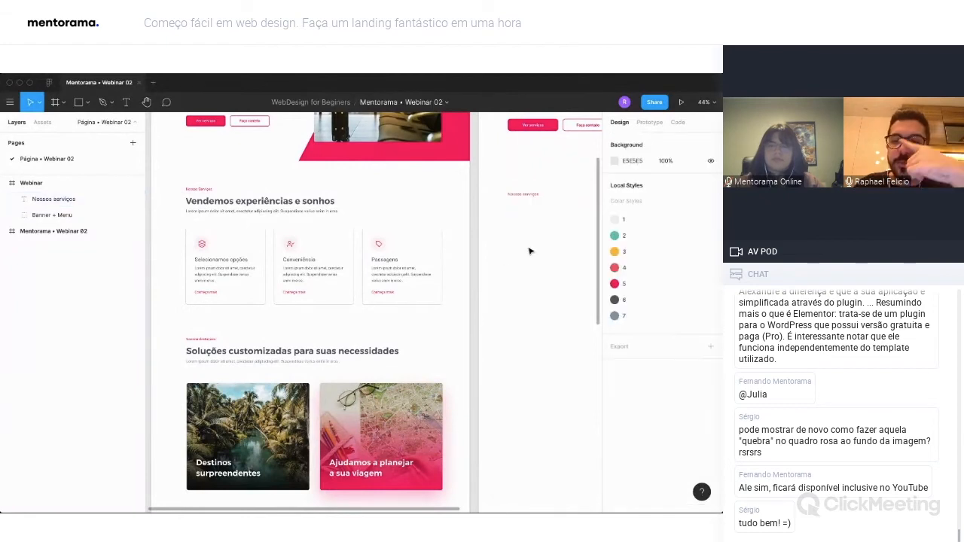
Duplicate the banner heading "Nossa primeira landing juntos sobre viagens." and place the copy below "Nossos serviços" at X 132, Y 855.
{"action": "left_click", "coordinate": [530, 195]}
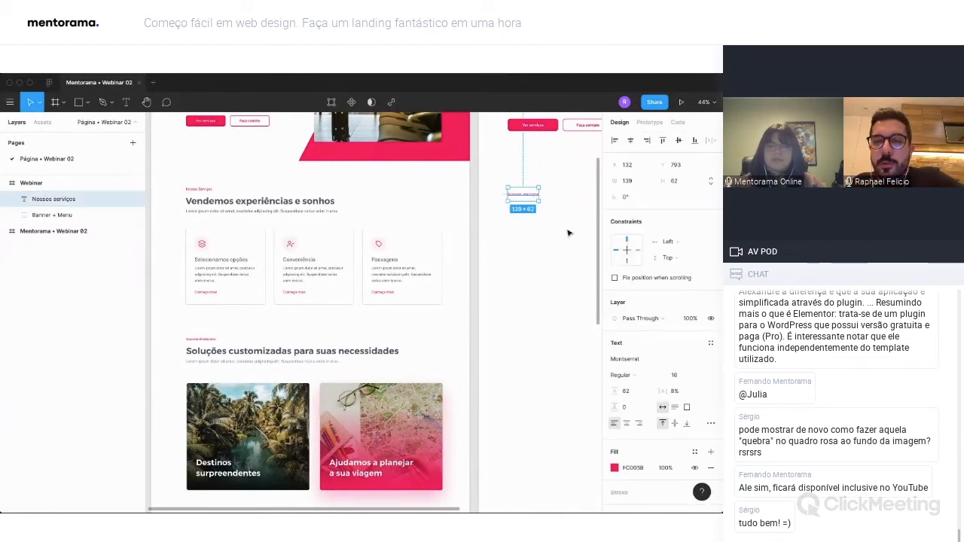
{"action": "scroll", "coordinate": [527, 196], "scroll_direction": "up", "scroll_amount": 3}
{"action": "scroll", "coordinate": [512, 195], "scroll_direction": "right", "scroll_amount": 1}
{"action": "double_click", "coordinate": [533, 181]}
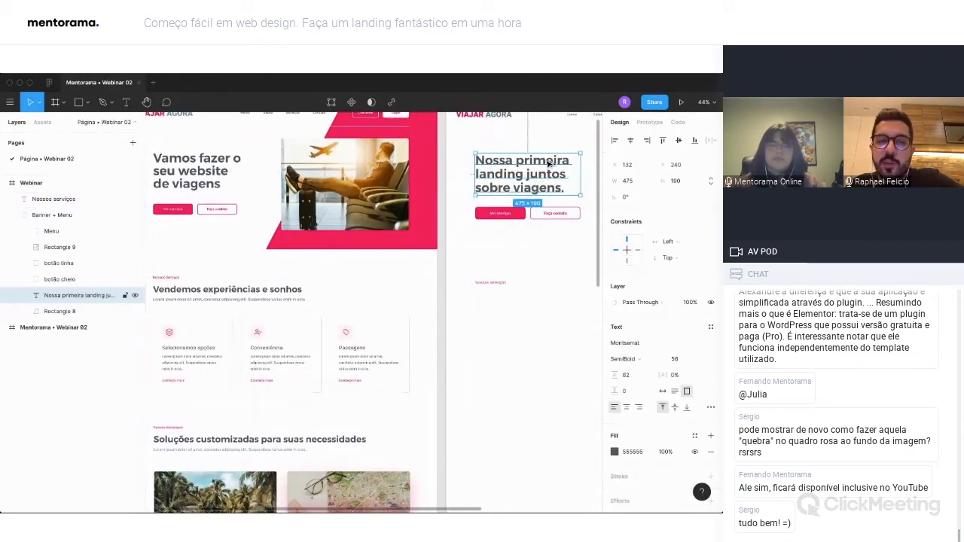
{"action": "left_click_drag", "start_coordinate": [548, 162], "coordinate": [549, 300]}
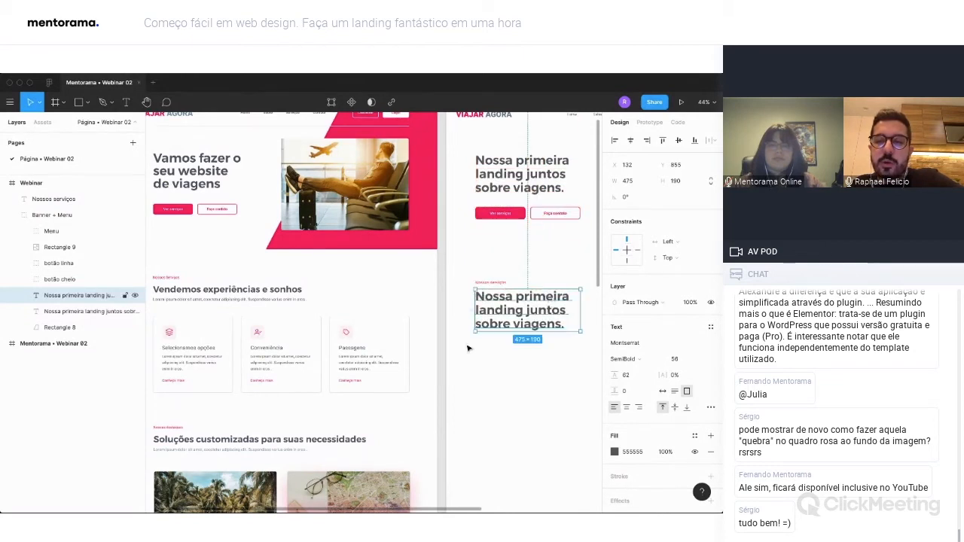
Widen the copied heading to 888 and replace its text with "Vendemos experiências e sonhos".
{"action": "scroll", "coordinate": [559, 319], "scroll_direction": "right", "scroll_amount": 3}
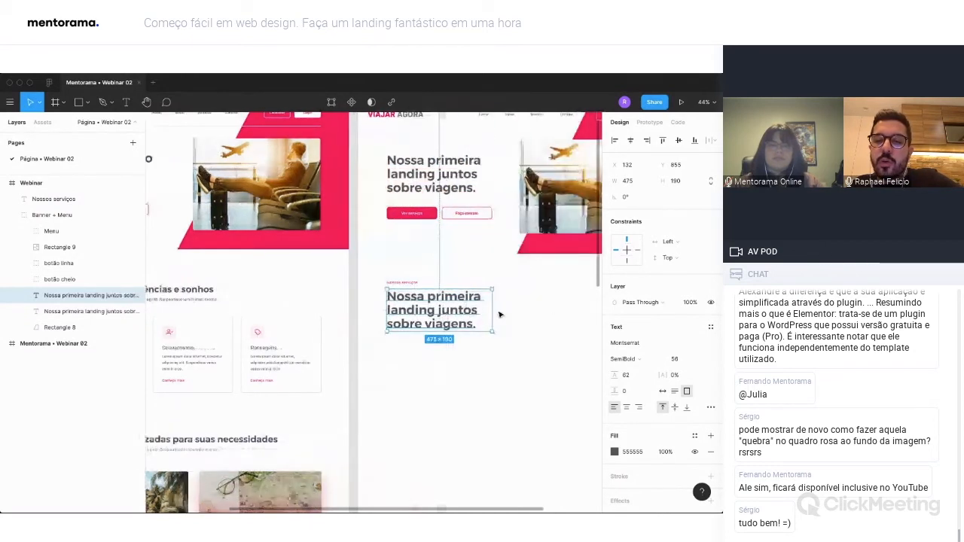
{"action": "left_click_drag", "start_coordinate": [493, 310], "coordinate": [583, 311]}
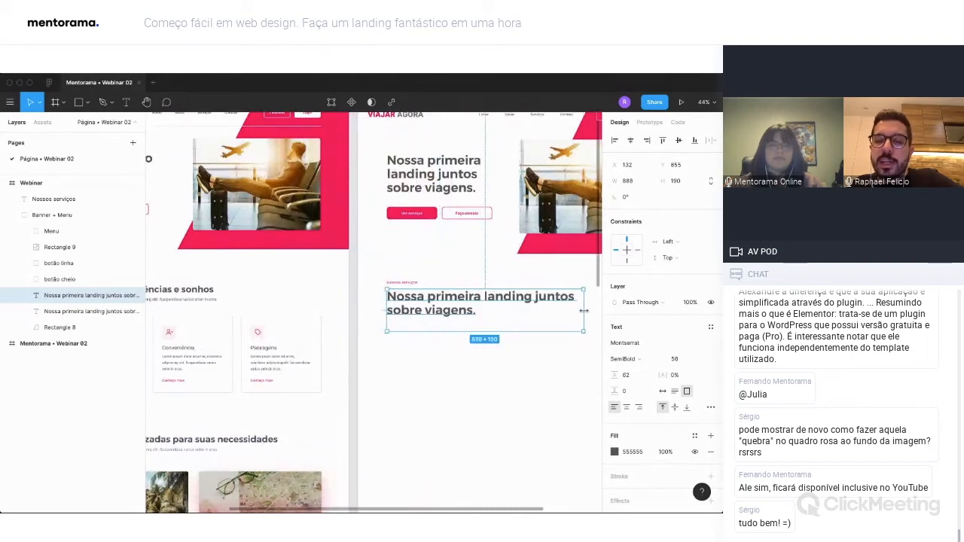
{"action": "scroll", "coordinate": [557, 310], "scroll_direction": "left", "scroll_amount": 3}
{"action": "double_click", "coordinate": [510, 310]}
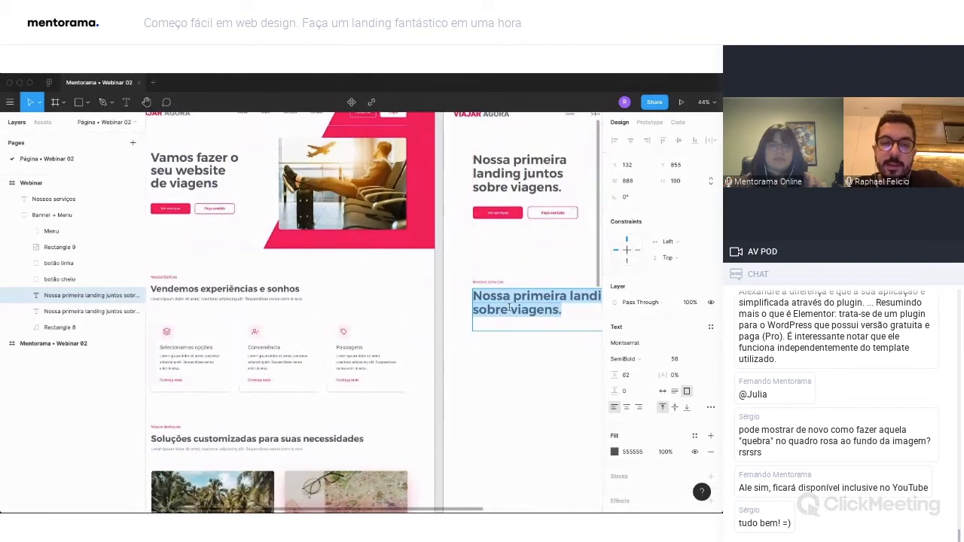
{"action": "type", "text": "Vendemos experiências e sonhos"}
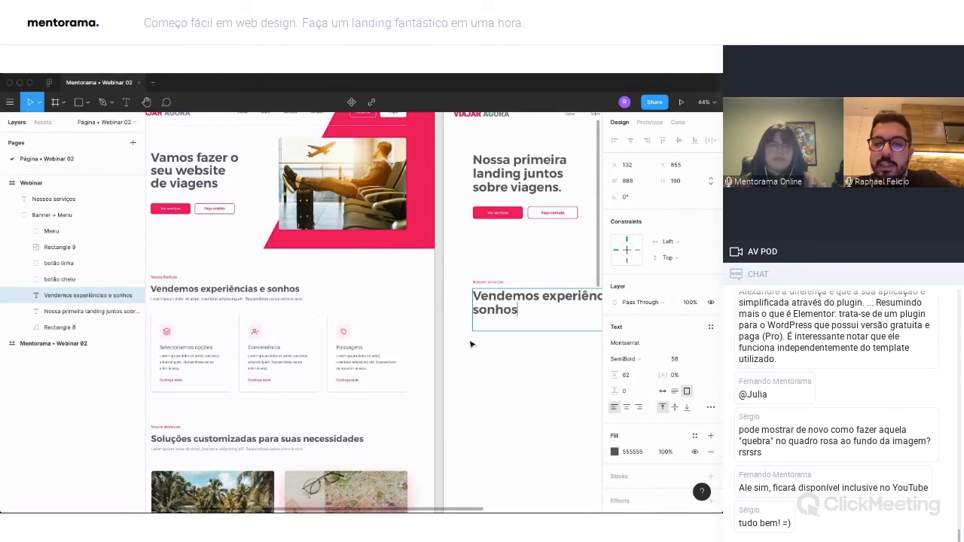
Set the "Vendemos experiências e sonhos" heading to size 38 with auto width at Y 853, and move its layer out of the Banner + Menu group.
{"action": "key", "text": "ctrl+a"}
{"action": "left_click", "coordinate": [682, 360]}
{"action": "type", "text": "3"}
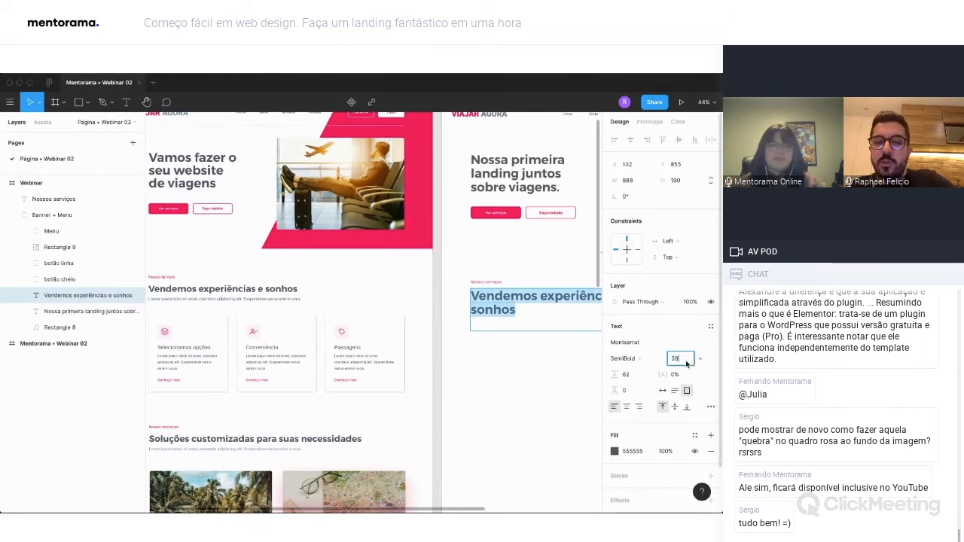
{"action": "key", "text": "Return"}
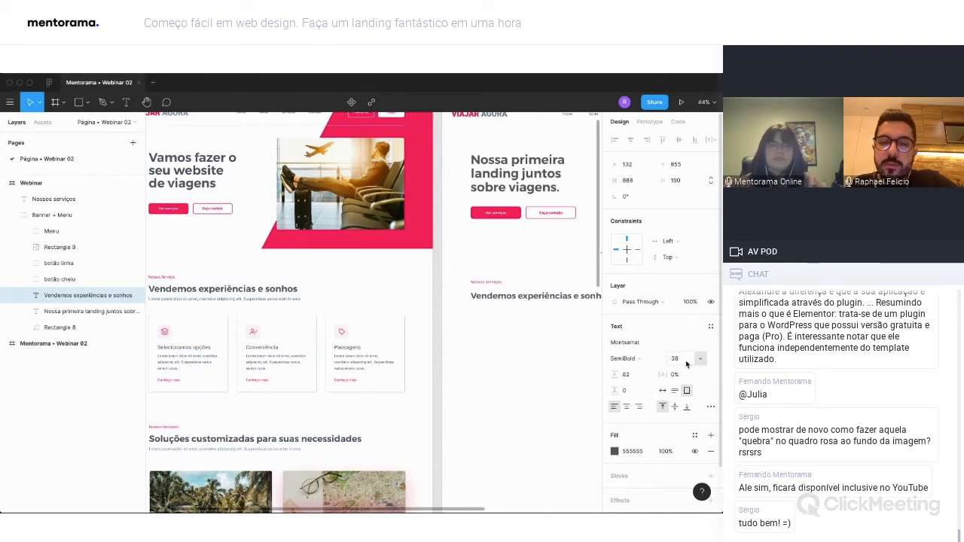
{"action": "key", "text": "Escape"}
{"action": "left_click", "coordinate": [547, 295]}
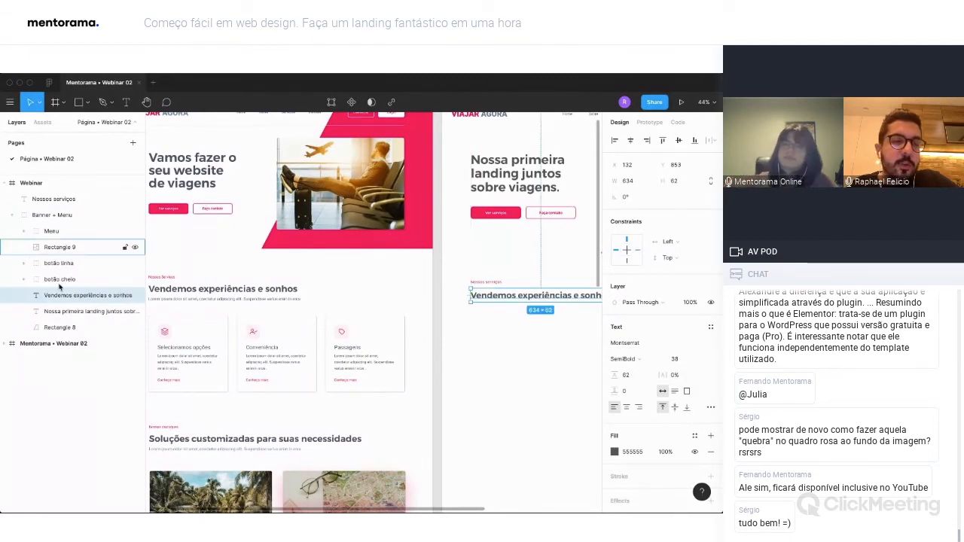
{"action": "left_click_drag", "start_coordinate": [75, 294], "coordinate": [65, 214]}
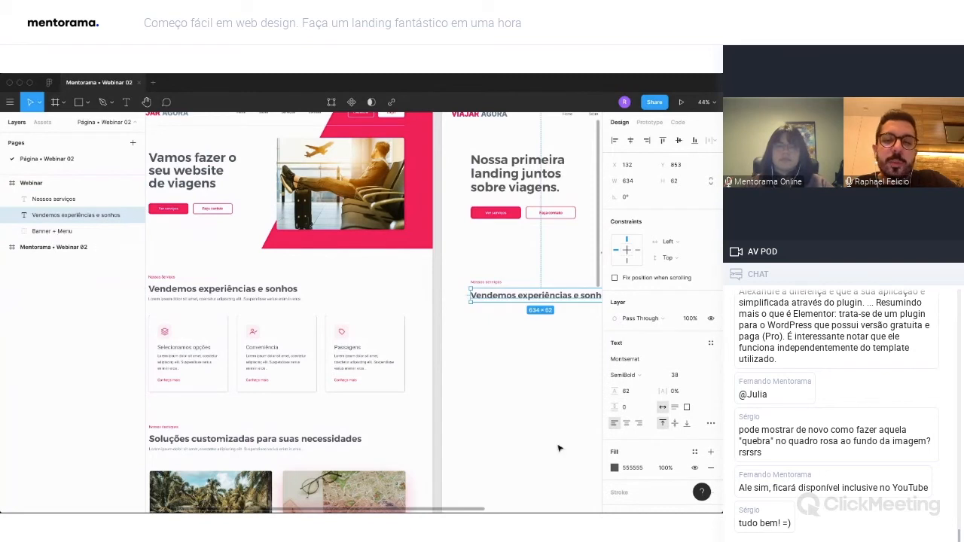
{"action": "left_click", "coordinate": [524, 380]}
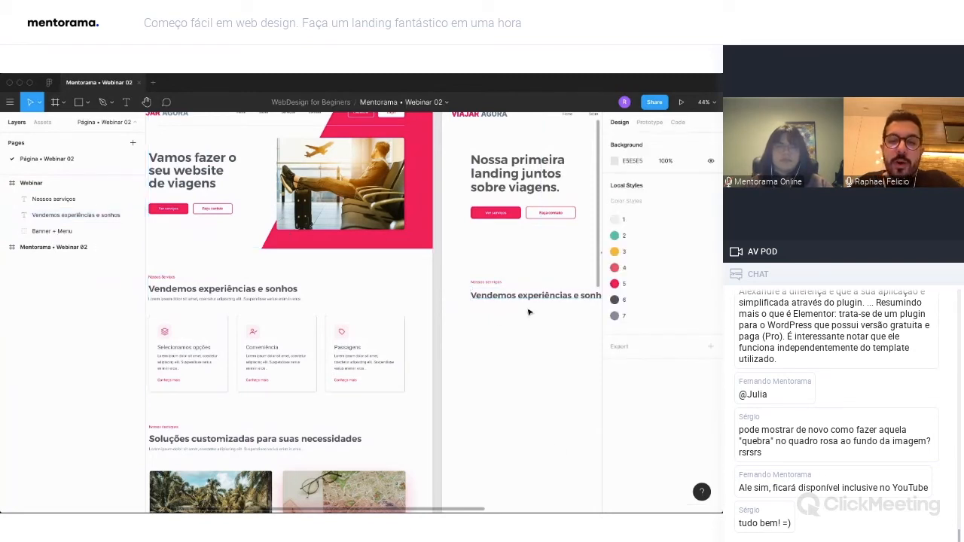
Duplicate "Nossos serviços" below the section heading at X 132, Y 898, with 0% letter spacing and fill 555555.
{"action": "left_click_drag", "start_coordinate": [490, 284], "coordinate": [498, 305]}
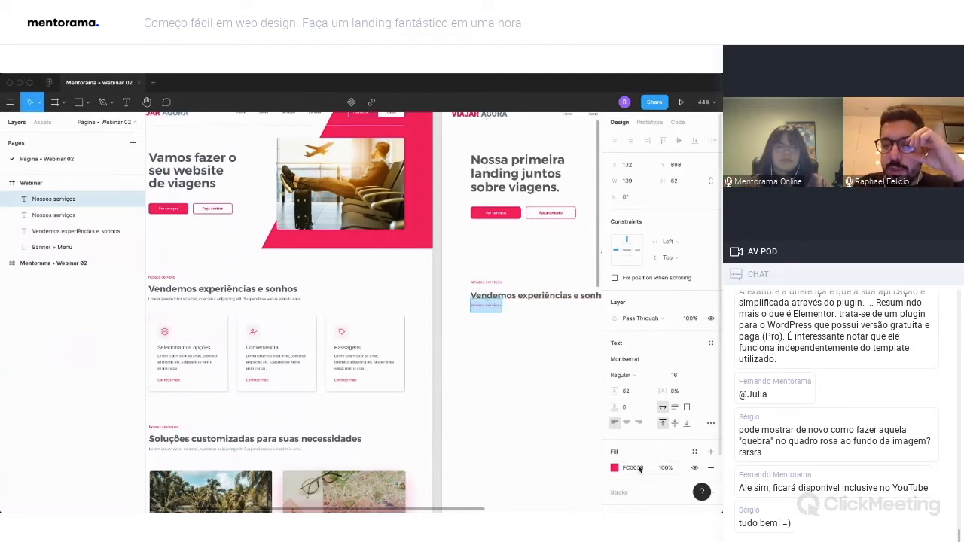
{"action": "left_click", "coordinate": [680, 392]}
{"action": "type", "text": "0"}
{"action": "key", "text": "Return"}
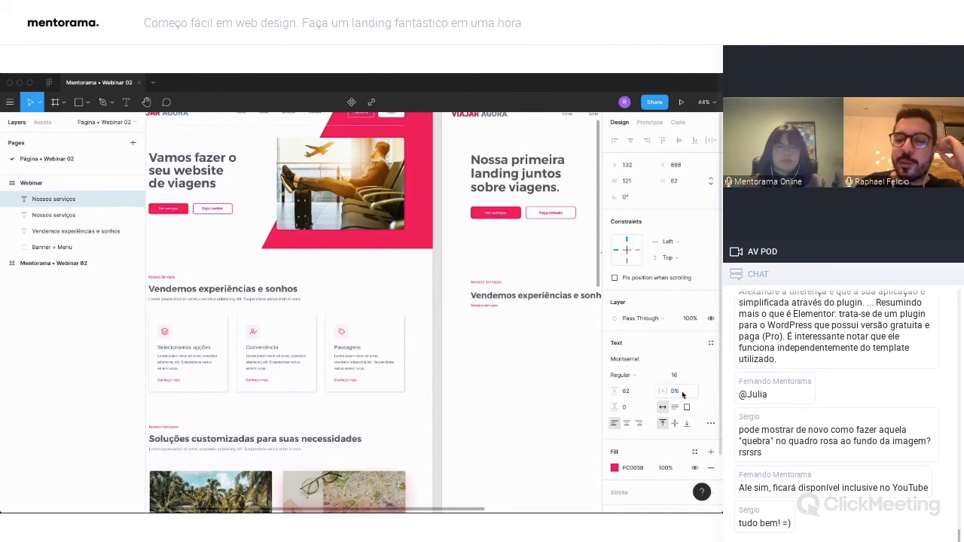
{"action": "left_click", "coordinate": [614, 469]}
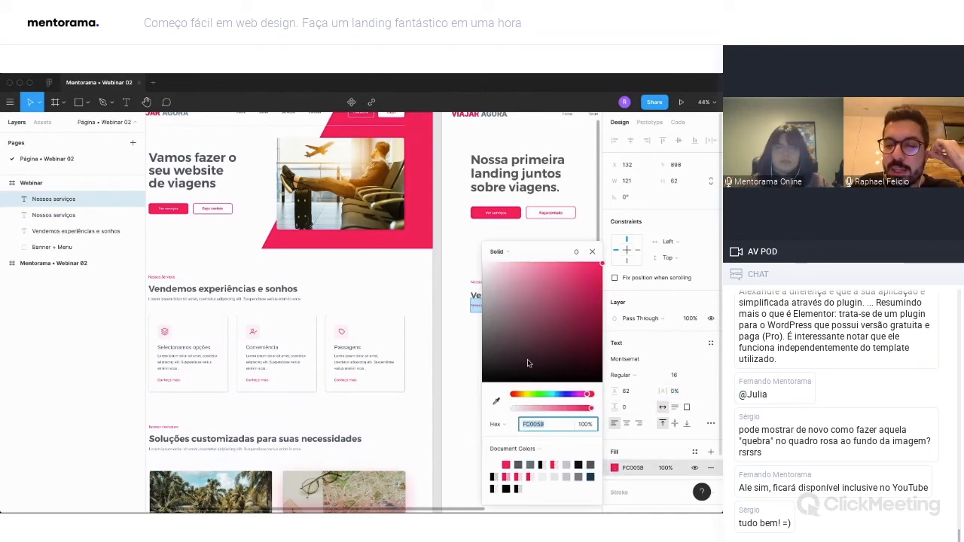
{"action": "type", "text": "555555"}
{"action": "key", "text": "Return"}
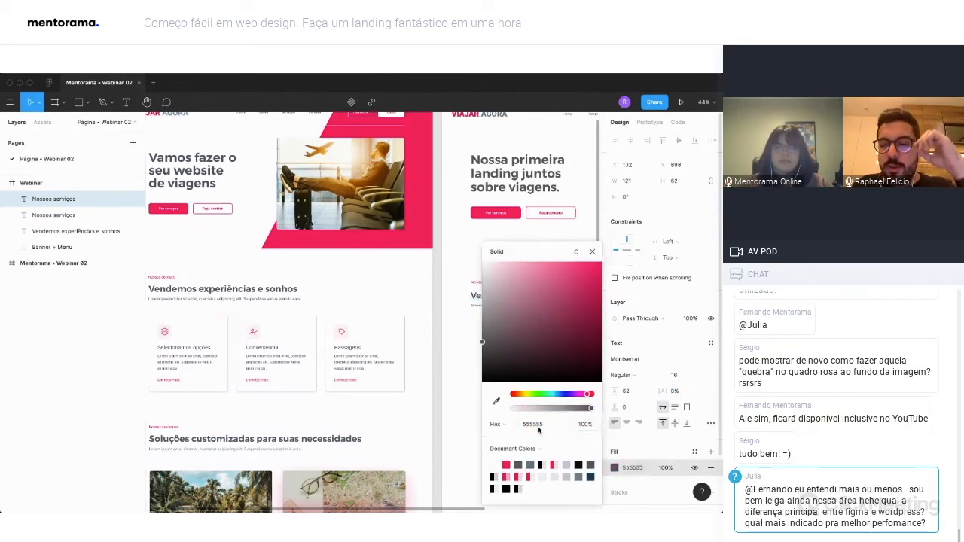
Widen the copied gray text box to 772 and fill it with auto-generated text from the Lorem ipsum plugin.
{"action": "left_click", "coordinate": [491, 307]}
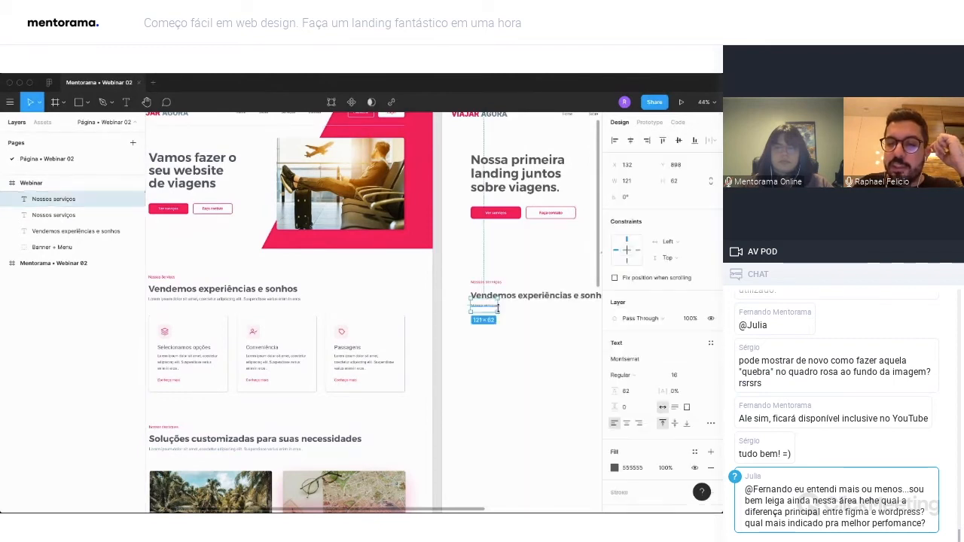
{"action": "mouse_move", "coordinate": [497, 309]}
{"action": "left_mouse_down"}
{"action": "mouse_move", "coordinate": [629, 312]}
{"action": "mouse_move", "coordinate": [511, 312]}
{"action": "left_mouse_up"}
{"action": "double_click", "coordinate": [362, 305]}
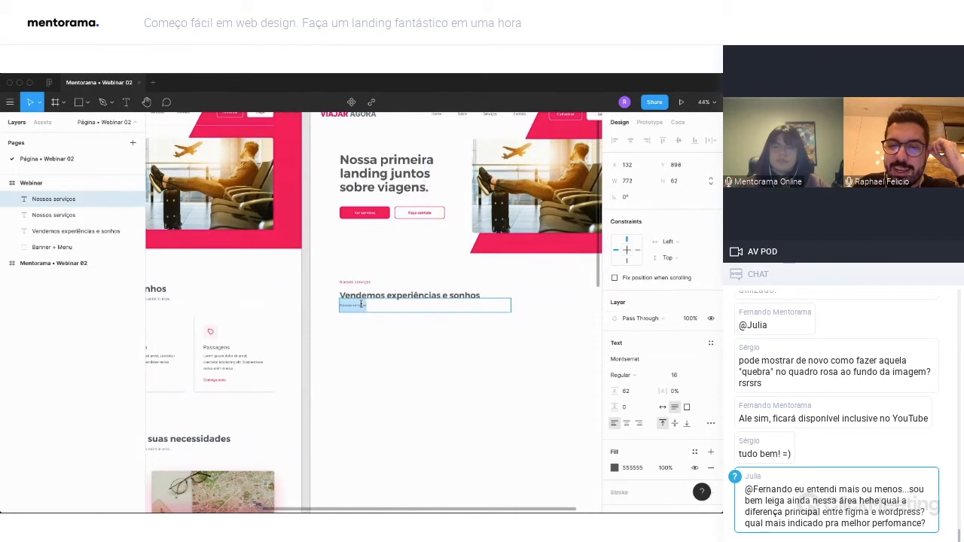
{"action": "right_click", "coordinate": [361, 305]}
{"action": "mouse_move", "coordinate": [396, 344]}
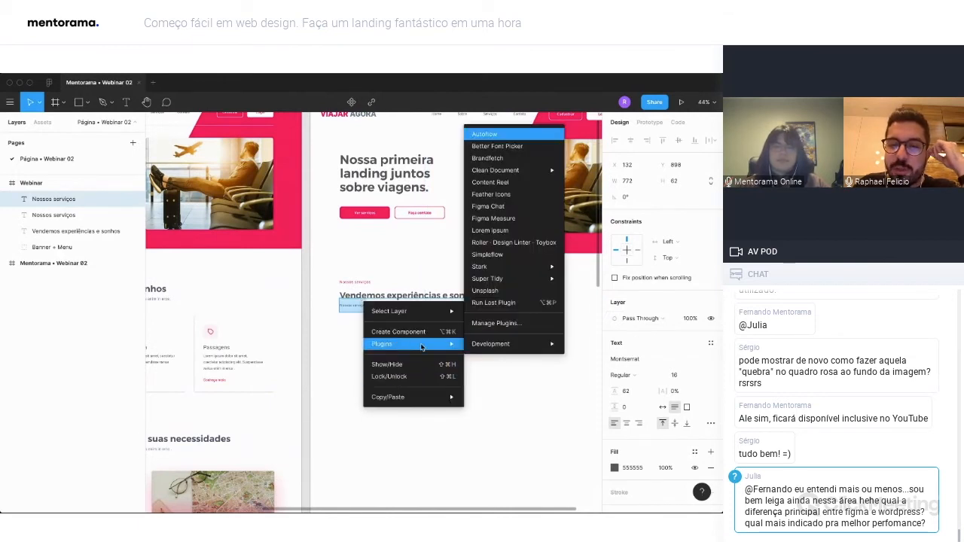
{"action": "left_click", "coordinate": [502, 232]}
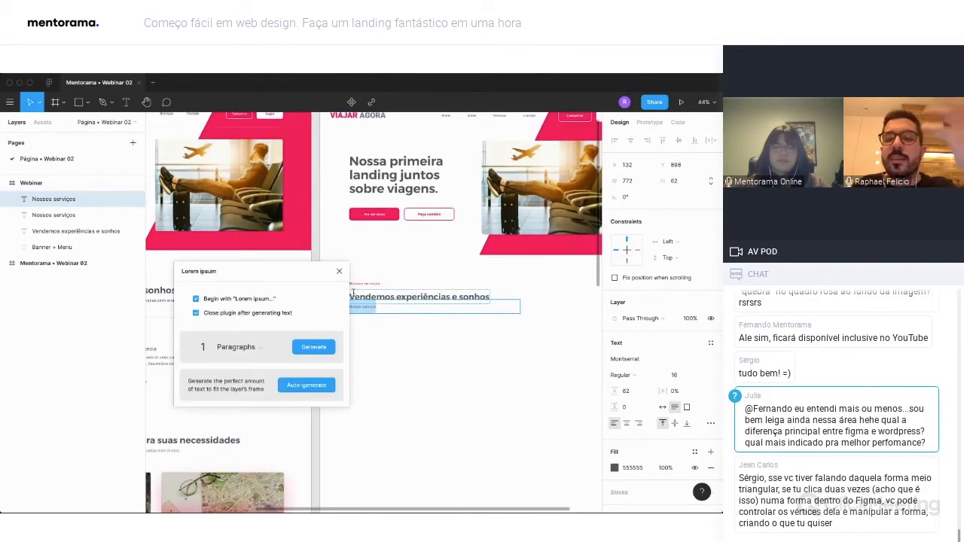
{"action": "left_click_drag", "start_coordinate": [285, 275], "coordinate": [267, 276]}
{"action": "scroll", "coordinate": [439, 331], "scroll_direction": "left", "scroll_amount": 3}
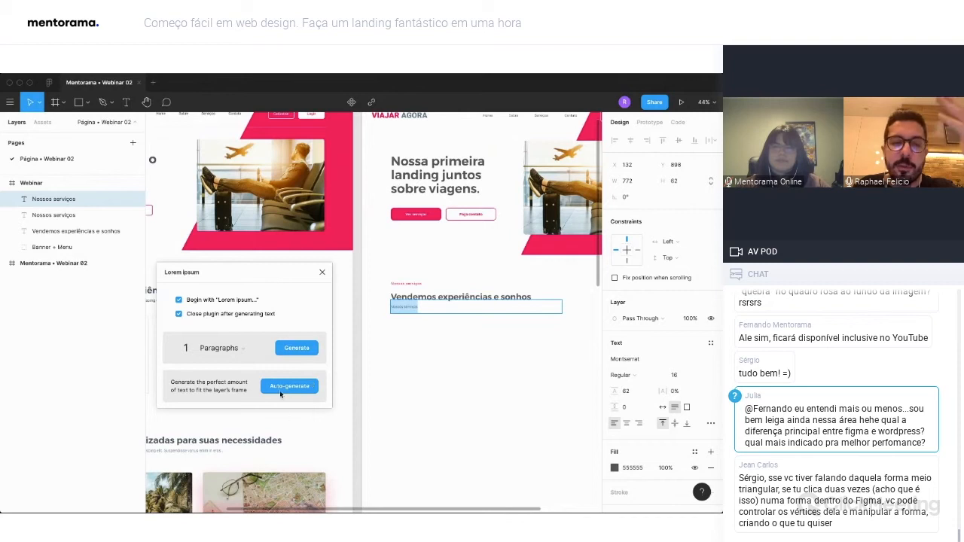
{"action": "left_click", "coordinate": [292, 386]}
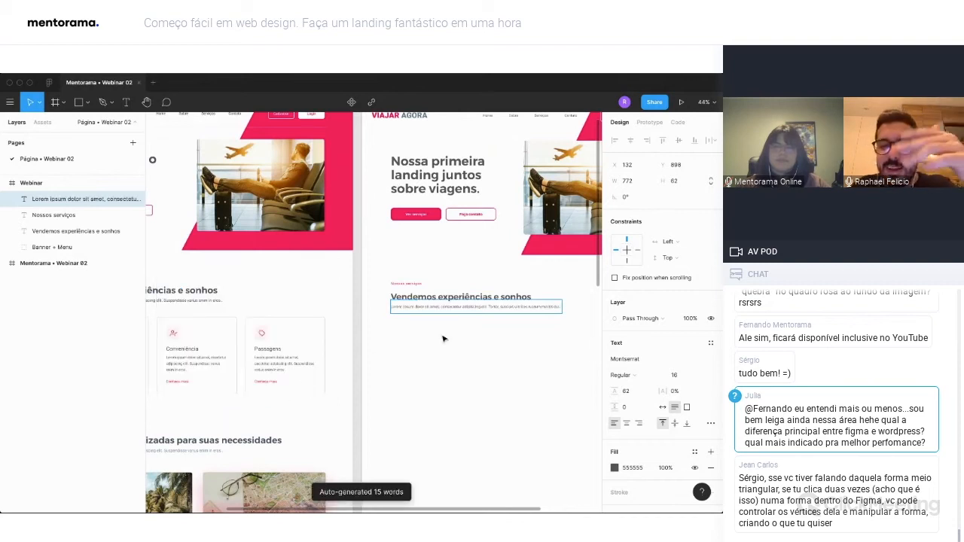
{"action": "left_click", "coordinate": [511, 330]}
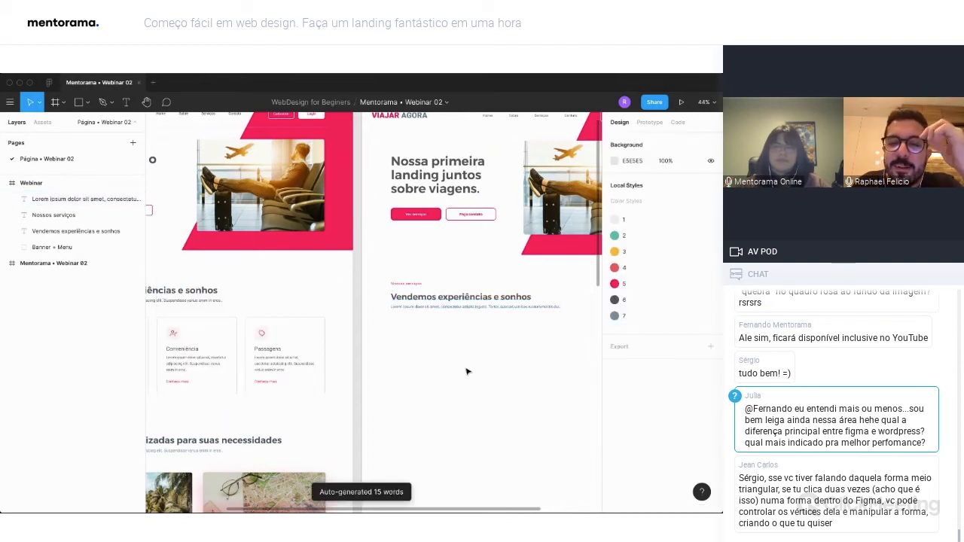
Compare the section texts with the reference page and move the pink "Nossos serviços" label down to Y 797.
{"action": "scroll", "coordinate": [450, 327], "scroll_direction": "left", "scroll_amount": 2}
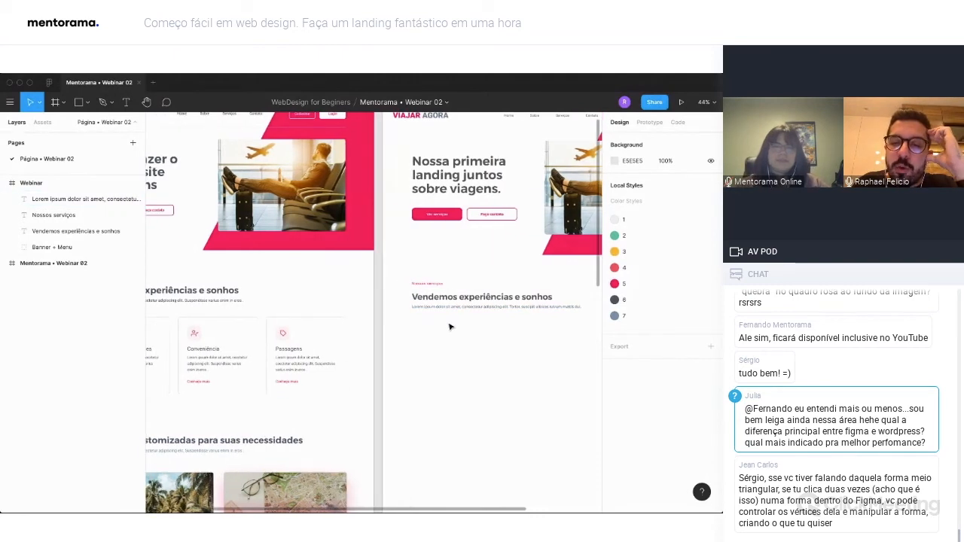
{"action": "scroll", "coordinate": [449, 327], "scroll_direction": "left", "scroll_amount": 5}
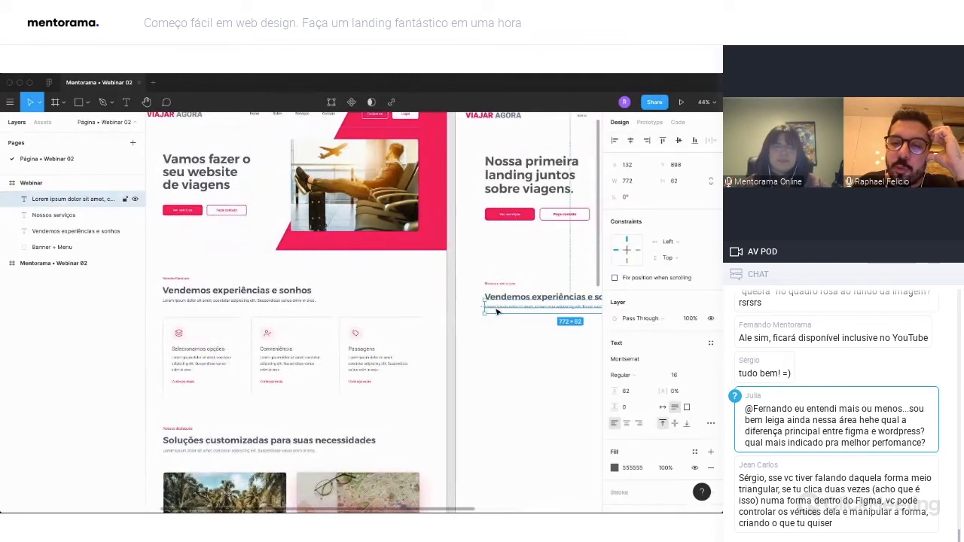
{"action": "scroll", "coordinate": [497, 307], "scroll_direction": "right", "scroll_amount": 5}
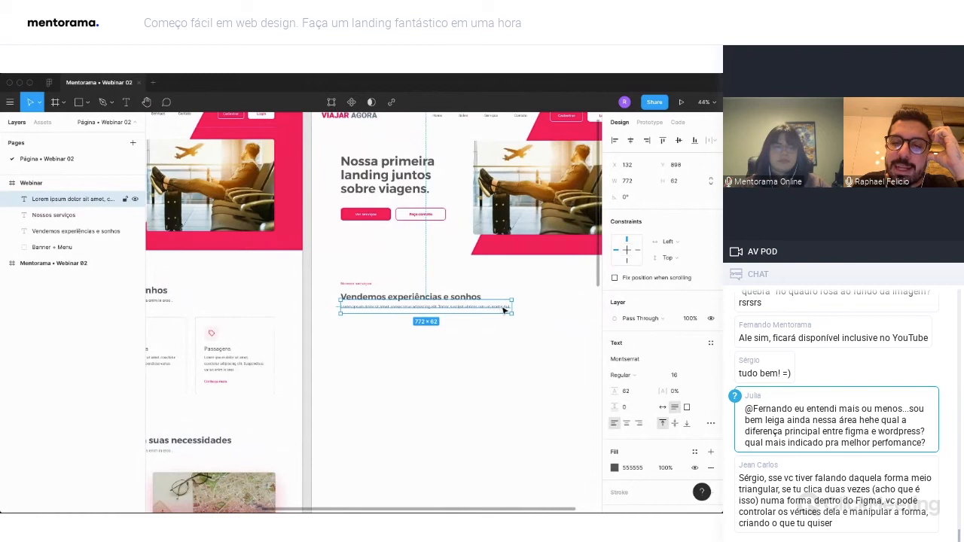
{"action": "scroll", "coordinate": [434, 308], "scroll_direction": "left", "scroll_amount": 4}
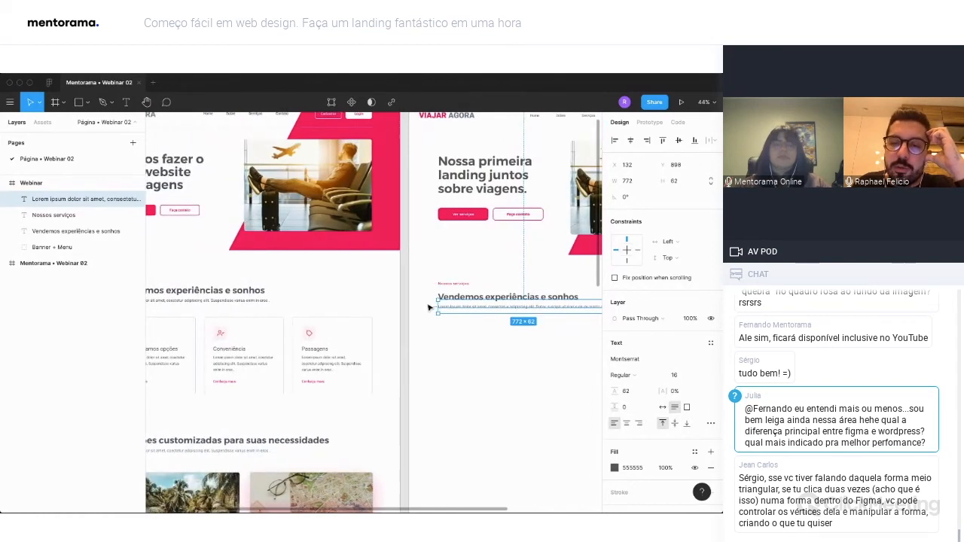
{"action": "scroll", "coordinate": [429, 307], "scroll_direction": "left", "scroll_amount": 2}
{"action": "left_click", "coordinate": [543, 286]}
{"action": "key", "text": "Down"}
{"action": "key", "text": "Down"}
{"action": "key", "text": "Down"}
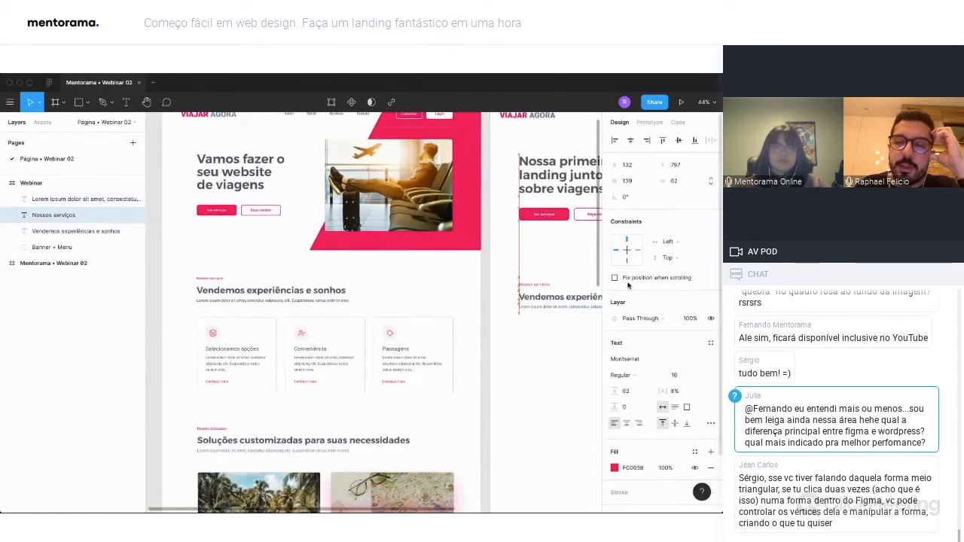
{"action": "left_click", "coordinate": [564, 338]}
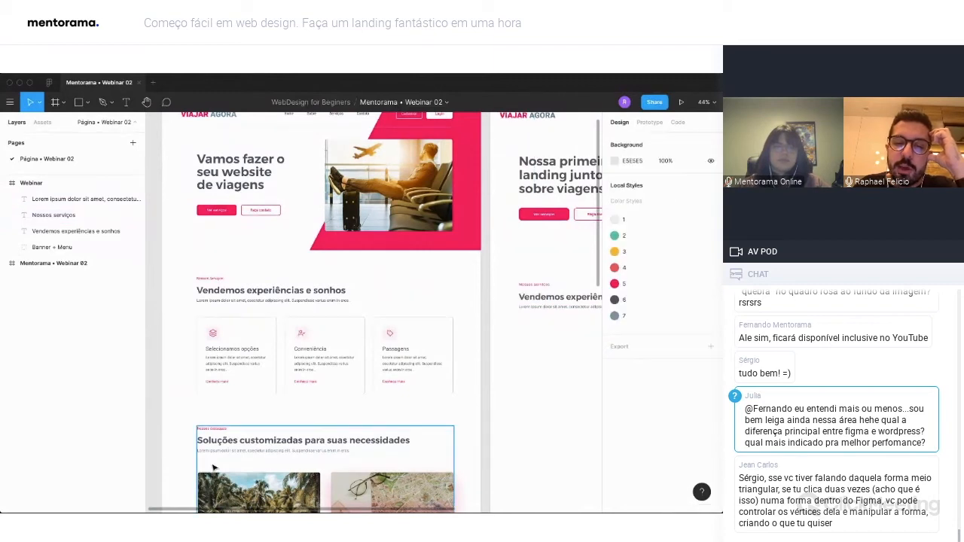
Draw a rectangle about 340 × 338 below the services text at X 133, Y 984, and remove its fill.
{"action": "scroll", "coordinate": [281, 436], "scroll_direction": "down", "scroll_amount": 1}
{"action": "scroll", "coordinate": [281, 436], "scroll_direction": "down", "scroll_amount": 10}
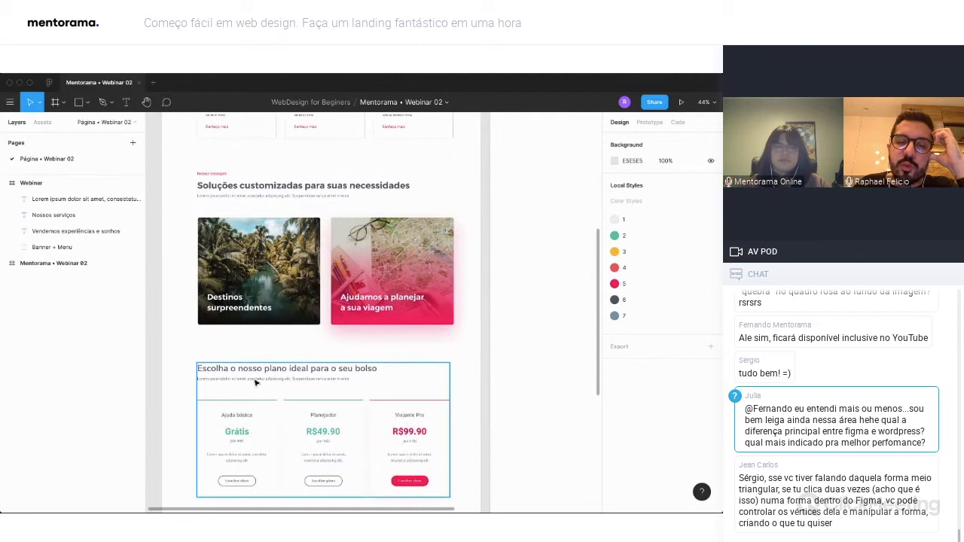
{"action": "scroll", "coordinate": [255, 382], "scroll_direction": "down", "scroll_amount": 3}
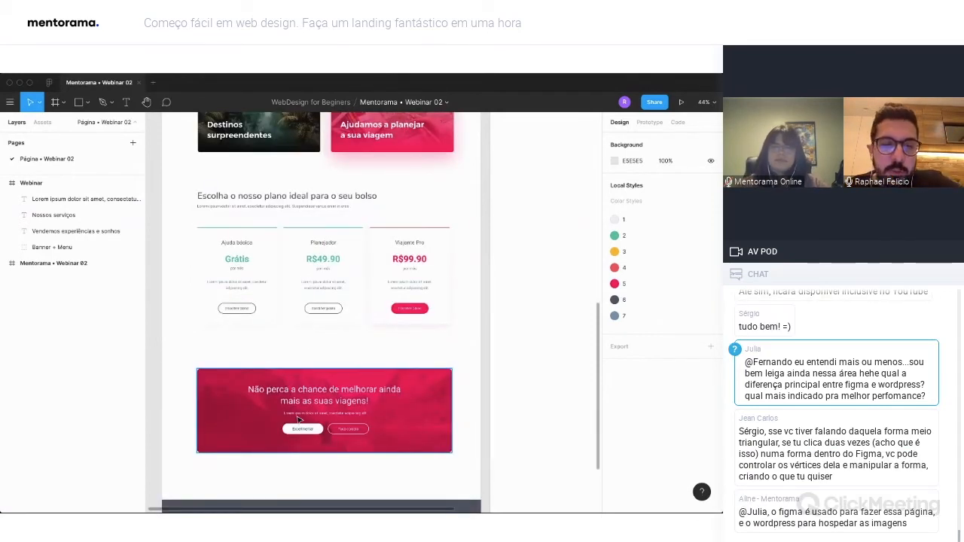
{"action": "scroll", "coordinate": [211, 320], "scroll_direction": "up", "scroll_amount": 12}
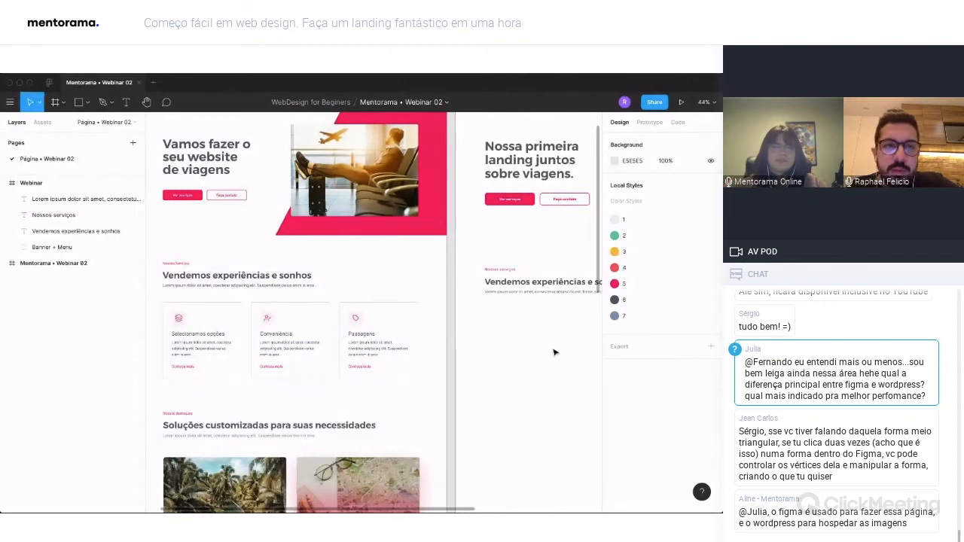
{"action": "left_click", "coordinate": [78, 102]}
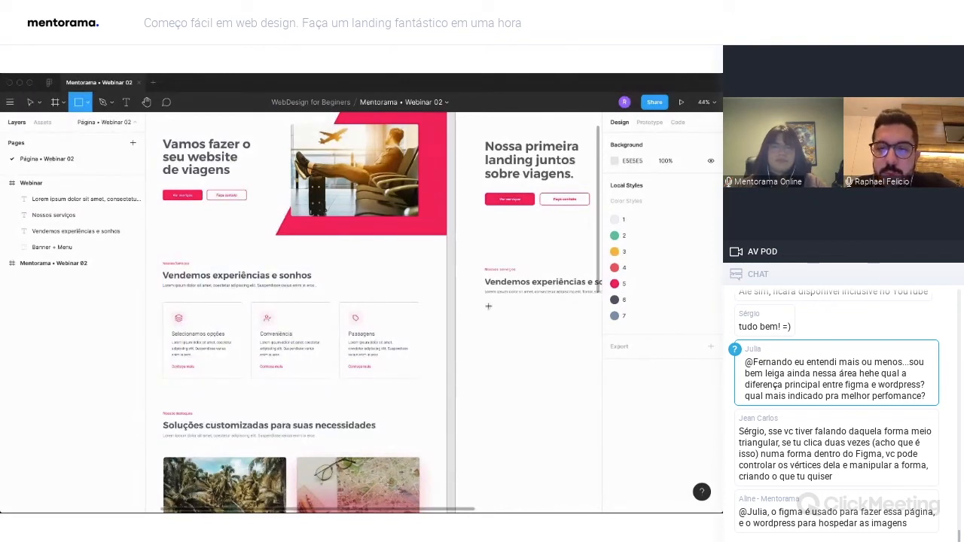
{"action": "left_click_drag", "start_coordinate": [485, 305], "coordinate": [560, 380]}
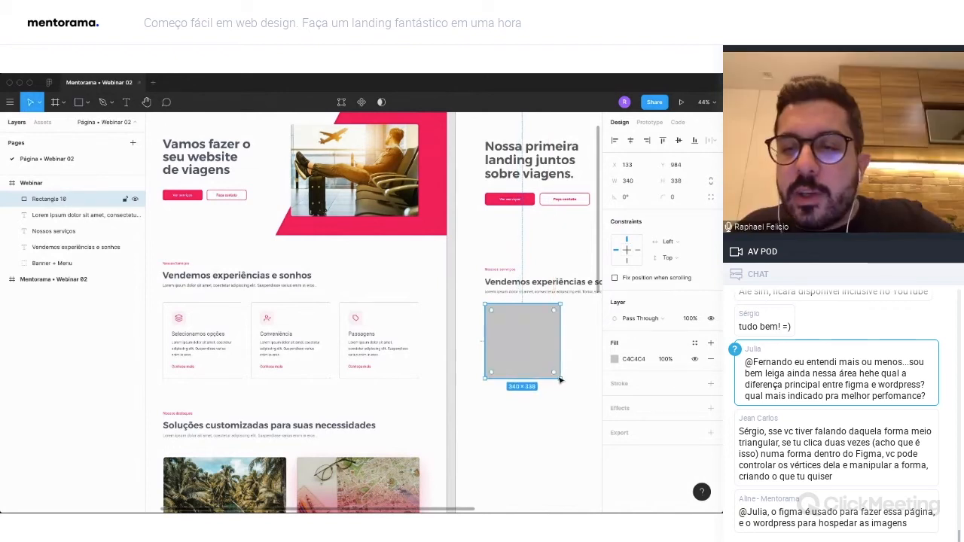
{"action": "left_click", "coordinate": [710, 360]}
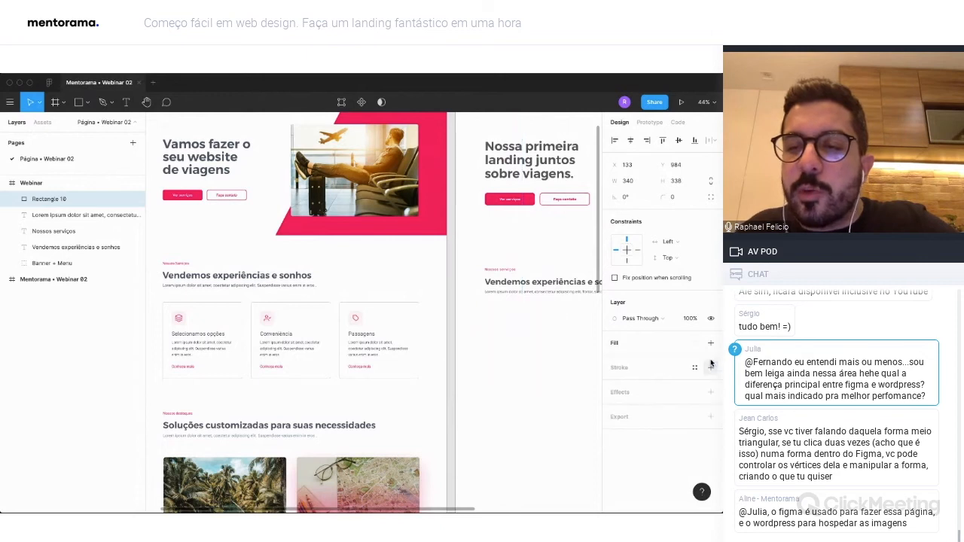
Add a 1 px inside stroke in gray A6A6A6 to the unfilled card rectangle.
{"action": "left_click", "coordinate": [710, 368]}
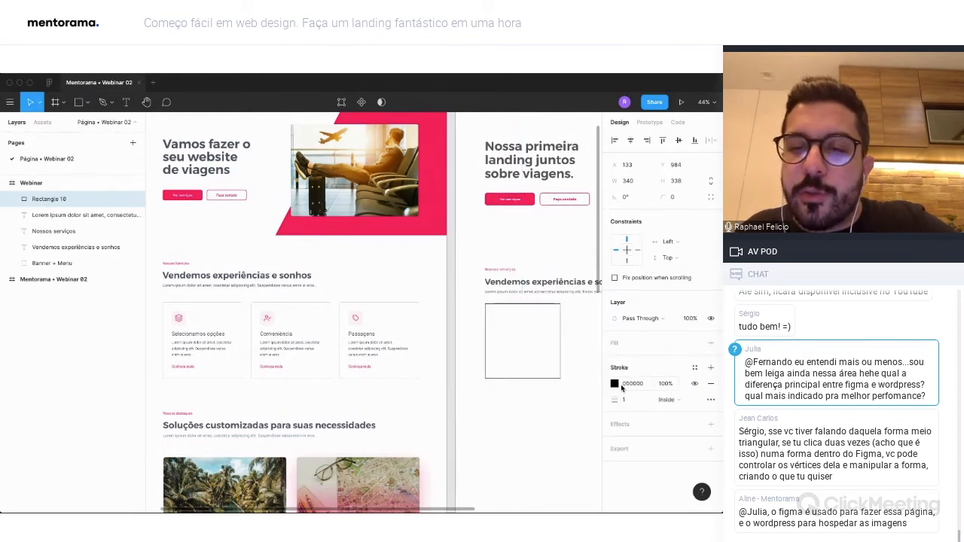
{"action": "left_click", "coordinate": [615, 384]}
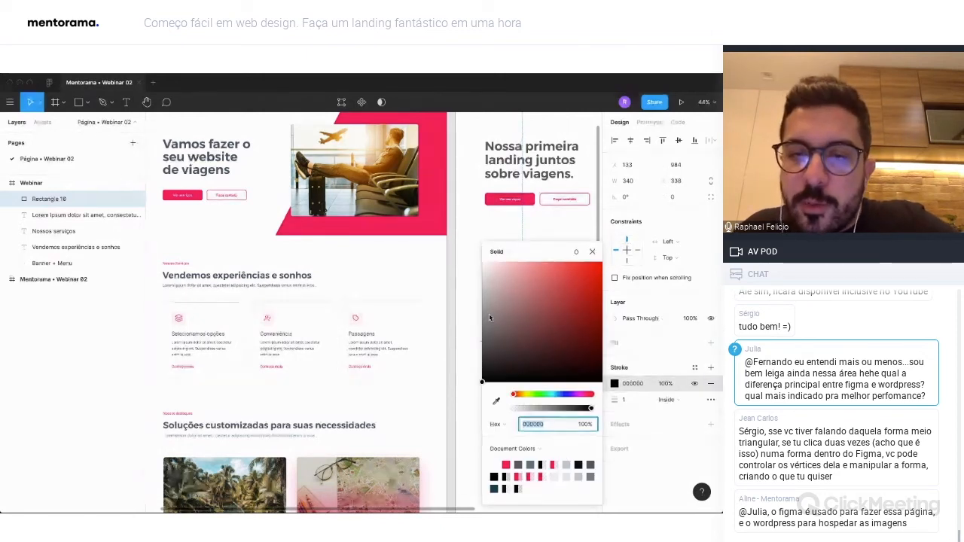
{"action": "mouse_move", "coordinate": [489, 313]}
{"action": "left_mouse_down"}
{"action": "mouse_move", "coordinate": [462, 292]}
{"action": "mouse_move", "coordinate": [476, 297]}
{"action": "left_mouse_up"}
{"action": "scroll", "coordinate": [452, 294], "scroll_direction": "right", "scroll_amount": 3}
{"action": "left_click_drag", "start_coordinate": [506, 326], "coordinate": [470, 312]}
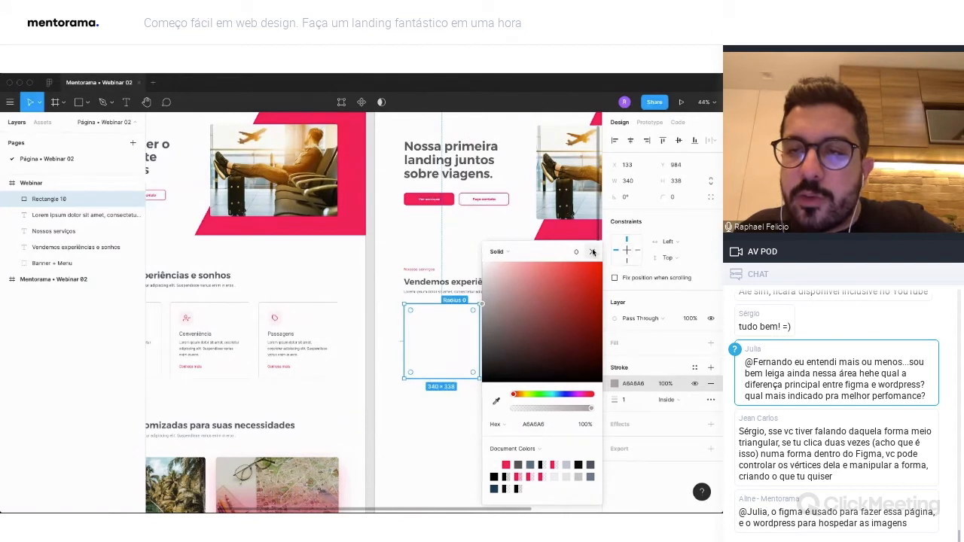
{"action": "left_click", "coordinate": [594, 253]}
Round the card rectangle's corners to 12 and move it down to Y 1004.
{"action": "left_click", "coordinate": [682, 201]}
{"action": "type", "text": "12"}
{"action": "key", "text": "Return"}
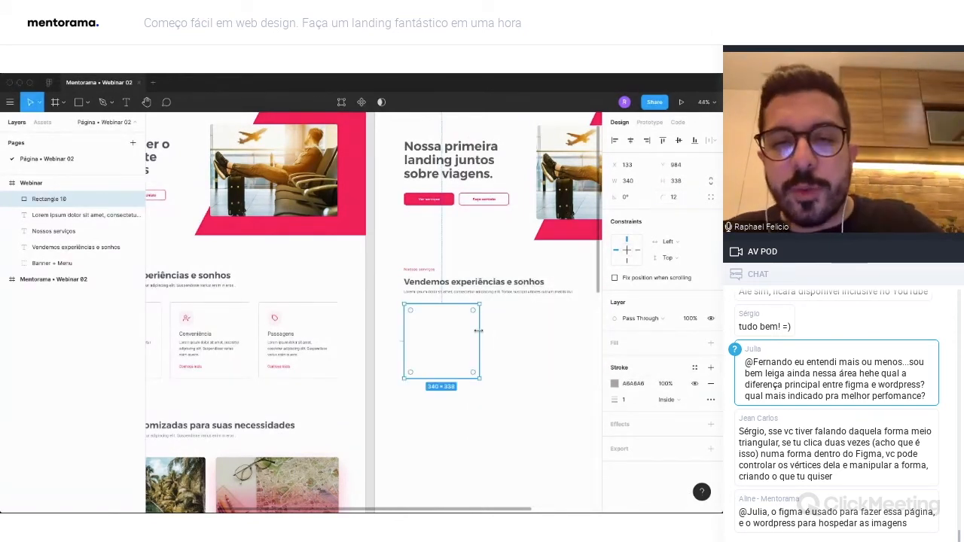
{"action": "key", "text": "shift+Down"}
{"action": "key", "text": "shift+Down"}
{"action": "left_click", "coordinate": [497, 333]}
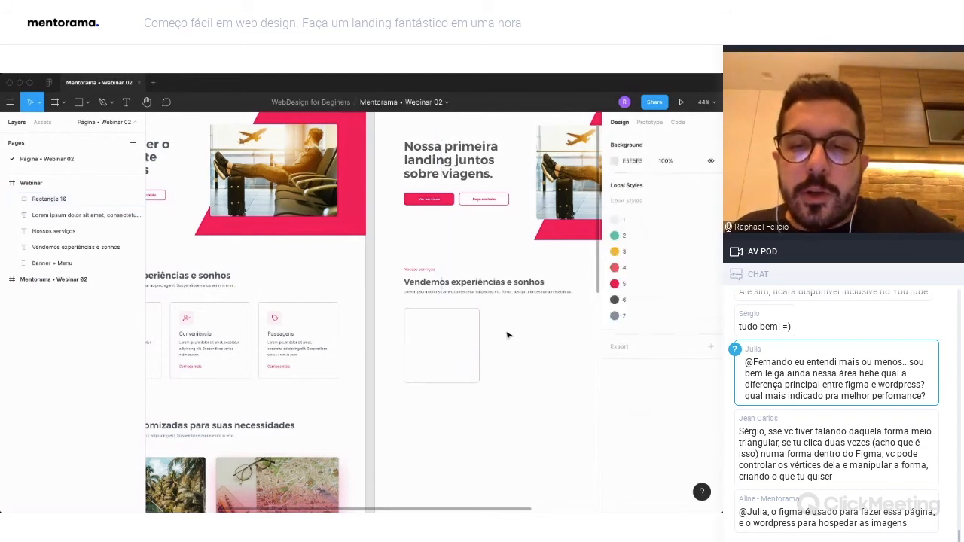
Duplicate the card rectangle twice in the same row, placing the copies at about X 523 and X 917.
{"action": "left_click", "coordinate": [407, 337]}
{"action": "key", "text": "alt"}
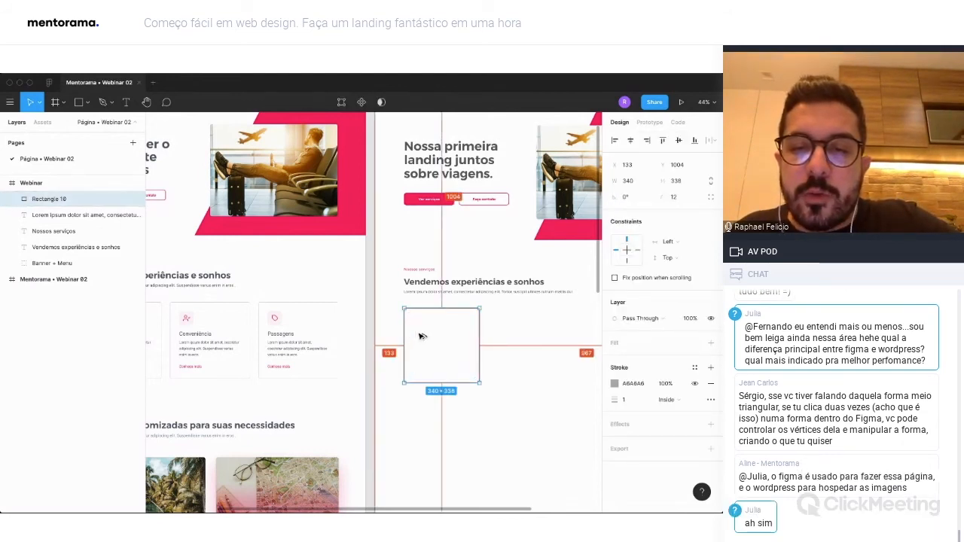
{"action": "left_click_drag", "start_coordinate": [422, 337], "coordinate": [506, 338]}
{"action": "scroll", "coordinate": [498, 339], "scroll_direction": "right", "scroll_amount": 3}
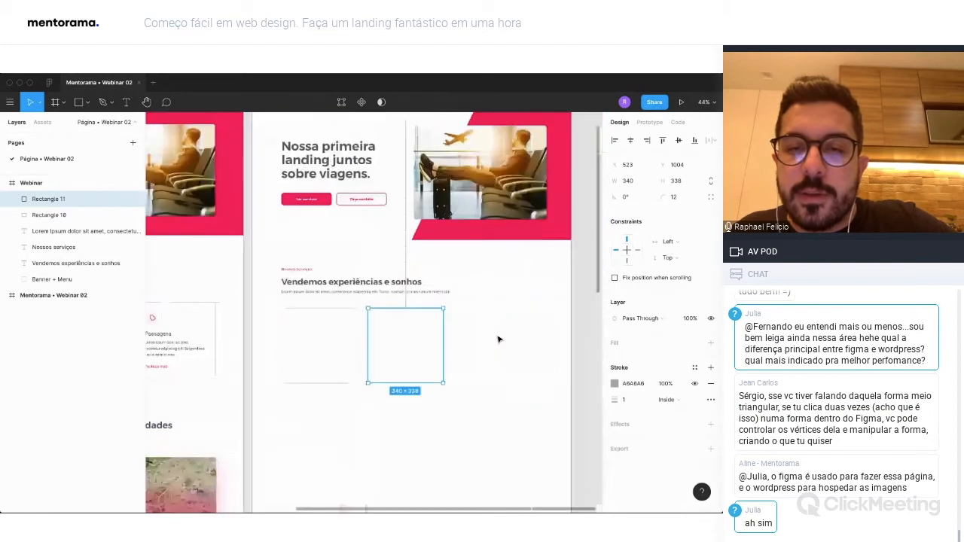
{"action": "scroll", "coordinate": [498, 340], "scroll_direction": "right", "scroll_amount": 1}
{"action": "left_click_drag", "start_coordinate": [385, 339], "coordinate": [468, 346]}
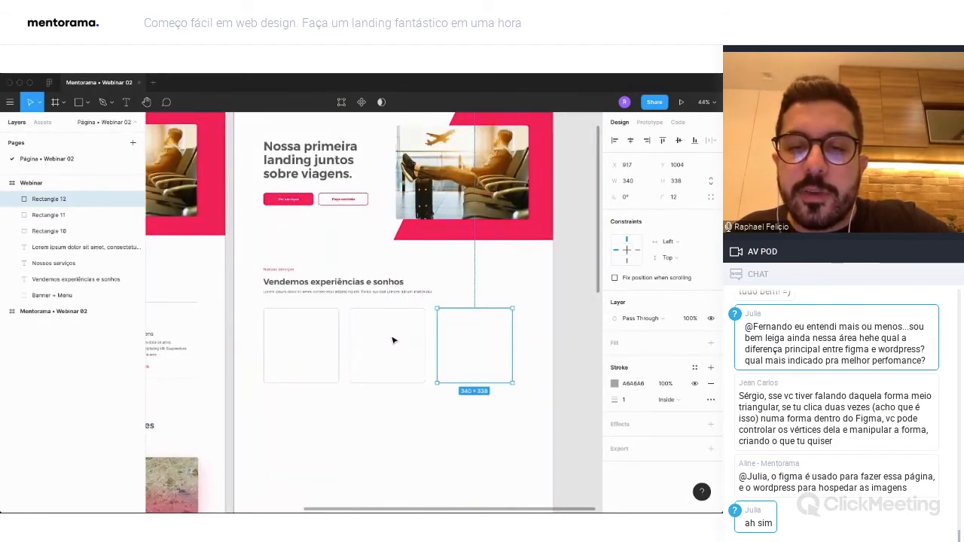
Space the three card rectangles evenly with a gap of 52 and shift the row slightly to the right.
{"action": "left_click", "coordinate": [388, 349], "text": "shift"}
{"action": "left_click", "coordinate": [303, 348], "text": "shift"}
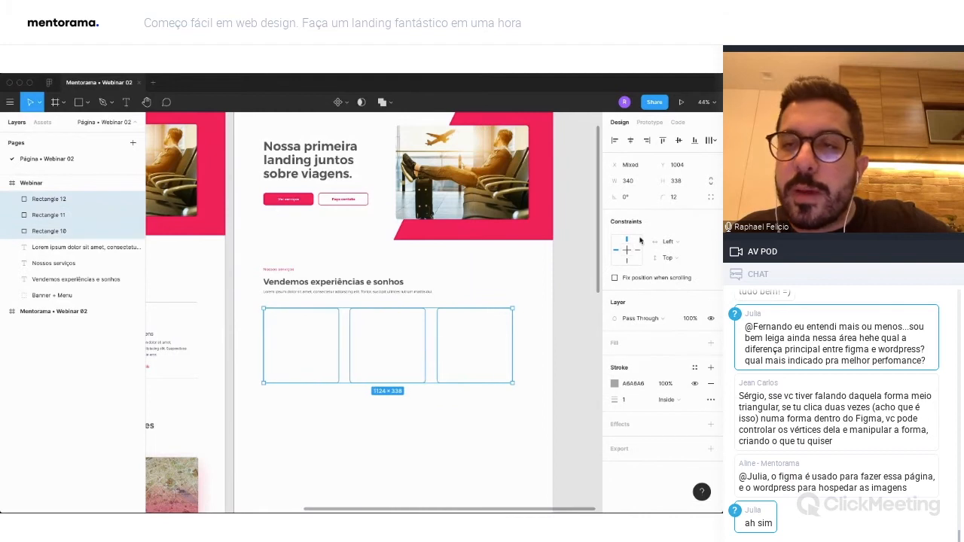
{"action": "left_click", "coordinate": [710, 141]}
{"action": "left_click", "coordinate": [637, 185]}
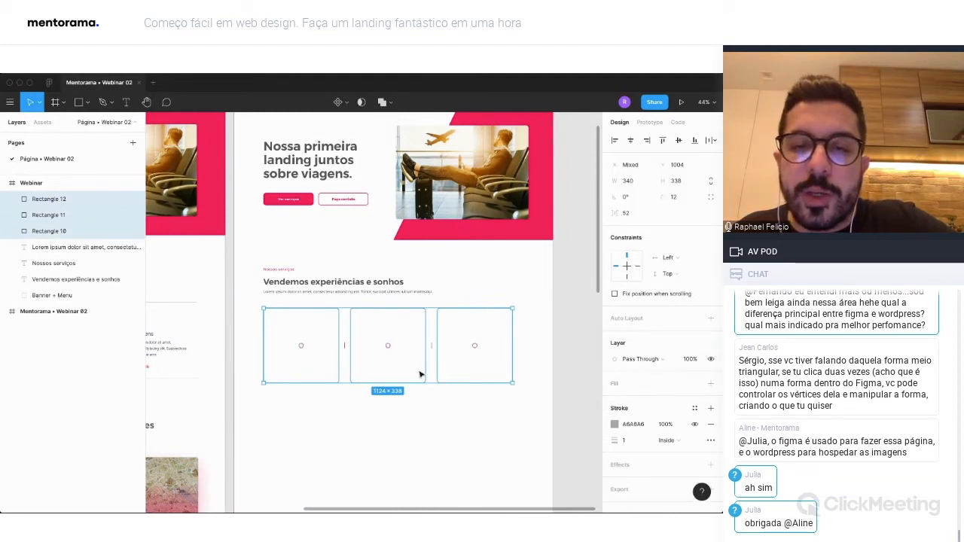
{"action": "mouse_move", "coordinate": [406, 326]}
{"action": "left_mouse_down"}
{"action": "mouse_move", "coordinate": [385, 326]}
{"action": "mouse_move", "coordinate": [401, 329]}
{"action": "left_mouse_up"}
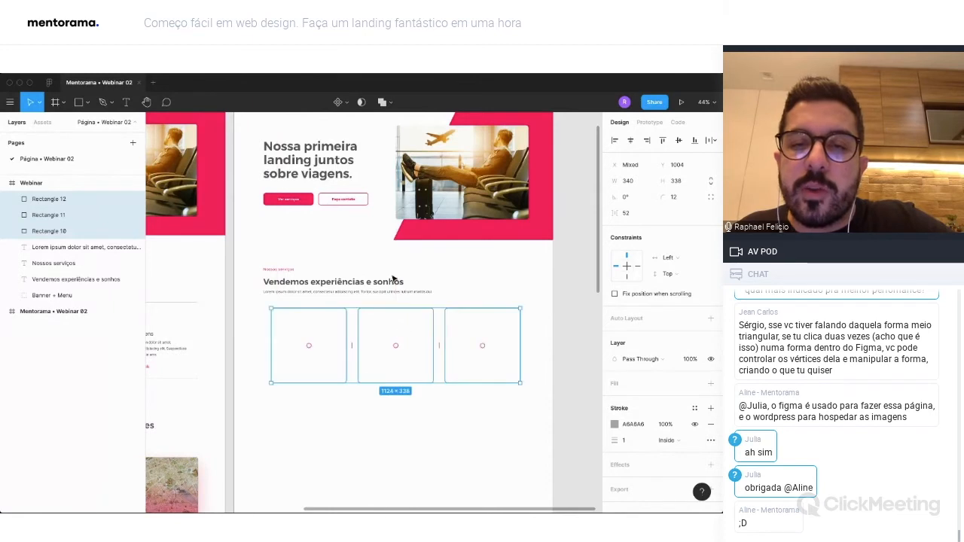
{"action": "left_click", "coordinate": [396, 429]}
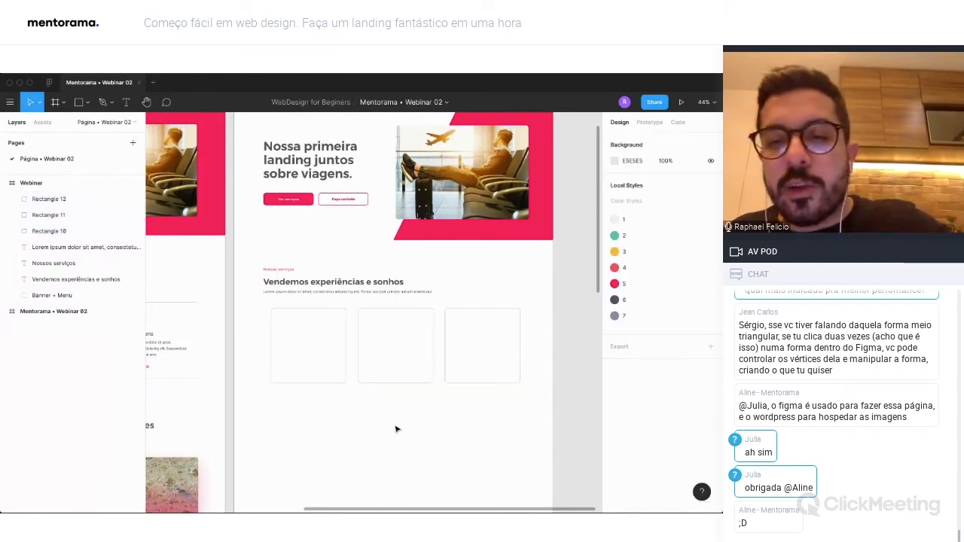
Move the row of three cards down to Y 1014 and centre it horizontally in the frame.
{"action": "scroll", "coordinate": [407, 418], "scroll_direction": "left", "scroll_amount": 2}
{"action": "left_click_drag", "start_coordinate": [504, 406], "coordinate": [347, 331]}
{"action": "left_click_drag", "start_coordinate": [403, 323], "coordinate": [401, 323]}
{"action": "left_click", "coordinate": [463, 446]}
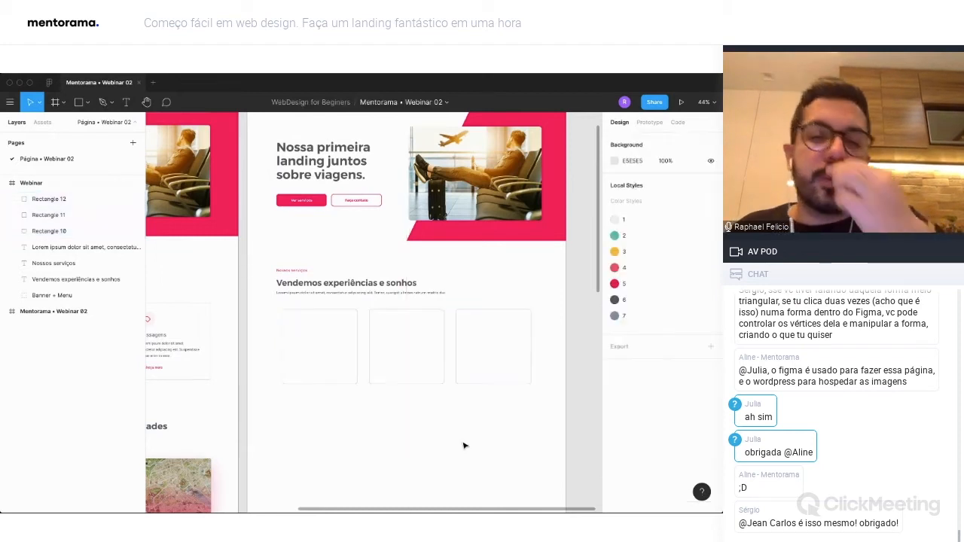
{"action": "scroll", "coordinate": [463, 445], "scroll_direction": "left", "scroll_amount": 5}
{"action": "left_click_drag", "start_coordinate": [427, 360], "coordinate": [345, 303]}
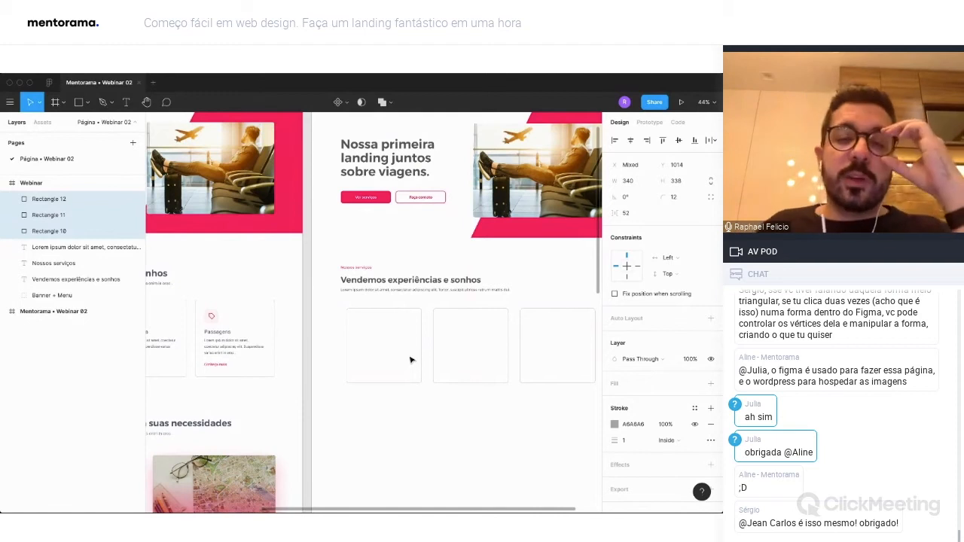
{"action": "left_click", "coordinate": [488, 393]}
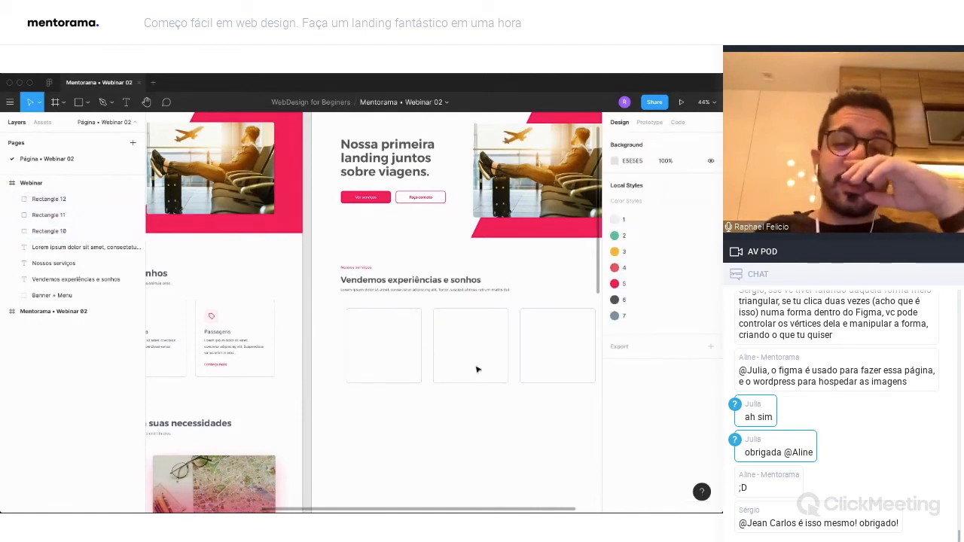
{"action": "left_click", "coordinate": [125, 199]}
{"action": "left_click", "coordinate": [125, 215]}
{"action": "left_click", "coordinate": [125, 231]}
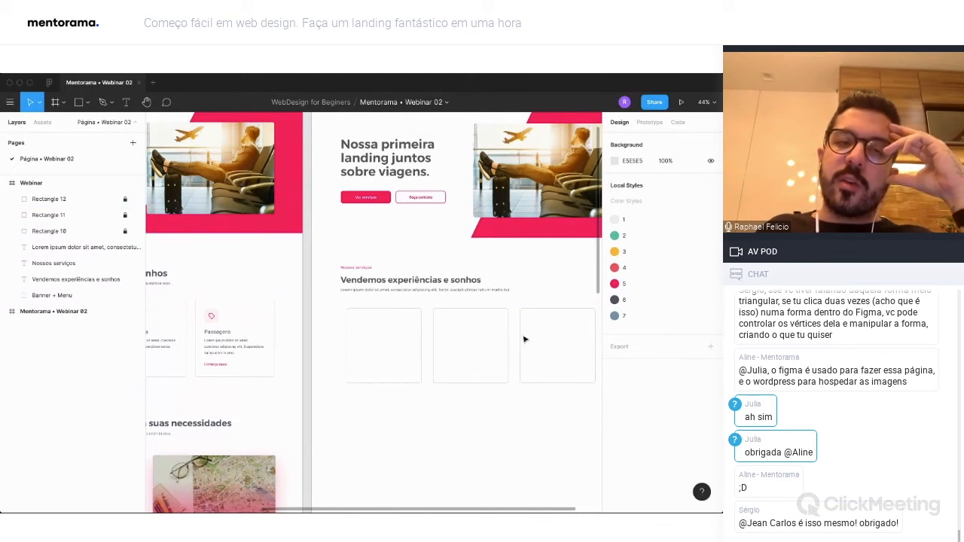
{"action": "left_click", "coordinate": [125, 199]}
{"action": "left_click", "coordinate": [125, 215]}
{"action": "left_click", "coordinate": [125, 231]}
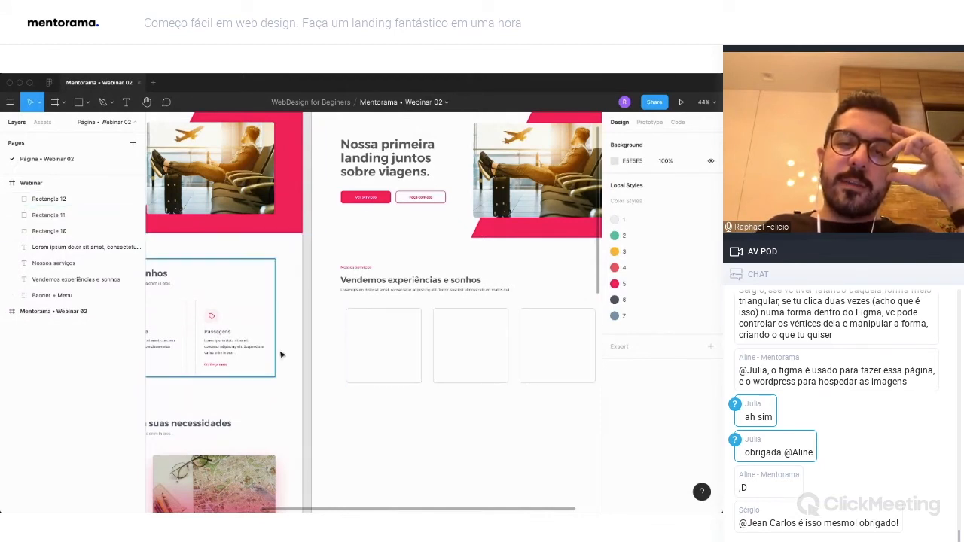
Lock the three card rectangles against selection and movement.
{"action": "left_click", "coordinate": [545, 332]}
{"action": "left_click", "coordinate": [474, 341], "text": "shift"}
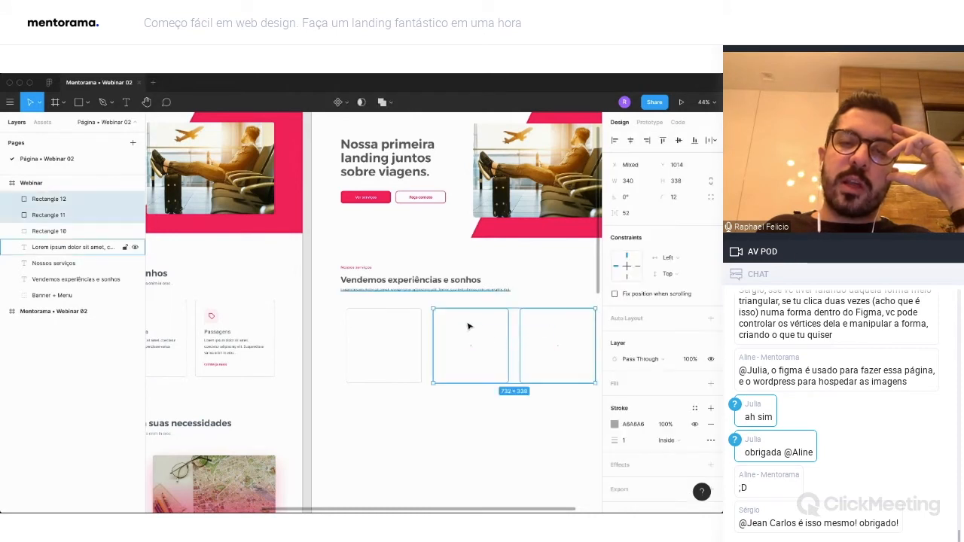
{"action": "left_click", "coordinate": [125, 199]}
{"action": "left_click", "coordinate": [125, 214]}
{"action": "left_click", "coordinate": [125, 231]}
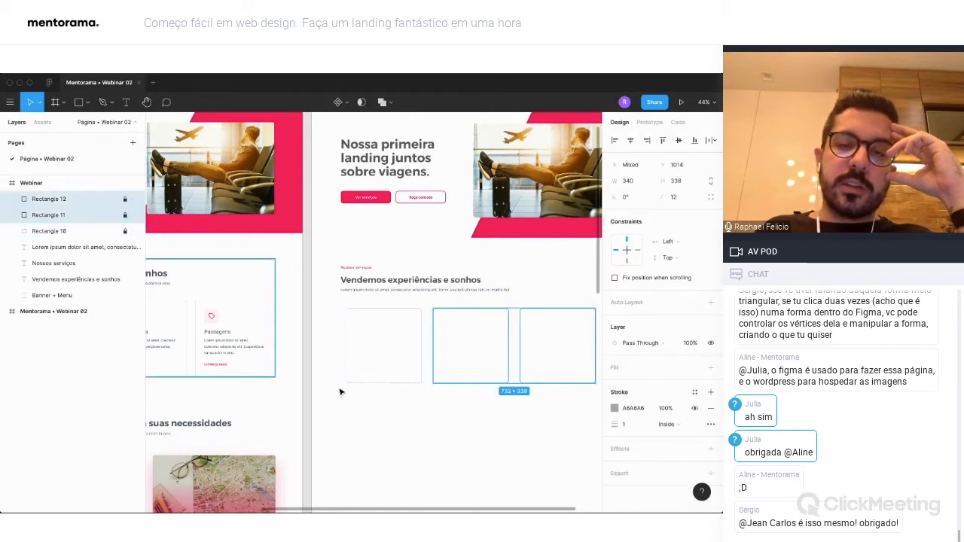
{"action": "left_click", "coordinate": [461, 342]}
Draw a 60 × 60 square in the upper left of the first card at about X 198, Y 1062.
{"action": "scroll", "coordinate": [371, 329], "scroll_direction": "left", "scroll_amount": 4}
{"action": "scroll", "coordinate": [371, 330], "scroll_direction": "left", "scroll_amount": 3}
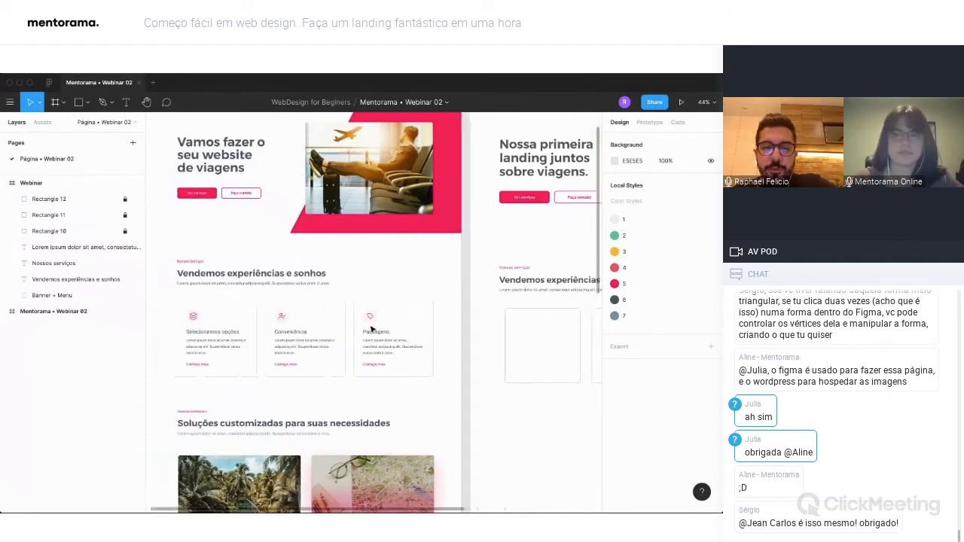
{"action": "key", "text": "r"}
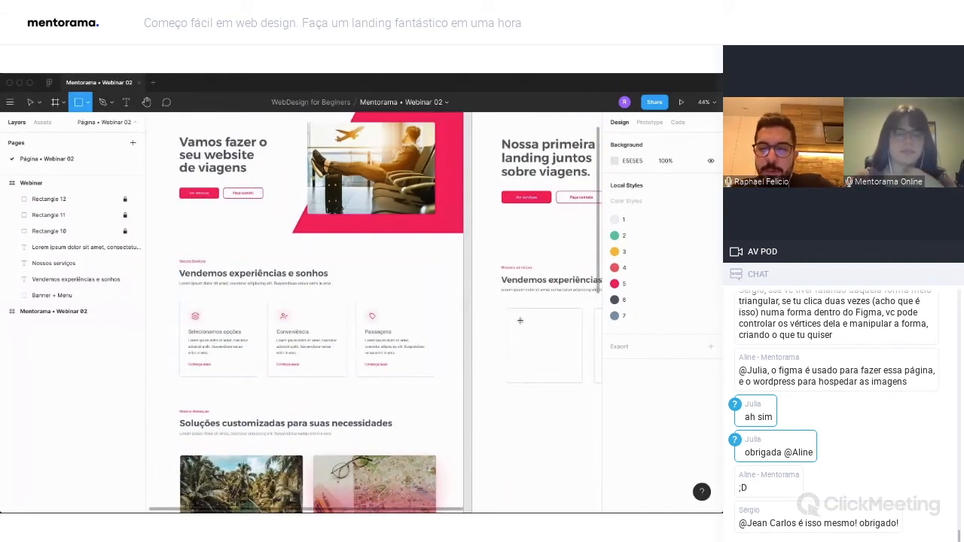
{"action": "left_click_drag", "start_coordinate": [514, 314], "coordinate": [523, 332]}
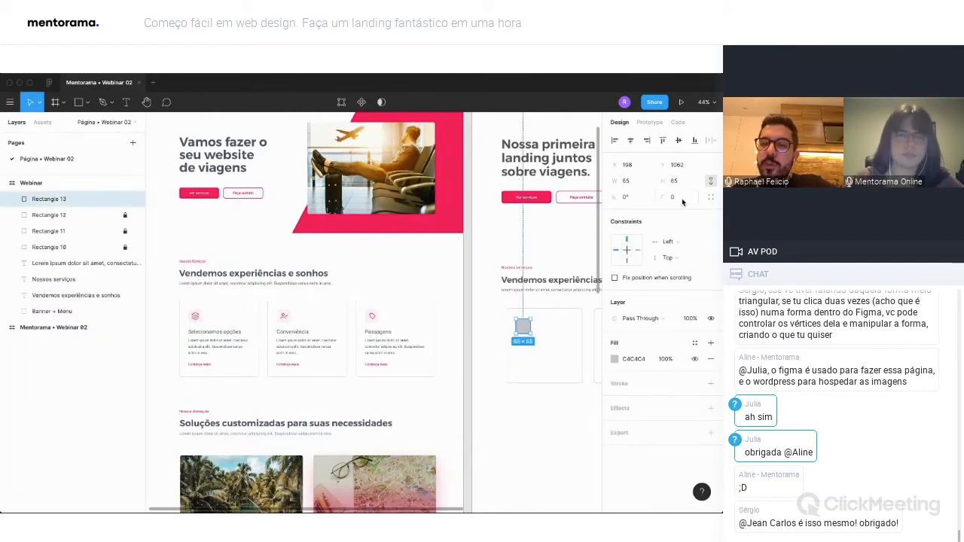
{"action": "left_click", "coordinate": [633, 183]}
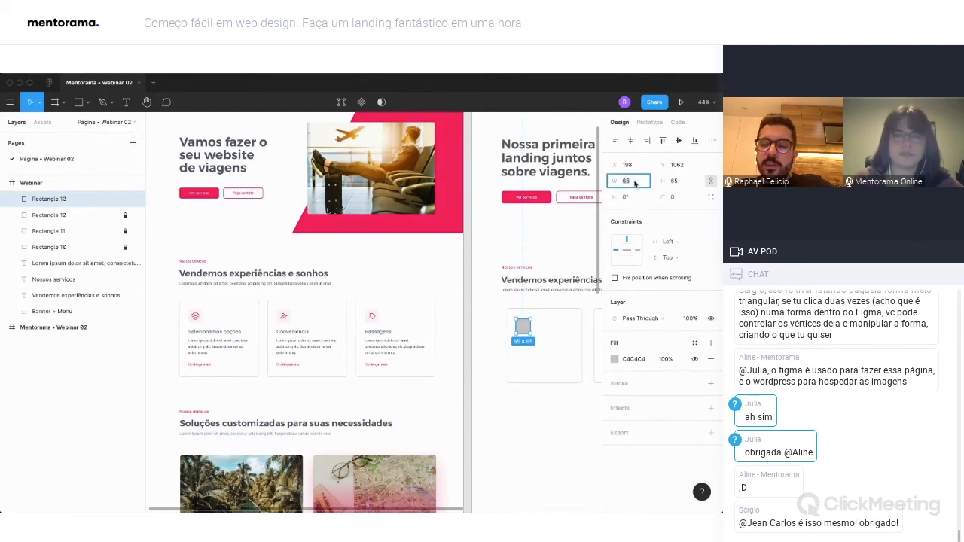
{"action": "type", "text": "60"}
{"action": "key", "text": "Return"}
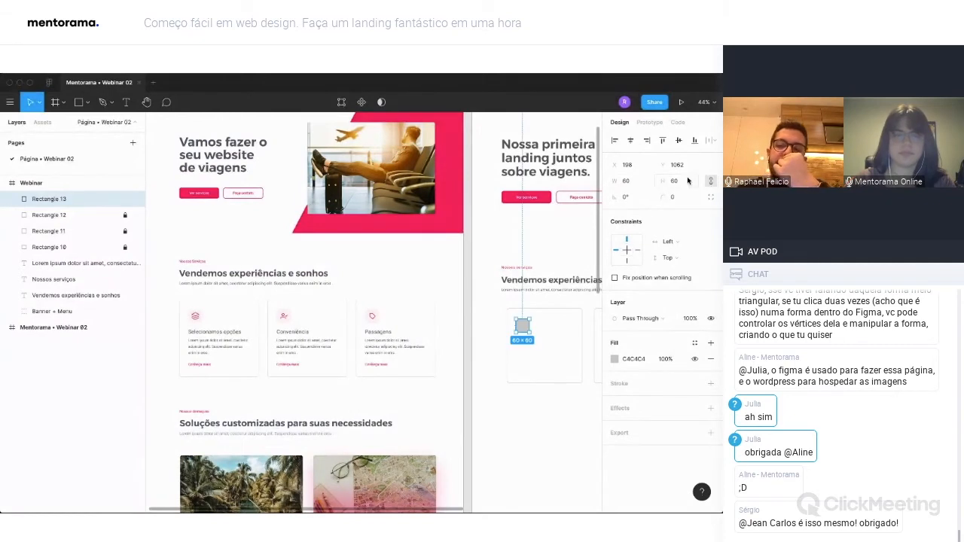
Fill the small square with pink FC005B at 10% opacity and round its corners to 12.
{"action": "left_click", "coordinate": [613, 359]}
{"action": "left_click", "coordinate": [506, 462]}
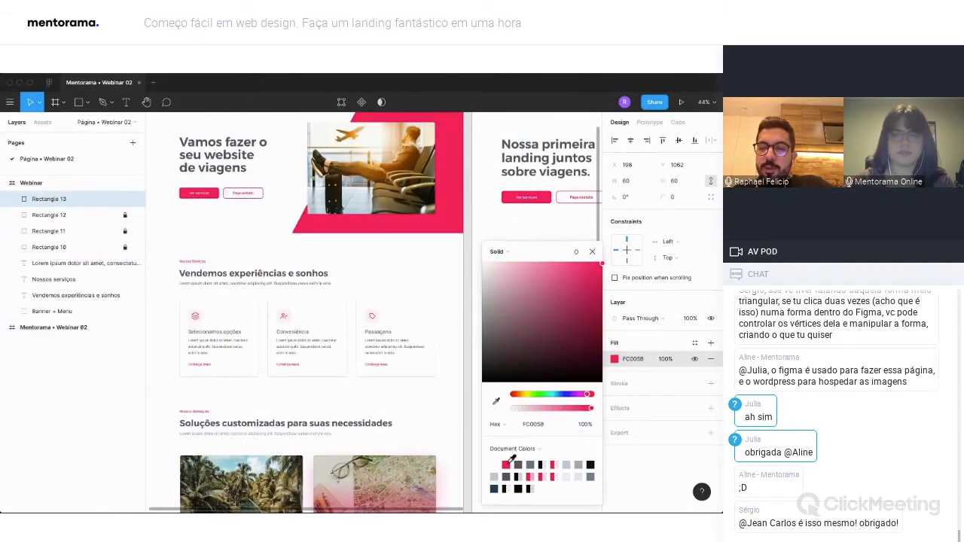
{"action": "left_click", "coordinate": [592, 254]}
{"action": "left_click", "coordinate": [666, 357]}
{"action": "type", "text": "1"}
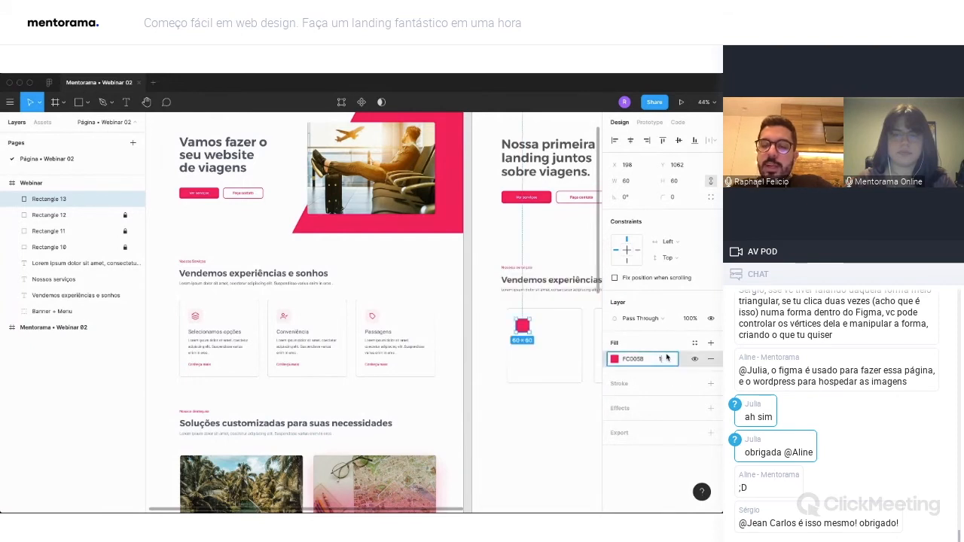
{"action": "type", "text": "0"}
{"action": "key", "text": "Return"}
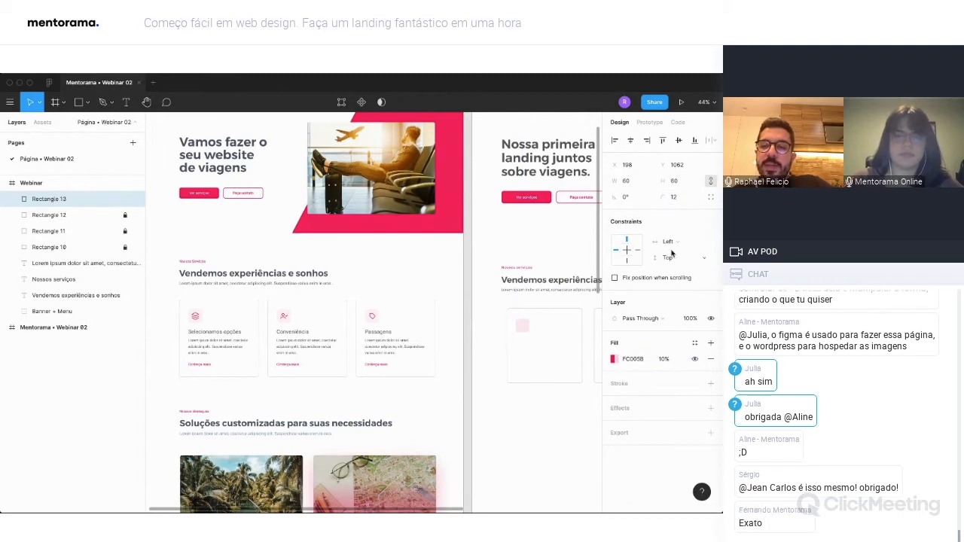
{"action": "left_click", "coordinate": [539, 413]}
{"action": "left_click", "coordinate": [525, 329]}
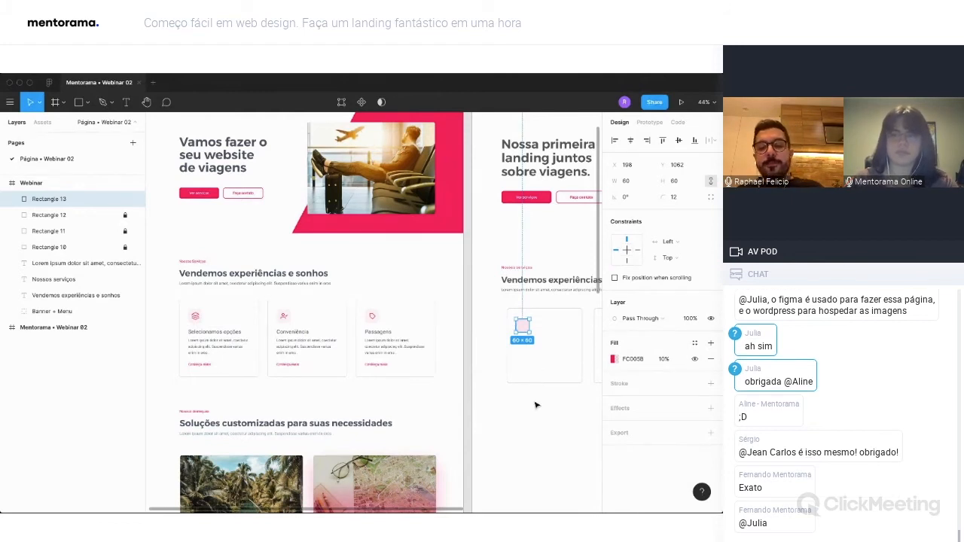
{"action": "left_click", "coordinate": [554, 339]}
Duplicate the section heading into the first card below the pink square and change its text to "Opção 01".
{"action": "left_click_drag", "start_coordinate": [555, 280], "coordinate": [568, 345]}
{"action": "double_click", "coordinate": [568, 345]}
{"action": "type", "text": "Sele"}
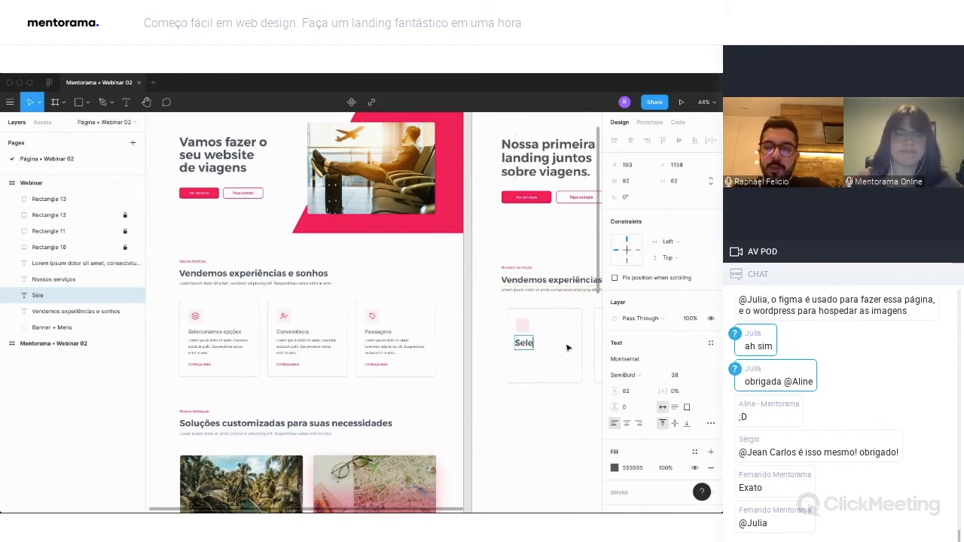
{"action": "key", "text": "BackSpace"}
{"action": "key", "text": "BackSpace"}
{"action": "key", "text": "BackSpace"}
{"action": "type", "text": "Opção 01"}
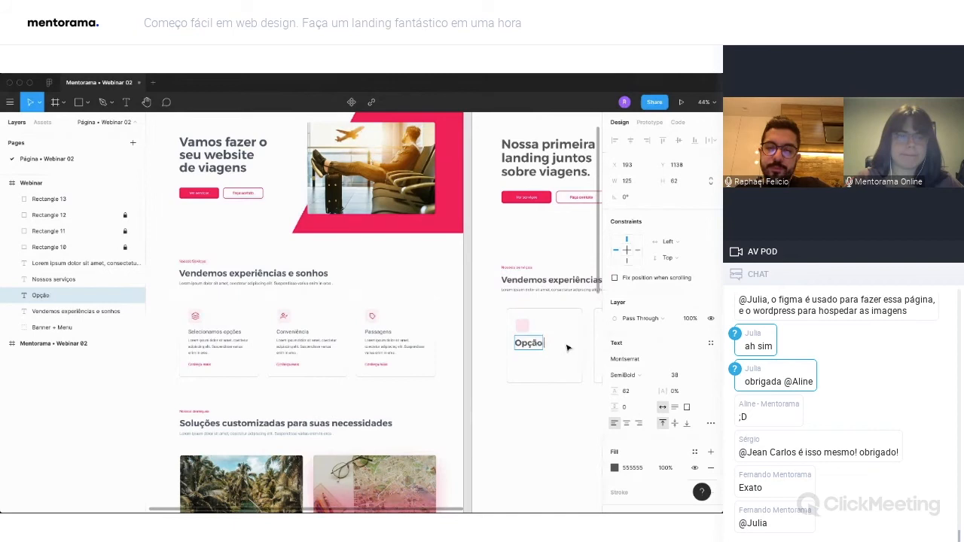
Set the "Opção 01" title to Montserrat Regular, size 22, and align it with the pink square at X 198, Y 1139.
{"action": "left_click", "coordinate": [640, 375]}
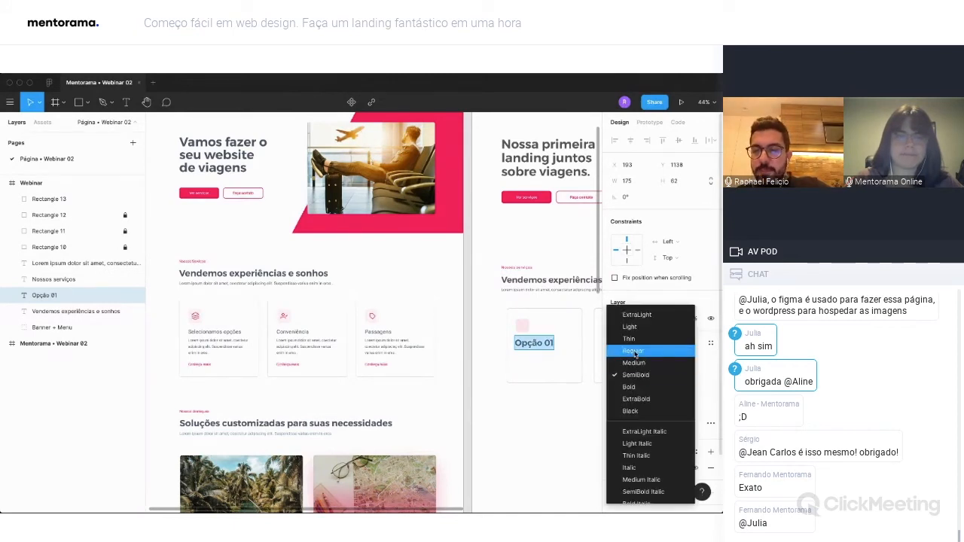
{"action": "left_click", "coordinate": [633, 353]}
{"action": "left_click", "coordinate": [674, 376]}
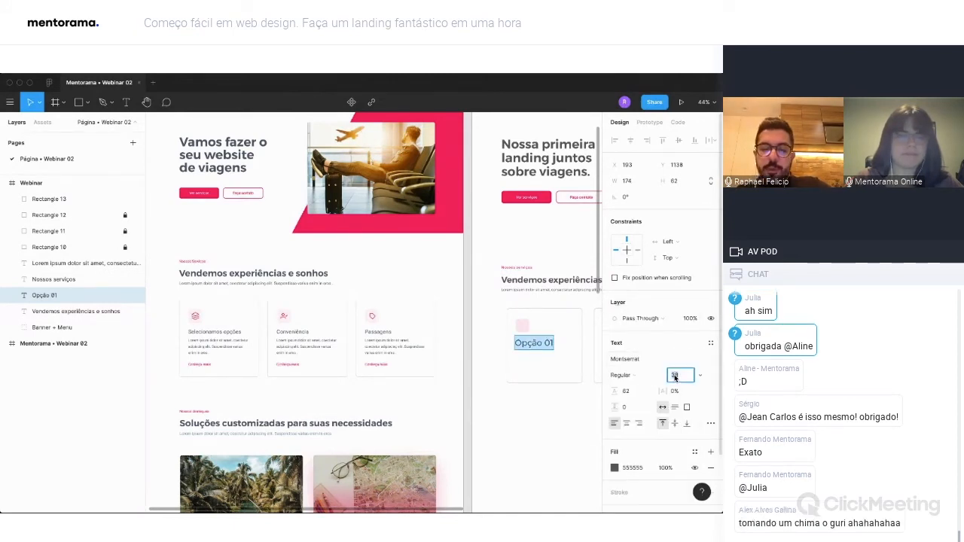
{"action": "type", "text": "22"}
{"action": "key", "text": "Return"}
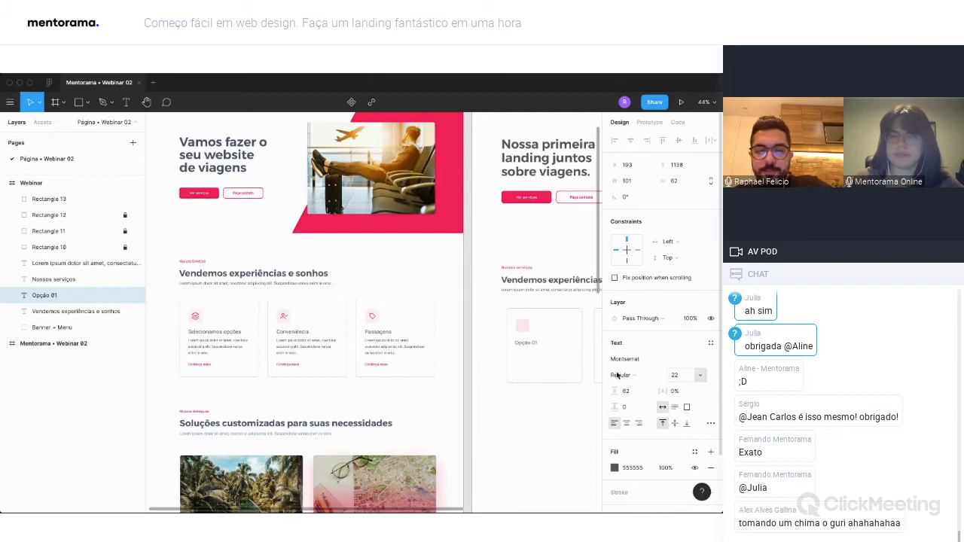
{"action": "left_click_drag", "start_coordinate": [532, 351], "coordinate": [533, 346]}
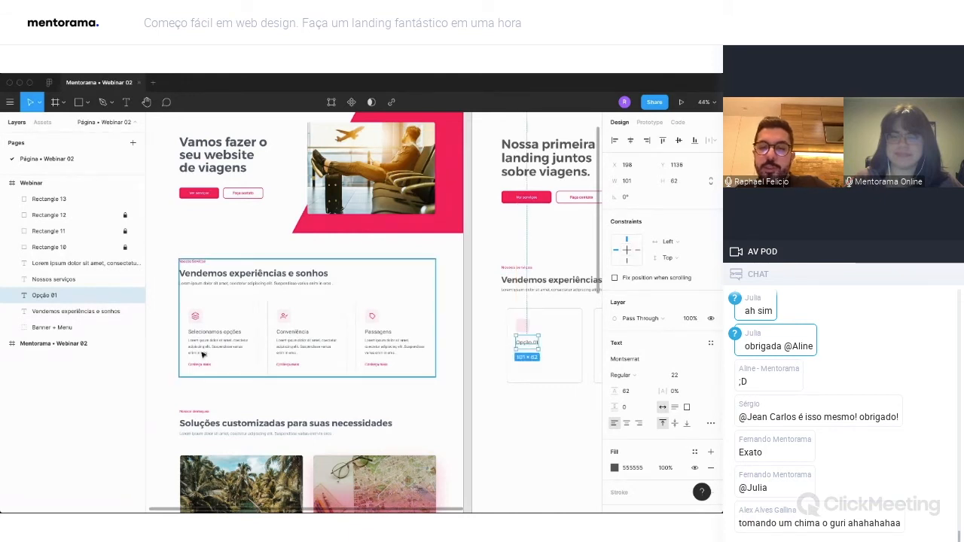
Duplicate the section's intro paragraph under the "Opção 01" title at X 198, narrow it to 257 wide and set its line height to 20.
{"action": "left_click_drag", "start_coordinate": [537, 292], "coordinate": [392, 357]}
{"action": "scroll", "coordinate": [550, 358], "scroll_direction": "right", "scroll_amount": 3}
{"action": "scroll", "coordinate": [550, 358], "scroll_direction": "right", "scroll_amount": 3}
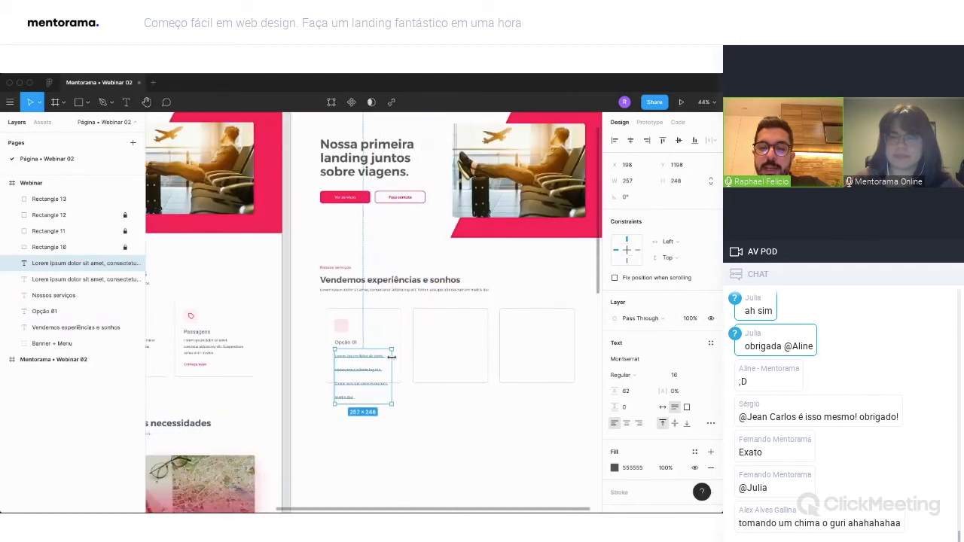
{"action": "scroll", "coordinate": [411, 345], "scroll_direction": "left", "scroll_amount": 8}
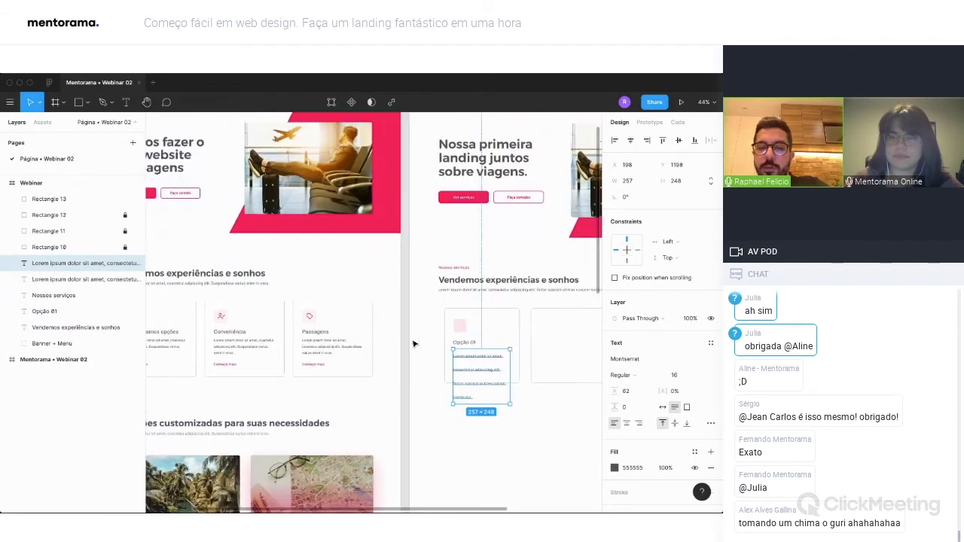
{"action": "left_click", "coordinate": [631, 392]}
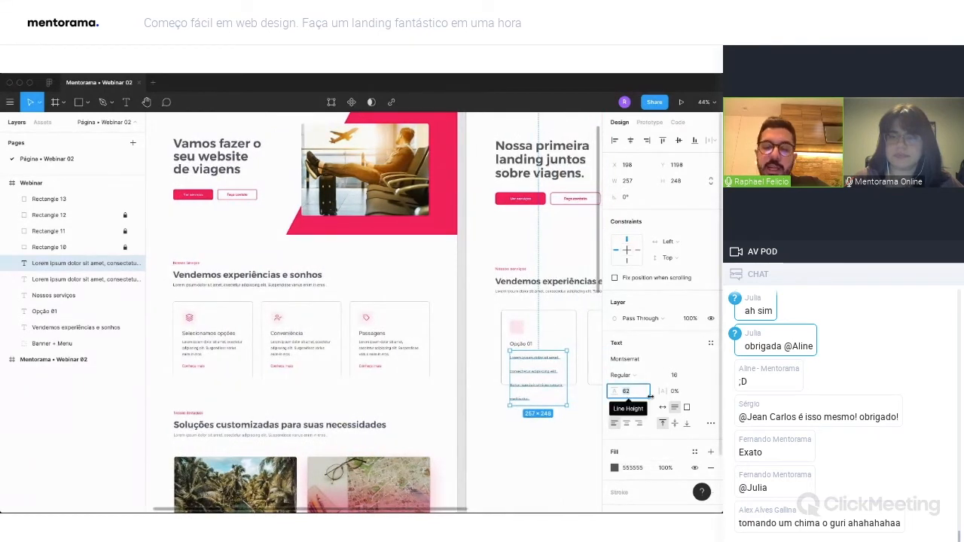
{"action": "type", "text": "20"}
{"action": "key", "text": "Return"}
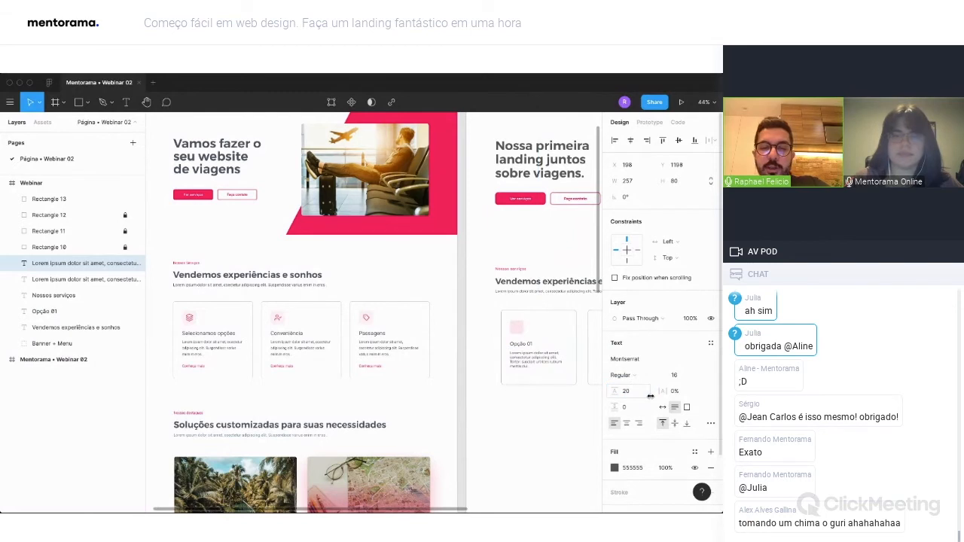
Trim the end of the first card's description to leave three lines, and move the text down to Y 1203.
{"action": "double_click", "coordinate": [530, 367]}
{"action": "key", "text": "BackSpace"}
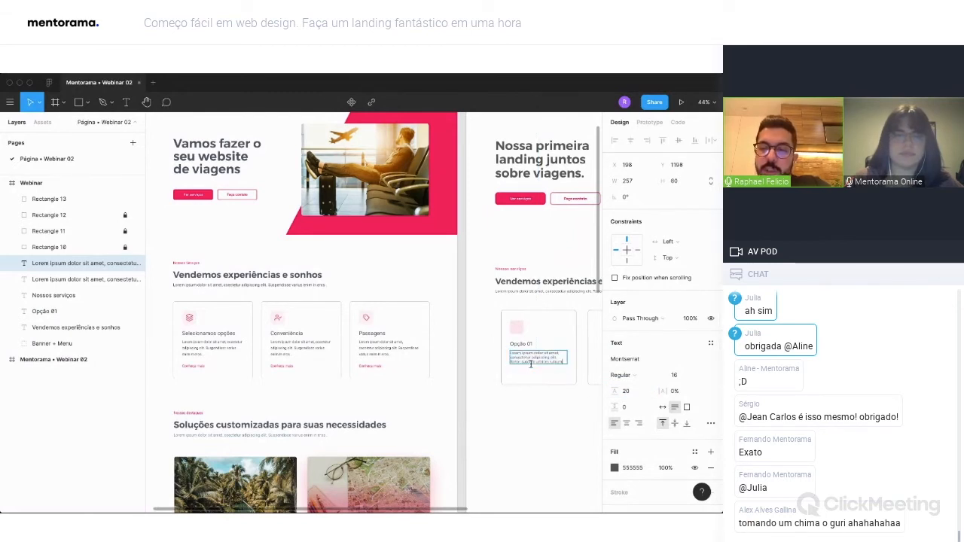
{"action": "key", "text": "Escape"}
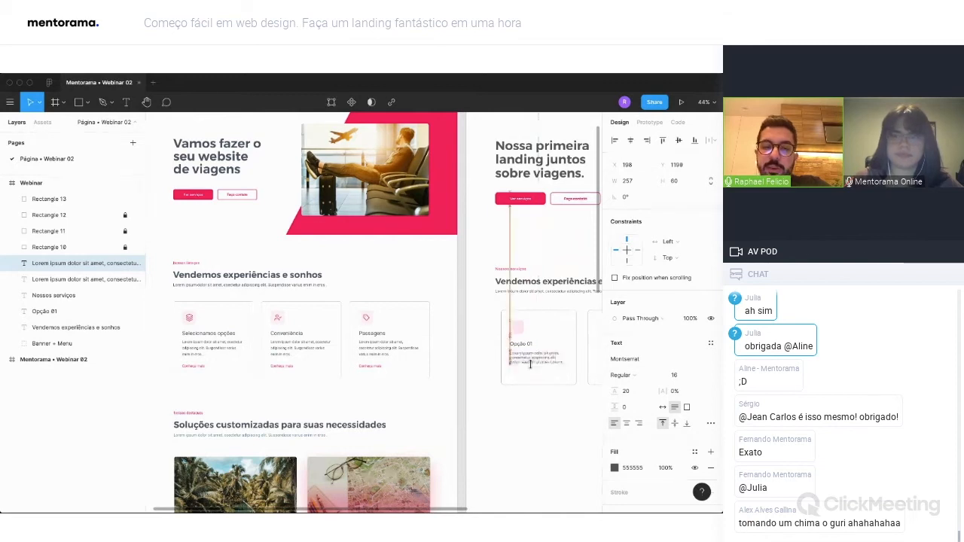
{"action": "left_click", "coordinate": [525, 412]}
{"action": "left_click", "coordinate": [536, 360]}
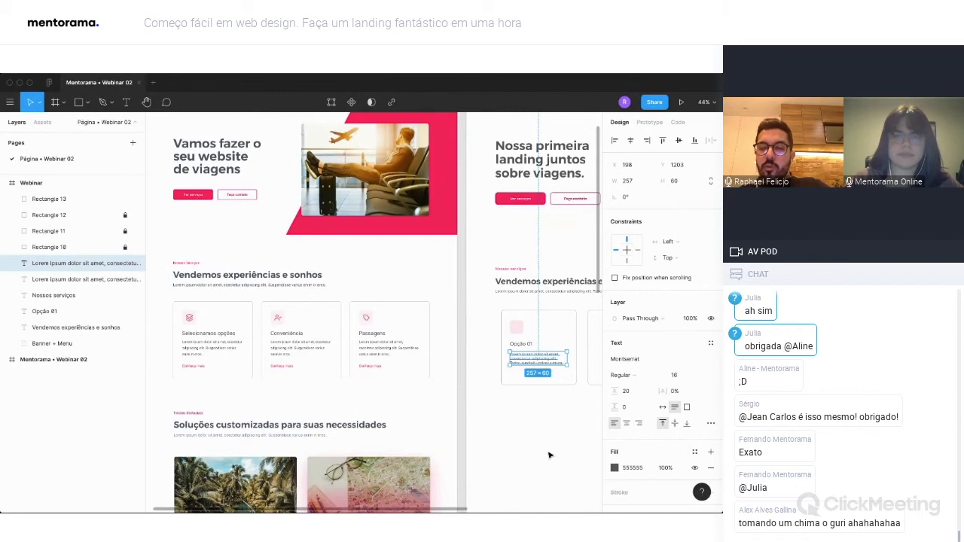
{"action": "left_click", "coordinate": [549, 455]}
{"action": "left_click", "coordinate": [531, 362]}
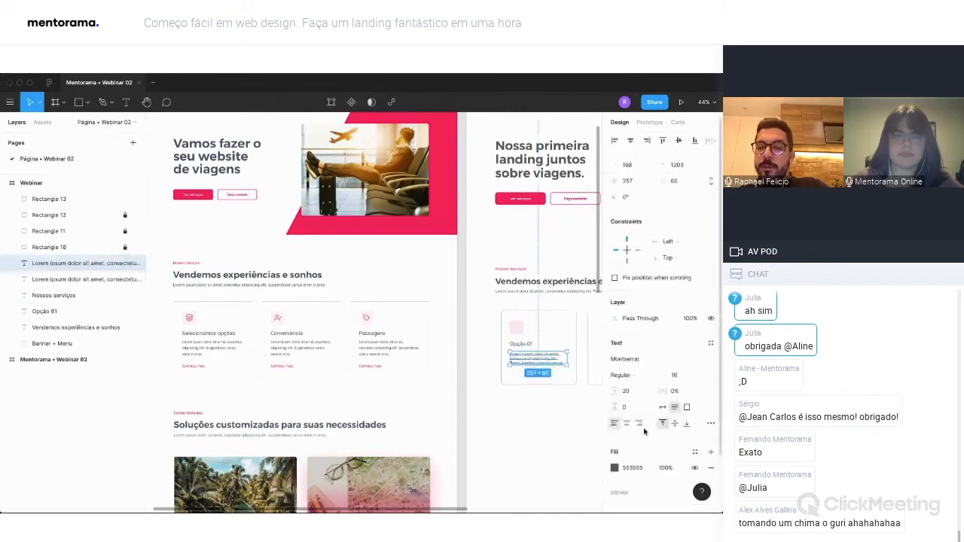
{"action": "left_click", "coordinate": [519, 410]}
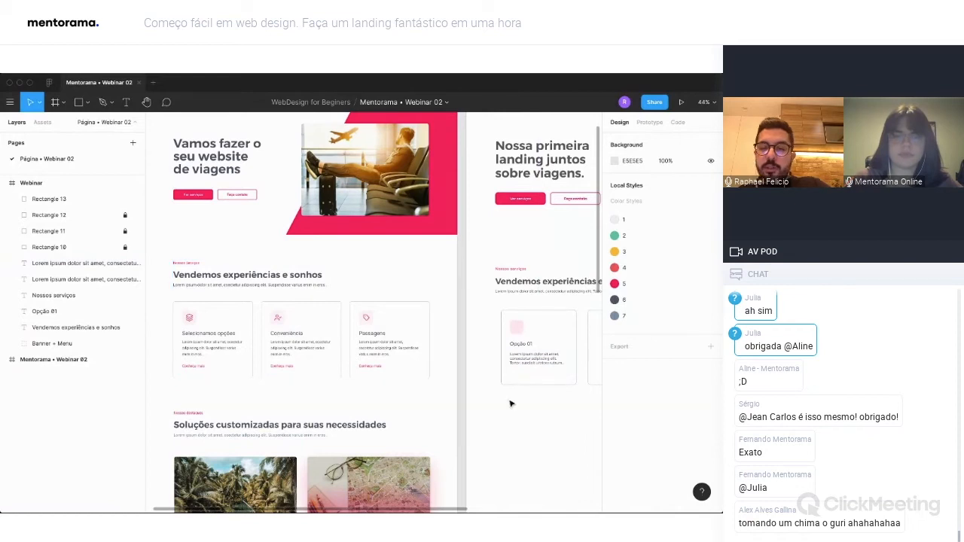
Duplicate the description below itself in the first card at Y 1292 and change its text to "Conheça mais".
{"action": "left_click_drag", "start_coordinate": [529, 363], "coordinate": [529, 382]}
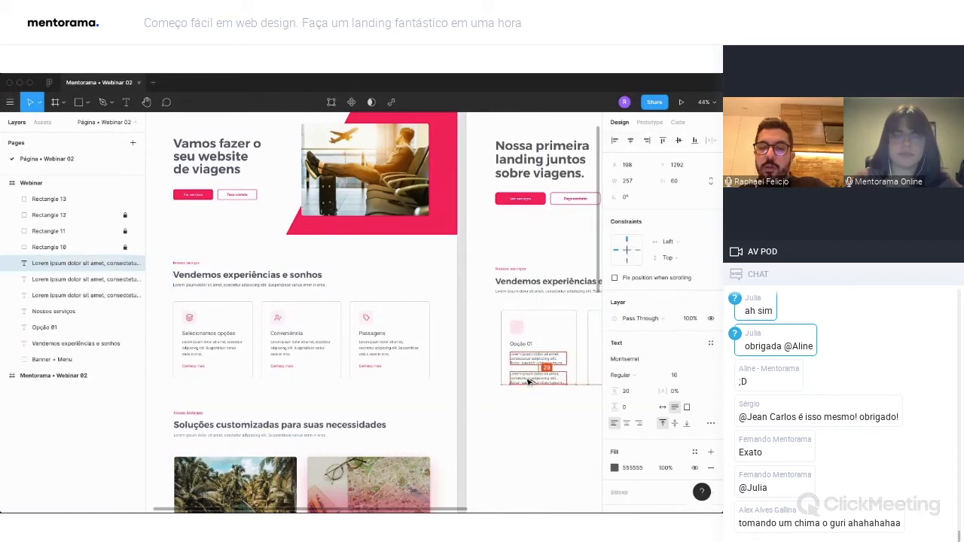
{"action": "key", "text": "Return"}
{"action": "type", "text": "Conheça mais"}
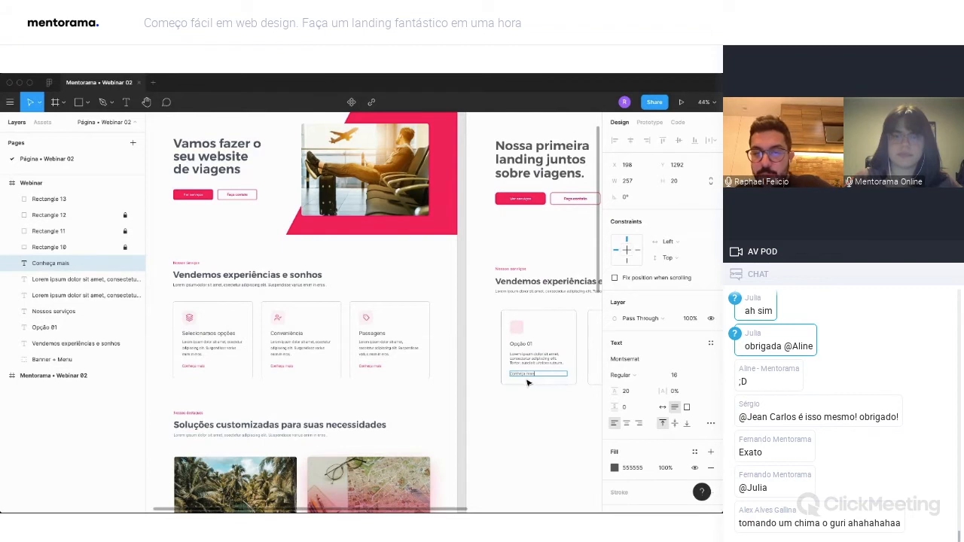
{"action": "key", "text": "Escape"}
Colour the "Conheça mais" text pink FC005B from the document colors.
{"action": "left_click", "coordinate": [615, 468]}
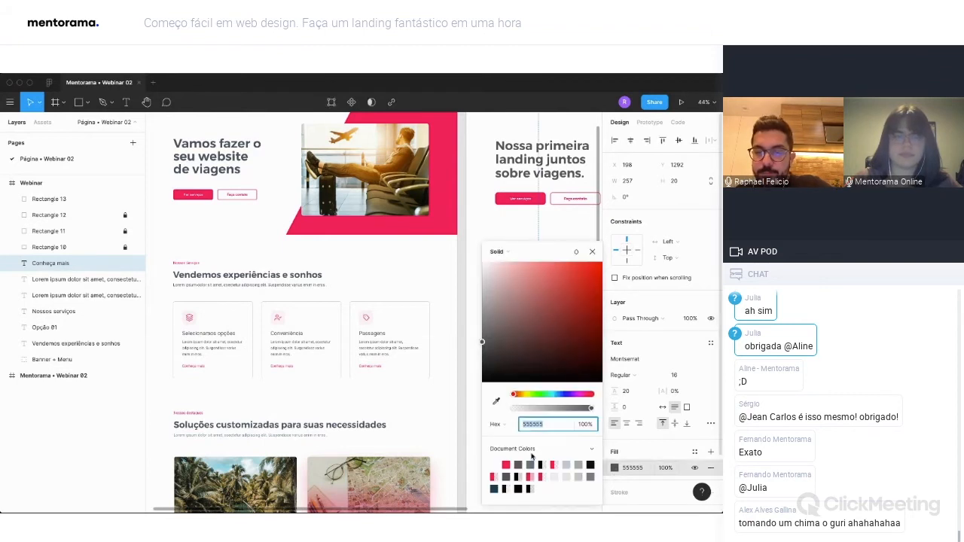
{"action": "left_click", "coordinate": [505, 463]}
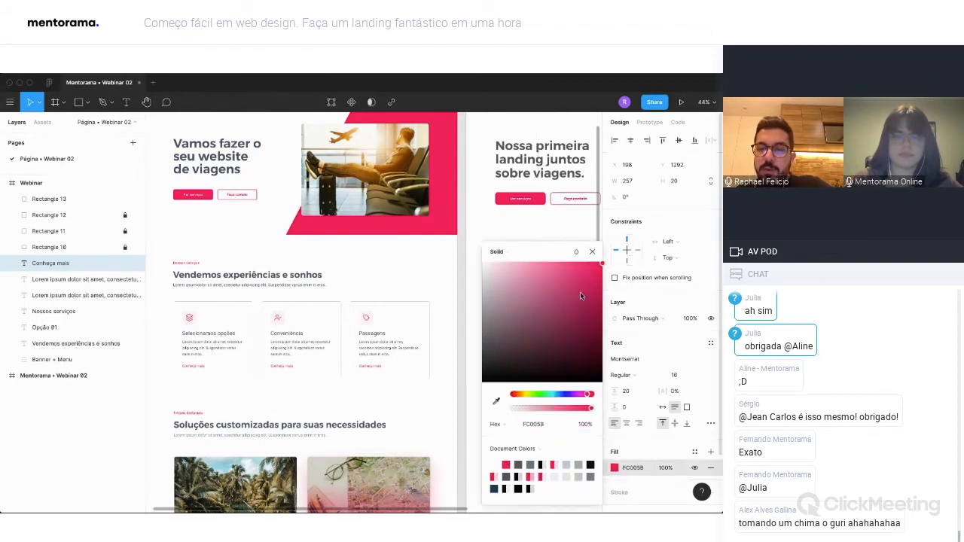
{"action": "left_click", "coordinate": [592, 252]}
{"action": "left_click", "coordinate": [530, 454]}
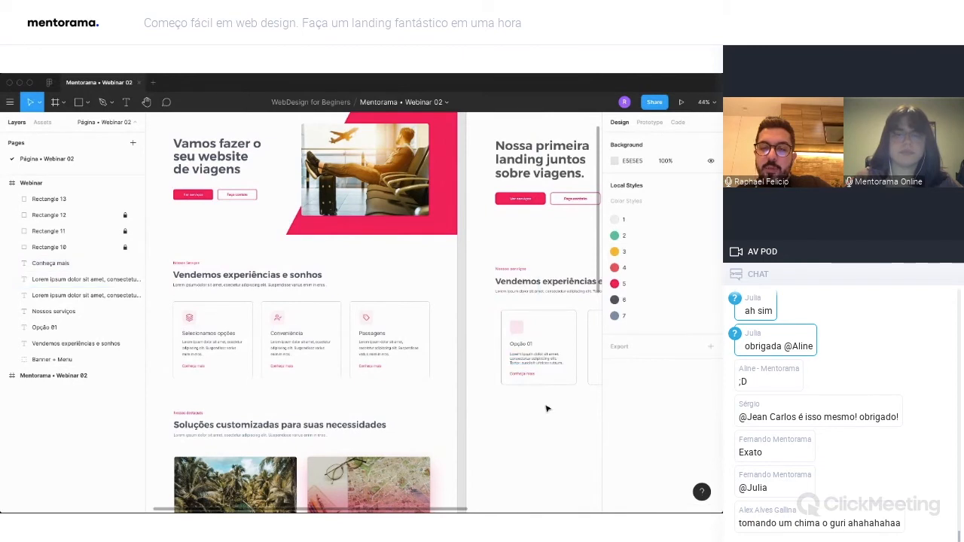
Duplicate the first card's pink square, title, description and "Conheça mais" text into the second and third cards.
{"action": "scroll", "coordinate": [547, 408], "scroll_direction": "right", "scroll_amount": 1}
{"action": "left_click_drag", "start_coordinate": [502, 403], "coordinate": [556, 331]}
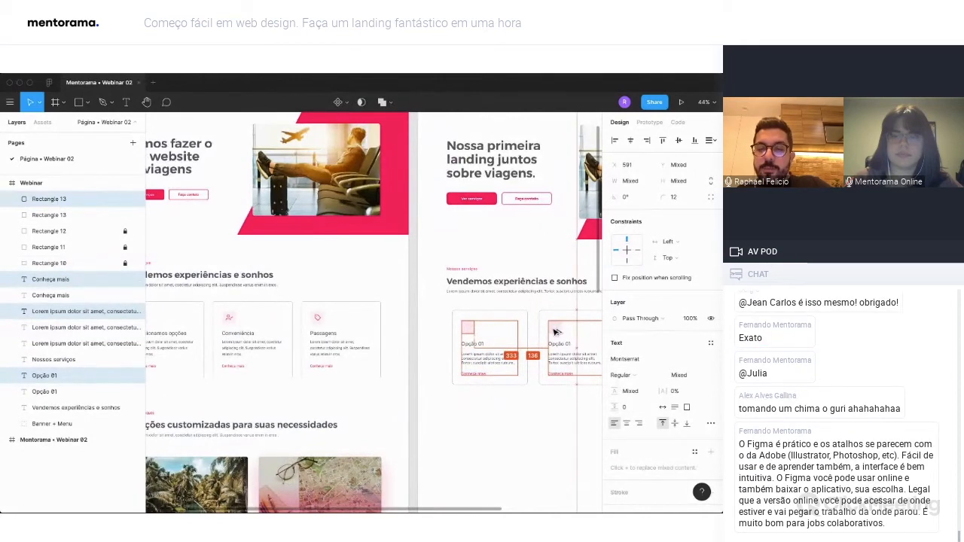
{"action": "scroll", "coordinate": [556, 332], "scroll_direction": "right", "scroll_amount": 4}
{"action": "left_click_drag", "start_coordinate": [406, 332], "coordinate": [491, 332]}
{"action": "key", "text": "Escape"}
Rename the third card's title to "Opção 03" and the second card's title to "Opção 02".
{"action": "key", "text": "t"}
{"action": "left_click", "coordinate": [504, 344]}
{"action": "key", "text": "BackSpace"}
{"action": "type", "text": "3"}
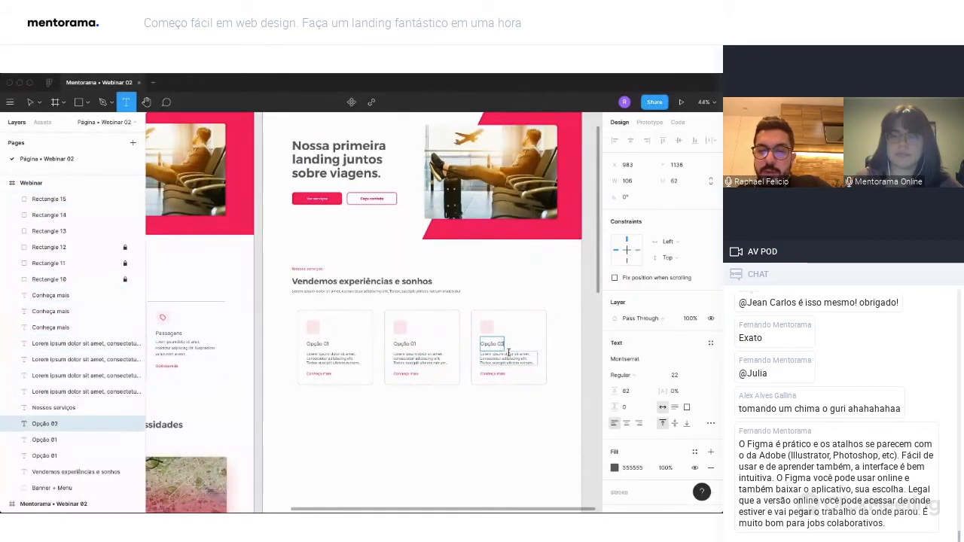
{"action": "left_click", "coordinate": [412, 342]}
{"action": "key", "text": "BackSpace"}
{"action": "type", "text": "2"}
{"action": "key", "text": "Escape"}
{"action": "key", "text": "Escape"}
Run the Feather Icons plugin and move its window clear of the Webinar frame's cards.
{"action": "scroll", "coordinate": [433, 400], "scroll_direction": "left", "scroll_amount": 5}
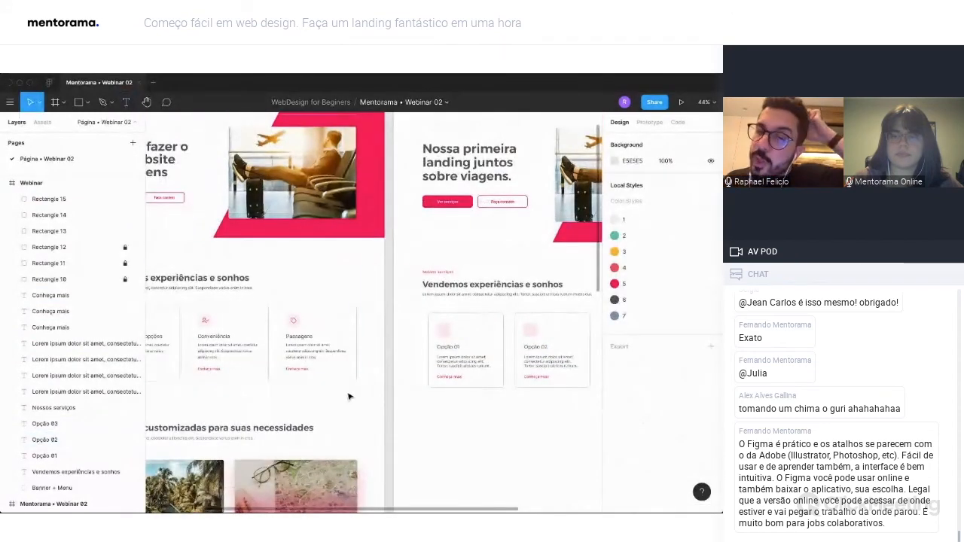
{"action": "scroll", "coordinate": [423, 385], "scroll_direction": "left", "scroll_amount": 3}
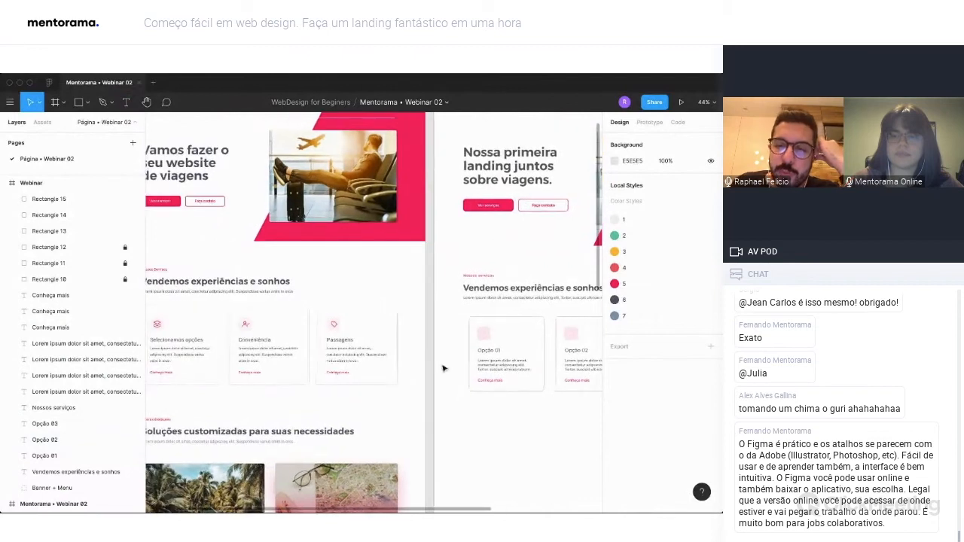
{"action": "right_click", "coordinate": [466, 329]}
{"action": "mouse_move", "coordinate": [507, 414]}
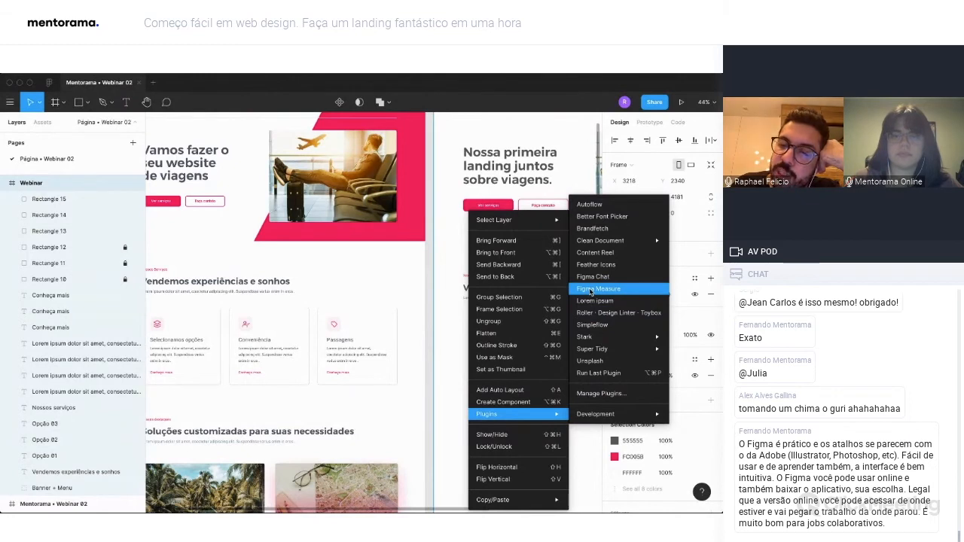
{"action": "left_click", "coordinate": [591, 290]}
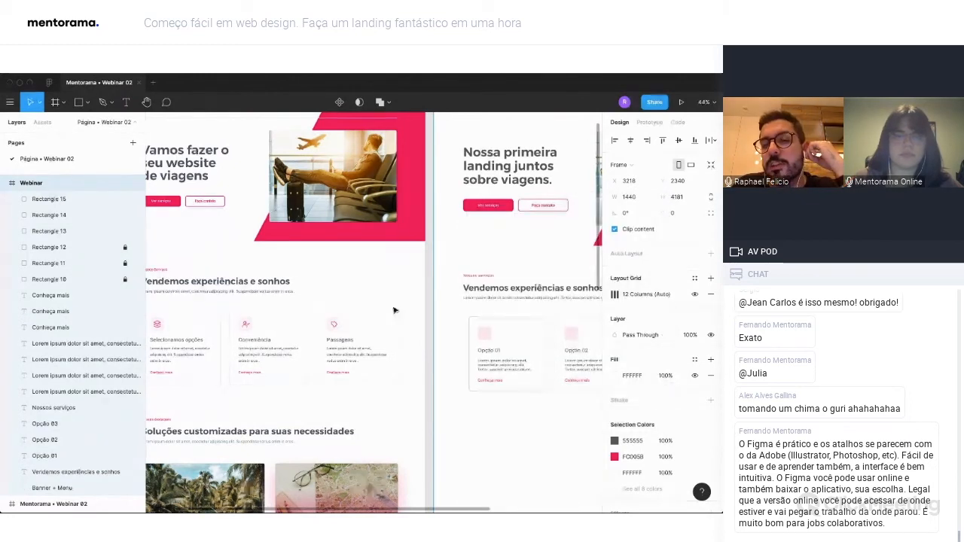
{"action": "scroll", "coordinate": [395, 310], "scroll_direction": "right", "scroll_amount": 3}
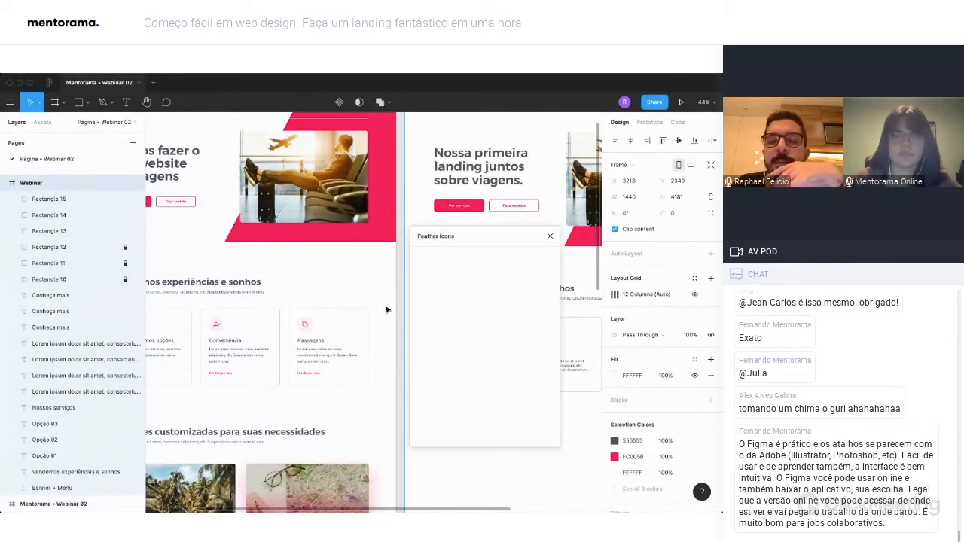
{"action": "left_click_drag", "start_coordinate": [459, 236], "coordinate": [402, 224]}
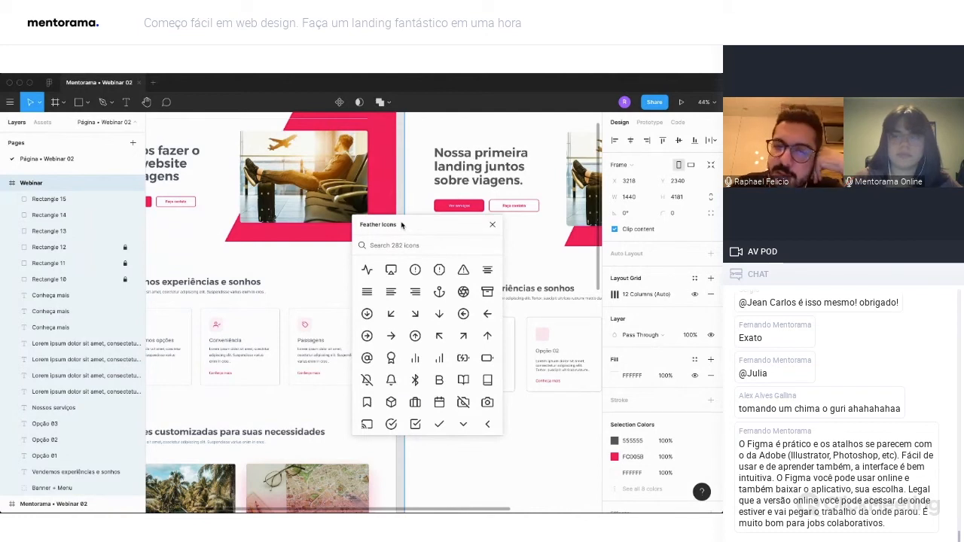
{"action": "left_click_drag", "start_coordinate": [401, 224], "coordinate": [351, 123]}
{"action": "scroll", "coordinate": [494, 309], "scroll_direction": "left", "scroll_amount": 2}
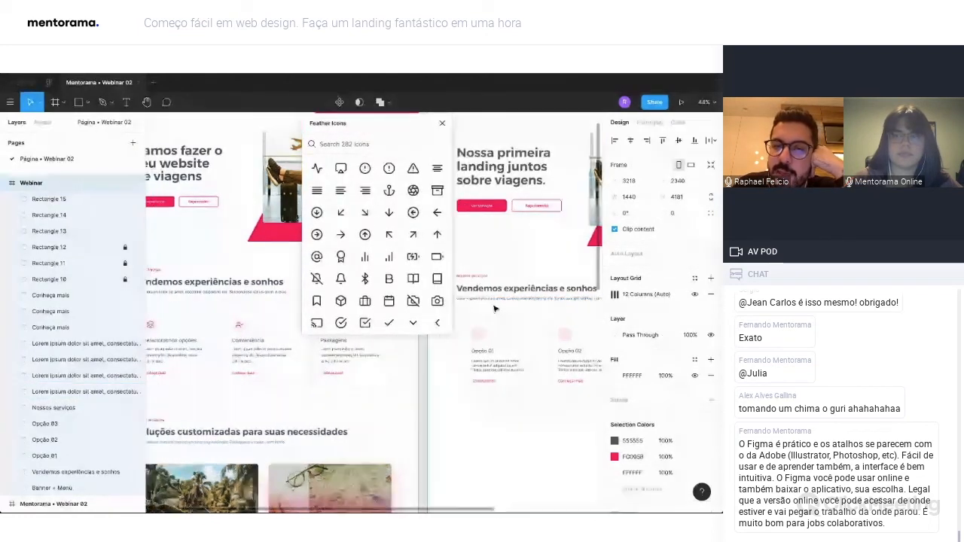
{"action": "scroll", "coordinate": [494, 309], "scroll_direction": "left", "scroll_amount": 2}
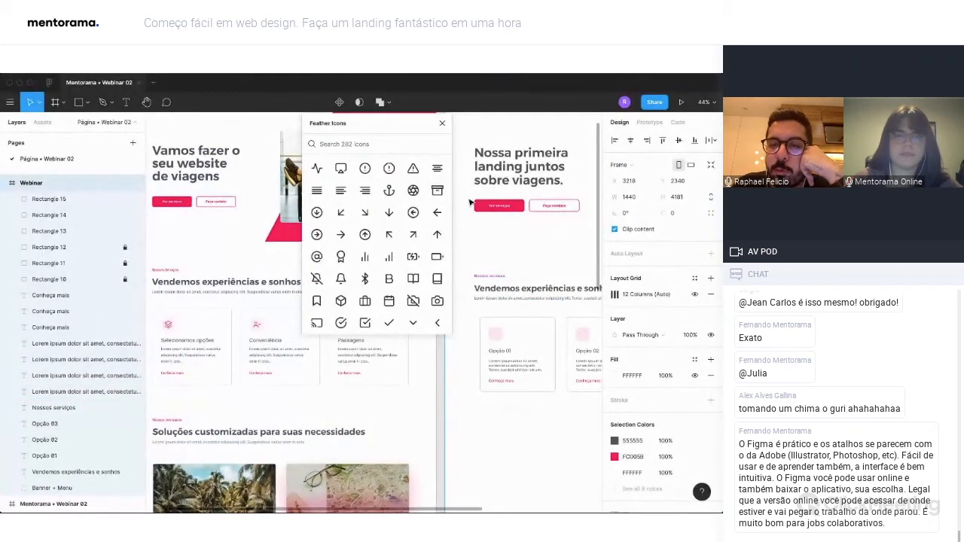
Insert the archive icon and place it in the middle of the first card's pink square at X 216, Y 1080.
{"action": "scroll", "coordinate": [389, 235], "scroll_direction": "down", "scroll_amount": 5}
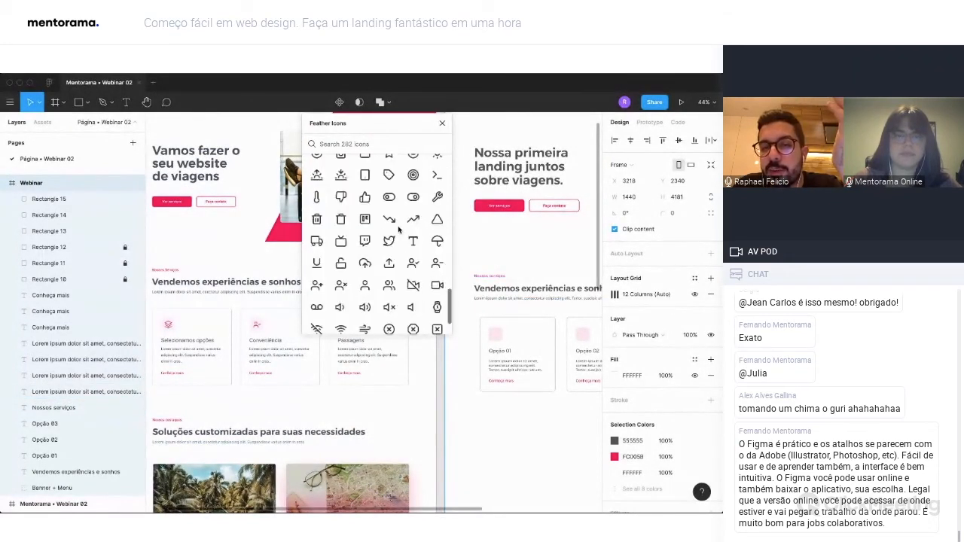
{"action": "scroll", "coordinate": [399, 230], "scroll_direction": "up", "scroll_amount": 5}
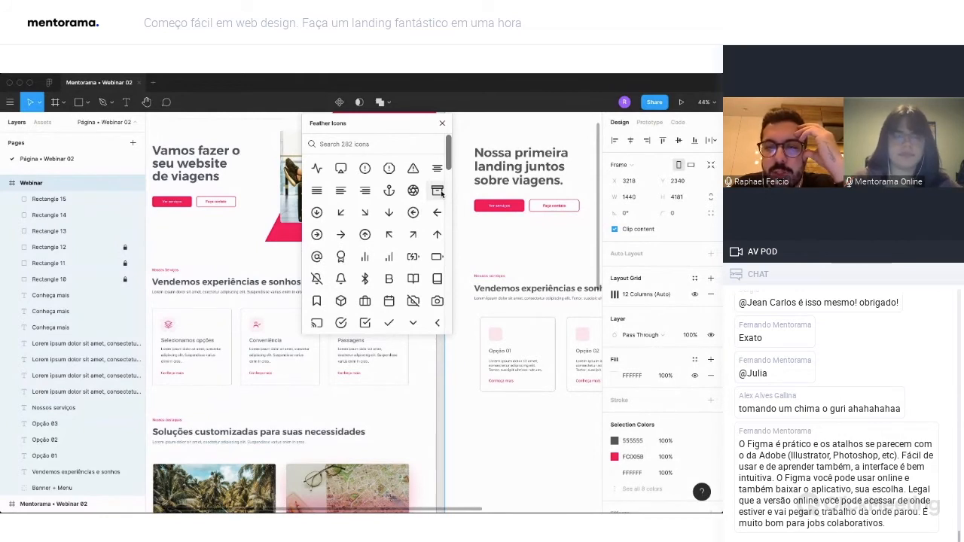
{"action": "left_click", "coordinate": [439, 191]}
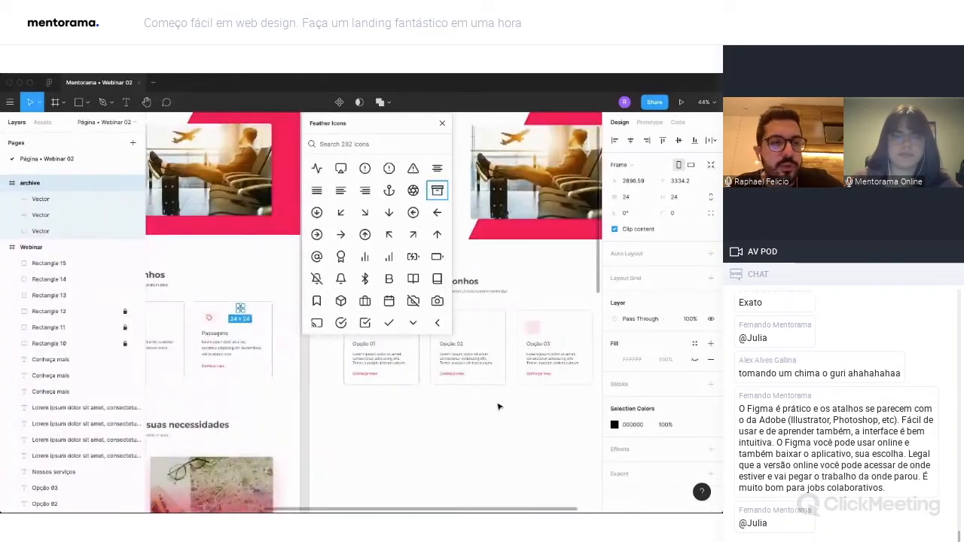
{"action": "scroll", "coordinate": [497, 407], "scroll_direction": "down", "scroll_amount": 2}
{"action": "left_click", "coordinate": [11, 184]}
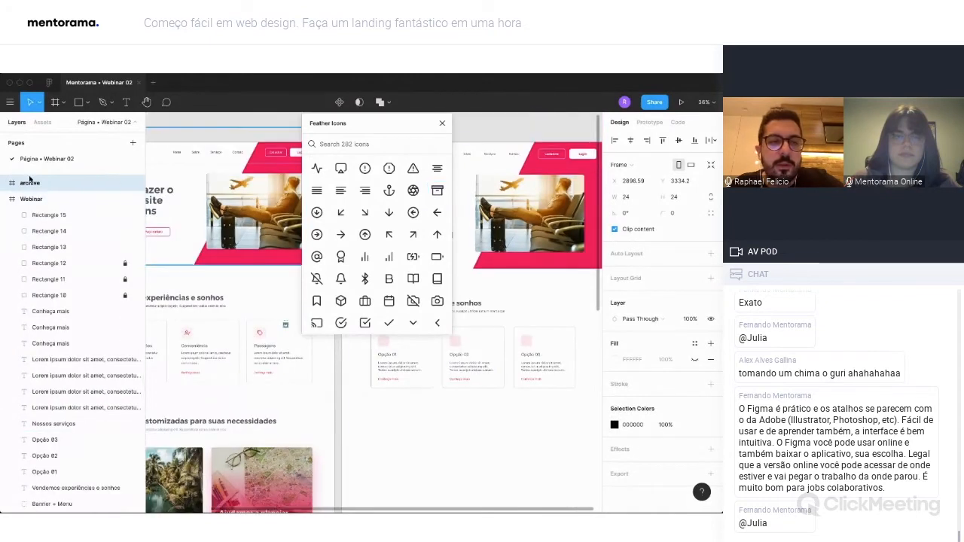
{"action": "key", "text": "shift+0"}
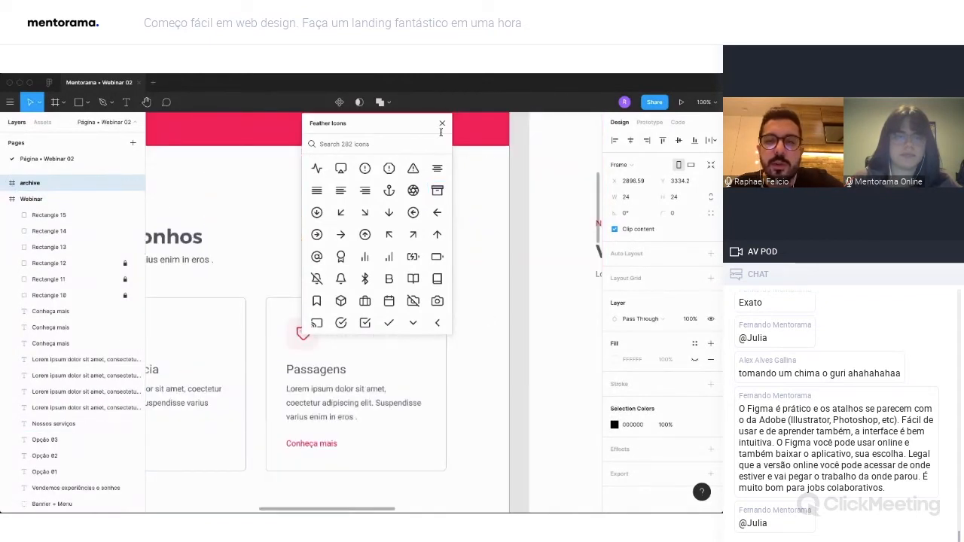
{"action": "left_click_drag", "start_coordinate": [421, 123], "coordinate": [336, 156]}
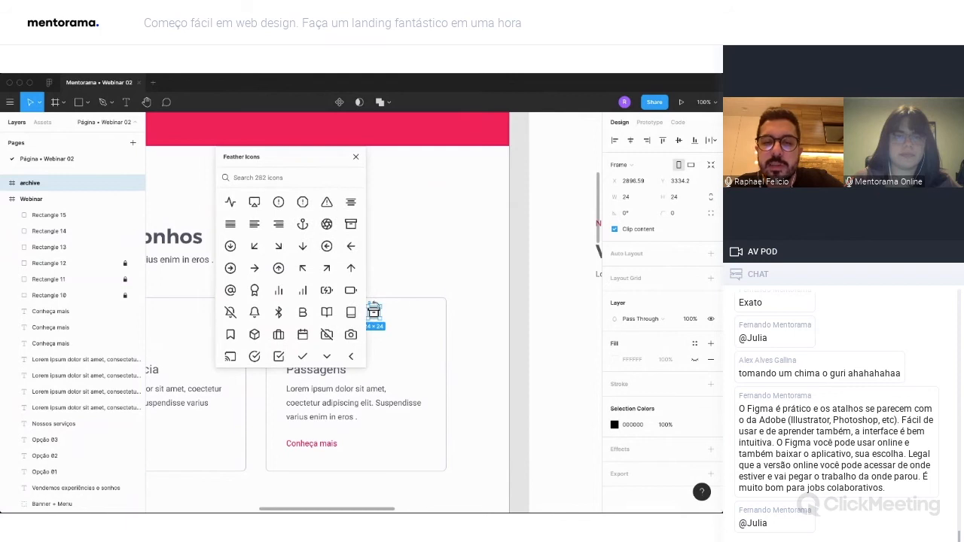
{"action": "left_click_drag", "start_coordinate": [377, 313], "coordinate": [494, 355]}
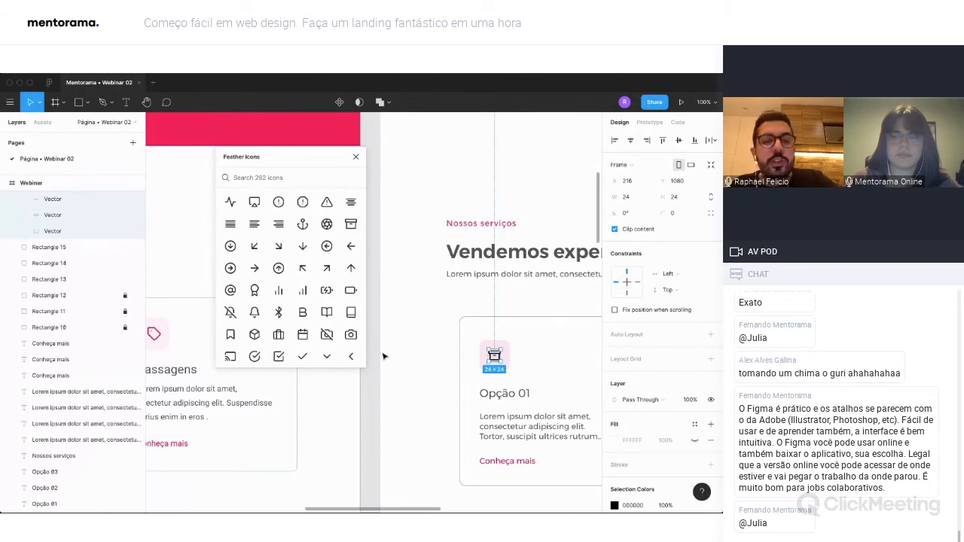
Flatten the archive icon's three vectors into one and move it out of its icon frame directly into the Webinar frame.
{"action": "left_click", "coordinate": [38, 183]}
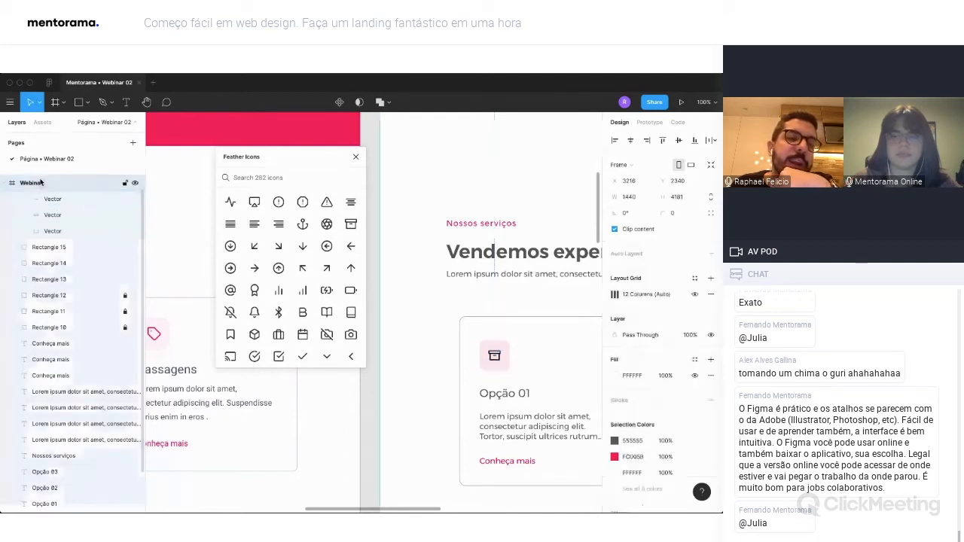
{"action": "left_click", "coordinate": [5, 183]}
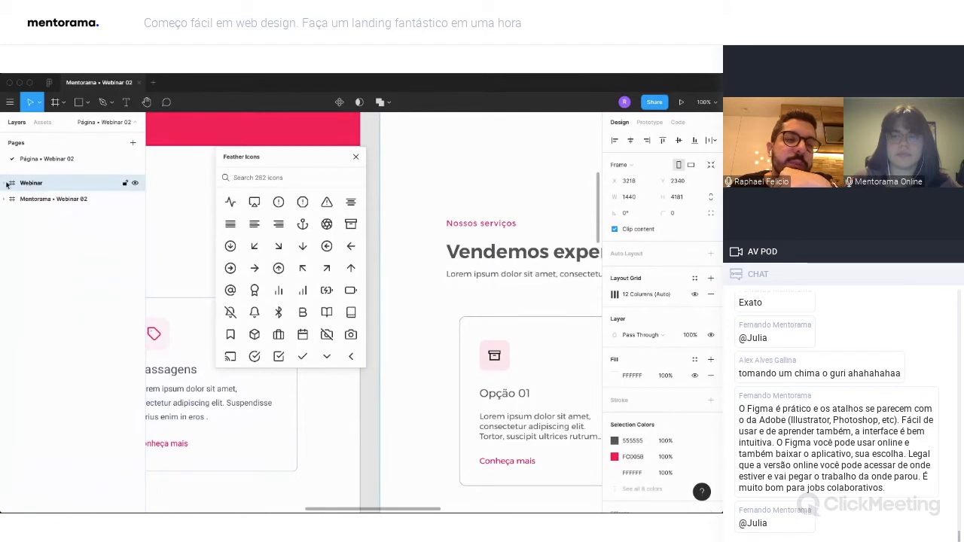
{"action": "left_click", "coordinate": [6, 183]}
{"action": "left_click", "coordinate": [48, 201]}
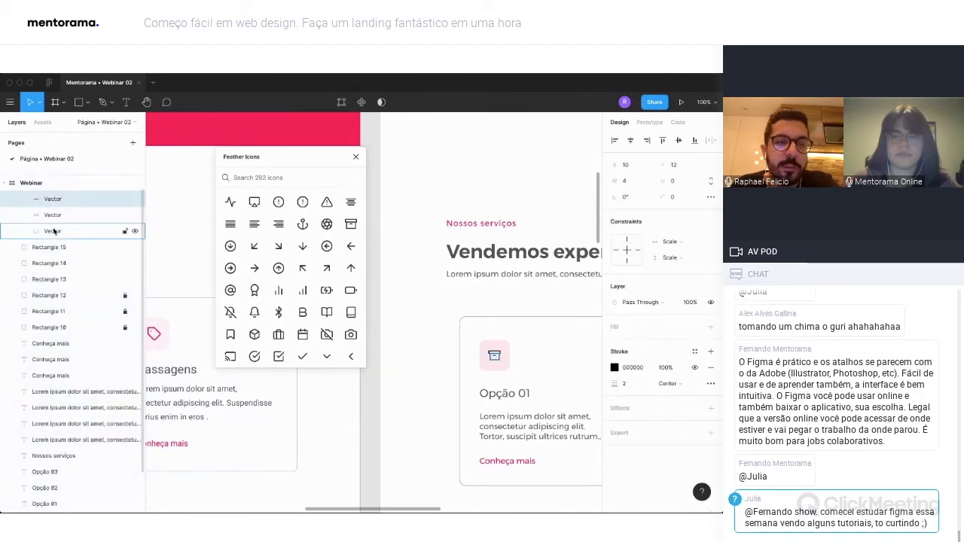
{"action": "left_click", "coordinate": [53, 232], "text": "shift"}
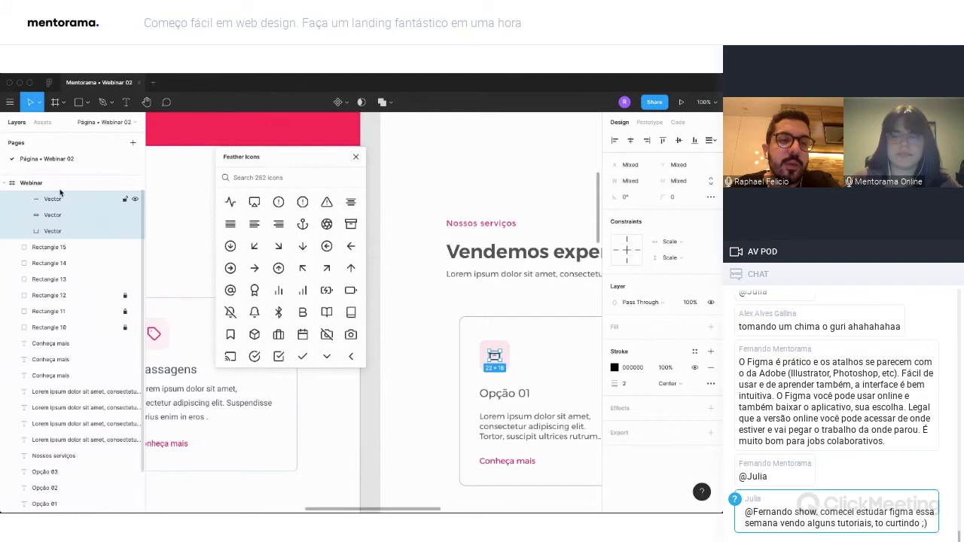
{"action": "scroll", "coordinate": [503, 353], "scroll_direction": "right", "scroll_amount": 3}
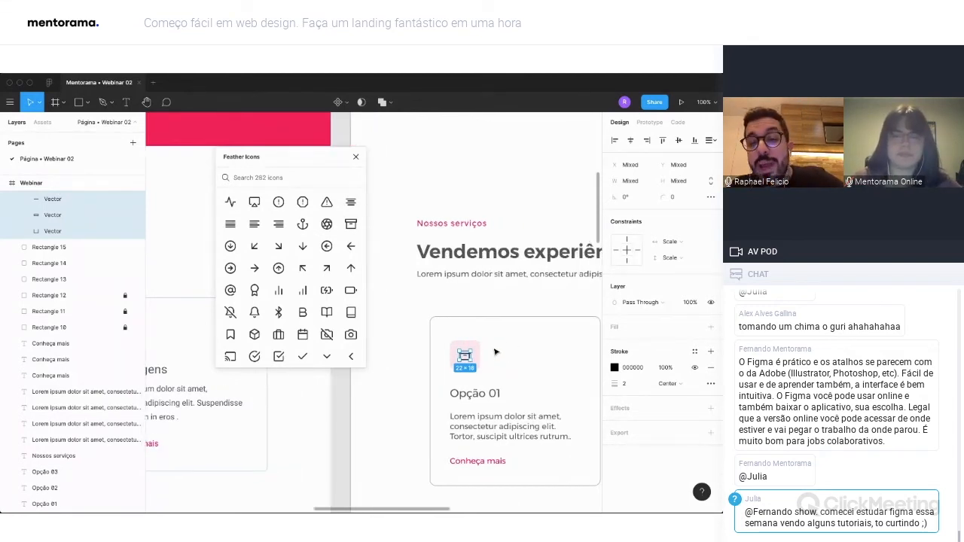
{"action": "right_click", "coordinate": [469, 354]}
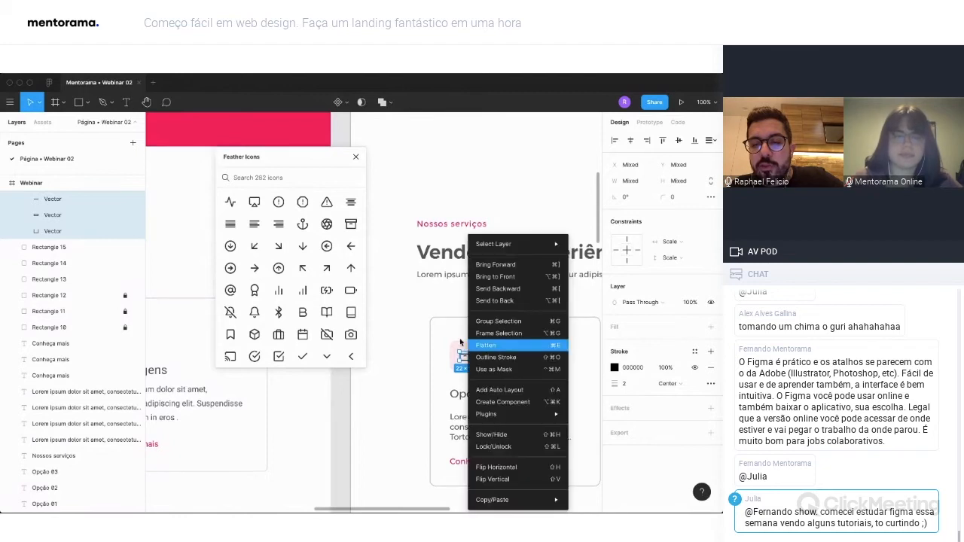
{"action": "left_click", "coordinate": [520, 348]}
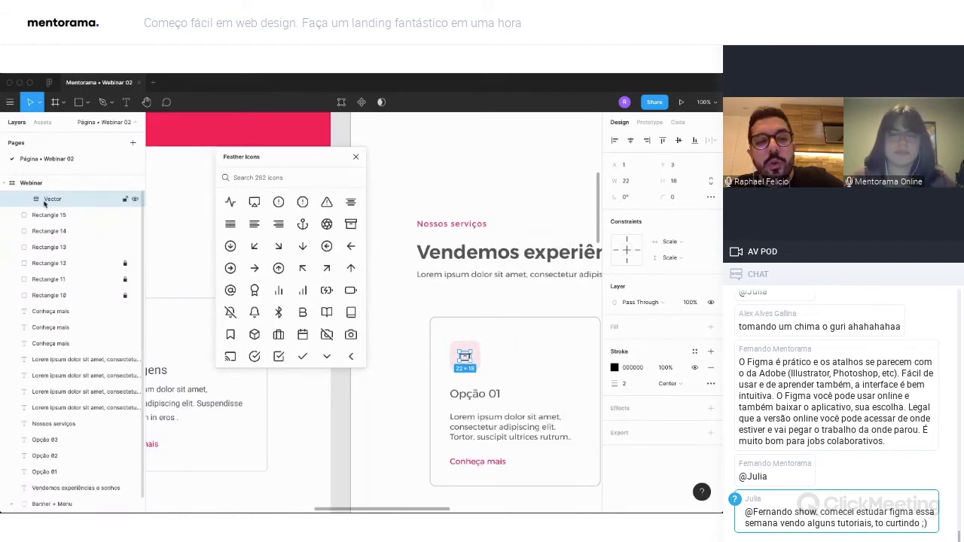
{"action": "left_click_drag", "start_coordinate": [43, 216], "coordinate": [47, 218]}
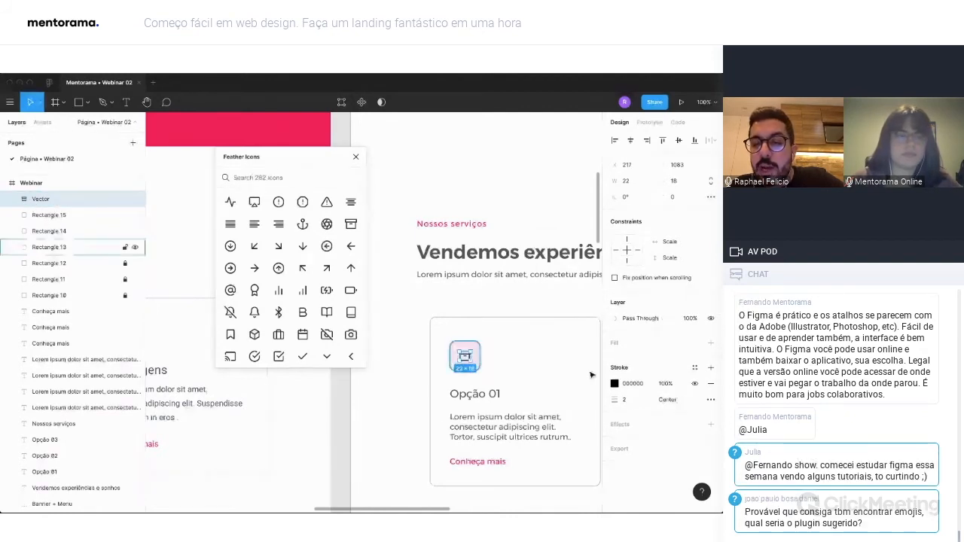
Set the first card's archive icon stroke colour to the document's pink, FC005B.
{"action": "left_click", "coordinate": [614, 384]}
{"action": "left_click", "coordinate": [509, 462]}
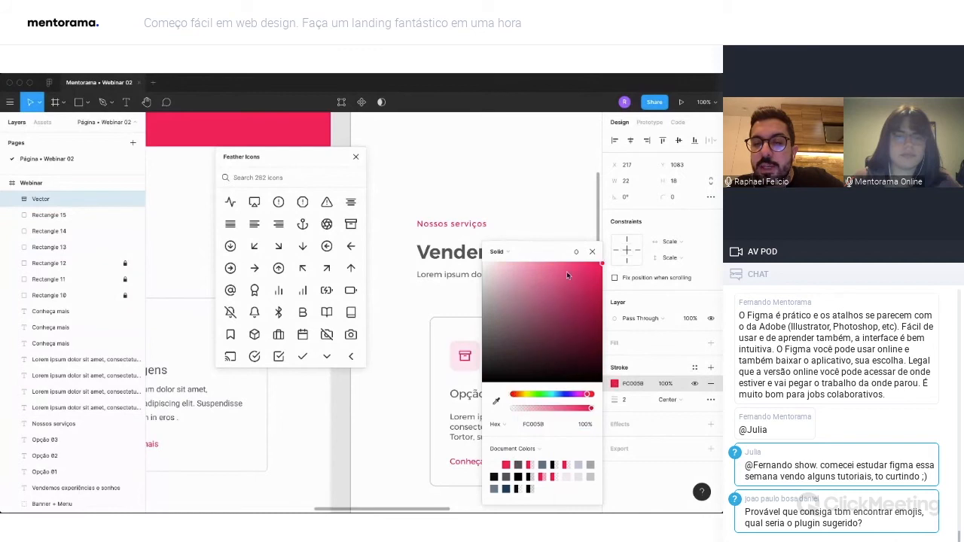
{"action": "left_click", "coordinate": [468, 309]}
{"action": "left_click", "coordinate": [469, 310]}
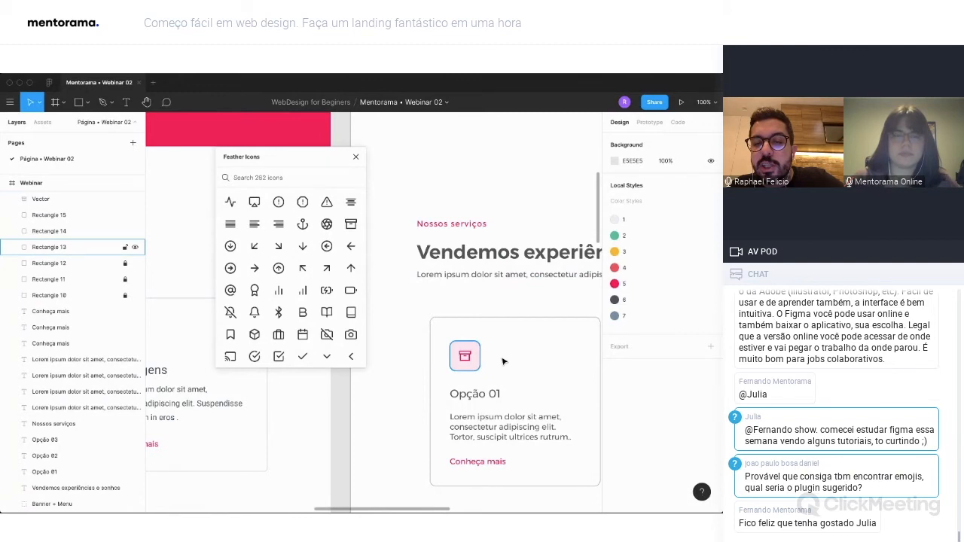
Insert the Feather camera icon and centre it in the second card's pink square.
{"action": "scroll", "coordinate": [503, 361], "scroll_direction": "right", "scroll_amount": 5}
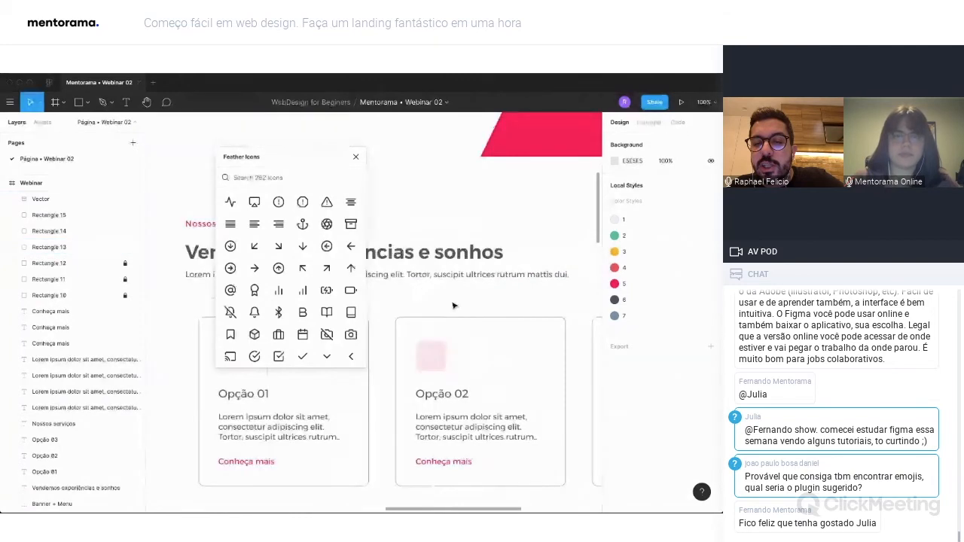
{"action": "left_click_drag", "start_coordinate": [454, 306], "coordinate": [431, 357]}
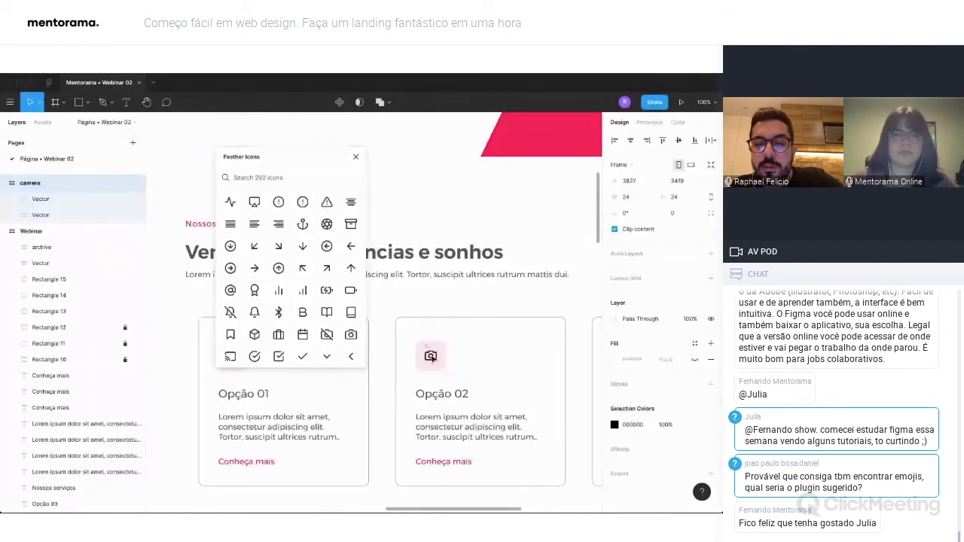
{"action": "left_click", "coordinate": [447, 358], "text": "shift"}
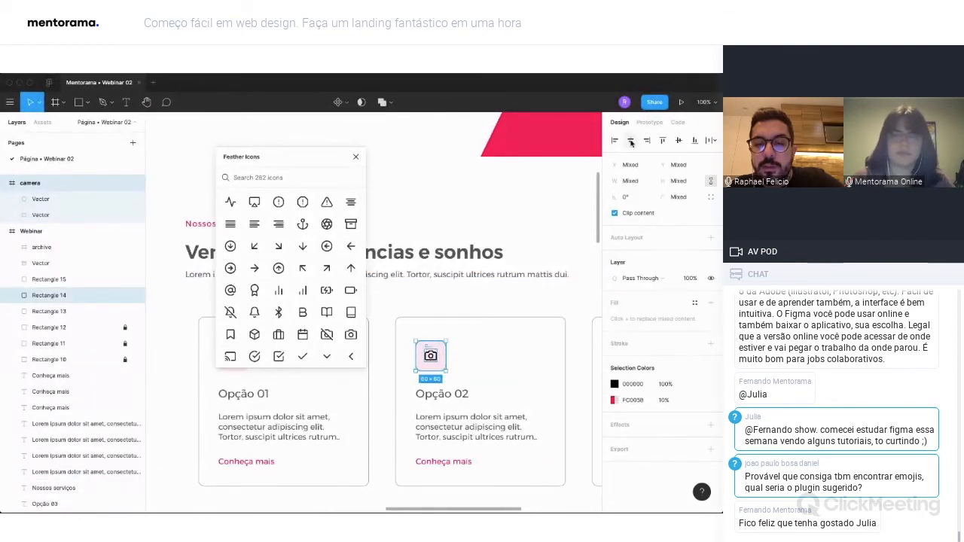
{"action": "left_click", "coordinate": [478, 307]}
Move the camera icon into the Webinar frame as one flattened vector and delete the leftover archive frame.
{"action": "left_click", "coordinate": [110, 200]}
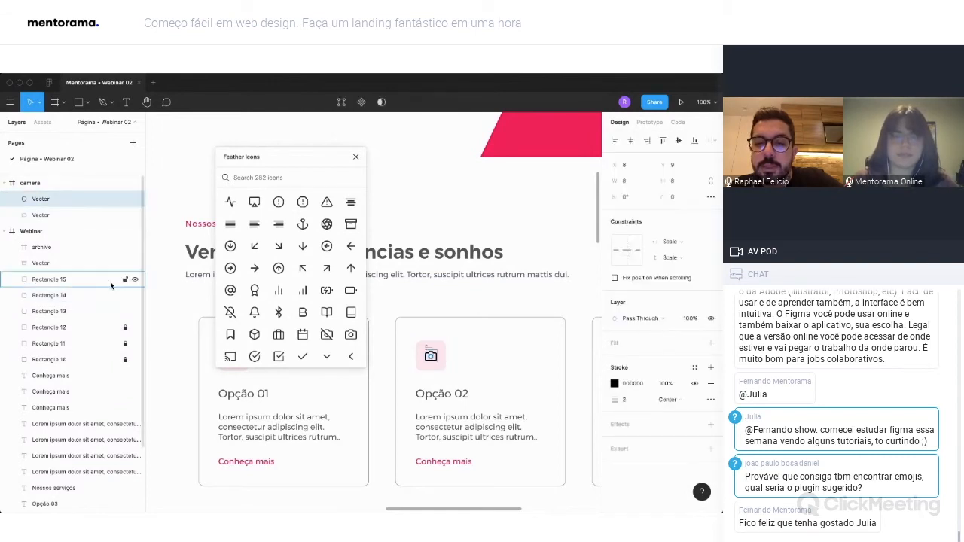
{"action": "left_click", "coordinate": [25, 186]}
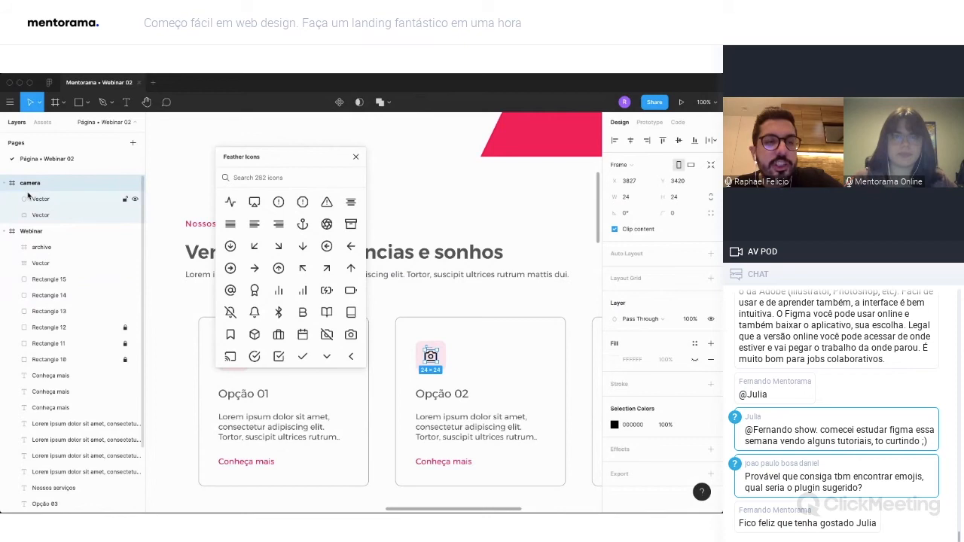
{"action": "left_click_drag", "start_coordinate": [28, 195], "coordinate": [43, 221]}
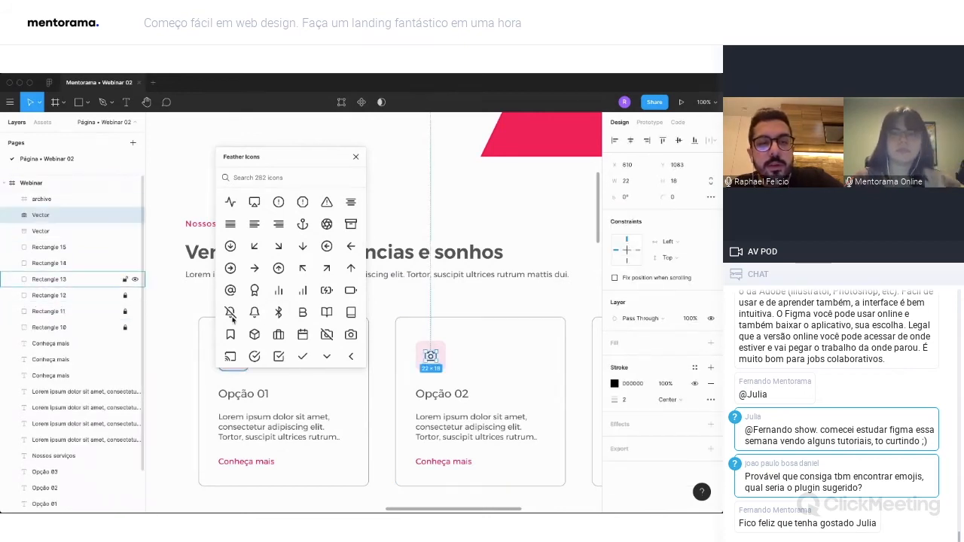
{"action": "left_click", "coordinate": [57, 202]}
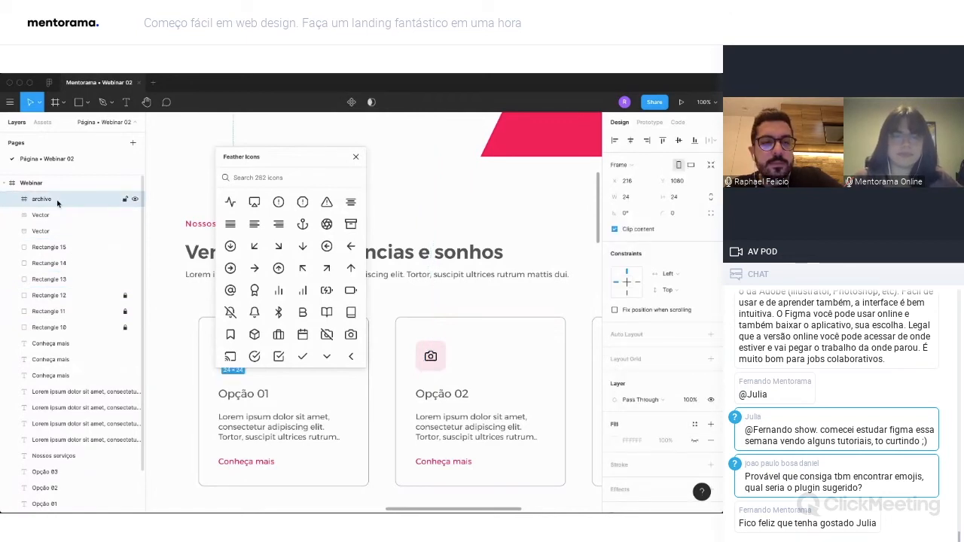
{"action": "key", "text": "Delete"}
Set the second card's camera icon stroke colour to the document's pink, FC005B.
{"action": "scroll", "coordinate": [191, 303], "scroll_direction": "up", "scroll_amount": 1}
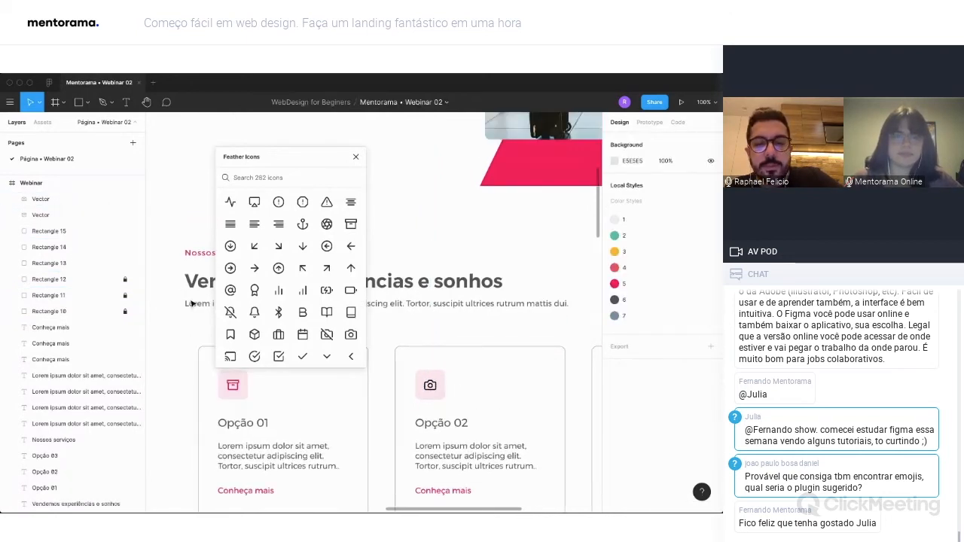
{"action": "scroll", "coordinate": [191, 303], "scroll_direction": "up", "scroll_amount": 2}
{"action": "left_click", "coordinate": [436, 428]}
{"action": "left_click", "coordinate": [615, 383]}
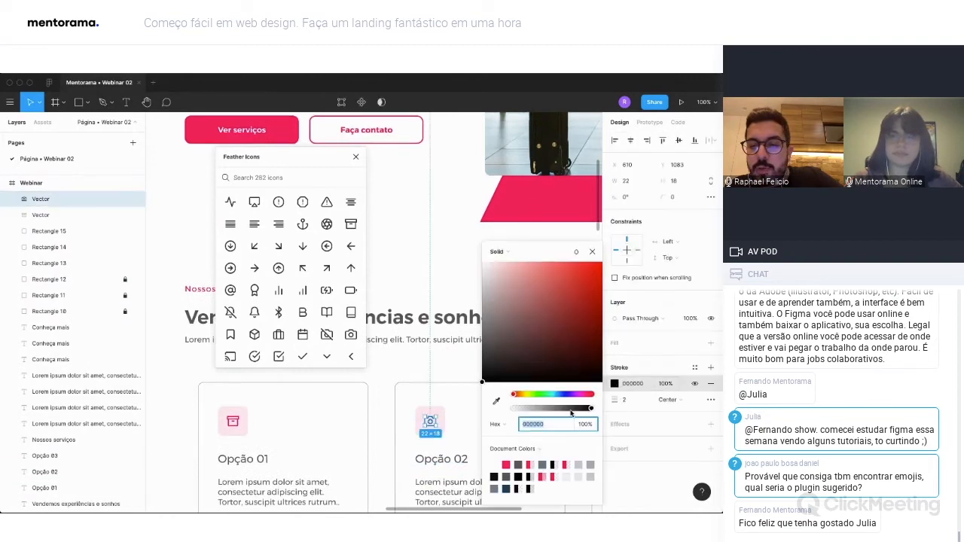
{"action": "left_click", "coordinate": [504, 464]}
{"action": "key", "text": "Escape"}
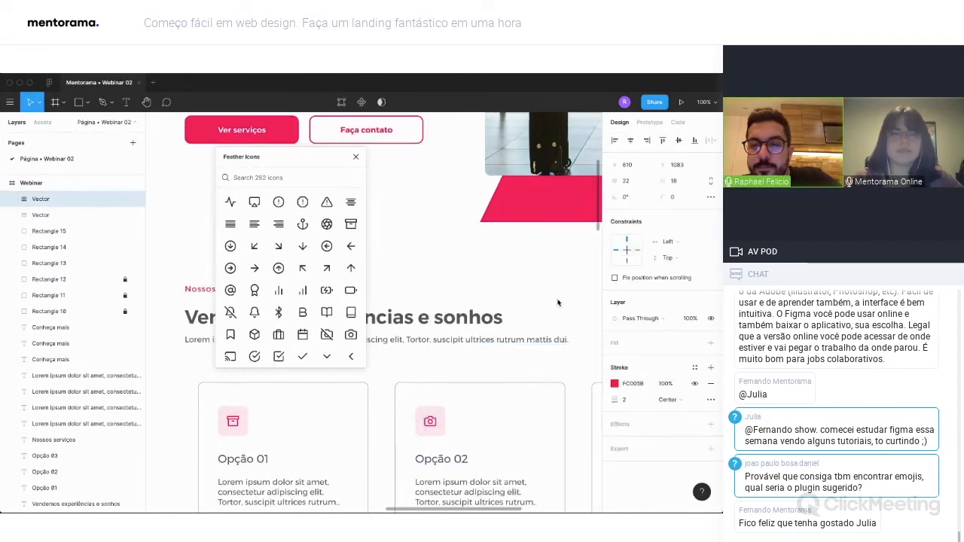
Insert the Feather anchor icon as one flattened vector in the third card's pink square, inside the Webinar frame at X 1003, Y 1081.
{"action": "scroll", "coordinate": [506, 348], "scroll_direction": "down", "scroll_amount": 2}
{"action": "scroll", "coordinate": [506, 348], "scroll_direction": "right", "scroll_amount": 3}
{"action": "scroll", "coordinate": [507, 348], "scroll_direction": "right", "scroll_amount": 2}
{"action": "key", "text": "Escape"}
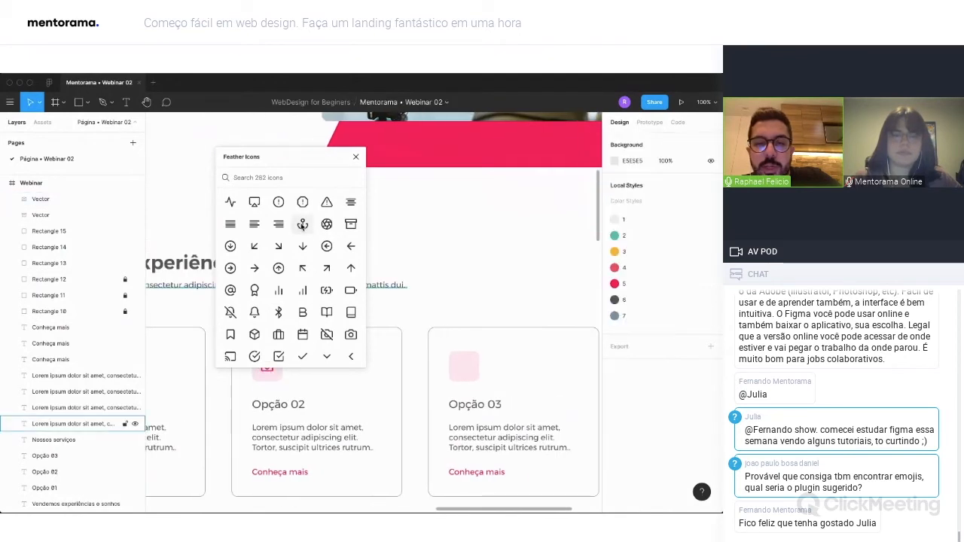
{"action": "key", "text": "super+e"}
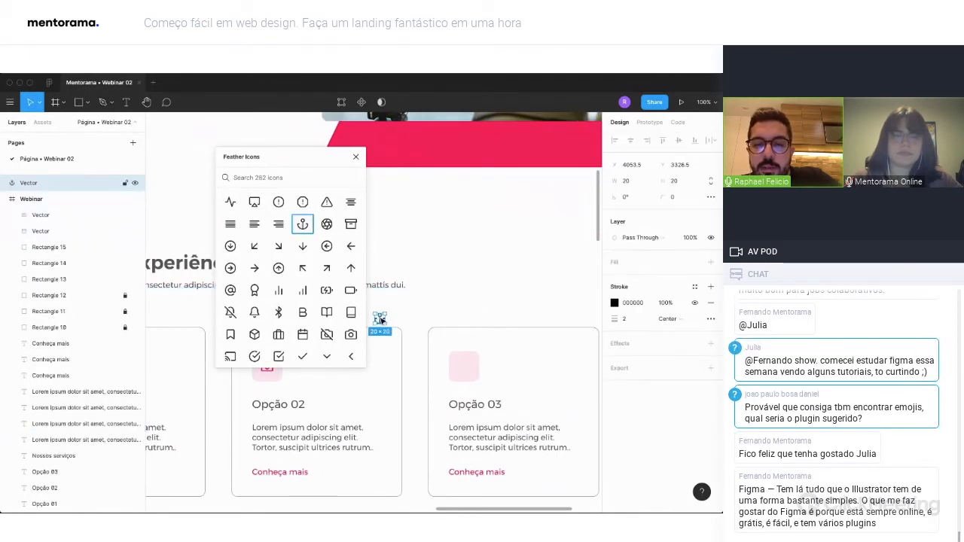
{"action": "left_click_drag", "start_coordinate": [383, 323], "coordinate": [478, 379]}
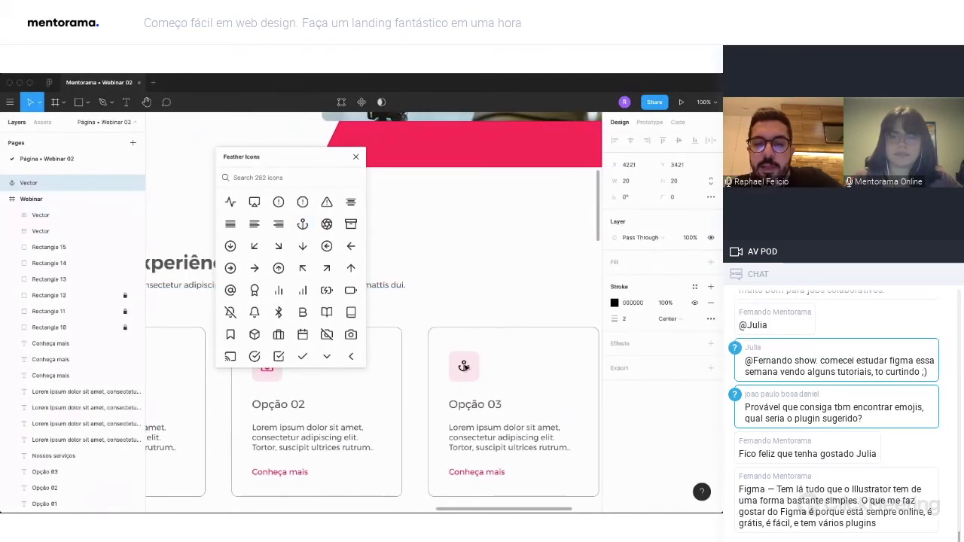
{"action": "left_click_drag", "start_coordinate": [32, 186], "coordinate": [47, 208]}
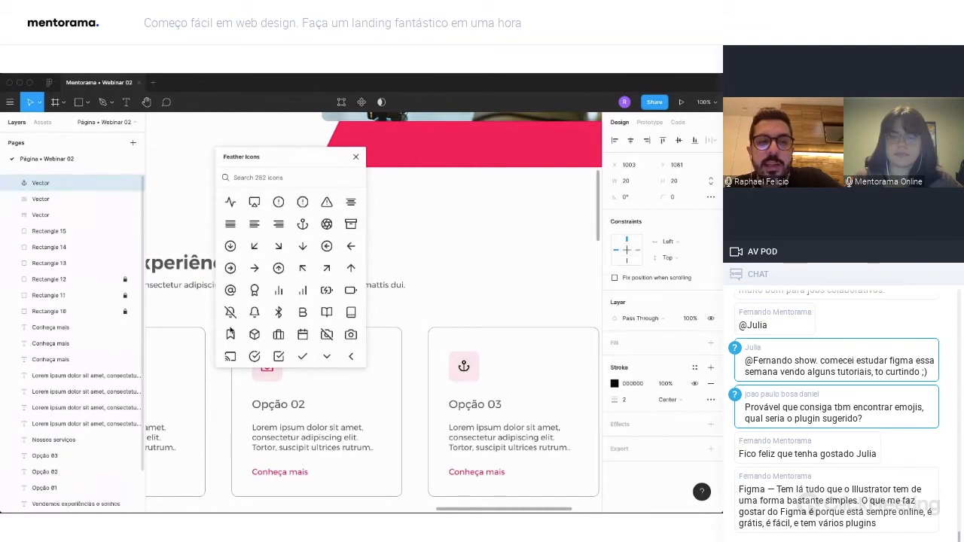
{"action": "left_click_drag", "start_coordinate": [463, 369], "coordinate": [464, 367]}
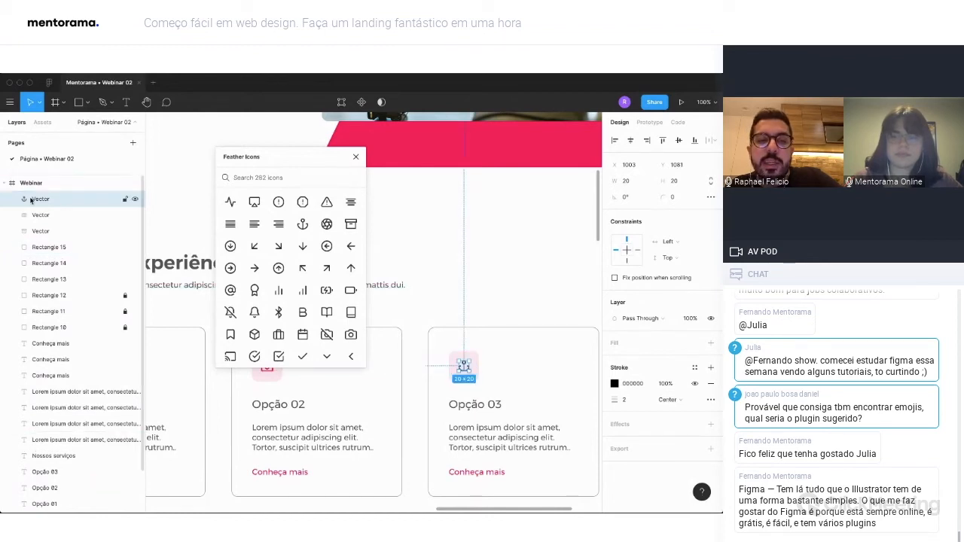
Close the Feather Icons plugin and set the anchor icon's stroke colour to the document's pink, FC005B.
{"action": "left_click", "coordinate": [355, 156]}
{"action": "left_click", "coordinate": [613, 384]}
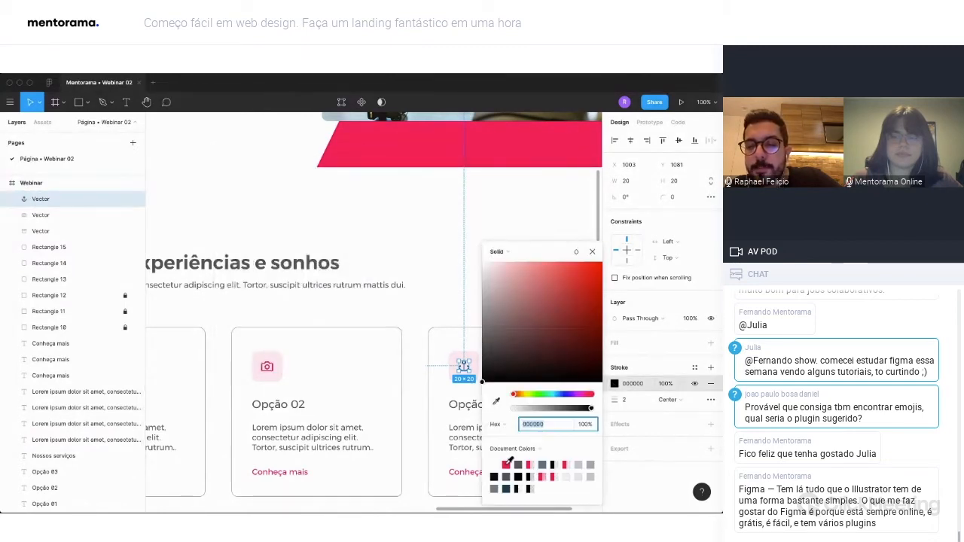
{"action": "left_click", "coordinate": [506, 464]}
{"action": "left_click", "coordinate": [592, 251]}
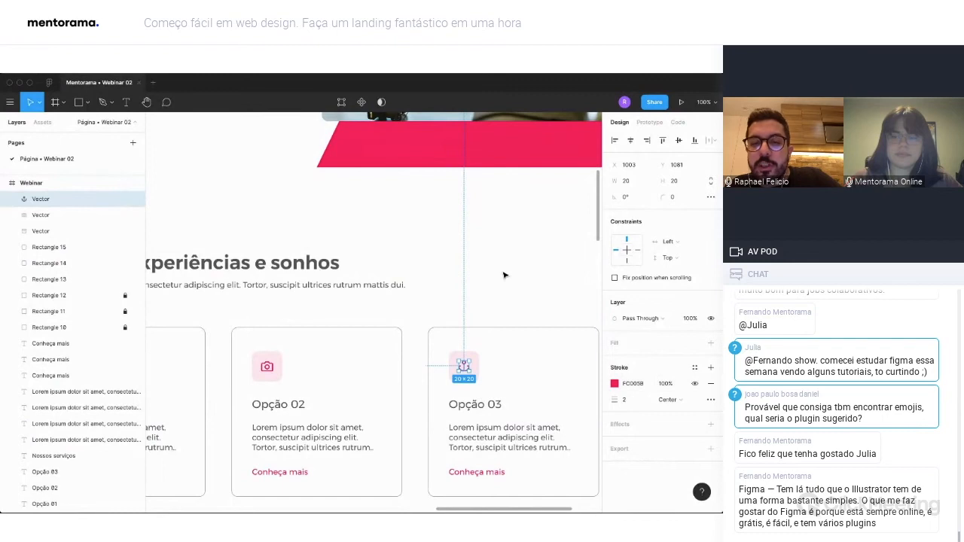
Select the services section's texts, squares and icons, and unlock the card outlines Rectangle 12, Rectangle 11 and Rectangle 10.
{"action": "scroll", "coordinate": [504, 275], "scroll_direction": "down", "scroll_amount": 5}
{"action": "key", "text": "Escape"}
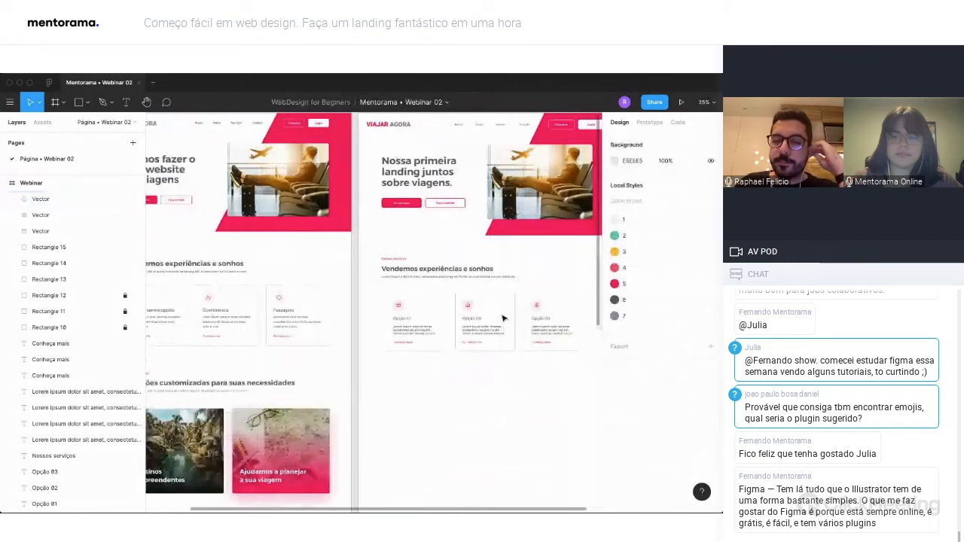
{"action": "scroll", "coordinate": [503, 318], "scroll_direction": "right", "scroll_amount": 3}
{"action": "left_click_drag", "start_coordinate": [541, 364], "coordinate": [325, 257]}
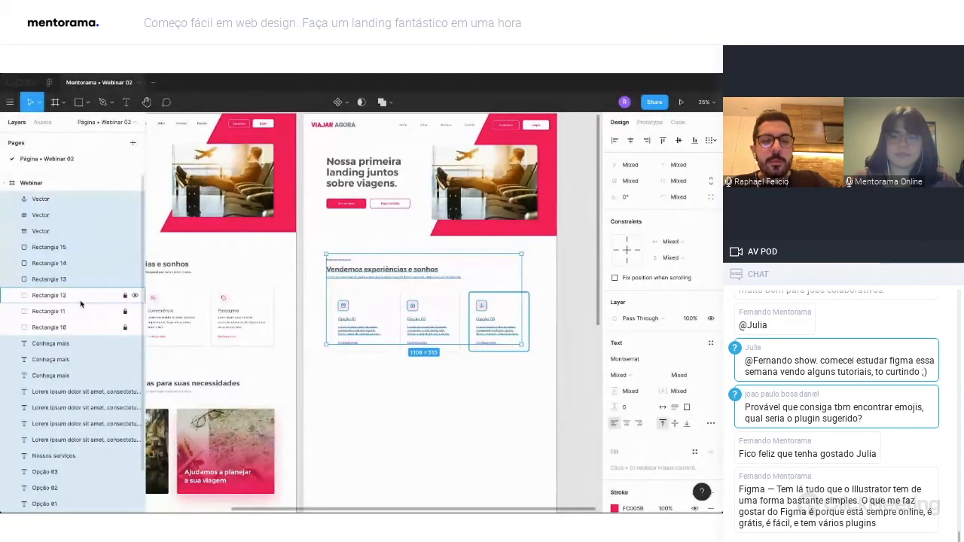
{"action": "left_click", "coordinate": [125, 296]}
{"action": "left_click", "coordinate": [126, 311]}
{"action": "left_click", "coordinate": [126, 328]}
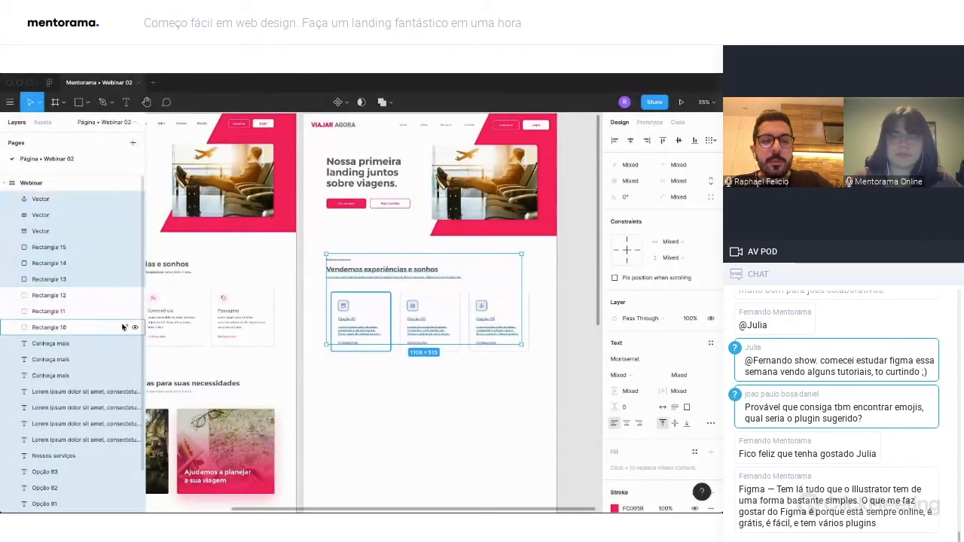
Group the selected services content together with the three card outlines and name the group "Serviços".
{"action": "left_click", "coordinate": [78, 326], "text": "super"}
{"action": "left_click", "coordinate": [81, 310], "text": "super"}
{"action": "left_click", "coordinate": [83, 293], "text": "super"}
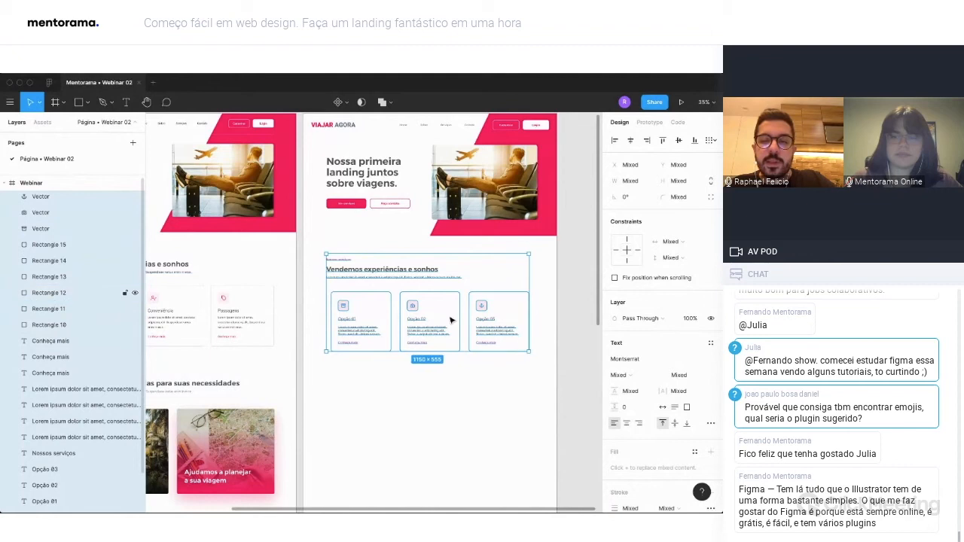
{"action": "scroll", "coordinate": [83, 301], "scroll_direction": "up", "scroll_amount": 1}
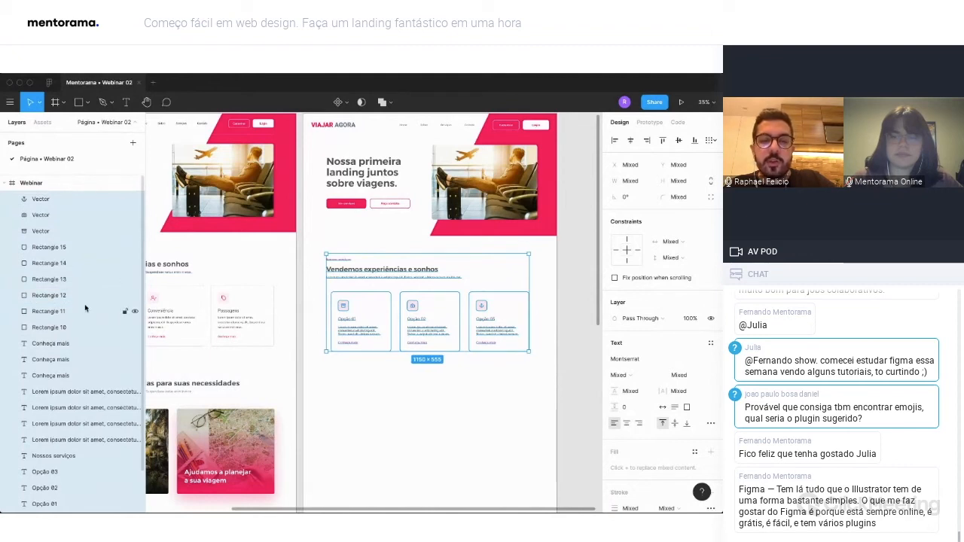
{"action": "key", "text": "super+g"}
{"action": "double_click", "coordinate": [47, 199]}
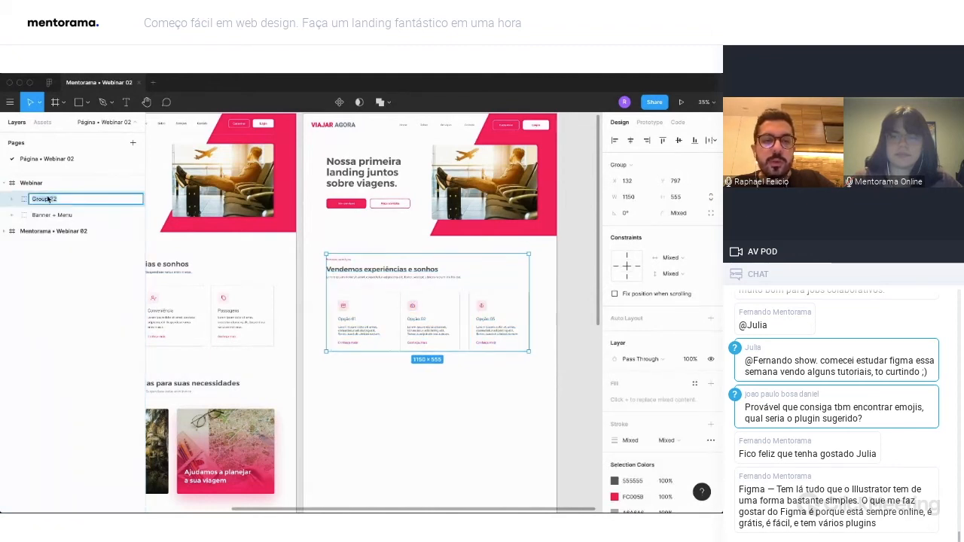
{"action": "type", "text": "Serviços"}
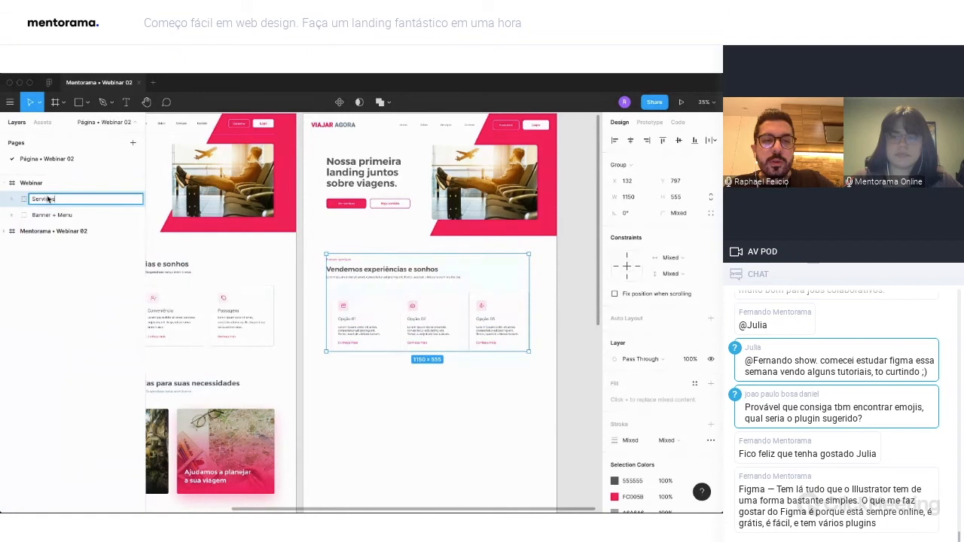
{"action": "key", "text": "Return"}
{"action": "left_click", "coordinate": [422, 429]}
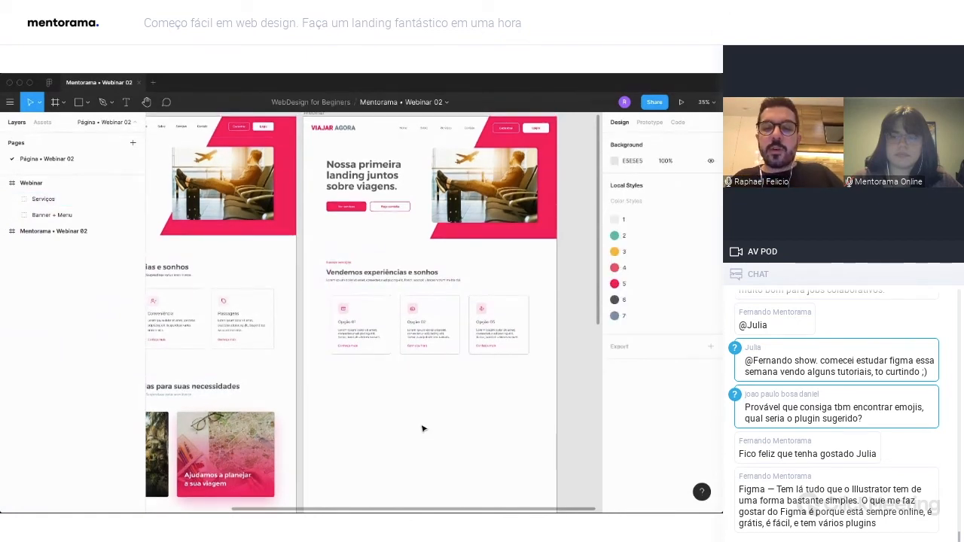
Duplicate the services section's label, title and description text straight down below the three cards in the Webinar frame.
{"action": "scroll", "coordinate": [422, 429], "scroll_direction": "left", "scroll_amount": 1}
{"action": "scroll", "coordinate": [422, 429], "scroll_direction": "right", "scroll_amount": 1}
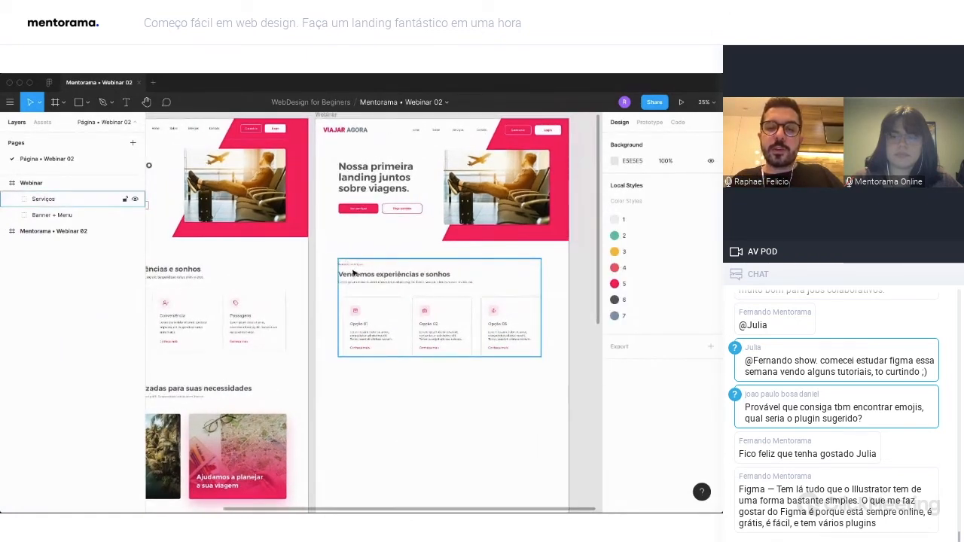
{"action": "left_click", "coordinate": [357, 275]}
{"action": "double_click", "coordinate": [360, 275]}
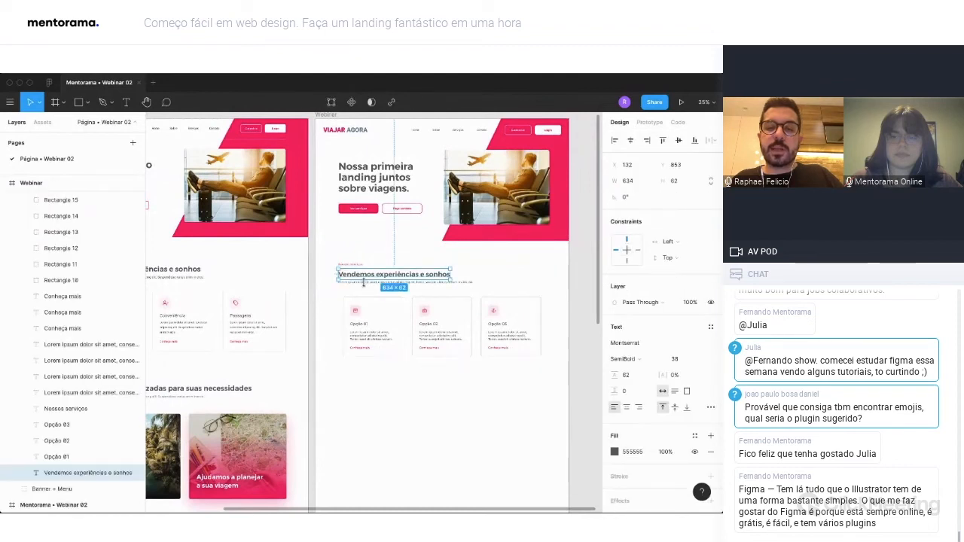
{"action": "left_click", "coordinate": [364, 282], "text": "shift"}
{"action": "left_click", "coordinate": [351, 265], "text": "shift"}
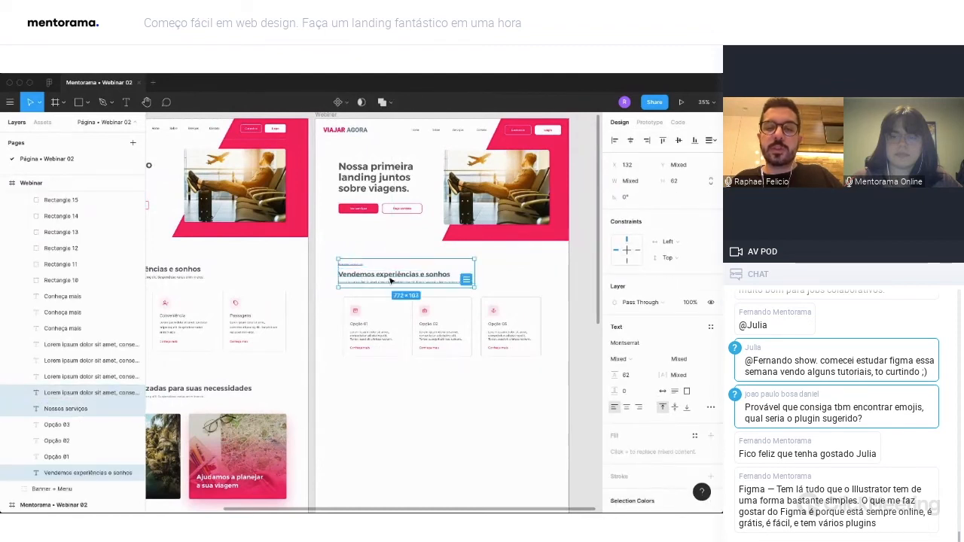
{"action": "left_click_drag", "start_coordinate": [384, 276], "coordinate": [384, 389]}
{"action": "scroll", "coordinate": [83, 405], "scroll_direction": "up", "scroll_amount": 3}
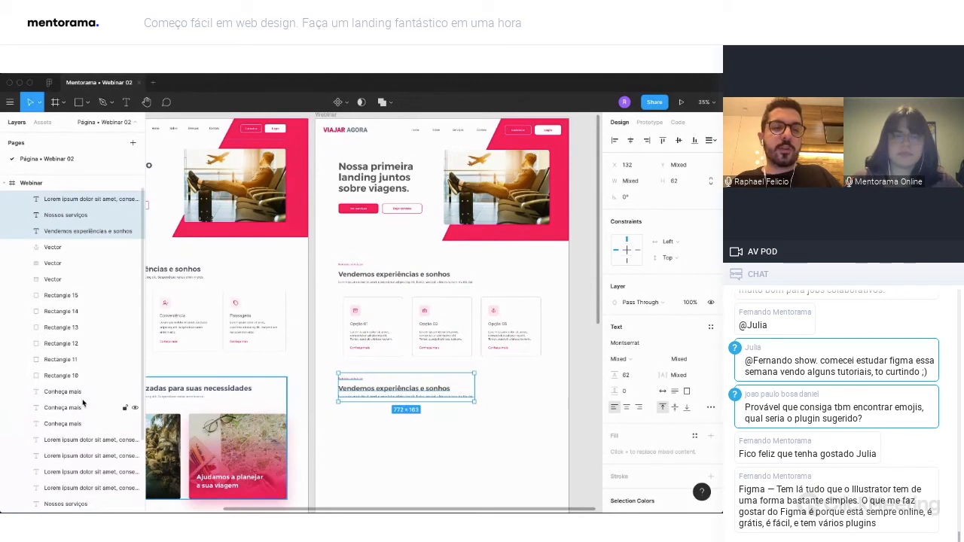
Move the copied heading texts out of the "Serviços" group into the Webinar frame, and lock the "Serviços" and "Banner + Menu" groups.
{"action": "key", "text": "super+x"}
{"action": "key", "text": "super+v"}
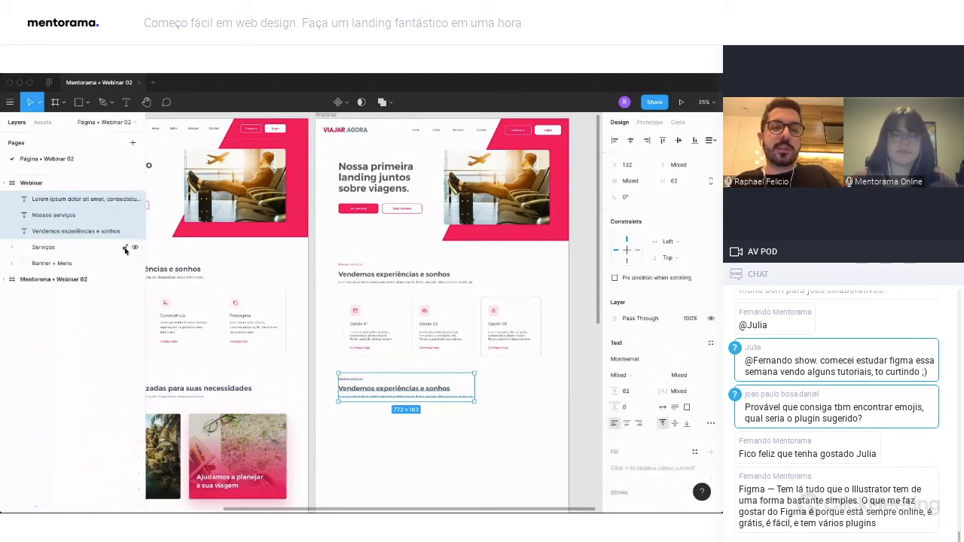
{"action": "left_click", "coordinate": [125, 248]}
{"action": "left_click", "coordinate": [125, 264]}
{"action": "left_click", "coordinate": [394, 280]}
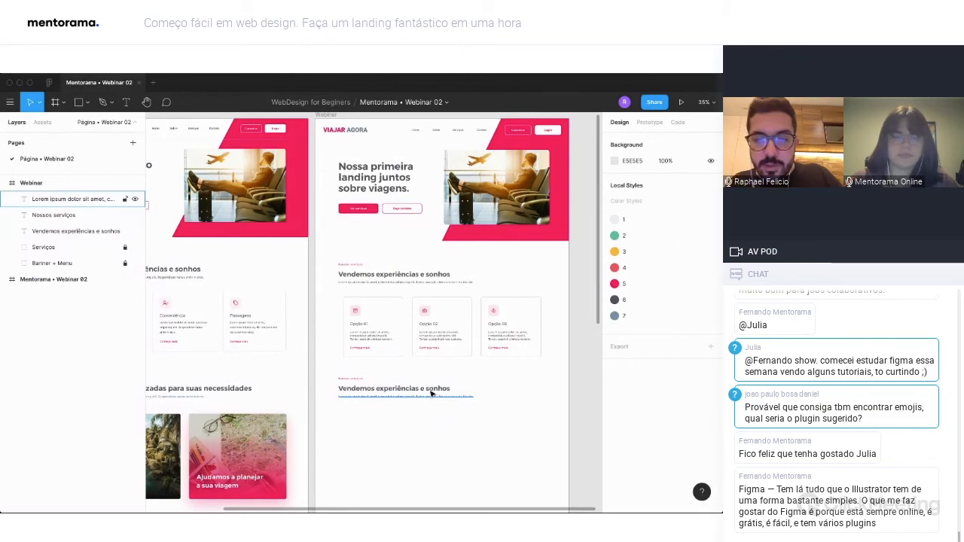
Change the small pink label of the copied heading to "Nossos destaques".
{"action": "scroll", "coordinate": [432, 394], "scroll_direction": "up", "scroll_amount": 2}
{"action": "double_click", "coordinate": [488, 291]}
{"action": "type", "text": "desi"}
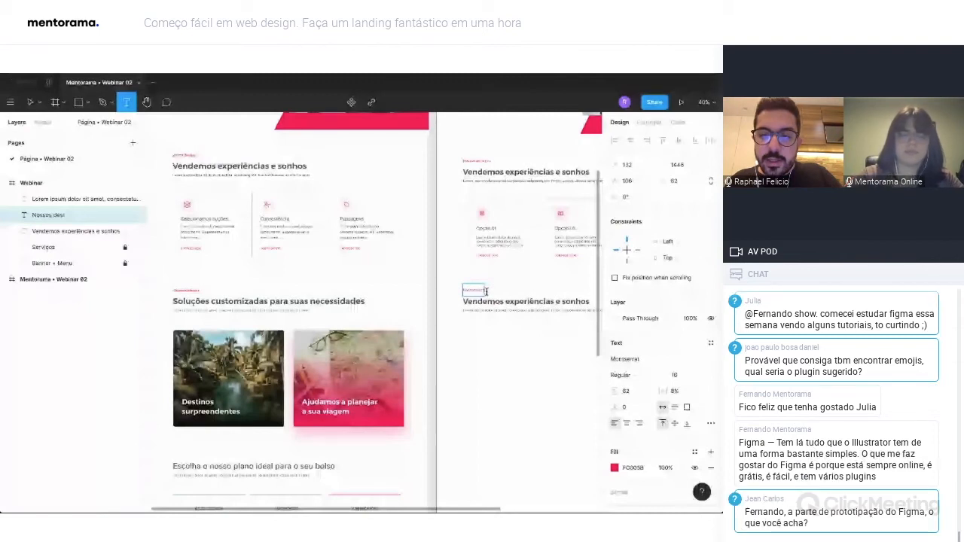
{"action": "type", "text": "aques"}
Replace the copied section title with "Soluções customizadas para as necessidades".
{"action": "triple_click", "coordinate": [508, 301]}
{"action": "type", "text": "Solu'\\cõe"}
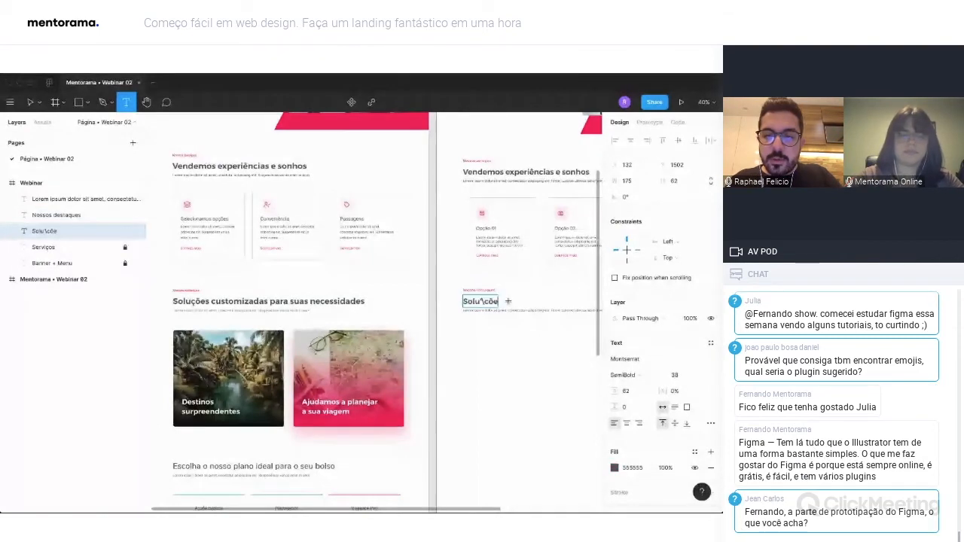
{"action": "key", "text": "BackSpace"}
{"action": "key", "text": "BackSpace"}
{"action": "key", "text": "BackSpace"}
{"action": "key", "text": "BackSpace"}
{"action": "key", "text": "BackSpace"}
{"action": "type", "text": "ções"}
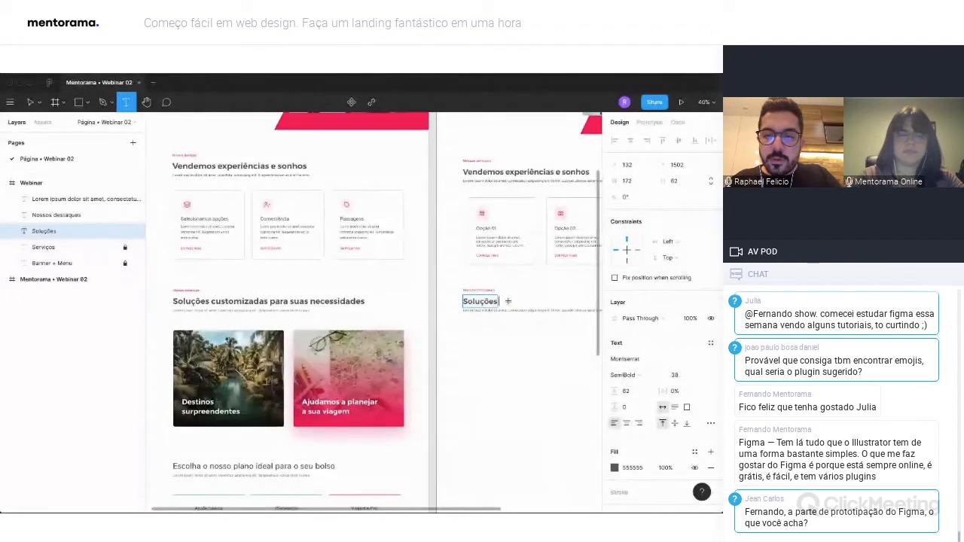
{"action": "type", "text": " customizadas para as necess"}
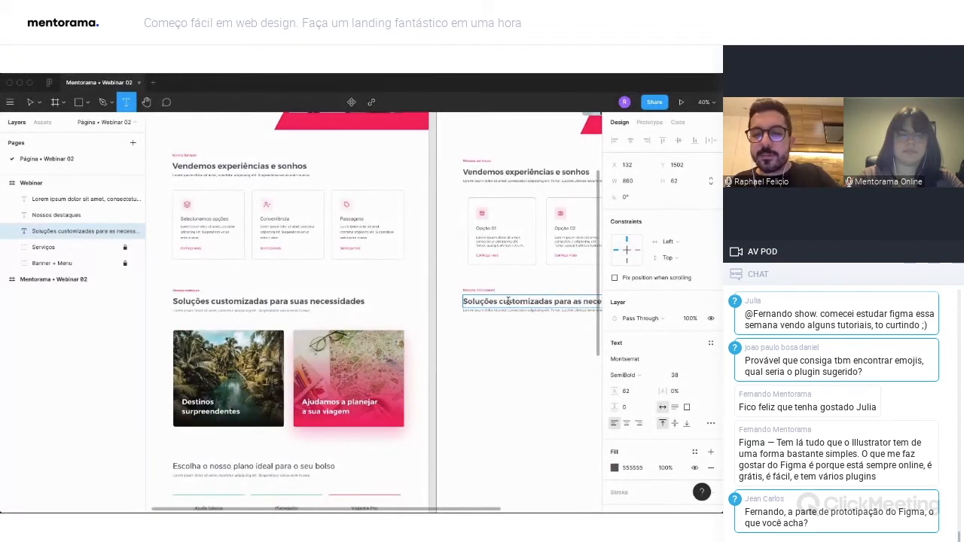
{"action": "left_click", "coordinate": [507, 317]}
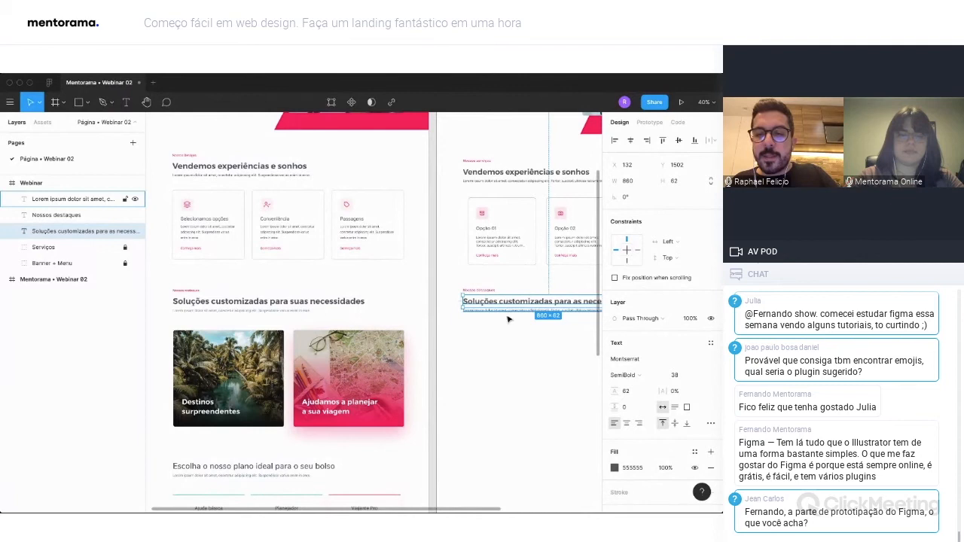
{"action": "scroll", "coordinate": [507, 317], "scroll_direction": "right", "scroll_amount": 2}
{"action": "left_click", "coordinate": [491, 323]}
Draw a rectangle about 575 × 497 below the new section heading and set its corner radius to 12.
{"action": "scroll", "coordinate": [451, 316], "scroll_direction": "left", "scroll_amount": 2}
{"action": "scroll", "coordinate": [300, 312], "scroll_direction": "right", "scroll_amount": 5}
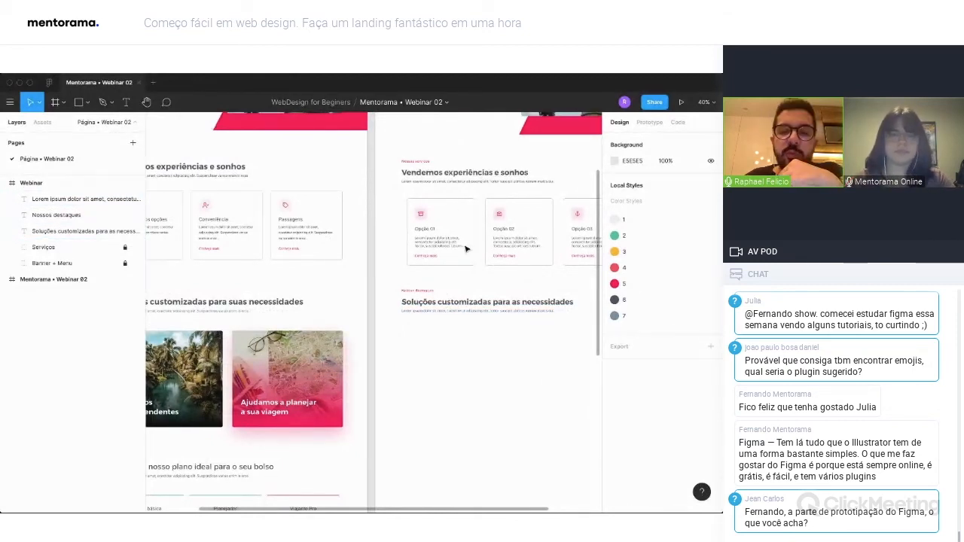
{"action": "scroll", "coordinate": [463, 269], "scroll_direction": "down", "scroll_amount": 3}
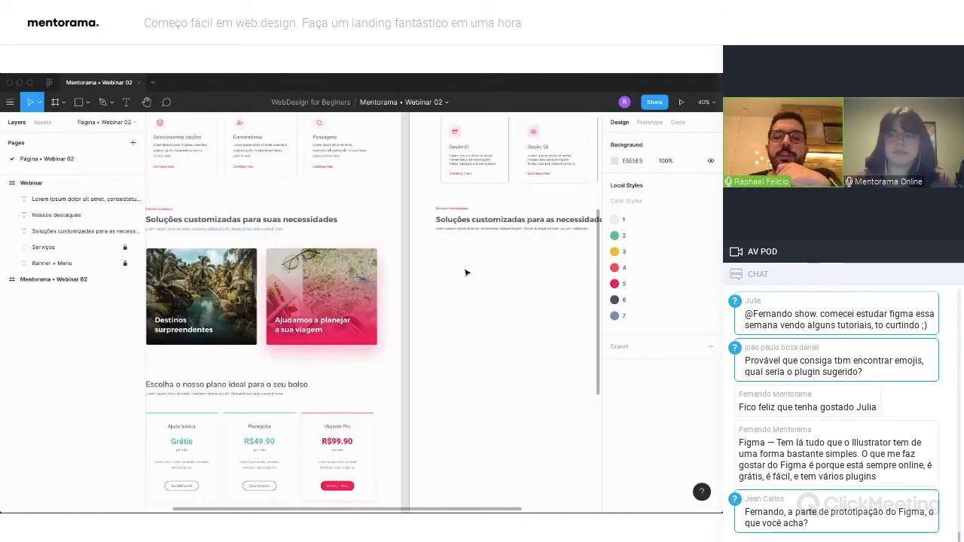
{"action": "scroll", "coordinate": [287, 349], "scroll_direction": "up", "scroll_amount": 1}
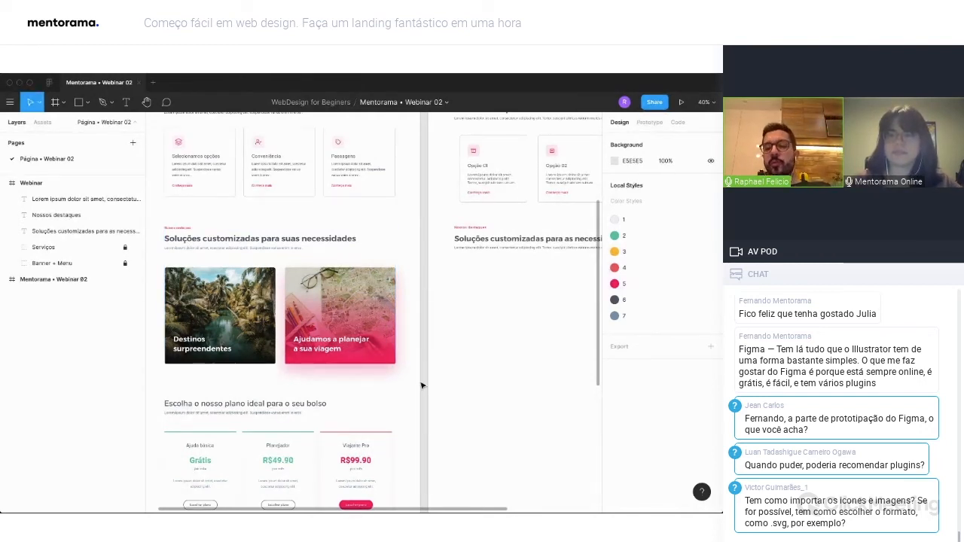
{"action": "scroll", "coordinate": [420, 384], "scroll_direction": "right", "scroll_amount": 2}
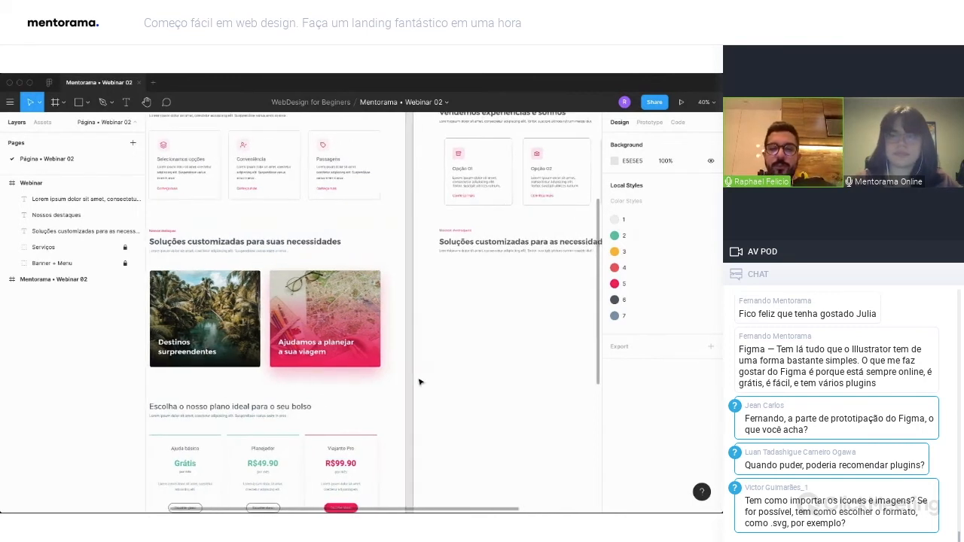
{"action": "scroll", "coordinate": [420, 382], "scroll_direction": "right", "scroll_amount": 3}
{"action": "key", "text": "r"}
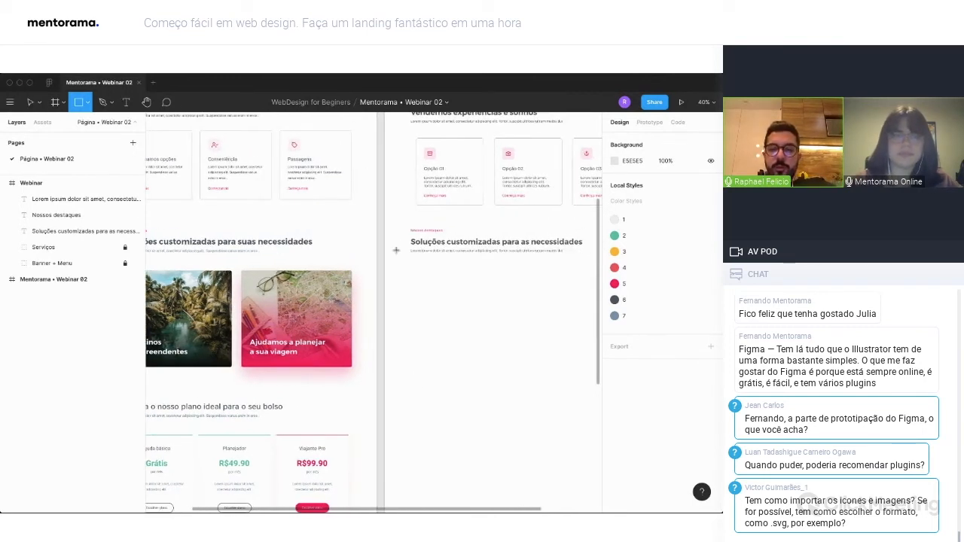
{"action": "left_click_drag", "start_coordinate": [410, 269], "coordinate": [450, 308]}
{"action": "mouse_move", "coordinate": [482, 336]}
{"action": "left_mouse_down"}
{"action": "mouse_move", "coordinate": [511, 356]}
{"action": "mouse_move", "coordinate": [526, 326]}
{"action": "left_mouse_up"}
{"action": "left_click", "coordinate": [678, 199]}
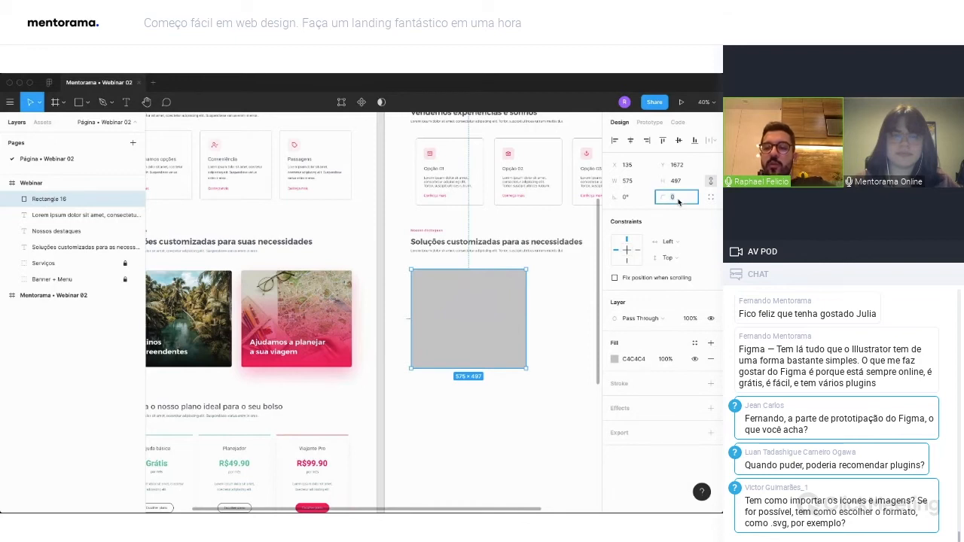
{"action": "type", "text": "12"}
{"action": "key", "text": "Return"}
Duplicate the rounded rectangle beside the first one and scale both proportionally to about 562 × 485 each.
{"action": "scroll", "coordinate": [374, 311], "scroll_direction": "right", "scroll_amount": 3}
{"action": "left_click_drag", "start_coordinate": [253, 310], "coordinate": [372, 313]}
{"action": "left_click", "coordinate": [305, 306], "text": "shift"}
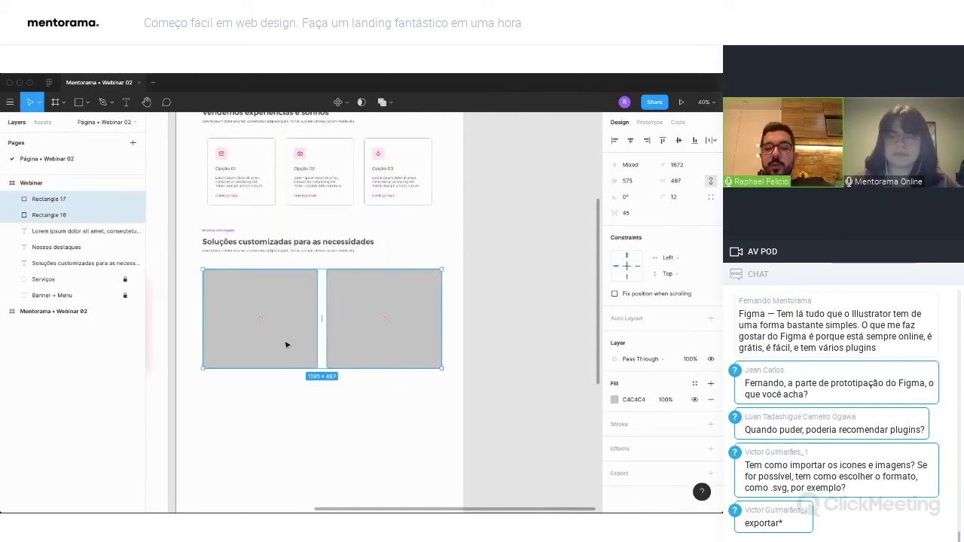
{"action": "left_click_drag", "start_coordinate": [441, 368], "coordinate": [435, 365]}
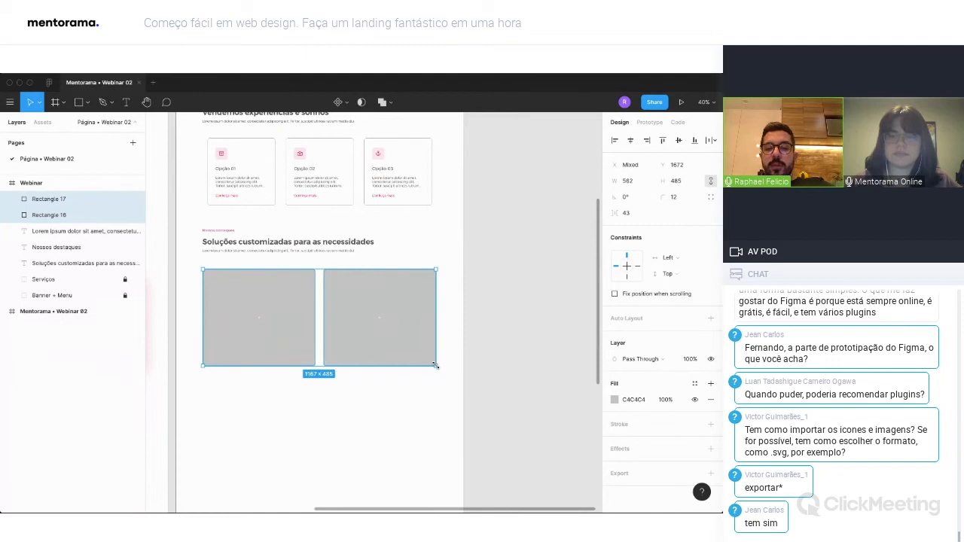
Check the two rectangles against the layout grid, hide the grid, and move both rectangles to Y 1675.
{"action": "key", "text": "ctrl+g"}
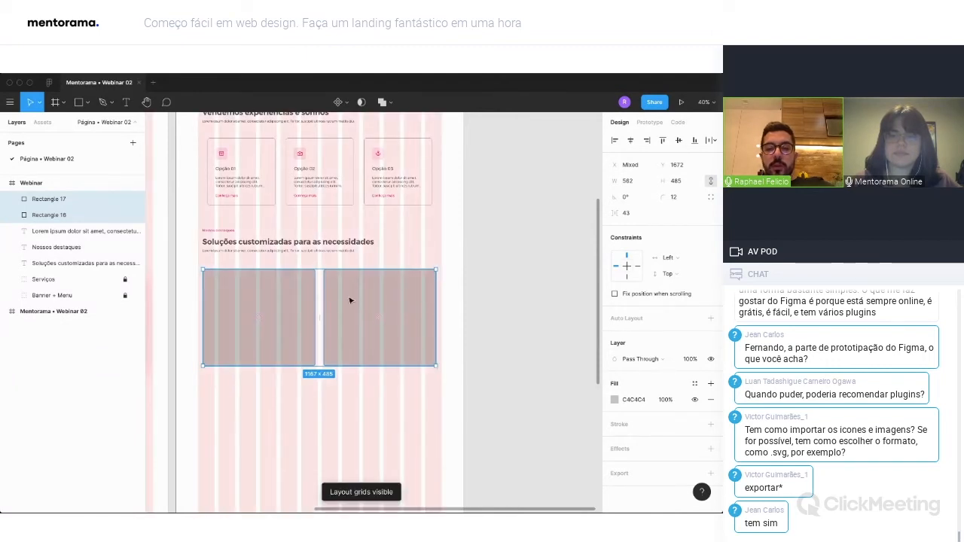
{"action": "left_click_drag", "start_coordinate": [352, 299], "coordinate": [351, 300]}
{"action": "key", "text": "ctrl+g"}
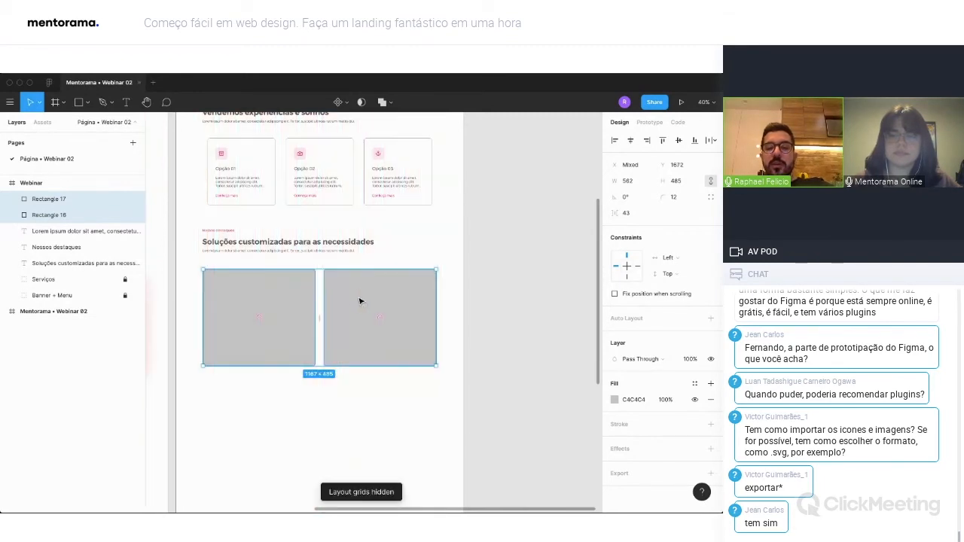
{"action": "key", "text": "Escape"}
{"action": "scroll", "coordinate": [359, 301], "scroll_direction": "left", "scroll_amount": 2}
{"action": "left_click", "coordinate": [372, 327]}
{"action": "left_click", "coordinate": [447, 310], "text": "shift"}
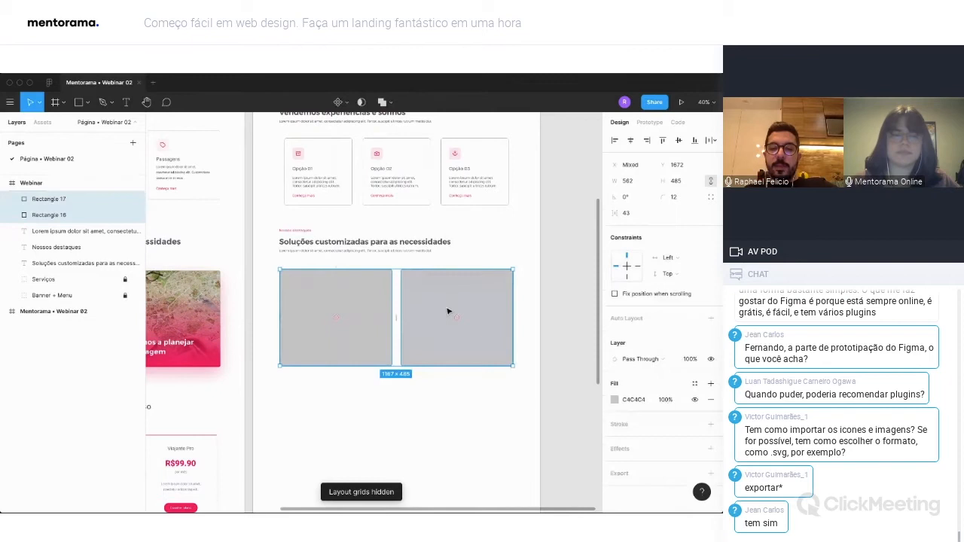
{"action": "left_click_drag", "start_coordinate": [448, 311], "coordinate": [446, 308]}
{"action": "left_click", "coordinate": [377, 461]}
{"action": "scroll", "coordinate": [391, 383], "scroll_direction": "left", "scroll_amount": 2}
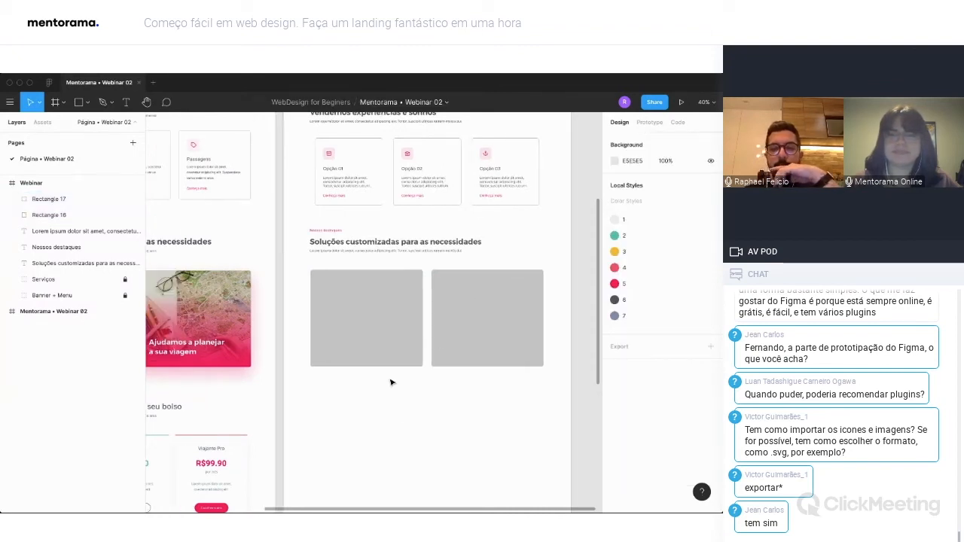
{"action": "scroll", "coordinate": [391, 383], "scroll_direction": "left", "scroll_amount": 2}
{"action": "scroll", "coordinate": [391, 382], "scroll_direction": "up", "scroll_amount": 2}
{"action": "scroll", "coordinate": [391, 382], "scroll_direction": "left", "scroll_amount": 2}
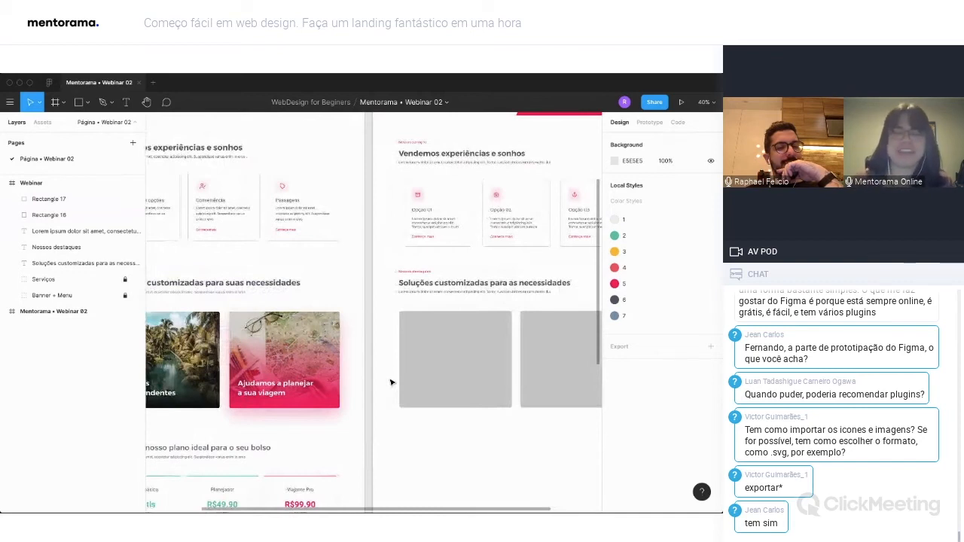
{"action": "scroll", "coordinate": [390, 383], "scroll_direction": "left", "scroll_amount": 1}
{"action": "scroll", "coordinate": [390, 383], "scroll_direction": "up", "scroll_amount": 1}
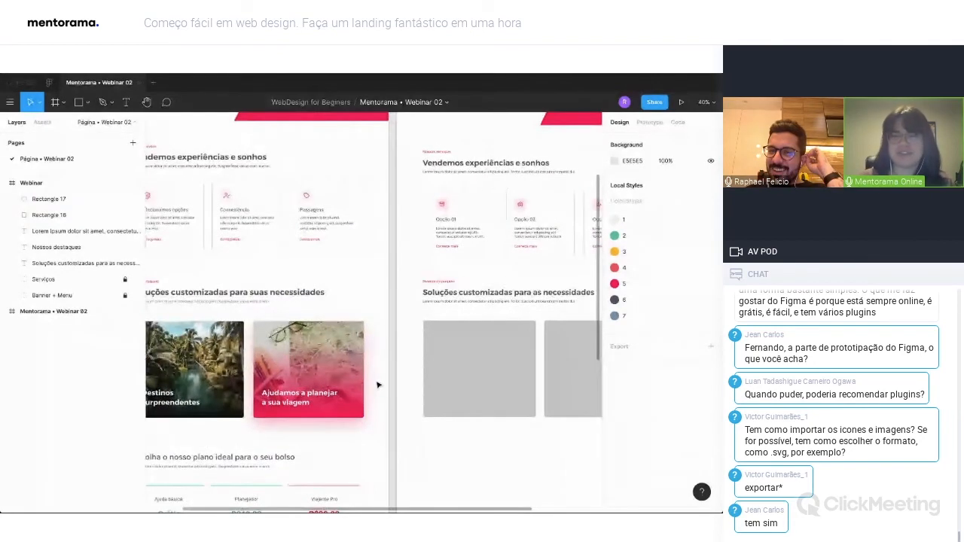
{"action": "scroll", "coordinate": [393, 367], "scroll_direction": "right", "scroll_amount": 2}
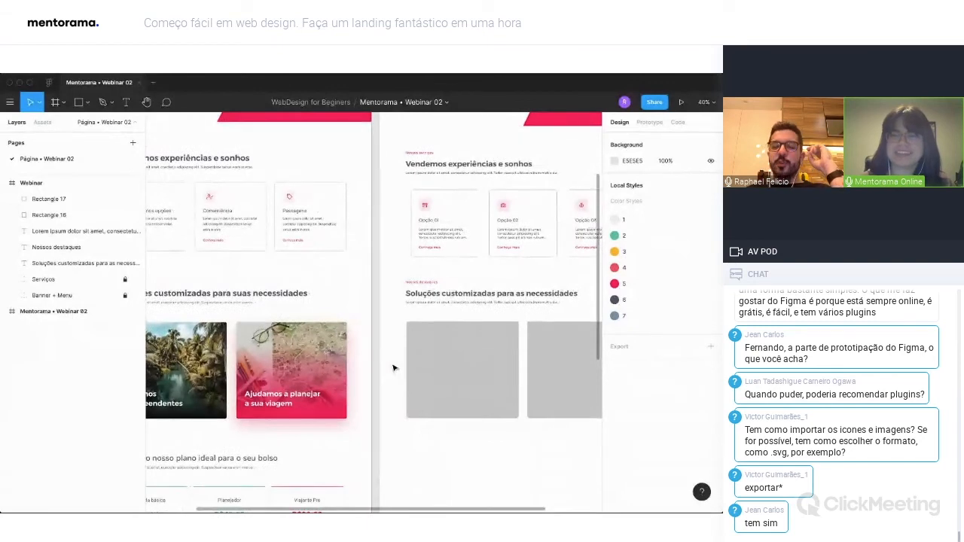
{"action": "scroll", "coordinate": [380, 367], "scroll_direction": "left", "scroll_amount": 2}
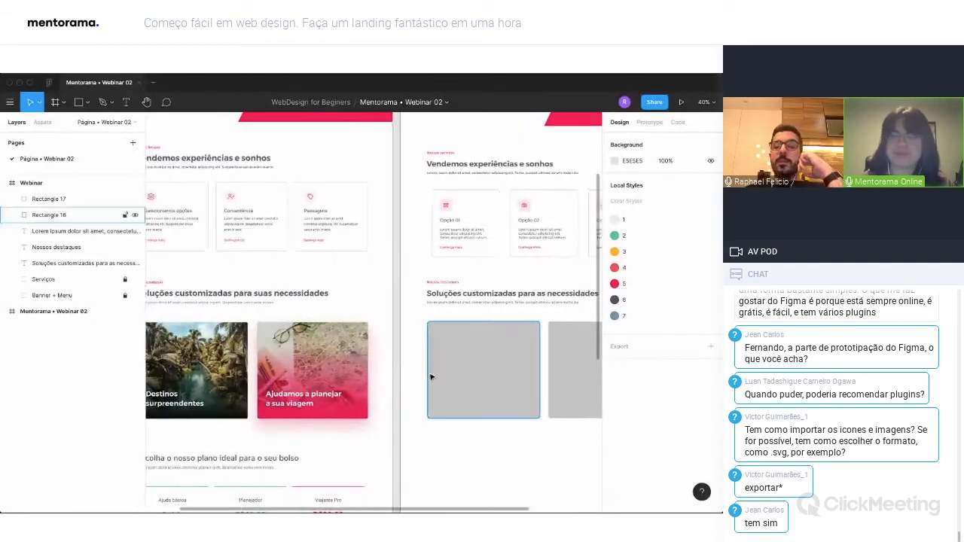
Run the Unsplash plugin on the first rectangle and search its photos for "travel".
{"action": "left_click", "coordinate": [477, 374]}
{"action": "right_click", "coordinate": [476, 367]}
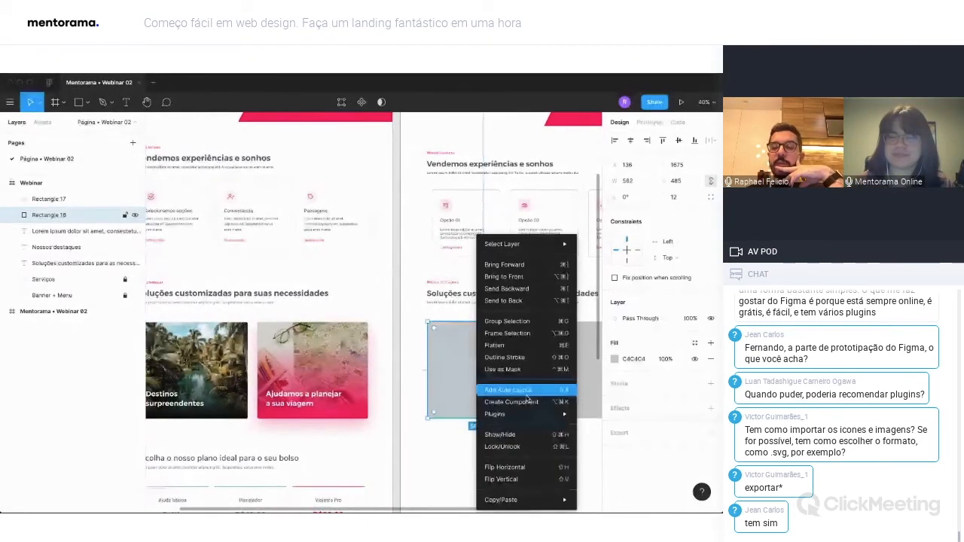
{"action": "mouse_move", "coordinate": [519, 413]}
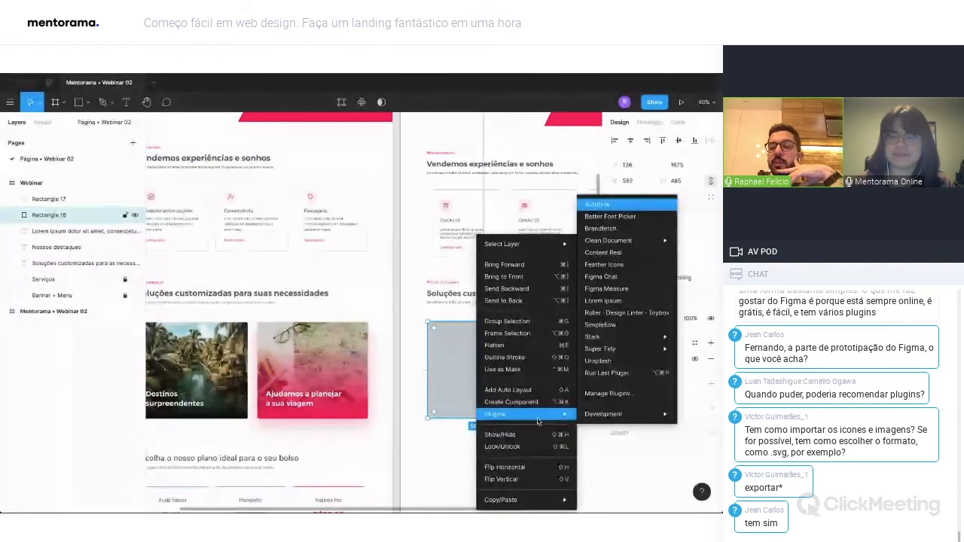
{"action": "left_click", "coordinate": [610, 371]}
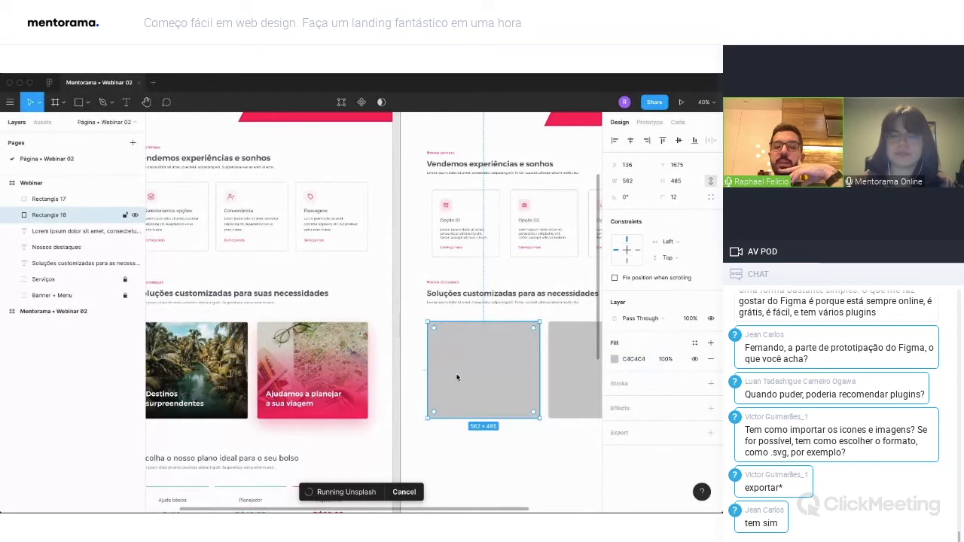
{"action": "left_click_drag", "start_coordinate": [349, 146], "coordinate": [272, 132]}
{"action": "left_click", "coordinate": [244, 153]}
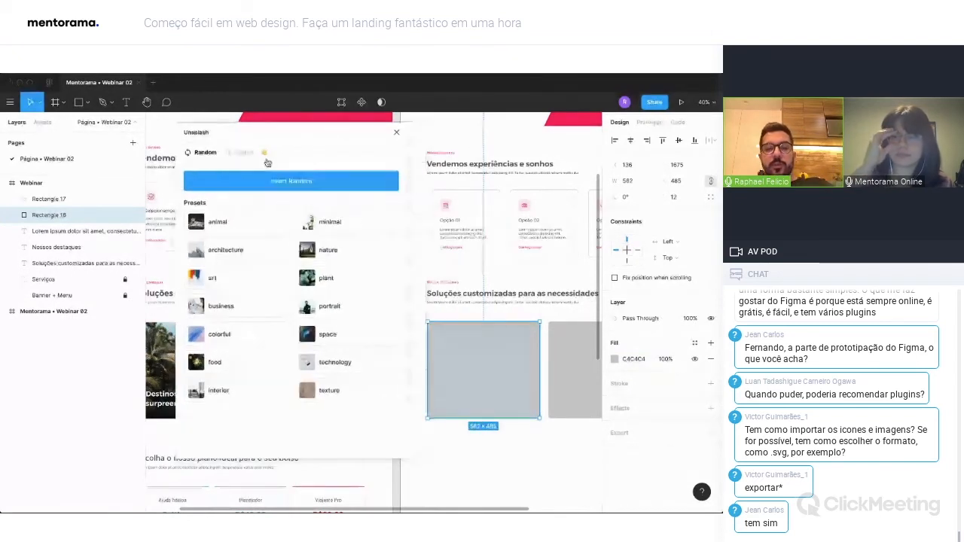
{"action": "left_click", "coordinate": [220, 181]}
{"action": "type", "text": "travel"}
{"action": "key", "text": "Return"}
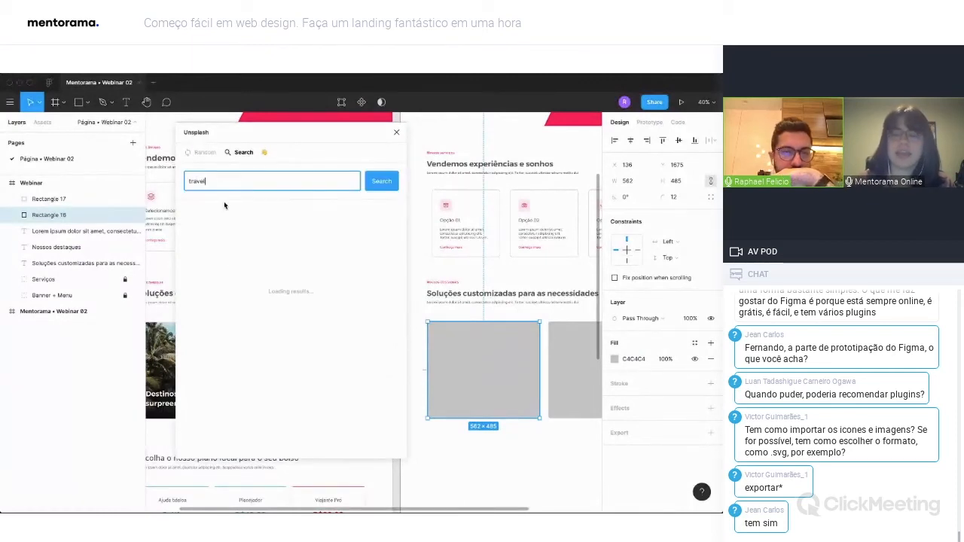
Fill the first rectangle with the photo of a river between palm trees, close Unsplash and deselect the rectangle.
{"action": "scroll", "coordinate": [344, 296], "scroll_direction": "down", "scroll_amount": 5}
{"action": "left_click", "coordinate": [238, 347]}
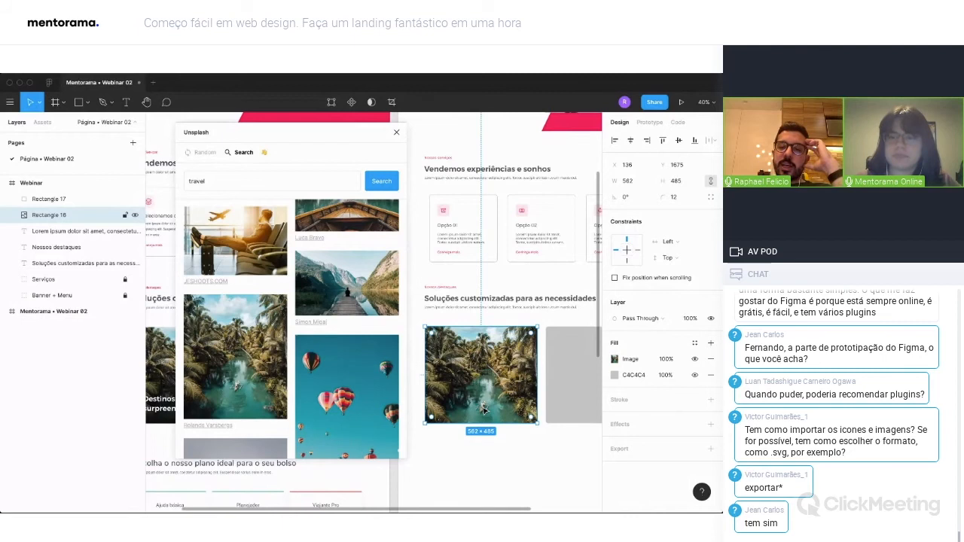
{"action": "left_click", "coordinate": [396, 133]}
{"action": "left_click", "coordinate": [415, 243]}
{"action": "scroll", "coordinate": [415, 243], "scroll_direction": "down", "scroll_amount": 1}
{"action": "scroll", "coordinate": [414, 243], "scroll_direction": "right", "scroll_amount": 1}
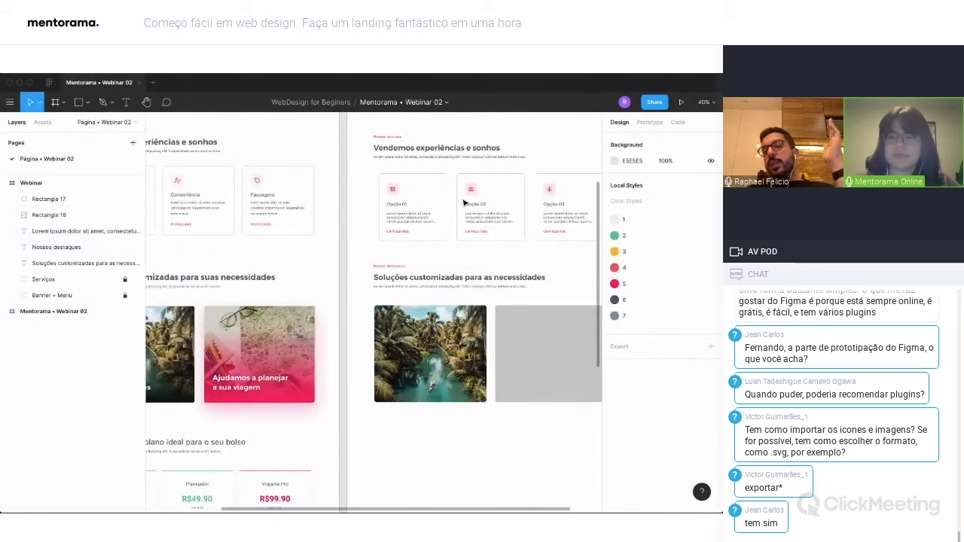
{"action": "scroll", "coordinate": [479, 200], "scroll_direction": "up", "scroll_amount": 1}
{"action": "scroll", "coordinate": [478, 200], "scroll_direction": "right", "scroll_amount": 1}
{"action": "scroll", "coordinate": [476, 201], "scroll_direction": "up", "scroll_amount": 1}
{"action": "scroll", "coordinate": [477, 200], "scroll_direction": "left", "scroll_amount": 1}
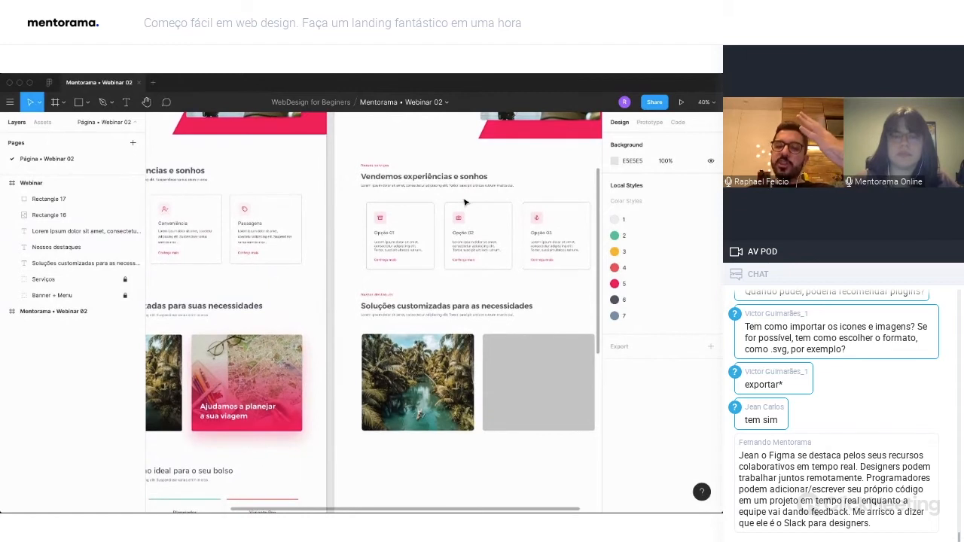
{"action": "scroll", "coordinate": [465, 202], "scroll_direction": "down", "scroll_amount": 1}
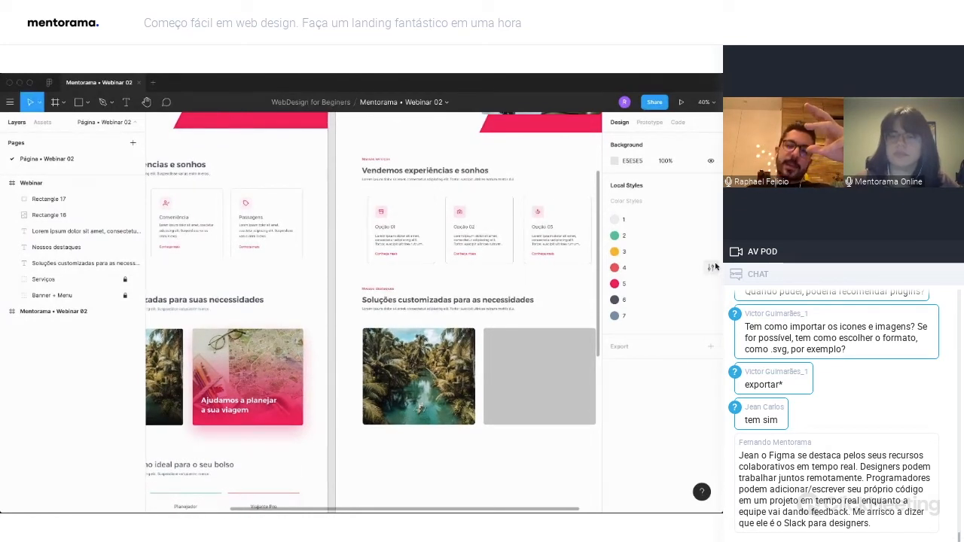
{"action": "scroll", "coordinate": [384, 209], "scroll_direction": "left", "scroll_amount": 1}
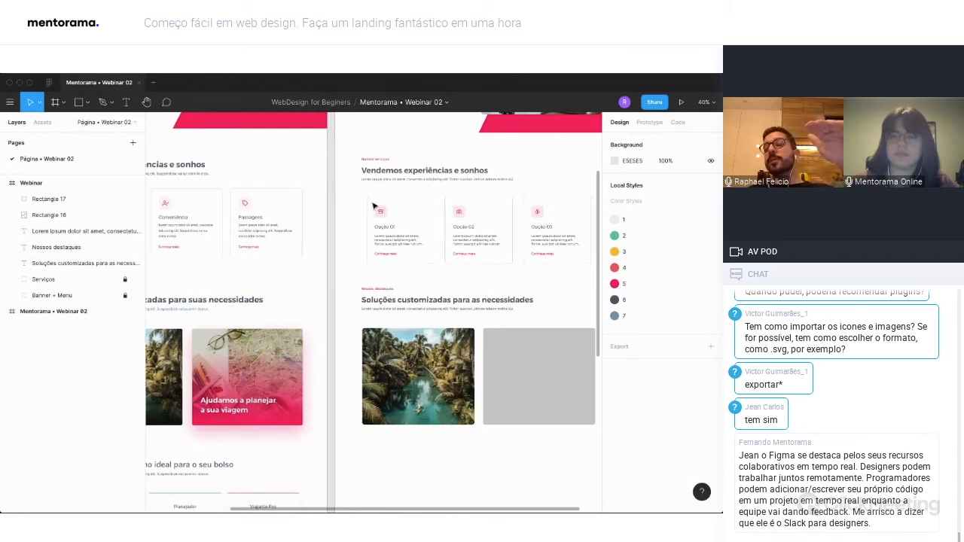
{"action": "scroll", "coordinate": [419, 209], "scroll_direction": "right", "scroll_amount": 2}
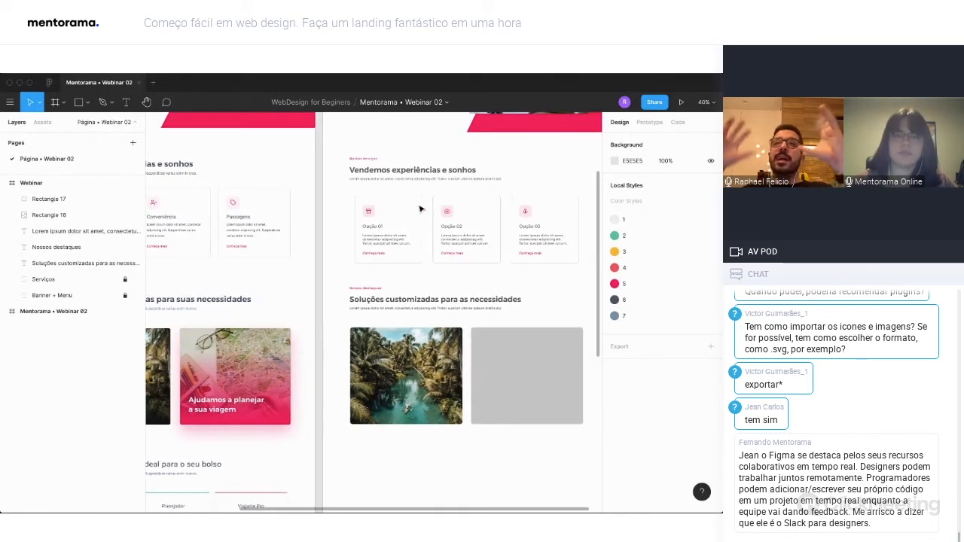
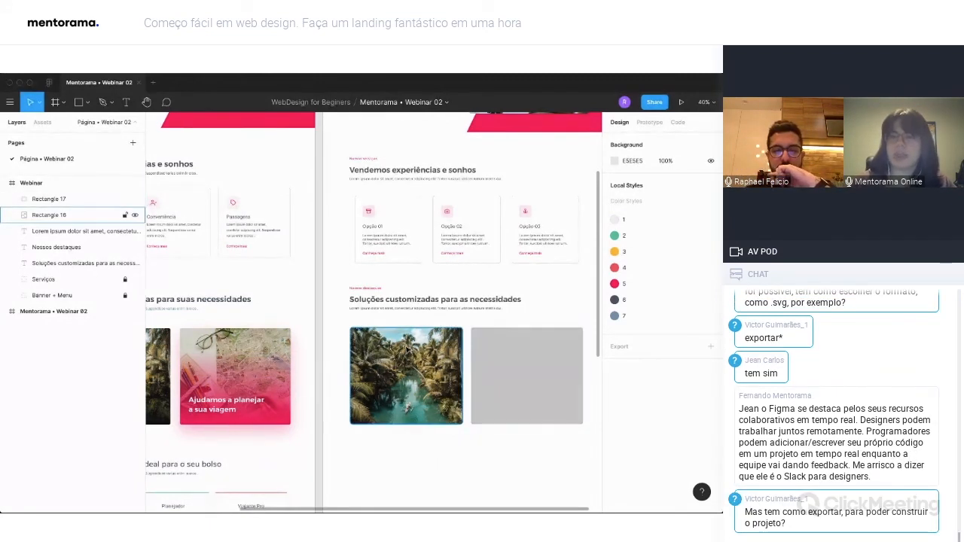
Compare the finished design's photo cards and pricing section with the rebuilt highlights section.
{"action": "scroll", "coordinate": [419, 416], "scroll_direction": "left", "scroll_amount": 5}
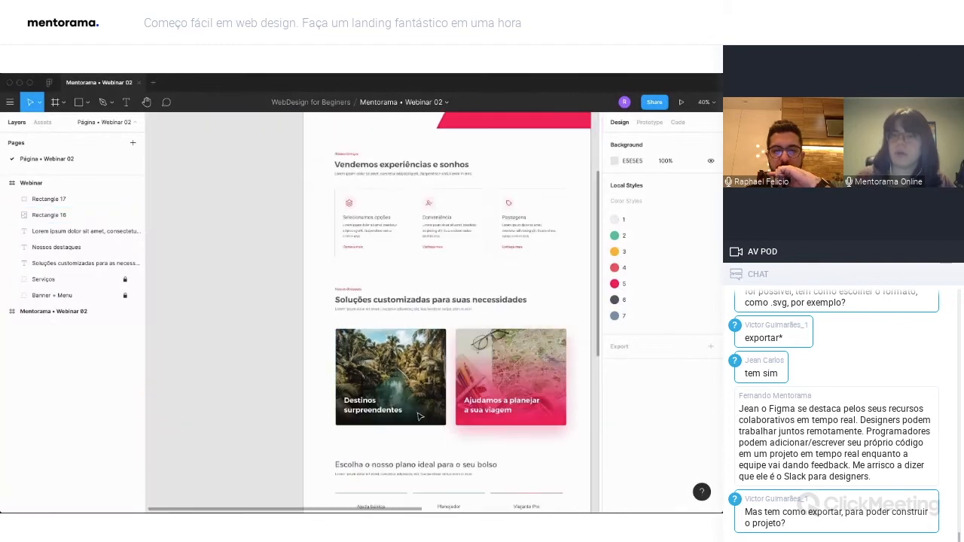
{"action": "scroll", "coordinate": [419, 416], "scroll_direction": "down", "scroll_amount": 5}
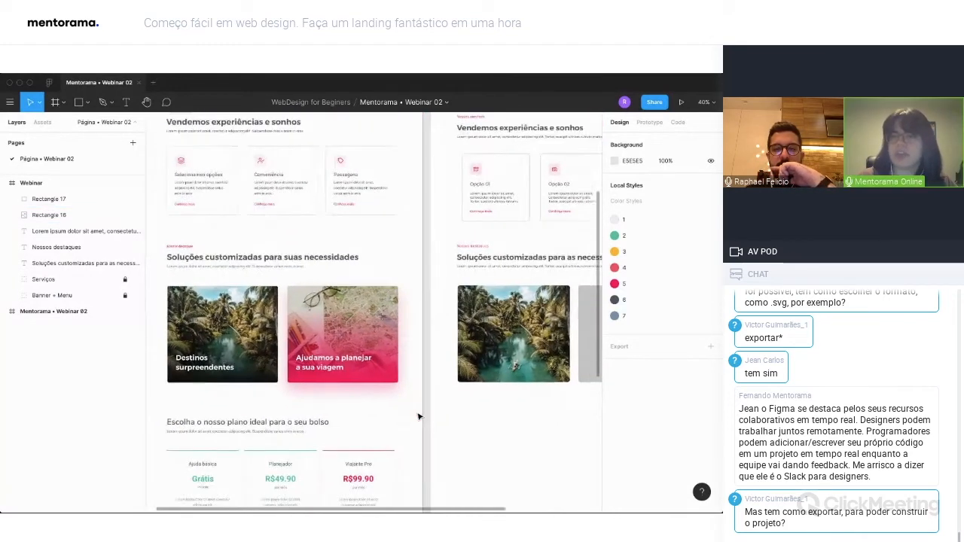
{"action": "scroll", "coordinate": [419, 417], "scroll_direction": "up", "scroll_amount": 2}
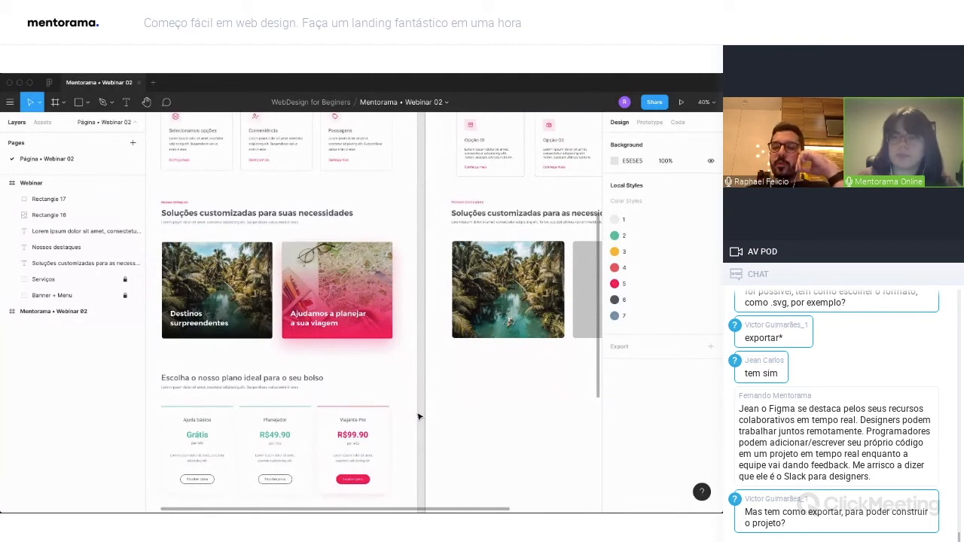
{"action": "scroll", "coordinate": [452, 395], "scroll_direction": "up", "scroll_amount": 1}
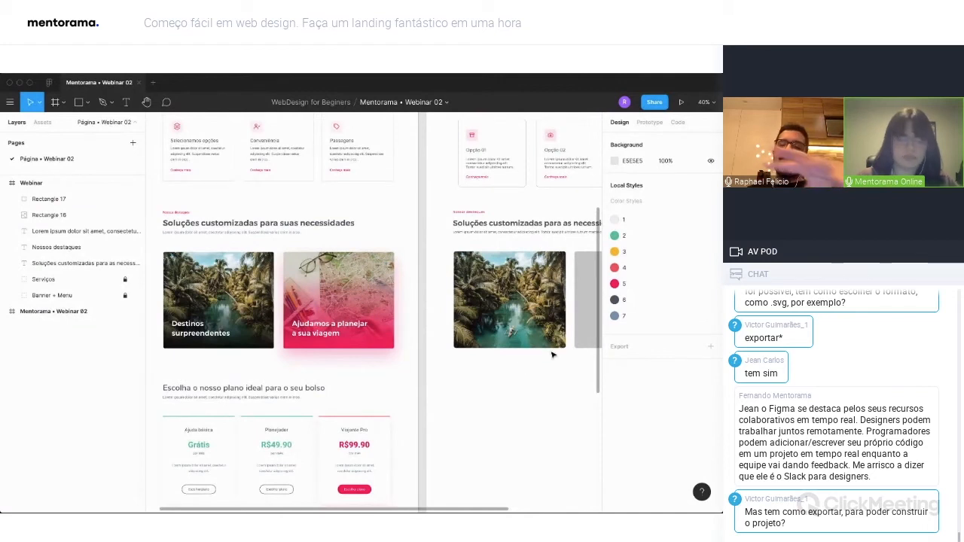
{"action": "scroll", "coordinate": [519, 371], "scroll_direction": "left", "scroll_amount": 1}
{"action": "scroll", "coordinate": [519, 371], "scroll_direction": "right", "scroll_amount": 1}
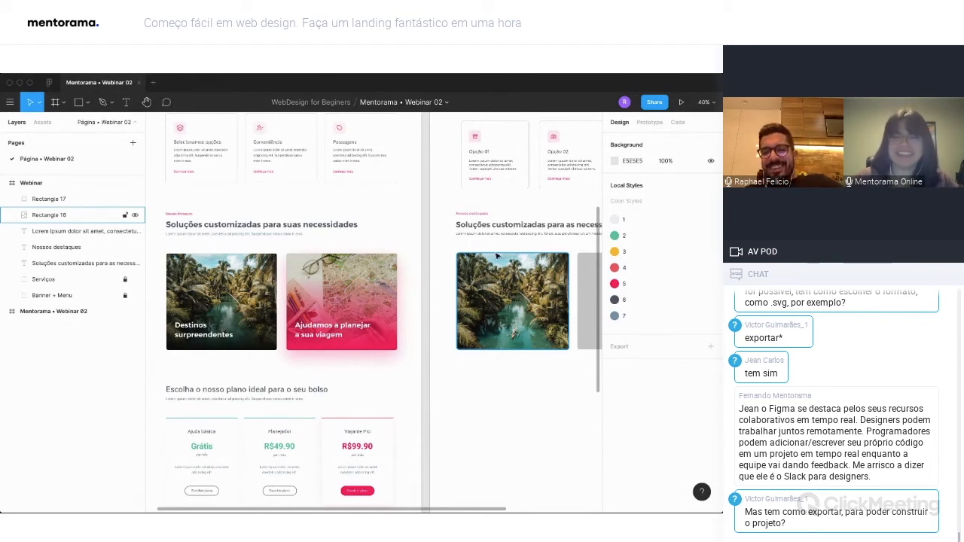
Fill the grey second rectangle with the Unsplash photo of a yellow van on a desert road, found by searching "travel", and close the plugin.
{"action": "scroll", "coordinate": [497, 256], "scroll_direction": "right", "scroll_amount": 3}
{"action": "right_click", "coordinate": [516, 302]}
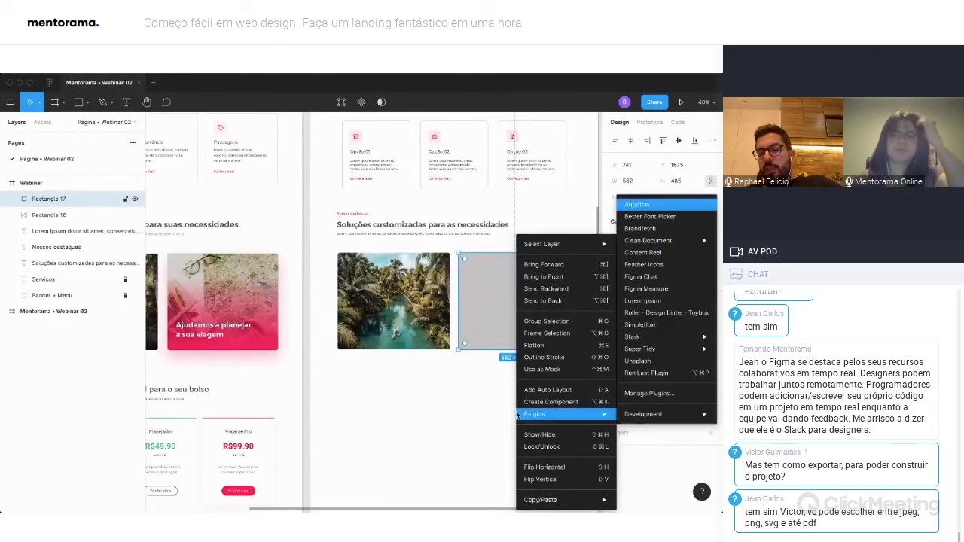
{"action": "mouse_move", "coordinate": [560, 416]}
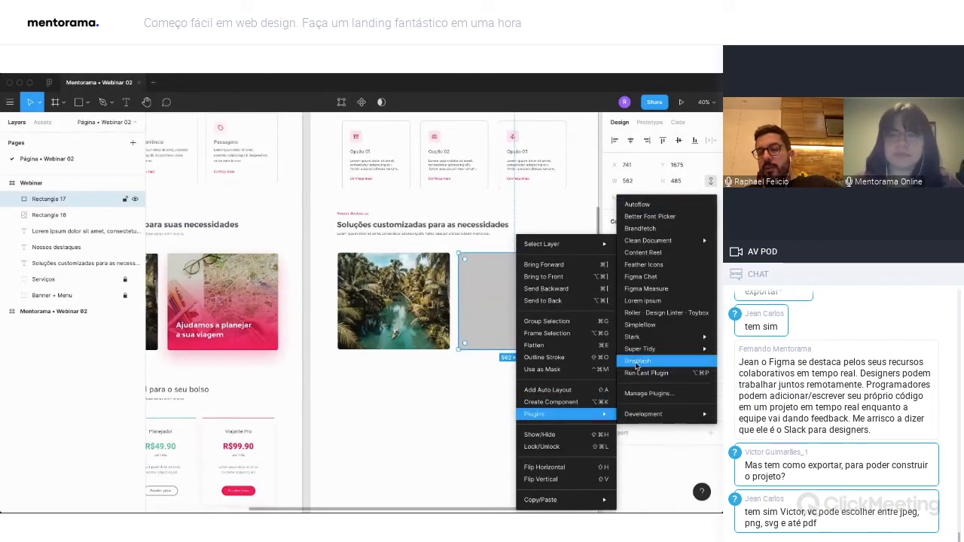
{"action": "left_click", "coordinate": [636, 364]}
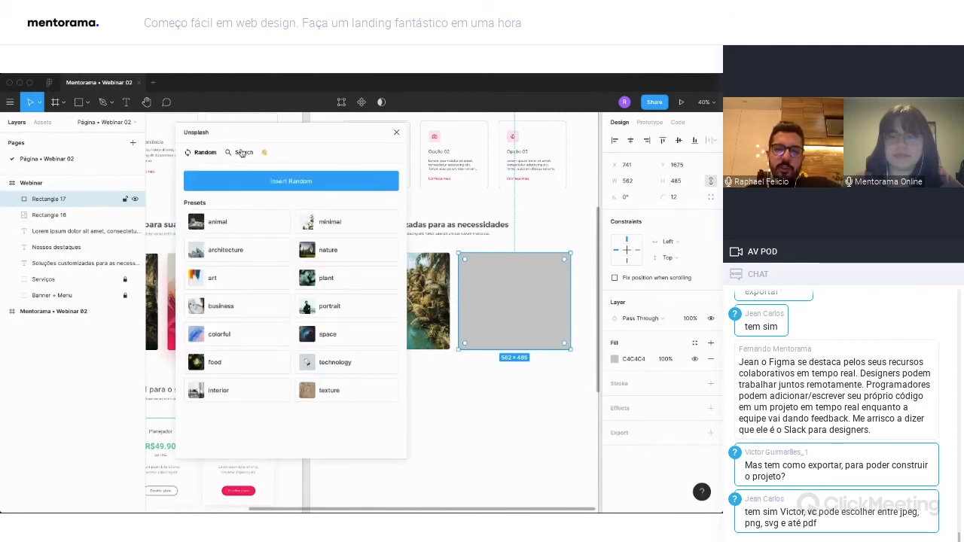
{"action": "left_click", "coordinate": [243, 152]}
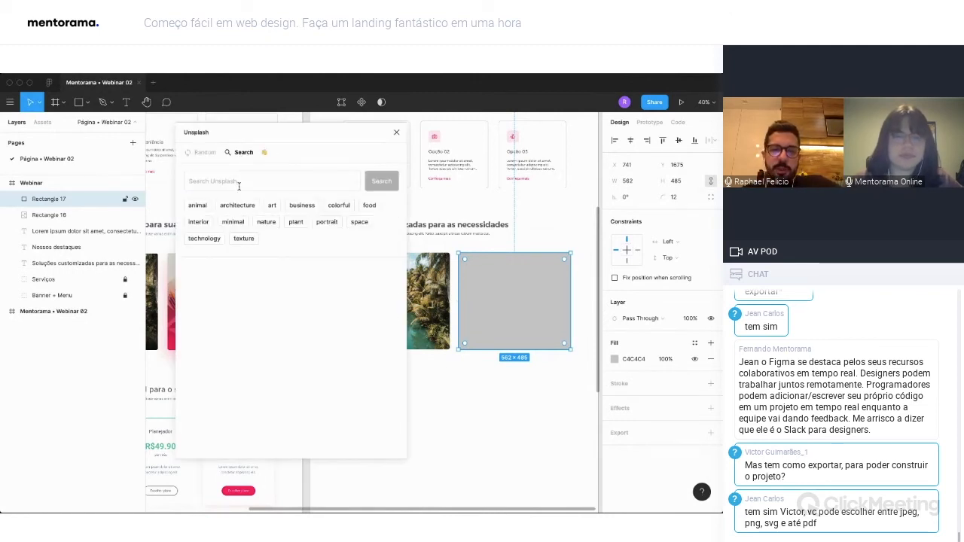
{"action": "left_click", "coordinate": [239, 183]}
{"action": "type", "text": "travel"}
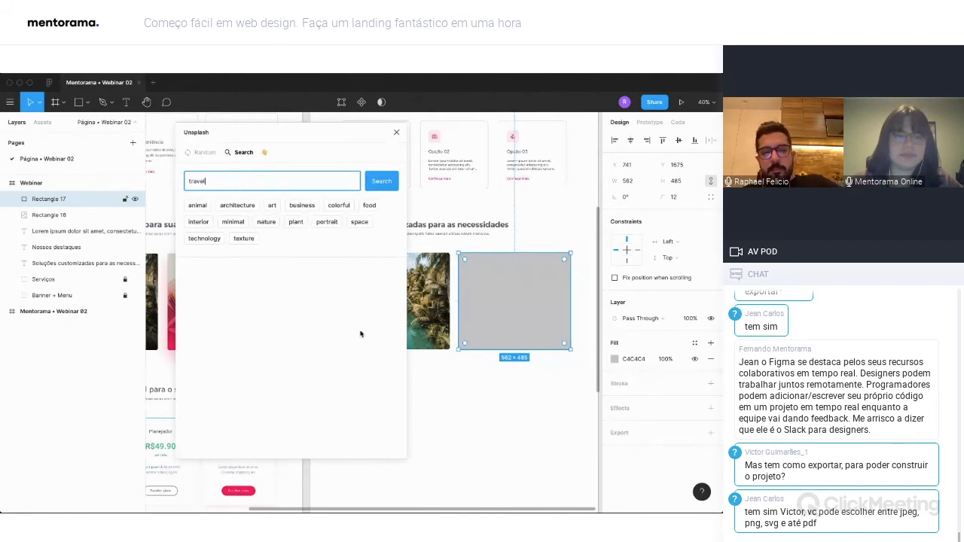
{"action": "key", "text": "Return"}
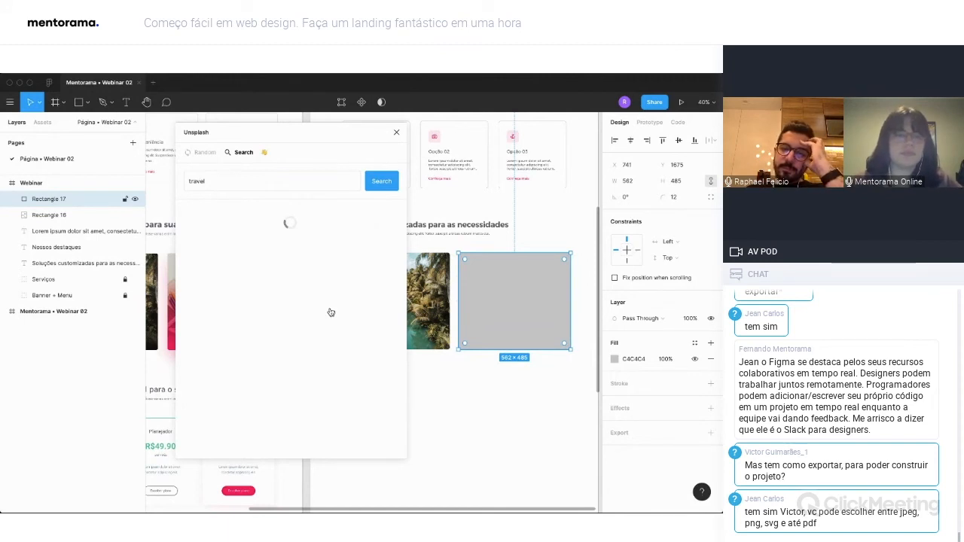
{"action": "left_click", "coordinate": [396, 132]}
{"action": "scroll", "coordinate": [449, 410], "scroll_direction": "left", "scroll_amount": 4}
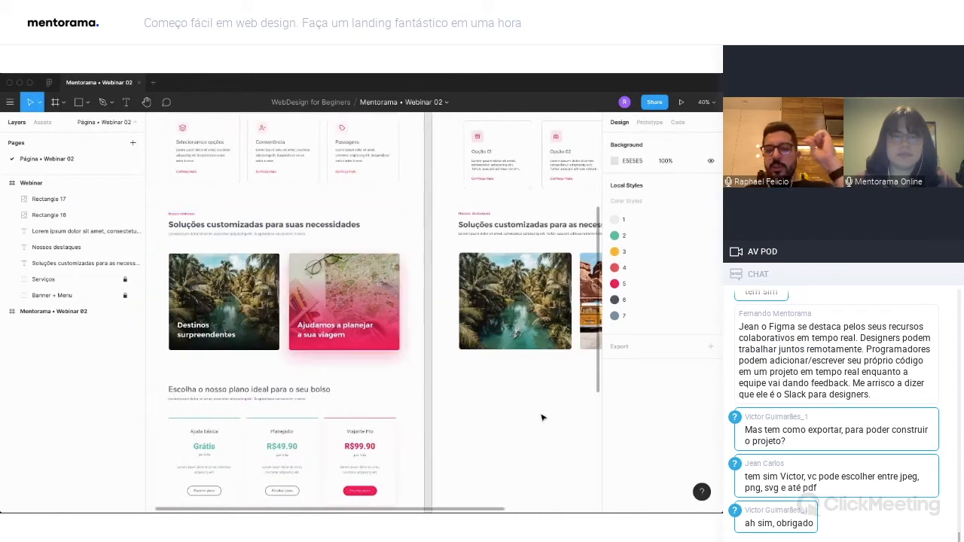
{"action": "key", "text": "t"}
{"action": "left_click", "coordinate": [485, 326]}
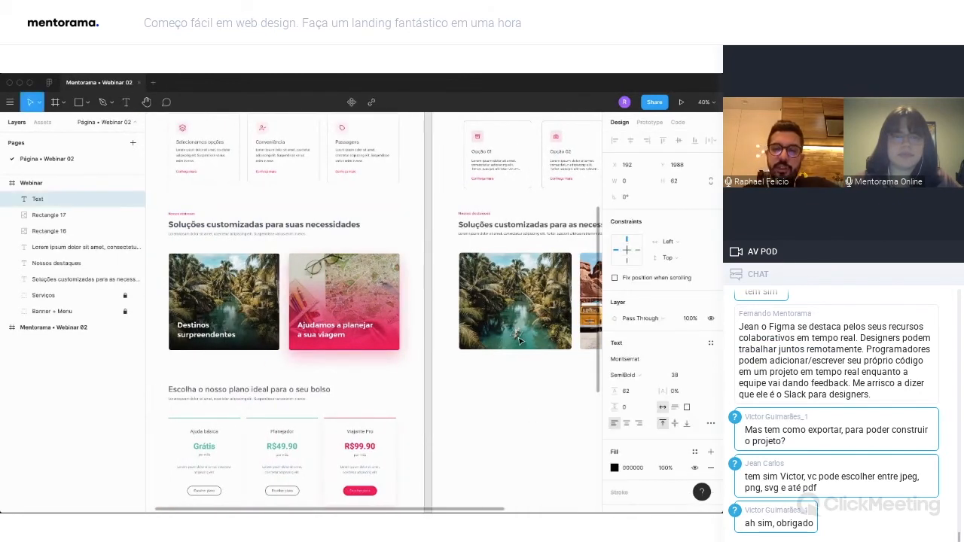
{"action": "key", "text": "Escape"}
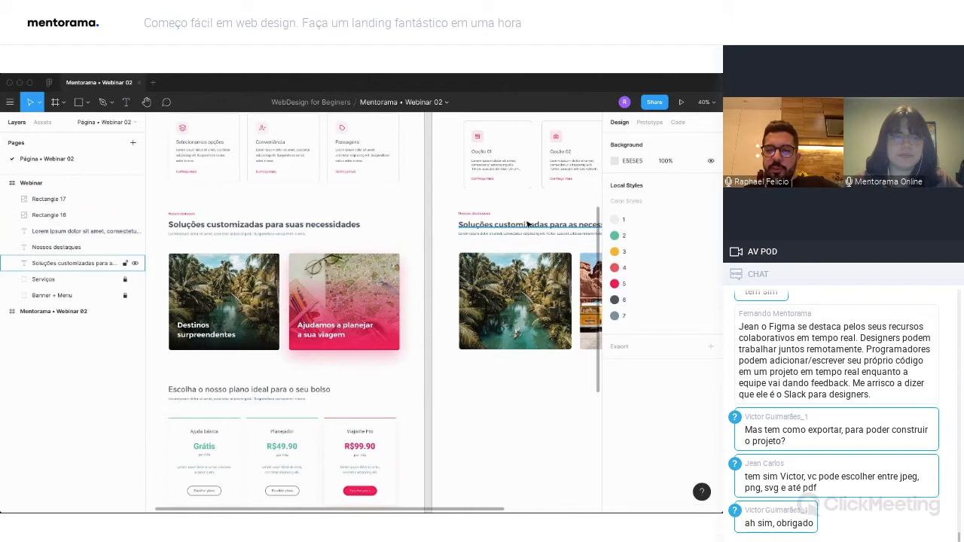
Duplicate the section heading onto the river photo and bring the copy to the front of the Webinar frame's layers.
{"action": "left_click", "coordinate": [515, 225]}
{"action": "left_click_drag", "start_coordinate": [512, 227], "coordinate": [516, 329]}
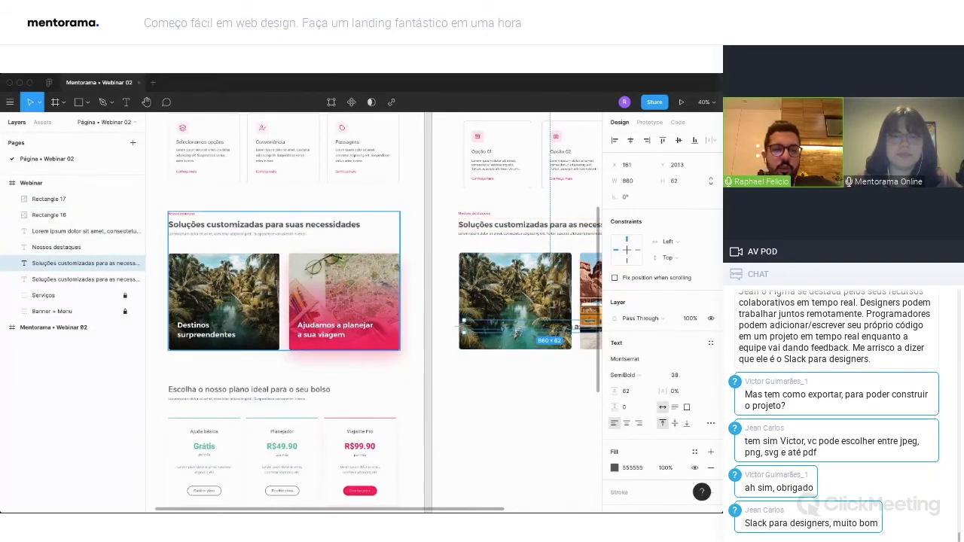
{"action": "left_click_drag", "start_coordinate": [60, 196], "coordinate": [60, 194]}
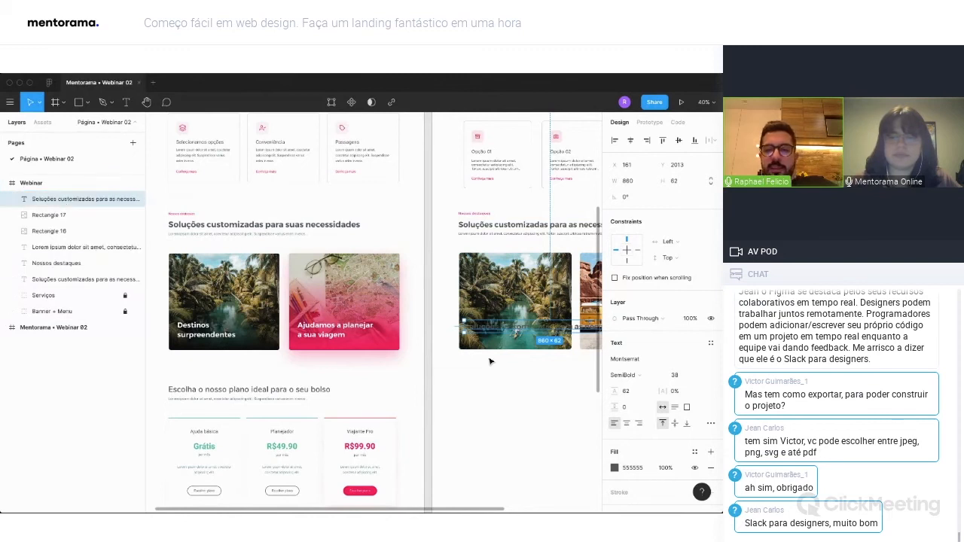
Replace the copied heading's text with "Destinos surpreendentes" on two lines and place it at about X 193, Y 2000.
{"action": "type", "text": "D"}
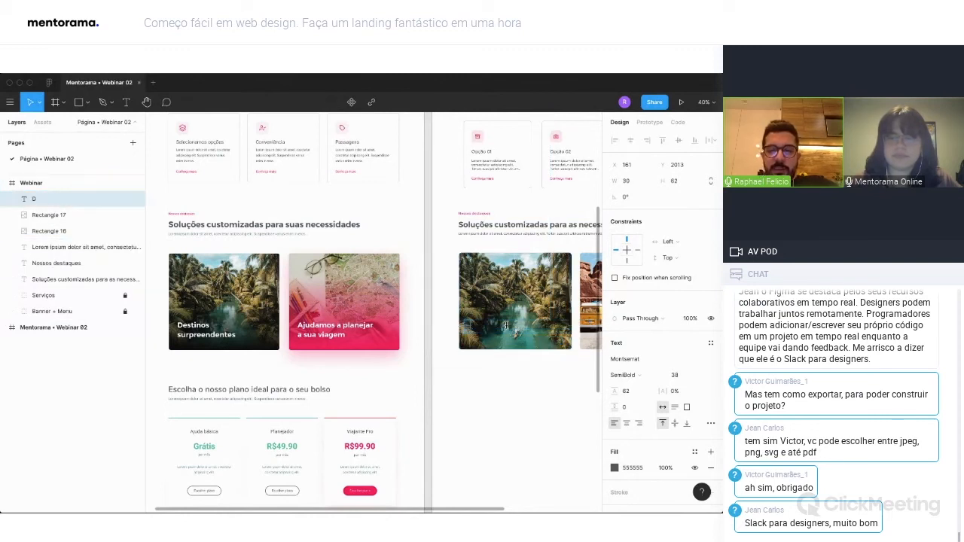
{"action": "type", "text": "estinos sur"}
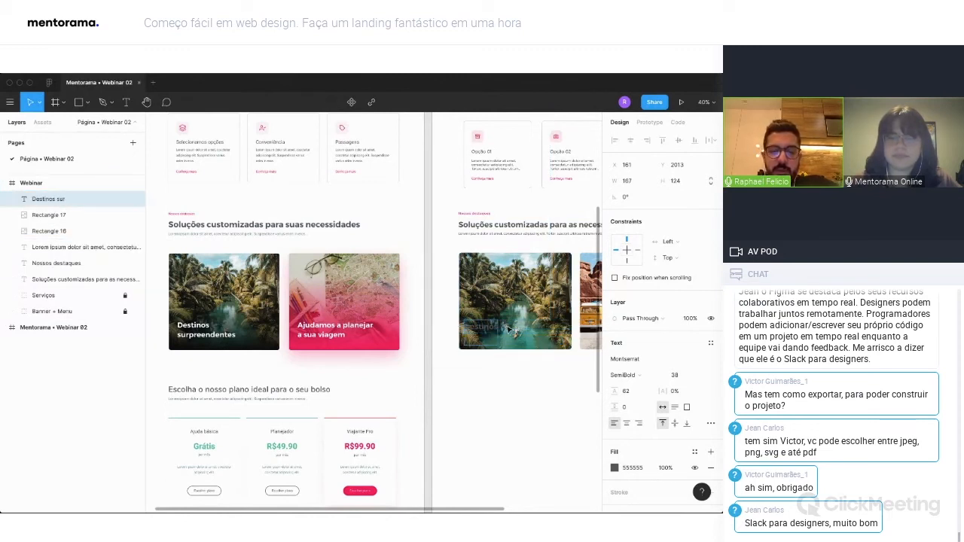
{"action": "type", "text": "preendentes"}
{"action": "key", "text": "Escape"}
{"action": "left_click_drag", "start_coordinate": [494, 328], "coordinate": [500, 332]}
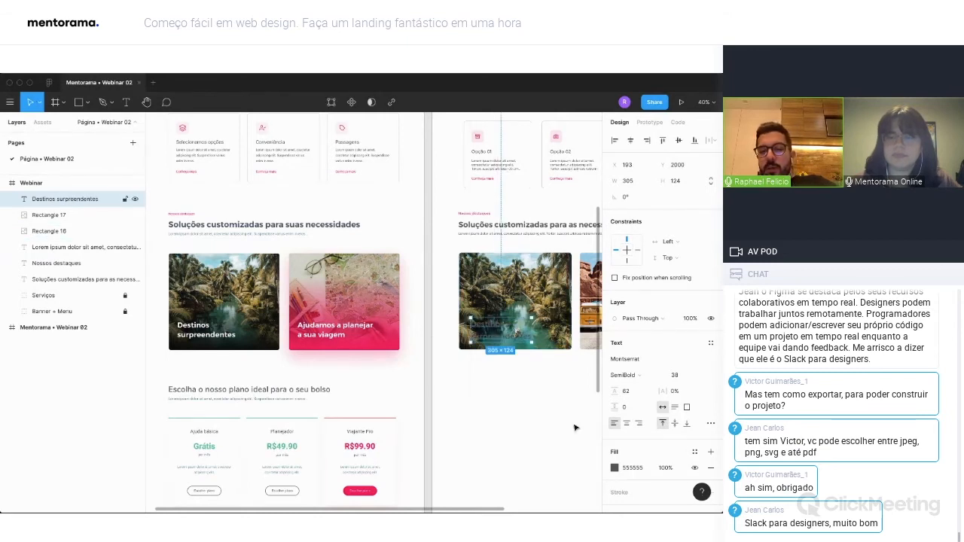
Set the card title's fill to white FFFFFF and its line height to 46.
{"action": "left_click", "coordinate": [614, 468]}
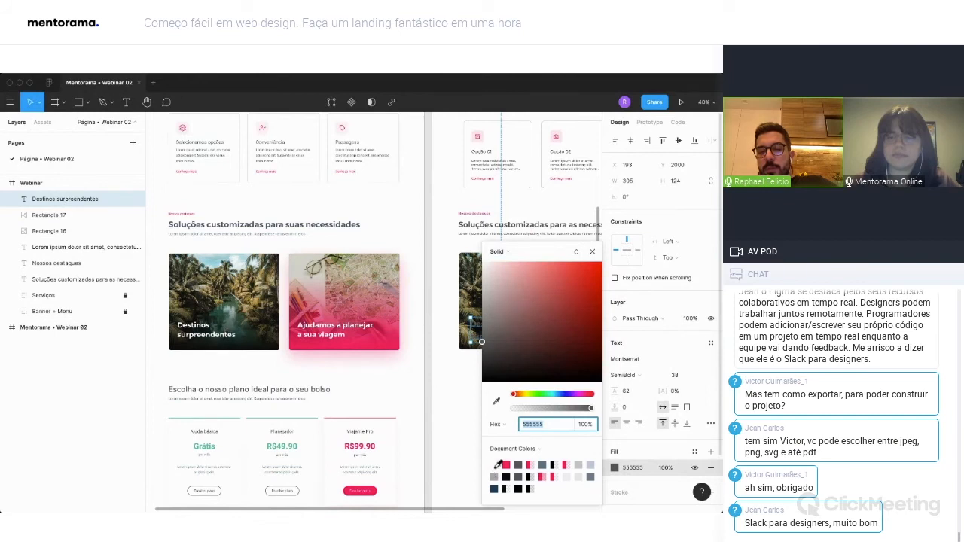
{"action": "left_click", "coordinate": [496, 464]}
{"action": "left_click", "coordinate": [592, 252]}
{"action": "left_click", "coordinate": [634, 391]}
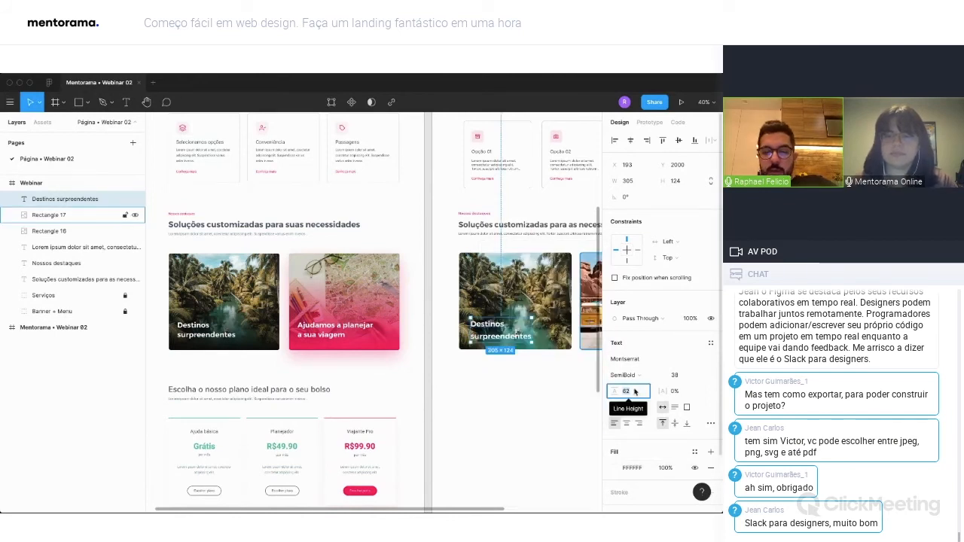
{"action": "type", "text": "46"}
{"action": "key", "text": "Return"}
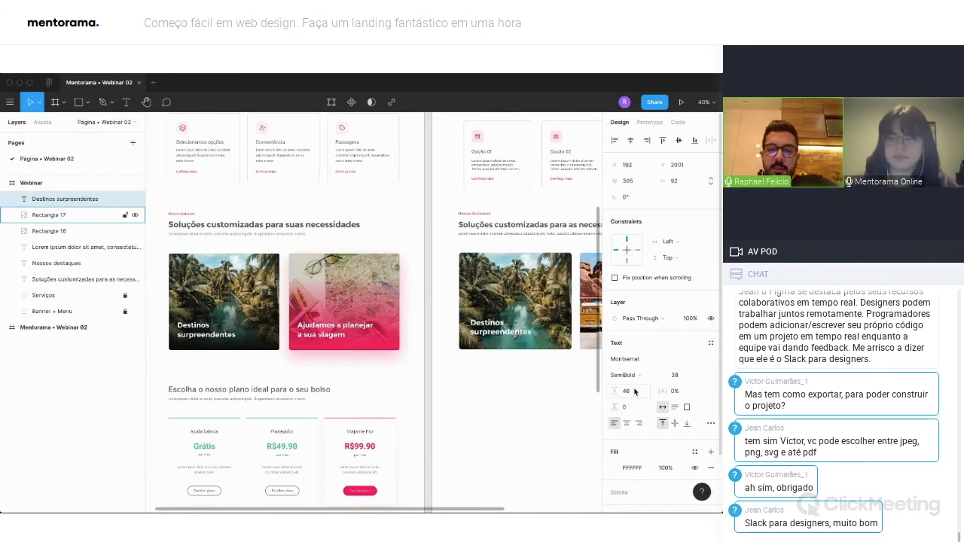
Nudge the card title down and to the left to X 185, Y 2007.
{"action": "key", "text": "Down"}
{"action": "key", "text": "Down"}
{"action": "key", "text": "Down"}
{"action": "key", "text": "Down"}
{"action": "key", "text": "Left"}
{"action": "key", "text": "Left"}
{"action": "key", "text": "Left"}
{"action": "key", "text": "Left"}
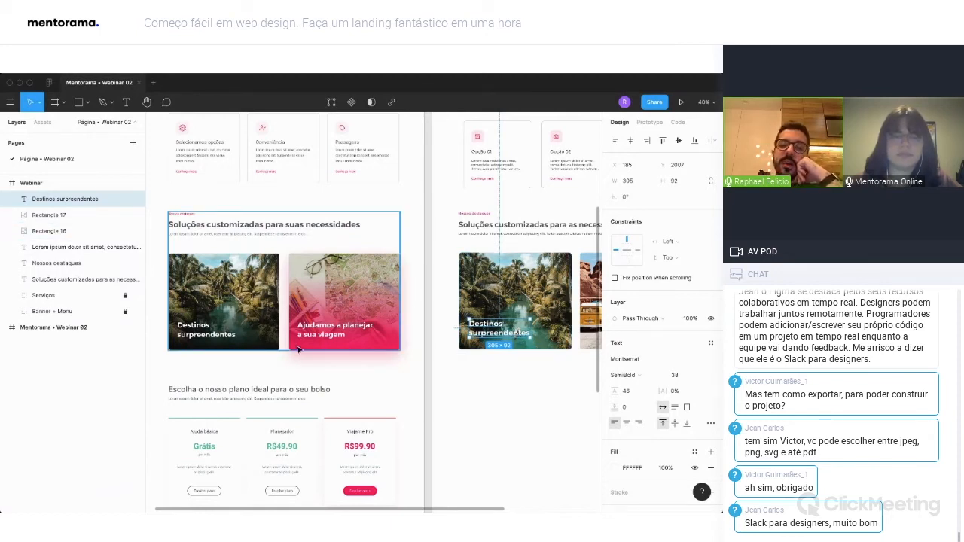
Add a linear gradient fill above the image fill of the river photo rectangle.
{"action": "scroll", "coordinate": [542, 331], "scroll_direction": "right", "scroll_amount": 2}
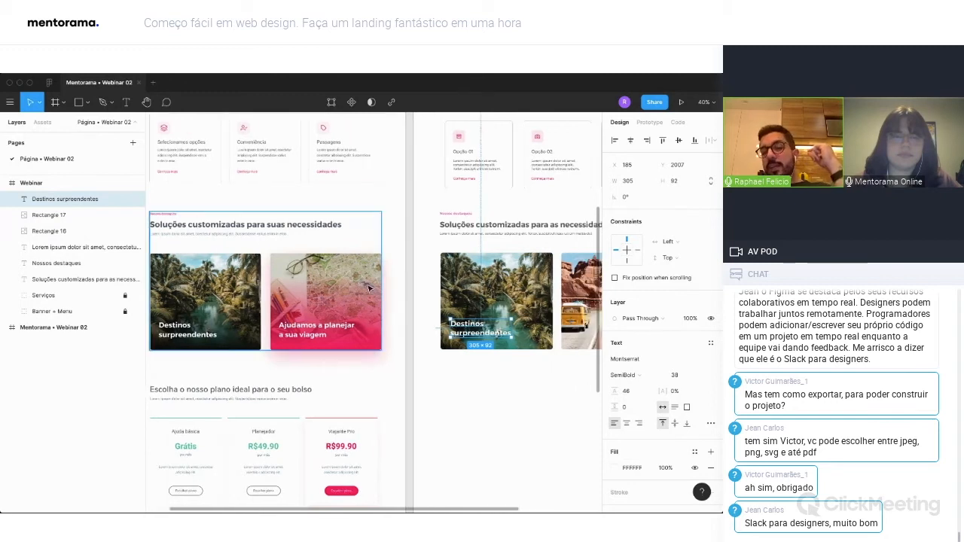
{"action": "left_click", "coordinate": [531, 296]}
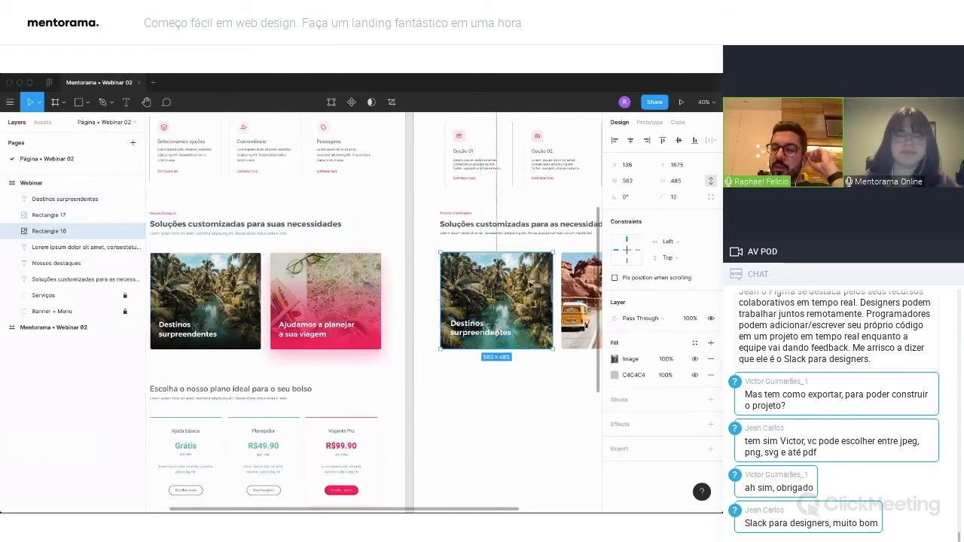
{"action": "scroll", "coordinate": [530, 300], "scroll_direction": "right", "scroll_amount": 1}
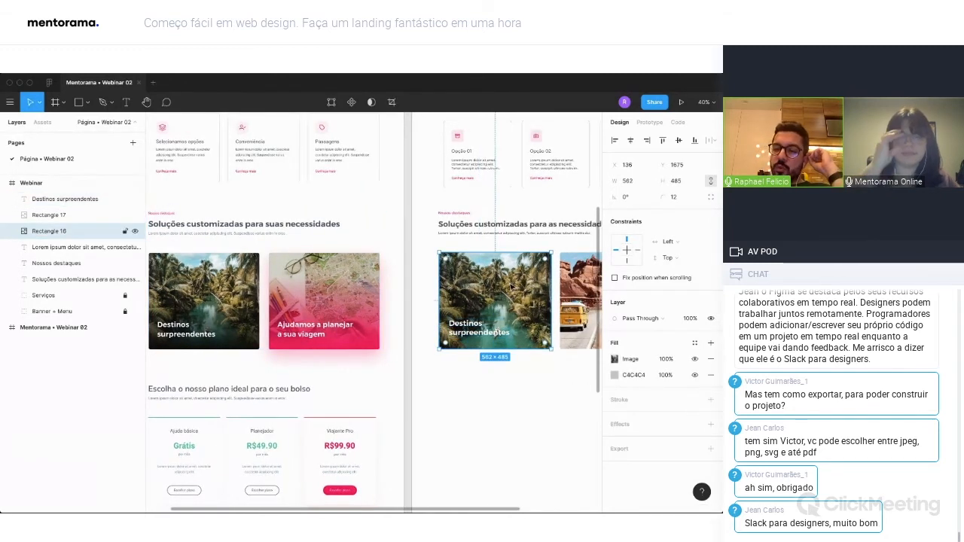
{"action": "left_click", "coordinate": [711, 343]}
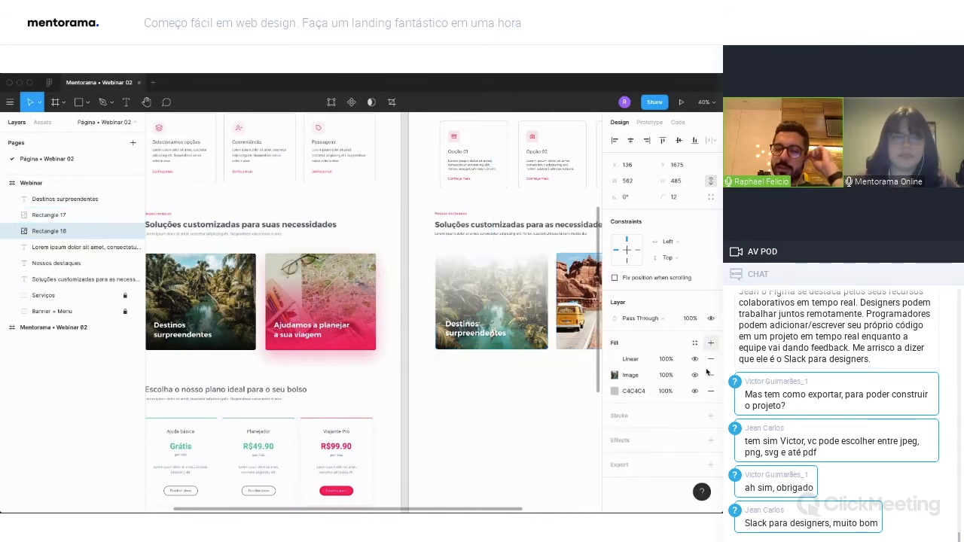
{"action": "scroll", "coordinate": [486, 296], "scroll_direction": "right", "scroll_amount": 4}
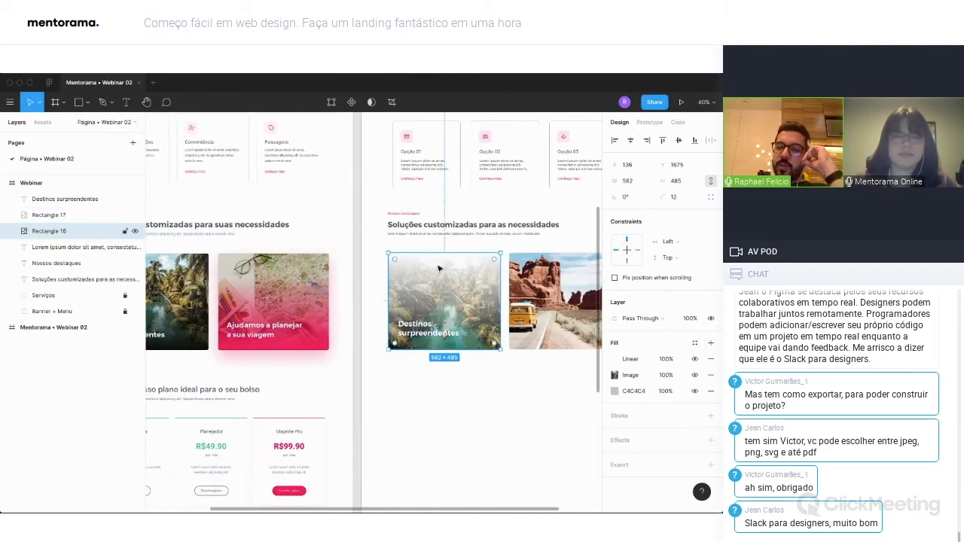
Set both gradient stops to black 000000, keeping the first at 100% and the second at 0% opacity.
{"action": "left_click", "coordinate": [614, 359]}
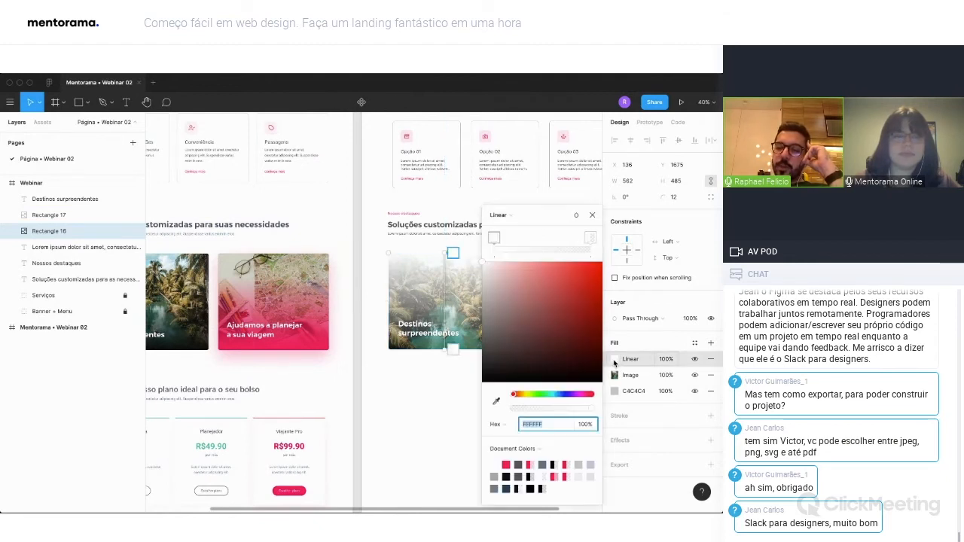
{"action": "left_click", "coordinate": [502, 347]}
{"action": "left_click_drag", "start_coordinate": [494, 365], "coordinate": [482, 382]}
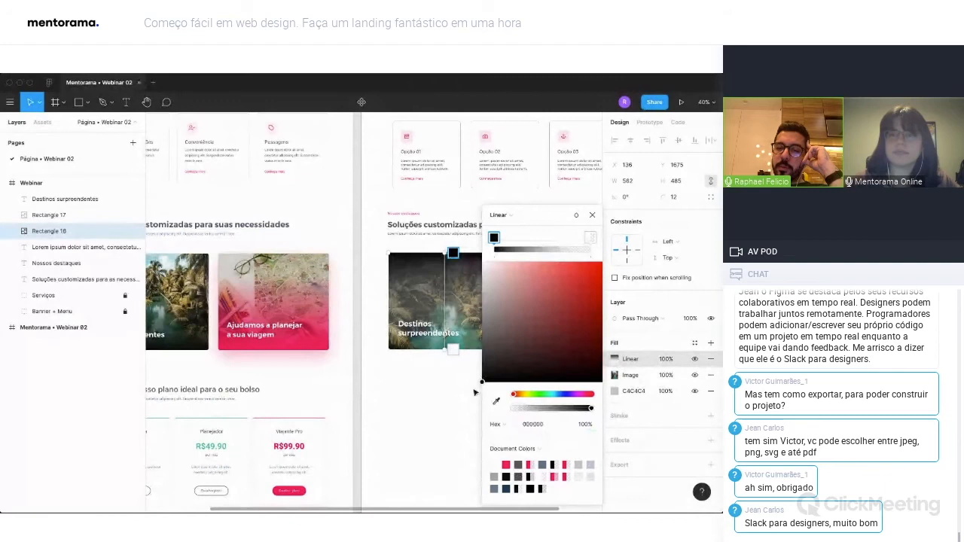
{"action": "left_click", "coordinate": [590, 239]}
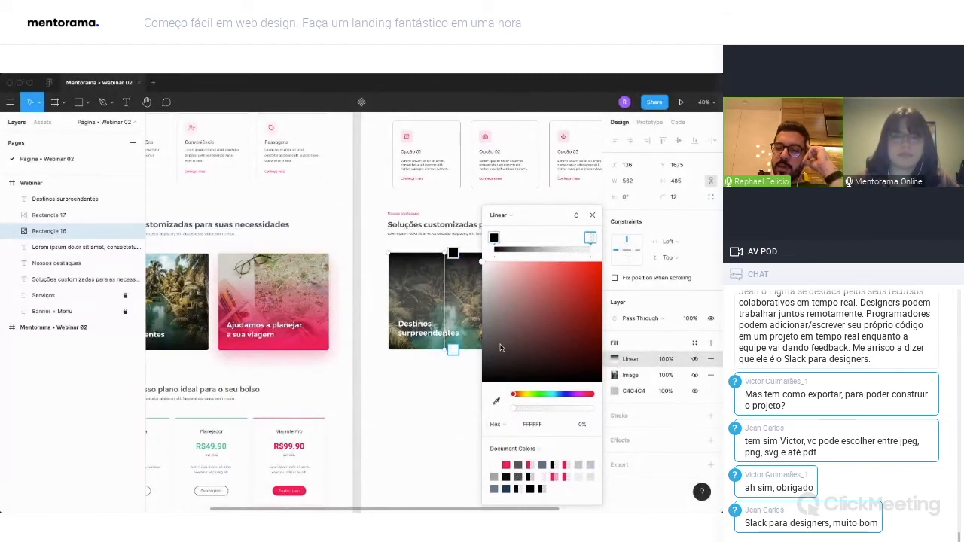
{"action": "left_click_drag", "start_coordinate": [501, 348], "coordinate": [468, 397]}
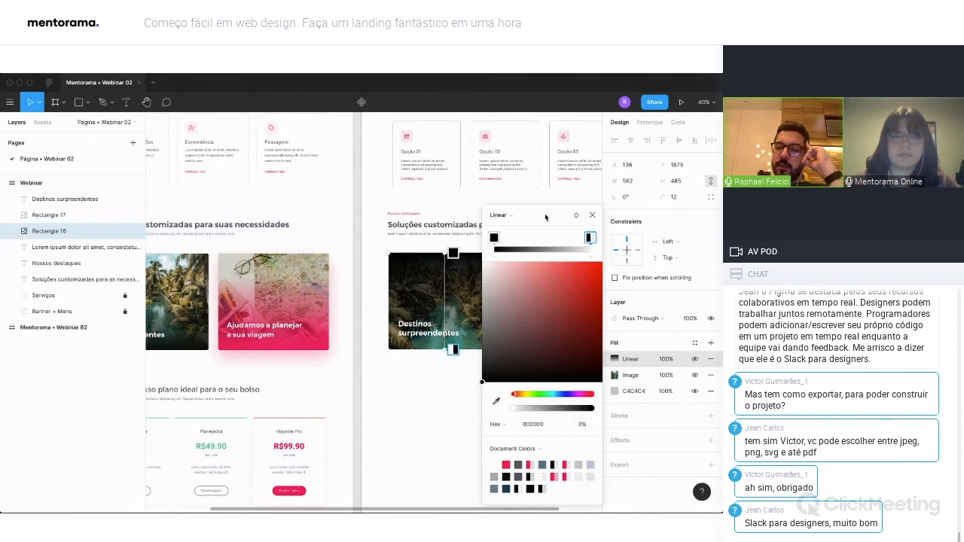
Reverse the gradient so it runs from black at the photo's bottom edge to transparent just above the title, and deselect the card.
{"action": "scroll", "coordinate": [381, 295], "scroll_direction": "right", "scroll_amount": 2}
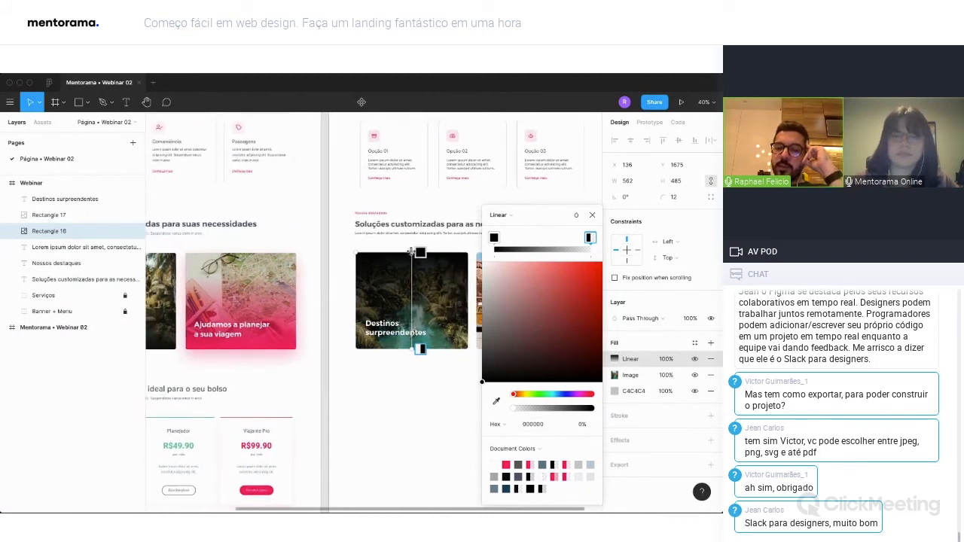
{"action": "left_click_drag", "start_coordinate": [412, 252], "coordinate": [398, 311]}
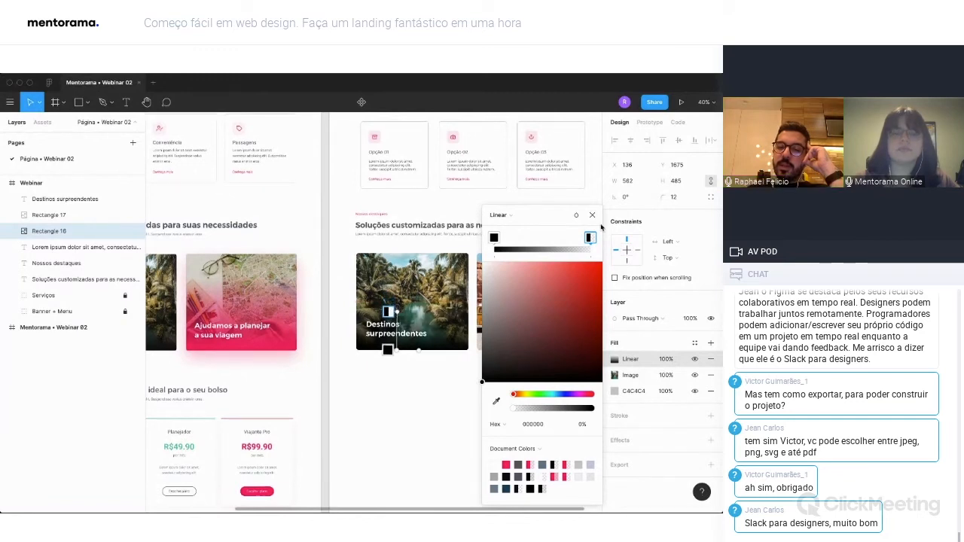
{"action": "left_click", "coordinate": [429, 356]}
{"action": "scroll", "coordinate": [428, 355], "scroll_direction": "left", "scroll_amount": 5}
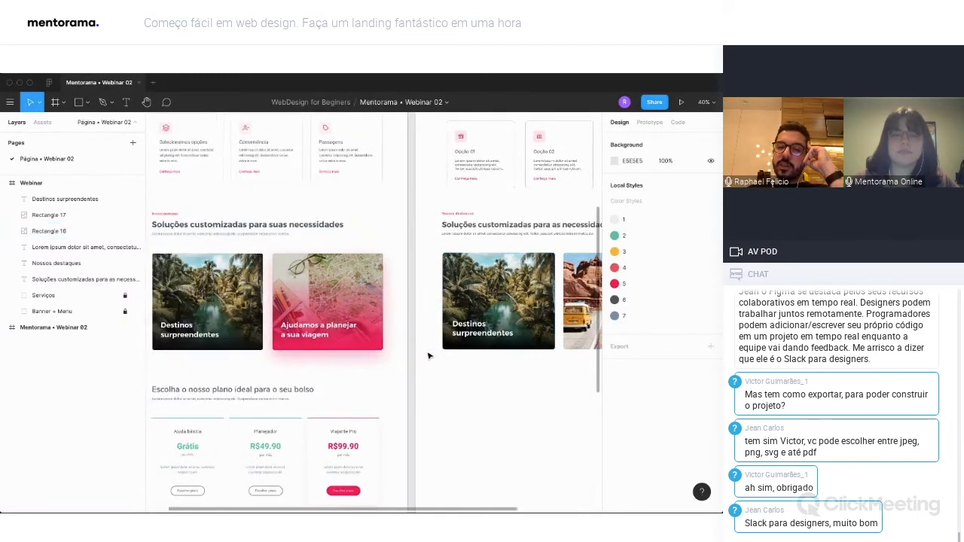
Duplicate the river card's title onto the canyon photo card, change its text to "Ajudamos a planejar a sua viagem" and nudge it left.
{"action": "scroll", "coordinate": [503, 337], "scroll_direction": "right", "scroll_amount": 5}
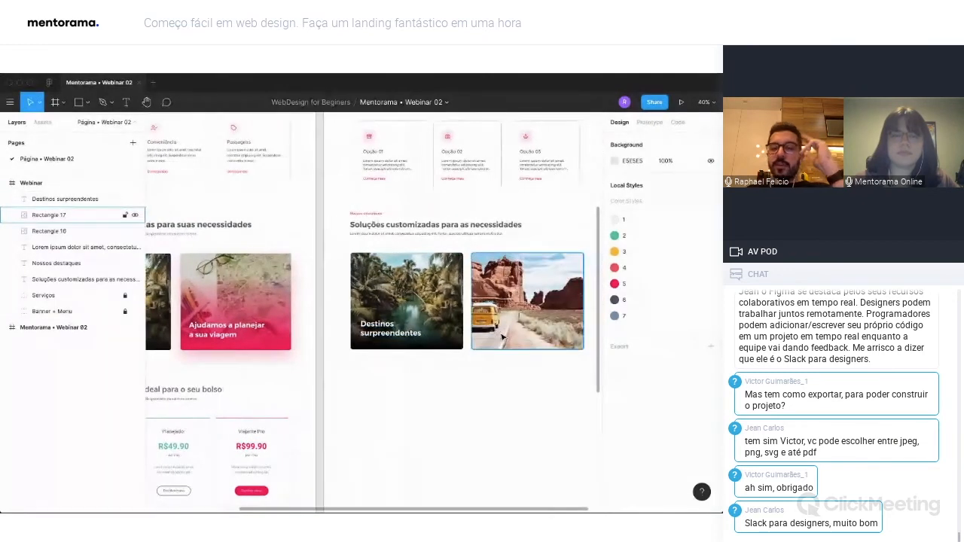
{"action": "left_click_drag", "start_coordinate": [452, 331], "coordinate": [507, 331]}
{"action": "double_click", "coordinate": [507, 330]}
{"action": "key", "text": "BackSpace"}
{"action": "key", "text": "BackSpace"}
{"action": "key", "text": "BackSpace"}
{"action": "key", "text": "BackSpace"}
{"action": "key", "text": "BackSpace"}
{"action": "key", "text": "BackSpace"}
{"action": "key", "text": "BackSpace"}
{"action": "key", "text": "BackSpace"}
{"action": "key", "text": "BackSpace"}
{"action": "key", "text": "BackSpace"}
{"action": "key", "text": "BackSpace"}
{"action": "key", "text": "BackSpace"}
{"action": "key", "text": "BackSpace"}
{"action": "key", "text": "BackSpace"}
{"action": "key", "text": "BackSpace"}
{"action": "key", "text": "BackSpace"}
{"action": "key", "text": "BackSpace"}
{"action": "key", "text": "BackSpace"}
{"action": "key", "text": "BackSpace"}
{"action": "key", "text": "BackSpace"}
{"action": "type", "text": "Ajudamos a planejar a sua via"}
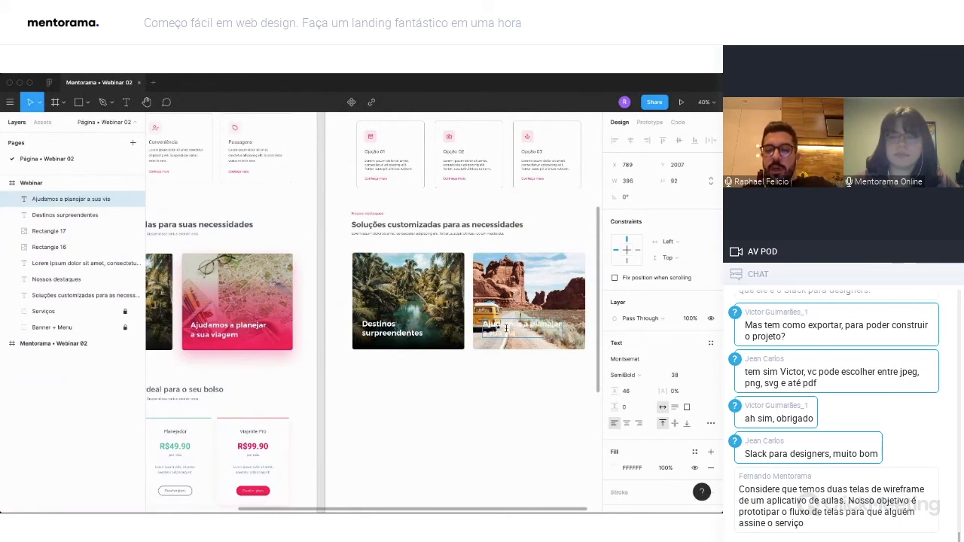
{"action": "type", "text": "gem"}
{"action": "key", "text": "Escape"}
{"action": "key", "text": "Left"}
Add a linear gradient fill above the image fill of the canyon photo rectangle.
{"action": "left_click", "coordinate": [531, 290]}
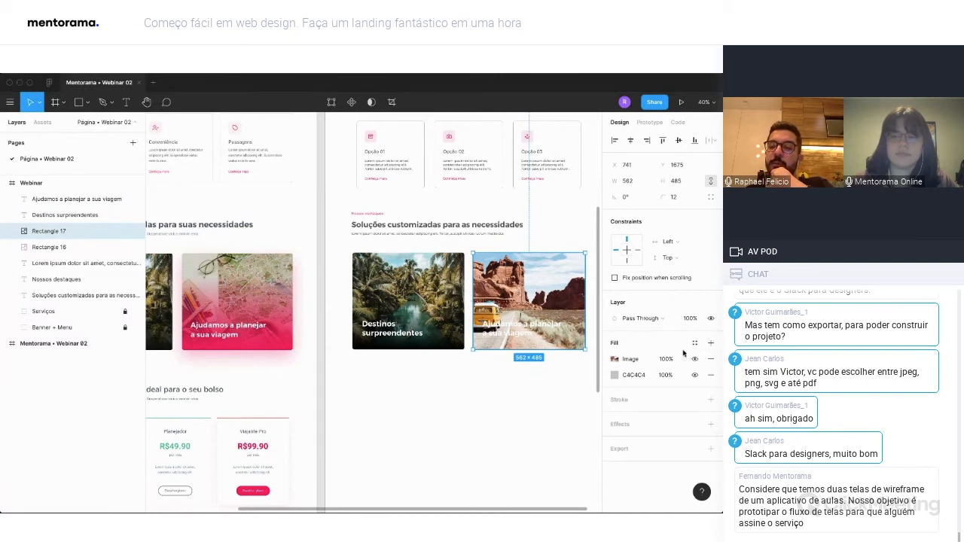
{"action": "left_click", "coordinate": [710, 343]}
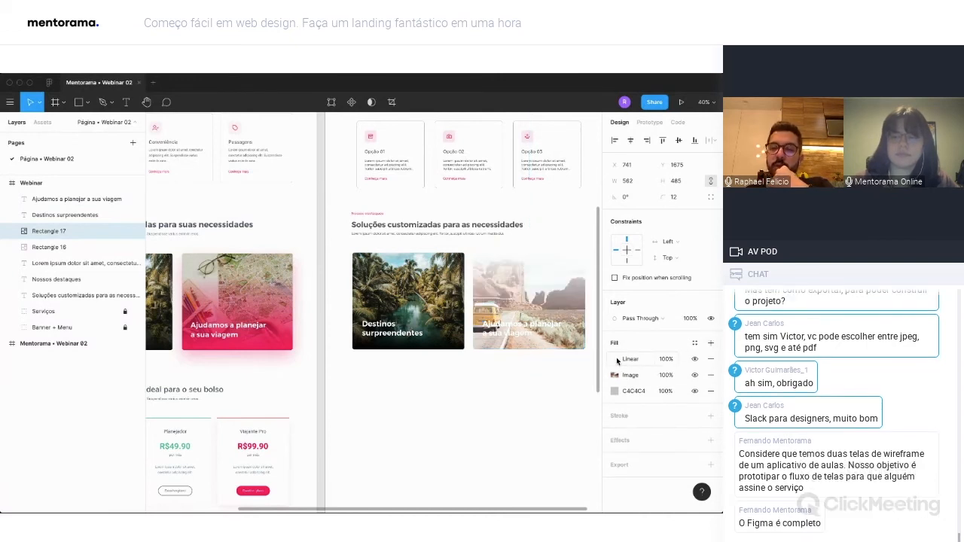
{"action": "left_click", "coordinate": [614, 360]}
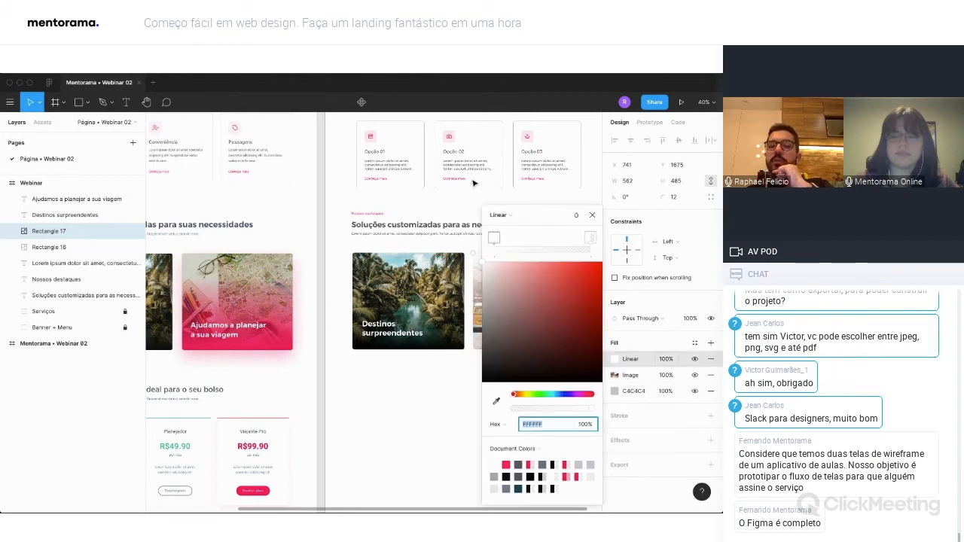
Set both gradient stops to pink FC005B, with the upper stop at 0% and the lower stop at 100% opacity.
{"action": "scroll", "coordinate": [444, 335], "scroll_direction": "right", "scroll_amount": 2}
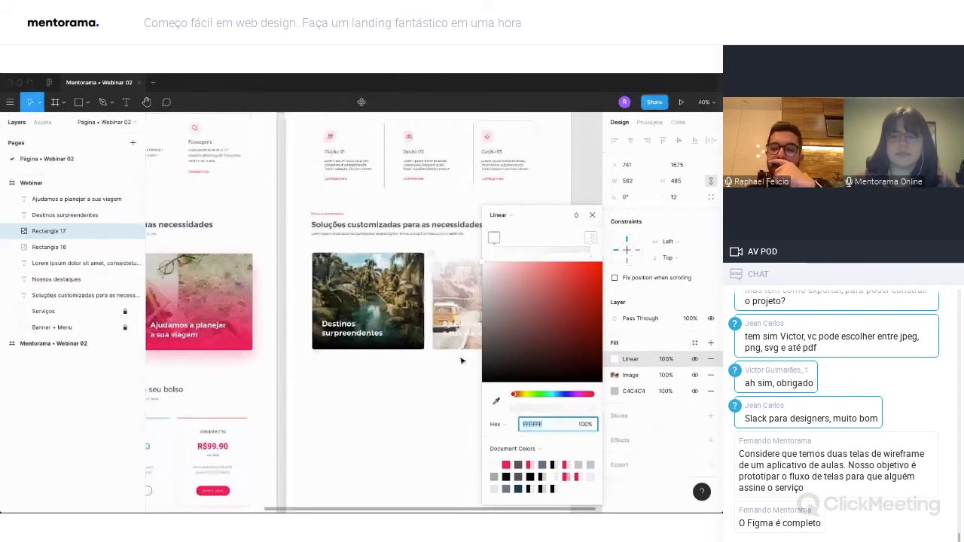
{"action": "left_click", "coordinate": [506, 464]}
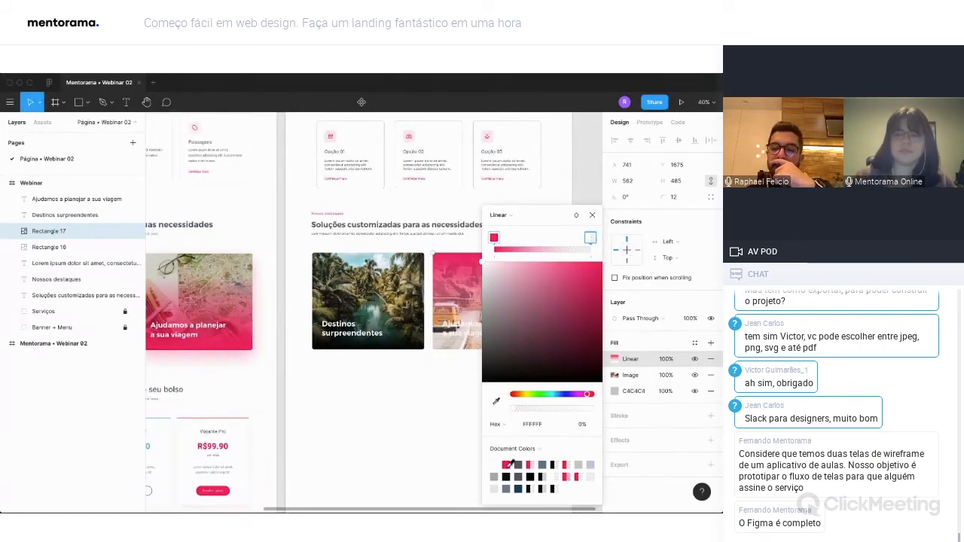
{"action": "scroll", "coordinate": [445, 335], "scroll_direction": "right", "scroll_amount": 2}
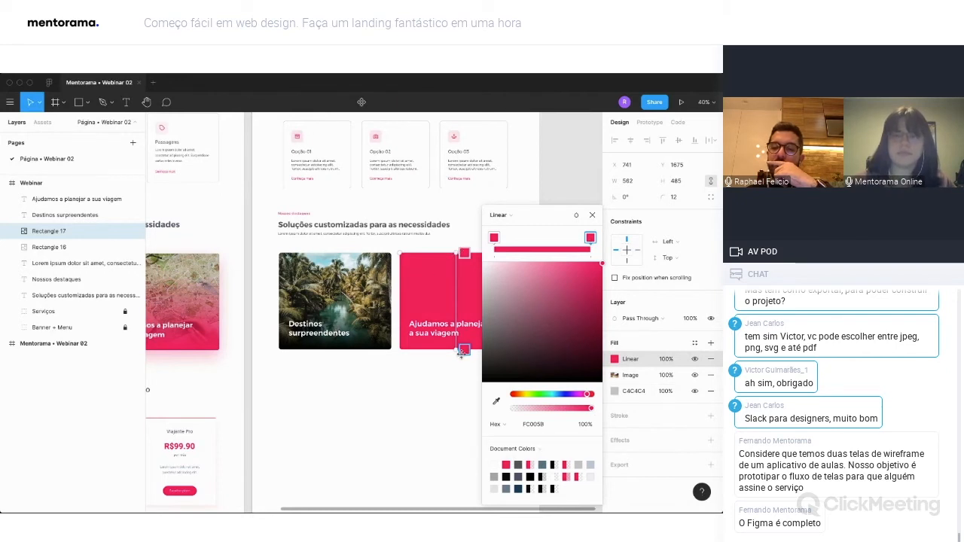
{"action": "mouse_move", "coordinate": [592, 410]}
{"action": "left_mouse_down"}
{"action": "mouse_move", "coordinate": [510, 410]}
{"action": "mouse_move", "coordinate": [604, 412]}
{"action": "left_mouse_up"}
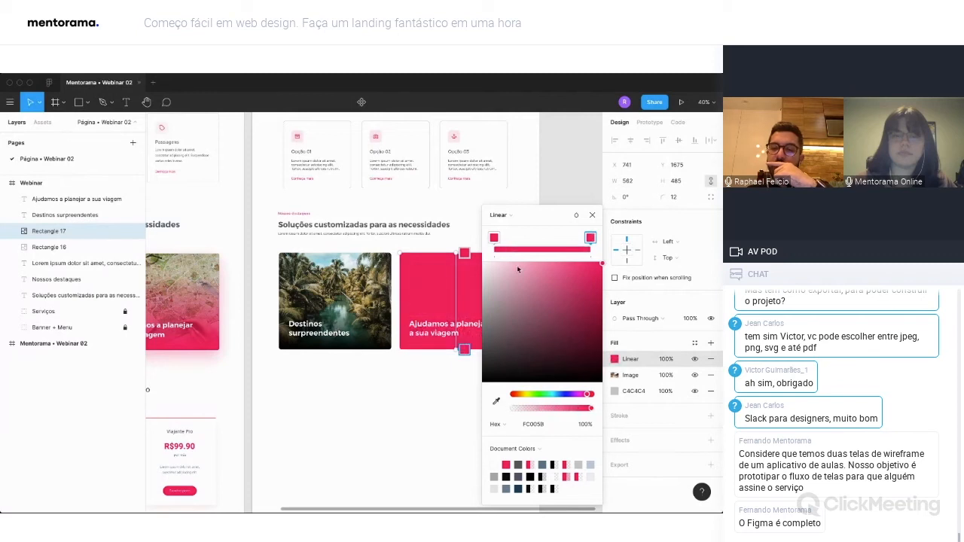
{"action": "left_click_drag", "start_coordinate": [592, 412], "coordinate": [465, 412]}
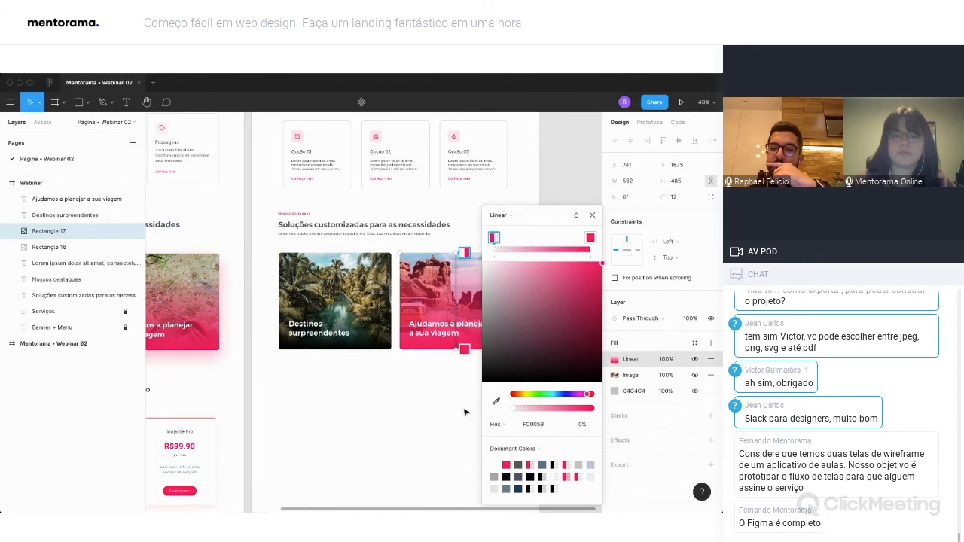
{"action": "left_click", "coordinate": [591, 215]}
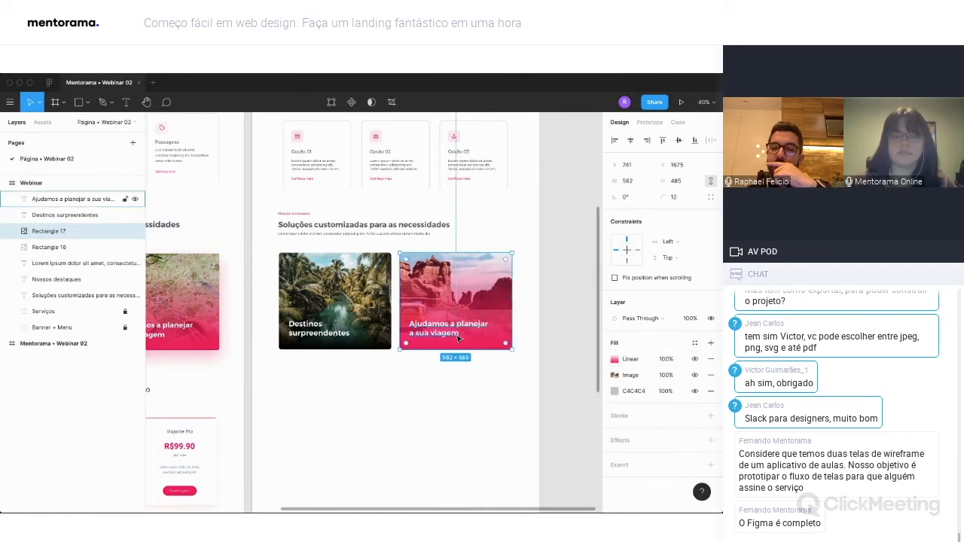
Move the gradient's transparent stop further down the canyon photo so its upper part stays clear, and deselect the card.
{"action": "left_click", "coordinate": [613, 360]}
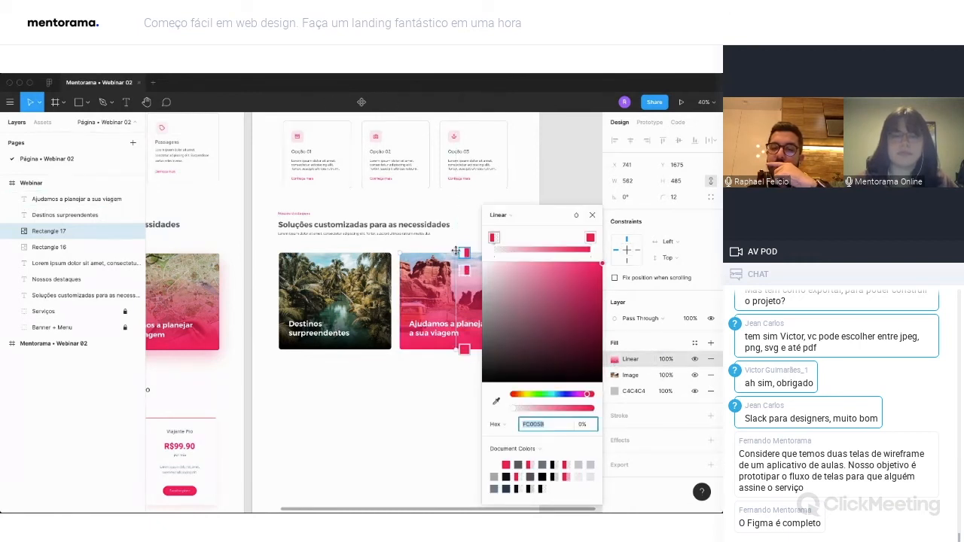
{"action": "left_click_drag", "start_coordinate": [454, 274], "coordinate": [454, 287]}
{"action": "left_click", "coordinate": [592, 215]}
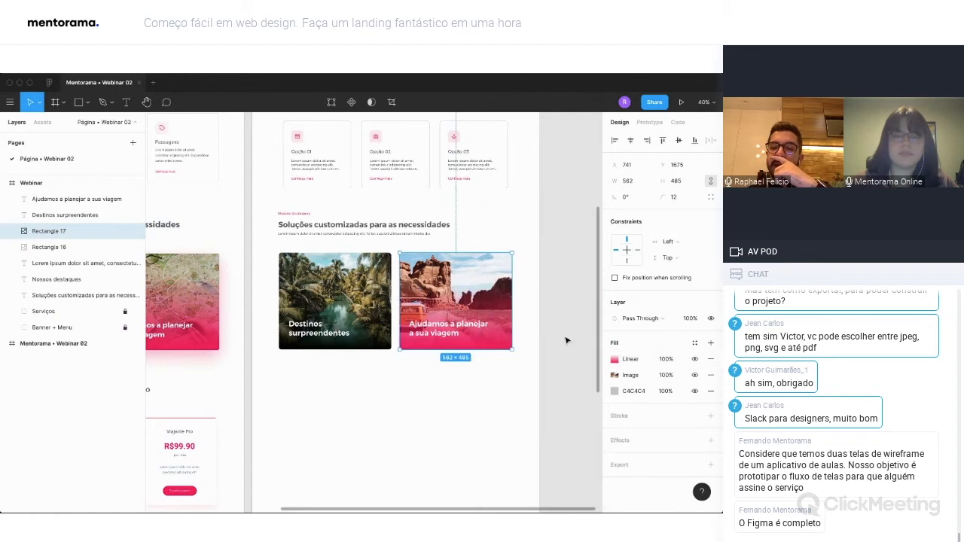
{"action": "left_click", "coordinate": [511, 381]}
Add a drop shadow effect to the canyon photo rectangle.
{"action": "scroll", "coordinate": [511, 381], "scroll_direction": "left", "scroll_amount": 1}
{"action": "scroll", "coordinate": [511, 381], "scroll_direction": "left", "scroll_amount": 2}
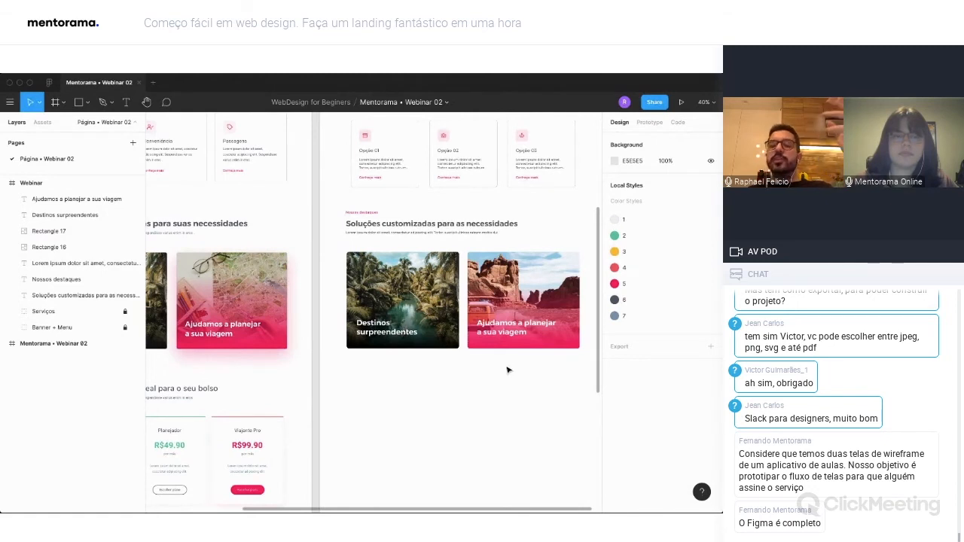
{"action": "left_click", "coordinate": [569, 295]}
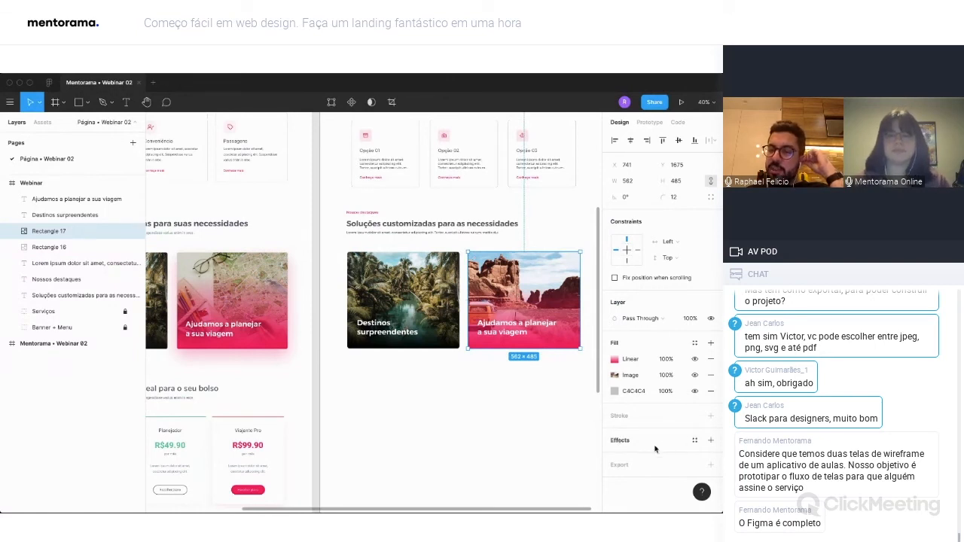
{"action": "left_click", "coordinate": [711, 443]}
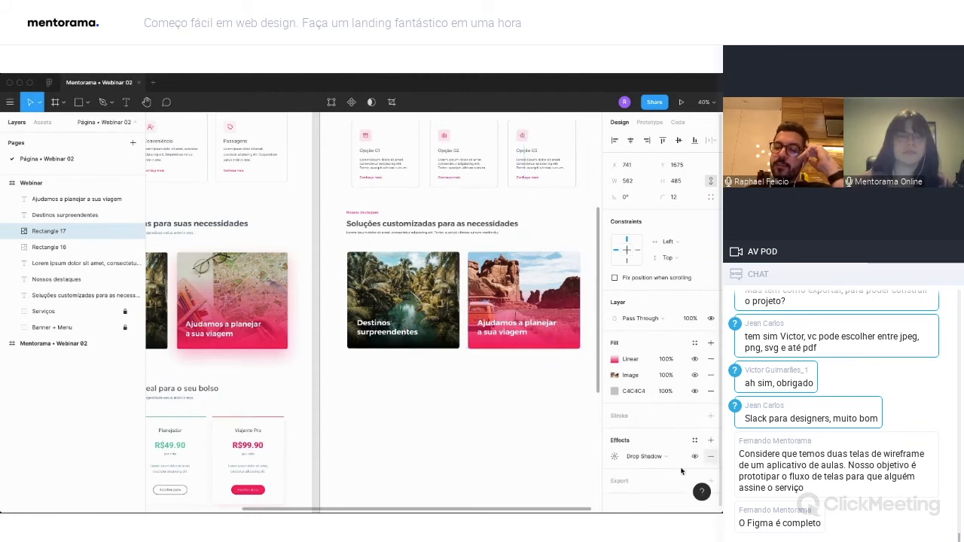
{"action": "scroll", "coordinate": [537, 417], "scroll_direction": "right", "scroll_amount": 1}
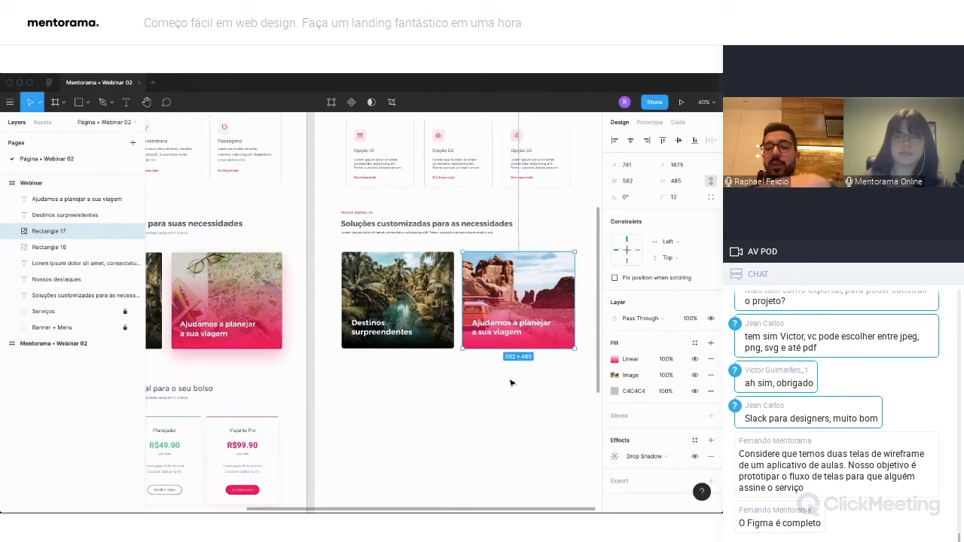
{"action": "scroll", "coordinate": [573, 348], "scroll_direction": "up", "scroll_amount": 5}
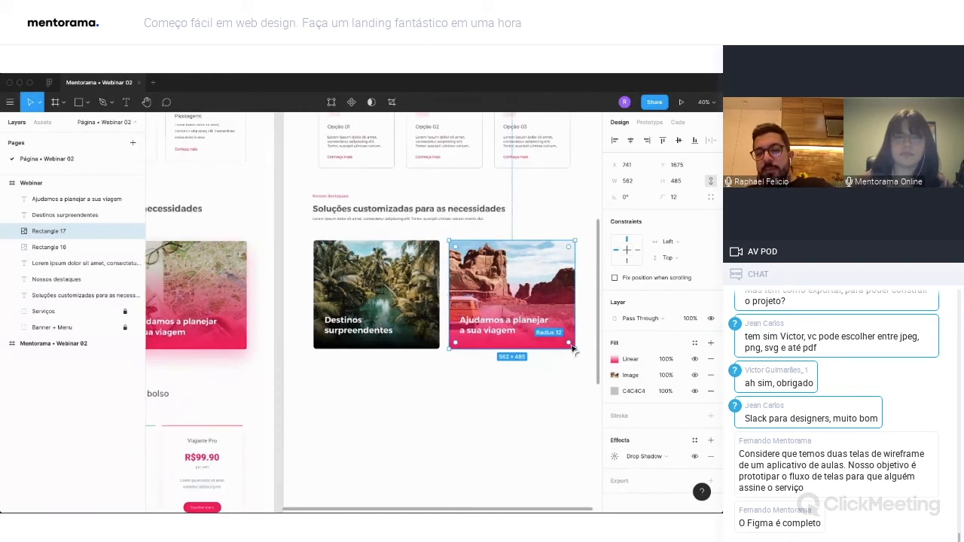
{"action": "key", "text": "Escape"}
{"action": "left_click", "coordinate": [567, 348]}
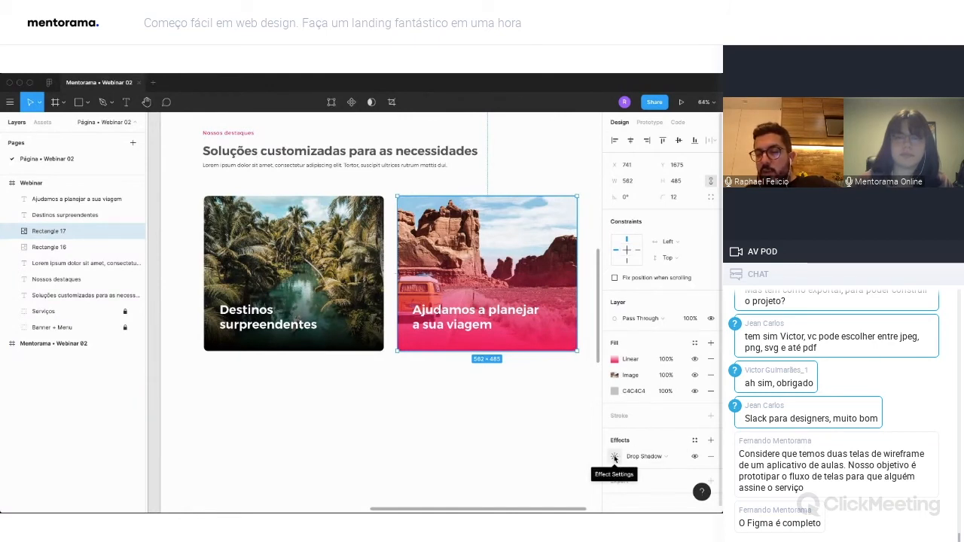
Set the drop shadow's color to pink FC005B at 20% opacity.
{"action": "left_click", "coordinate": [649, 456]}
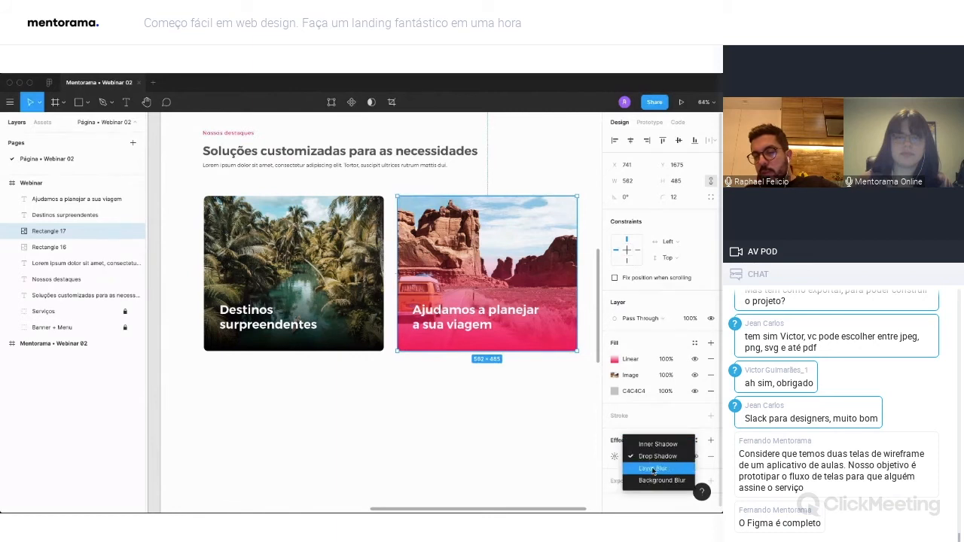
{"action": "left_click", "coordinate": [612, 457]}
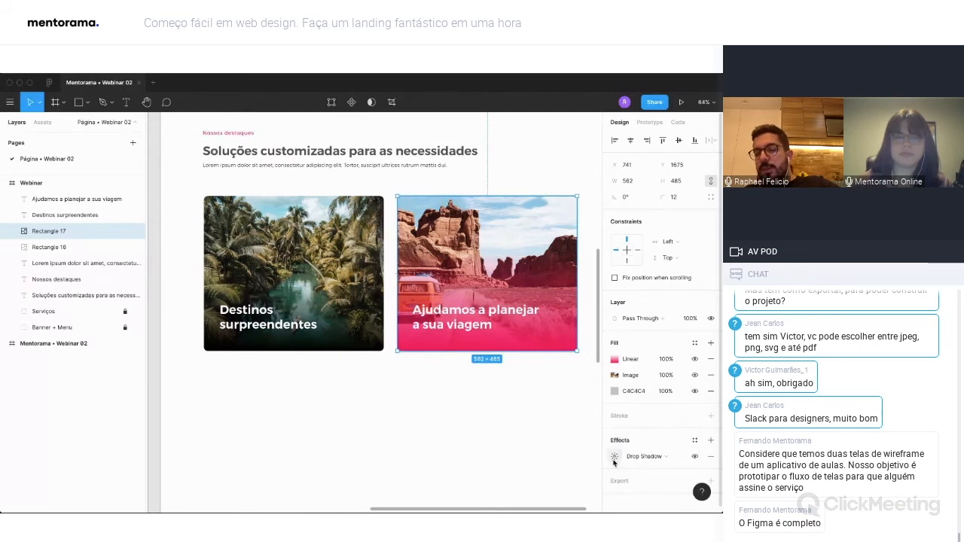
{"action": "left_click", "coordinate": [611, 457]}
{"action": "left_click", "coordinate": [535, 495]}
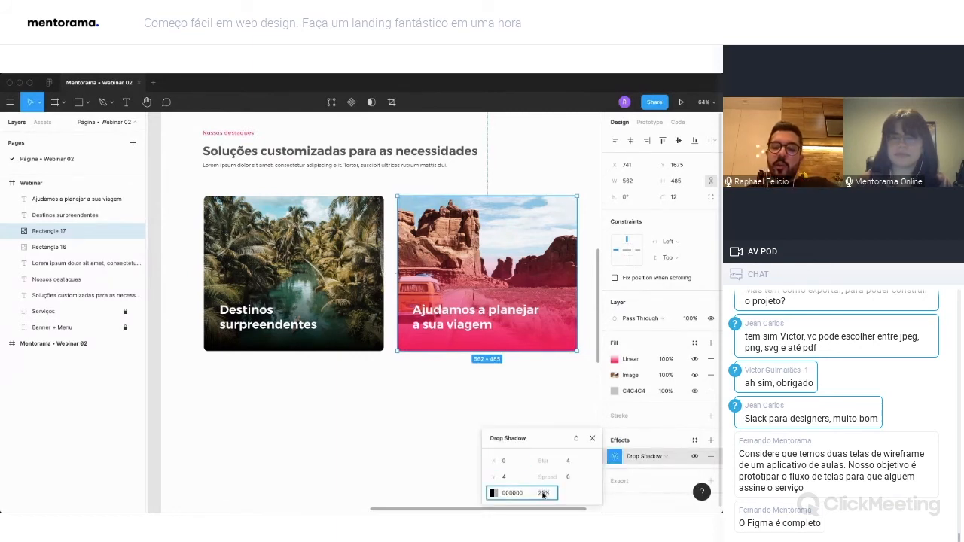
{"action": "left_click", "coordinate": [494, 494]}
{"action": "left_click", "coordinate": [387, 458]}
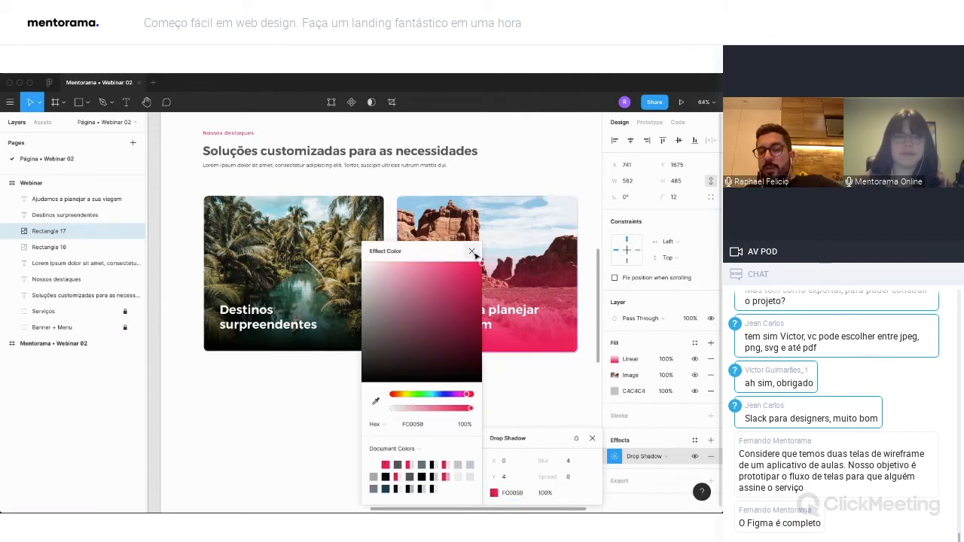
{"action": "left_click", "coordinate": [474, 251]}
{"action": "left_click", "coordinate": [546, 494]}
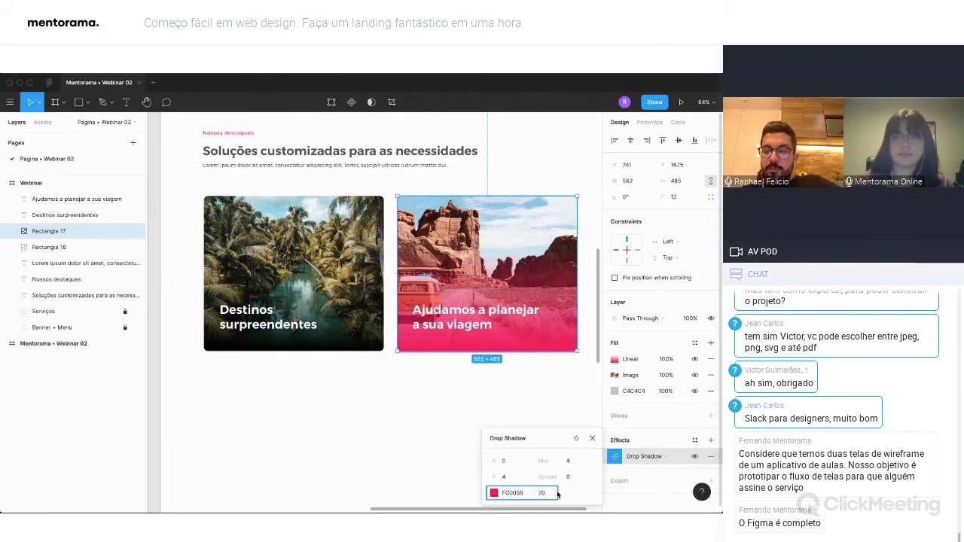
{"action": "key", "text": "Return"}
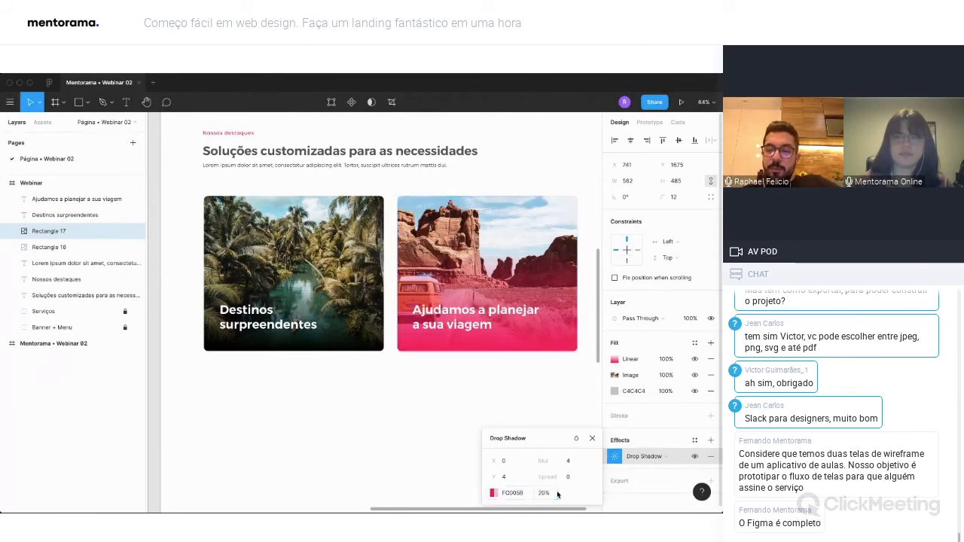
Set the drop shadow's Y offset to 34 and its blur to 54.
{"action": "left_click", "coordinate": [505, 476]}
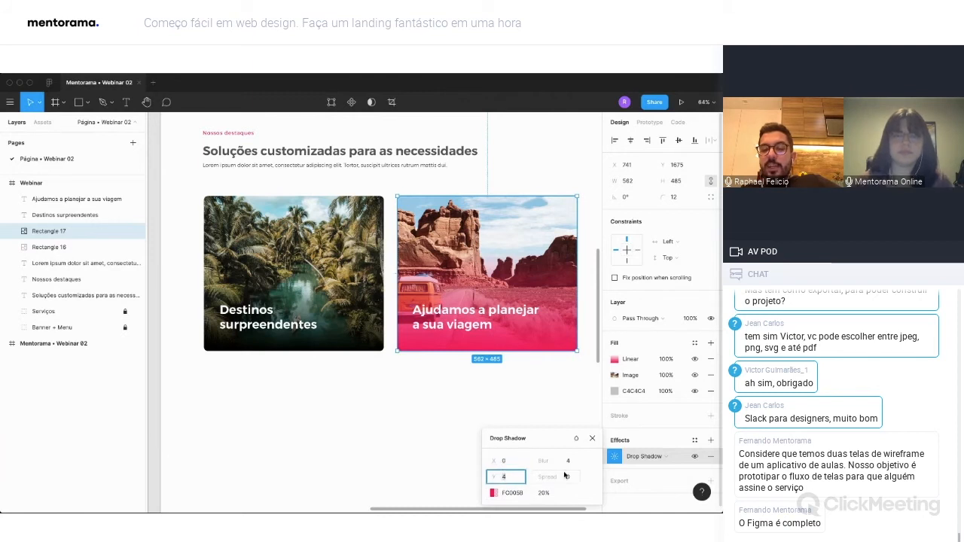
{"action": "key", "text": "shift+Up"}
{"action": "key", "text": "shift+Up"}
{"action": "key", "text": "shift+Up"}
{"action": "key", "text": "shift+Up"}
{"action": "key", "text": "shift+Up"}
{"action": "key", "text": "shift+Down"}
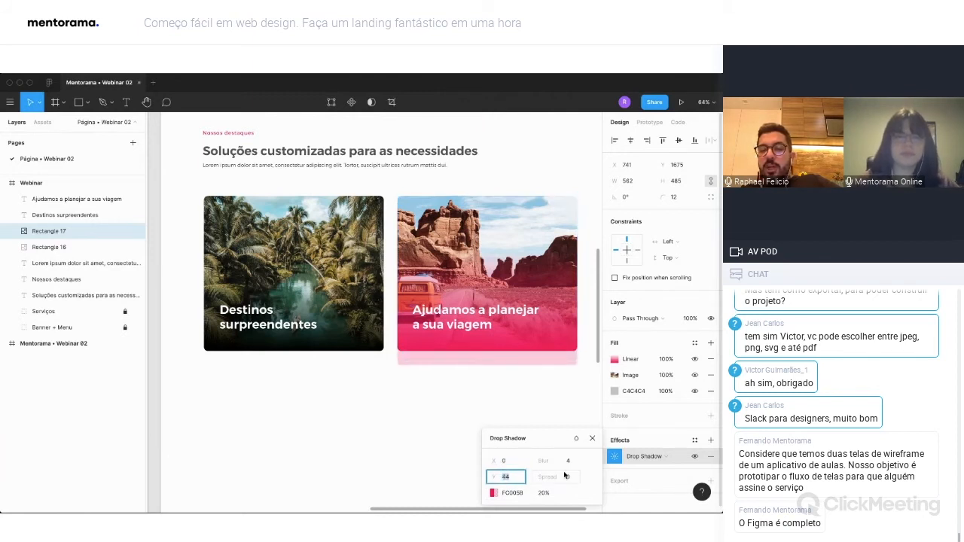
{"action": "key", "text": "shift+Down"}
{"action": "left_click", "coordinate": [570, 462]}
{"action": "key", "text": "shift+Up"}
{"action": "key", "text": "shift+Up"}
{"action": "key", "text": "shift+Up"}
{"action": "key", "text": "shift+Up"}
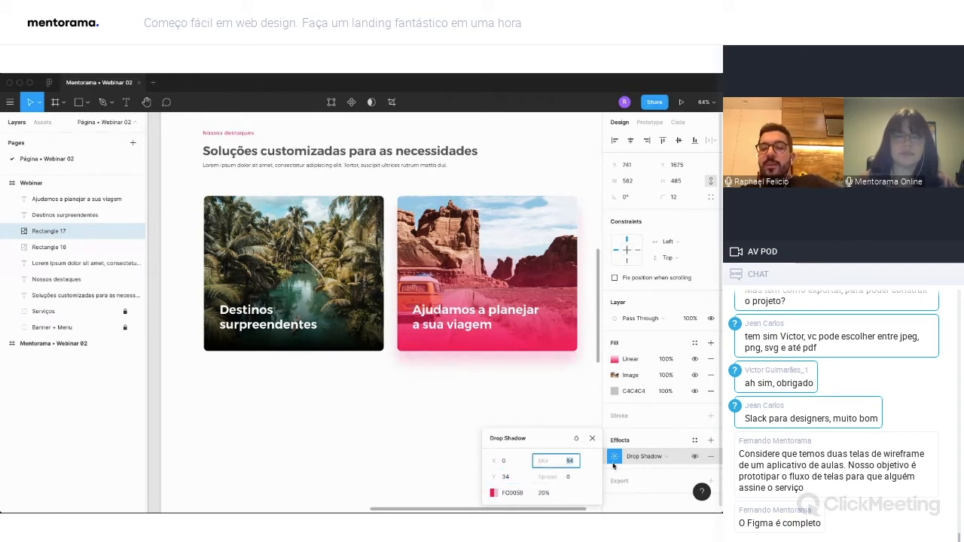
Raise the drop shadow's opacity to 30% and its blur to 74, and deselect the card.
{"action": "left_click", "coordinate": [555, 494]}
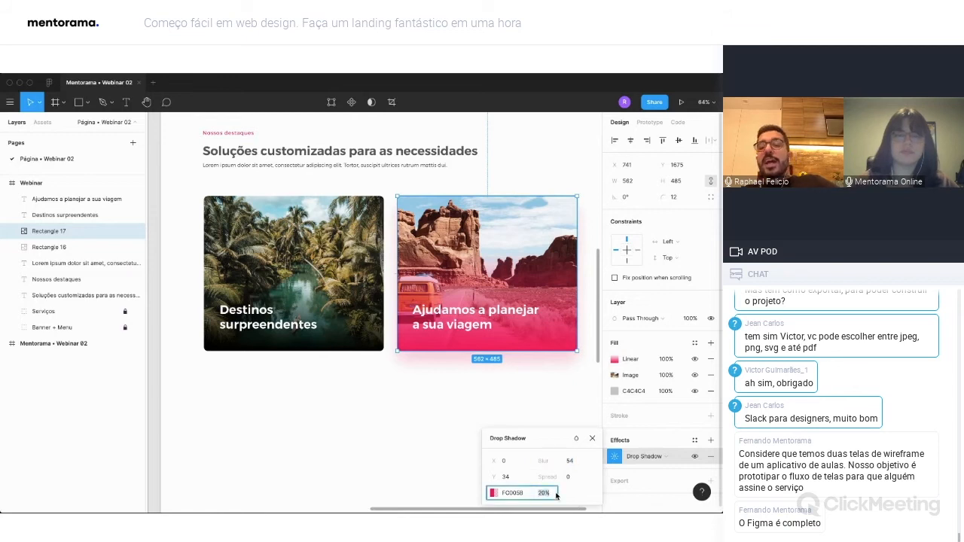
{"action": "key", "text": "shift+Up"}
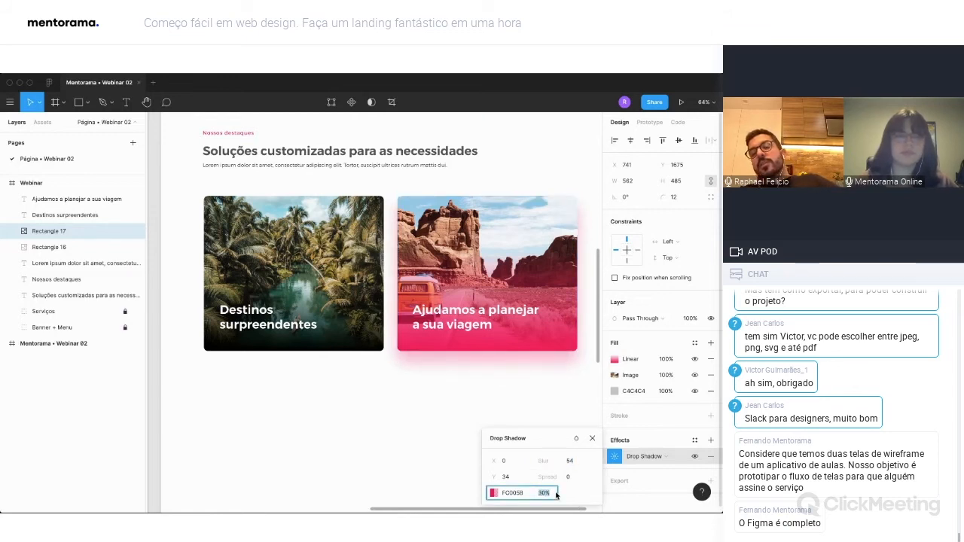
{"action": "left_click", "coordinate": [570, 463]}
{"action": "key", "text": "shift+Up"}
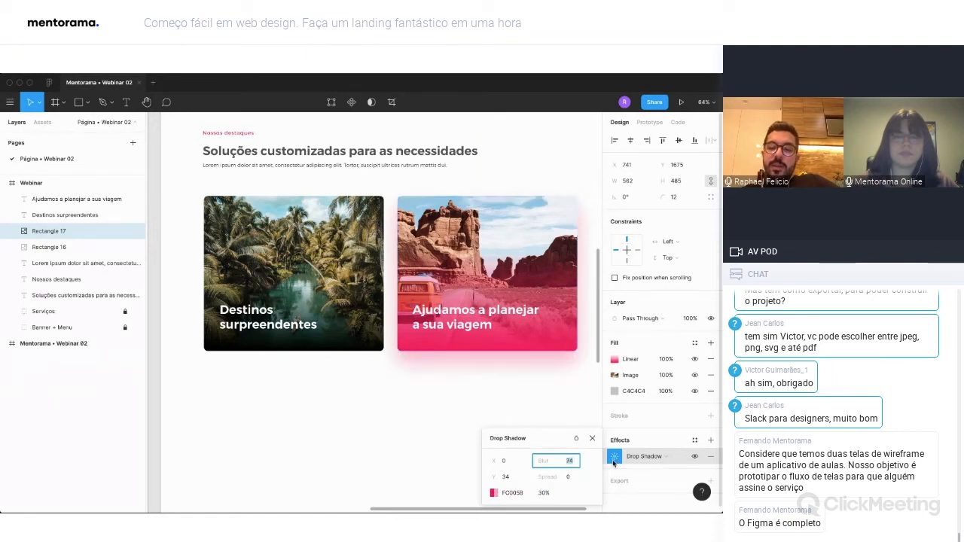
{"action": "scroll", "coordinate": [591, 447], "scroll_direction": "right", "scroll_amount": 1}
{"action": "left_click", "coordinate": [525, 445]}
{"action": "left_click", "coordinate": [530, 439]}
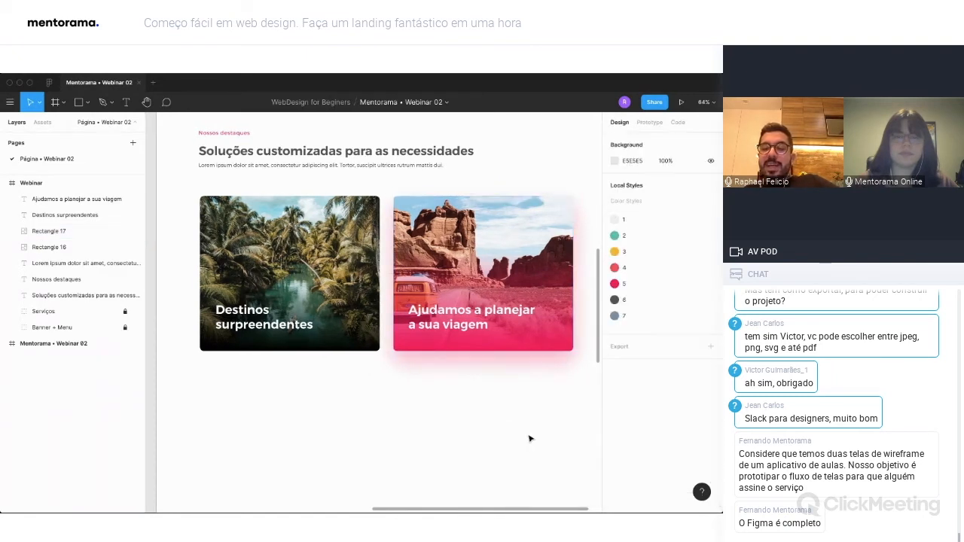
Group the highlights section's heading texts, both photo rectangles and both card titles.
{"action": "scroll", "coordinate": [530, 439], "scroll_direction": "down", "scroll_amount": 3}
{"action": "scroll", "coordinate": [531, 439], "scroll_direction": "left", "scroll_amount": 1}
{"action": "scroll", "coordinate": [527, 400], "scroll_direction": "right", "scroll_amount": 2}
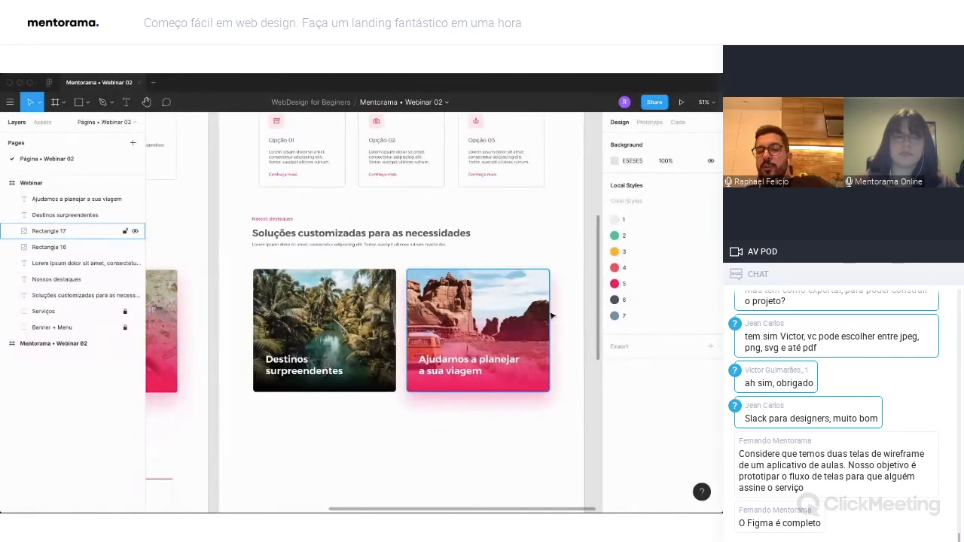
{"action": "scroll", "coordinate": [552, 339], "scroll_direction": "up", "scroll_amount": 3}
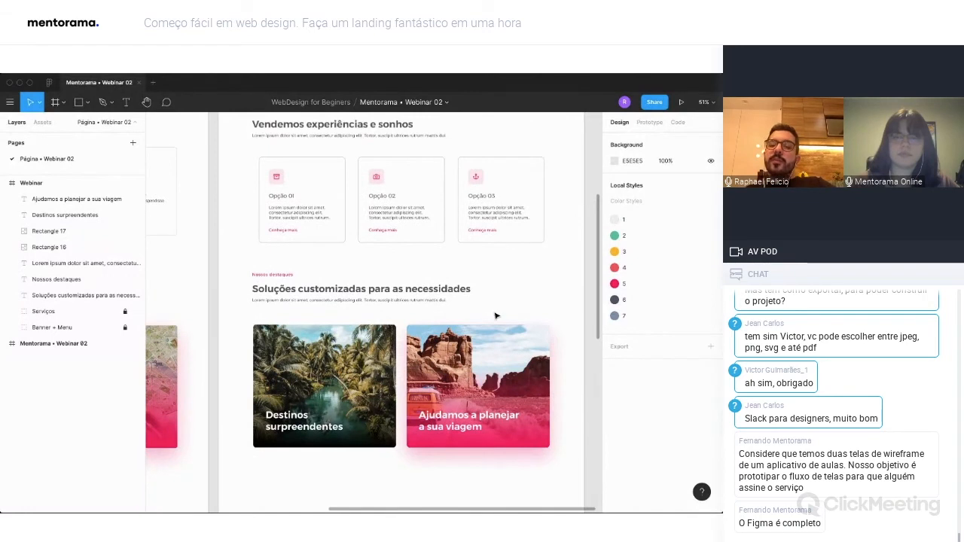
{"action": "left_click_drag", "start_coordinate": [558, 460], "coordinate": [259, 271]}
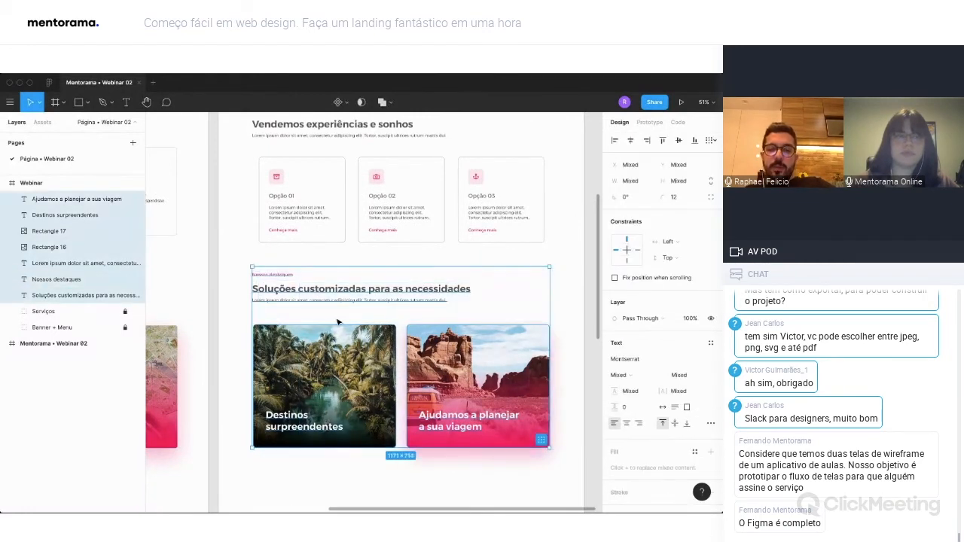
{"action": "key", "text": "ctrl+g"}
Rename the new group Destaques and lock it.
{"action": "double_click", "coordinate": [41, 199]}
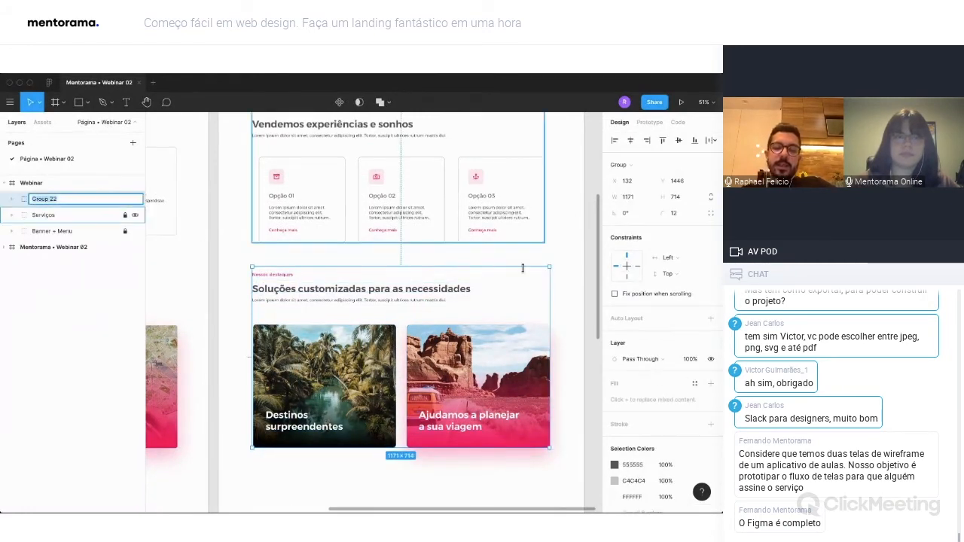
{"action": "type", "text": "Destaques"}
{"action": "key", "text": "Return"}
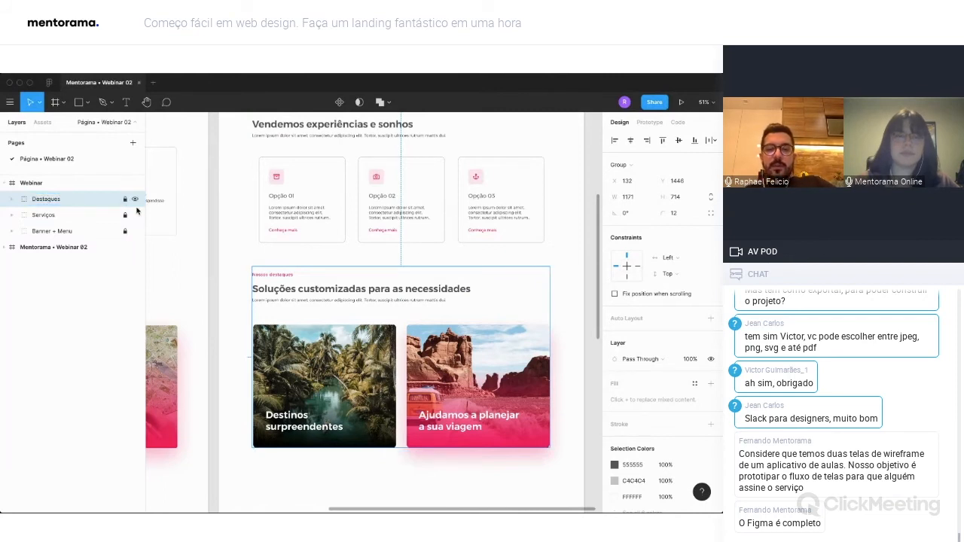
{"action": "left_click", "coordinate": [125, 200]}
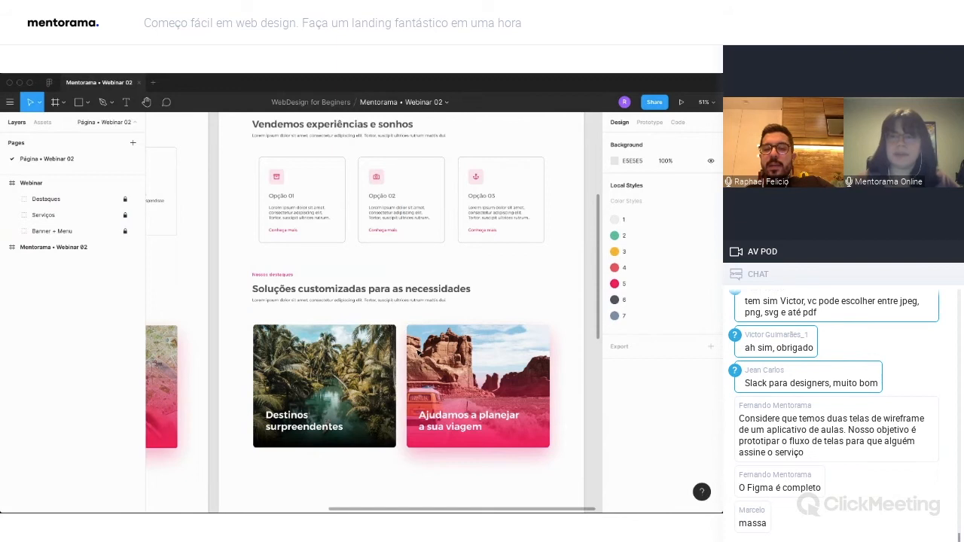
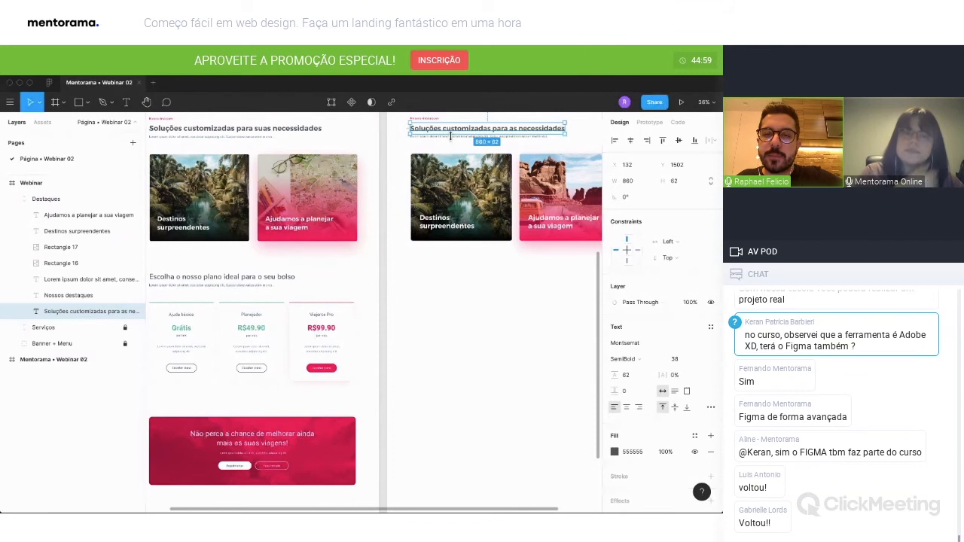
Duplicate the highlights section's main heading and its paragraph together, placing the copies below the first photo card.
{"action": "left_click", "coordinate": [441, 135], "text": "shift"}
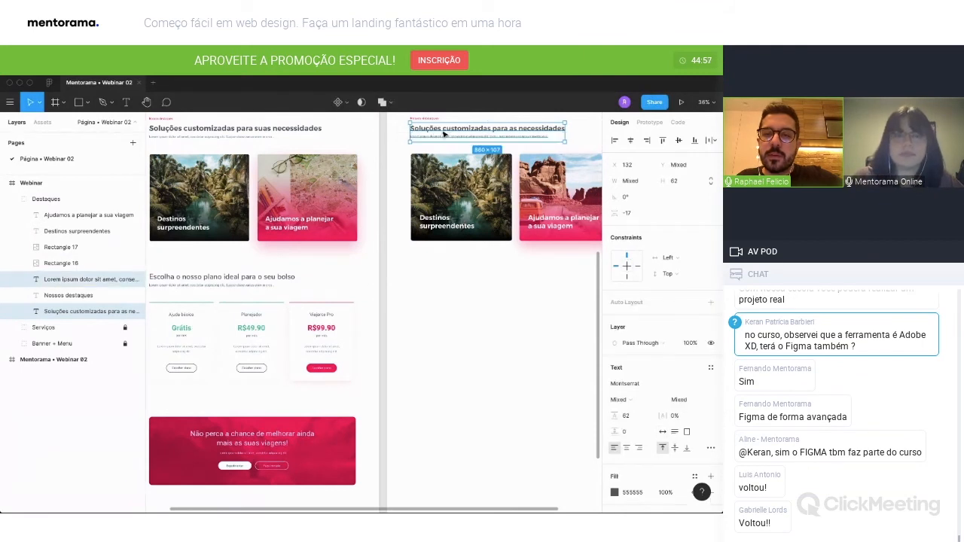
{"action": "left_click", "coordinate": [452, 188], "text": "shift"}
{"action": "left_click", "coordinate": [446, 224], "text": "shift"}
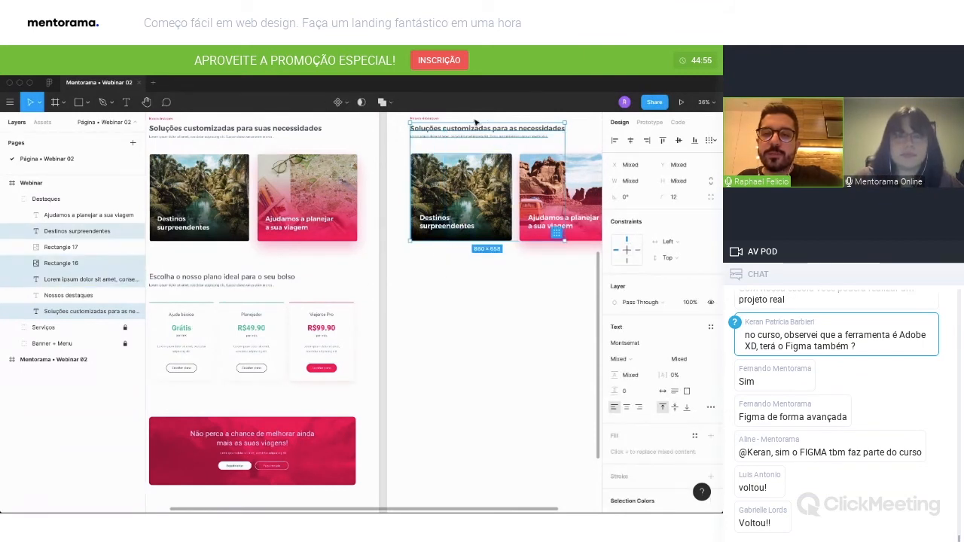
{"action": "scroll", "coordinate": [472, 141], "scroll_direction": "up", "scroll_amount": 5}
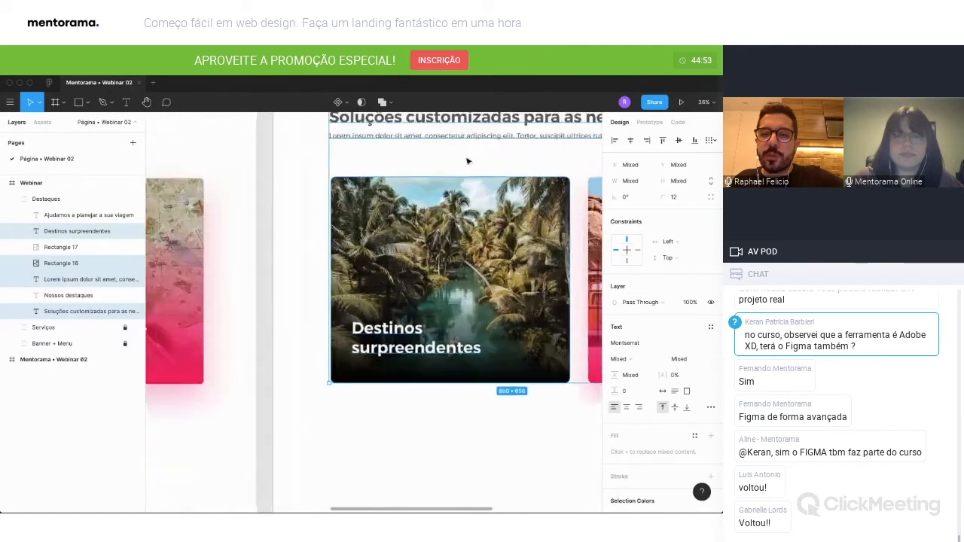
{"action": "left_click", "coordinate": [466, 147]}
{"action": "scroll", "coordinate": [466, 147], "scroll_direction": "up", "scroll_amount": 2}
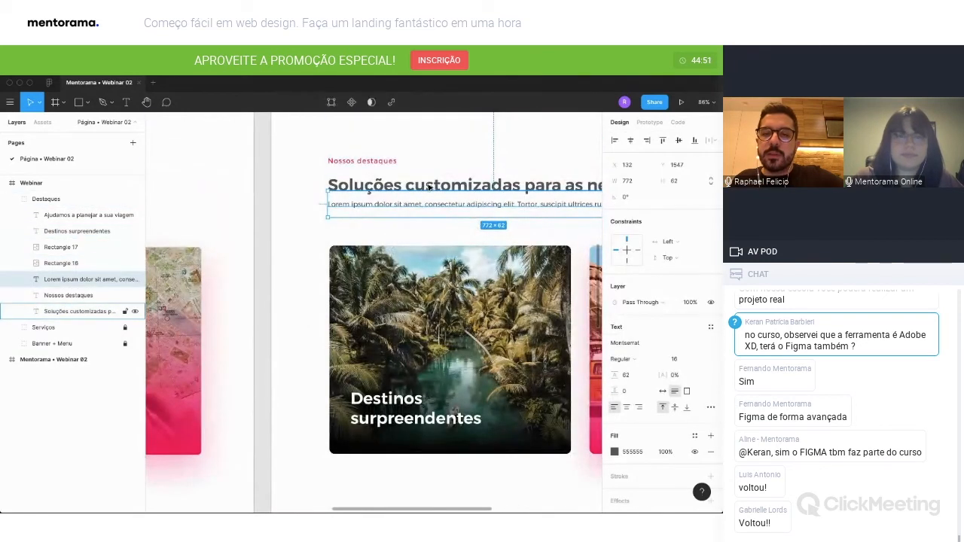
{"action": "left_click", "coordinate": [427, 186], "text": "shift"}
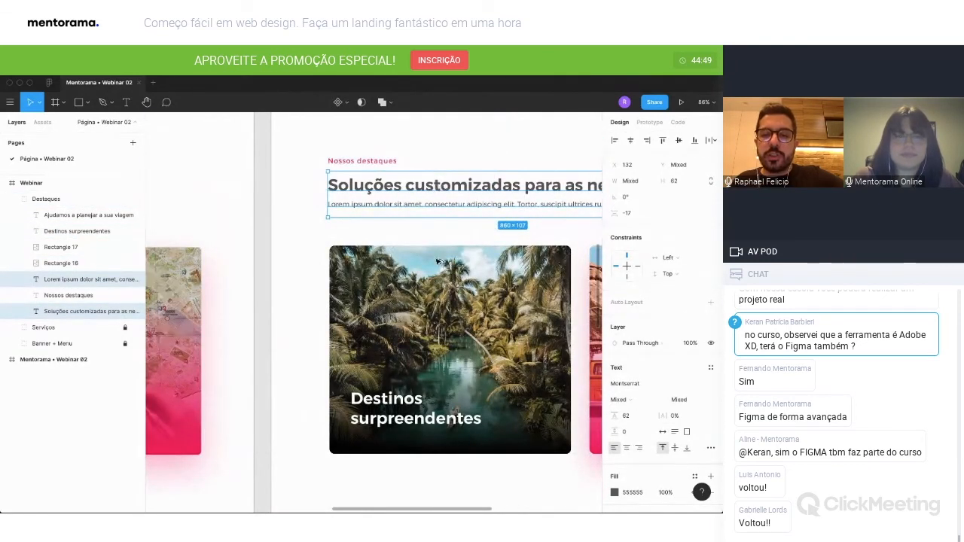
{"action": "left_click_drag", "start_coordinate": [417, 186], "coordinate": [430, 411]}
Move the duplicated heading and paragraph layers out of the Destaques group to the top of the Webinar frame, and collapse the group.
{"action": "scroll", "coordinate": [417, 434], "scroll_direction": "down", "scroll_amount": 5}
{"action": "scroll", "coordinate": [413, 415], "scroll_direction": "down", "scroll_amount": 1}
{"action": "scroll", "coordinate": [418, 418], "scroll_direction": "left", "scroll_amount": 1}
{"action": "left_click_drag", "start_coordinate": [90, 280], "coordinate": [29, 197]}
{"action": "left_click", "coordinate": [12, 231]}
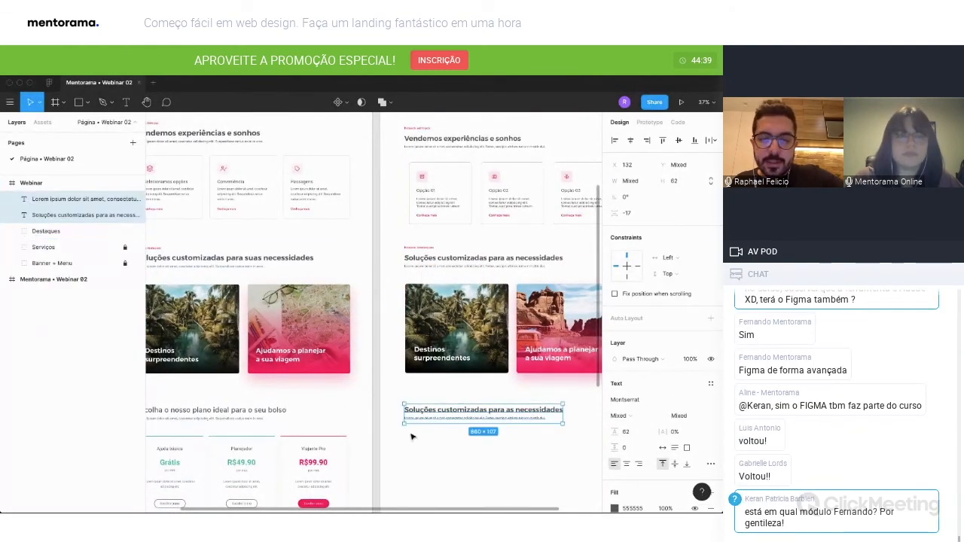
Replace the duplicated heading's text with "Escolha o nosso plano ideal para o seu bolso" and deselect it.
{"action": "scroll", "coordinate": [441, 421], "scroll_direction": "left", "scroll_amount": 2}
{"action": "double_click", "coordinate": [490, 408]}
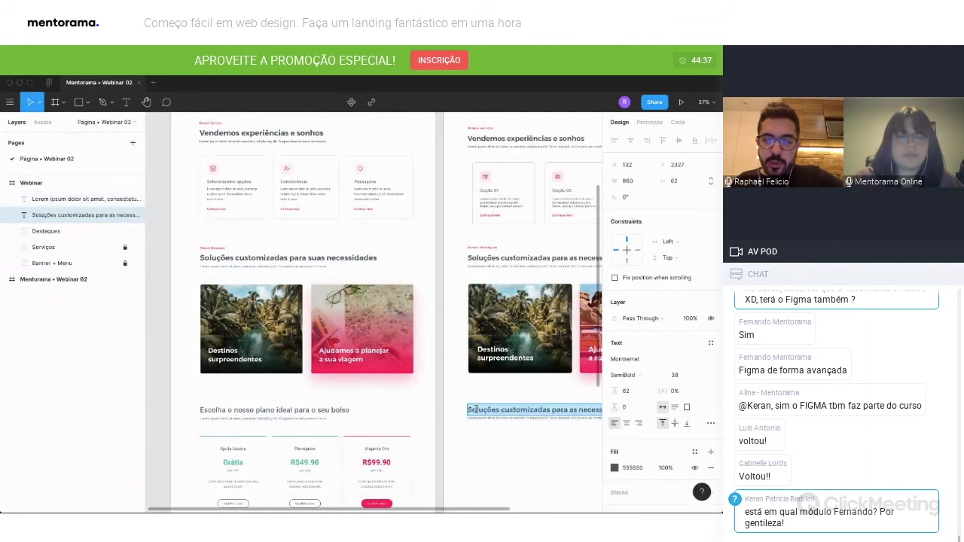
{"action": "type", "text": "Escolha o"}
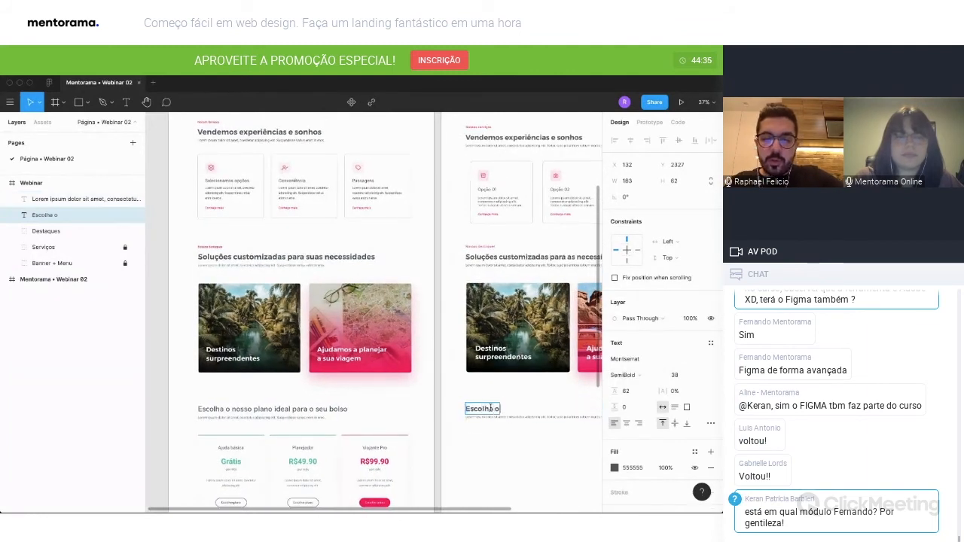
{"action": "type", "text": " nosso l"}
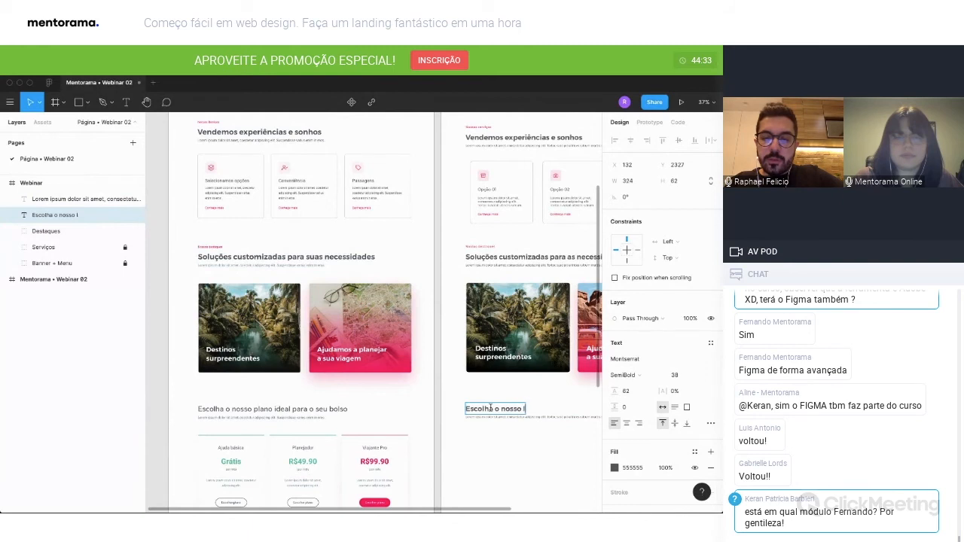
{"action": "type", "text": "lanio ideal para o seu"}
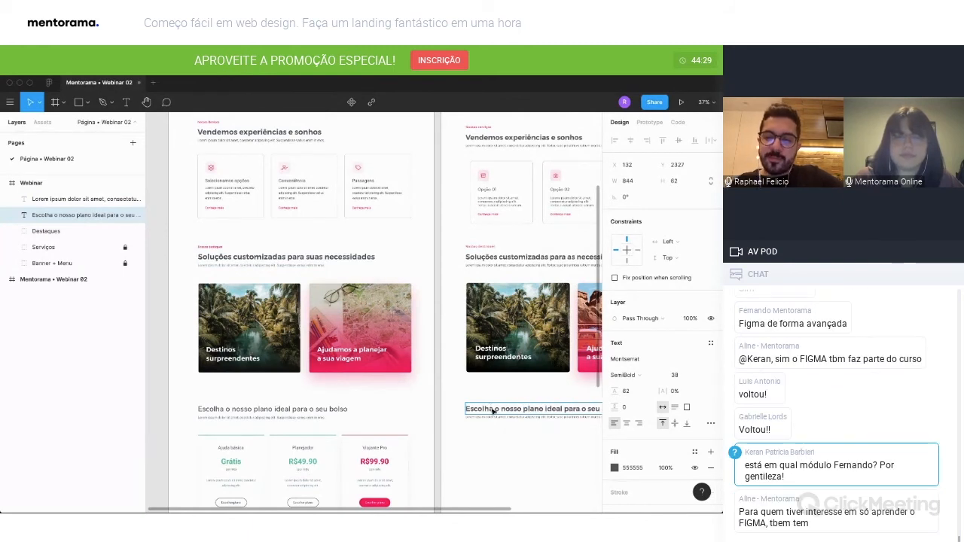
{"action": "key", "text": "Escape"}
{"action": "left_click", "coordinate": [545, 439]}
Examine the layout and styling of the three plan cards in the finished reference page.
{"action": "scroll", "coordinate": [477, 341], "scroll_direction": "down", "scroll_amount": 3}
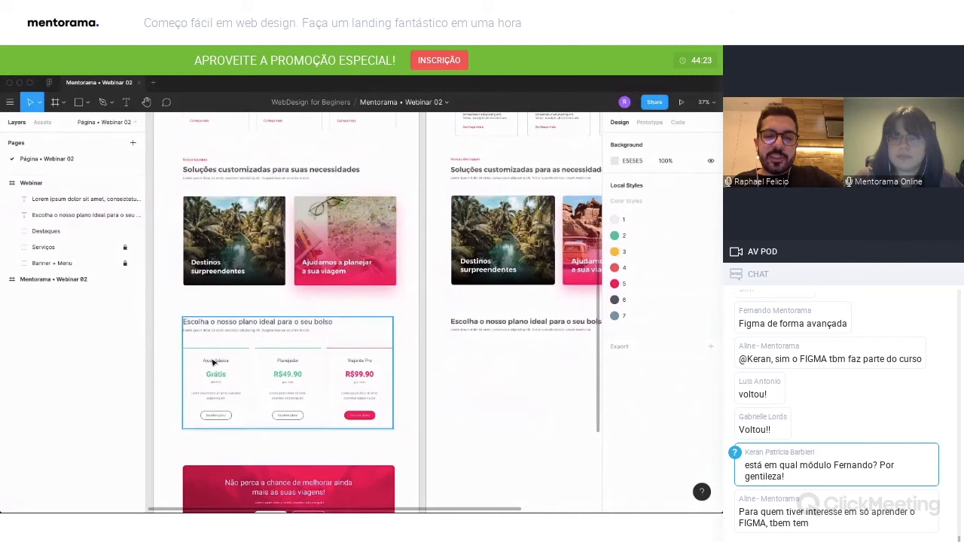
{"action": "scroll", "coordinate": [200, 403], "scroll_direction": "up", "scroll_amount": 2}
{"action": "scroll", "coordinate": [201, 405], "scroll_direction": "down", "scroll_amount": 3}
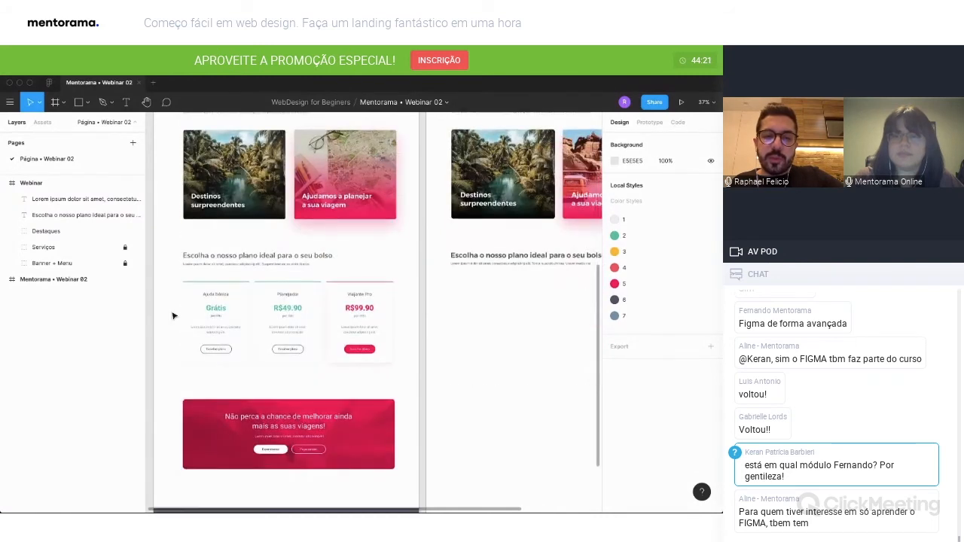
{"action": "scroll", "coordinate": [203, 409], "scroll_direction": "up", "scroll_amount": 2}
{"action": "scroll", "coordinate": [203, 409], "scroll_direction": "up", "scroll_amount": 5}
{"action": "left_click_drag", "start_coordinate": [219, 386], "coordinate": [324, 316]}
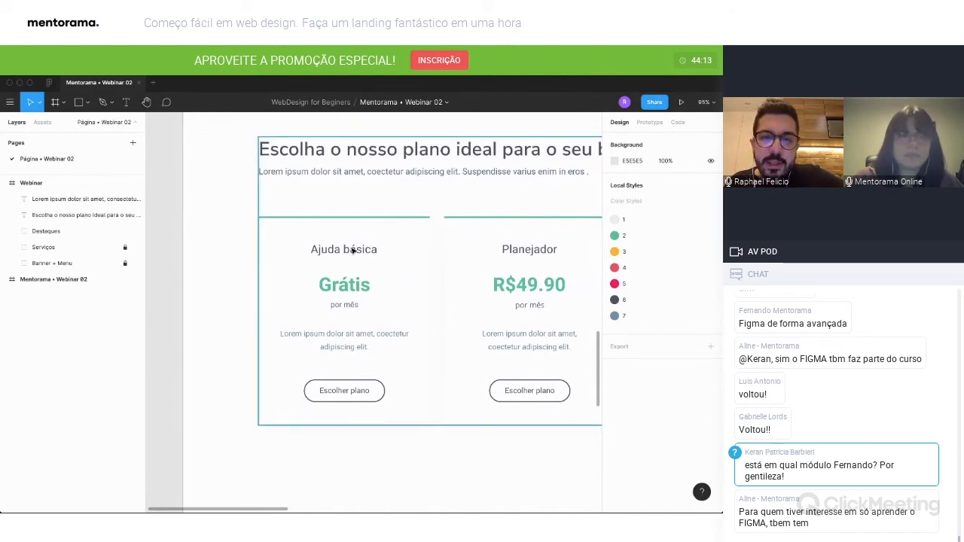
{"action": "scroll", "coordinate": [380, 283], "scroll_direction": "down", "scroll_amount": 5}
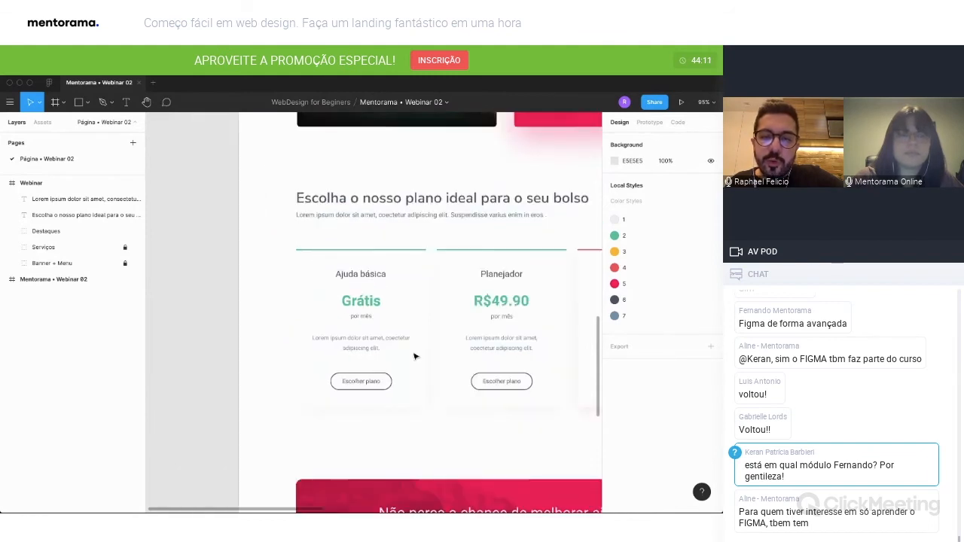
{"action": "scroll", "coordinate": [401, 347], "scroll_direction": "right", "scroll_amount": 5}
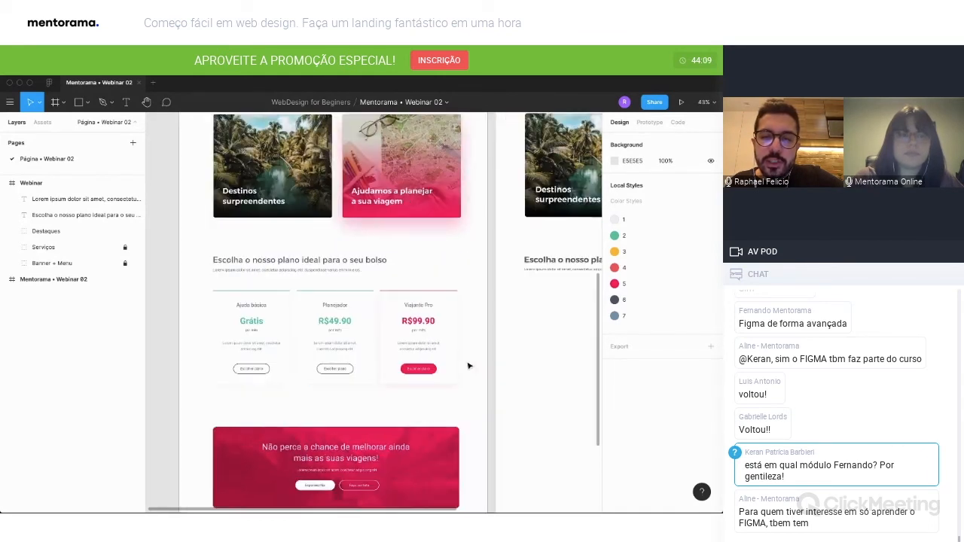
Draw a card rectangle about 353 × 438 below the plan heading's paragraph and fill it with white (FFFFFF).
{"action": "key", "text": "r"}
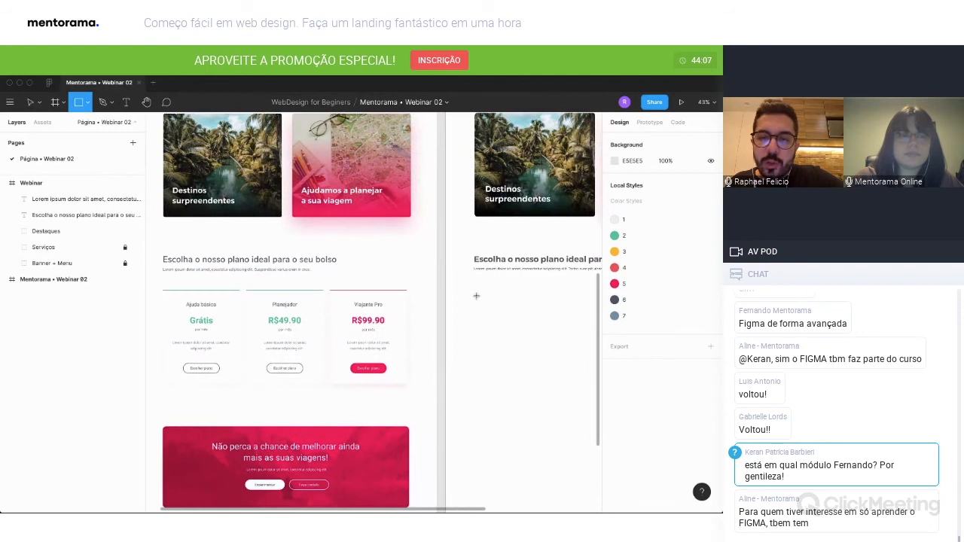
{"action": "mouse_move", "coordinate": [474, 290]}
{"action": "left_mouse_down"}
{"action": "mouse_move", "coordinate": [536, 385]}
{"action": "mouse_move", "coordinate": [551, 383]}
{"action": "left_mouse_up"}
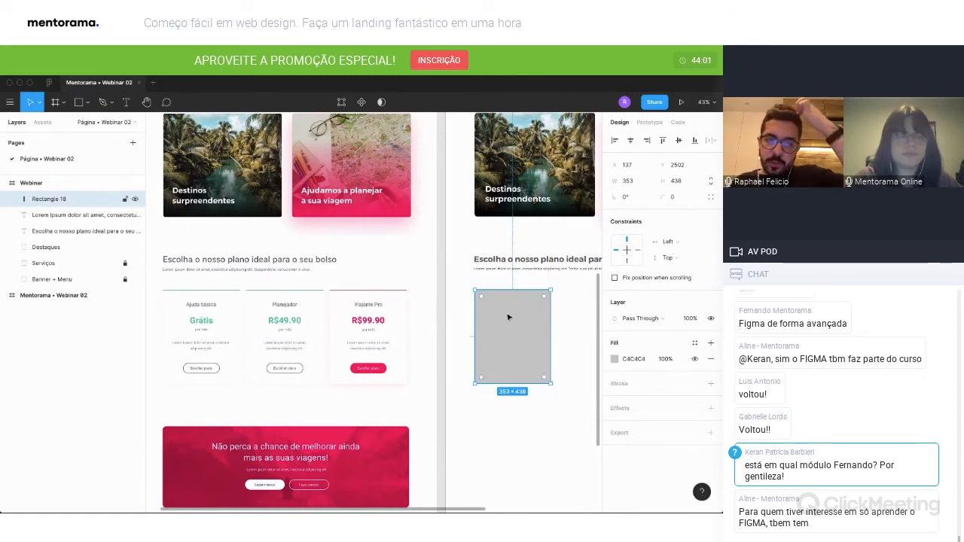
{"action": "left_click", "coordinate": [613, 359]}
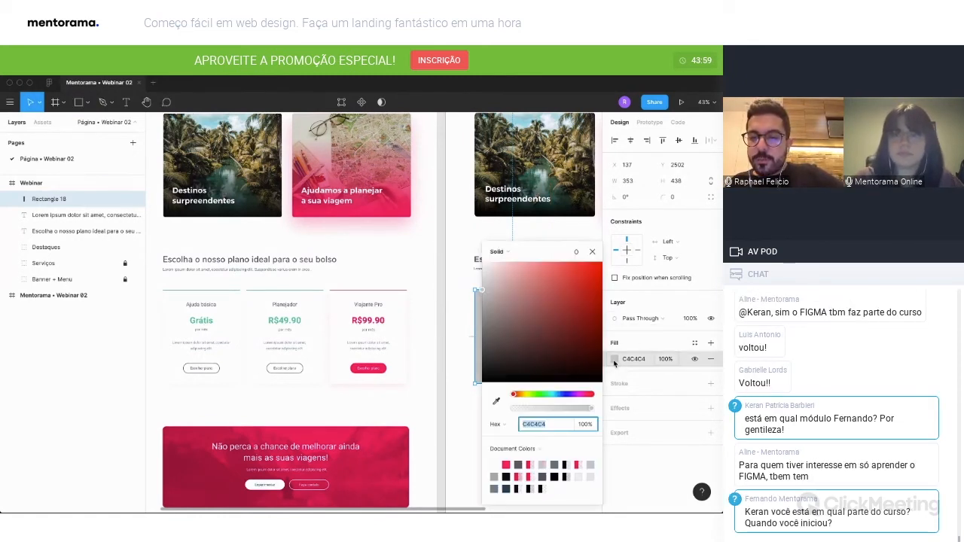
{"action": "left_click", "coordinate": [496, 461]}
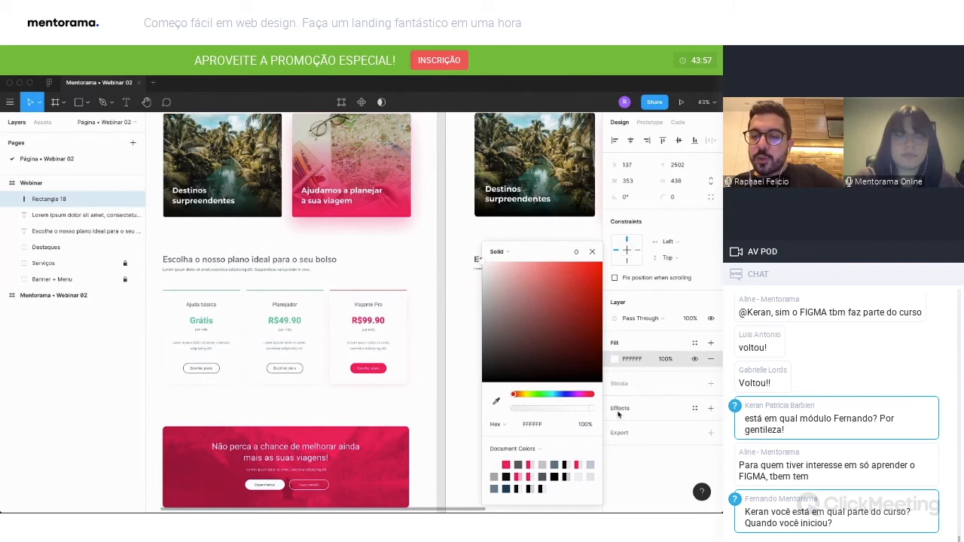
Add a drop shadow to the white card with a Y offset of 6 and a blur of 74.
{"action": "left_click", "coordinate": [710, 408]}
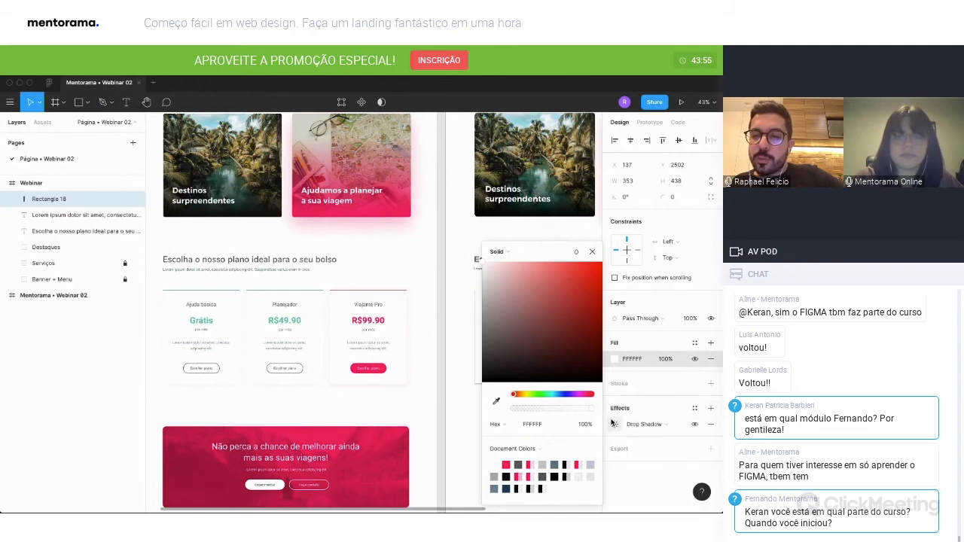
{"action": "key", "text": "Escape"}
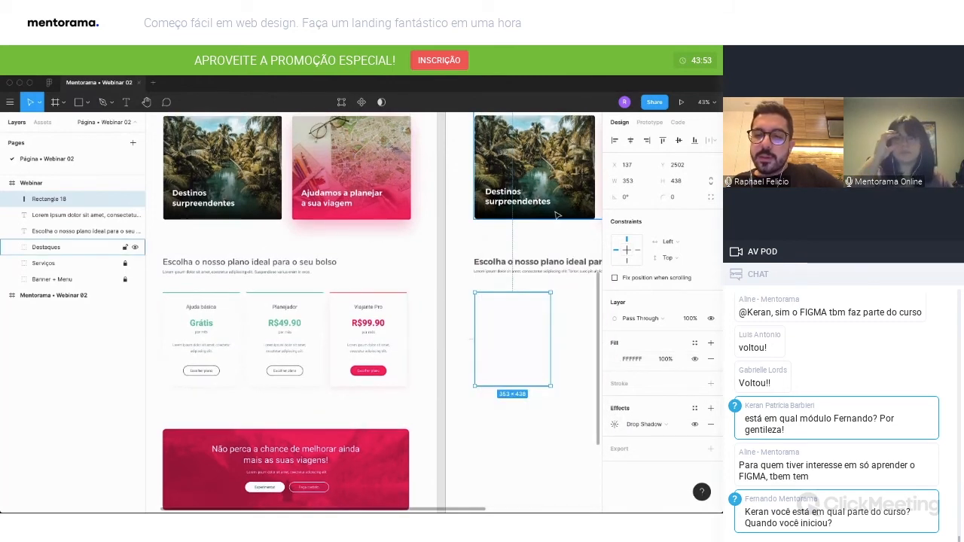
{"action": "scroll", "coordinate": [557, 226], "scroll_direction": "right", "scroll_amount": 1}
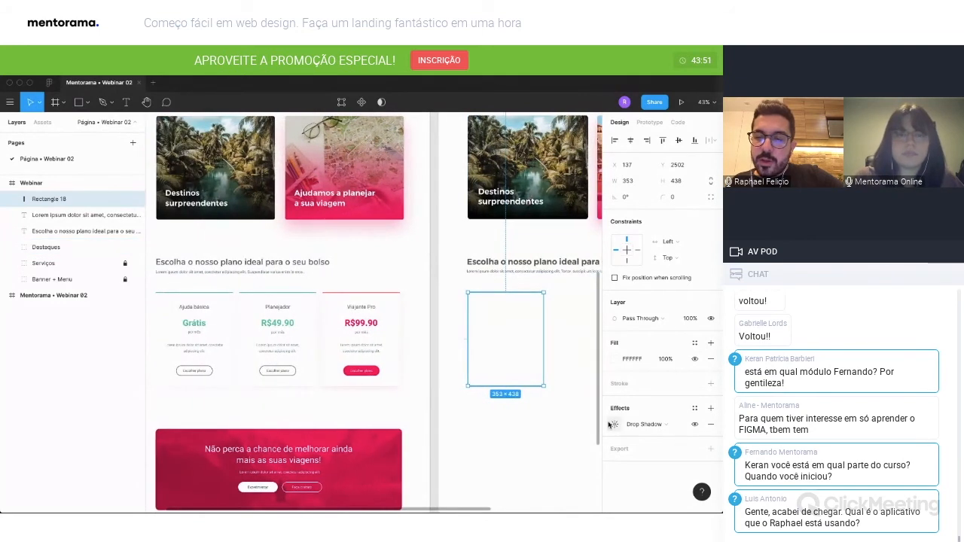
{"action": "left_click", "coordinate": [615, 424]}
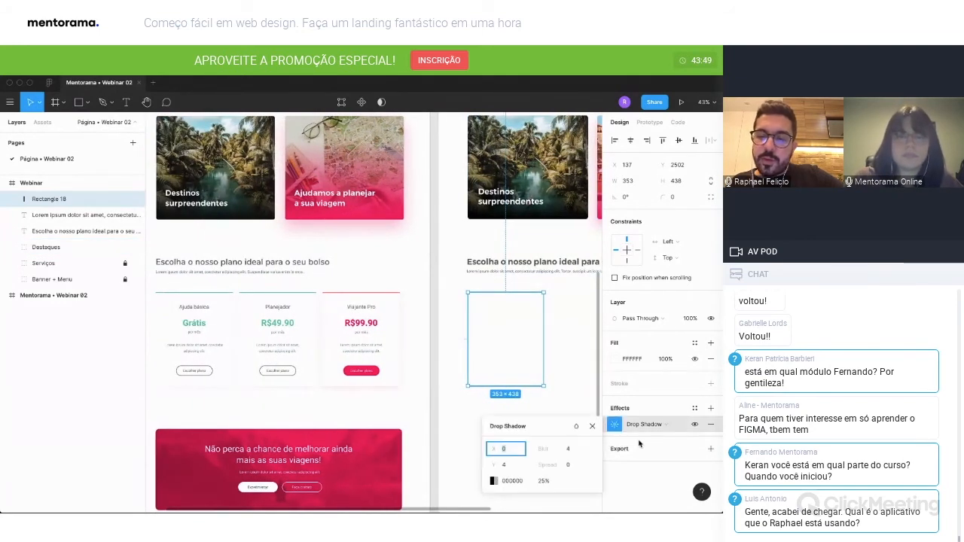
{"action": "key", "text": "Tab"}
{"action": "type", "text": "8"}
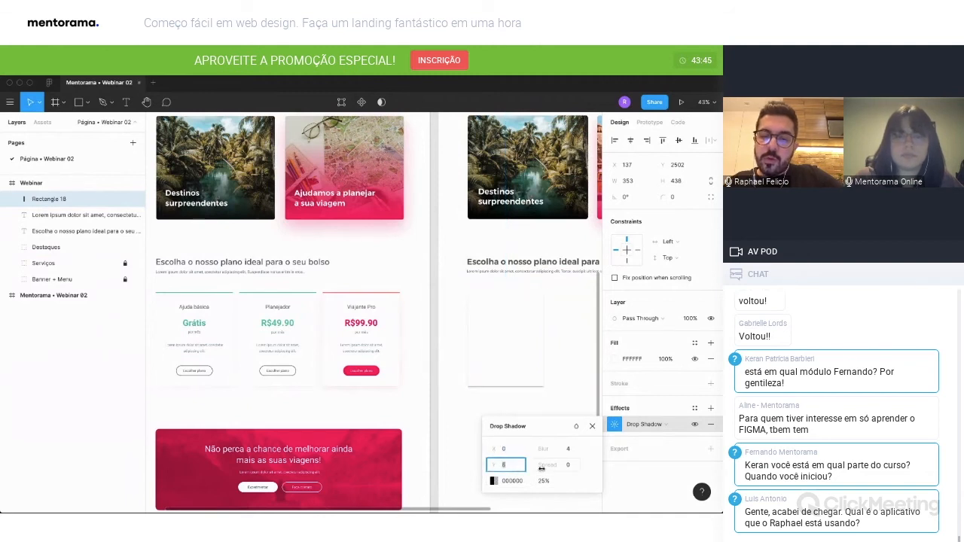
{"action": "left_click", "coordinate": [575, 450]}
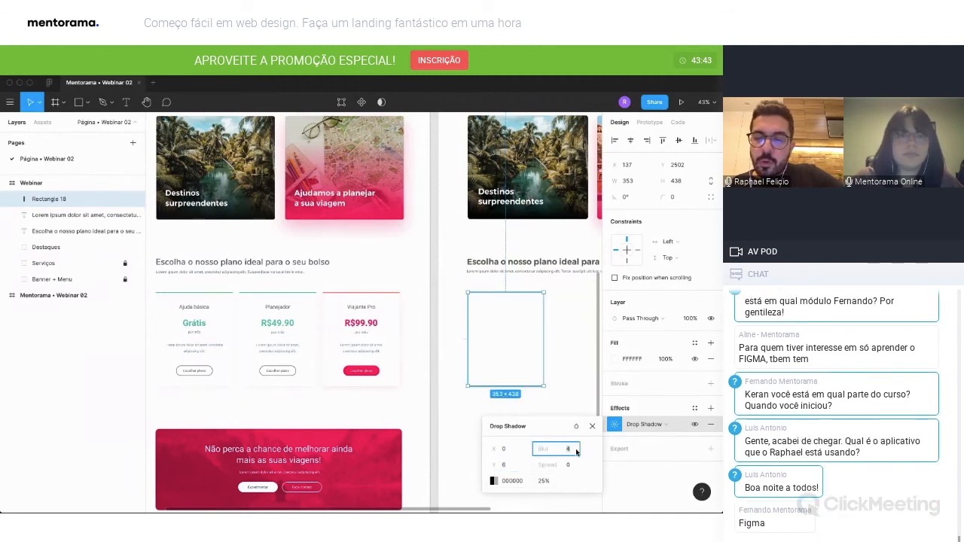
{"action": "type", "text": "44"}
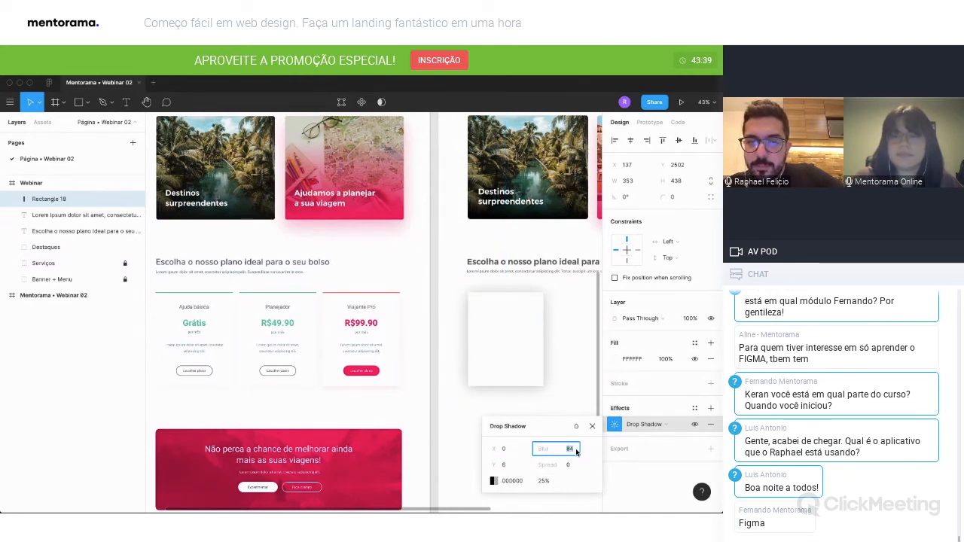
Reduce the card's drop shadow opacity to 8%, deselect the card and check the shadow up close.
{"action": "left_click", "coordinate": [554, 480]}
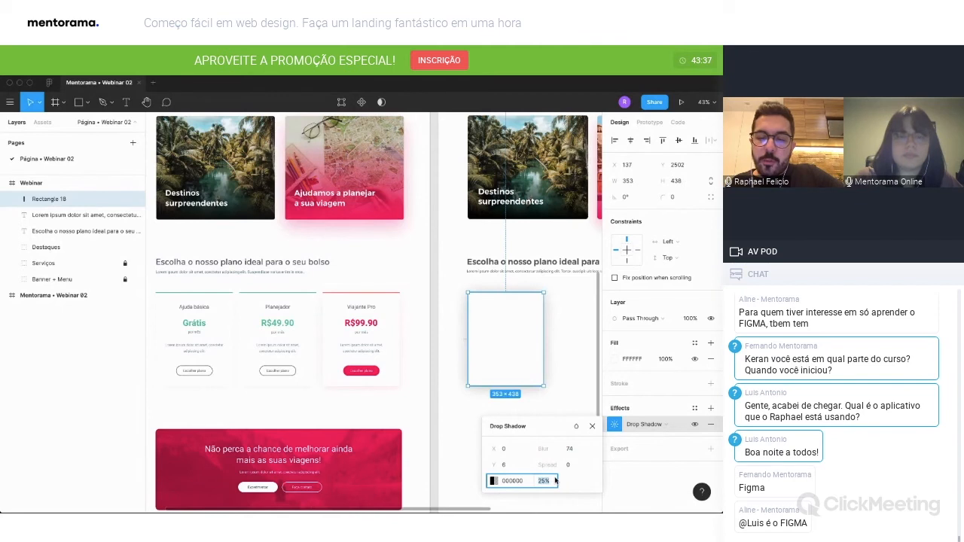
{"action": "type", "text": "5"}
{"action": "key", "text": "Return"}
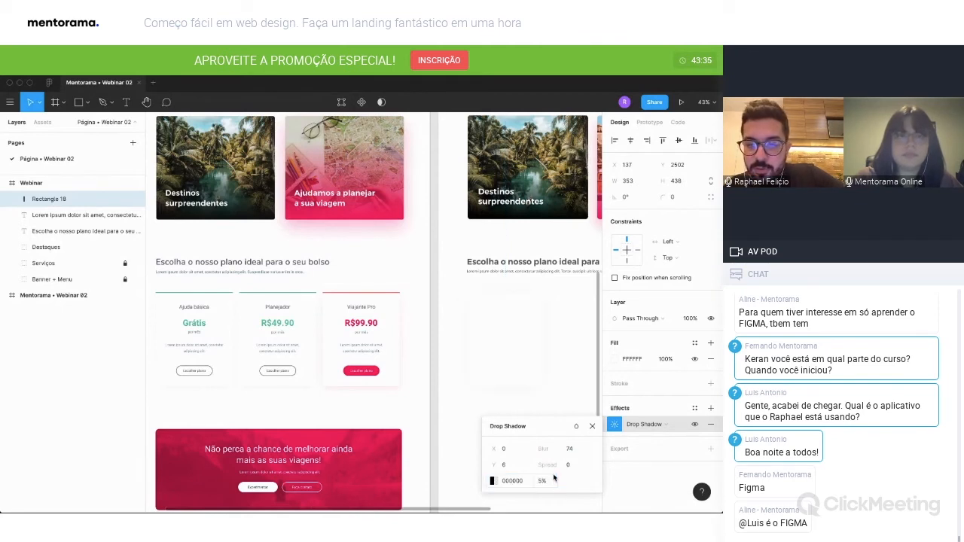
{"action": "left_click", "coordinate": [553, 480]}
{"action": "type", "text": "8"}
{"action": "key", "text": "Return"}
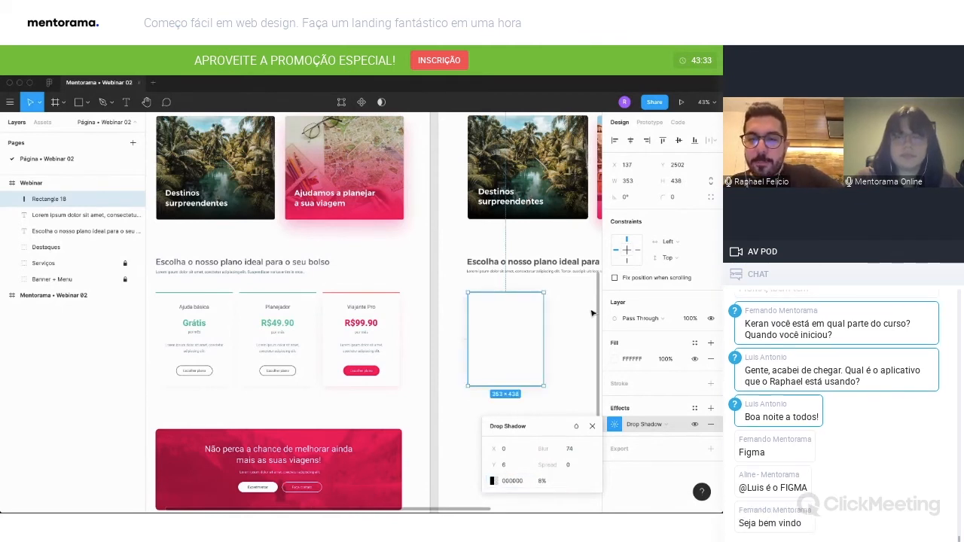
{"action": "left_click", "coordinate": [592, 427]}
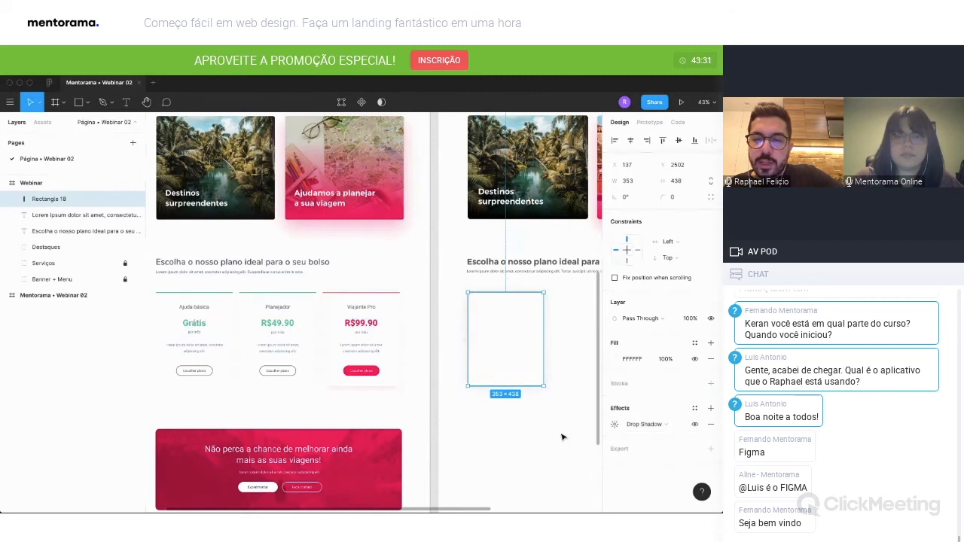
{"action": "left_click", "coordinate": [561, 436]}
{"action": "scroll", "coordinate": [506, 419], "scroll_direction": "up", "scroll_amount": 5}
{"action": "left_click_drag", "start_coordinate": [506, 418], "coordinate": [440, 465]}
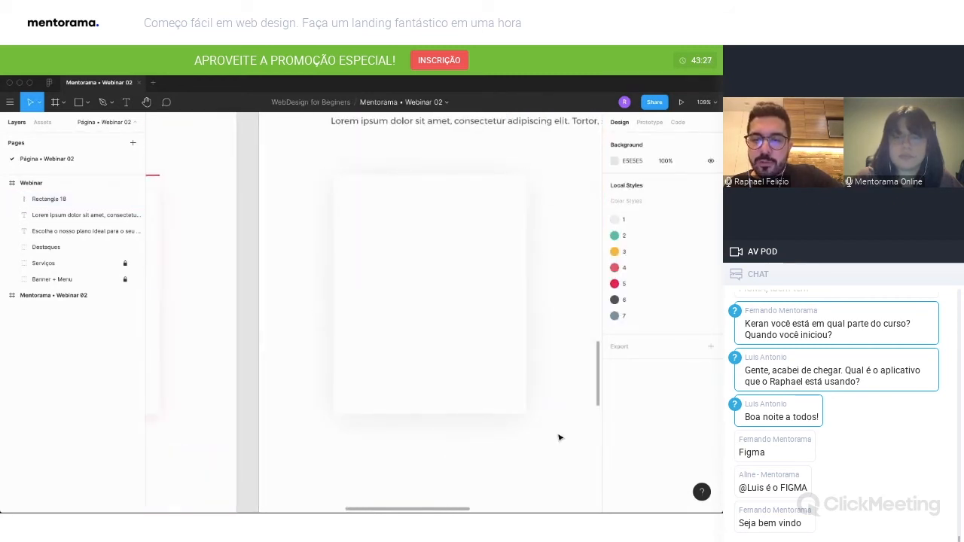
Draw a thin rectangle about 352 × 3 along the top edge of the white plan card.
{"action": "scroll", "coordinate": [559, 437], "scroll_direction": "down", "scroll_amount": 5}
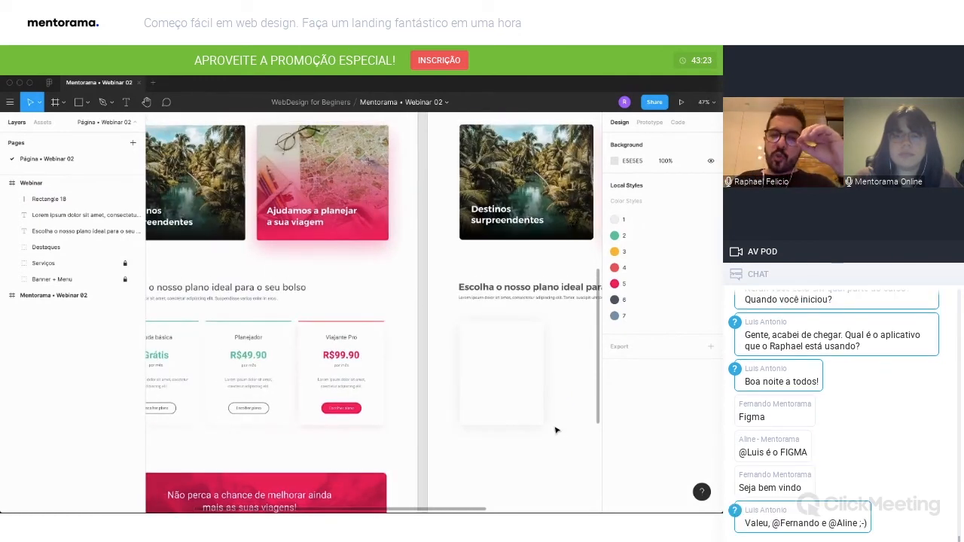
{"action": "scroll", "coordinate": [554, 426], "scroll_direction": "left", "scroll_amount": 2}
{"action": "scroll", "coordinate": [554, 369], "scroll_direction": "down", "scroll_amount": 2}
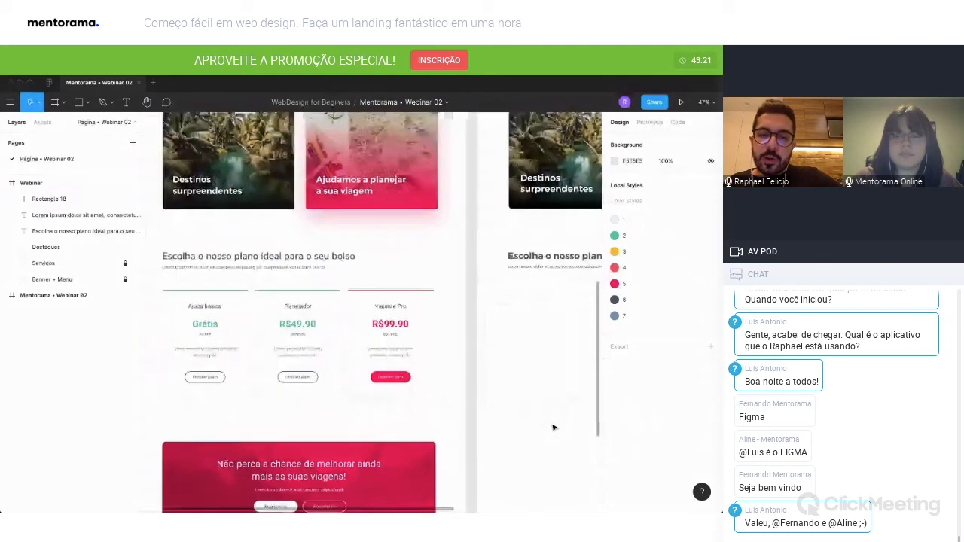
{"action": "scroll", "coordinate": [547, 284], "scroll_direction": "right", "scroll_amount": 2}
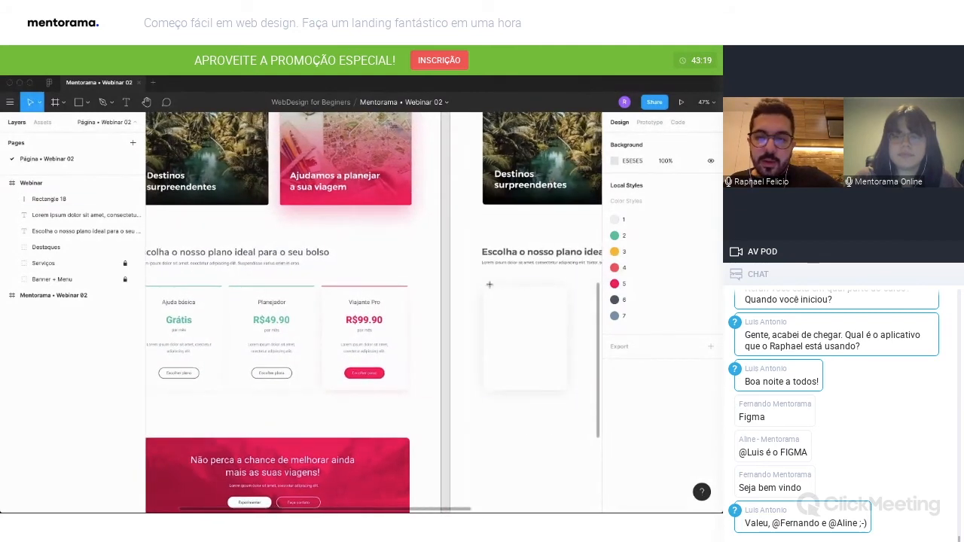
{"action": "key", "text": "r"}
{"action": "left_click_drag", "start_coordinate": [483, 285], "coordinate": [566, 288]}
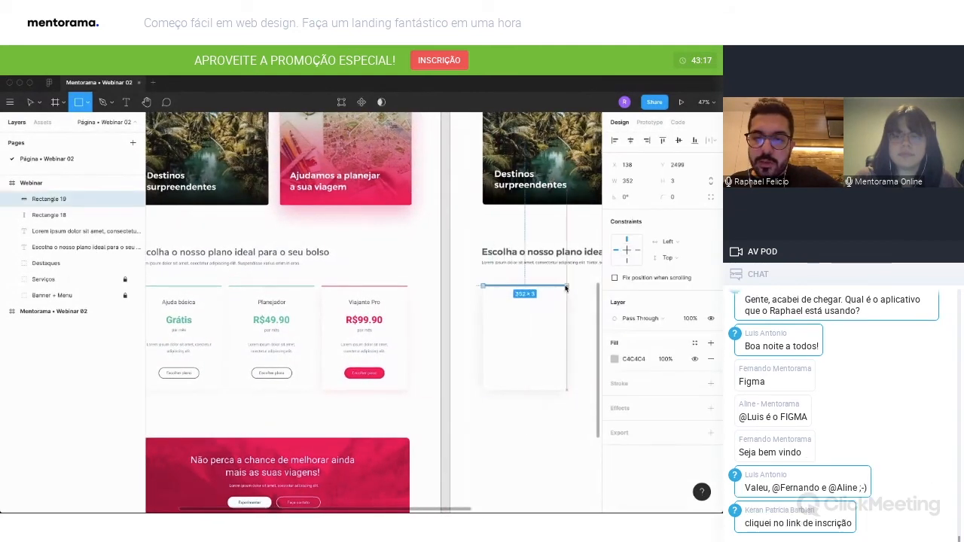
Fill the thin bar along the white plan card's top edge with bright green (18D931).
{"action": "left_click", "coordinate": [615, 358]}
{"action": "left_click", "coordinate": [541, 393]}
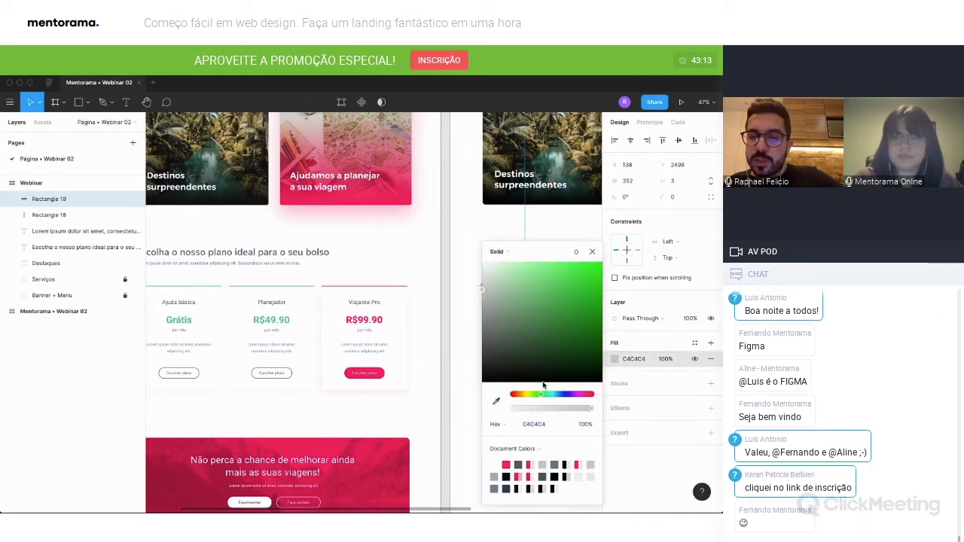
{"action": "left_click_drag", "start_coordinate": [567, 298], "coordinate": [587, 285]}
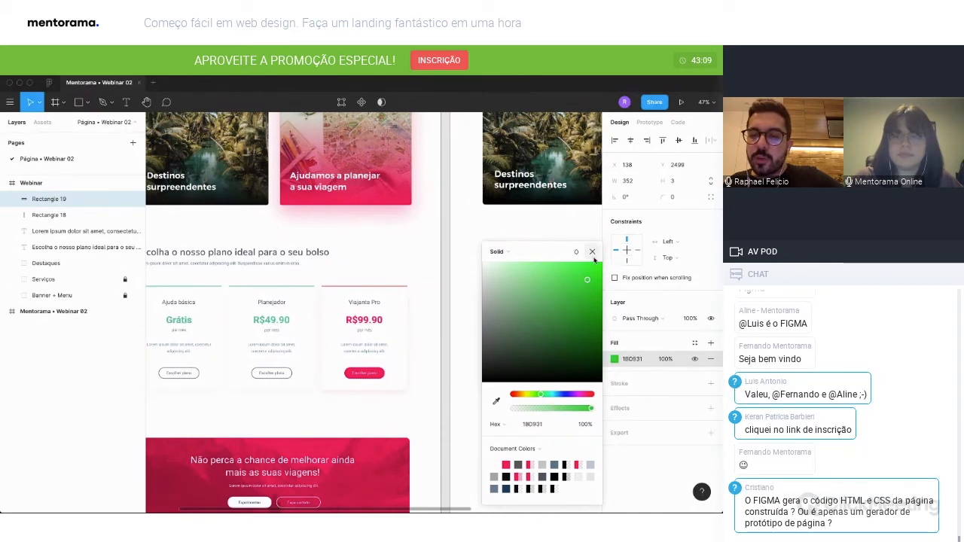
{"action": "left_click", "coordinate": [592, 251]}
{"action": "left_click", "coordinate": [554, 410]}
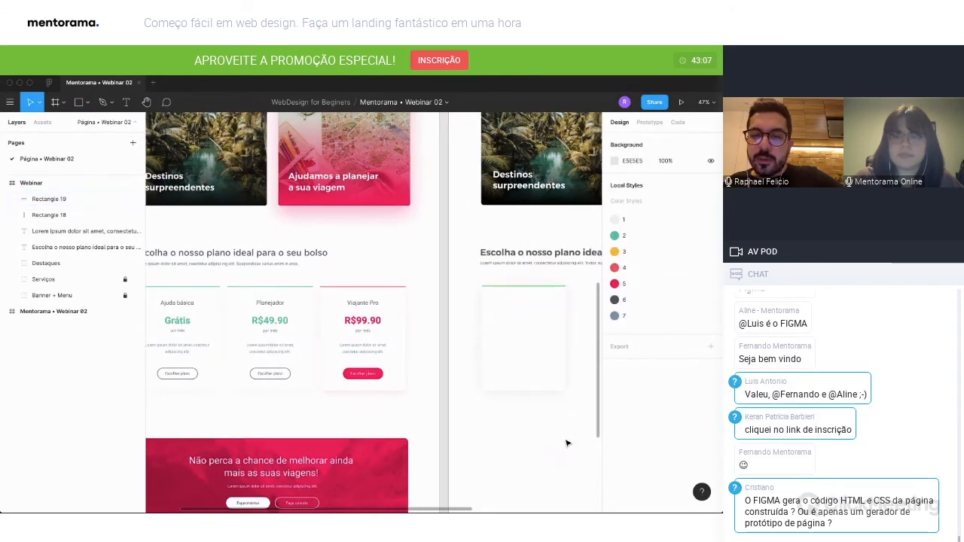
Examine the finished pricing plan cards in the reference layout and compare them with the empty card.
{"action": "scroll", "coordinate": [561, 444], "scroll_direction": "up", "scroll_amount": 2}
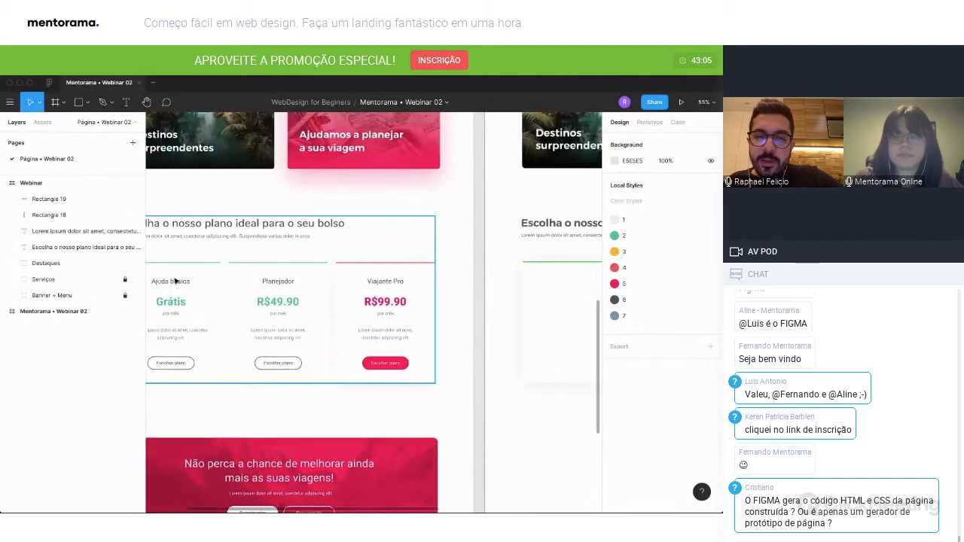
{"action": "scroll", "coordinate": [189, 355], "scroll_direction": "right", "scroll_amount": 2}
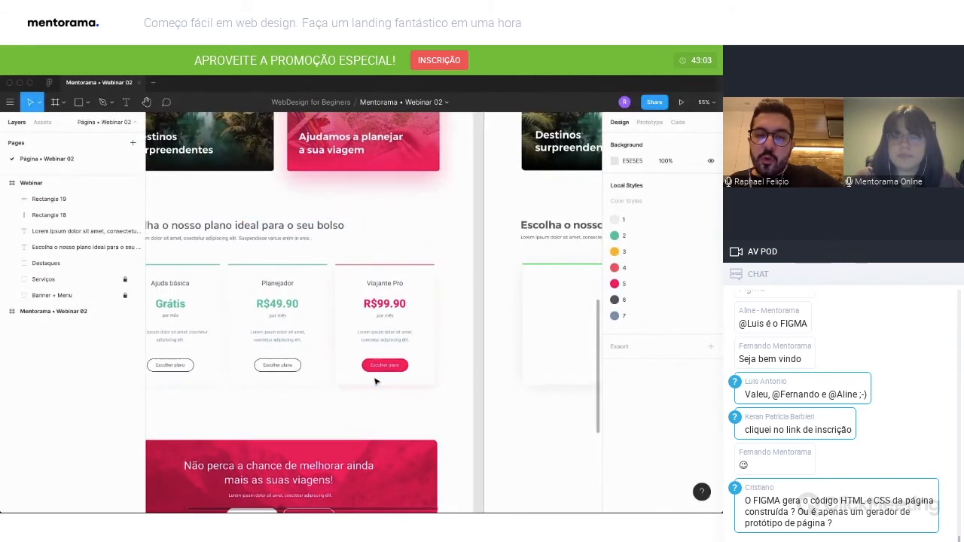
{"action": "scroll", "coordinate": [225, 365], "scroll_direction": "left", "scroll_amount": 5}
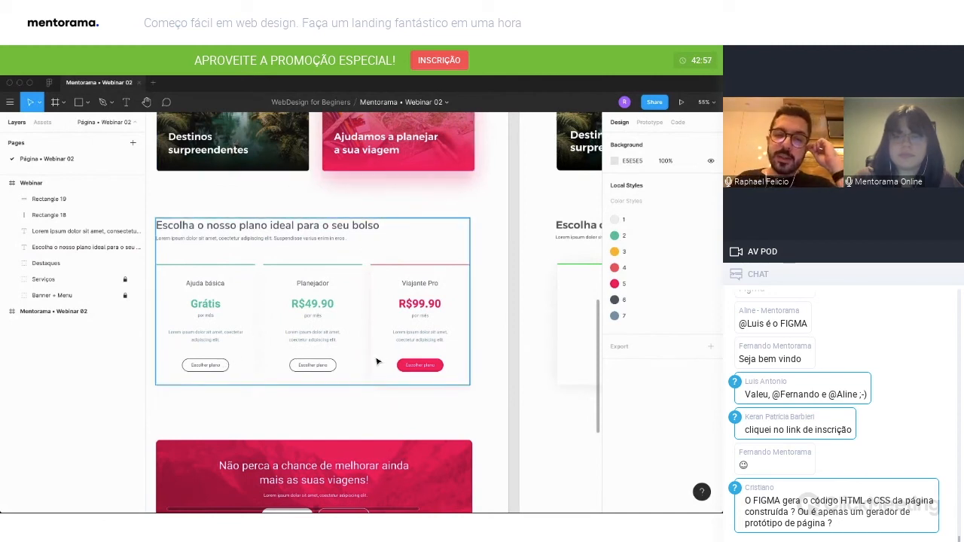
{"action": "scroll", "coordinate": [361, 365], "scroll_direction": "right", "scroll_amount": 3}
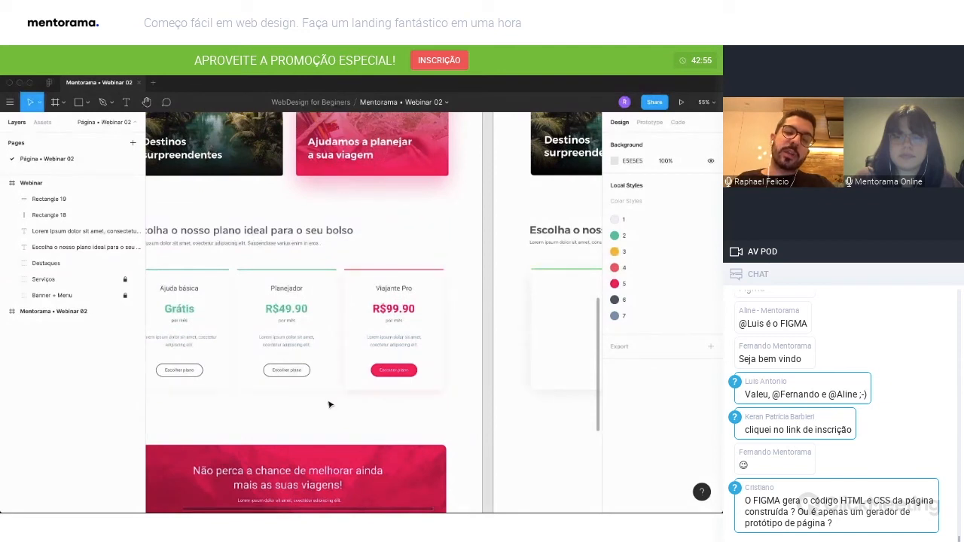
{"action": "scroll", "coordinate": [414, 380], "scroll_direction": "right", "scroll_amount": 3}
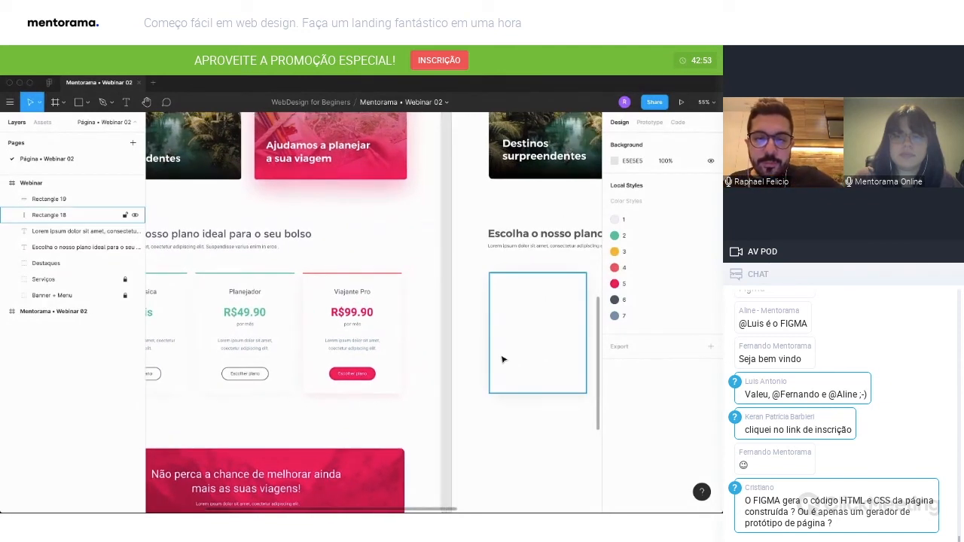
{"action": "scroll", "coordinate": [501, 356], "scroll_direction": "down", "scroll_amount": 1}
{"action": "scroll", "coordinate": [501, 355], "scroll_direction": "down", "scroll_amount": 2}
{"action": "key", "text": "t"}
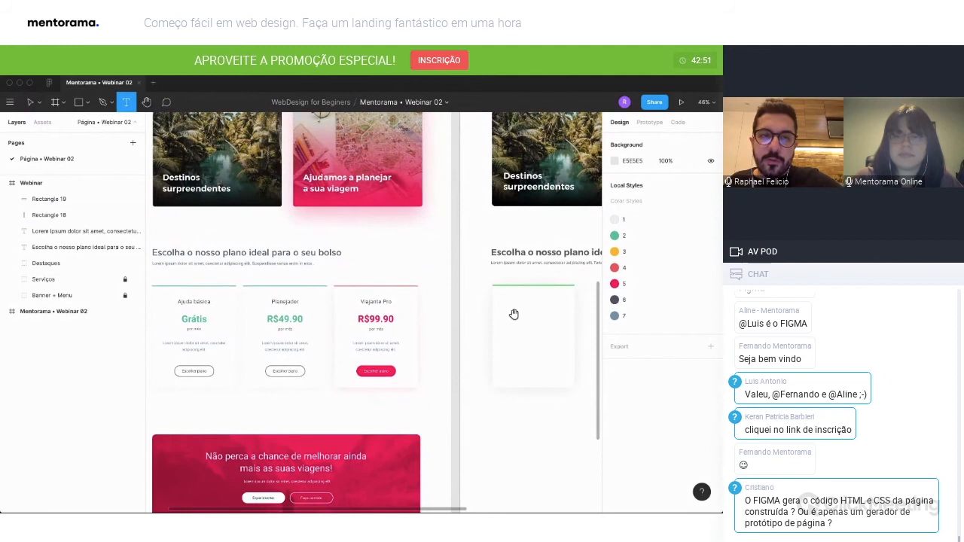
{"action": "key", "text": "v"}
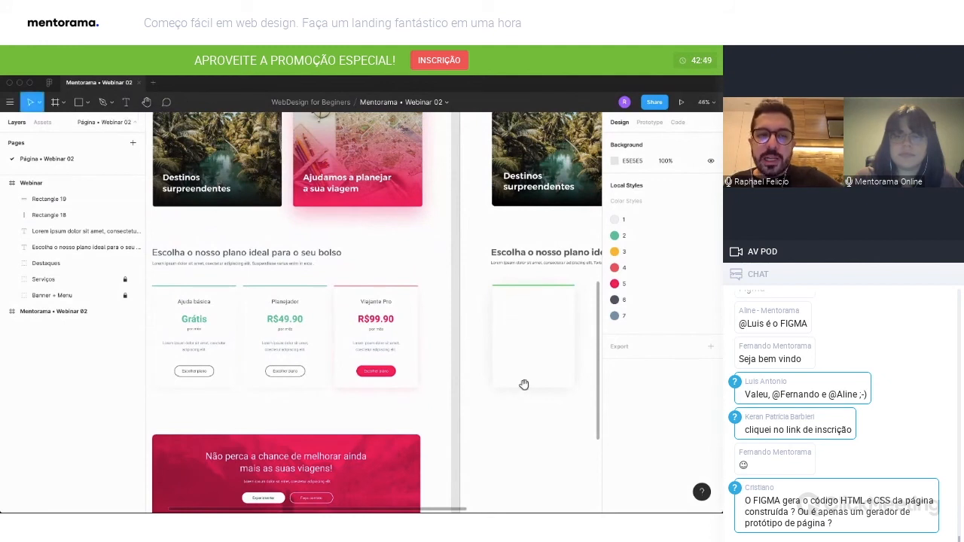
{"action": "key", "text": "t"}
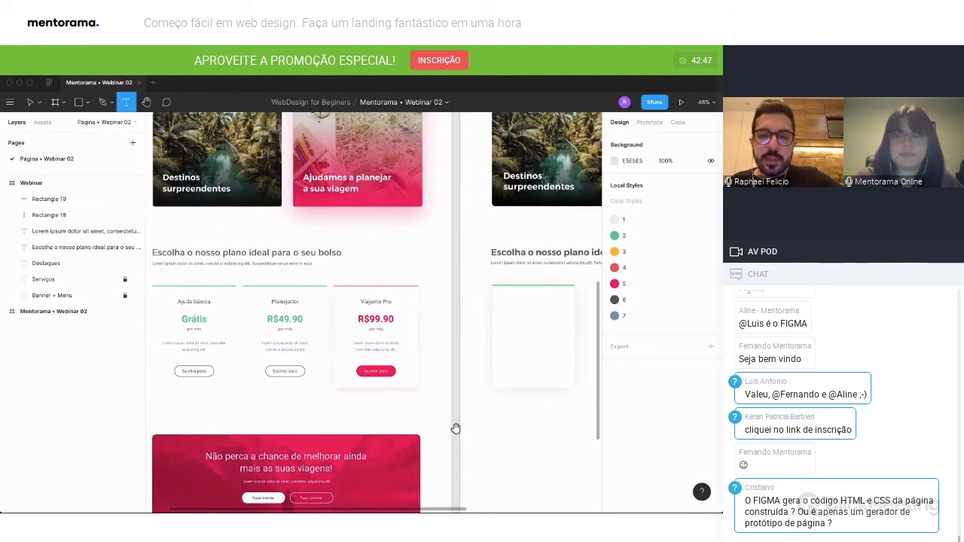
{"action": "scroll", "coordinate": [454, 428], "scroll_direction": "down", "scroll_amount": 2}
{"action": "key", "text": "v"}
{"action": "left_click", "coordinate": [508, 285]}
Add the text "Ajuda básica" near the top of the white plan card and set its font size to 26.
{"action": "key", "text": "t"}
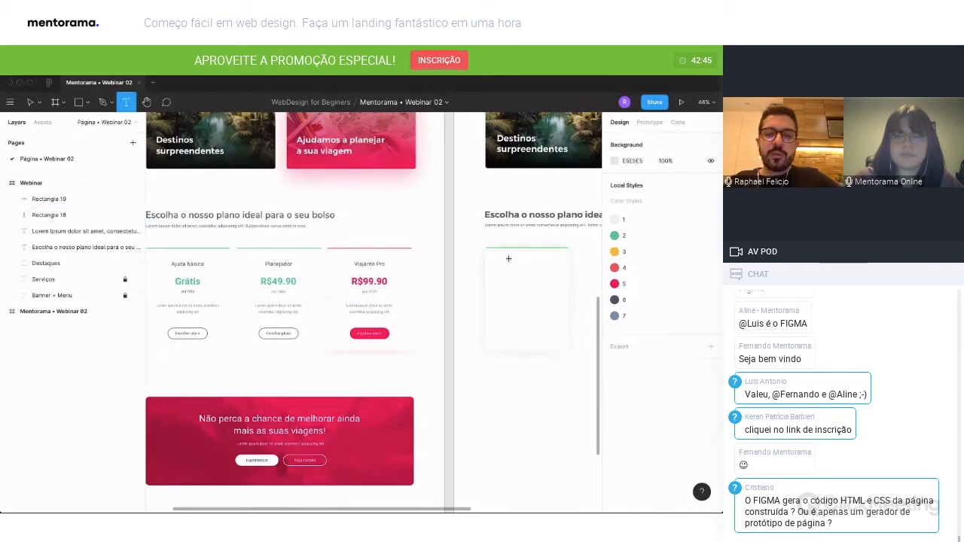
{"action": "left_click", "coordinate": [508, 256]}
{"action": "type", "text": "Aj"}
{"action": "key", "text": "ctrl+a"}
{"action": "left_click", "coordinate": [682, 375]}
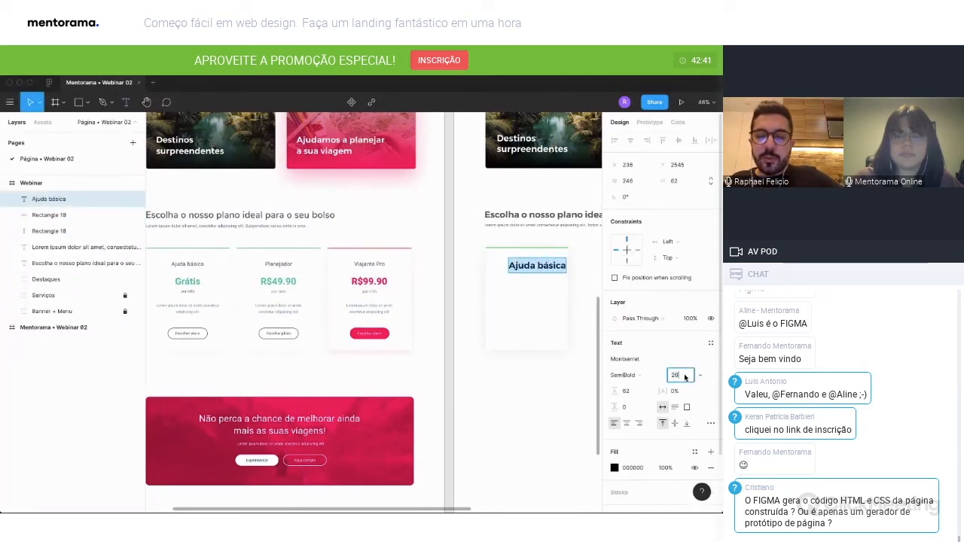
{"action": "type", "text": "26"}
{"action": "key", "text": "Return"}
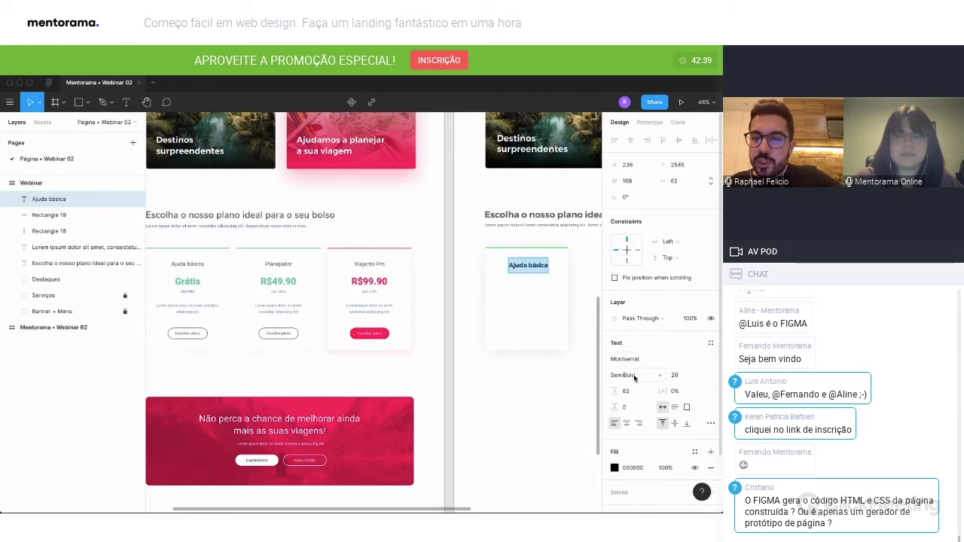
Set the font weight of the "Ajuda básica" card title to Light.
{"action": "left_click", "coordinate": [636, 375]}
{"action": "left_click", "coordinate": [636, 354]}
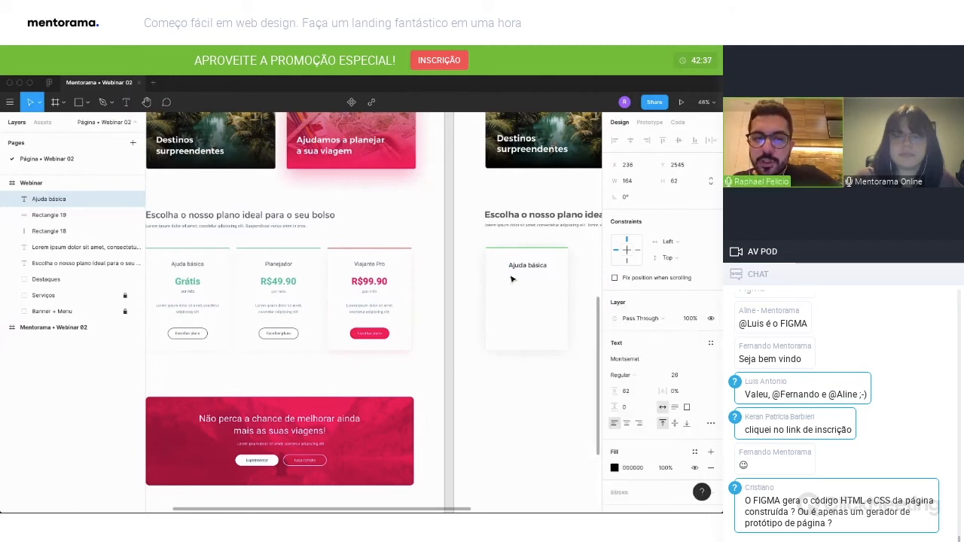
{"action": "key", "text": "ctrl+a"}
{"action": "left_click", "coordinate": [635, 375]}
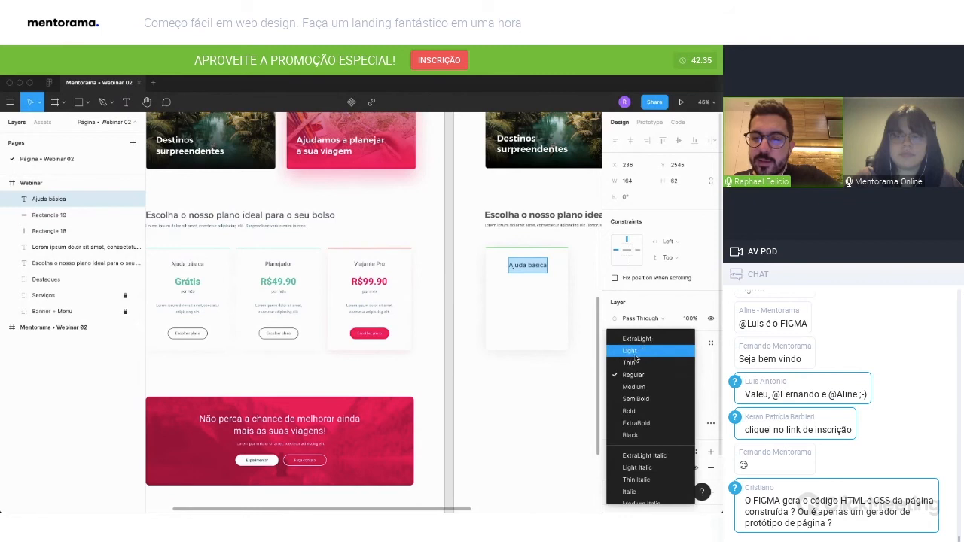
{"action": "left_click", "coordinate": [630, 351]}
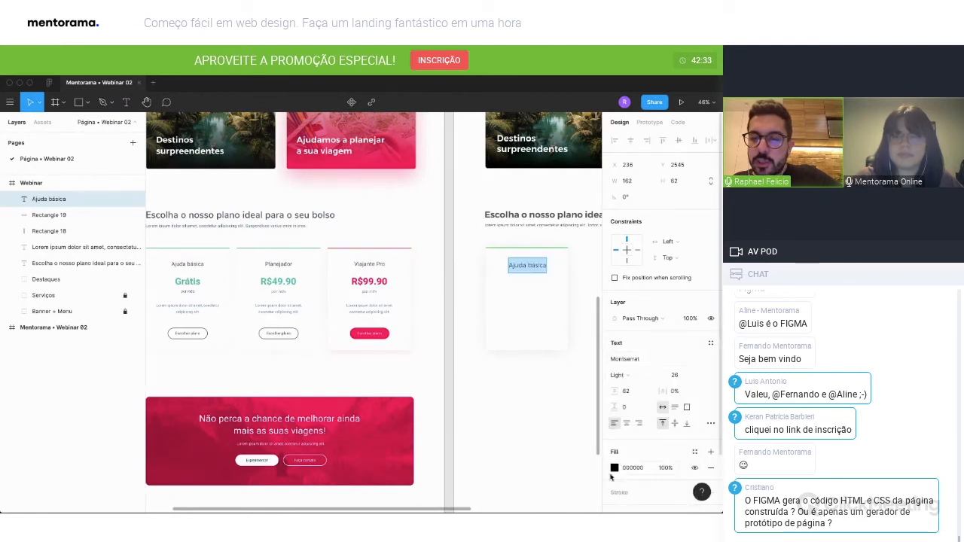
Change the "Ajuda básica" title's fill color to gray 555555.
{"action": "left_click", "coordinate": [614, 468]}
{"action": "type", "text": "555"}
{"action": "key", "text": "Return"}
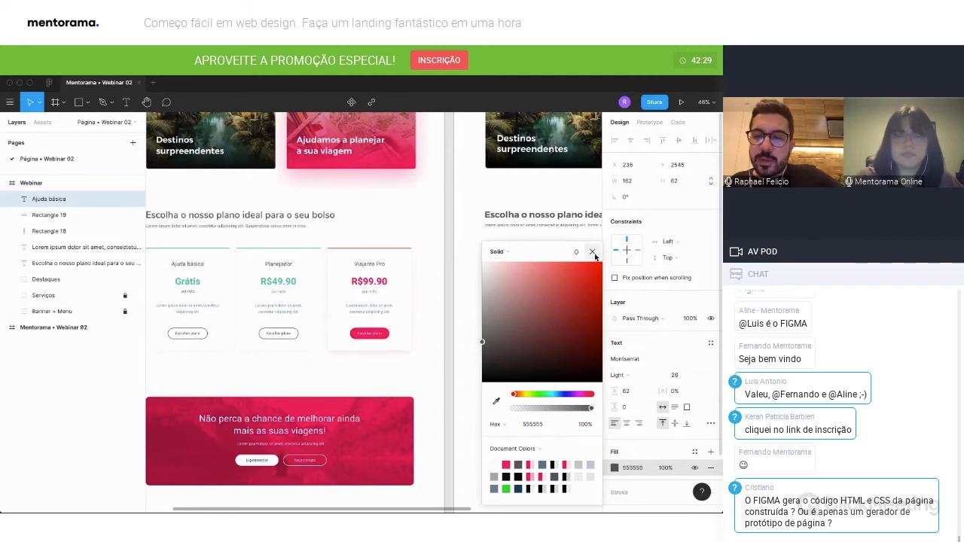
{"action": "left_click", "coordinate": [593, 253]}
{"action": "key", "text": "Escape"}
Center the "Ajuda básica" title horizontally on the white plan card and center-align its text.
{"action": "left_click", "coordinate": [631, 141]}
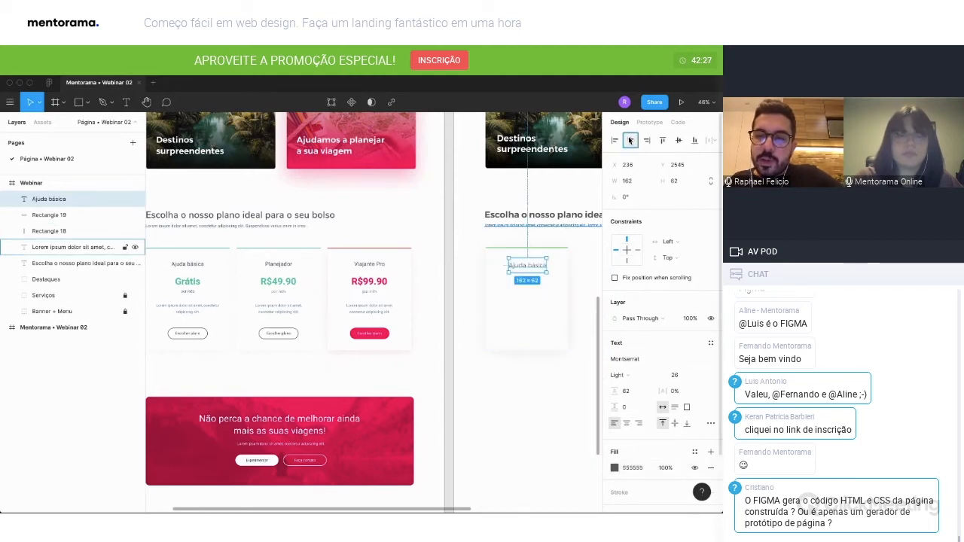
{"action": "key", "text": "super+z"}
{"action": "left_click", "coordinate": [585, 404]}
{"action": "left_click", "coordinate": [543, 281]}
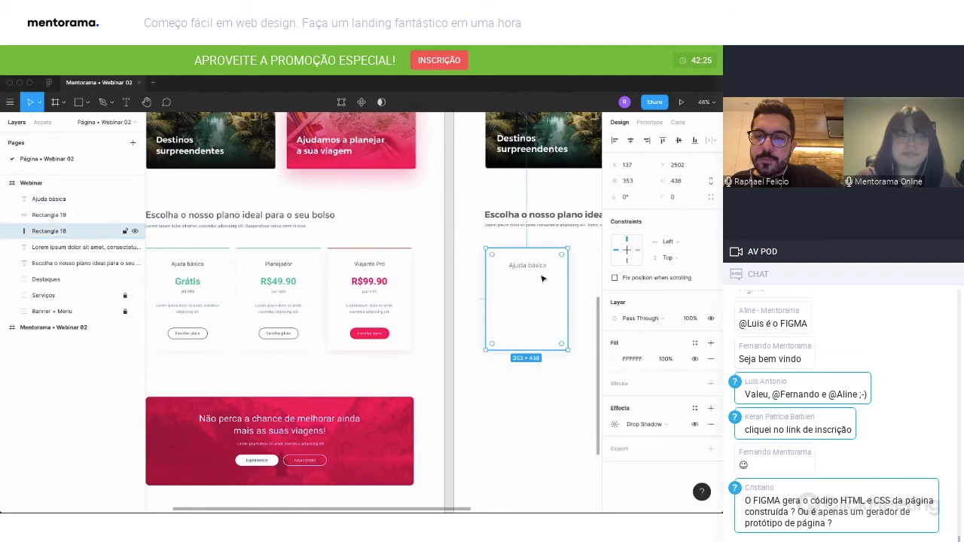
{"action": "left_click", "coordinate": [543, 267], "text": "shift"}
{"action": "left_click", "coordinate": [631, 141]}
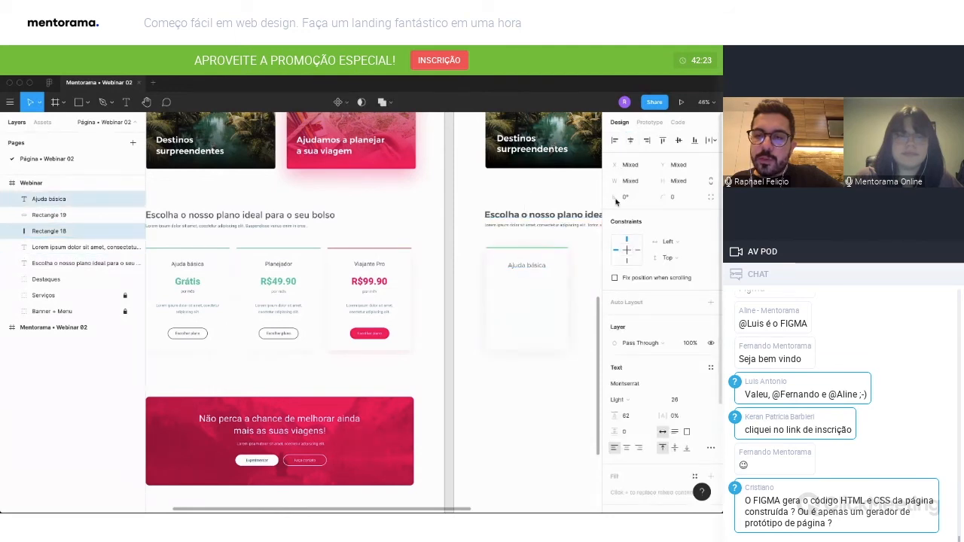
{"action": "left_click", "coordinate": [558, 398]}
{"action": "left_click", "coordinate": [540, 268]}
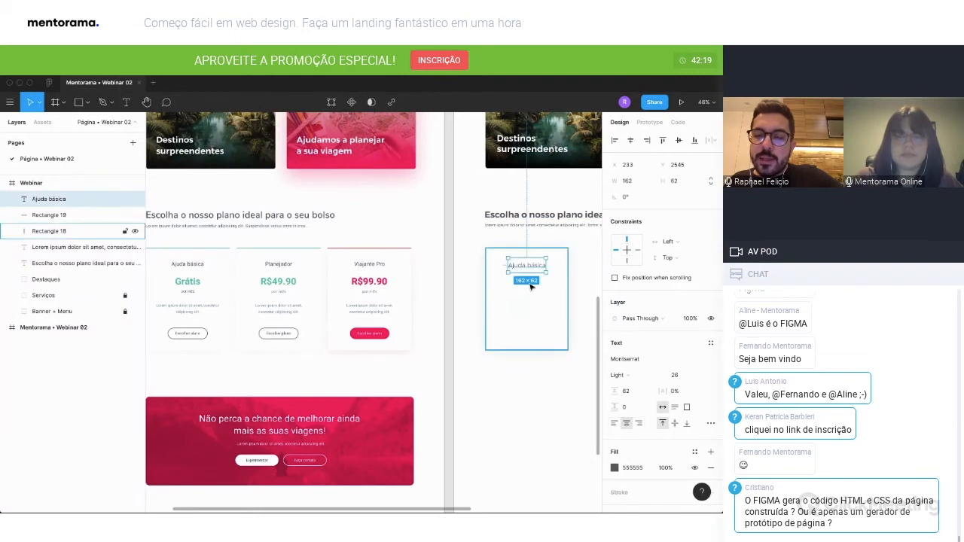
{"action": "left_click", "coordinate": [541, 382]}
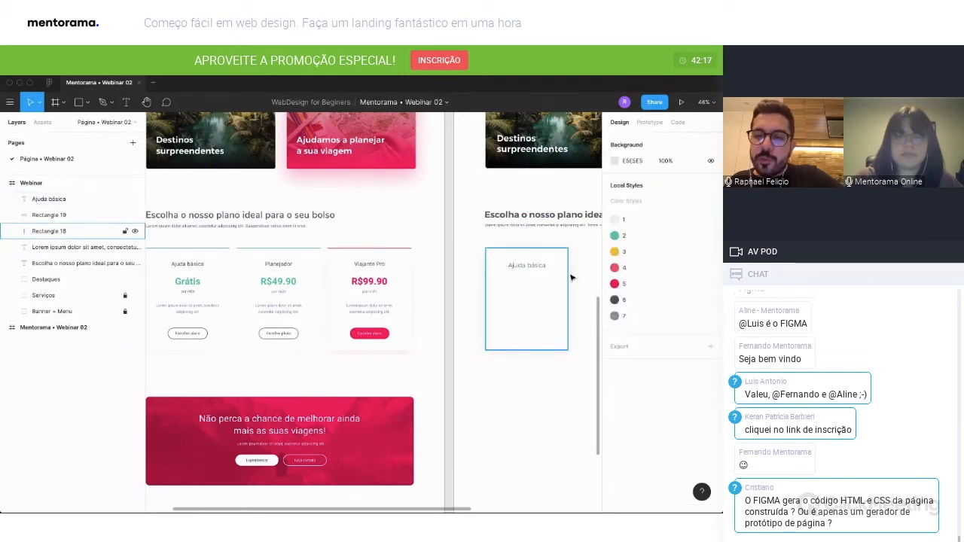
{"action": "left_click_drag", "start_coordinate": [533, 269], "coordinate": [531, 289]}
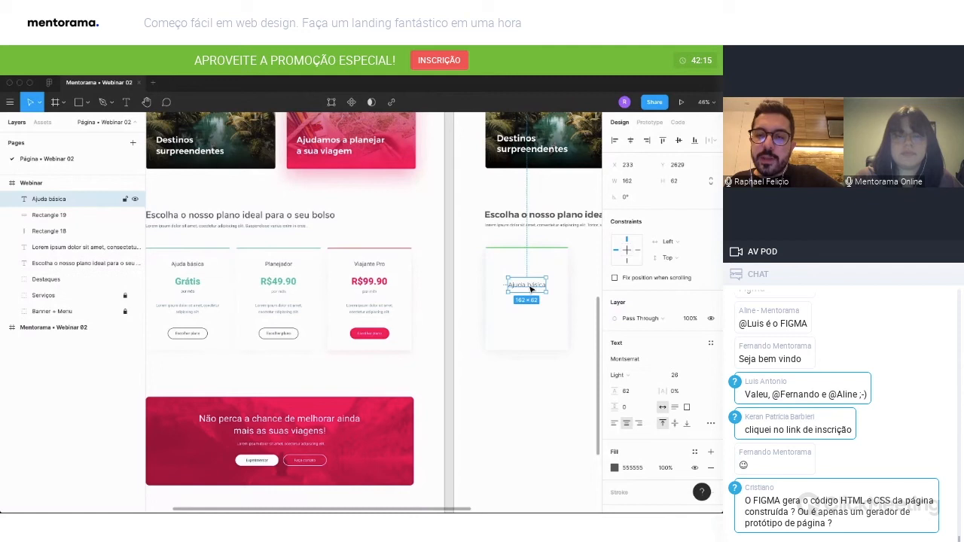
{"action": "double_click", "coordinate": [531, 289]}
{"action": "key", "text": "Escape"}
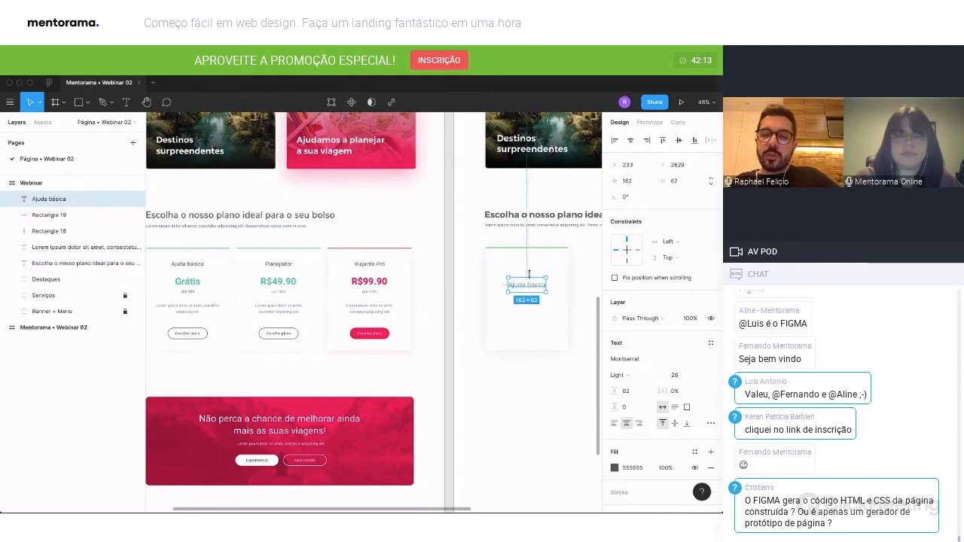
{"action": "key", "text": "super+z"}
Place a copy of the card title just below the original and replace its text with "Grátis".
{"action": "left_click_drag", "start_coordinate": [534, 269], "coordinate": [533, 285]}
{"action": "double_click", "coordinate": [532, 284]}
{"action": "type", "text": "G"}
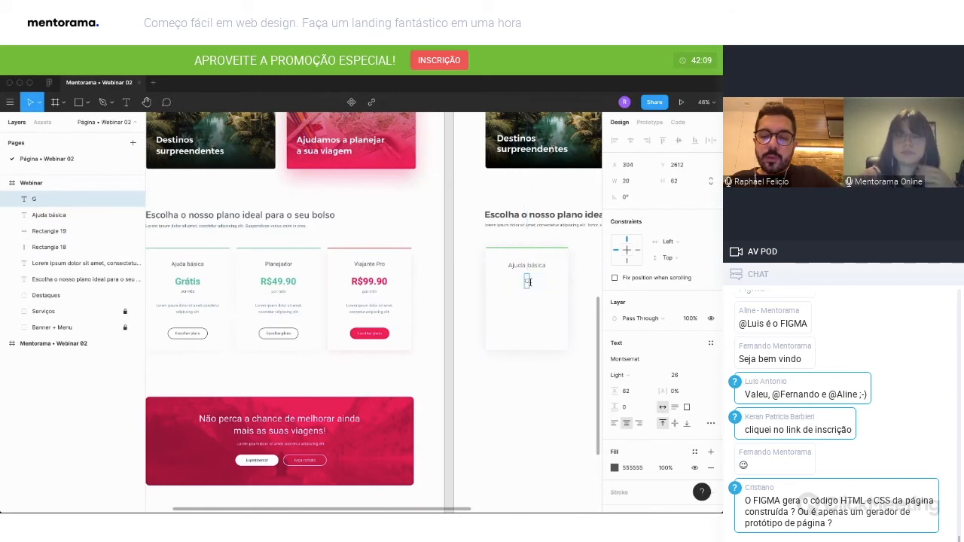
{"action": "type", "text": "rátis"}
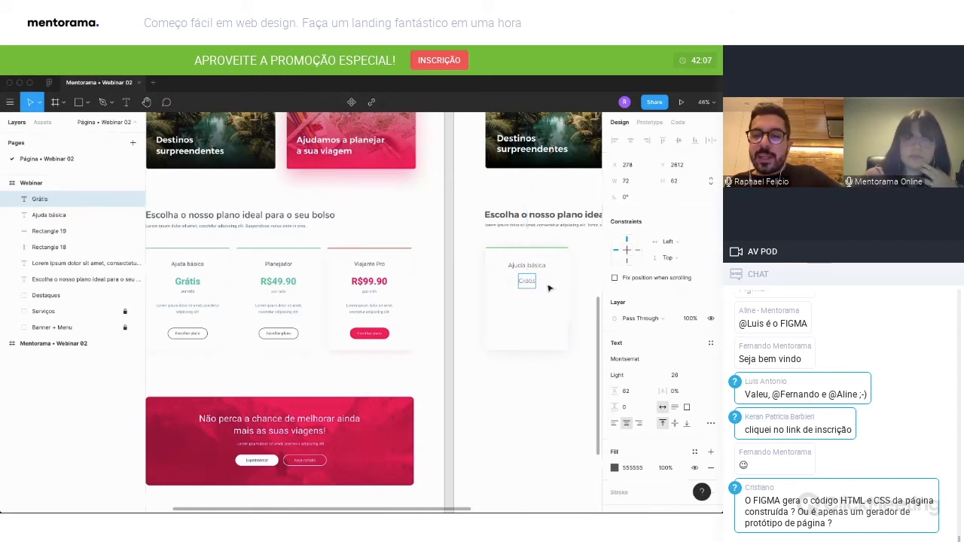
Set the font weight of the "Grátis" price text to Bold.
{"action": "key", "text": "ctrl+a"}
{"action": "left_click", "coordinate": [620, 375]}
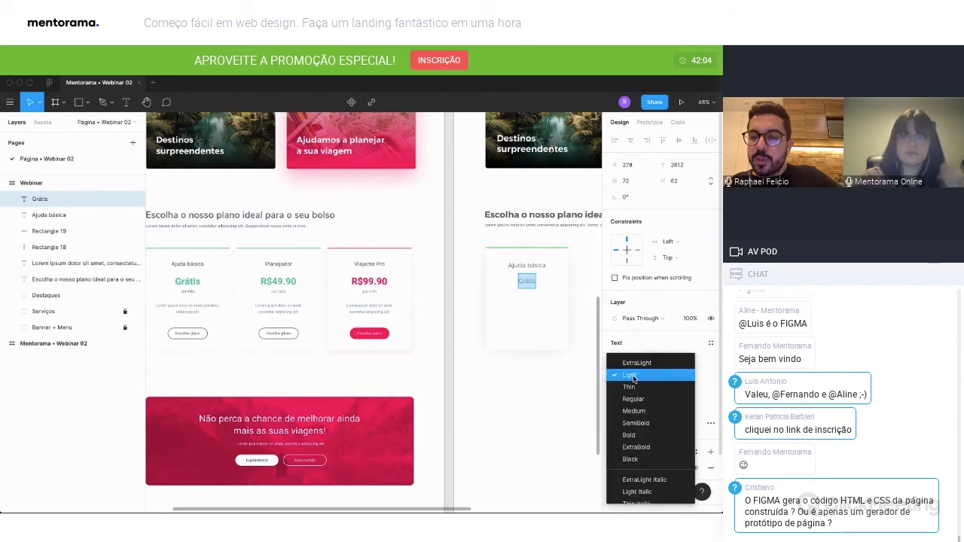
{"action": "left_click", "coordinate": [638, 448]}
{"action": "left_click", "coordinate": [635, 374]}
{"action": "left_click", "coordinate": [633, 362]}
Color the "Grátis" text by sampling the green of the card's top bar (18D931).
{"action": "left_click", "coordinate": [615, 467]}
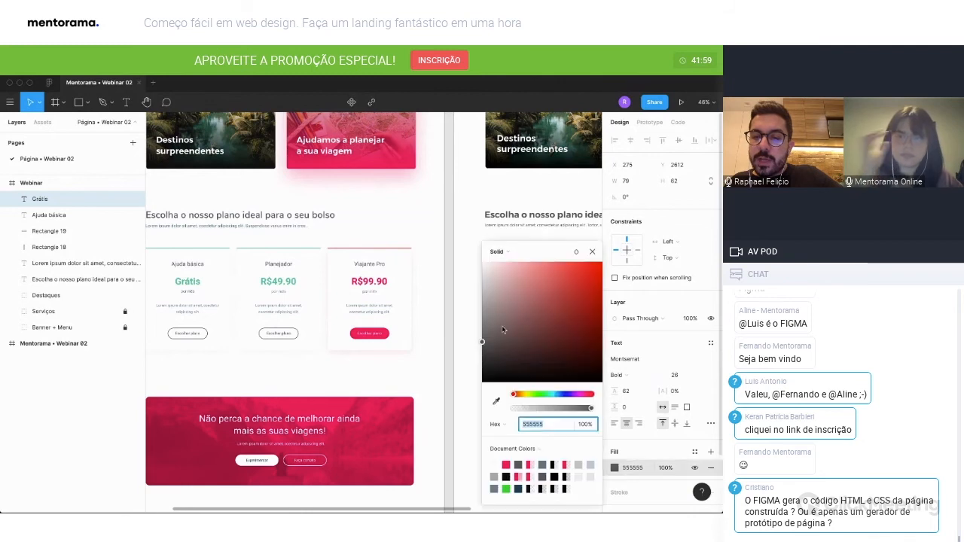
{"action": "scroll", "coordinate": [446, 330], "scroll_direction": "right", "scroll_amount": 3}
{"action": "left_click", "coordinate": [495, 400]}
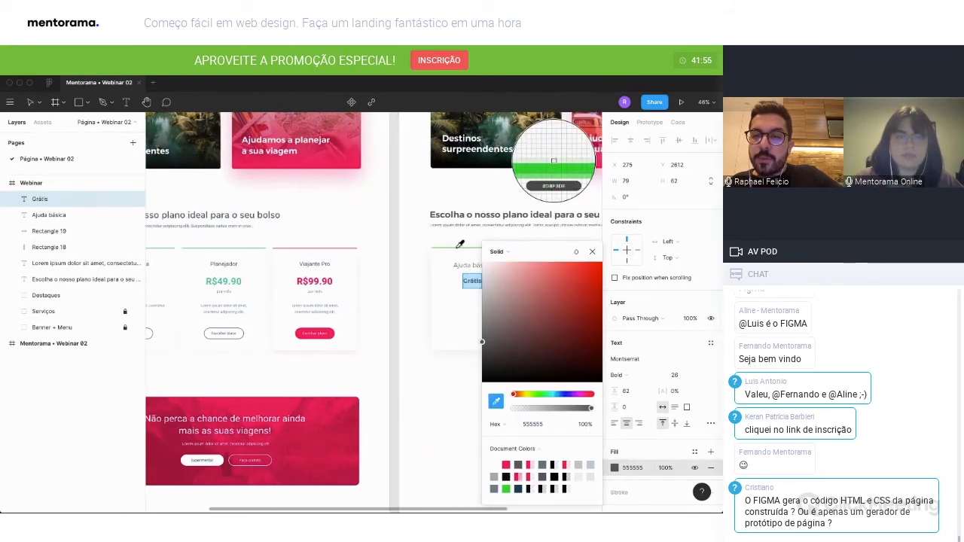
{"action": "left_click", "coordinate": [553, 160]}
{"action": "left_click", "coordinate": [592, 251]}
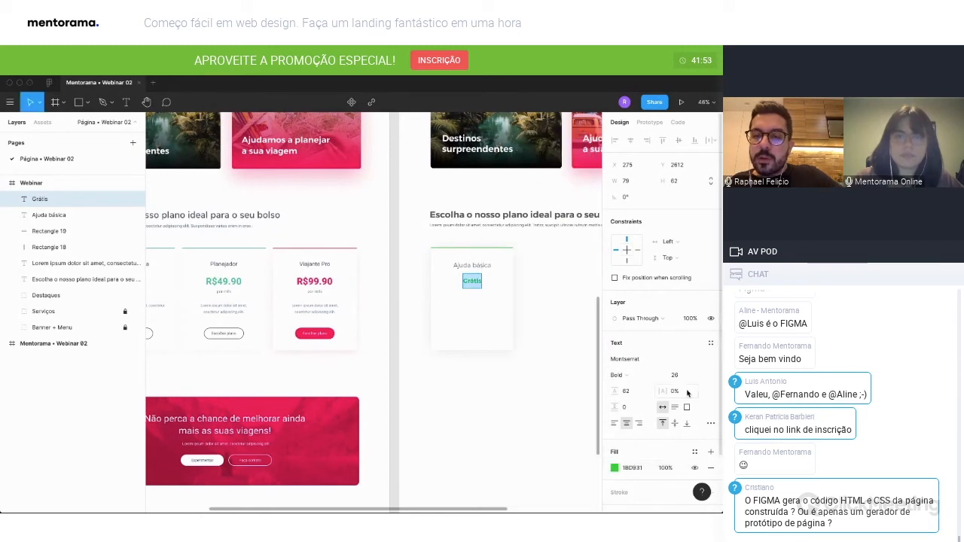
Increase the font size of the "Grátis" price text to 46.
{"action": "type", "text": "36"}
{"action": "key", "text": "Return"}
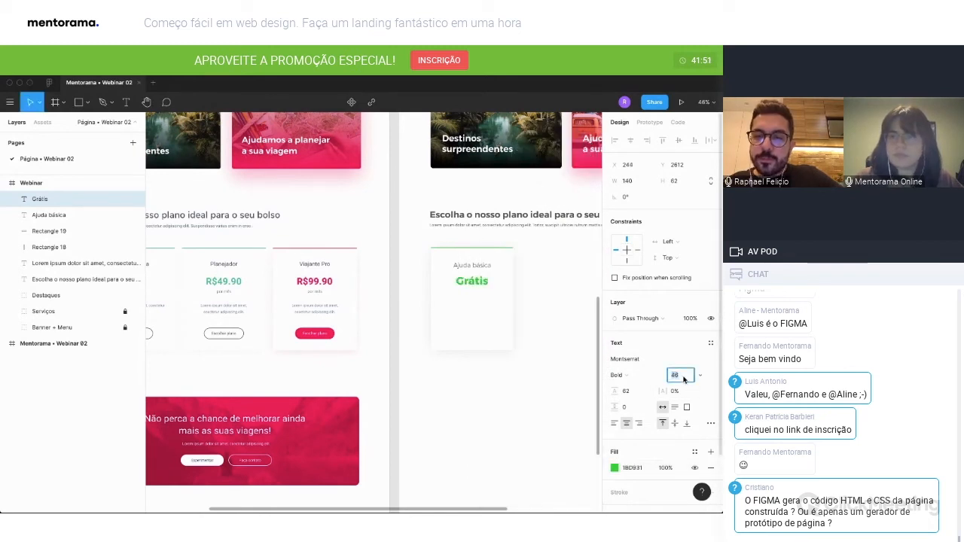
{"action": "key", "text": "Return"}
{"action": "key", "text": "Return"}
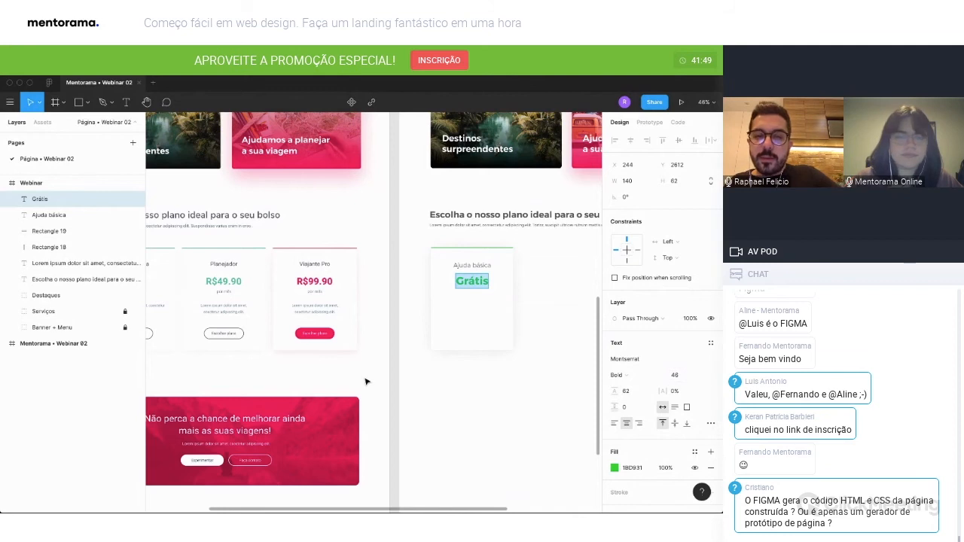
Nudge the "Grátis" price slightly down and place a copy of the card title below it with the text "por mês".
{"action": "scroll", "coordinate": [367, 381], "scroll_direction": "left", "scroll_amount": 2}
{"action": "left_click", "coordinate": [367, 382]}
{"action": "left_click", "coordinate": [574, 288]}
{"action": "left_click_drag", "start_coordinate": [574, 288], "coordinate": [580, 295]}
{"action": "key", "text": "Escape"}
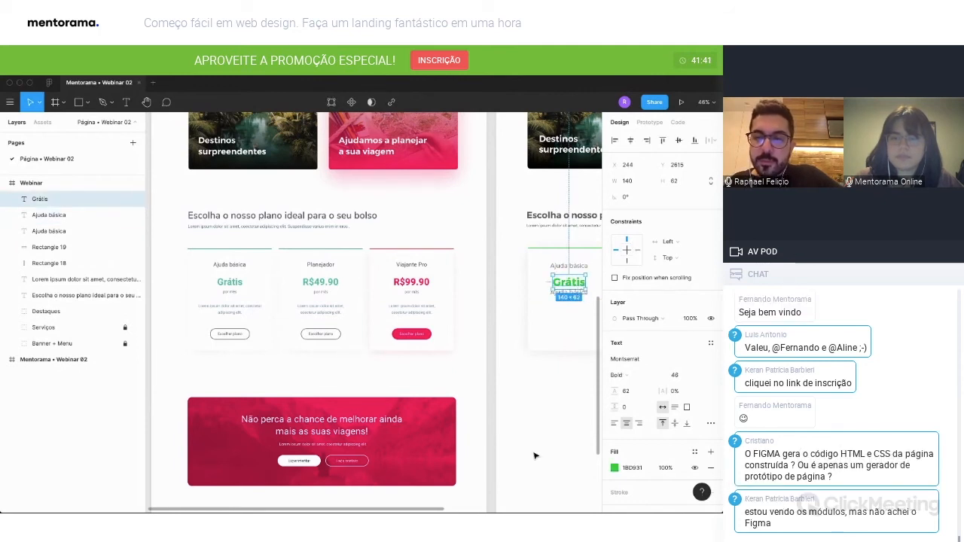
{"action": "double_click", "coordinate": [567, 294]}
{"action": "type", "text": "por mês"}
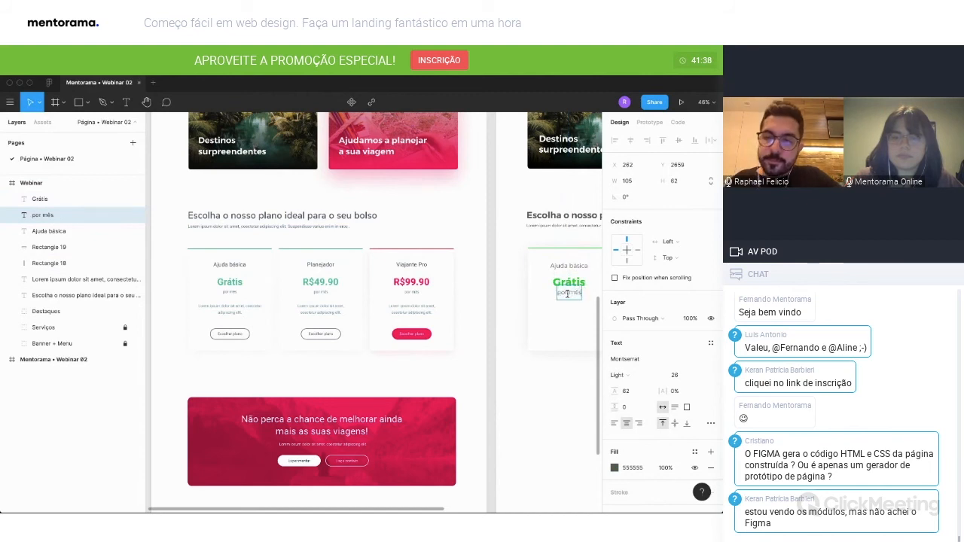
Reduce the font size of the "por mês" text and position it just below the "Grátis" price.
{"action": "key", "text": "Escape"}
{"action": "left_click", "coordinate": [675, 375]}
{"action": "type", "text": "10"}
{"action": "key", "text": "Return"}
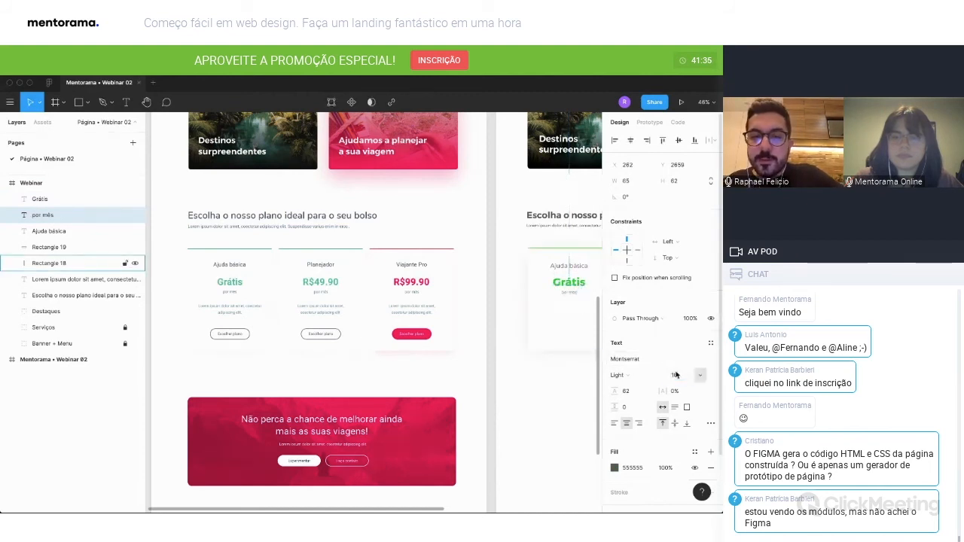
{"action": "left_click_drag", "start_coordinate": [562, 302], "coordinate": [574, 295]}
Copy the section's description text into the pricing card, bring it above the card's background, and narrow its box to 278 wide.
{"action": "left_click_drag", "start_coordinate": [553, 227], "coordinate": [563, 317], "text": "alt"}
{"action": "scroll", "coordinate": [377, 308], "scroll_direction": "right", "scroll_amount": 3}
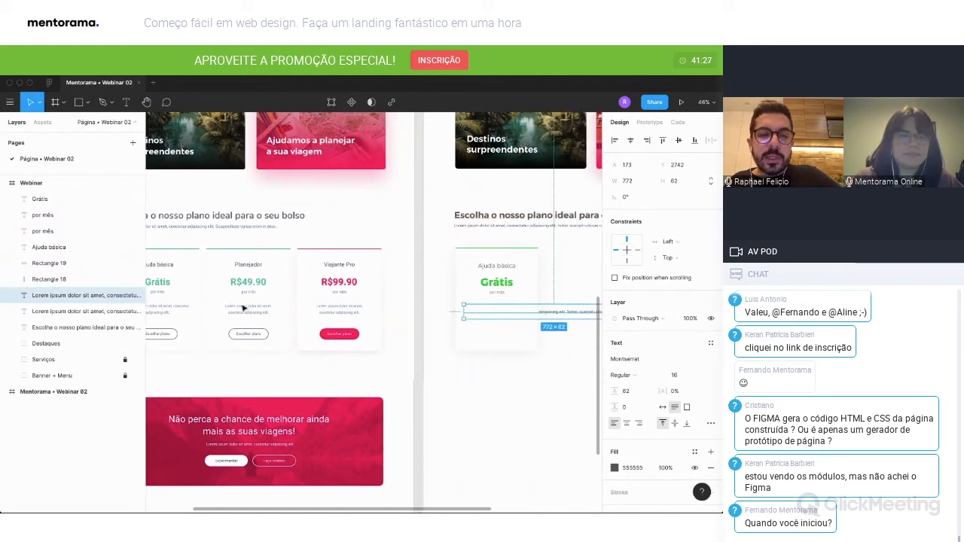
{"action": "left_click_drag", "start_coordinate": [62, 296], "coordinate": [61, 241]}
{"action": "scroll", "coordinate": [547, 317], "scroll_direction": "right", "scroll_amount": 4}
{"action": "left_click_drag", "start_coordinate": [550, 315], "coordinate": [435, 316]}
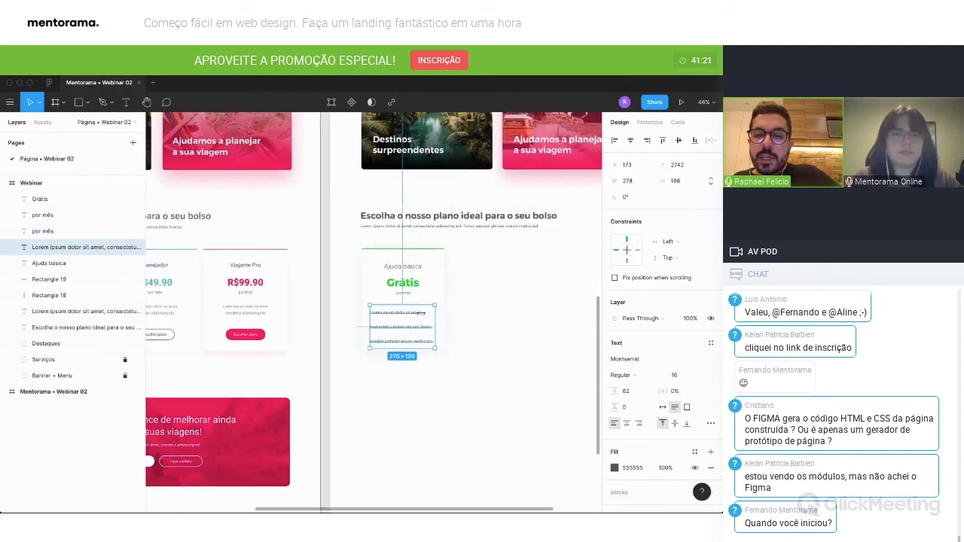
Center-align the card's description text and set its line height to 22.
{"action": "left_click", "coordinate": [626, 424]}
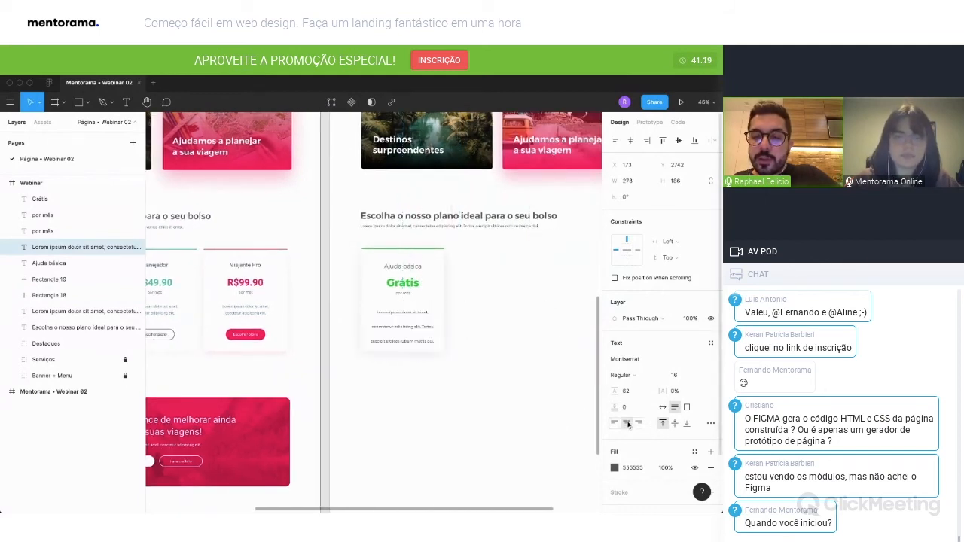
{"action": "left_click", "coordinate": [631, 391]}
{"action": "type", "text": "20"}
{"action": "key", "text": "Return"}
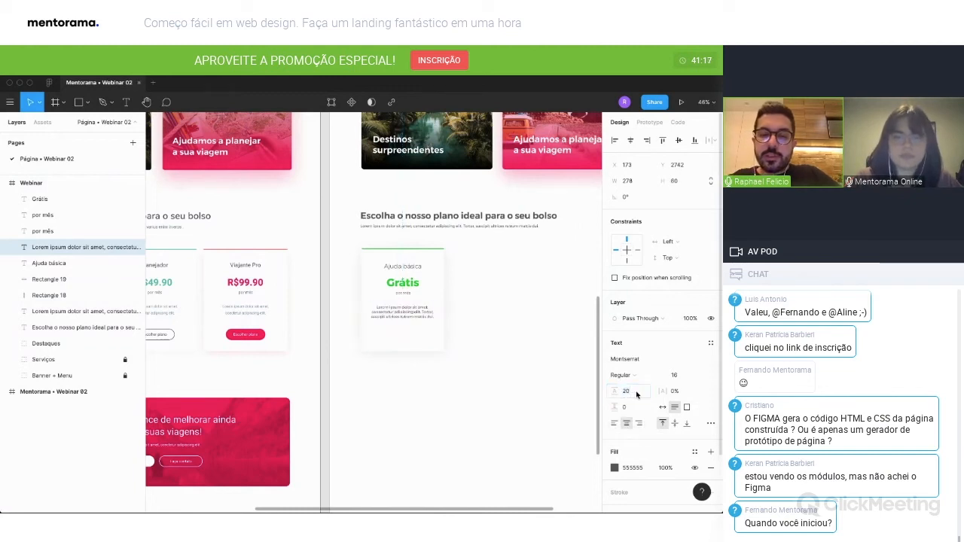
{"action": "key", "text": "Up"}
{"action": "key", "text": "Up"}
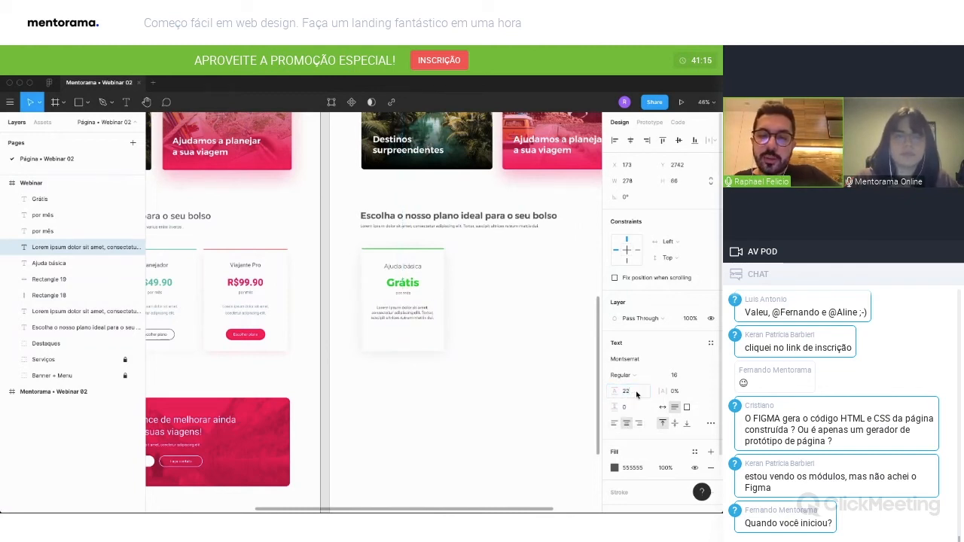
Align the description text horizontally with the center of the pricing card.
{"action": "left_click", "coordinate": [427, 331], "text": "shift"}
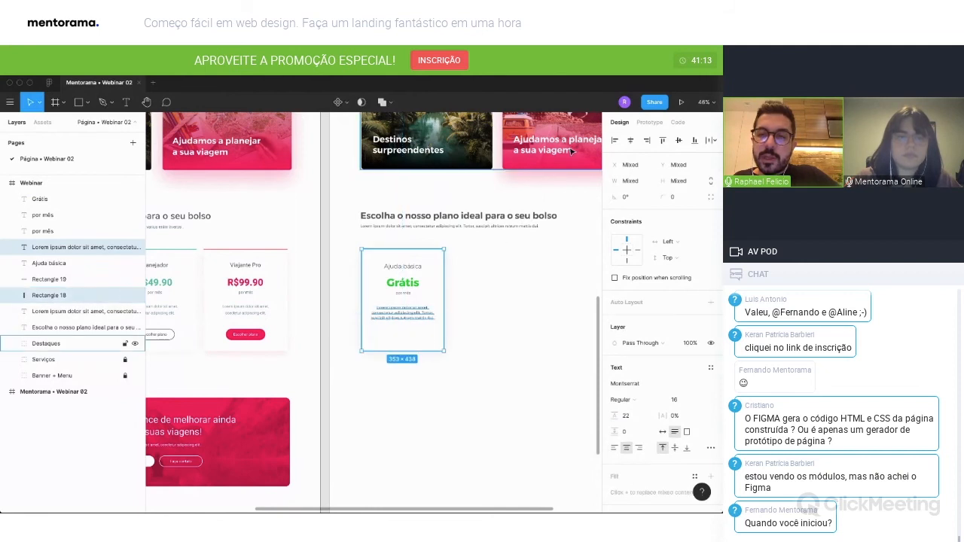
{"action": "left_click", "coordinate": [547, 327]}
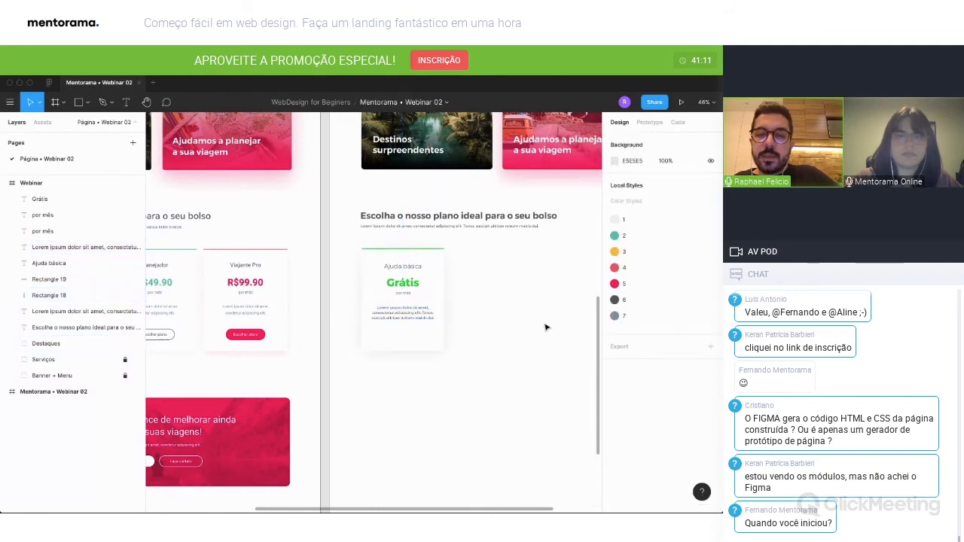
{"action": "scroll", "coordinate": [520, 379], "scroll_direction": "left", "scroll_amount": 3}
{"action": "left_click_drag", "start_coordinate": [520, 379], "coordinate": [467, 241]}
{"action": "left_click", "coordinate": [630, 140]}
{"action": "left_click", "coordinate": [572, 310]}
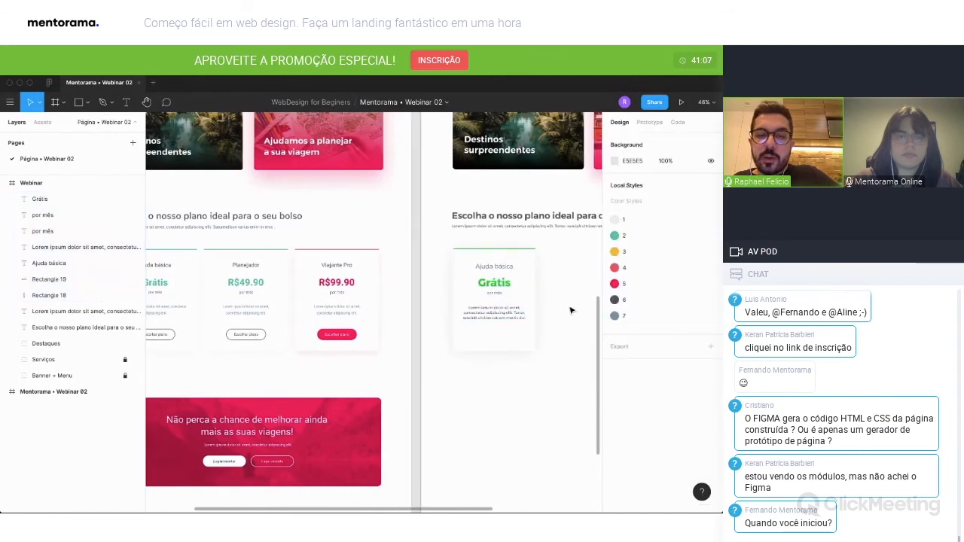
Shorten the card's description by deleting everything after its first sentence, ending at "adipiscing elit".
{"action": "scroll", "coordinate": [571, 309], "scroll_direction": "left", "scroll_amount": 2}
{"action": "key", "text": "t"}
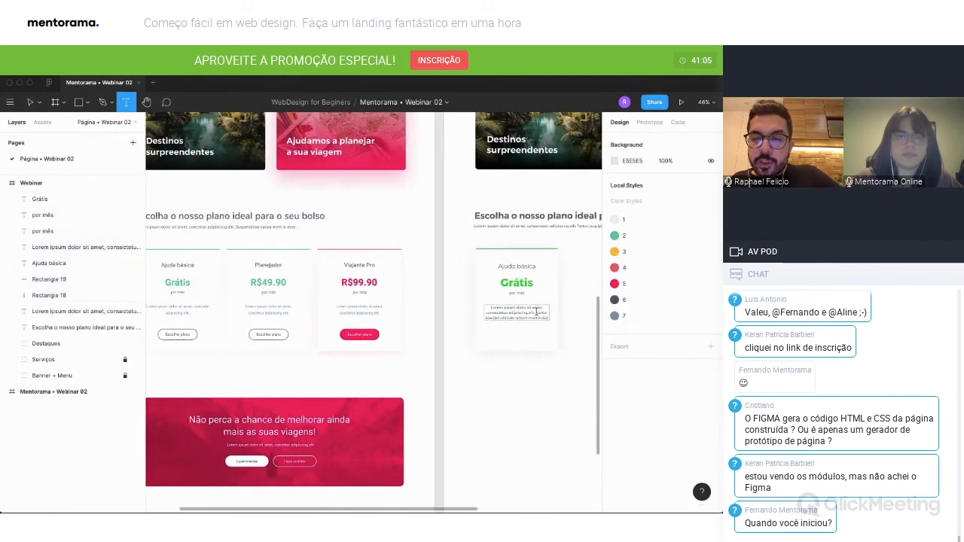
{"action": "left_click_drag", "start_coordinate": [529, 312], "coordinate": [561, 319]}
{"action": "key", "text": "BackSpace"}
Set the color of the whole card description text to ABABAB.
{"action": "key", "text": "super+a"}
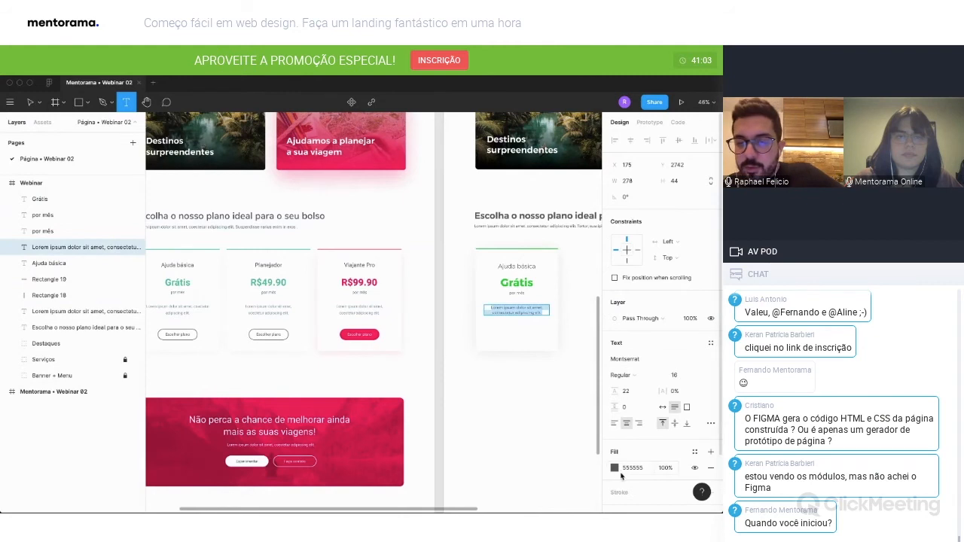
{"action": "left_click", "coordinate": [614, 468]}
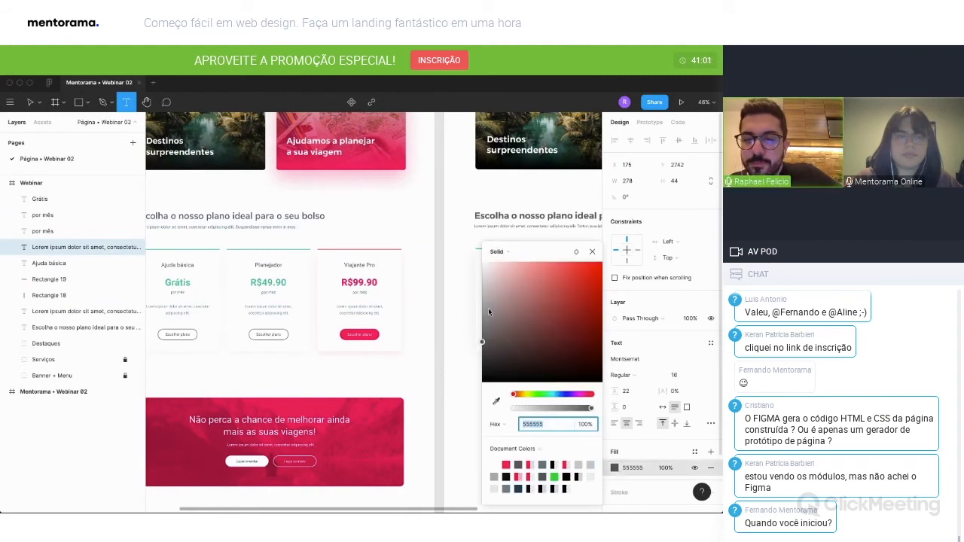
{"action": "type", "text": "ababab"}
{"action": "key", "text": "Return"}
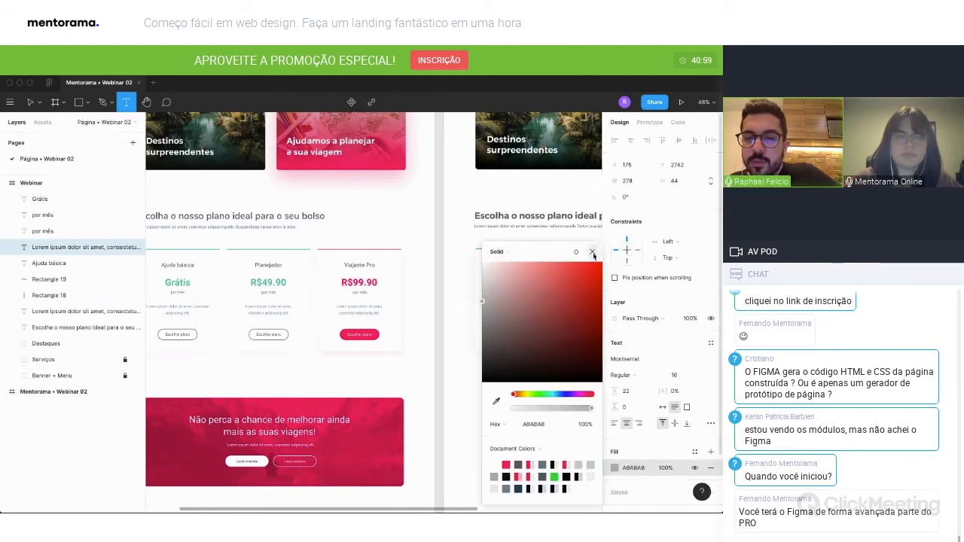
{"action": "left_click", "coordinate": [592, 256]}
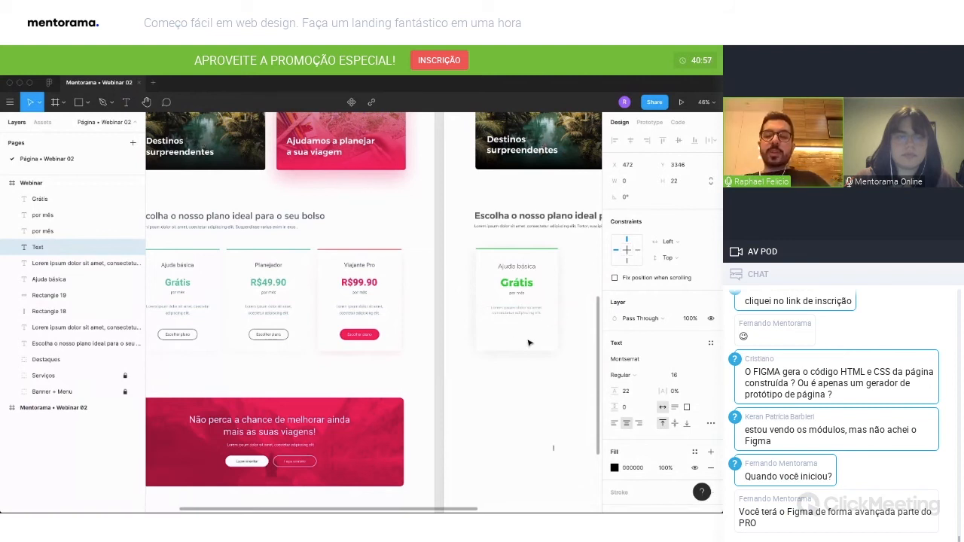
Draw a button rectangle below the description in the pricing card and size it 250 wide by 60 high.
{"action": "scroll", "coordinate": [528, 342], "scroll_direction": "left", "scroll_amount": 2}
{"action": "scroll", "coordinate": [528, 343], "scroll_direction": "down", "scroll_amount": 1}
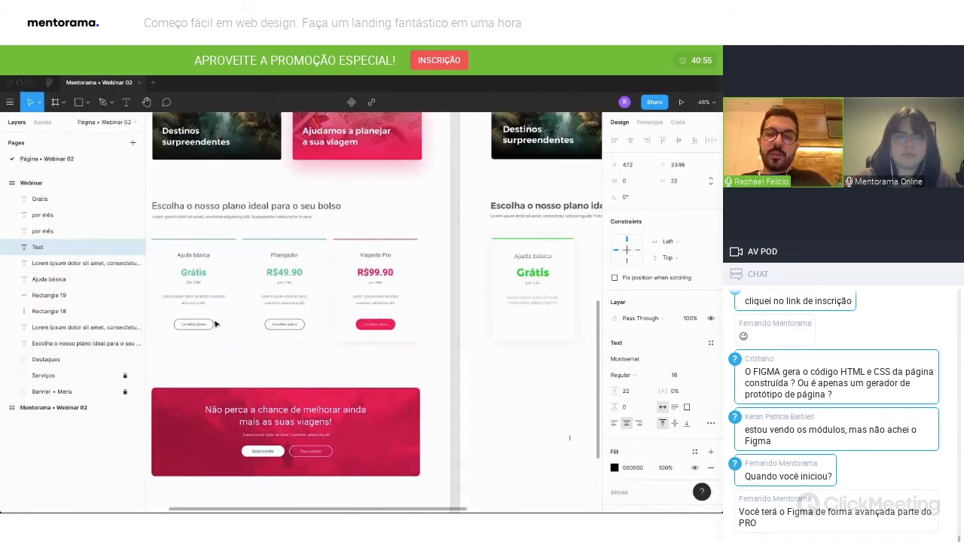
{"action": "scroll", "coordinate": [216, 324], "scroll_direction": "left", "scroll_amount": 1}
{"action": "scroll", "coordinate": [535, 359], "scroll_direction": "right", "scroll_amount": 5}
{"action": "left_click", "coordinate": [536, 359]}
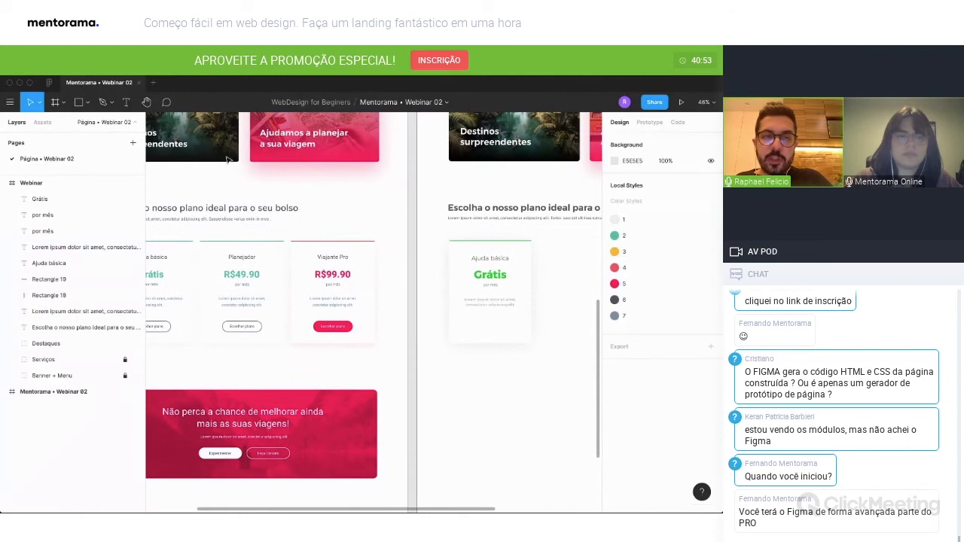
{"action": "key", "text": "r"}
{"action": "left_click_drag", "start_coordinate": [461, 317], "coordinate": [521, 332]}
{"action": "left_click", "coordinate": [674, 183]}
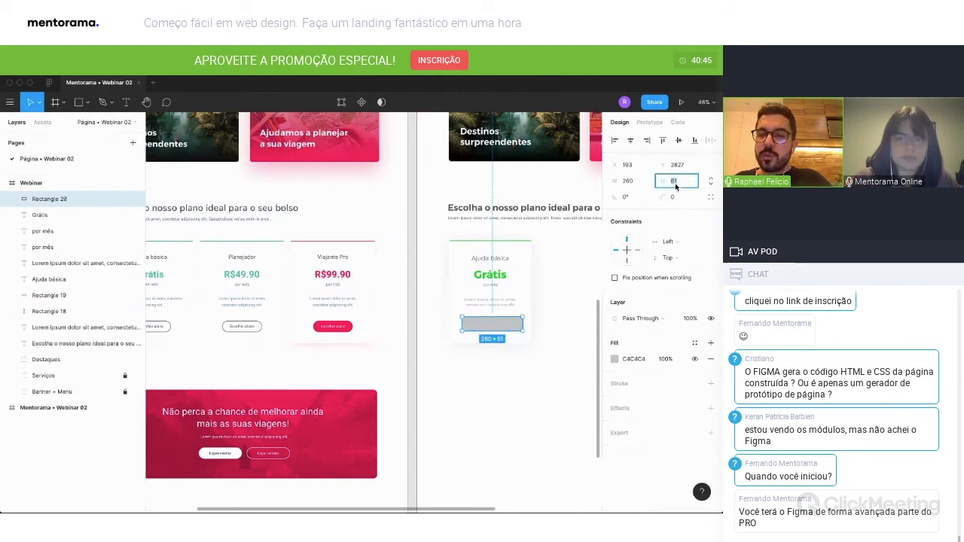
{"action": "type", "text": "60"}
{"action": "key", "text": "Return"}
{"action": "left_click", "coordinate": [632, 184]}
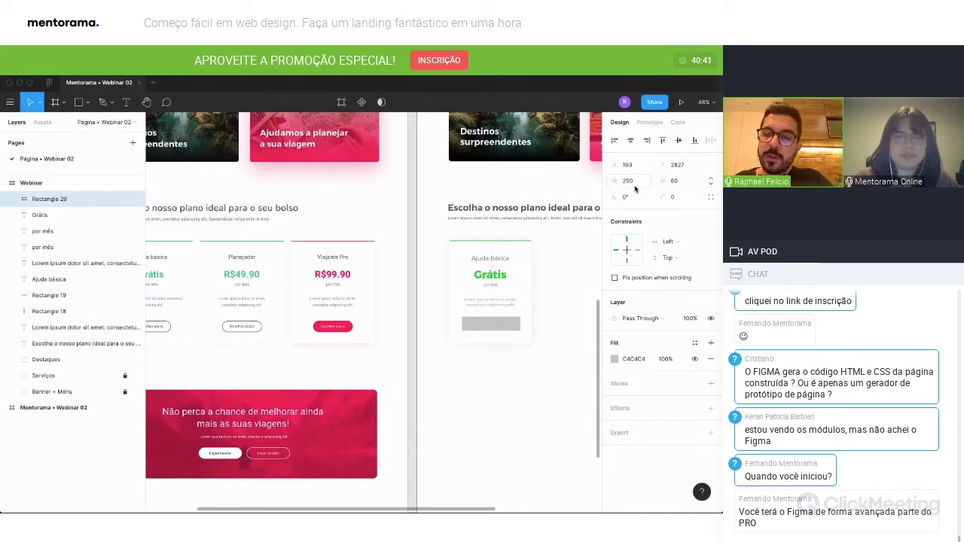
Center the button rectangle horizontally in the pricing card and round its corners with a radius of 60.
{"action": "left_click", "coordinate": [528, 281], "text": "shift"}
{"action": "left_click", "coordinate": [631, 141]}
{"action": "left_click", "coordinate": [503, 357]}
{"action": "left_click", "coordinate": [495, 327]}
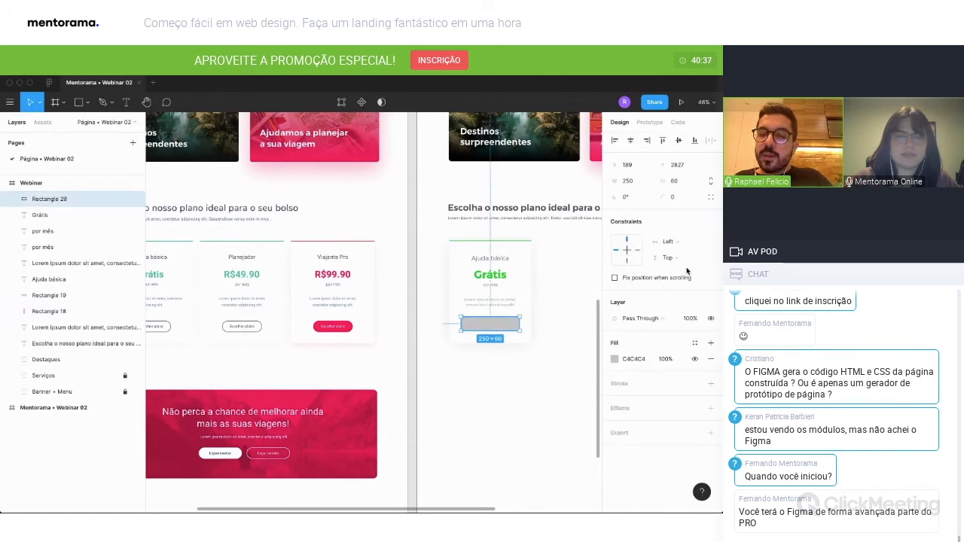
{"action": "left_click", "coordinate": [691, 198]}
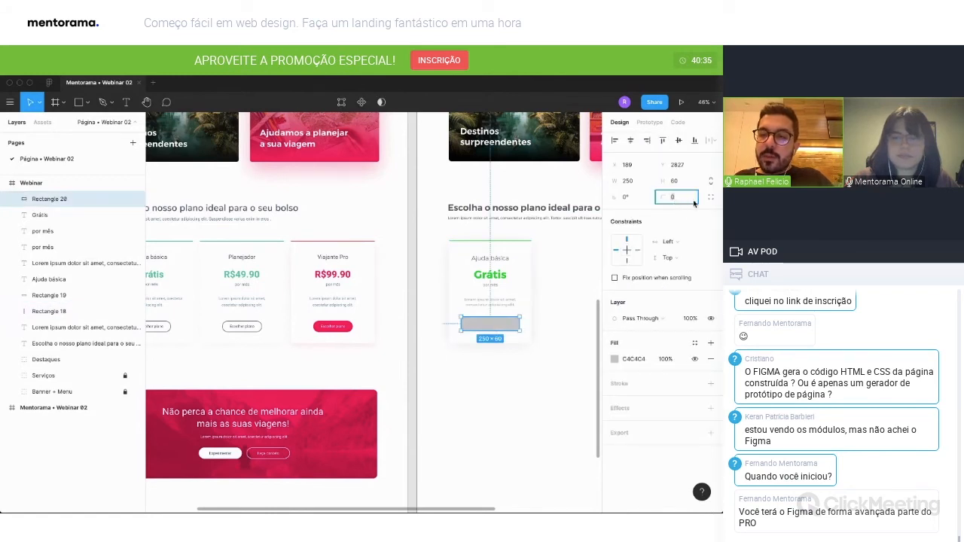
{"action": "type", "text": "30"}
{"action": "key", "text": "Return"}
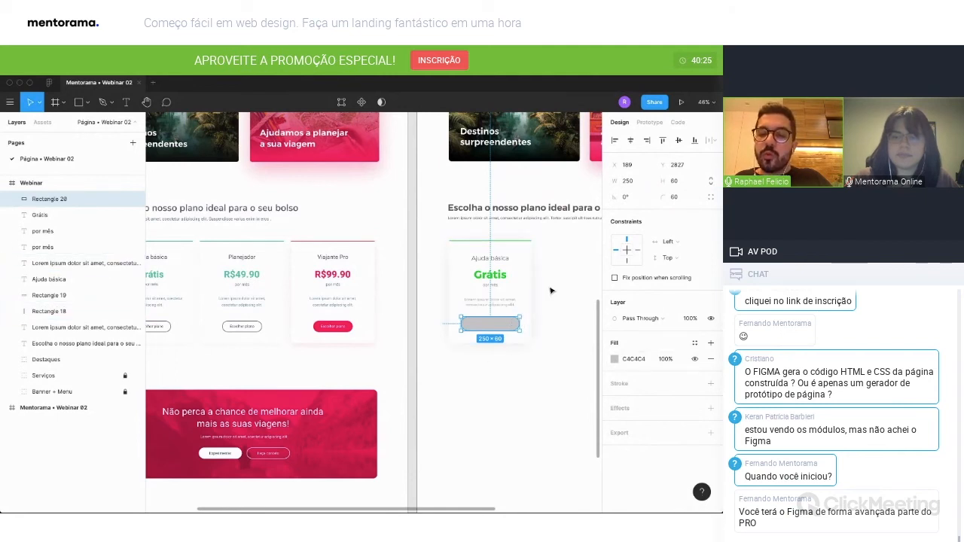
Remove the button rectangle's fill and give it an inside stroke colored 555555.
{"action": "left_click", "coordinate": [712, 362]}
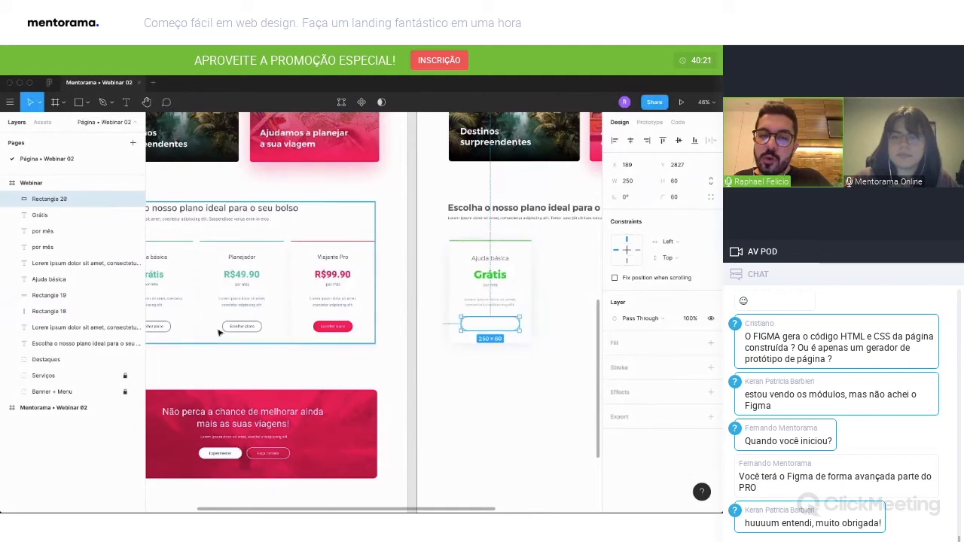
{"action": "left_click", "coordinate": [710, 366]}
{"action": "left_click", "coordinate": [615, 384]}
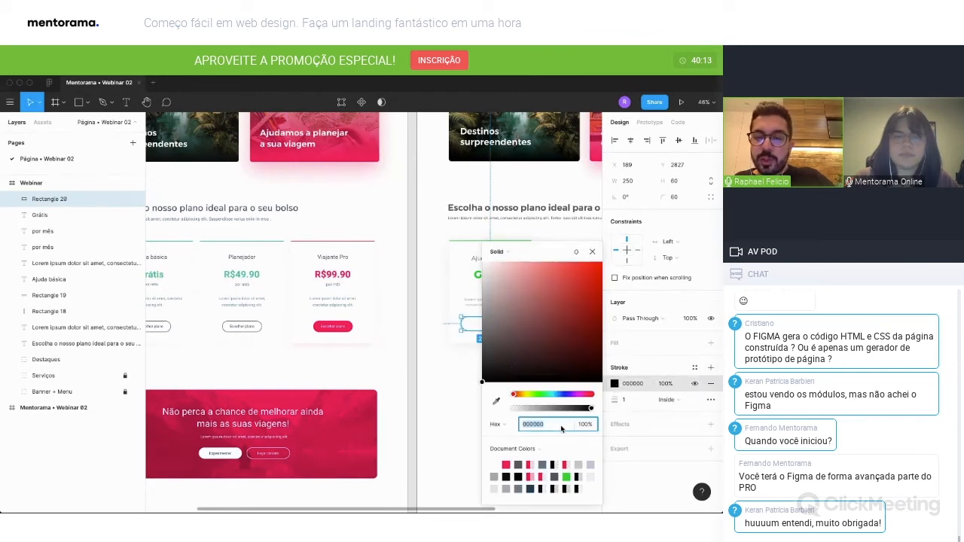
{"action": "left_click", "coordinate": [633, 403]}
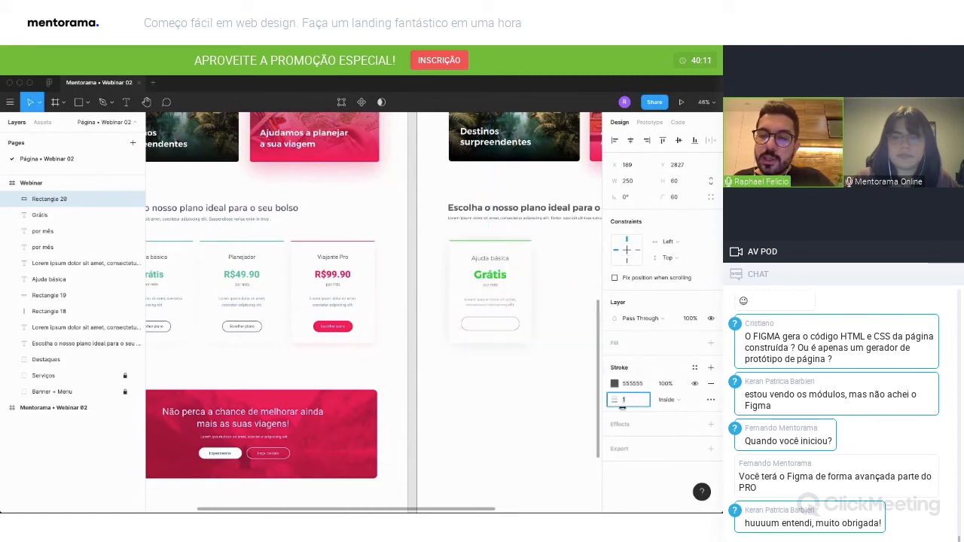
{"action": "left_click", "coordinate": [548, 419]}
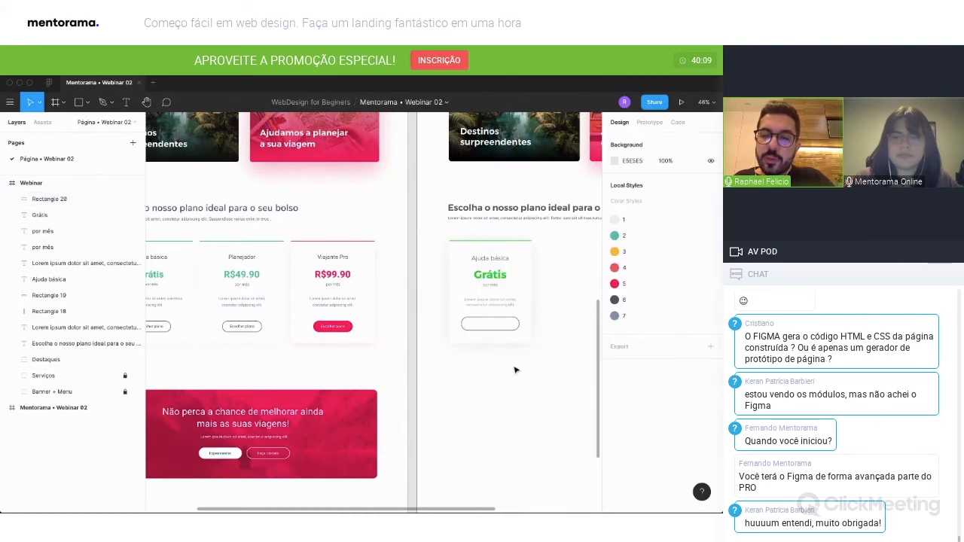
Copy the "Faça contato" text from the banner's outlined button and paste it beside the pricing card's button.
{"action": "scroll", "coordinate": [490, 344], "scroll_direction": "up", "scroll_amount": 3}
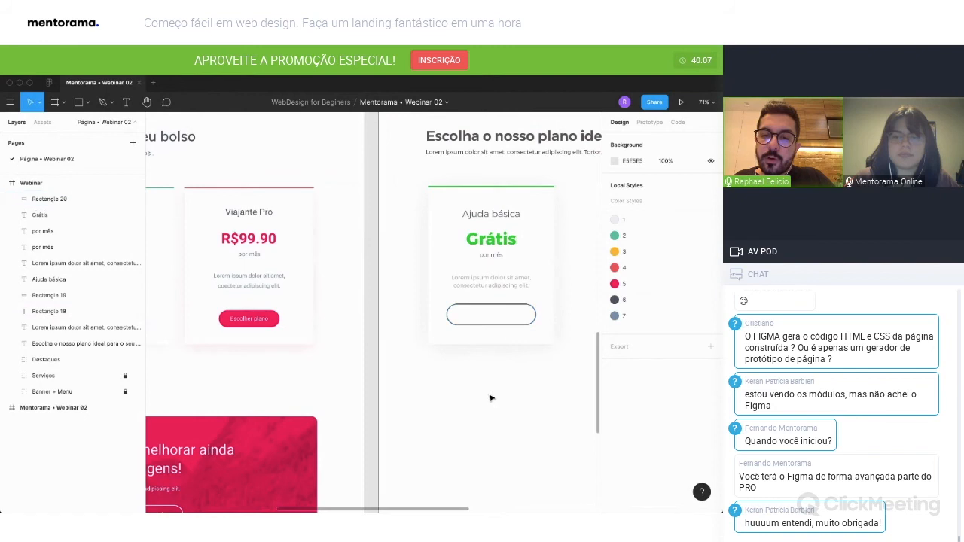
{"action": "scroll", "coordinate": [489, 402], "scroll_direction": "down", "scroll_amount": 1}
{"action": "scroll", "coordinate": [499, 403], "scroll_direction": "down", "scroll_amount": 3}
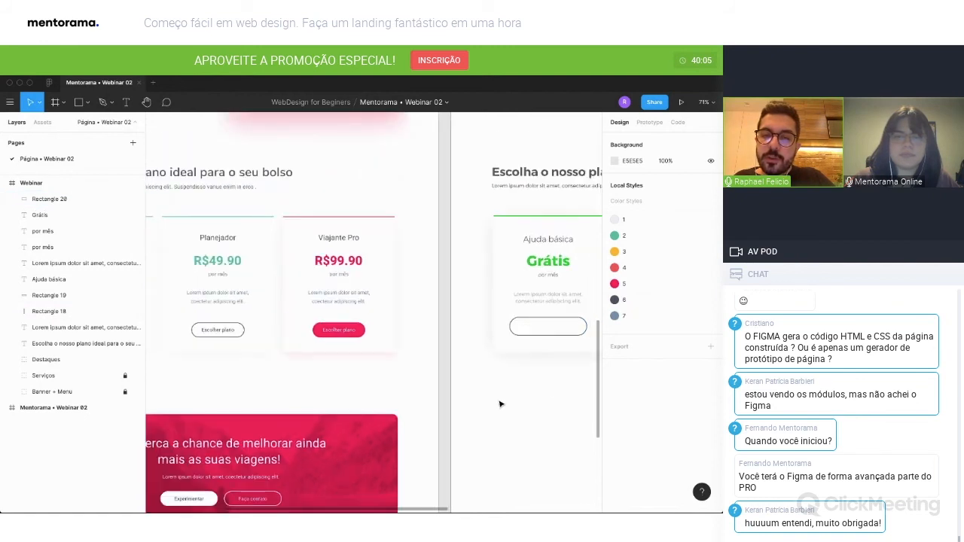
{"action": "scroll", "coordinate": [452, 374], "scroll_direction": "up", "scroll_amount": 4}
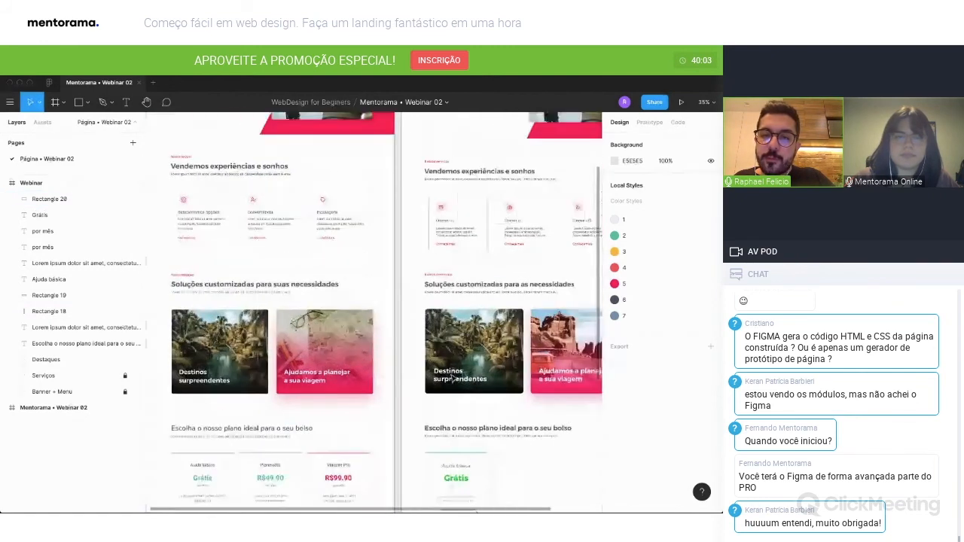
{"action": "scroll", "coordinate": [452, 381], "scroll_direction": "up", "scroll_amount": 3}
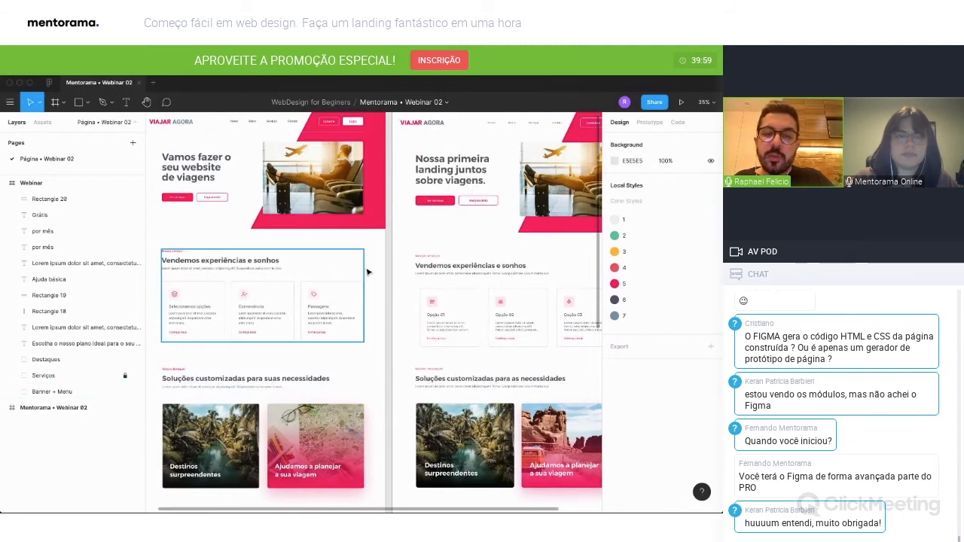
{"action": "left_click", "coordinate": [479, 202]}
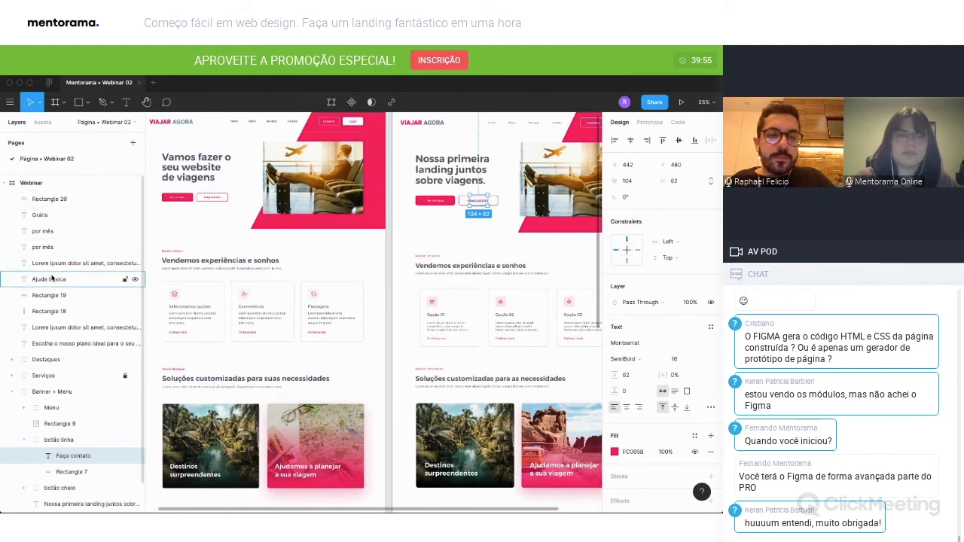
{"action": "left_click", "coordinate": [11, 392]}
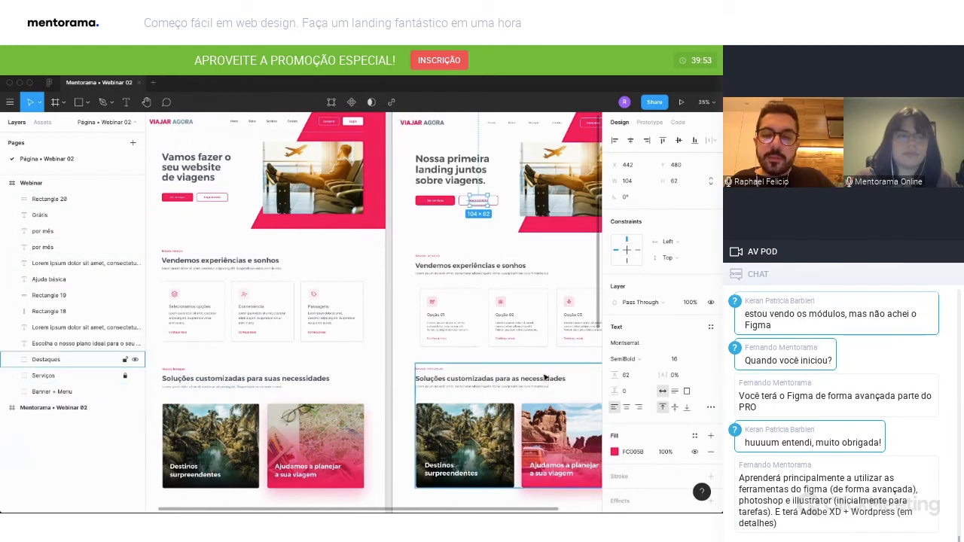
{"action": "scroll", "coordinate": [546, 377], "scroll_direction": "down", "scroll_amount": 1}
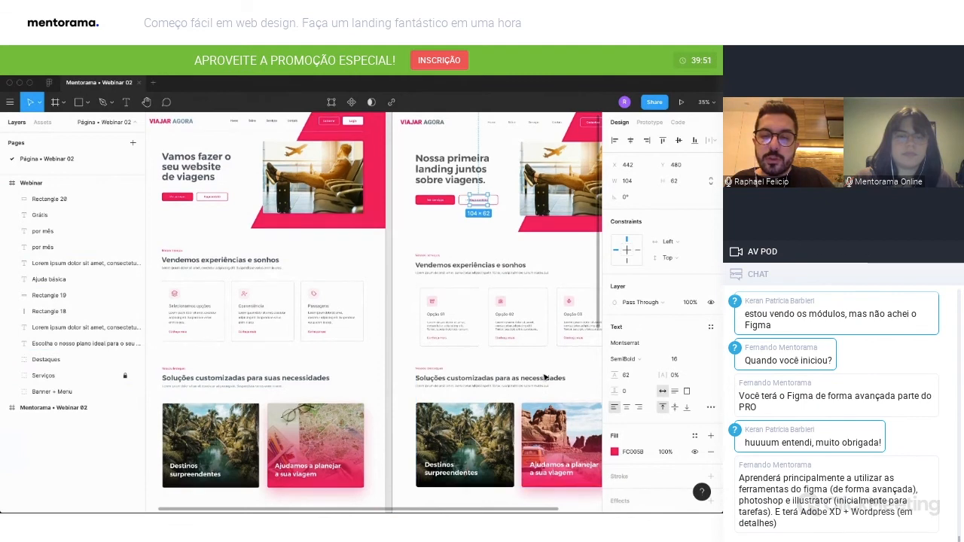
{"action": "scroll", "coordinate": [546, 377], "scroll_direction": "down", "scroll_amount": 3}
{"action": "key", "text": "ctrl+v"}
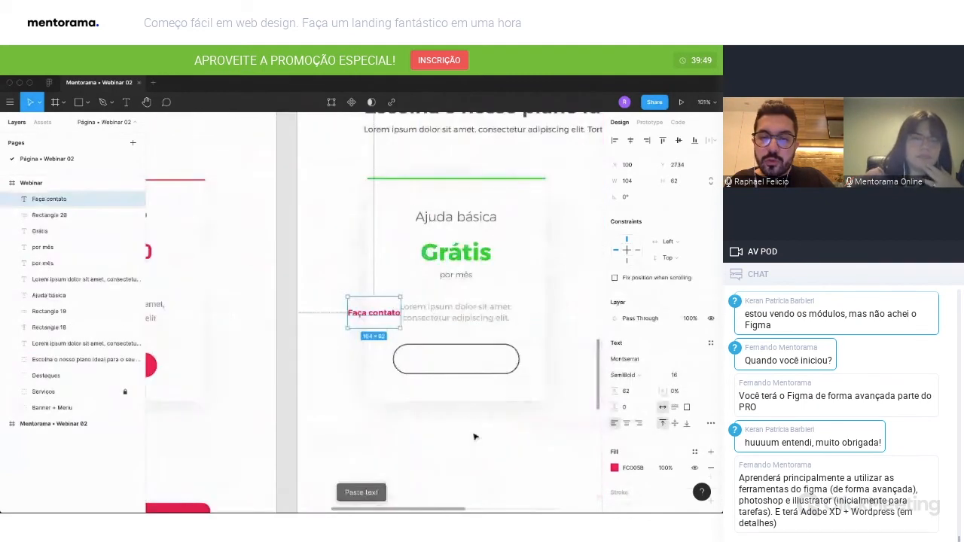
Place the pasted "Faça contato" text inside the pricing card's outlined button and change it to "Escolher plano".
{"action": "left_click_drag", "start_coordinate": [390, 316], "coordinate": [472, 363]}
{"action": "double_click", "coordinate": [469, 361]}
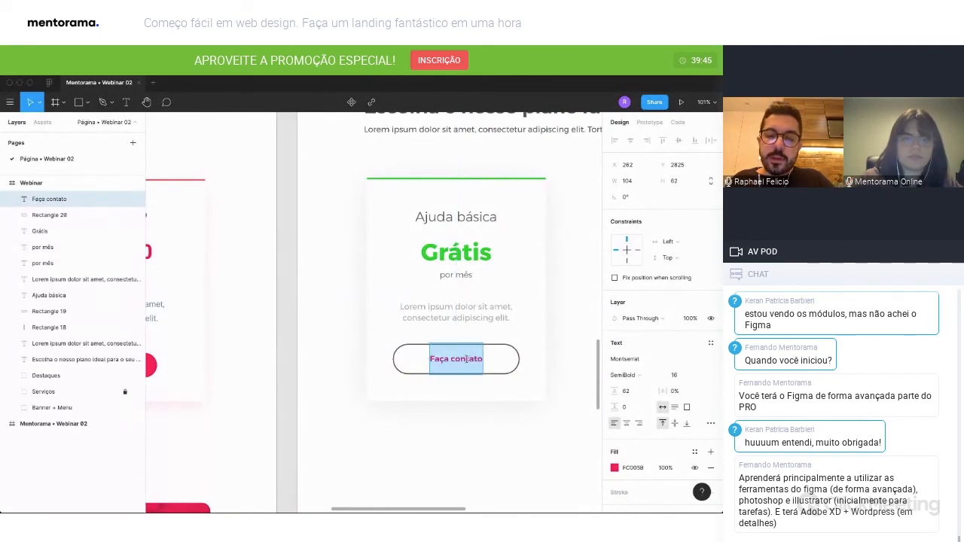
{"action": "scroll", "coordinate": [465, 359], "scroll_direction": "left", "scroll_amount": 5}
{"action": "scroll", "coordinate": [461, 362], "scroll_direction": "right", "scroll_amount": 5}
{"action": "type", "text": "Escolher plano"}
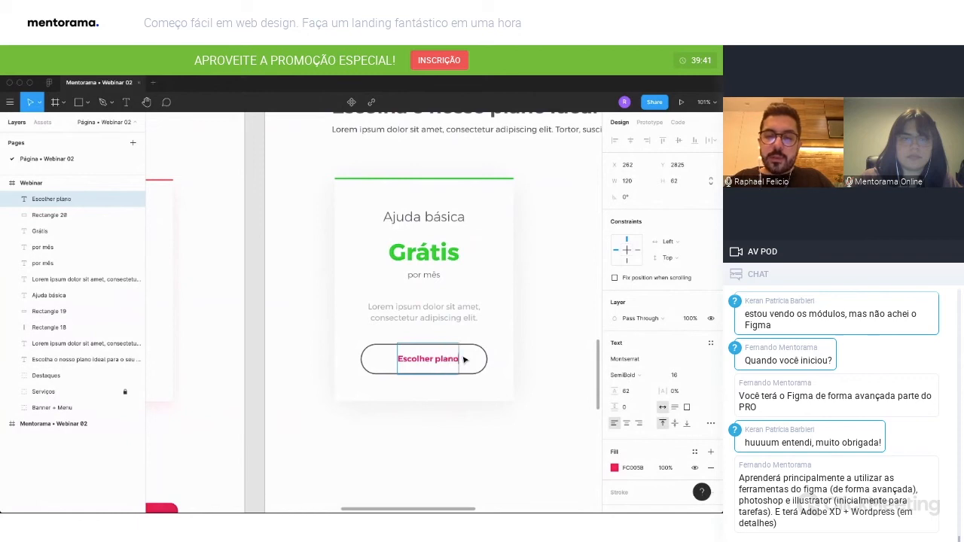
Center-align the "Escolher plano" text and center it horizontally with the button and the pricing card.
{"action": "key", "text": "super+a"}
{"action": "left_click", "coordinate": [626, 424]}
{"action": "left_click", "coordinate": [447, 422]}
{"action": "left_click", "coordinate": [447, 422]}
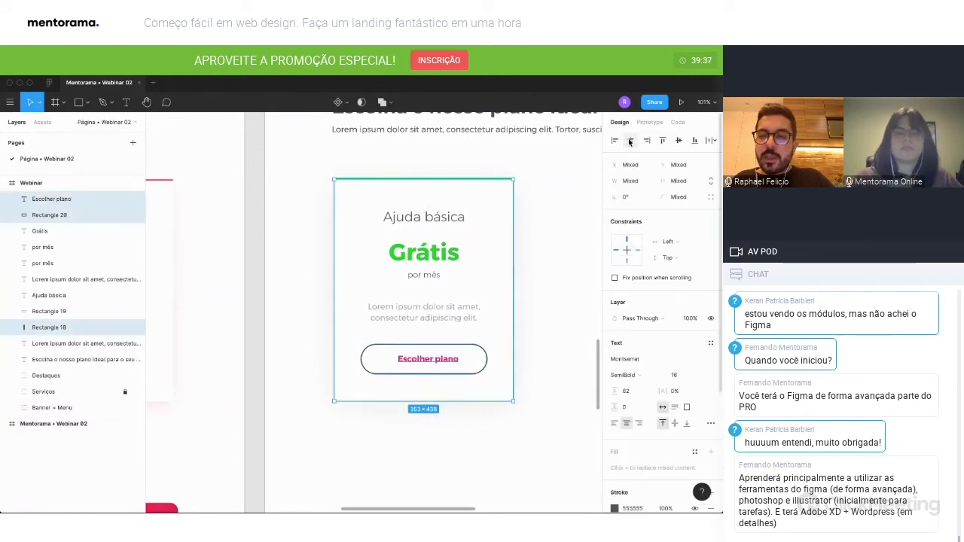
{"action": "left_click", "coordinate": [423, 360]}
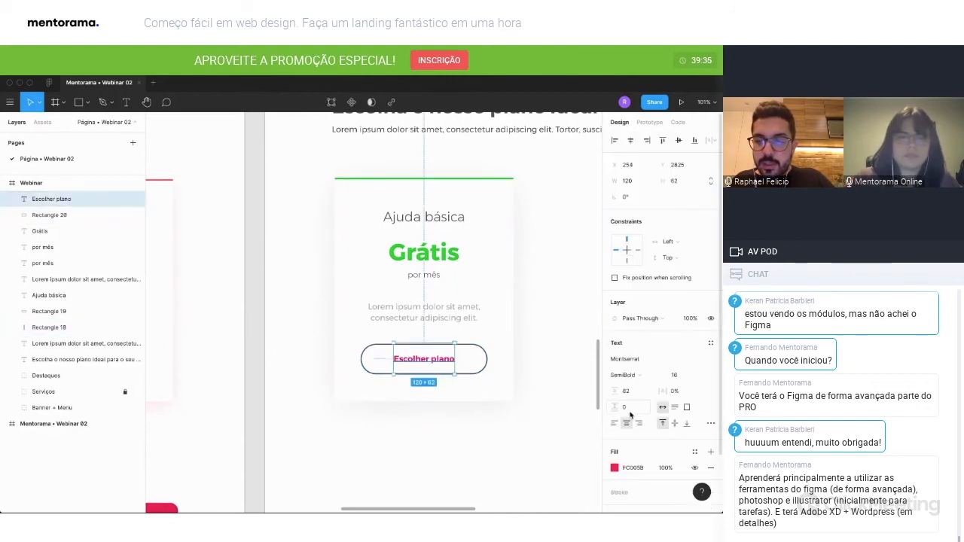
Set the "Escolher plano" text color to 555555.
{"action": "left_click", "coordinate": [614, 467]}
{"action": "type", "text": "5"}
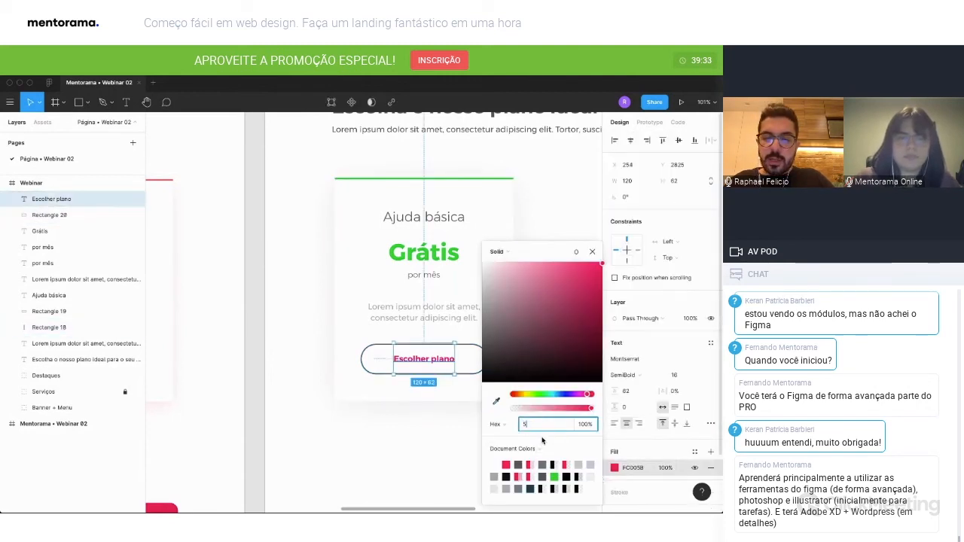
{"action": "type", "text": "55555"}
{"action": "key", "text": "Return"}
{"action": "key", "text": "Escape"}
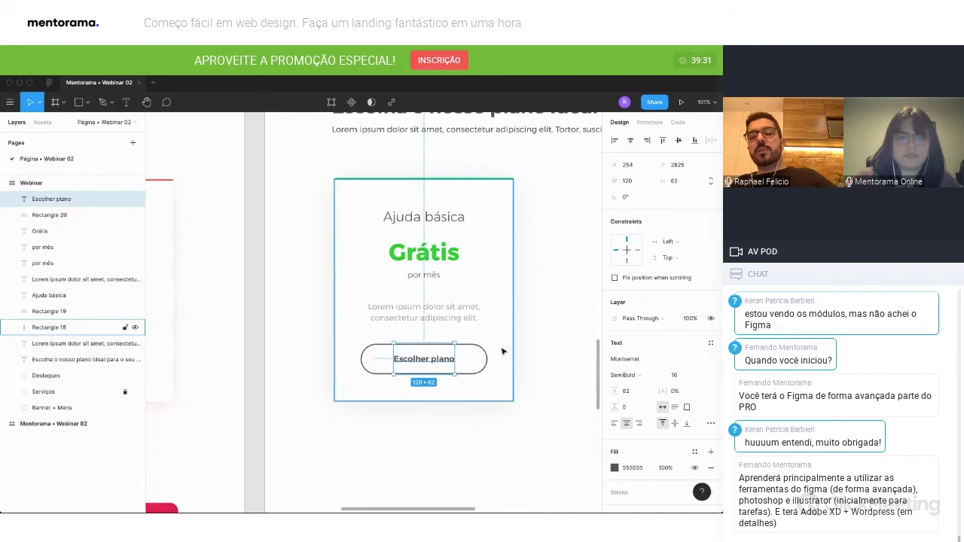
Duplicate the complete "Ajuda básica" pricing card and place the copy to its right, level with the original.
{"action": "scroll", "coordinate": [502, 348], "scroll_direction": "down", "scroll_amount": 3}
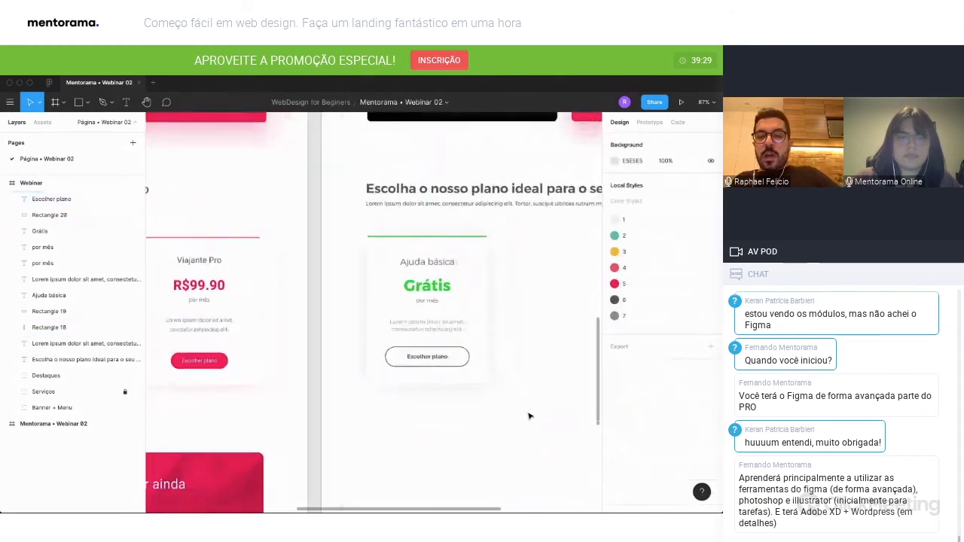
{"action": "left_click_drag", "start_coordinate": [516, 410], "coordinate": [393, 233]}
{"action": "left_click_drag", "start_coordinate": [403, 297], "coordinate": [535, 297]}
{"action": "scroll", "coordinate": [535, 297], "scroll_direction": "down", "scroll_amount": 1}
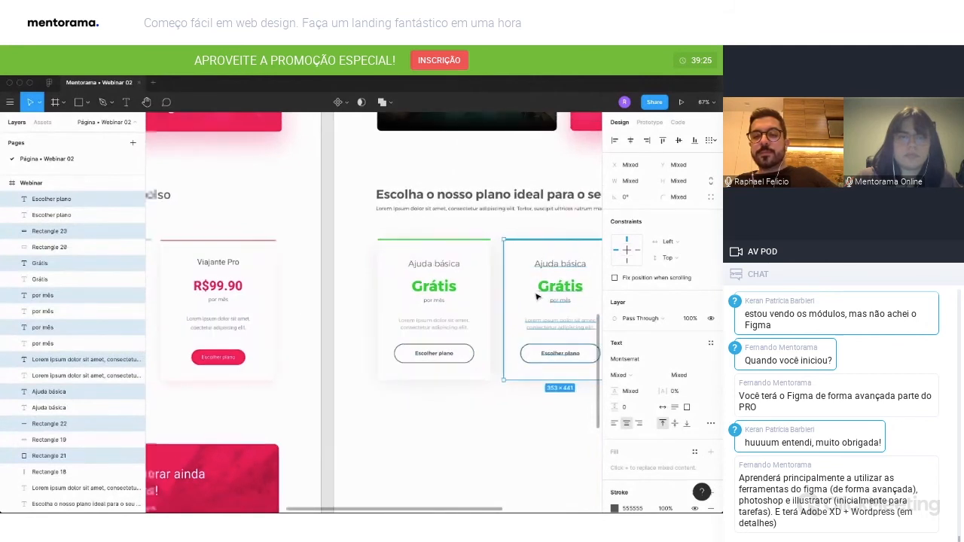
Change the second pricing card's title to "Planejador".
{"action": "scroll", "coordinate": [476, 391], "scroll_direction": "left", "scroll_amount": 2}
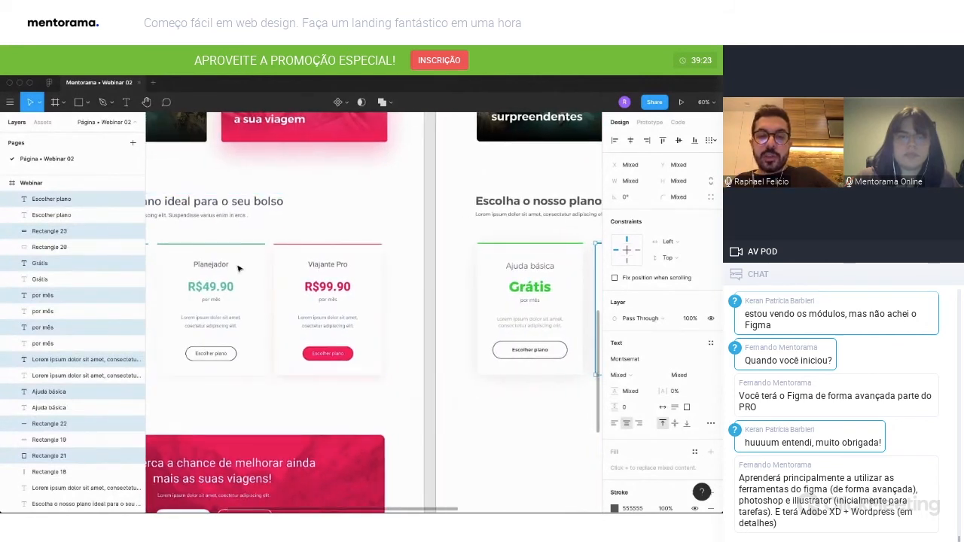
{"action": "scroll", "coordinate": [243, 270], "scroll_direction": "right", "scroll_amount": 2}
{"action": "double_click", "coordinate": [541, 266]}
{"action": "type", "text": "Planejador"}
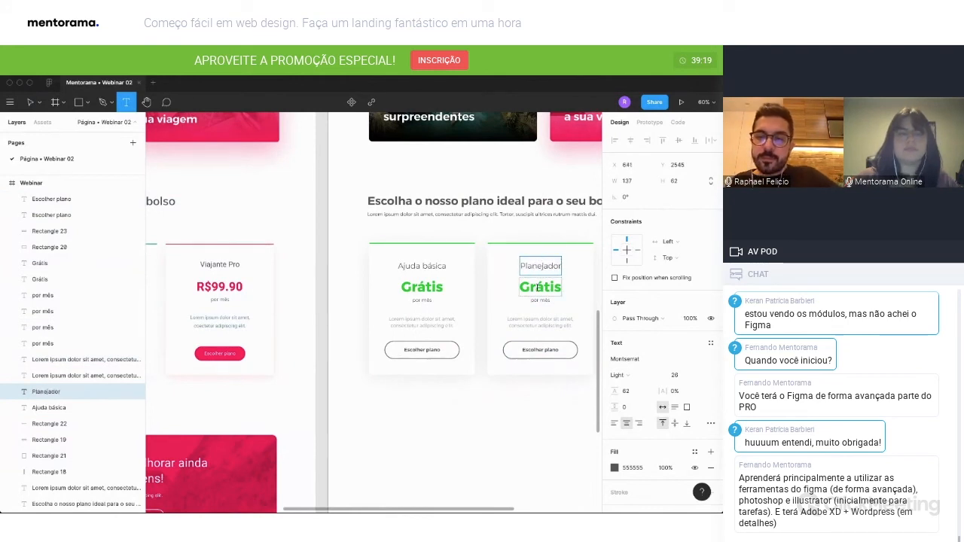
Change the second pricing card's price to "R$49,90".
{"action": "left_click", "coordinate": [537, 287]}
{"action": "double_click", "coordinate": [538, 287]}
{"action": "type", "text": "R$"}
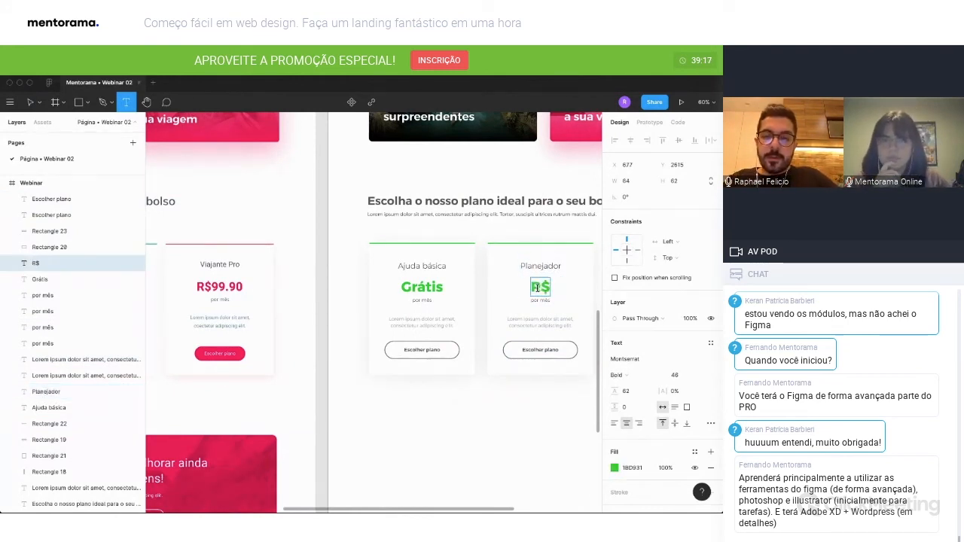
{"action": "type", "text": "49,90"}
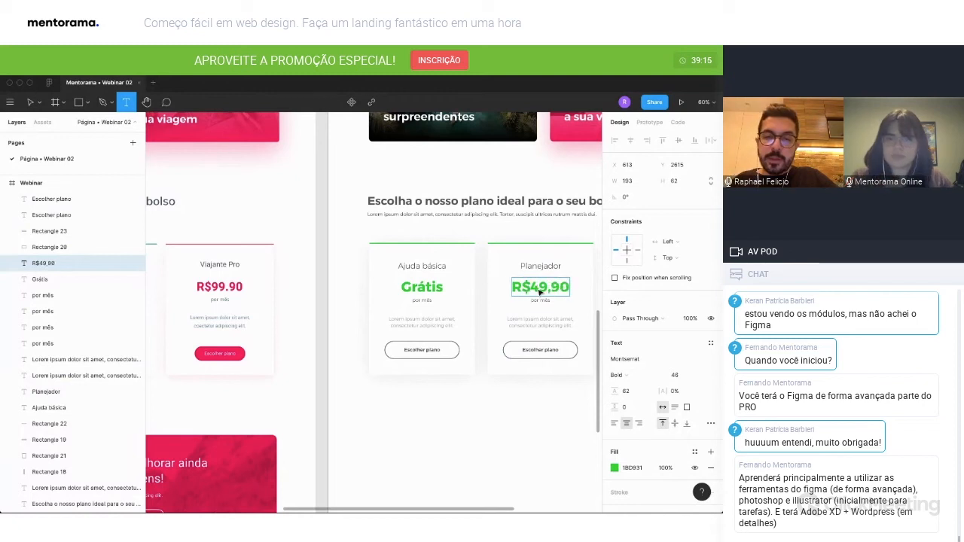
{"action": "key", "text": "Escape"}
{"action": "left_click", "coordinate": [531, 407]}
Duplicate the "Planejador" pricing card and place the copy to its right as the third card.
{"action": "scroll", "coordinate": [531, 408], "scroll_direction": "right", "scroll_amount": 1}
{"action": "scroll", "coordinate": [531, 408], "scroll_direction": "down", "scroll_amount": 4}
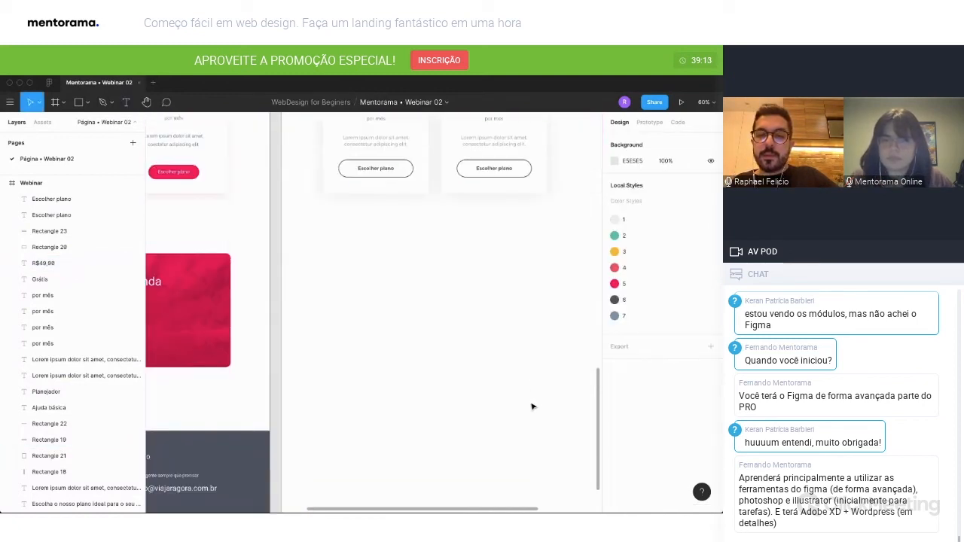
{"action": "scroll", "coordinate": [531, 407], "scroll_direction": "up", "scroll_amount": 2}
{"action": "scroll", "coordinate": [519, 376], "scroll_direction": "right", "scroll_amount": 1}
{"action": "left_click_drag", "start_coordinate": [499, 338], "coordinate": [392, 179]}
{"action": "left_click_drag", "start_coordinate": [401, 234], "coordinate": [515, 240]}
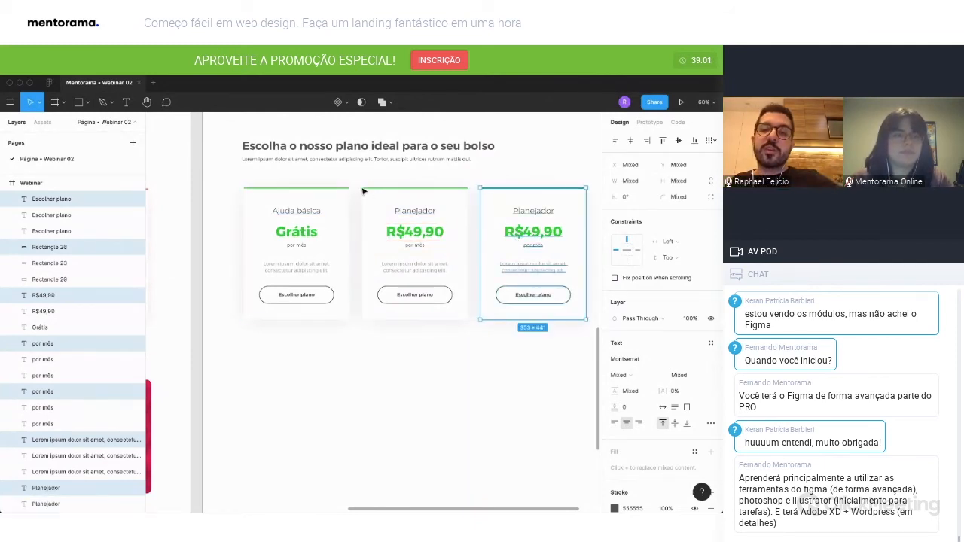
{"action": "left_click", "coordinate": [572, 180]}
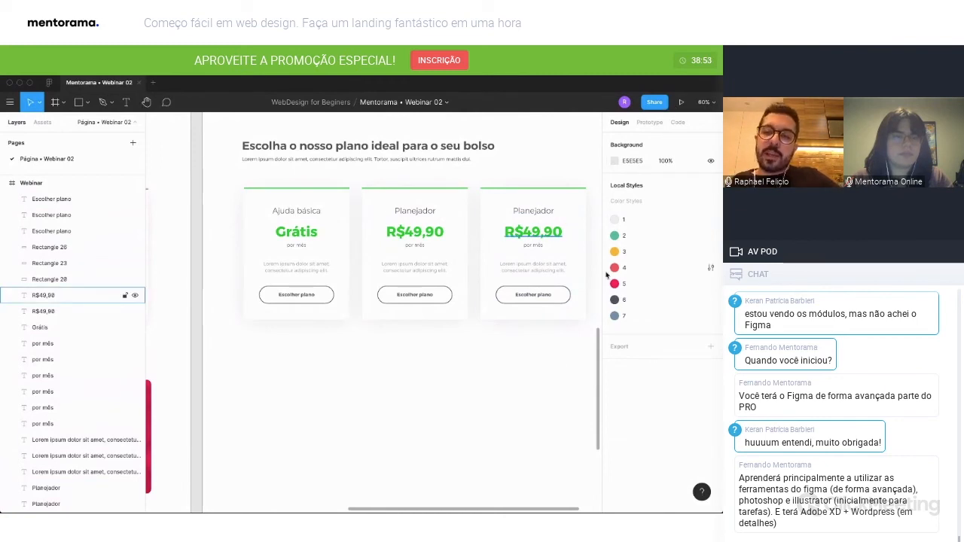
Change the third pricing card's price to "R$99,90".
{"action": "scroll", "coordinate": [532, 364], "scroll_direction": "left", "scroll_amount": 2}
{"action": "scroll", "coordinate": [531, 364], "scroll_direction": "right", "scroll_amount": 2}
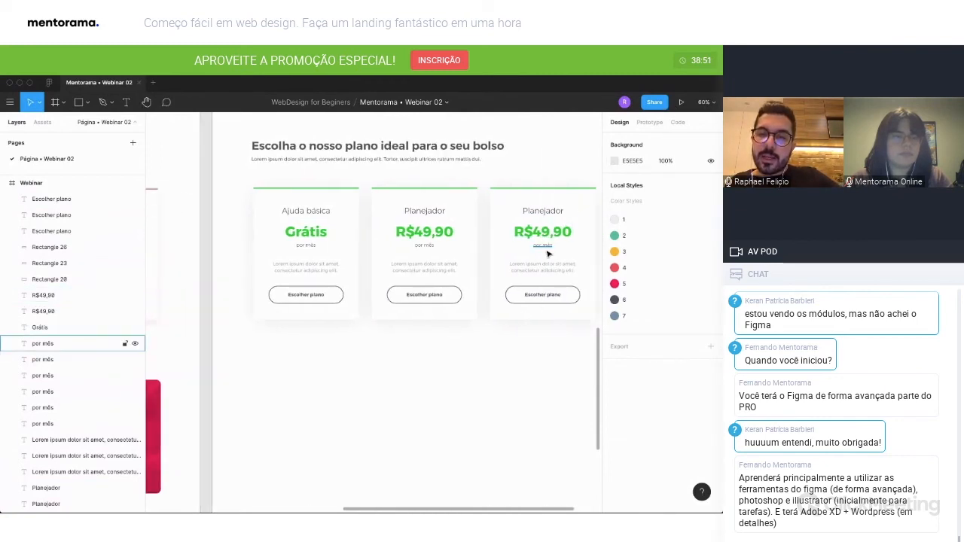
{"action": "key", "text": "t"}
{"action": "left_click", "coordinate": [541, 231]}
{"action": "key", "text": "BackSpace"}
{"action": "type", "text": "8"}
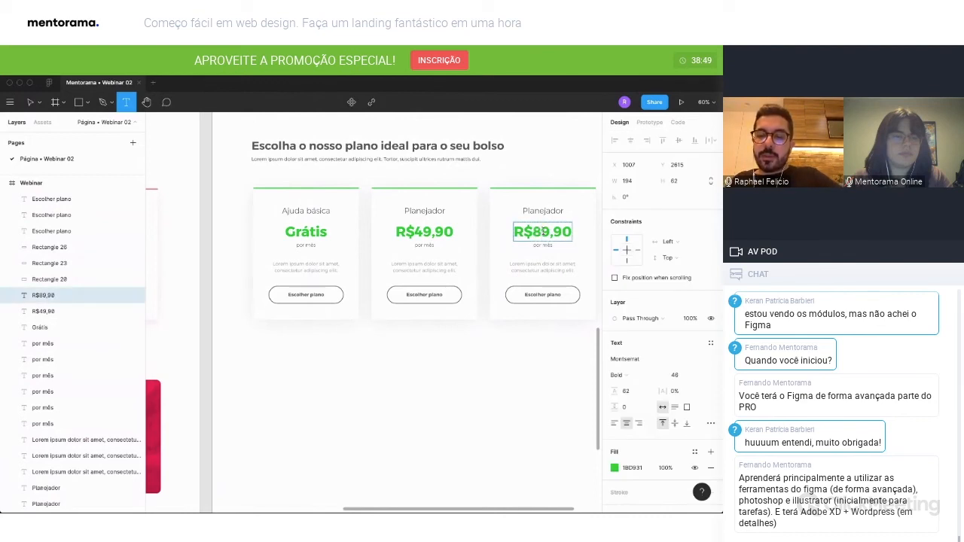
{"action": "key", "text": "BackSpace"}
{"action": "type", "text": "9"}
{"action": "key", "text": "Escape"}
Recolor the third pricing card's price and its top line with FC005B.
{"action": "left_click", "coordinate": [614, 468]}
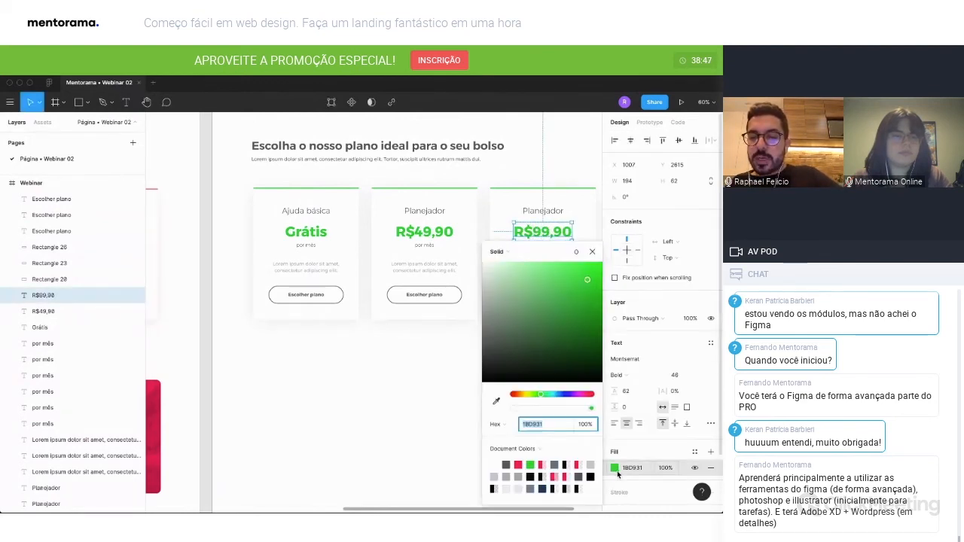
{"action": "left_click", "coordinate": [519, 465]}
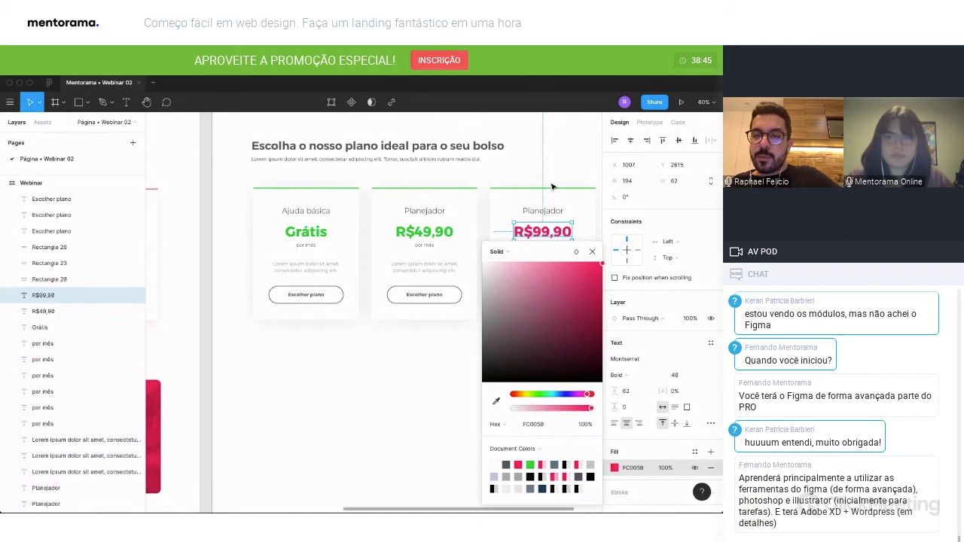
{"action": "left_click", "coordinate": [553, 191]}
{"action": "left_click", "coordinate": [615, 359]}
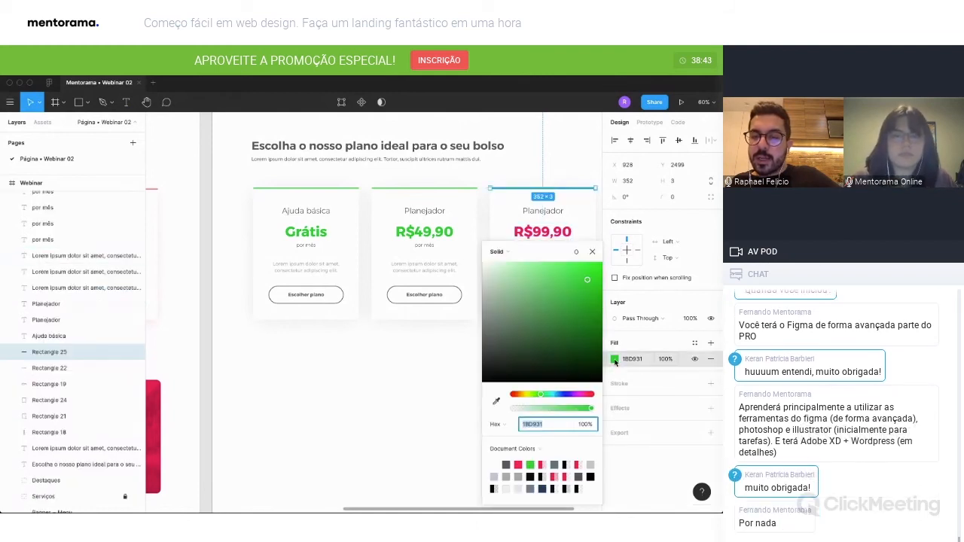
{"action": "left_click", "coordinate": [519, 465]}
{"action": "left_click", "coordinate": [456, 430]}
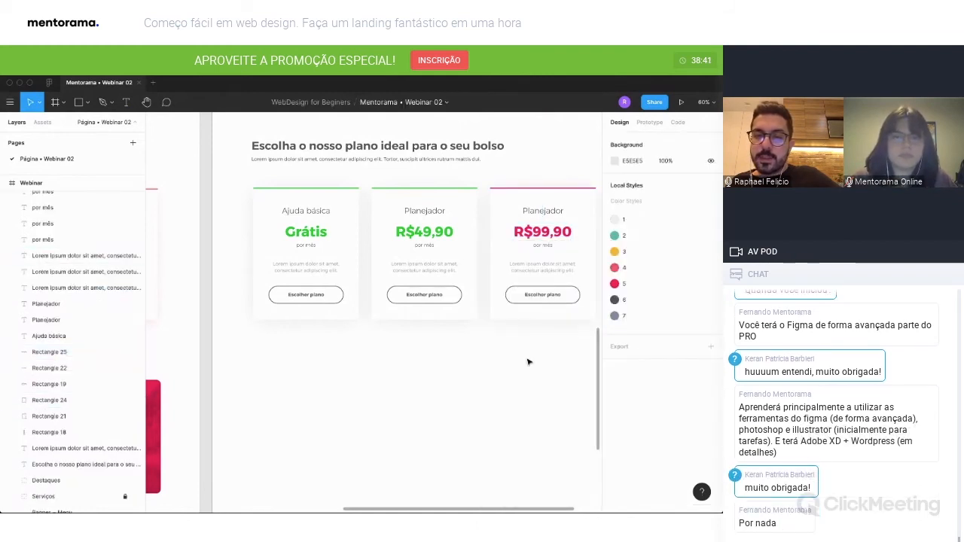
Set the drop shadow of the third pricing card's background to color FC005B at 8% opacity.
{"action": "scroll", "coordinate": [493, 384], "scroll_direction": "left", "scroll_amount": 3}
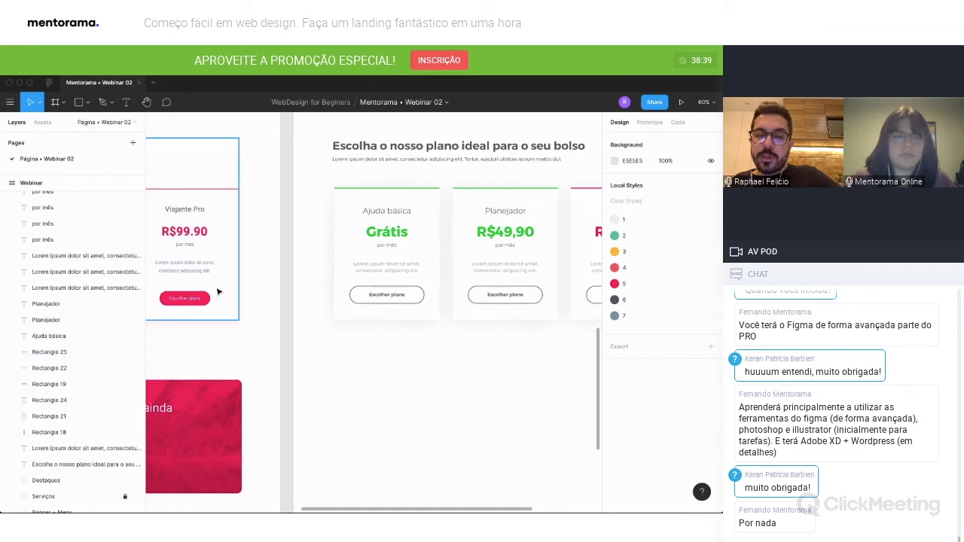
{"action": "scroll", "coordinate": [540, 320], "scroll_direction": "right", "scroll_amount": 3}
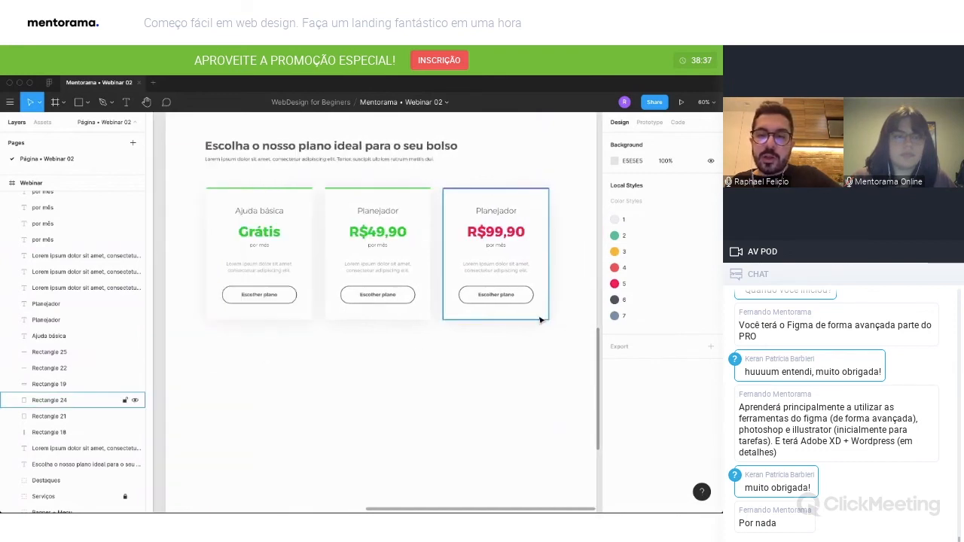
{"action": "left_click", "coordinate": [540, 320]}
{"action": "left_click", "coordinate": [614, 425]}
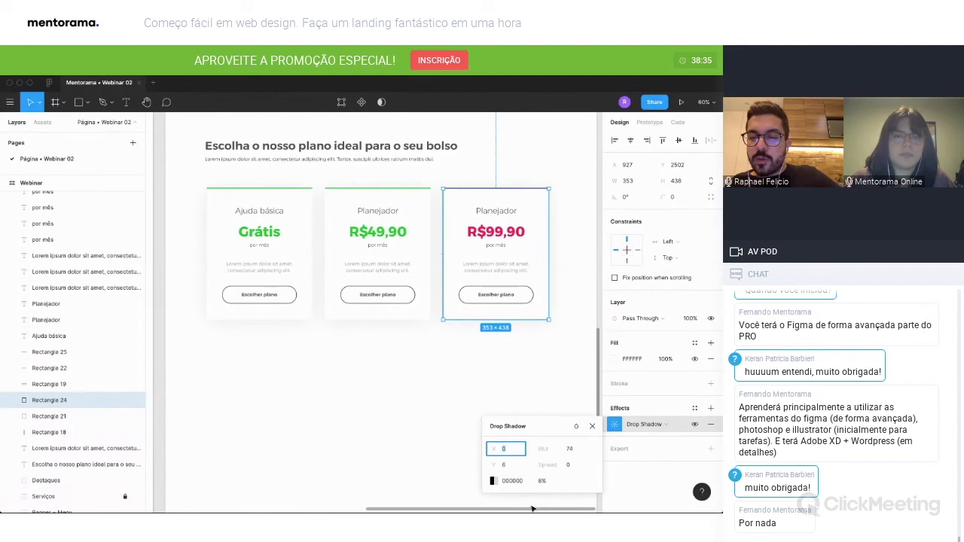
{"action": "left_click", "coordinate": [492, 482]}
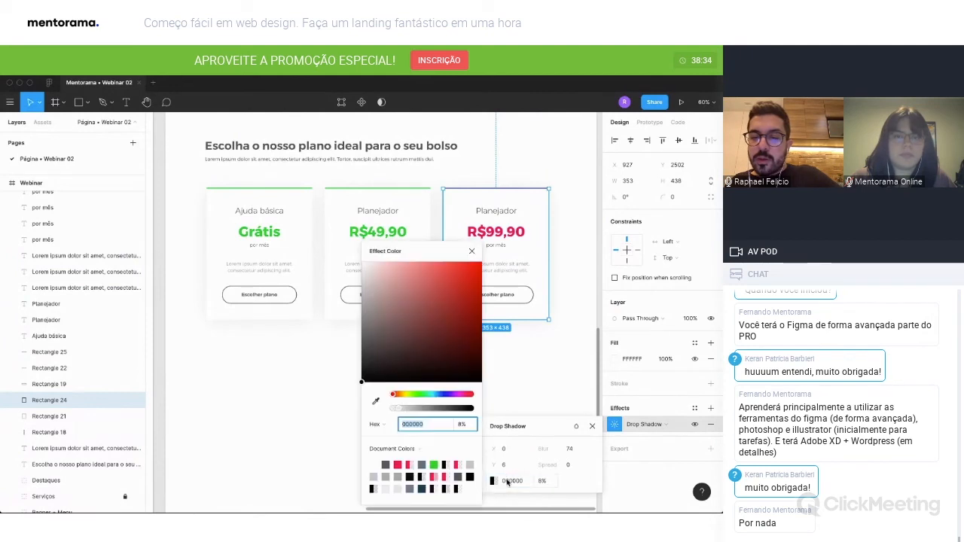
{"action": "left_click", "coordinate": [407, 465]}
{"action": "type", "text": "80"}
{"action": "key", "text": "Return"}
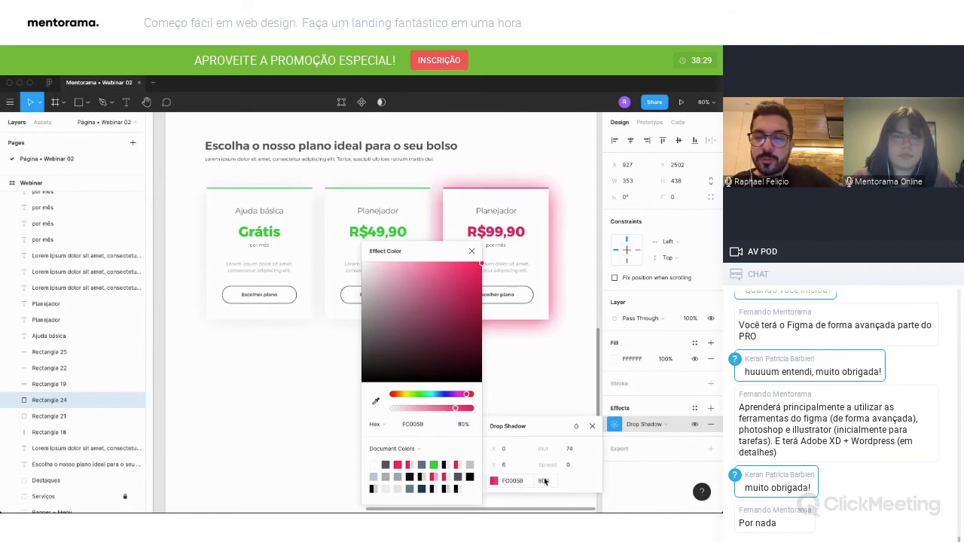
{"action": "left_click", "coordinate": [544, 481]}
{"action": "type", "text": "8"}
{"action": "key", "text": "Return"}
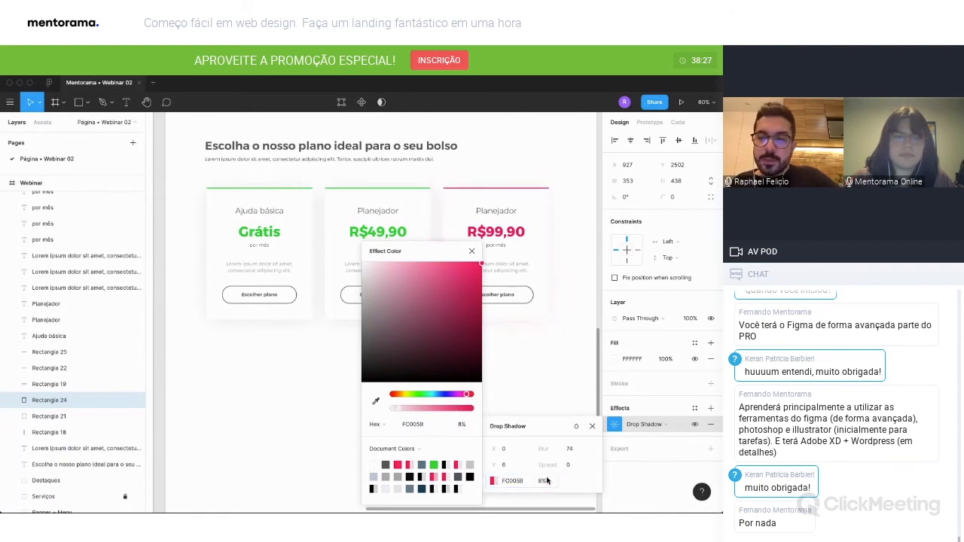
{"action": "left_click", "coordinate": [472, 251]}
{"action": "left_click", "coordinate": [592, 427]}
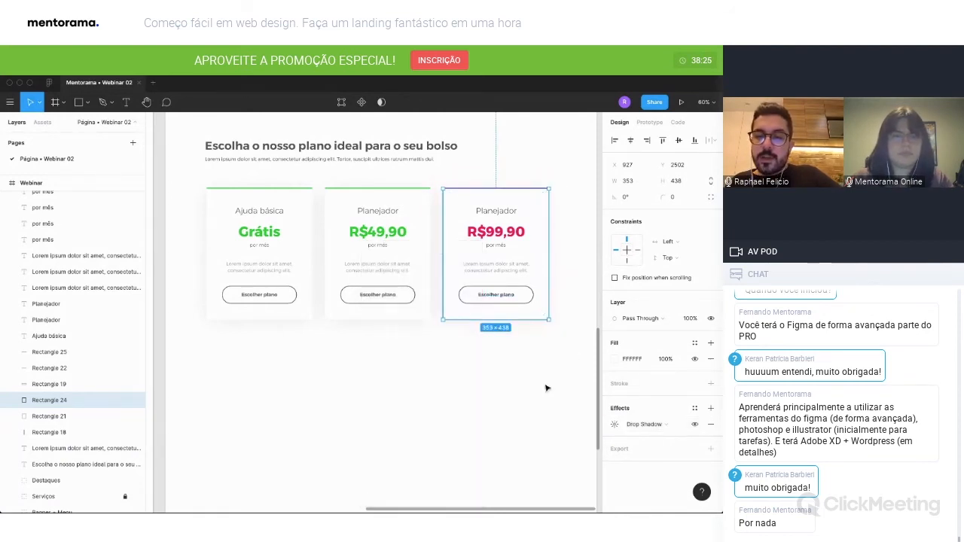
Set the third pricing card's "Escolher plano" text color to white FFFFFF.
{"action": "left_click", "coordinate": [547, 388]}
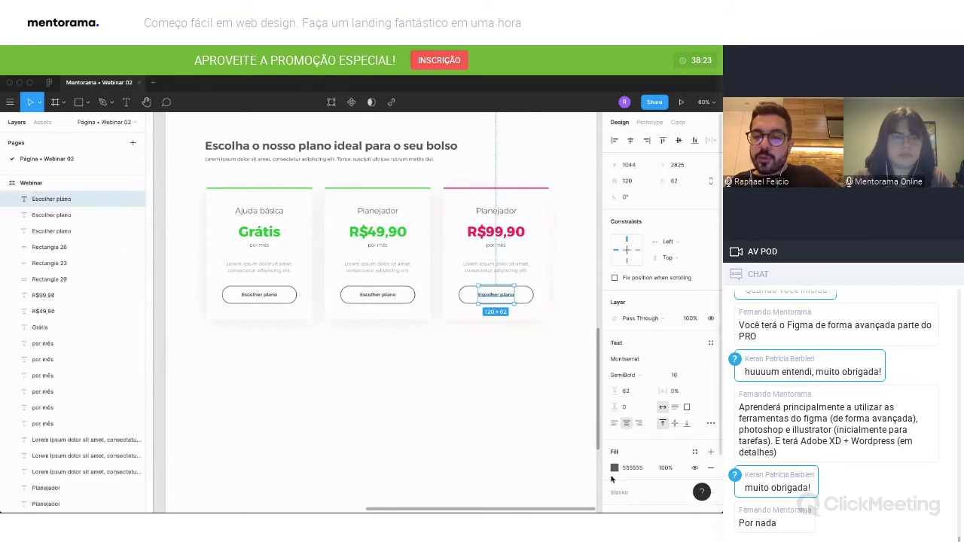
{"action": "left_click", "coordinate": [614, 468]}
{"action": "left_click", "coordinate": [495, 463]}
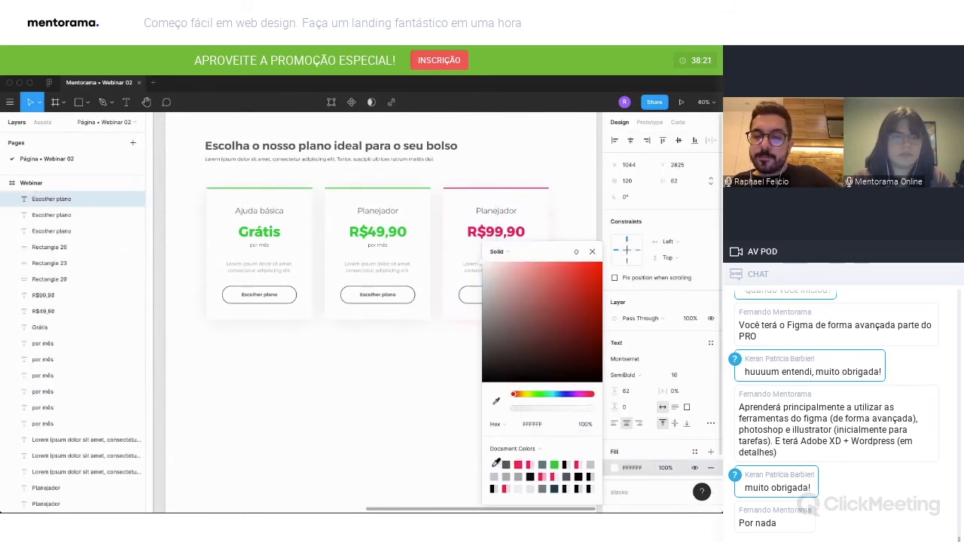
{"action": "left_click", "coordinate": [591, 253]}
Remove the stroke from the third pricing card's button and give it a solid FC005B fill.
{"action": "left_click", "coordinate": [530, 296]}
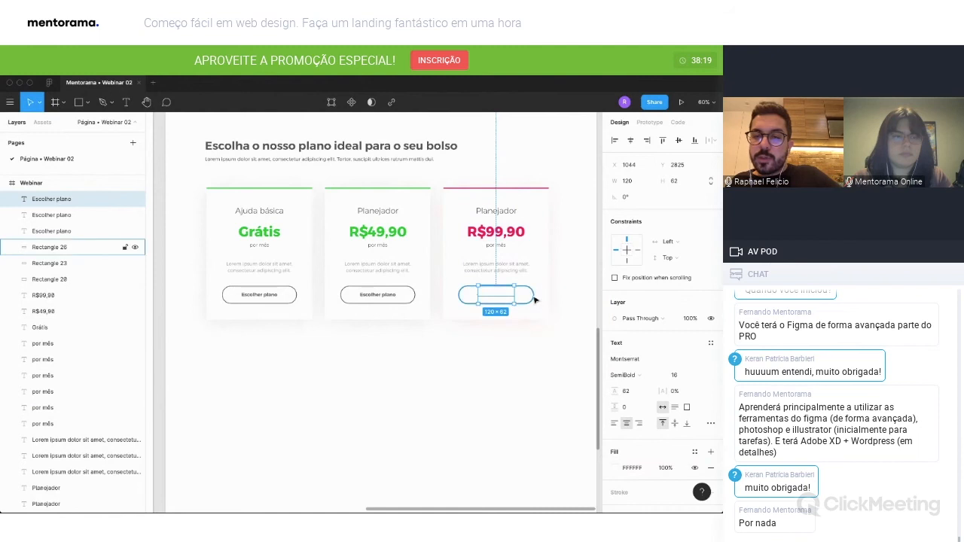
{"action": "left_click", "coordinate": [712, 385]}
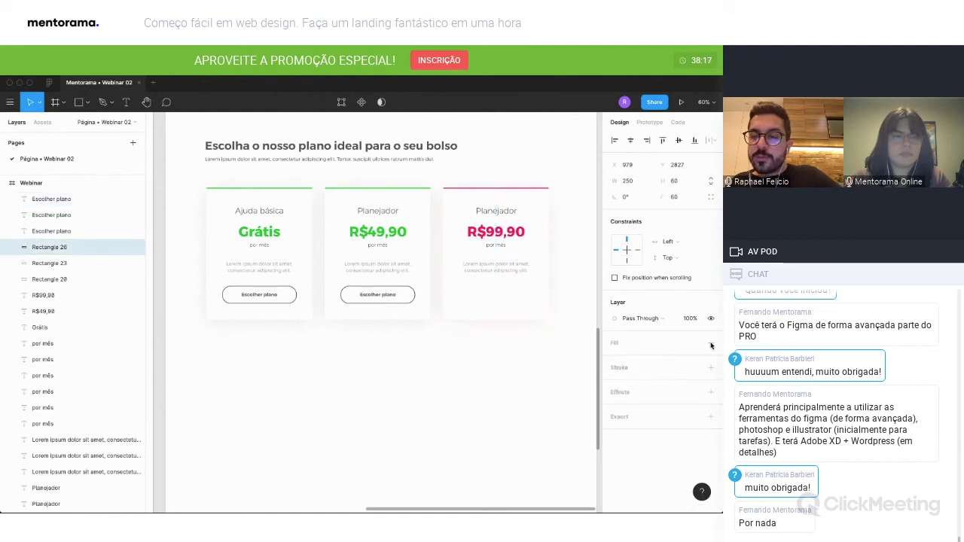
{"action": "left_click", "coordinate": [710, 343]}
{"action": "left_click", "coordinate": [613, 358]}
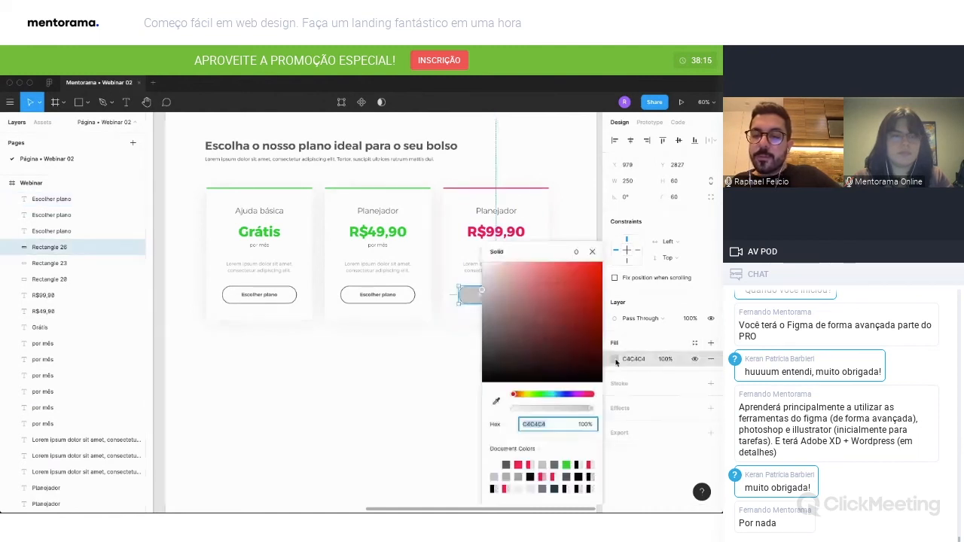
{"action": "left_click", "coordinate": [518, 465]}
{"action": "left_click", "coordinate": [592, 252]}
{"action": "left_click", "coordinate": [559, 367]}
Group all the pricing section's layers, from the heading to the three cards, and name the group Planos.
{"action": "scroll", "coordinate": [559, 367], "scroll_direction": "down", "scroll_amount": 3}
{"action": "scroll", "coordinate": [547, 367], "scroll_direction": "right", "scroll_amount": 2}
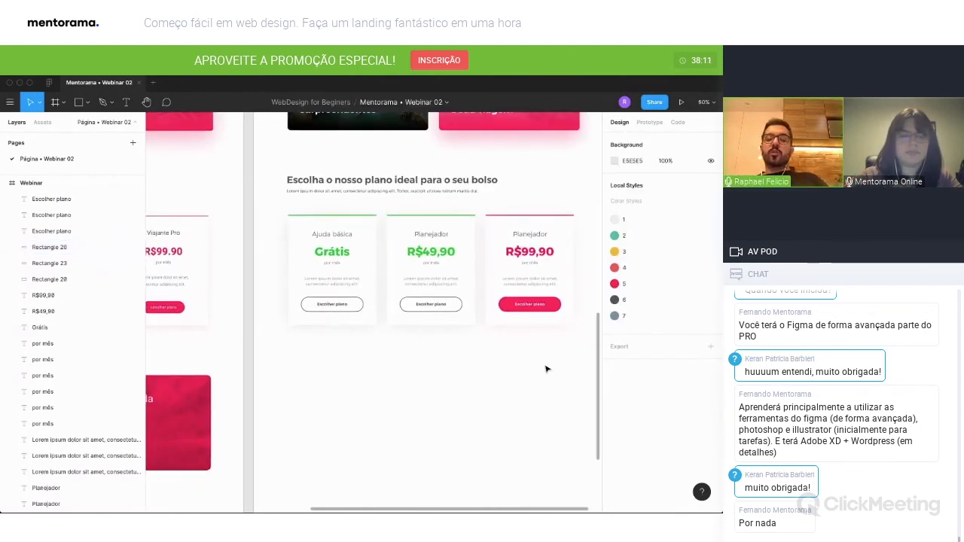
{"action": "left_click_drag", "start_coordinate": [572, 335], "coordinate": [254, 175]}
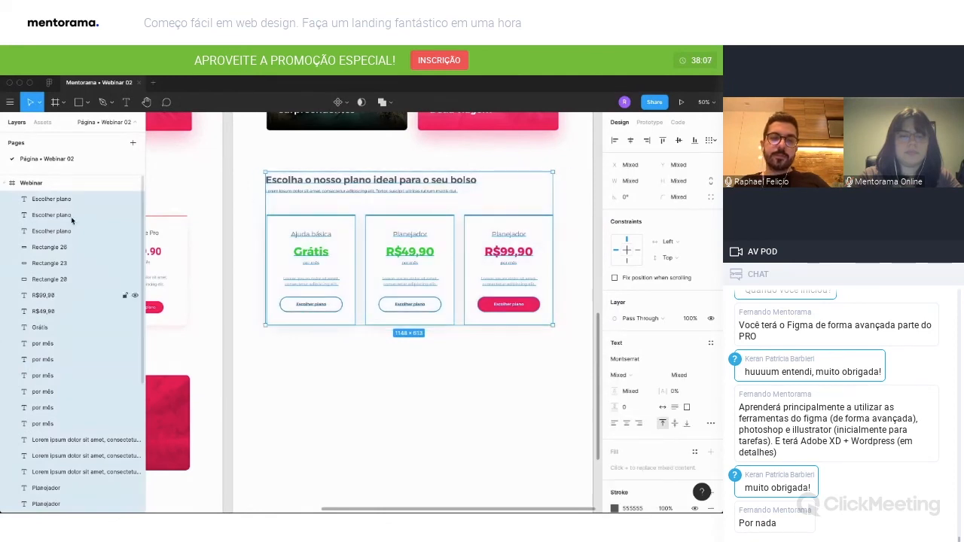
{"action": "key", "text": "super+g"}
{"action": "double_click", "coordinate": [48, 200]}
{"action": "type", "text": "Planos"}
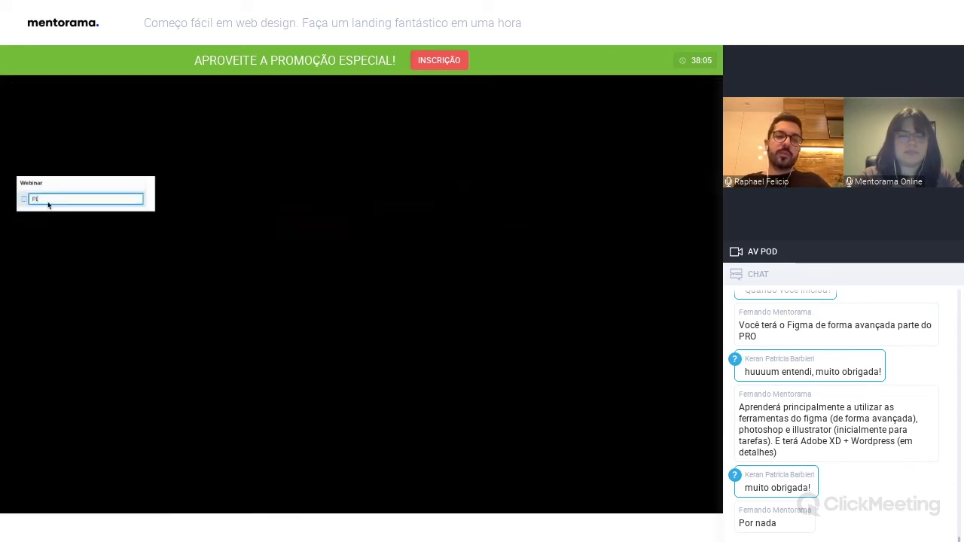
{"action": "key", "text": "Return"}
{"action": "left_click", "coordinate": [570, 483]}
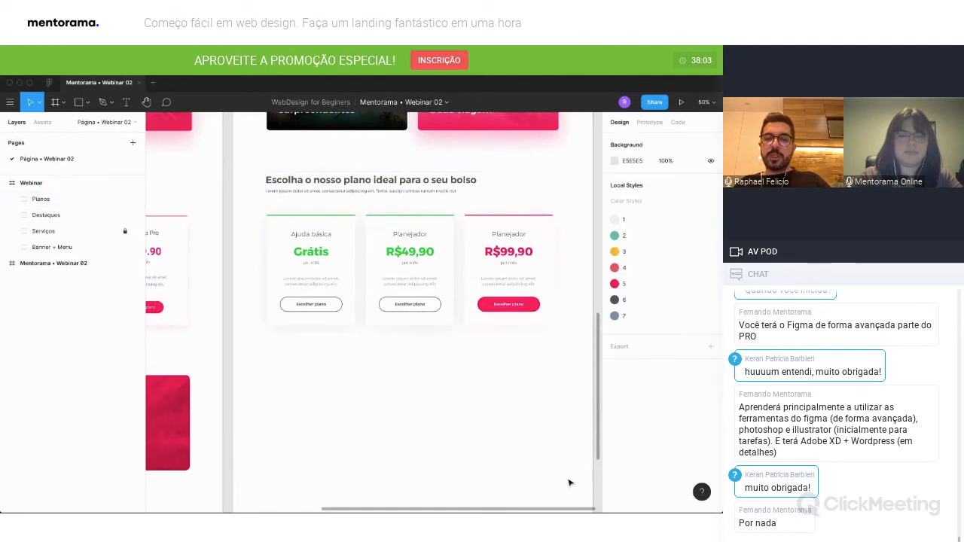
Compare the rebuilt pricing section with the finished page and examine the promotional banner that follows it.
{"action": "left_click", "coordinate": [535, 301]}
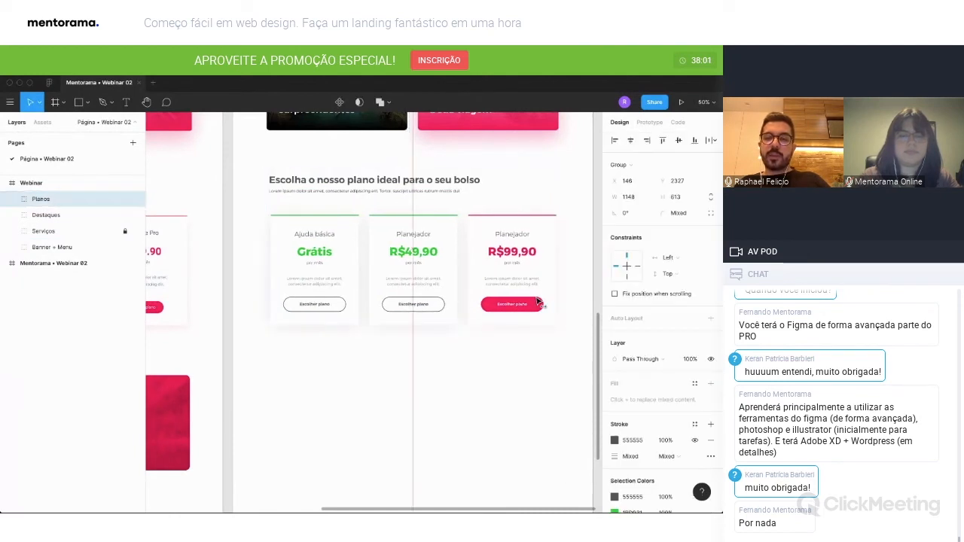
{"action": "left_click", "coordinate": [535, 348]}
{"action": "left_click", "coordinate": [504, 295]}
{"action": "double_click", "coordinate": [504, 296]}
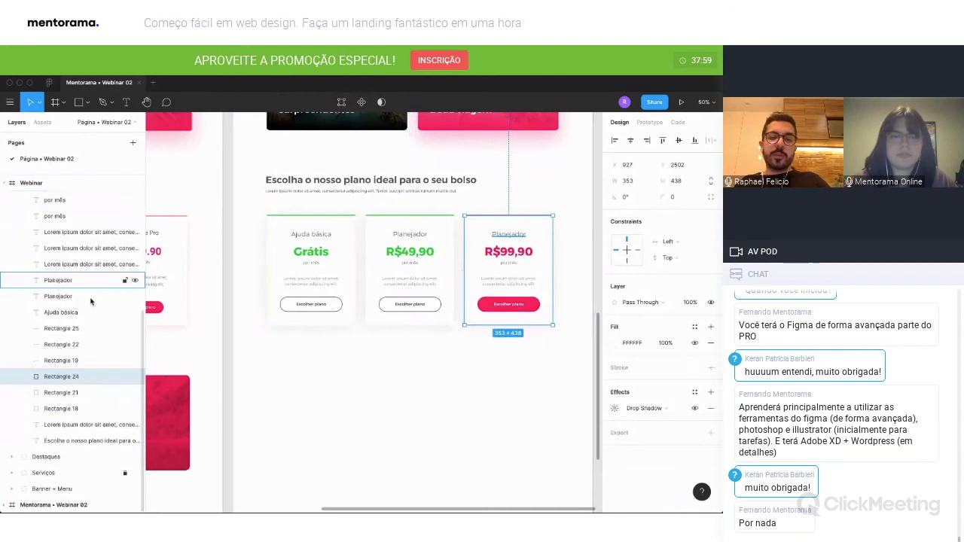
{"action": "left_click", "coordinate": [505, 415]}
{"action": "scroll", "coordinate": [505, 415], "scroll_direction": "down", "scroll_amount": 3}
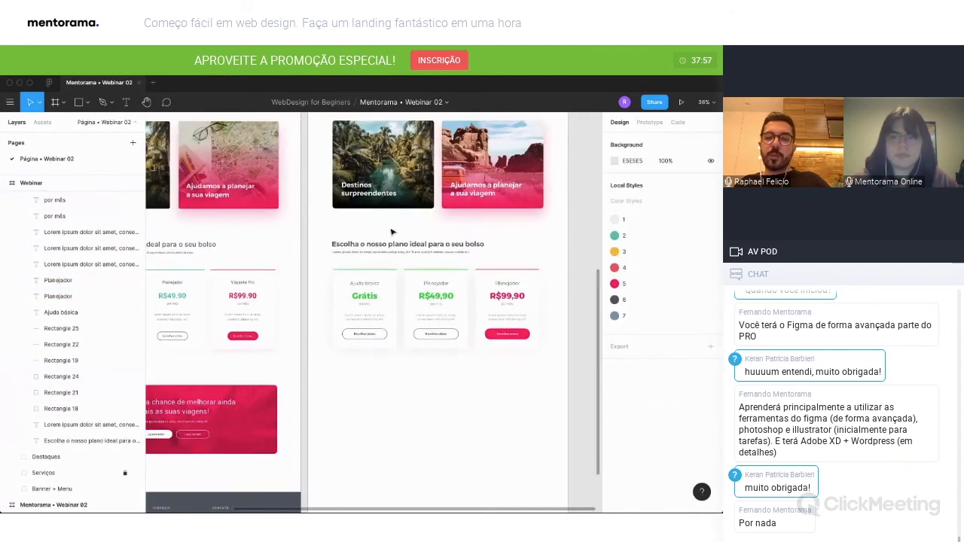
{"action": "scroll", "coordinate": [458, 384], "scroll_direction": "up", "scroll_amount": 1}
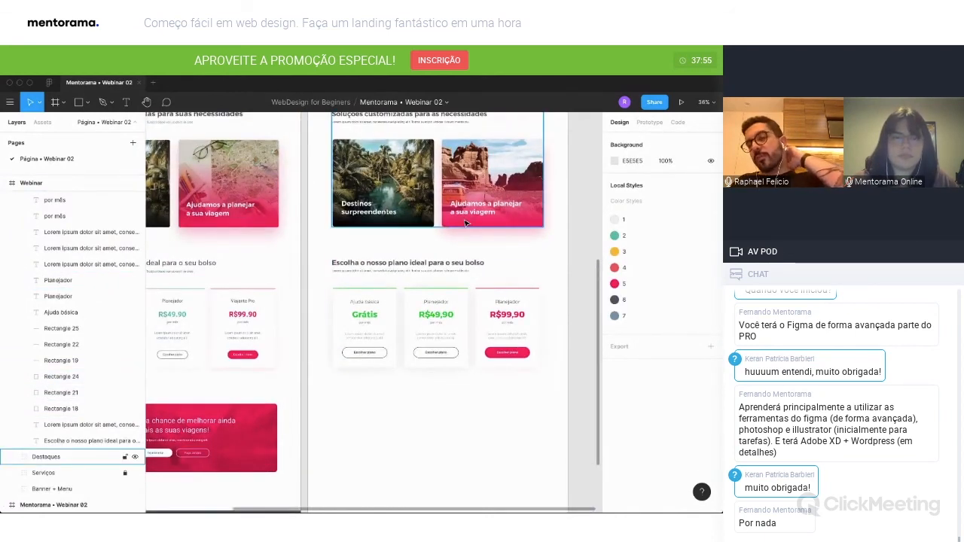
{"action": "scroll", "coordinate": [503, 280], "scroll_direction": "down", "scroll_amount": 2}
{"action": "scroll", "coordinate": [503, 280], "scroll_direction": "left", "scroll_amount": 3}
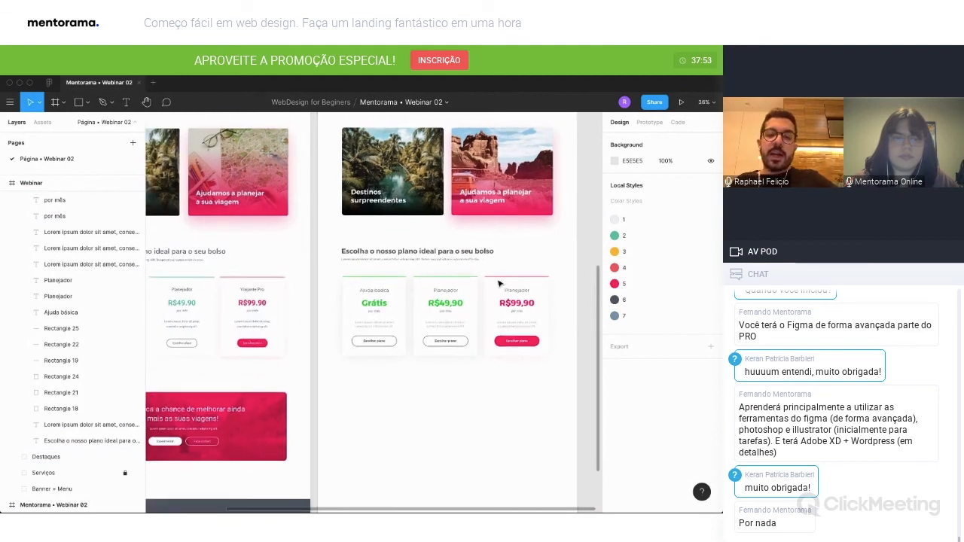
{"action": "scroll", "coordinate": [20, 201], "scroll_direction": "up", "scroll_amount": 5}
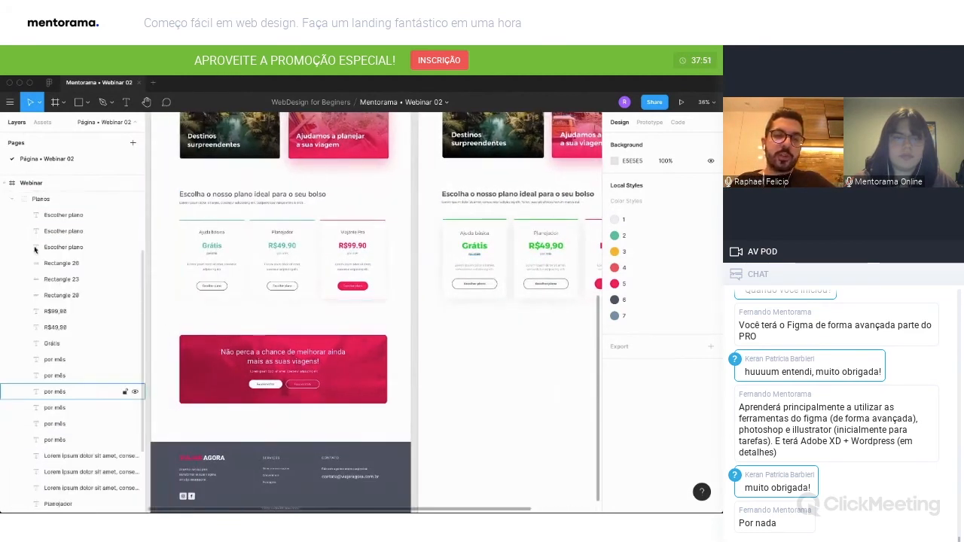
{"action": "left_click", "coordinate": [16, 199]}
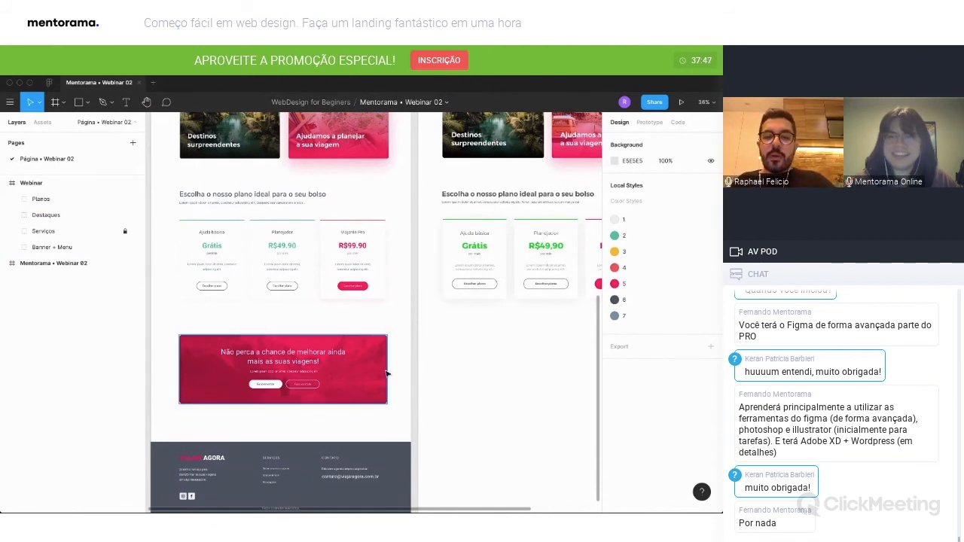
Draw a banner rectangle of about 1087 by 403 below the pricing cards and center it horizontally in the Webinar frame.
{"action": "scroll", "coordinate": [386, 374], "scroll_direction": "right", "scroll_amount": 2}
{"action": "scroll", "coordinate": [386, 373], "scroll_direction": "down", "scroll_amount": 1}
{"action": "key", "text": "r"}
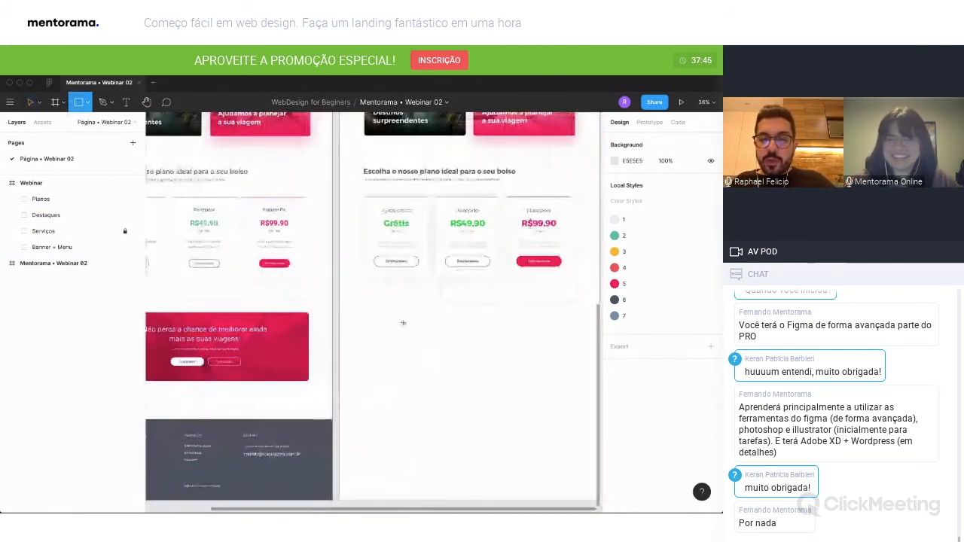
{"action": "left_click_drag", "start_coordinate": [376, 198], "coordinate": [377, 311]}
{"action": "left_click_drag", "start_coordinate": [481, 367], "coordinate": [571, 383]}
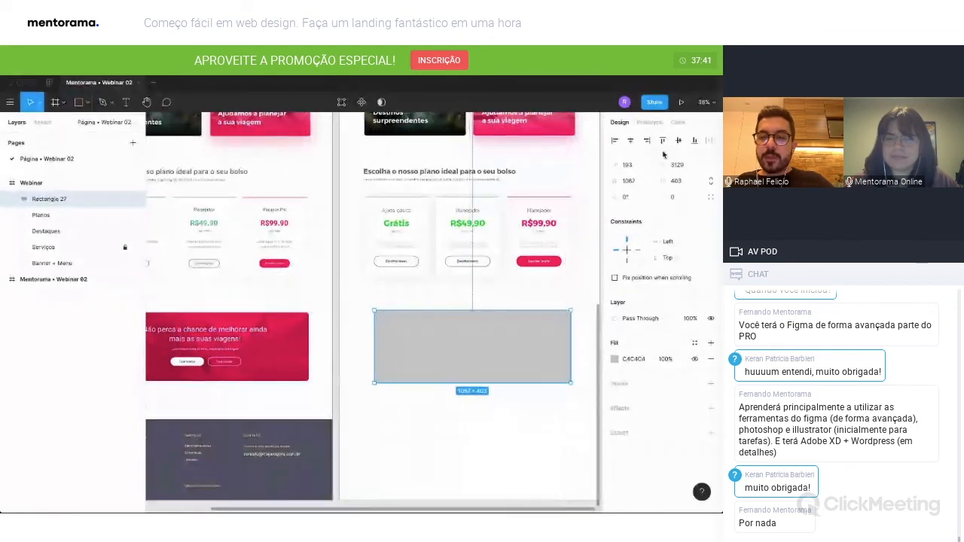
{"action": "left_click", "coordinate": [631, 141]}
{"action": "left_click", "coordinate": [491, 445]}
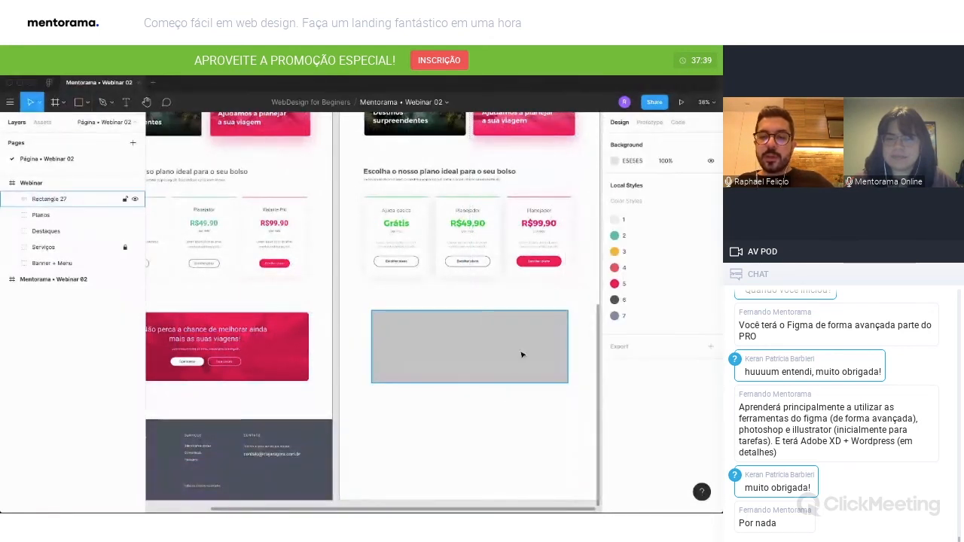
Round the banner rectangle's corners with a radius of 12.
{"action": "left_click", "coordinate": [561, 329]}
{"action": "type", "text": "12"}
{"action": "key", "text": "Return"}
{"action": "left_click", "coordinate": [519, 427]}
Run the Unsplash plugin on the banner rectangle and search its photos for "travel".
{"action": "left_click", "coordinate": [524, 323]}
{"action": "right_click", "coordinate": [523, 329]}
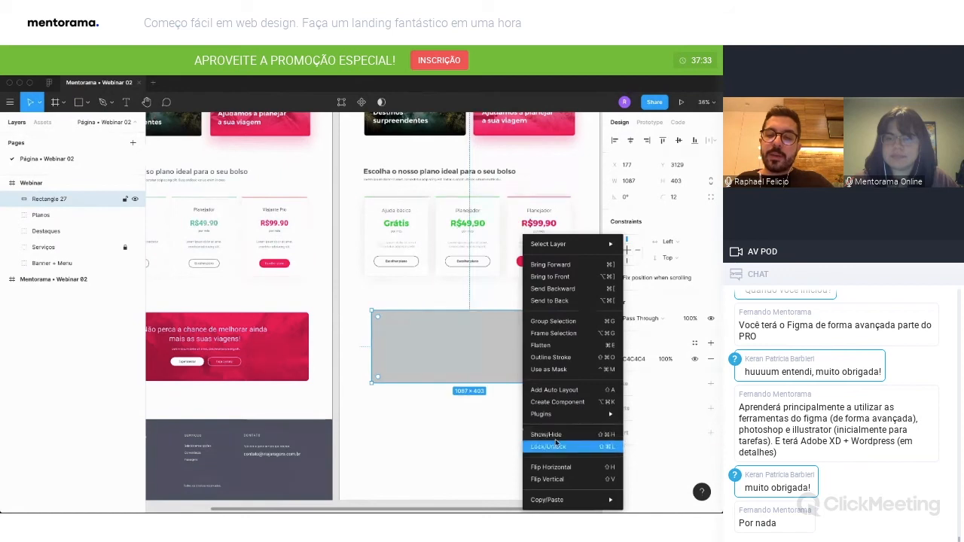
{"action": "mouse_move", "coordinate": [572, 413]}
{"action": "left_click", "coordinate": [410, 347]}
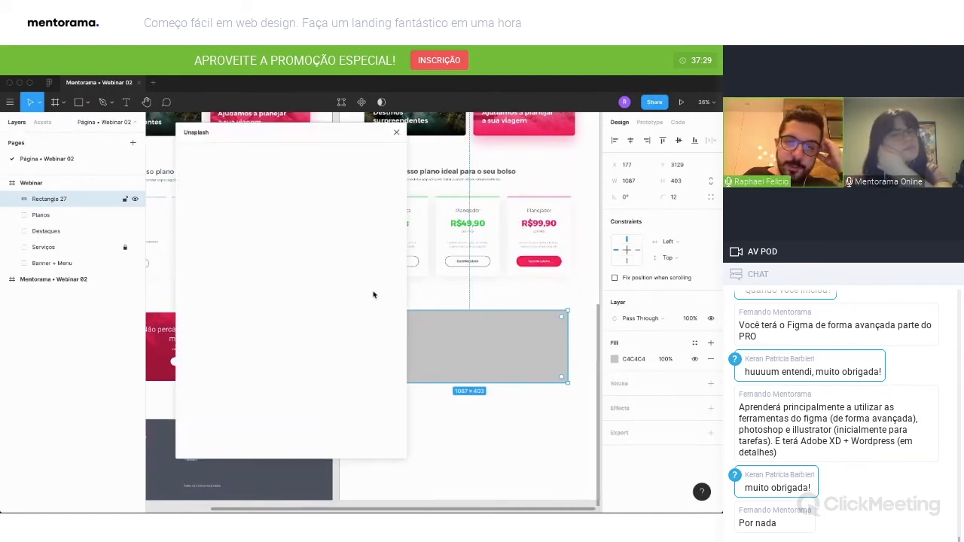
{"action": "left_click_drag", "start_coordinate": [286, 136], "coordinate": [642, 146]}
{"action": "left_click", "coordinate": [577, 164]}
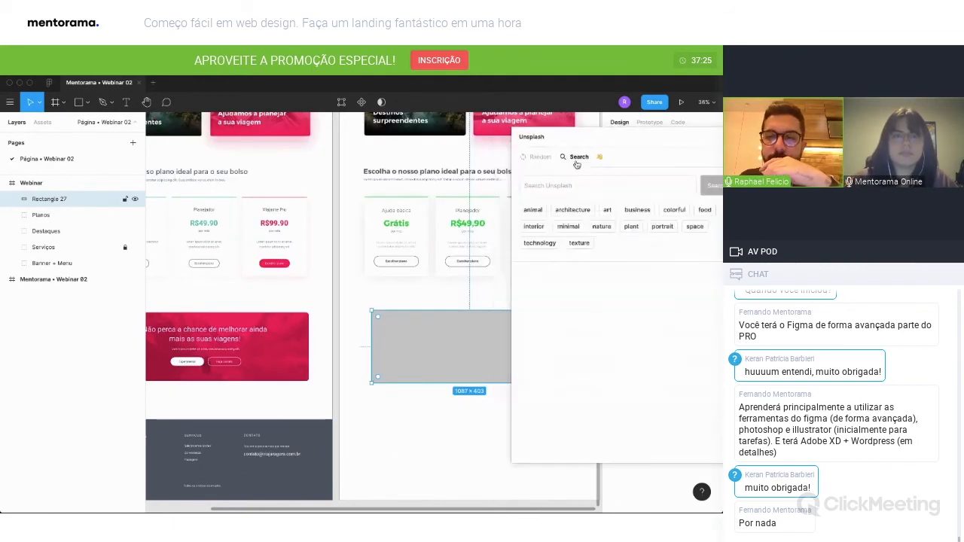
{"action": "left_click", "coordinate": [565, 183]}
{"action": "type", "text": "travel"}
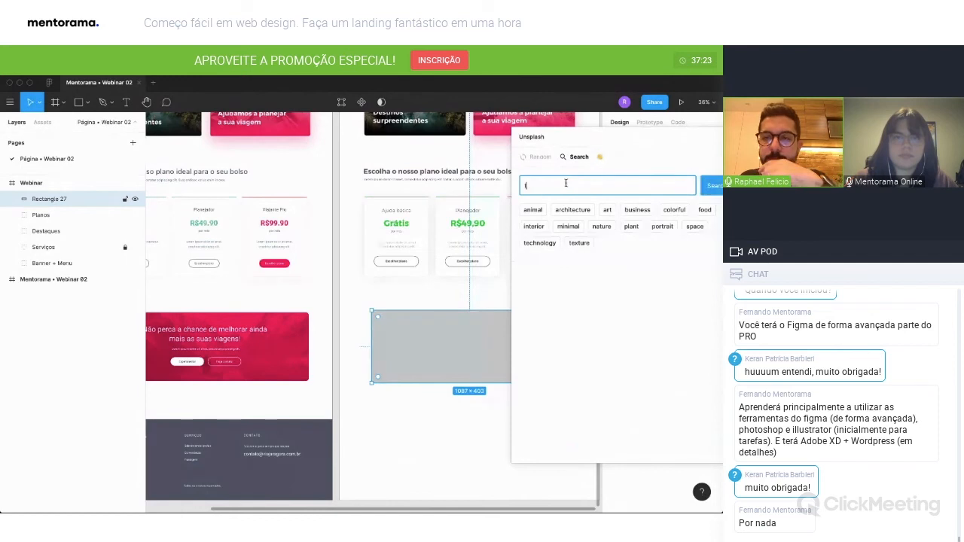
{"action": "key", "text": "Return"}
Fill the banner rectangle with the photo of a backpacker facing a mountain lake and close the plugin.
{"action": "scroll", "coordinate": [463, 362], "scroll_direction": "right", "scroll_amount": 1}
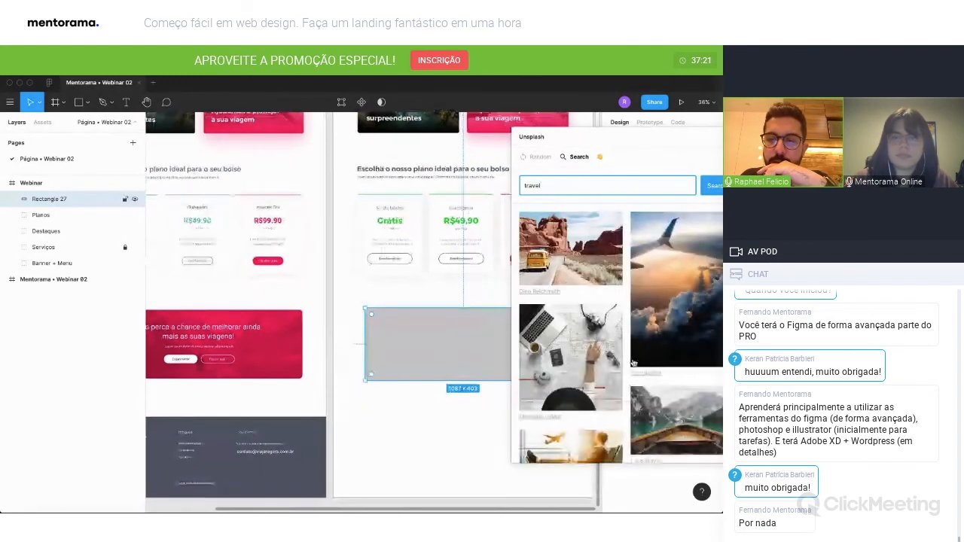
{"action": "scroll", "coordinate": [676, 329], "scroll_direction": "down", "scroll_amount": 5}
{"action": "scroll", "coordinate": [675, 330], "scroll_direction": "down", "scroll_amount": 5}
{"action": "left_click", "coordinate": [669, 289]}
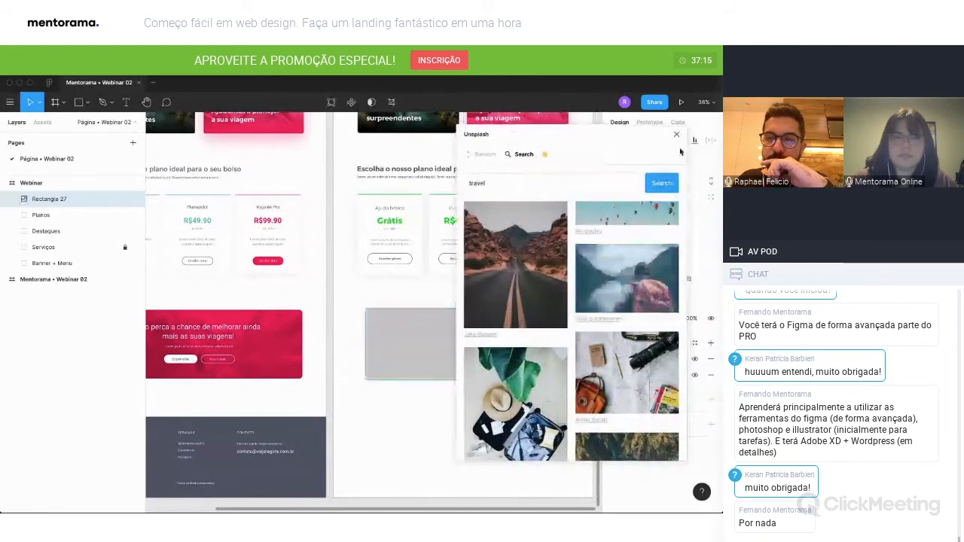
{"action": "left_click", "coordinate": [675, 136]}
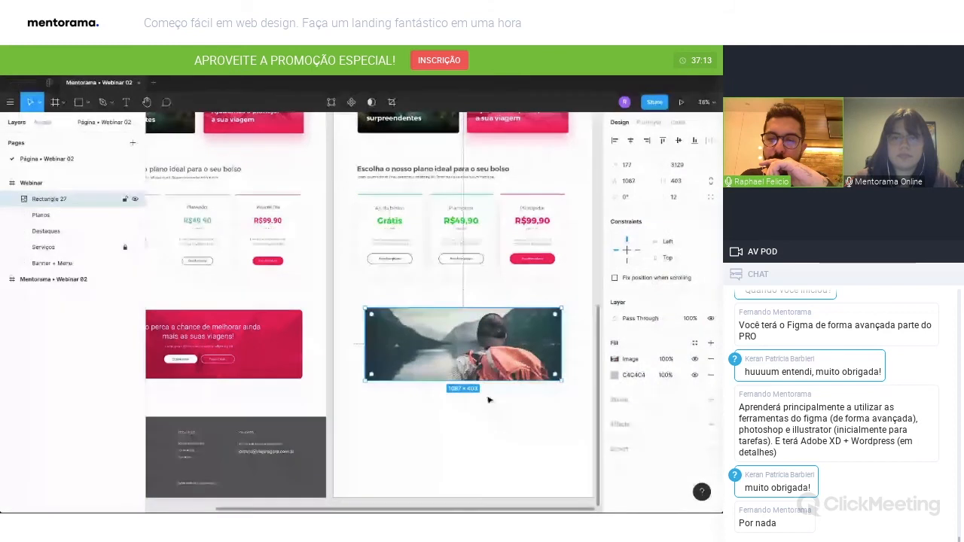
Try out different exposure and saturation levels on the banner photo.
{"action": "scroll", "coordinate": [486, 354], "scroll_direction": "left", "scroll_amount": 2}
{"action": "scroll", "coordinate": [486, 355], "scroll_direction": "right", "scroll_amount": 1}
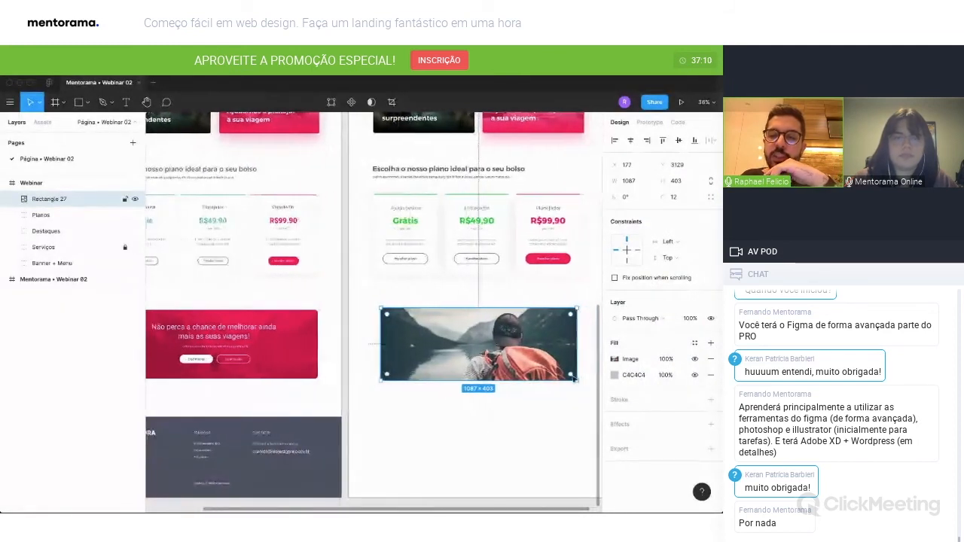
{"action": "left_click", "coordinate": [615, 360]}
{"action": "left_click", "coordinate": [613, 360]}
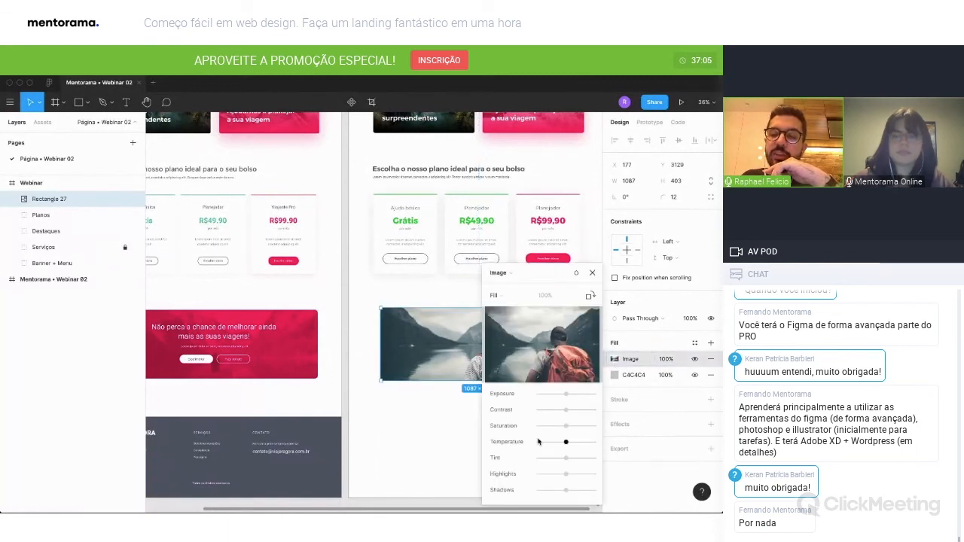
{"action": "left_click_drag", "start_coordinate": [582, 396], "coordinate": [566, 395]}
{"action": "left_click", "coordinate": [565, 427]}
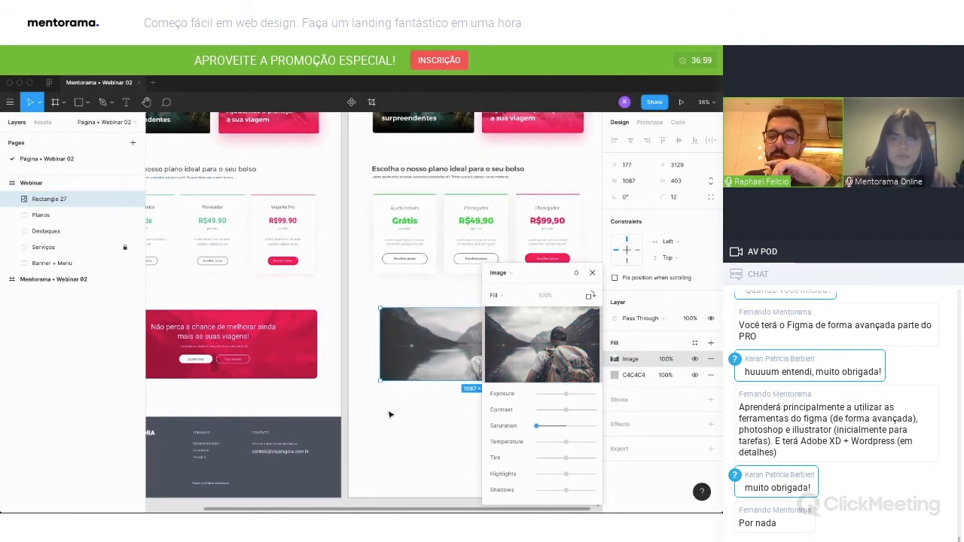
{"action": "scroll", "coordinate": [390, 414], "scroll_direction": "right", "scroll_amount": 3}
{"action": "left_click_drag", "start_coordinate": [536, 427], "coordinate": [570, 428]}
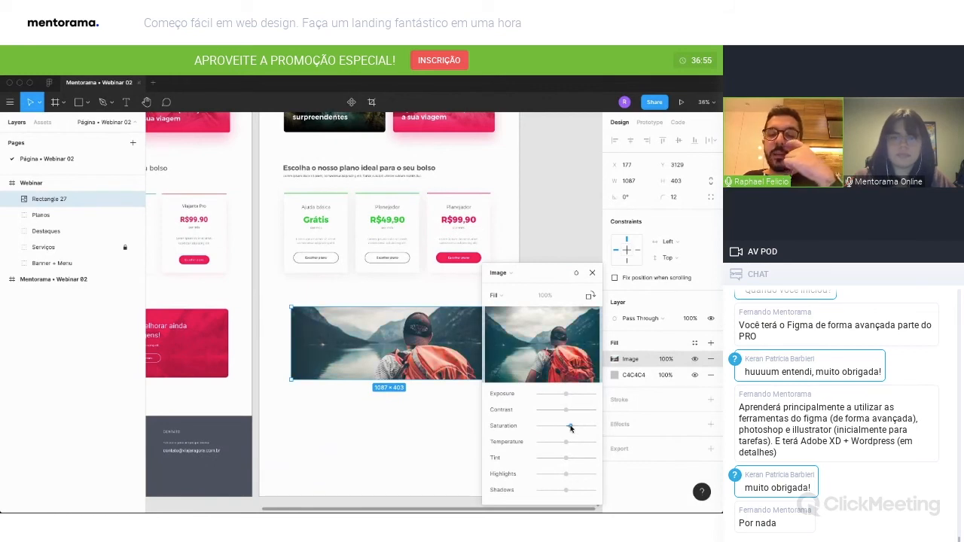
{"action": "left_click", "coordinate": [592, 274]}
Add a solid FC005B fill above the banner photo and set its opacity to 50%.
{"action": "left_click", "coordinate": [710, 344]}
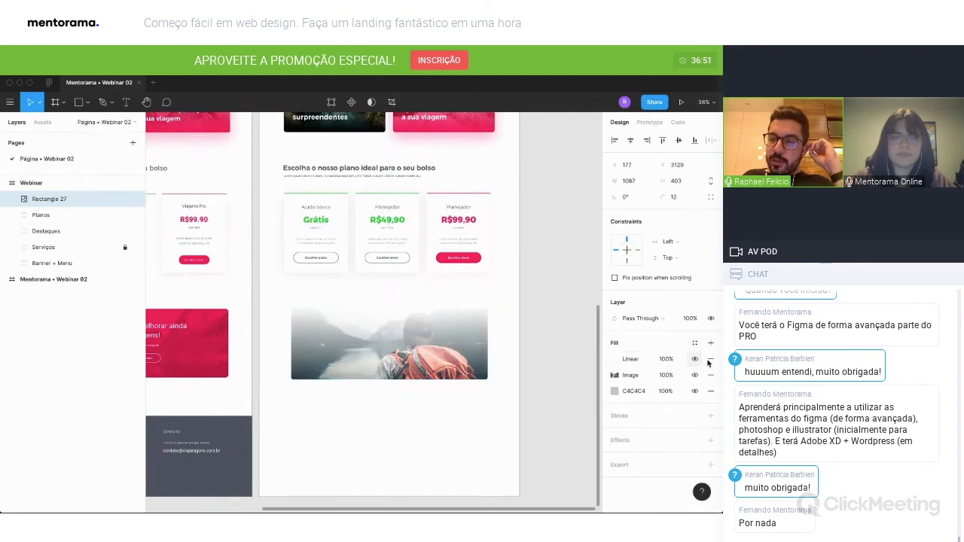
{"action": "left_click", "coordinate": [614, 359]}
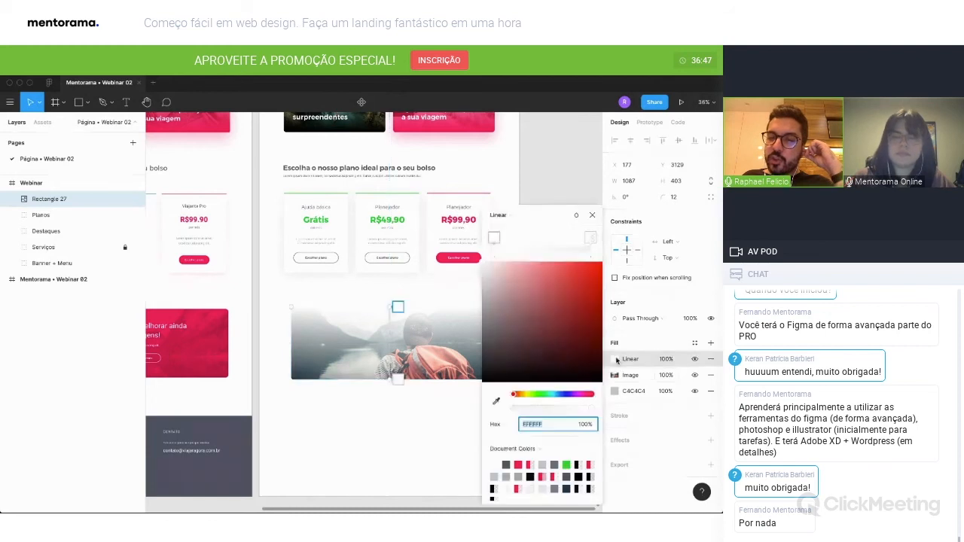
{"action": "left_click", "coordinate": [509, 216]}
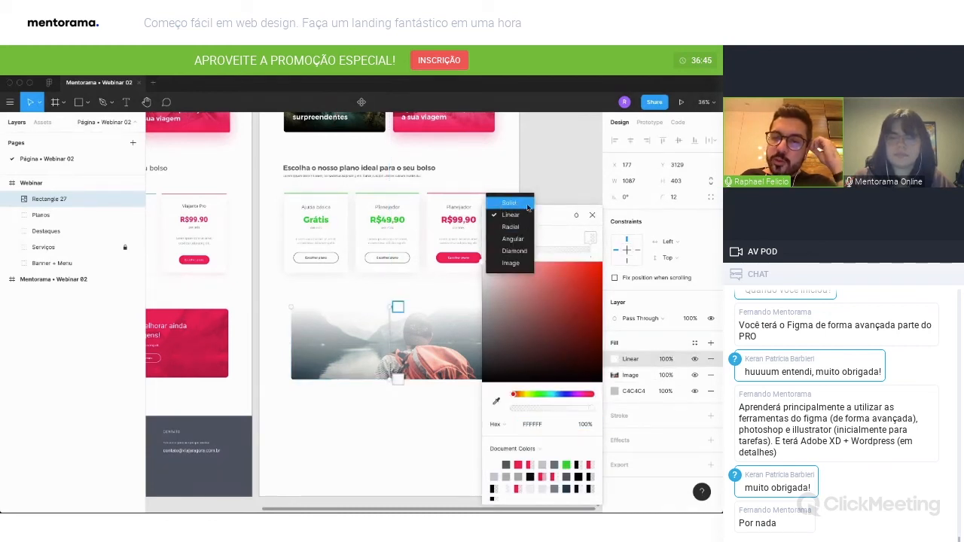
{"action": "left_click", "coordinate": [510, 204]}
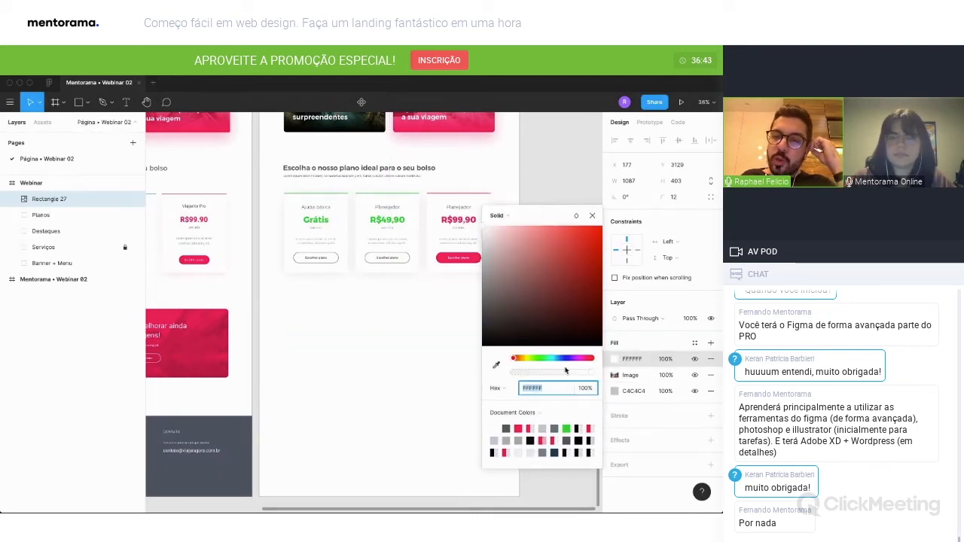
{"action": "left_click", "coordinate": [524, 425]}
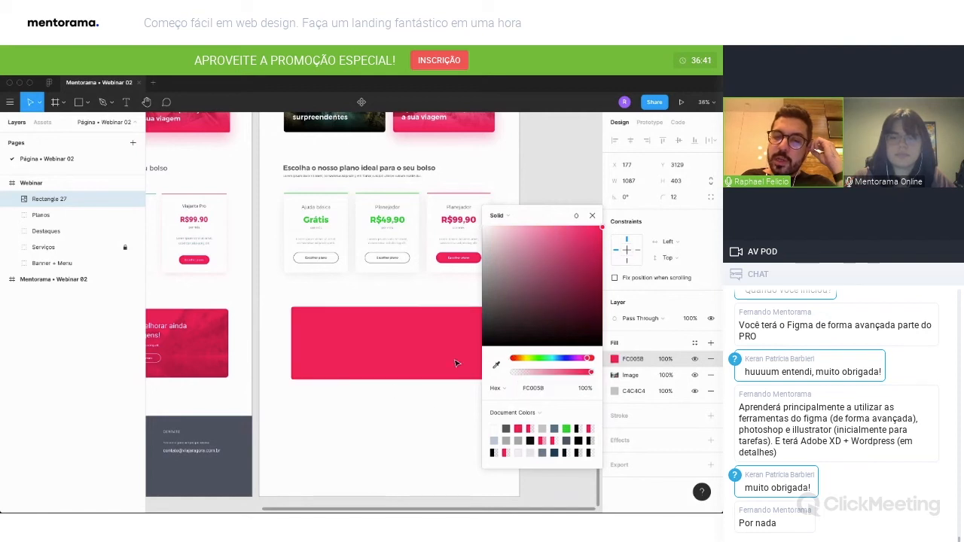
{"action": "left_click", "coordinate": [593, 216]}
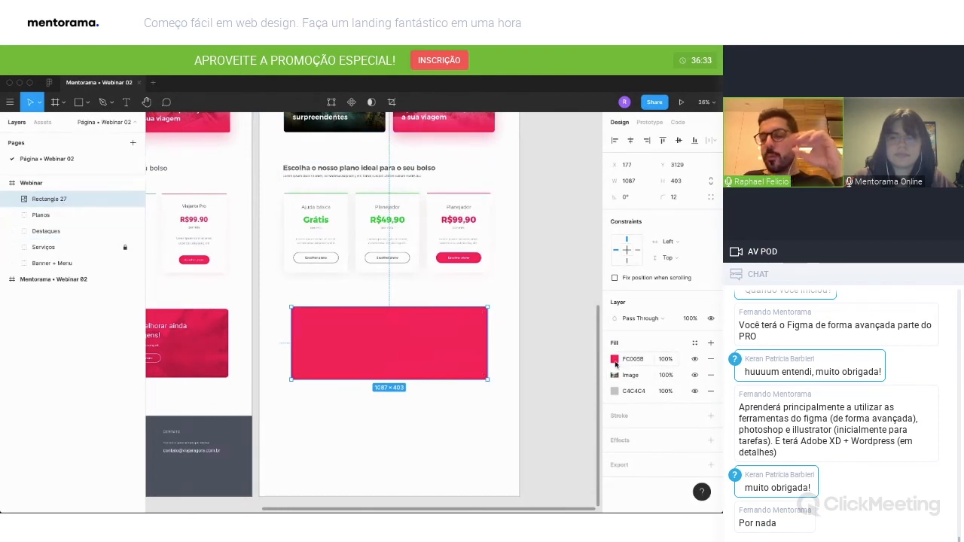
{"action": "left_click", "coordinate": [664, 361]}
{"action": "type", "text": "50"}
{"action": "key", "text": "Return"}
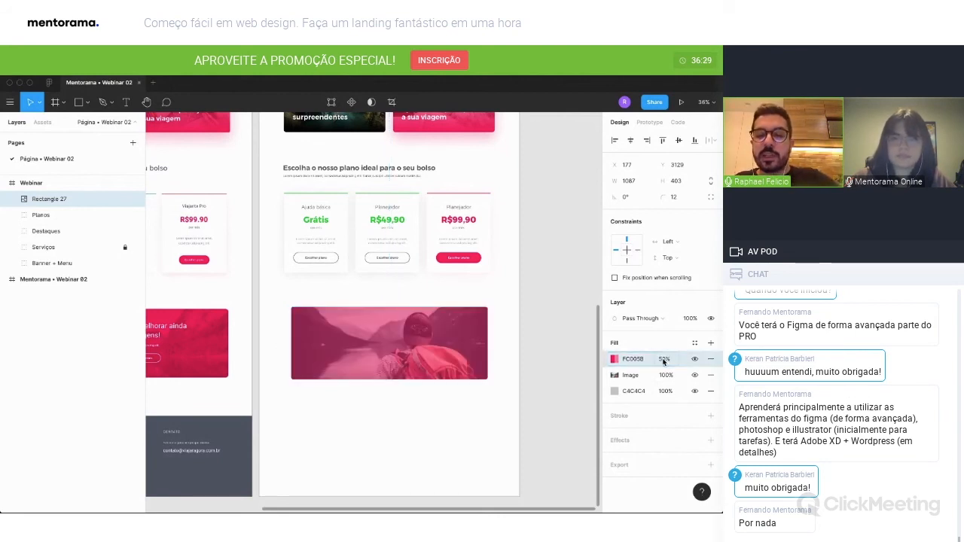
Lower the banner photo's saturation and set the opacity of the FC005B overlay to 70%.
{"action": "left_click", "coordinate": [615, 375]}
{"action": "left_click_drag", "start_coordinate": [566, 428], "coordinate": [541, 426]}
{"action": "left_click", "coordinate": [592, 273]}
{"action": "left_click", "coordinate": [663, 359]}
{"action": "key", "text": "shift+Up"}
{"action": "key", "text": "shift+Up"}
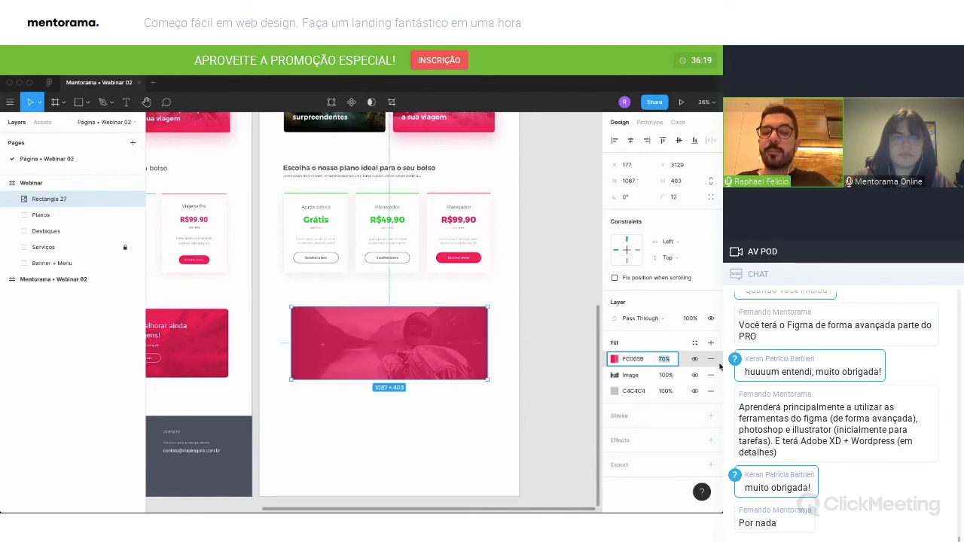
{"action": "left_click", "coordinate": [560, 371]}
Duplicate the pricing section's heading and description line and place the copies inside the pink photo banner.
{"action": "scroll", "coordinate": [560, 371], "scroll_direction": "left", "scroll_amount": 4}
{"action": "left_click", "coordinate": [479, 177]}
{"action": "double_click", "coordinate": [482, 174]}
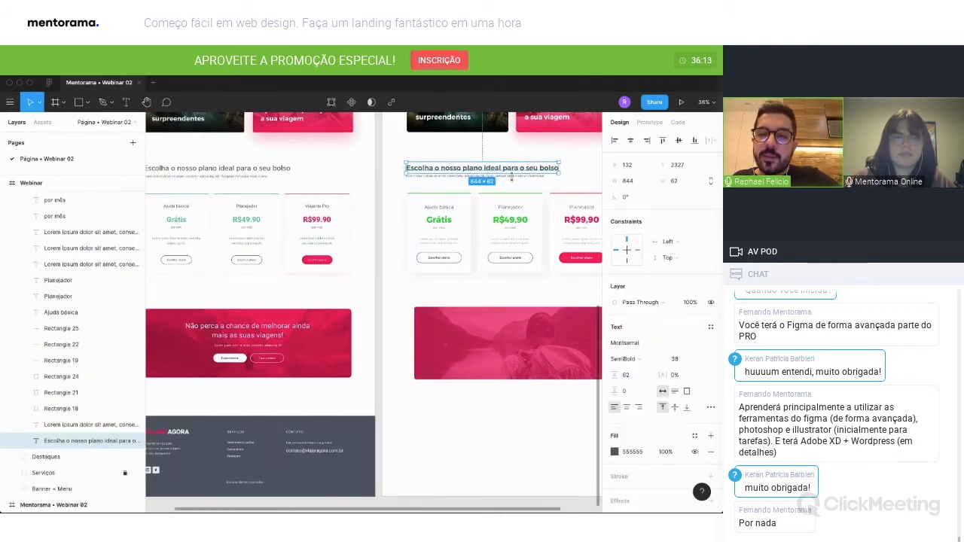
{"action": "left_click", "coordinate": [515, 177], "text": "shift"}
{"action": "left_click_drag", "start_coordinate": [514, 171], "coordinate": [555, 337]}
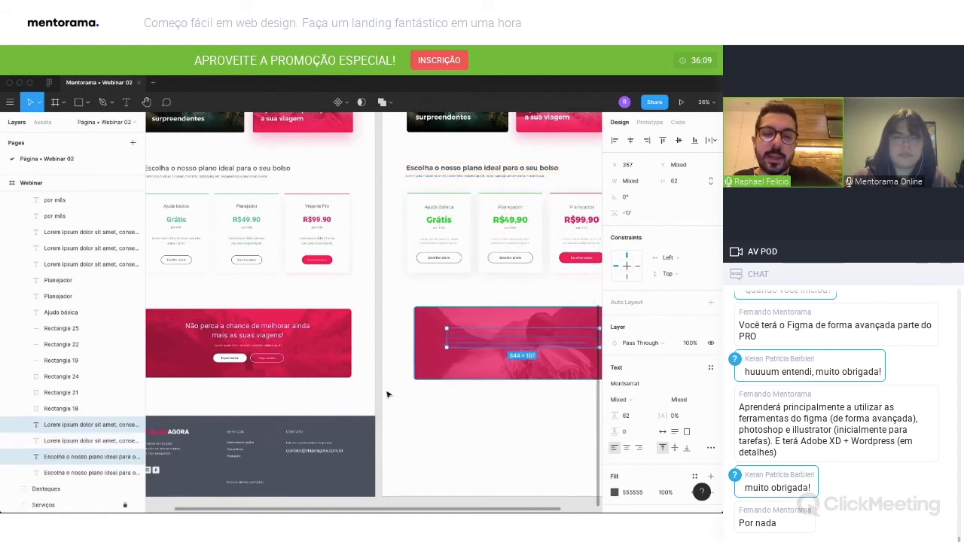
Move the copied heading and description out of the pricing group to above the banner photo and set their text fill to FFFFFF.
{"action": "left_click_drag", "start_coordinate": [84, 428], "coordinate": [60, 184]}
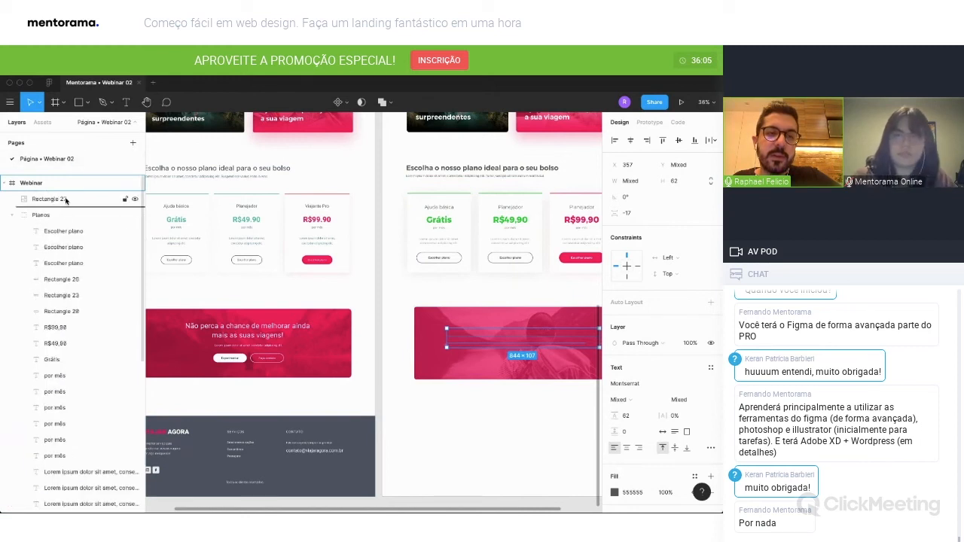
{"action": "left_click", "coordinate": [13, 248]}
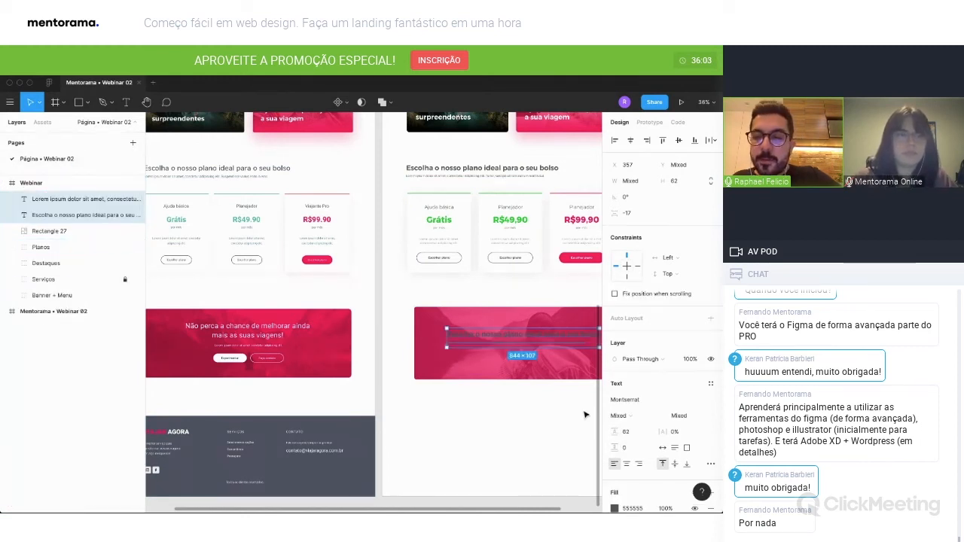
{"action": "left_click", "coordinate": [615, 508]}
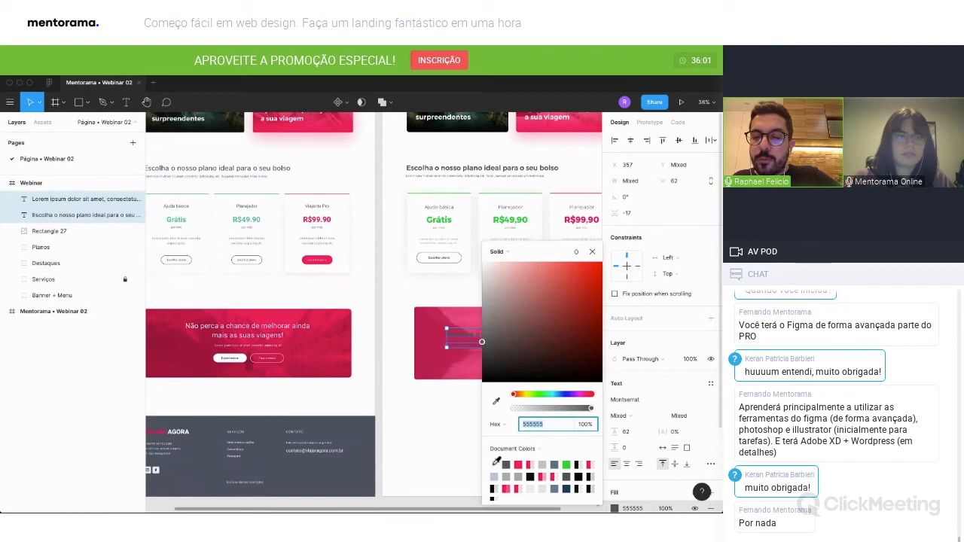
{"action": "type", "text": "ffffff"}
{"action": "key", "text": "Return"}
{"action": "left_click", "coordinate": [594, 253]}
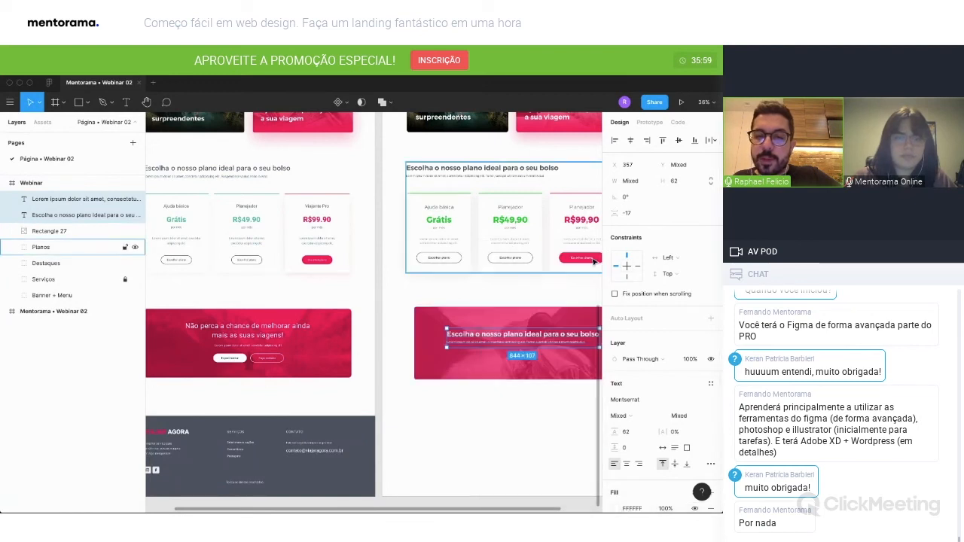
{"action": "key", "text": "Escape"}
Shorten the banner's description line by deleting the end of its text, and centre-align the text.
{"action": "left_click", "coordinate": [568, 349]}
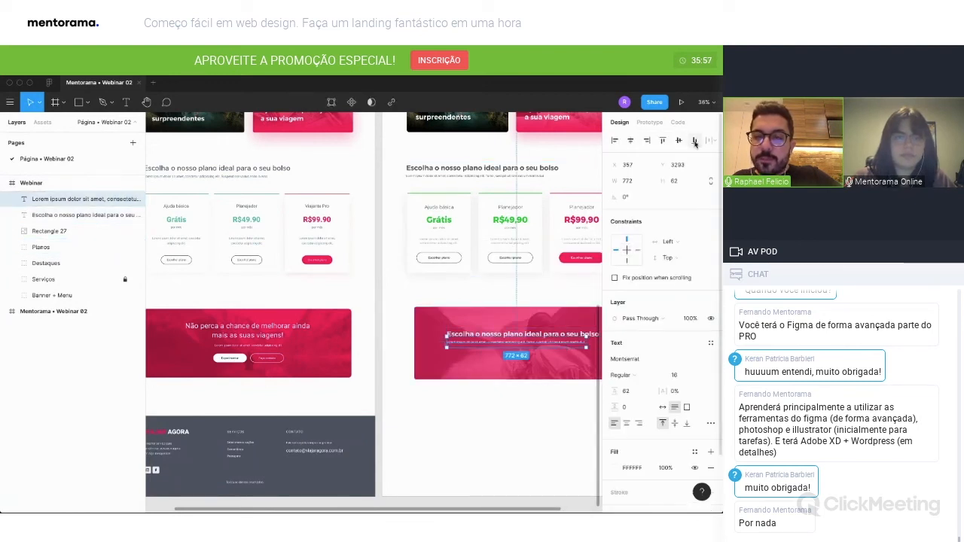
{"action": "scroll", "coordinate": [555, 337], "scroll_direction": "right", "scroll_amount": 2}
{"action": "scroll", "coordinate": [555, 337], "scroll_direction": "right", "scroll_amount": 5}
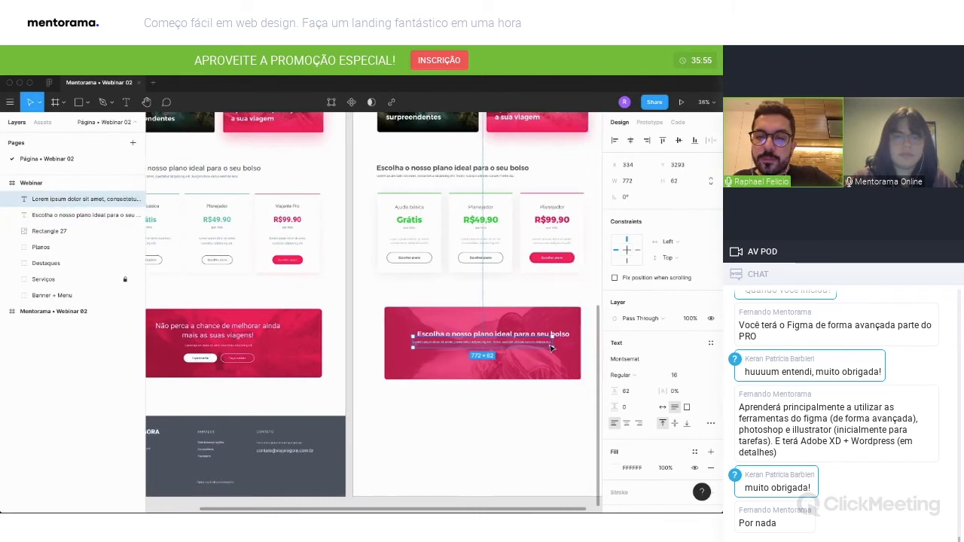
{"action": "double_click", "coordinate": [490, 347]}
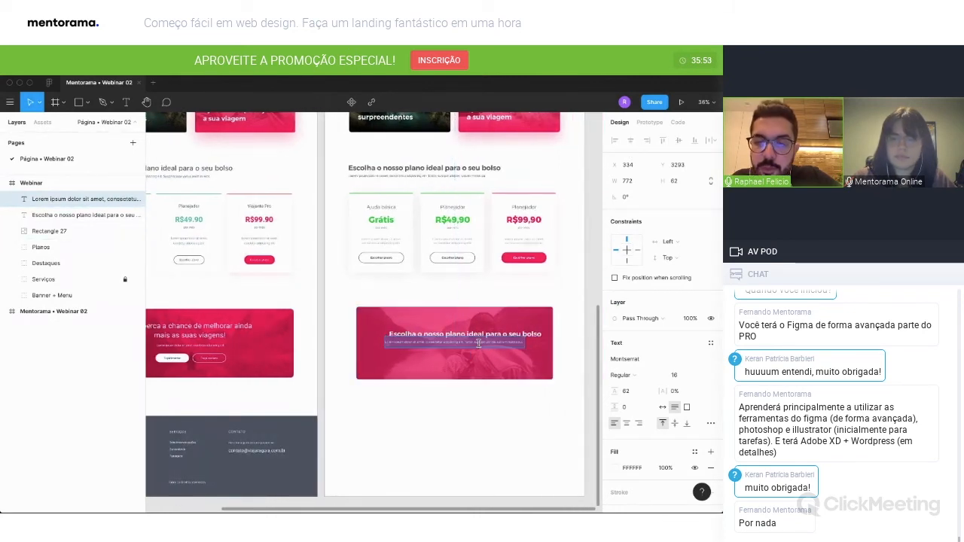
{"action": "key", "text": "shift+super+Right"}
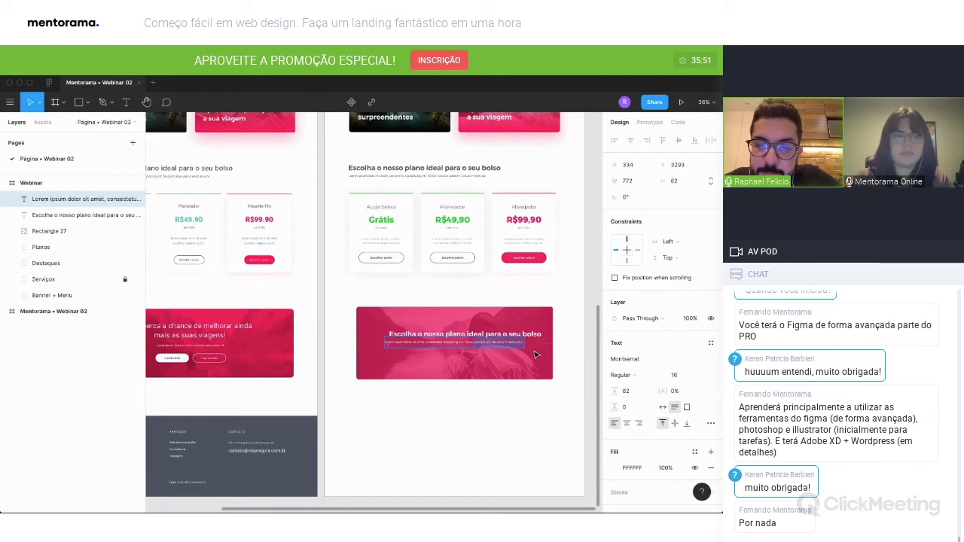
{"action": "key", "text": "BackSpace"}
{"action": "left_click", "coordinate": [626, 424]}
{"action": "key", "text": "Escape"}
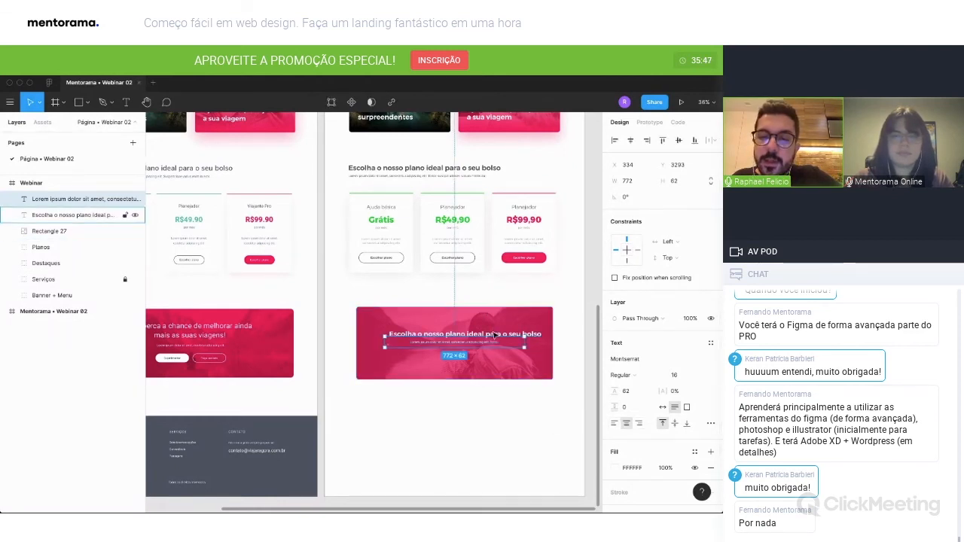
Centre the banner heading horizontally and replace its text with "Não perca a chance de melhorar ainda as suas habilidades com o Figma." on two lines.
{"action": "left_click", "coordinate": [465, 334]}
{"action": "left_click", "coordinate": [631, 141]}
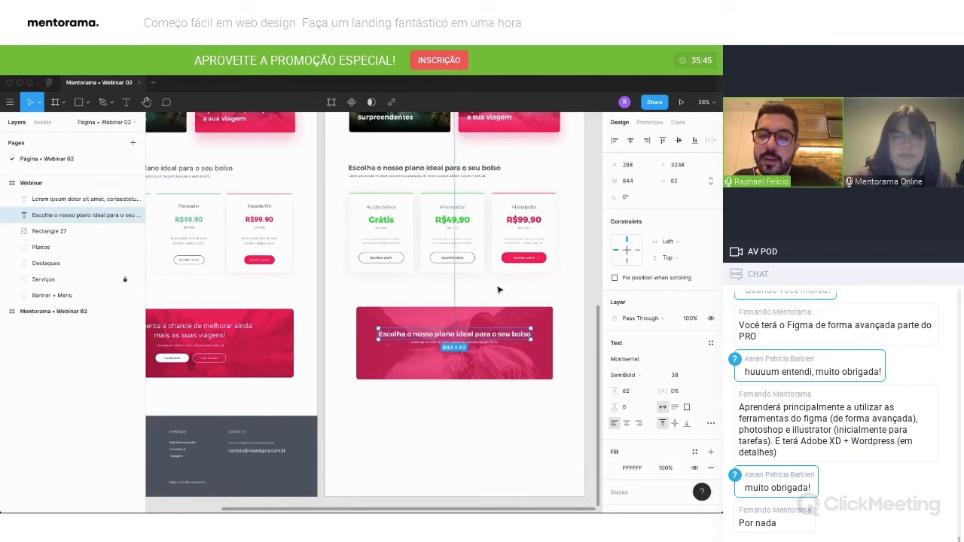
{"action": "double_click", "coordinate": [491, 334]}
{"action": "scroll", "coordinate": [491, 335], "scroll_direction": "left", "scroll_amount": 2}
{"action": "scroll", "coordinate": [491, 334], "scroll_direction": "left", "scroll_amount": 1}
{"action": "type", "text": "Não perca a chance de melhorar ainda"}
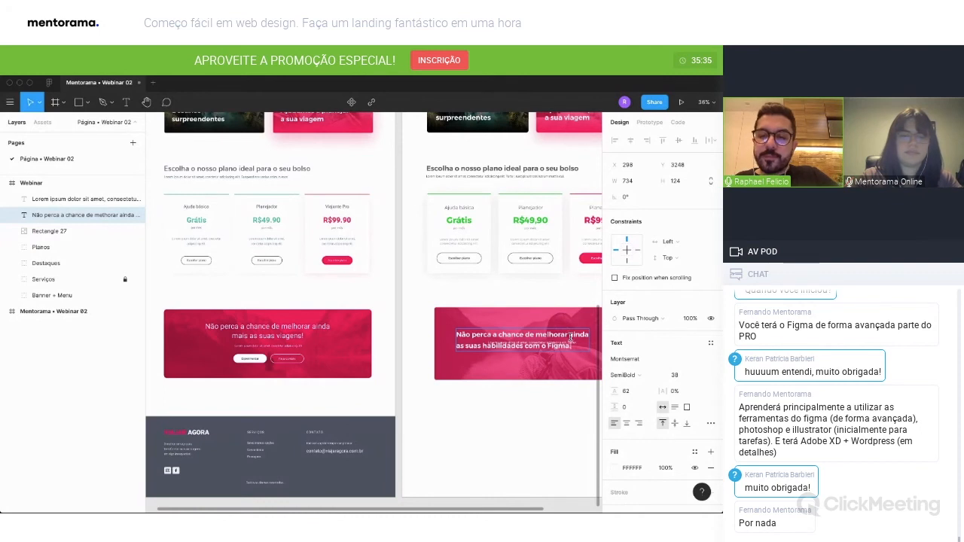
Centre-align the two-line heading, centre it horizontally in the frame and move it up above the description line.
{"action": "key", "text": "Escape"}
{"action": "left_click", "coordinate": [626, 423]}
{"action": "key", "text": "Escape"}
{"action": "left_click", "coordinate": [630, 141]}
{"action": "scroll", "coordinate": [530, 343], "scroll_direction": "right", "scroll_amount": 1}
{"action": "left_click_drag", "start_coordinate": [530, 345], "coordinate": [530, 334]}
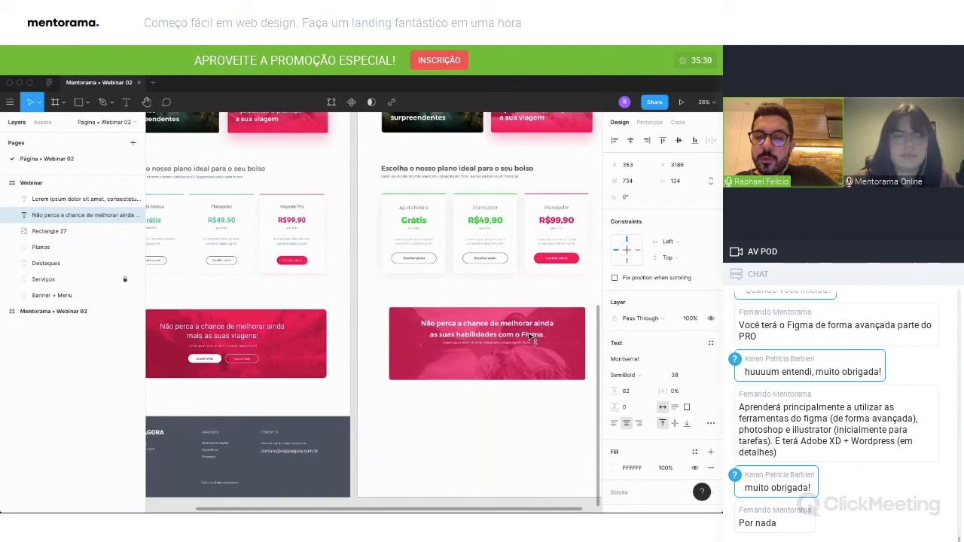
Set the banner heading to Regular weight with a line height of 50 and shift heading and description slightly down together.
{"action": "left_click", "coordinate": [623, 375]}
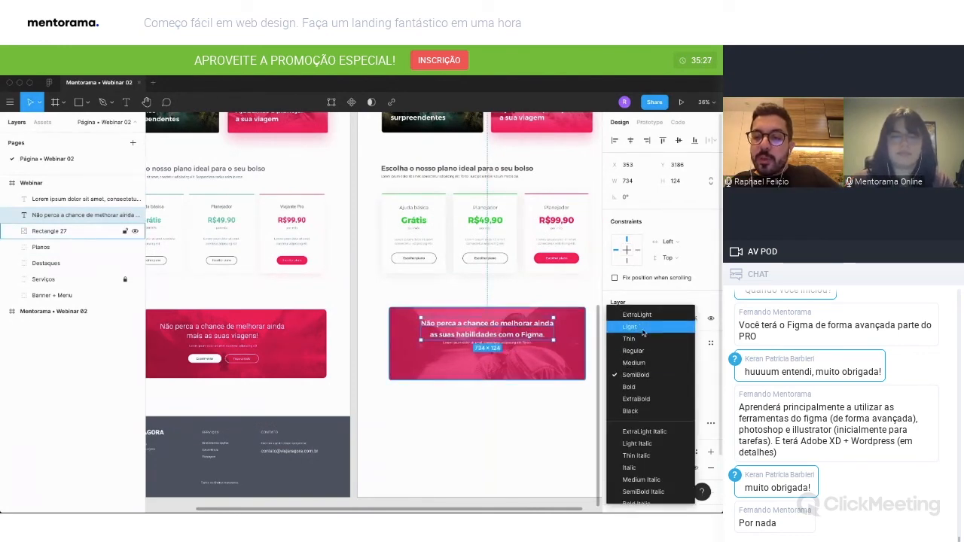
{"action": "left_click", "coordinate": [641, 331]}
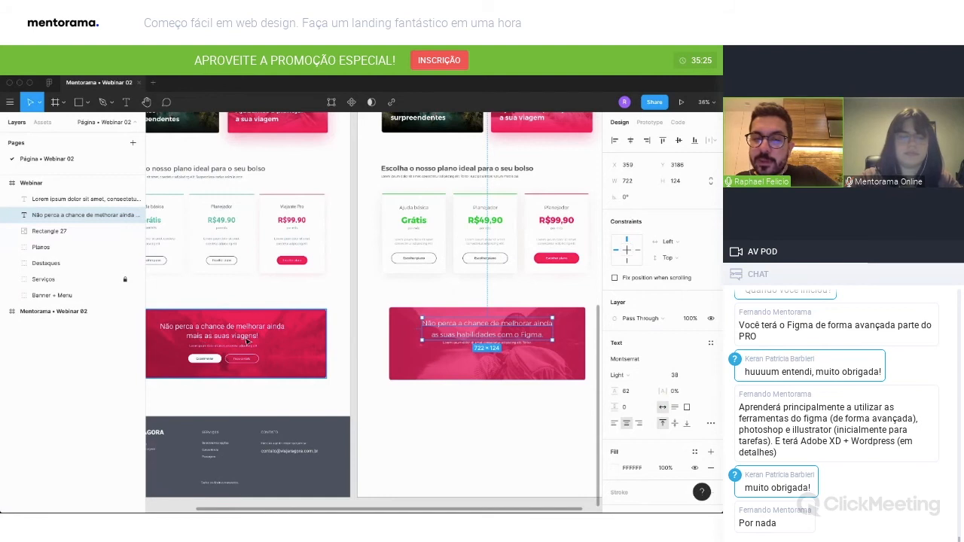
{"action": "left_click", "coordinate": [624, 380]}
{"action": "left_click", "coordinate": [625, 389]}
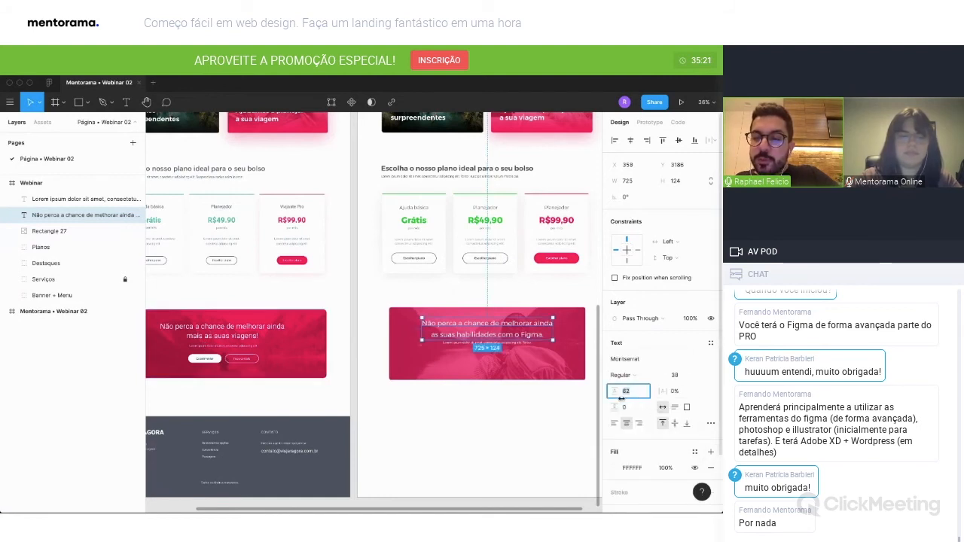
{"action": "type", "text": "50"}
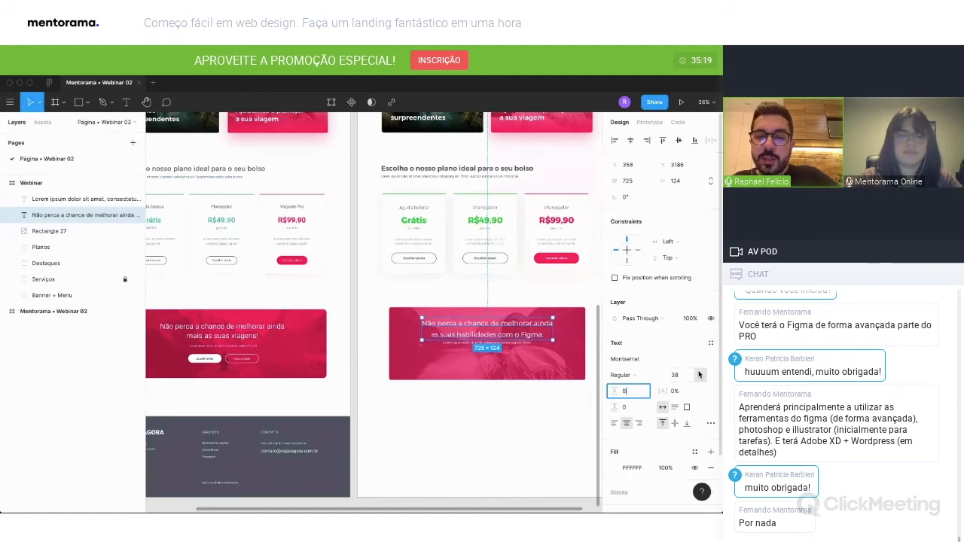
{"action": "key", "text": "Return"}
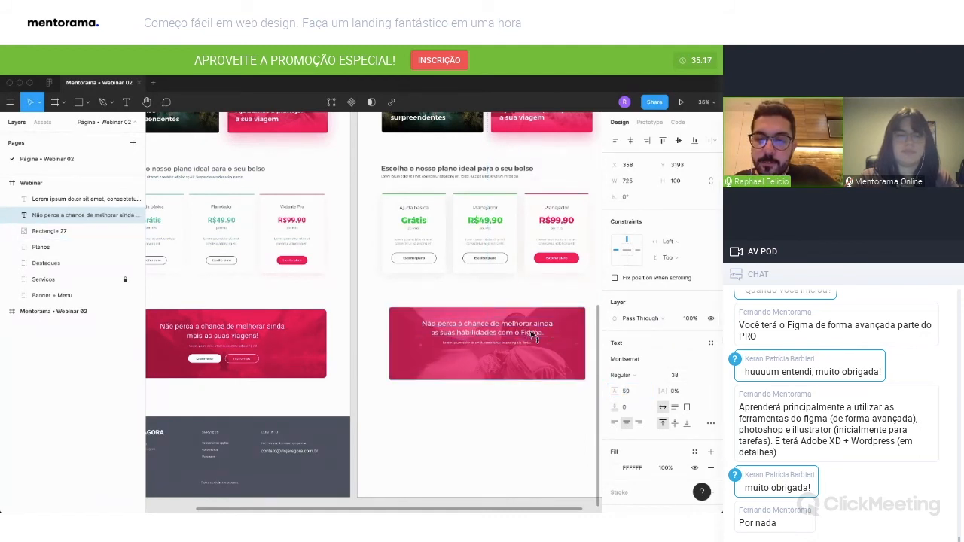
{"action": "left_click", "coordinate": [521, 342], "text": "shift"}
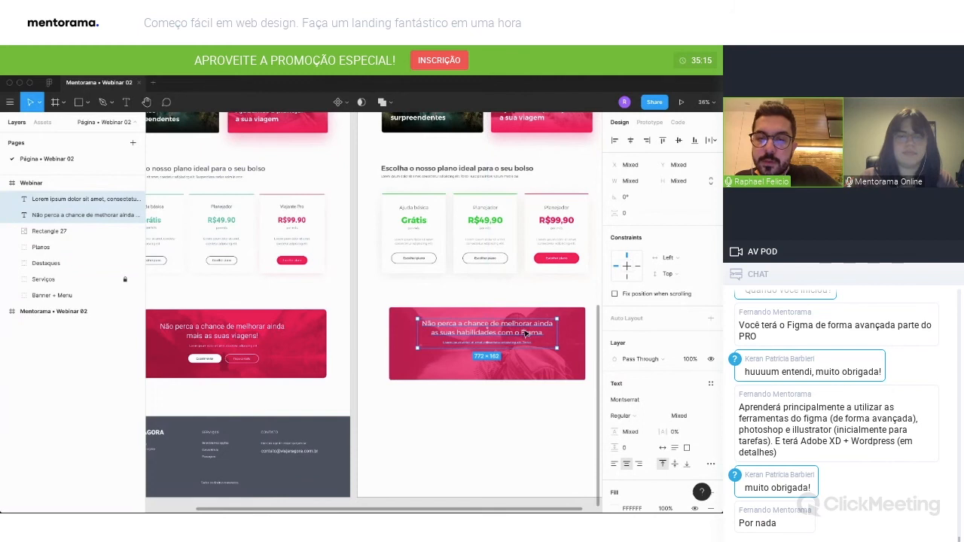
{"action": "left_click_drag", "start_coordinate": [525, 336], "coordinate": [527, 338]}
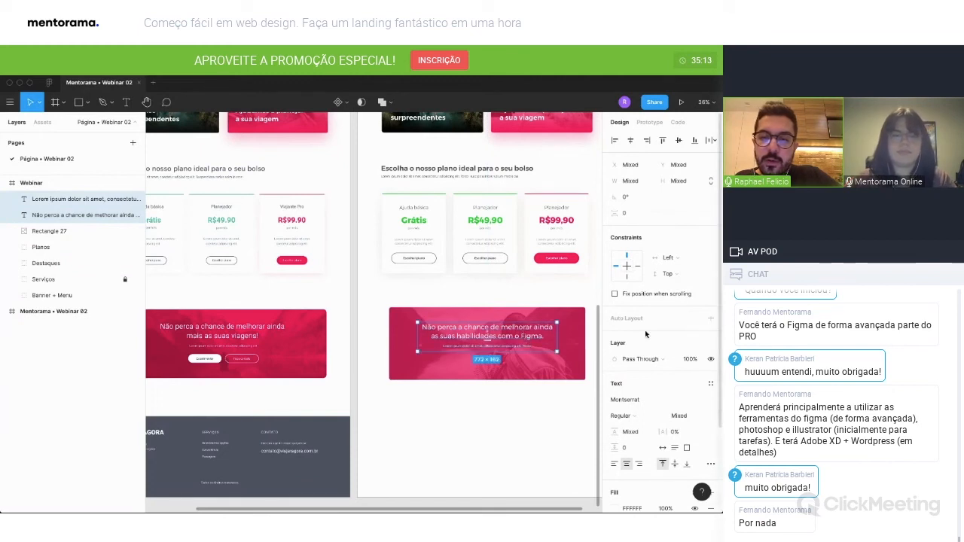
Duplicate the third plan's filled pink button with its label into the banner below the description and place it above the photo layer.
{"action": "left_click", "coordinate": [572, 261]}
{"action": "double_click", "coordinate": [565, 261]}
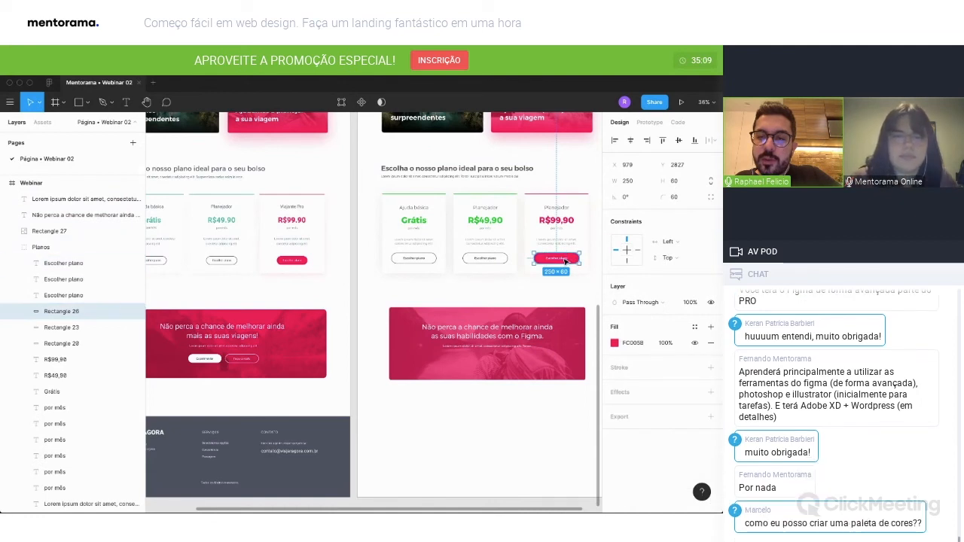
{"action": "left_click", "coordinate": [566, 261], "text": "shift"}
{"action": "left_click_drag", "start_coordinate": [572, 261], "coordinate": [479, 366]}
{"action": "left_click_drag", "start_coordinate": [58, 264], "coordinate": [55, 227]}
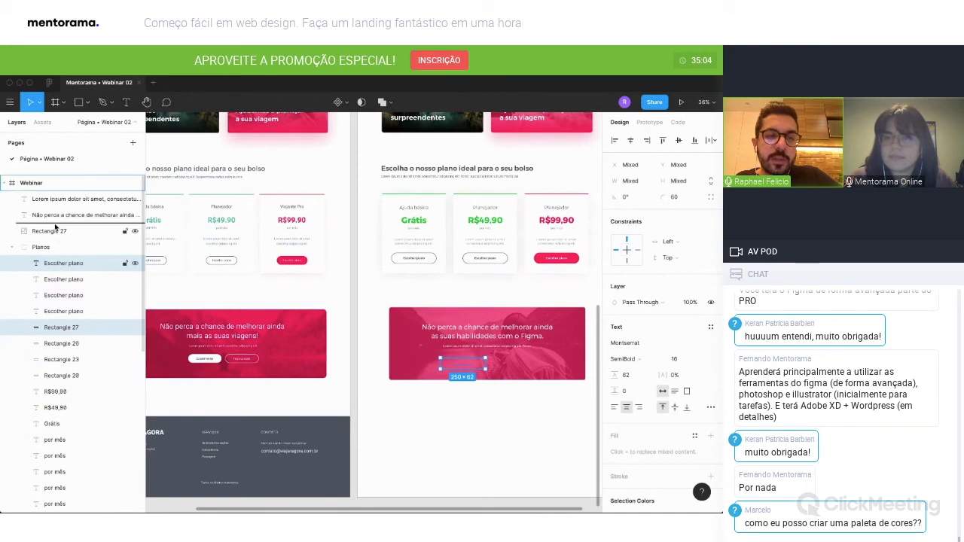
Duplicate the middle plan's outlined button with its label beside the banner's pink button and move it out of the pricing group.
{"action": "double_click", "coordinate": [490, 260]}
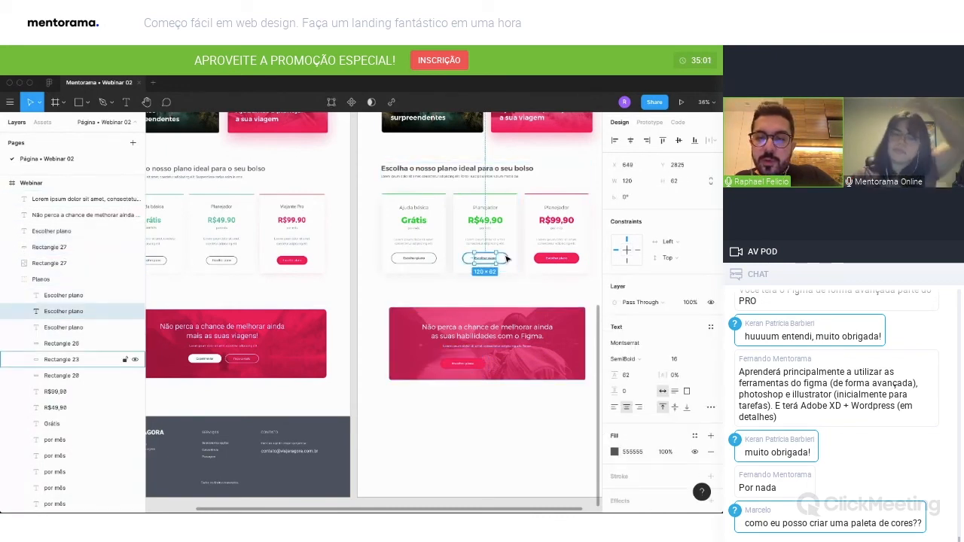
{"action": "left_click", "coordinate": [509, 258], "text": "shift"}
{"action": "left_click_drag", "start_coordinate": [491, 260], "coordinate": [520, 366]}
{"action": "left_click_drag", "start_coordinate": [66, 311], "coordinate": [68, 243]}
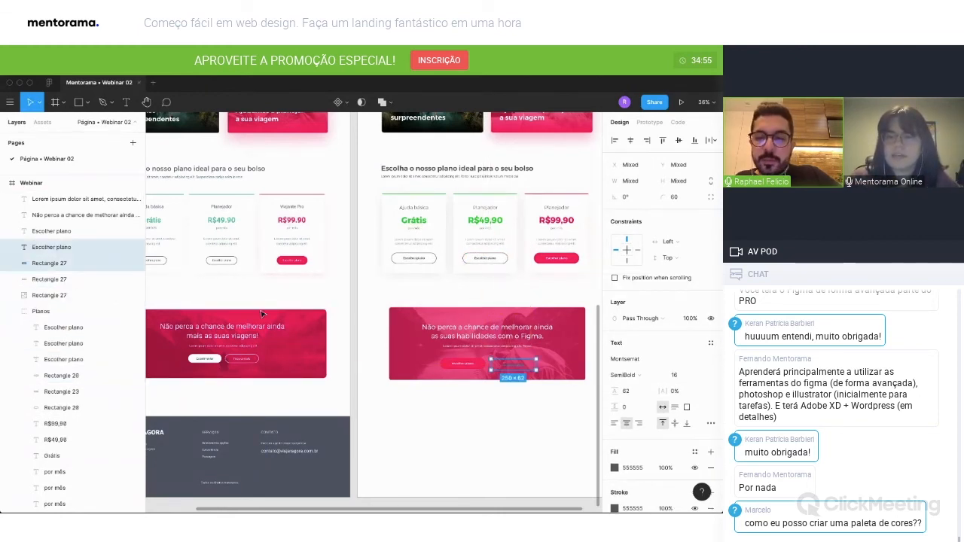
Select both banner buttons with their labels and adjust their shared position below the description line.
{"action": "left_click", "coordinate": [467, 366], "text": "shift"}
{"action": "left_click", "coordinate": [468, 368], "text": "shift"}
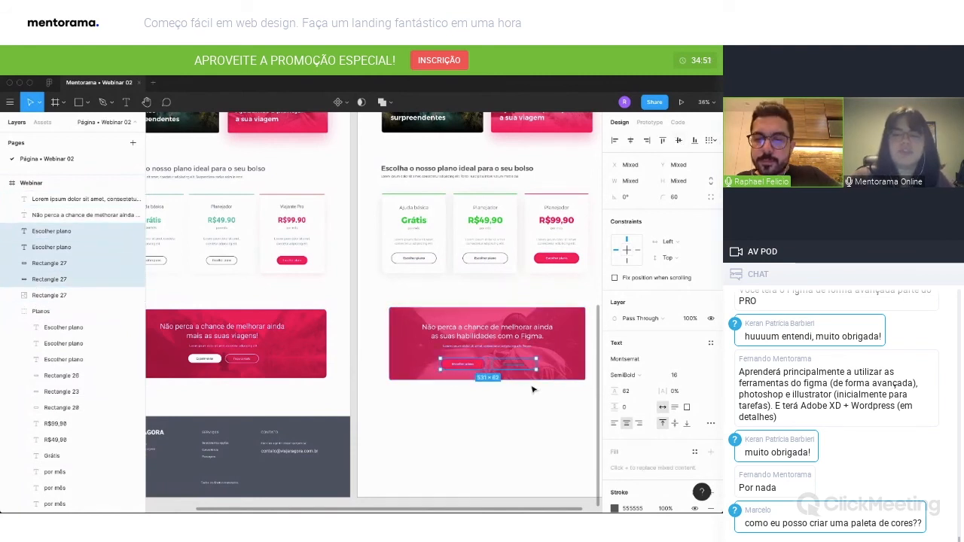
{"action": "left_click_drag", "start_coordinate": [521, 368], "coordinate": [521, 366]}
{"action": "scroll", "coordinate": [521, 366], "scroll_direction": "up", "scroll_amount": 1}
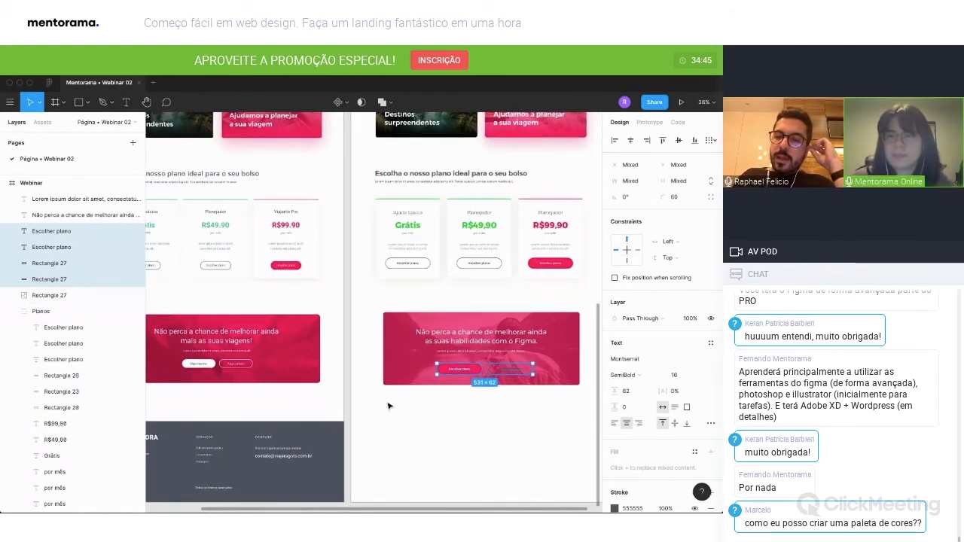
{"action": "scroll", "coordinate": [527, 241], "scroll_direction": "right", "scroll_amount": 3}
{"action": "key", "text": "Escape"}
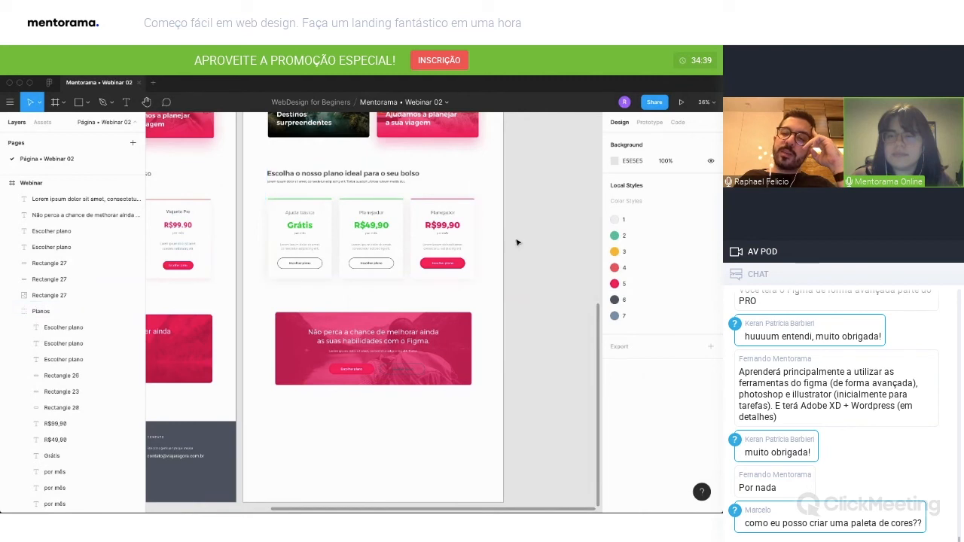
Create a colour style from the pink banner button's fill, named "rosa do" plus the chat participant's first name.
{"action": "left_click", "coordinate": [360, 372]}
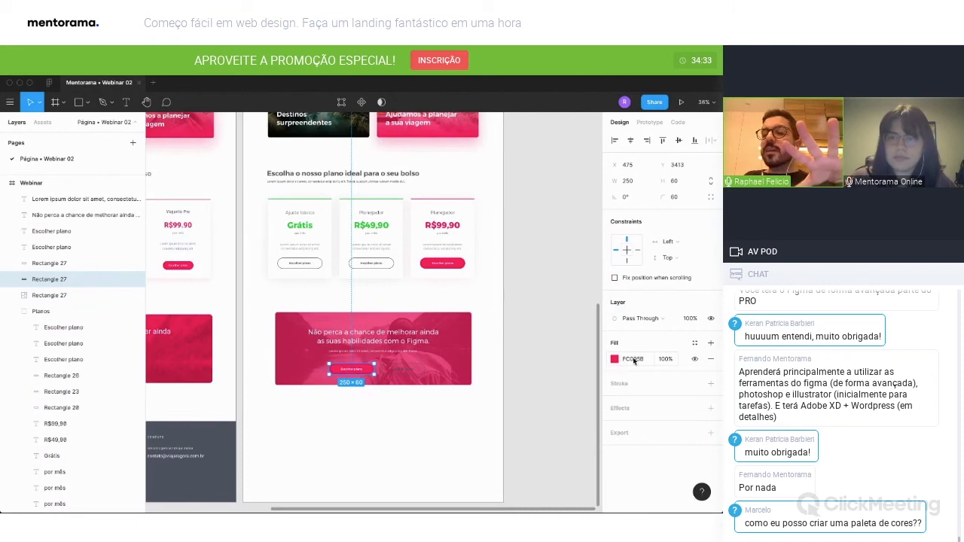
{"action": "left_click", "coordinate": [694, 342]}
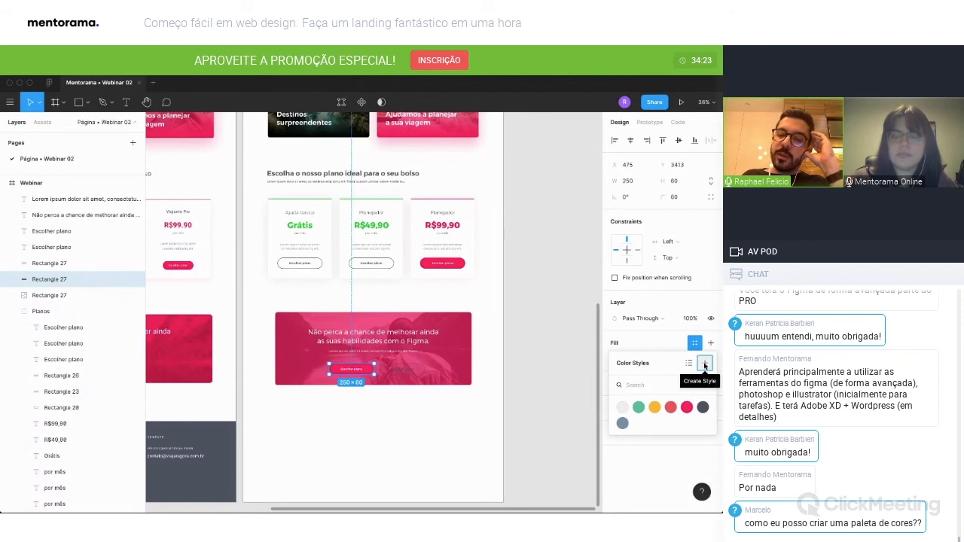
{"action": "left_click", "coordinate": [705, 364]}
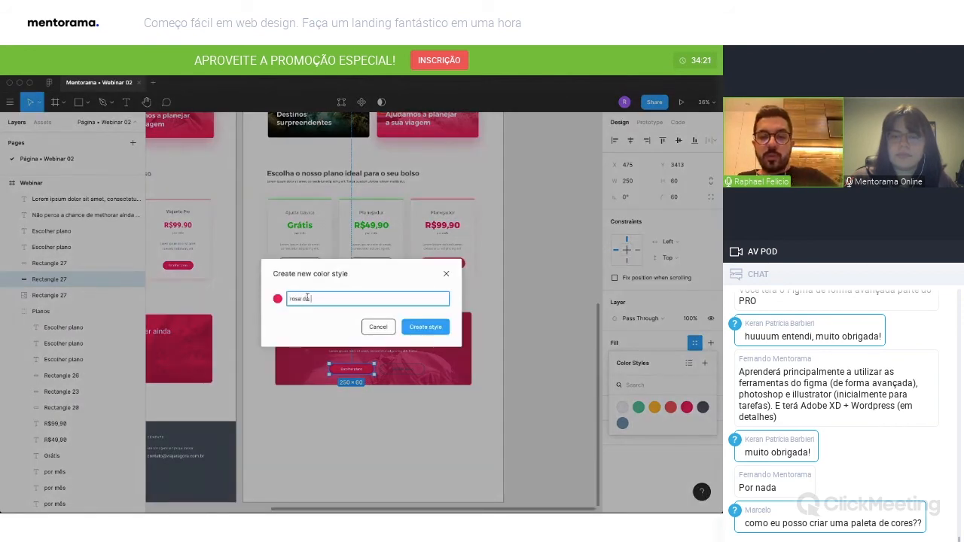
{"action": "key", "text": "Return"}
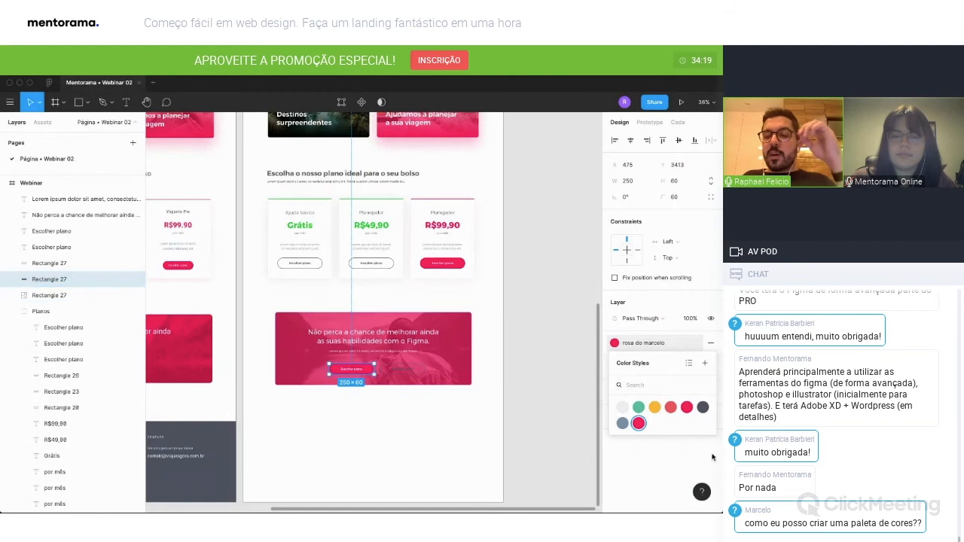
{"action": "left_click", "coordinate": [556, 367]}
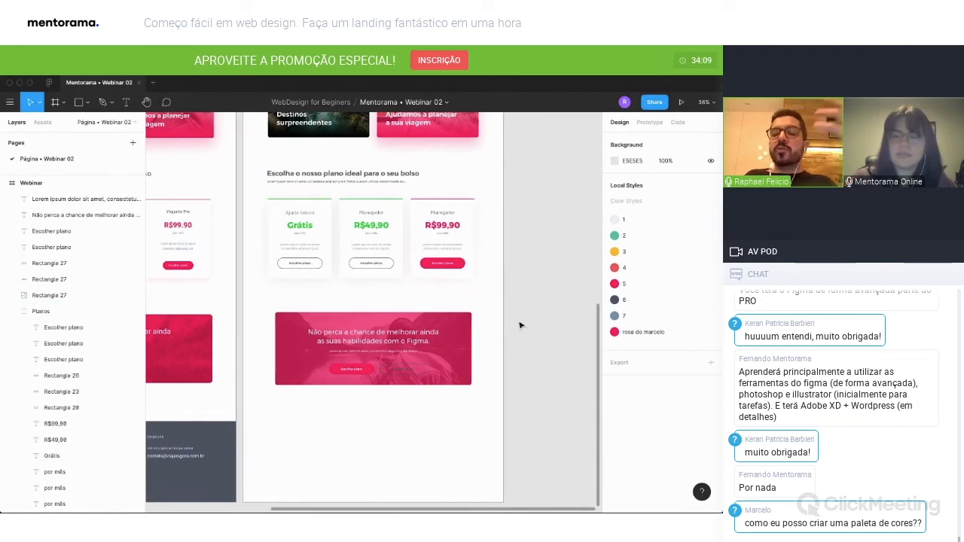
Apply the newly created pink colour style to the R$49,90 price in the middle plan card.
{"action": "scroll", "coordinate": [521, 325], "scroll_direction": "up", "scroll_amount": 1}
{"action": "left_click", "coordinate": [448, 277]}
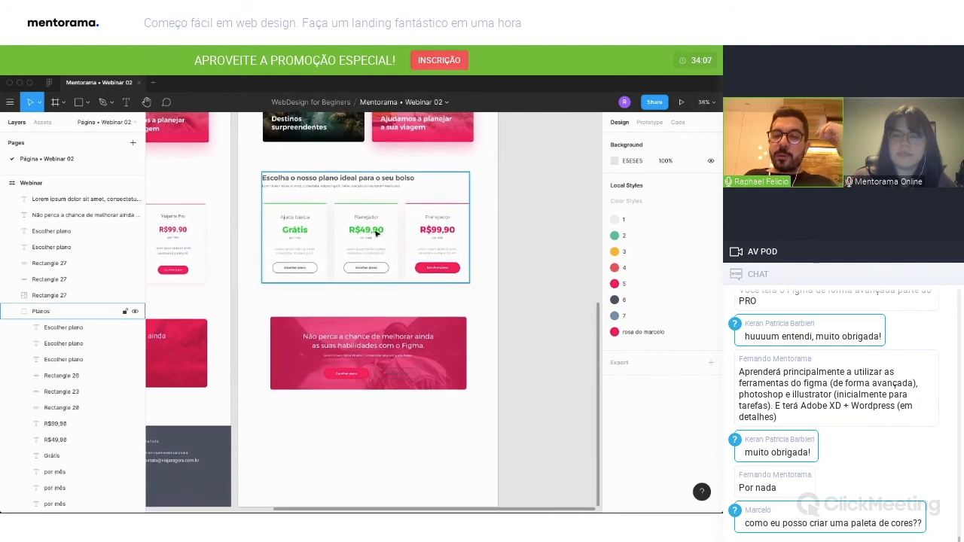
{"action": "double_click", "coordinate": [366, 231]}
{"action": "scroll", "coordinate": [369, 229], "scroll_direction": "down", "scroll_amount": 1}
{"action": "scroll", "coordinate": [368, 231], "scroll_direction": "left", "scroll_amount": 1}
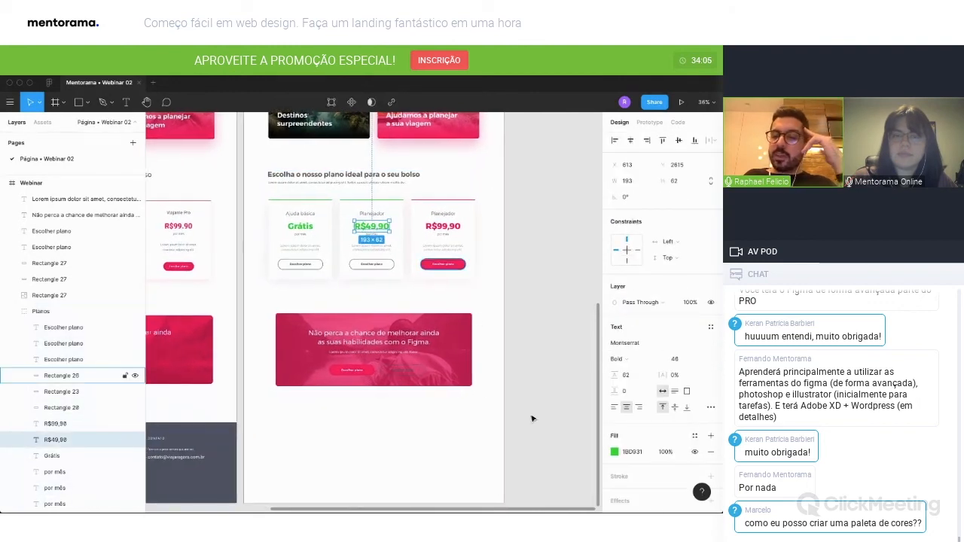
{"action": "left_click", "coordinate": [695, 436]}
{"action": "left_click", "coordinate": [639, 499]}
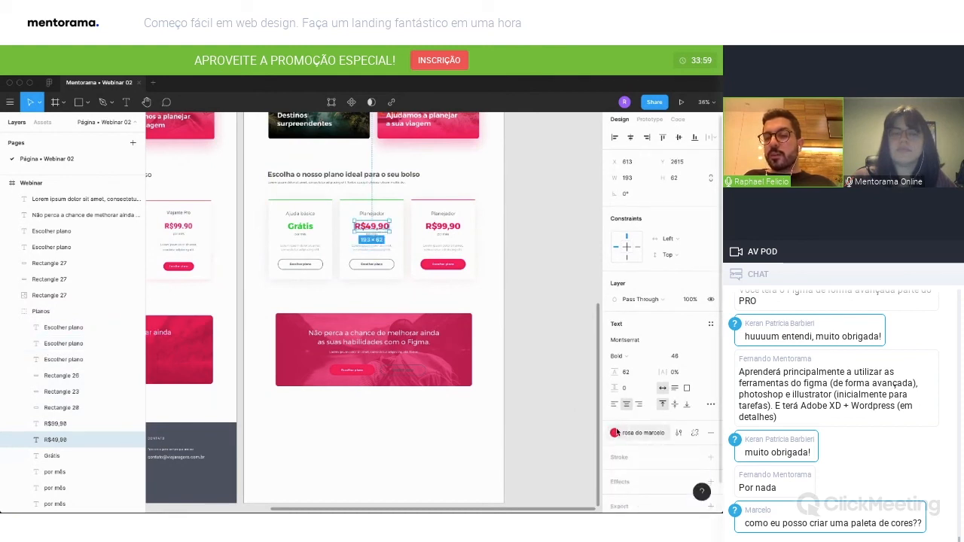
{"action": "scroll", "coordinate": [674, 437], "scroll_direction": "up", "scroll_amount": 1}
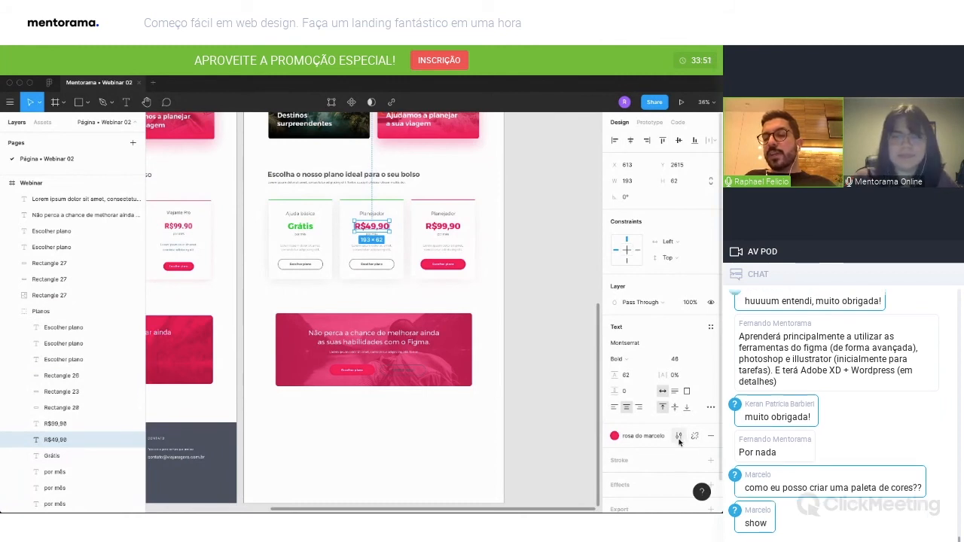
Change the pink colour style applied to the R$49,90 price to blue 0028FC.
{"action": "left_click", "coordinate": [678, 437]}
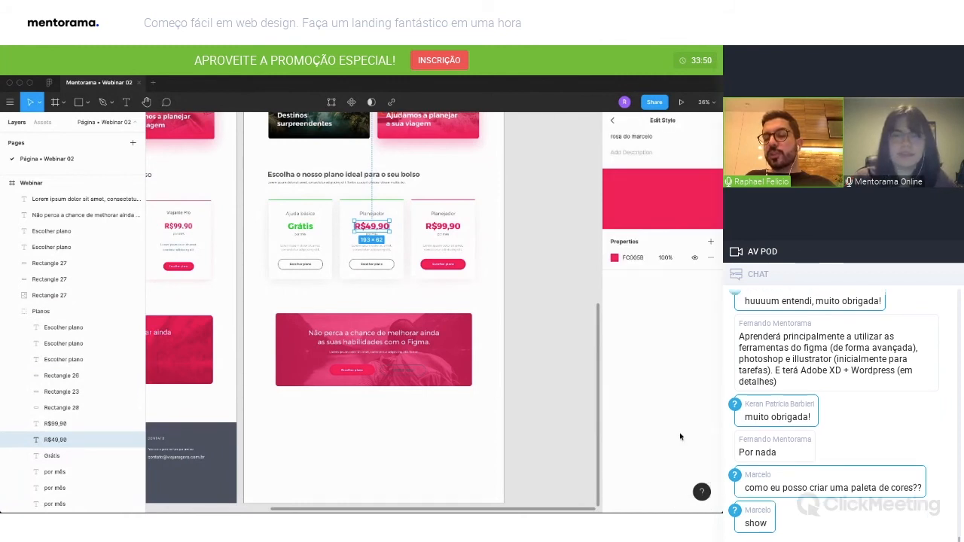
{"action": "left_click", "coordinate": [614, 258]}
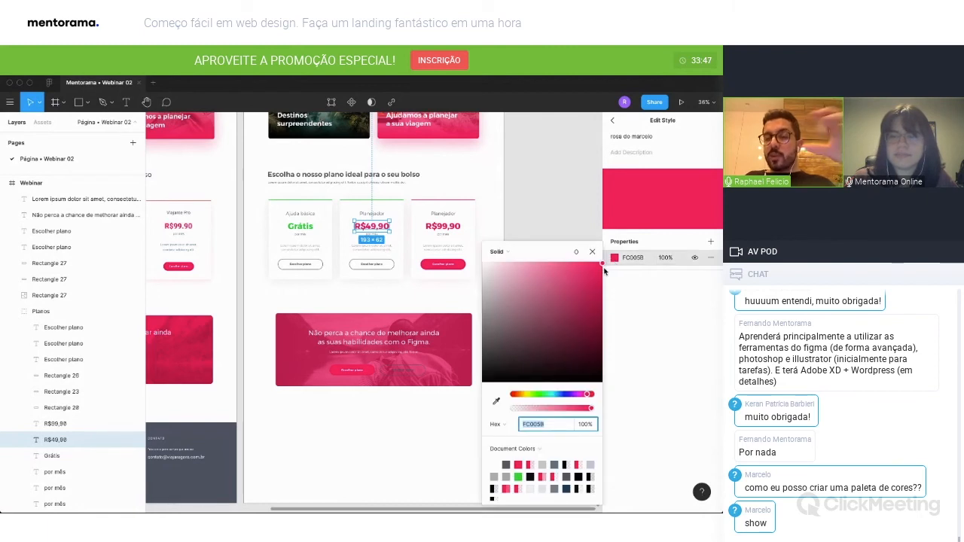
{"action": "left_click", "coordinate": [563, 396]}
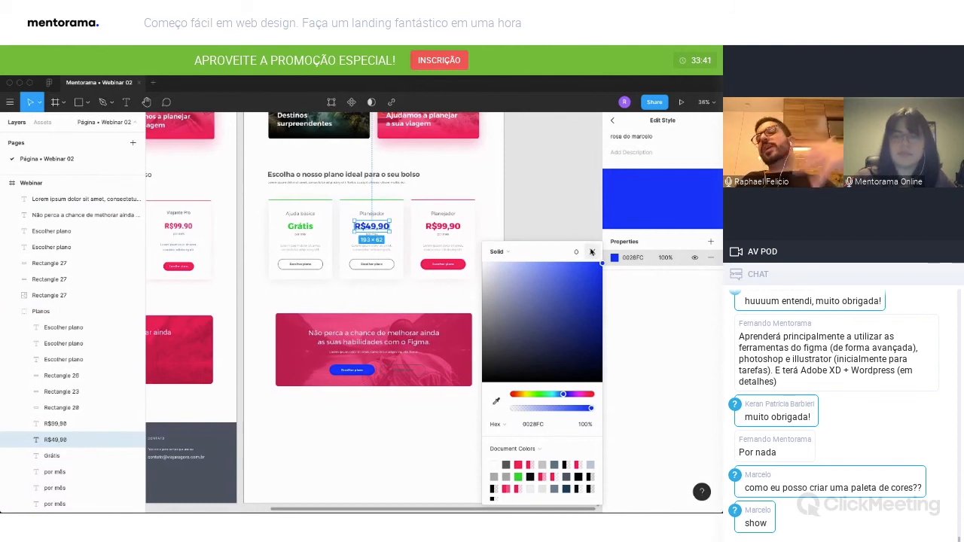
{"action": "left_click", "coordinate": [591, 251]}
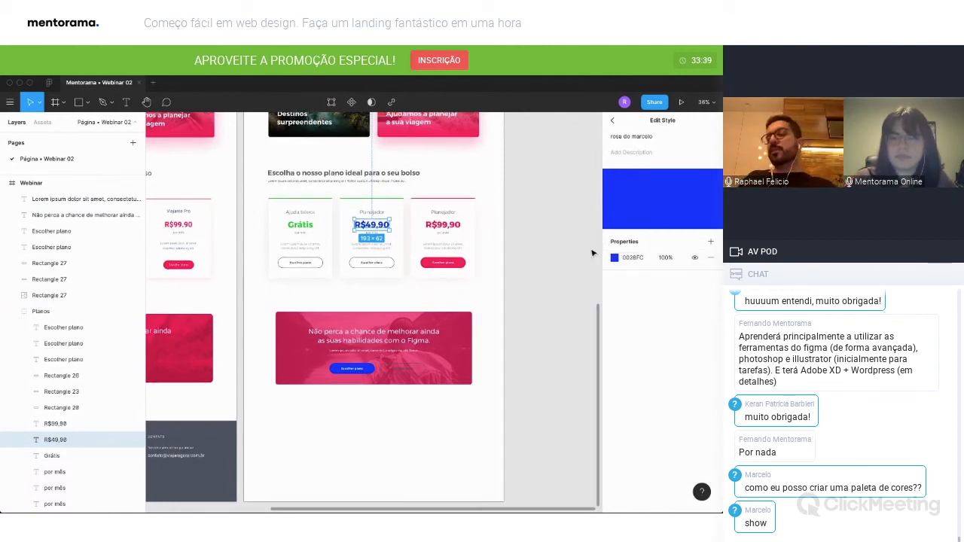
Undo the blue recolouring of the style and its application to the R$49,90 price, leaving the style editor.
{"action": "key", "text": "ctrl+z"}
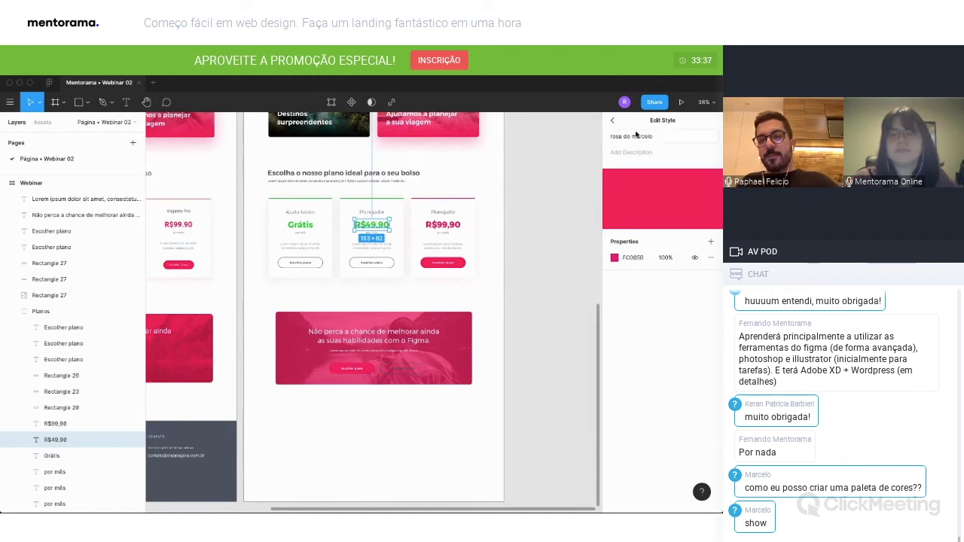
{"action": "key", "text": "Escape"}
{"action": "left_click", "coordinate": [555, 186]}
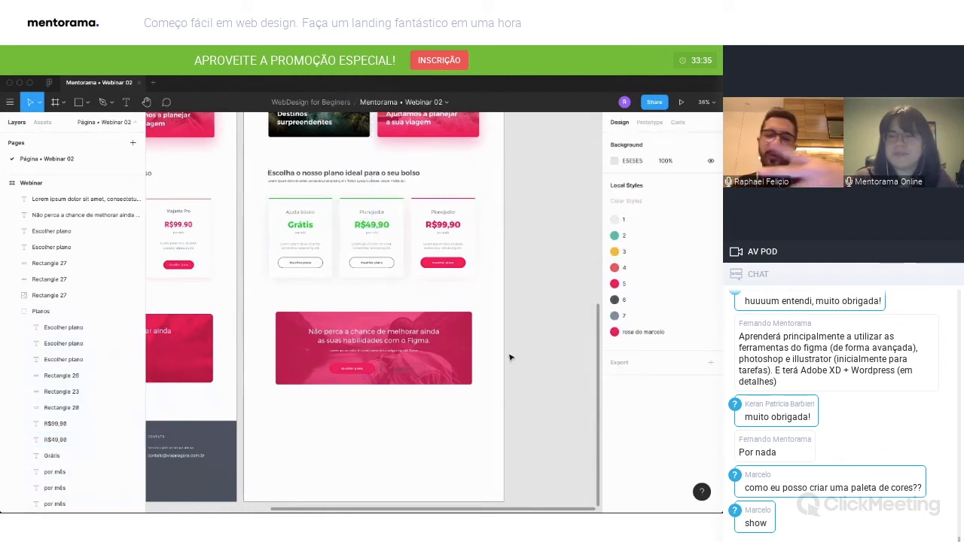
Detach the colour style from the call-to-action banner's pink button and set its fill to white (FFFFFF).
{"action": "scroll", "coordinate": [378, 377], "scroll_direction": "left", "scroll_amount": 2}
{"action": "scroll", "coordinate": [379, 376], "scroll_direction": "left", "scroll_amount": 1}
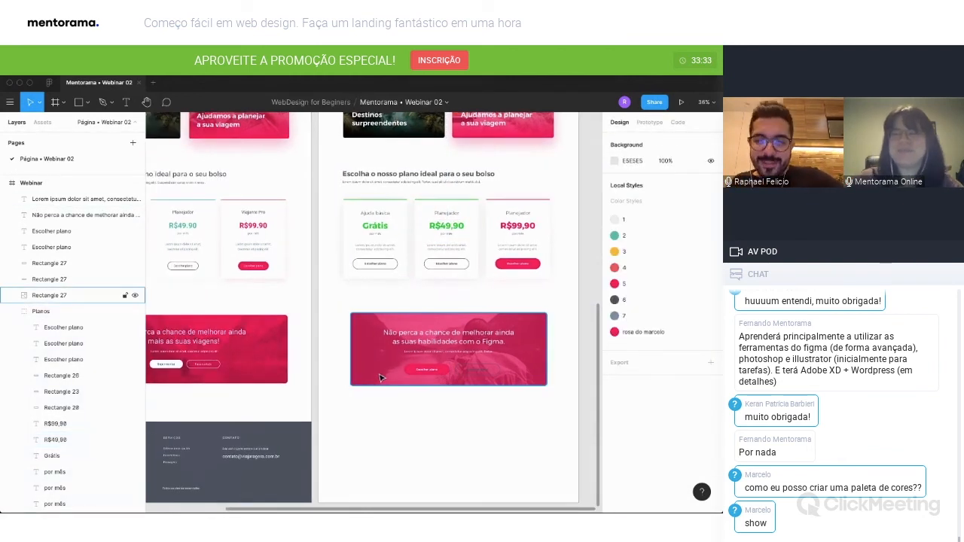
{"action": "left_click", "coordinate": [449, 373]}
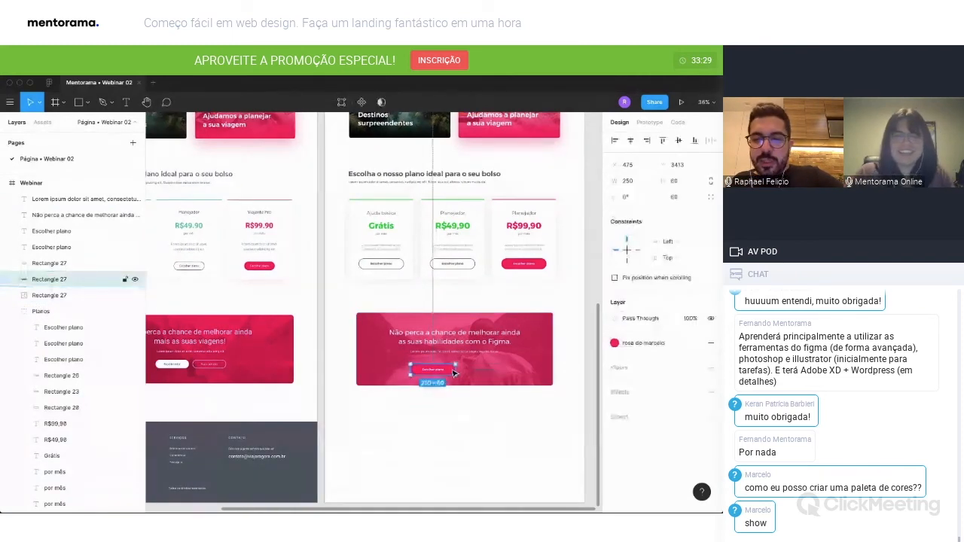
{"action": "left_click", "coordinate": [693, 344]}
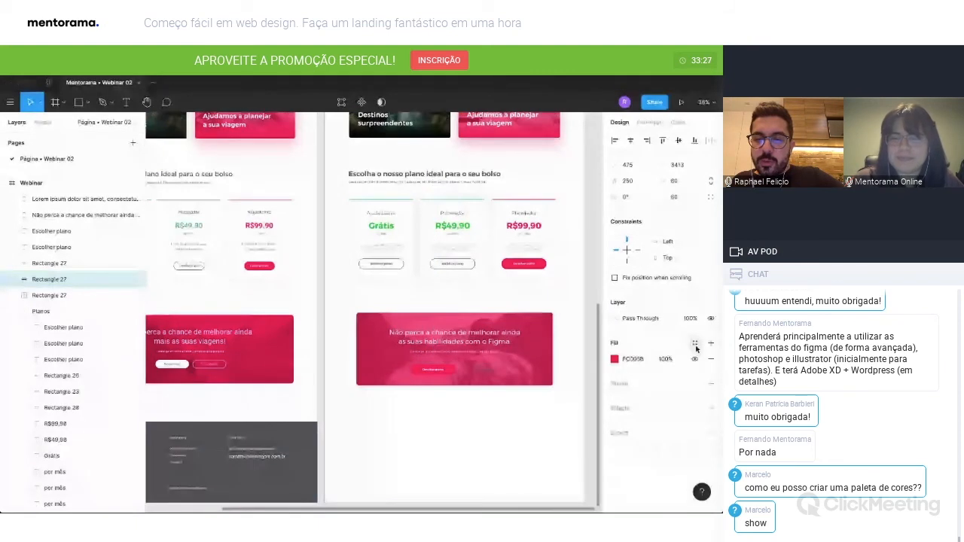
{"action": "left_click", "coordinate": [614, 360]}
Colour the white banner button's label pink (FC005B) and change its text to "Experimente".
{"action": "left_click", "coordinate": [437, 373]}
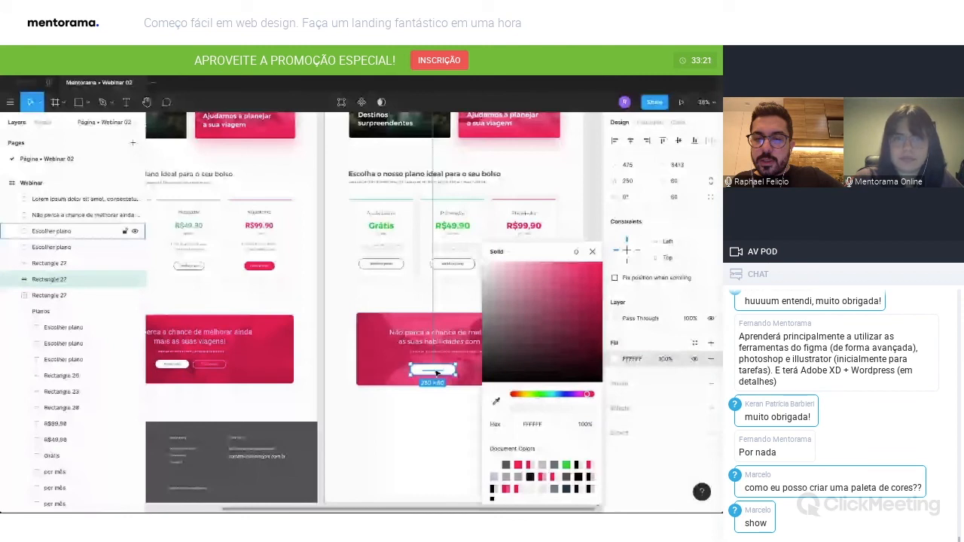
{"action": "double_click", "coordinate": [435, 370]}
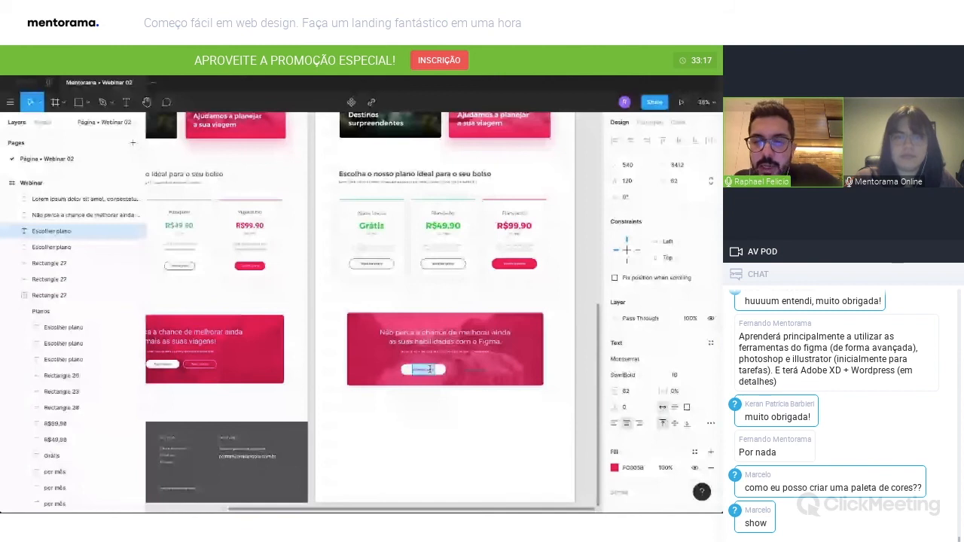
{"action": "type", "text": "Experimente"}
Set the banner's outlined button to white, colouring both its label and its stroke FFFFFF.
{"action": "left_click", "coordinate": [475, 370]}
{"action": "left_click", "coordinate": [615, 467]}
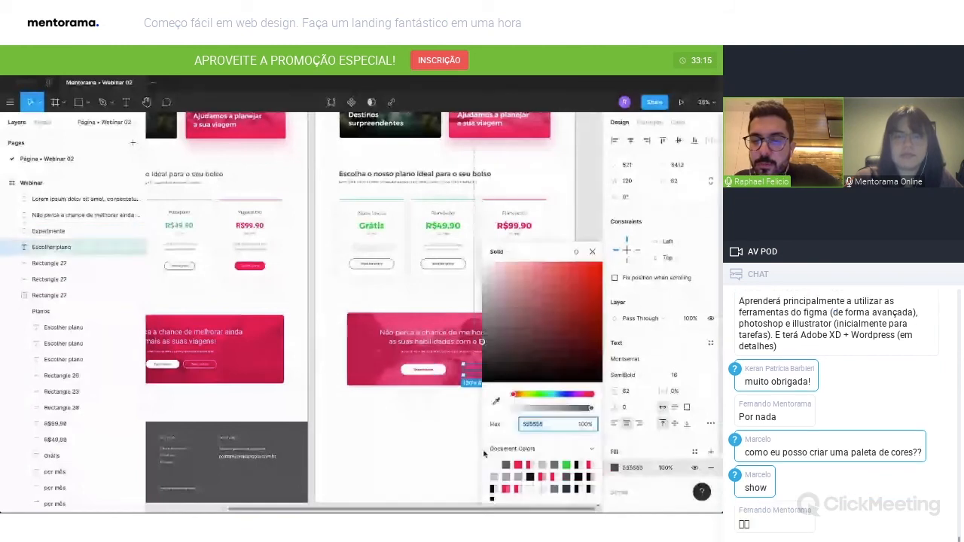
{"action": "left_click", "coordinate": [494, 465]}
{"action": "left_click", "coordinate": [460, 453]}
{"action": "left_click", "coordinate": [460, 376]}
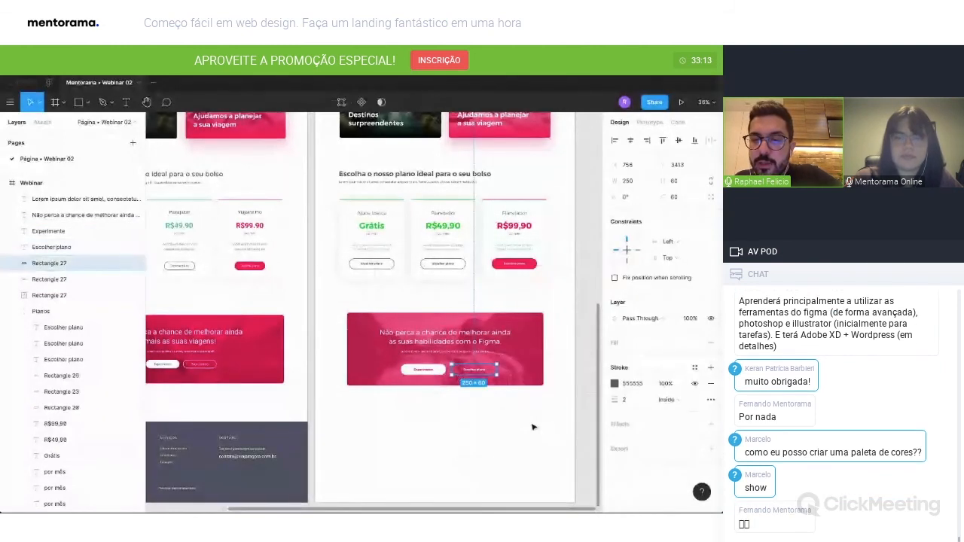
{"action": "left_click", "coordinate": [614, 384]}
{"action": "left_click", "coordinate": [494, 465]}
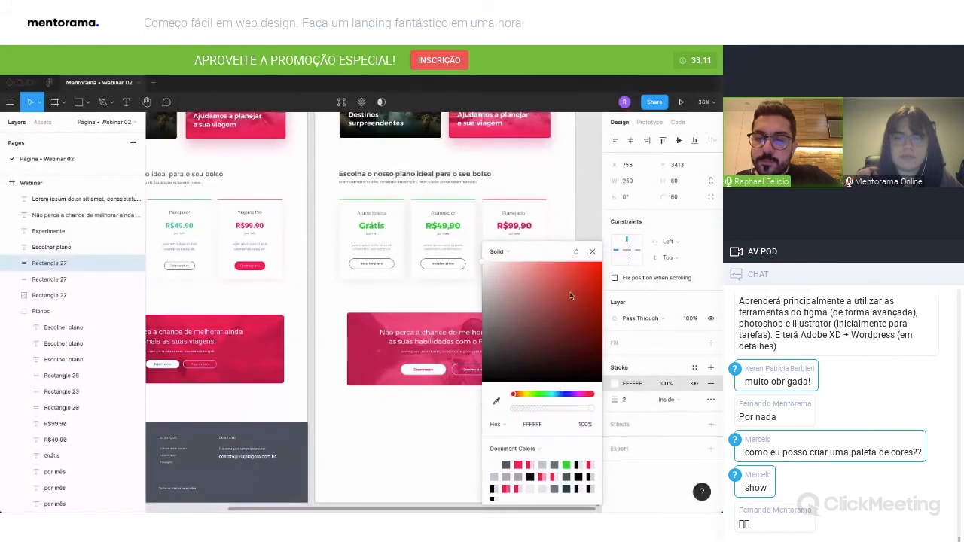
{"action": "left_click", "coordinate": [592, 252]}
{"action": "scroll", "coordinate": [529, 452], "scroll_direction": "left", "scroll_amount": 1}
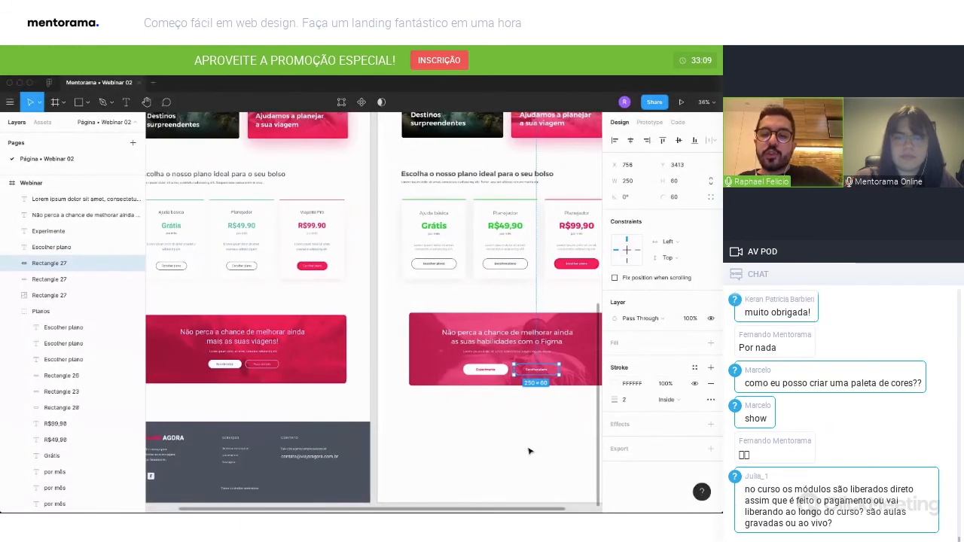
{"action": "left_click", "coordinate": [528, 452]}
Draw a full-width footer rectangle of 1440 × 452 at the bottom of the Webinar frame.
{"action": "scroll", "coordinate": [478, 427], "scroll_direction": "down", "scroll_amount": 1}
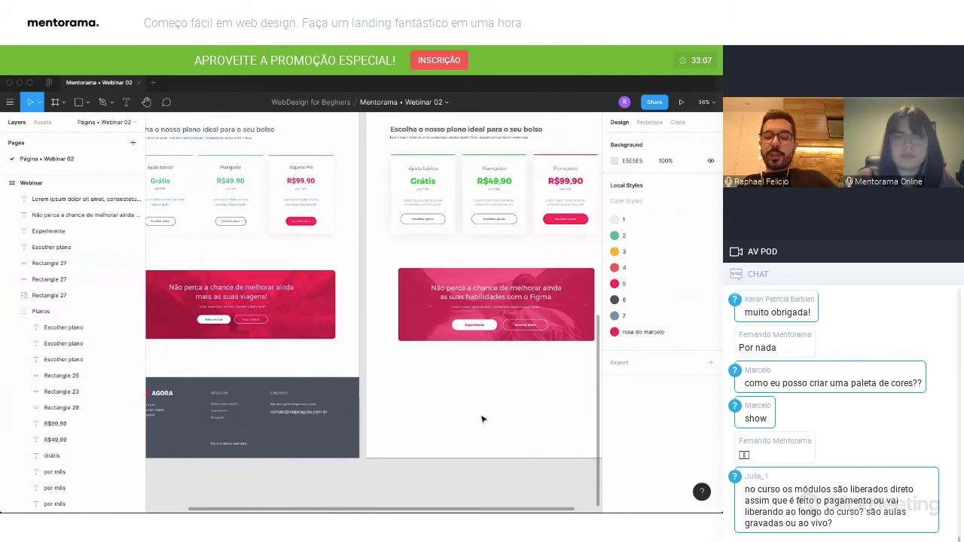
{"action": "scroll", "coordinate": [482, 420], "scroll_direction": "left", "scroll_amount": 2}
{"action": "key", "text": "r"}
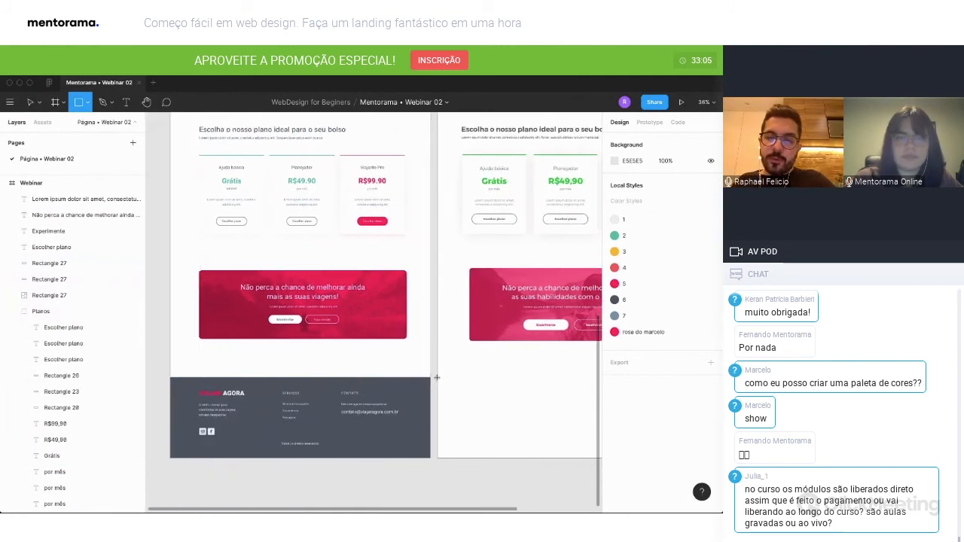
{"action": "left_click_drag", "start_coordinate": [438, 376], "coordinate": [536, 457]}
{"action": "scroll", "coordinate": [537, 438], "scroll_direction": "left", "scroll_amount": 5}
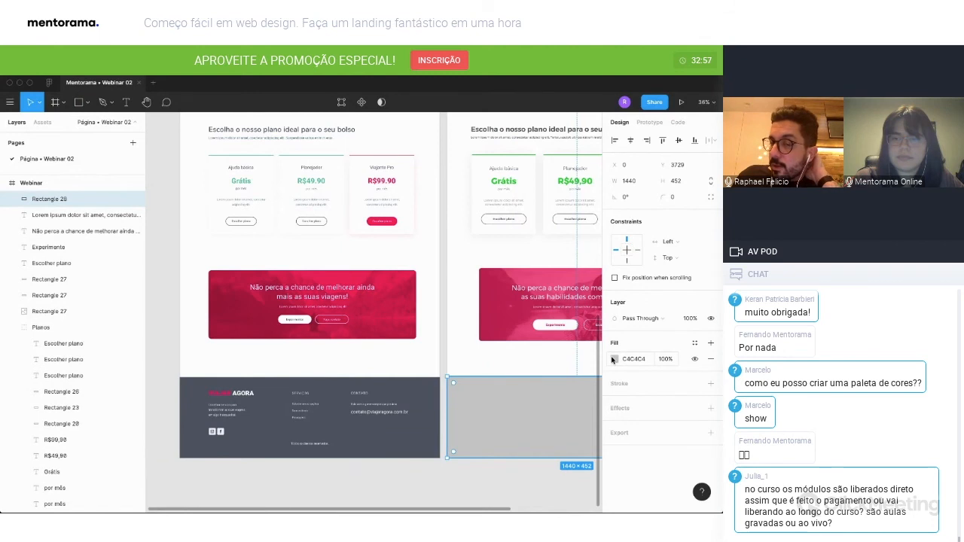
Fill the footer rectangle with dark blue-grey 4B4F59 and lock its layer.
{"action": "left_click", "coordinate": [614, 359]}
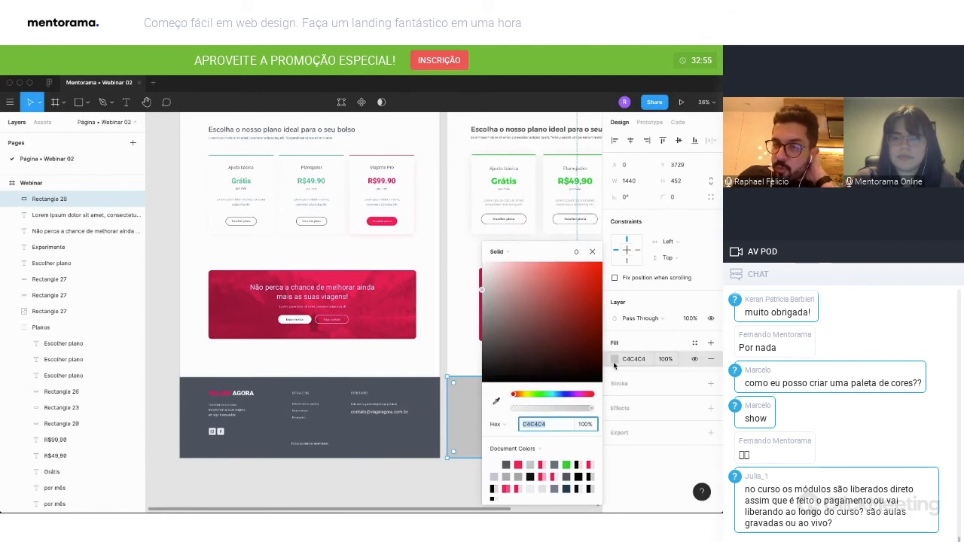
{"action": "left_click", "coordinate": [483, 351]}
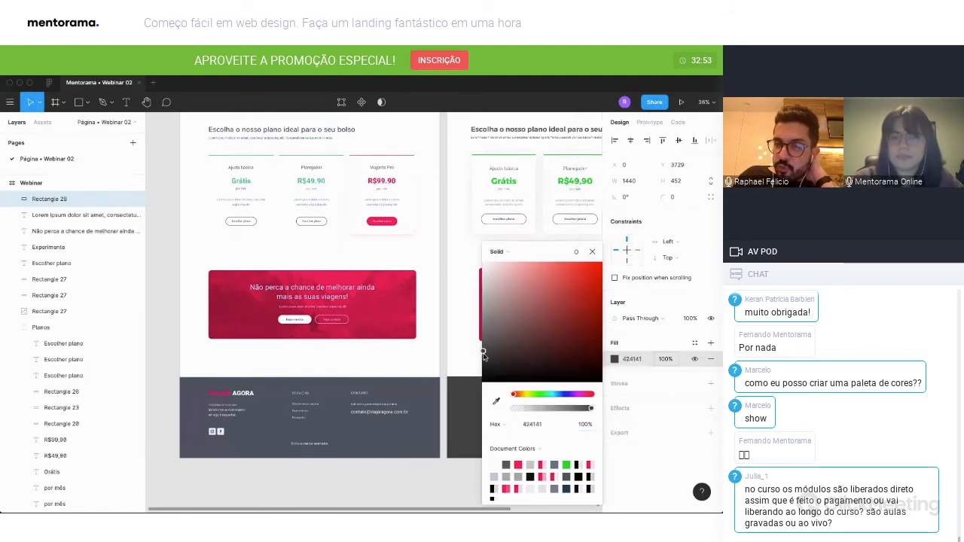
{"action": "left_click_drag", "start_coordinate": [513, 393], "coordinate": [562, 394]}
{"action": "left_click", "coordinate": [495, 336]}
{"action": "left_click_drag", "start_coordinate": [495, 340], "coordinate": [500, 343]}
{"action": "left_click", "coordinate": [592, 252]}
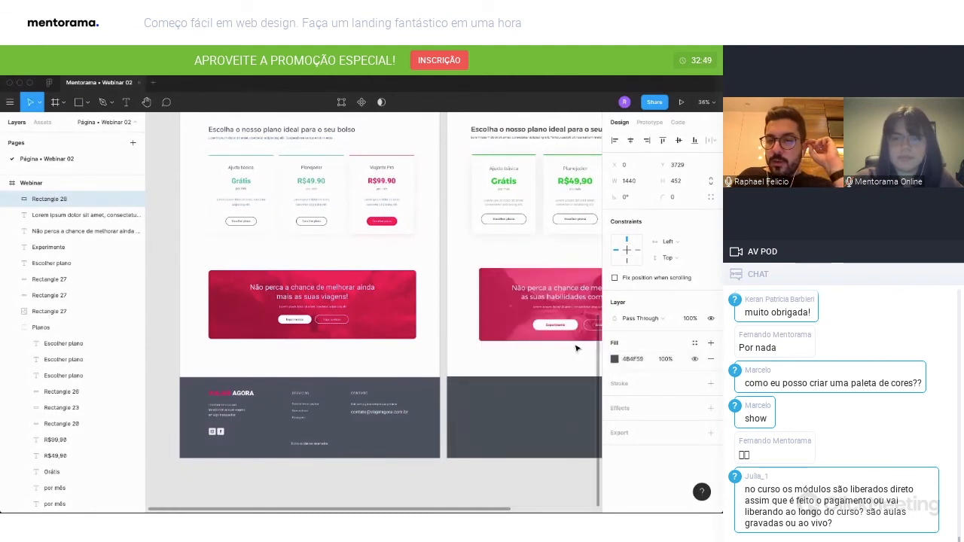
{"action": "scroll", "coordinate": [583, 381], "scroll_direction": "right", "scroll_amount": 2}
{"action": "scroll", "coordinate": [549, 375], "scroll_direction": "right", "scroll_amount": 2}
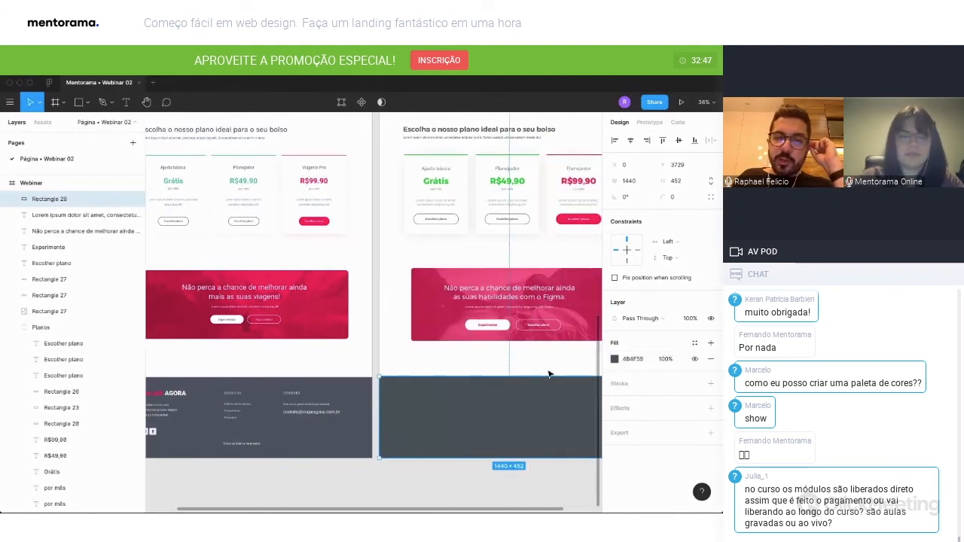
{"action": "scroll", "coordinate": [549, 374], "scroll_direction": "right", "scroll_amount": 2}
{"action": "left_click", "coordinate": [125, 200]}
Group all elements of the pink call-to-action banner and name the group "CTA".
{"action": "left_click_drag", "start_coordinate": [383, 261], "coordinate": [540, 339]}
{"action": "key", "text": "ctrl+g"}
{"action": "double_click", "coordinate": [45, 216]}
{"action": "type", "text": "CTA"}
{"action": "key", "text": "Return"}
{"action": "left_click", "coordinate": [12, 231]}
{"action": "left_click", "coordinate": [519, 364]}
Lock the Banner + Menu, Destaques and Planos groups.
{"action": "scroll", "coordinate": [248, 249], "scroll_direction": "left", "scroll_amount": 1}
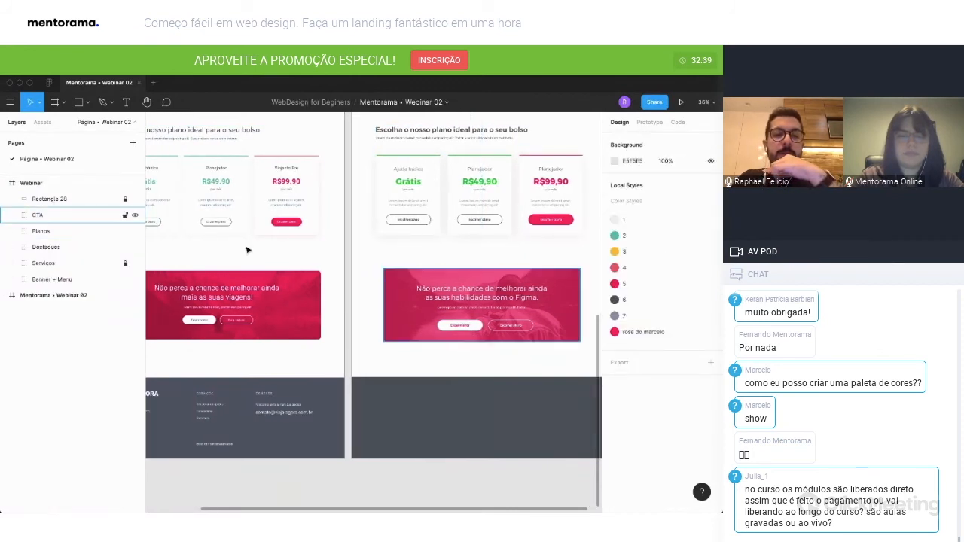
{"action": "left_click", "coordinate": [125, 279]}
{"action": "left_click", "coordinate": [125, 247]}
{"action": "left_click", "coordinate": [125, 231]}
Duplicate the header's VIAJAR AGORA logo into the dark footer and move the copy out of the Banner + Menu group.
{"action": "scroll", "coordinate": [403, 353], "scroll_direction": "left", "scroll_amount": 1}
{"action": "scroll", "coordinate": [403, 352], "scroll_direction": "down", "scroll_amount": 1}
{"action": "scroll", "coordinate": [402, 352], "scroll_direction": "left", "scroll_amount": 1}
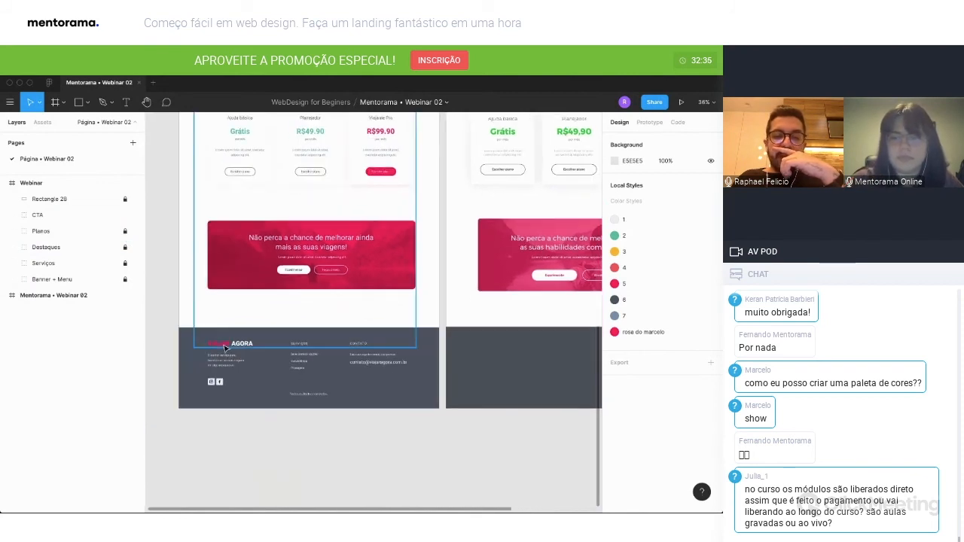
{"action": "scroll", "coordinate": [527, 325], "scroll_direction": "up", "scroll_amount": 3}
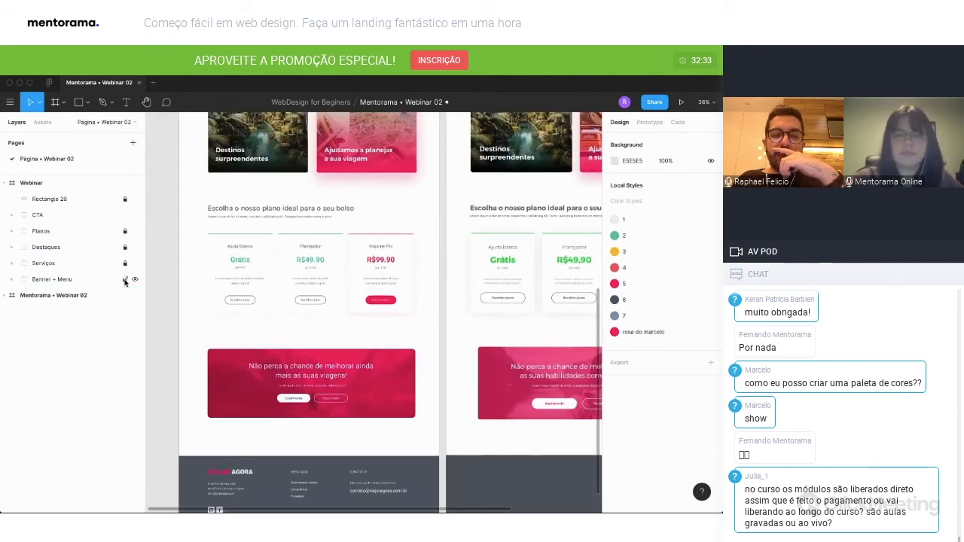
{"action": "scroll", "coordinate": [554, 316], "scroll_direction": "up", "scroll_amount": 8}
{"action": "left_click", "coordinate": [493, 352]}
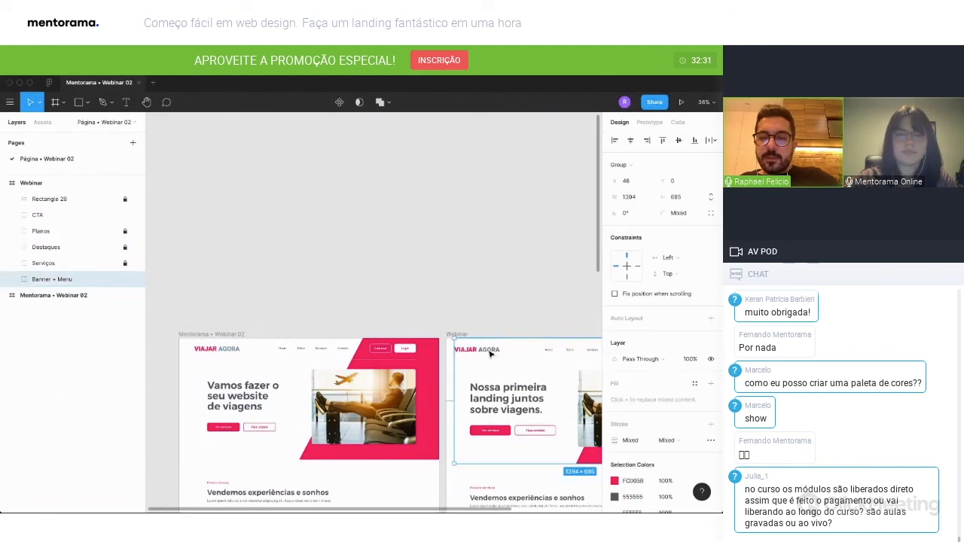
{"action": "left_click", "coordinate": [492, 352]}
{"action": "left_click", "coordinate": [483, 353]}
{"action": "left_click_drag", "start_coordinate": [472, 354], "coordinate": [476, 381]}
{"action": "left_click_drag", "start_coordinate": [113, 375], "coordinate": [60, 194]}
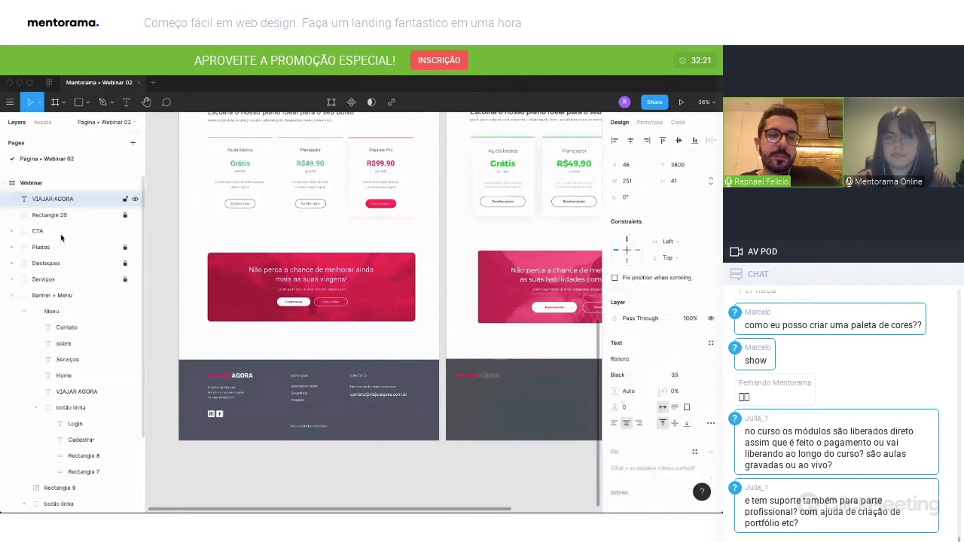
{"action": "left_click", "coordinate": [12, 295]}
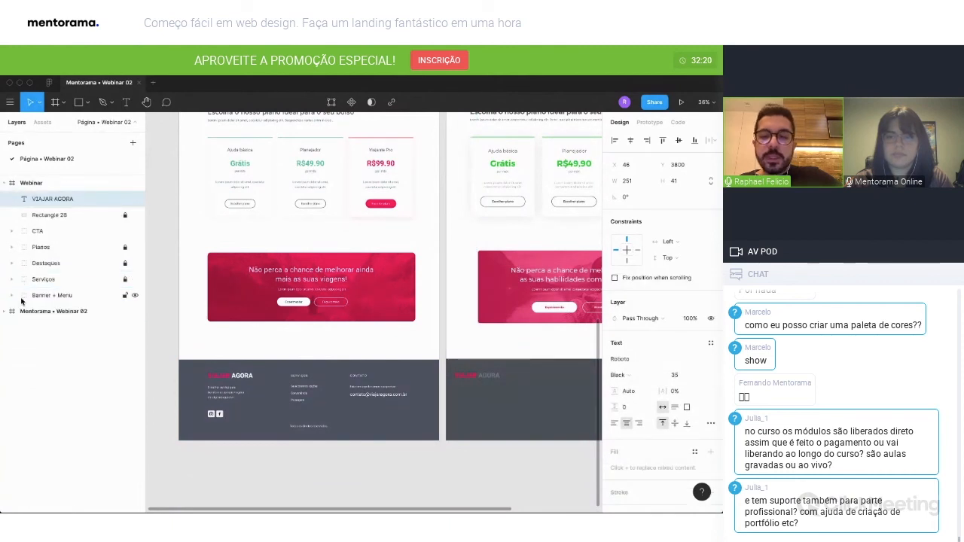
Colour the word AGORA in the footer logo white (FFFFFF) and move the logo to X 144.
{"action": "double_click", "coordinate": [488, 374]}
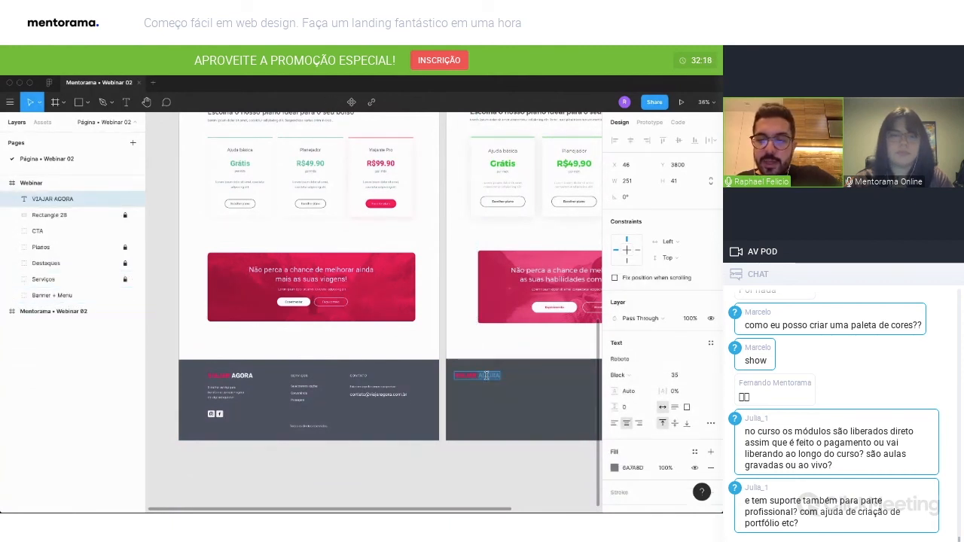
{"action": "left_click", "coordinate": [615, 469]}
{"action": "left_click", "coordinate": [494, 464]}
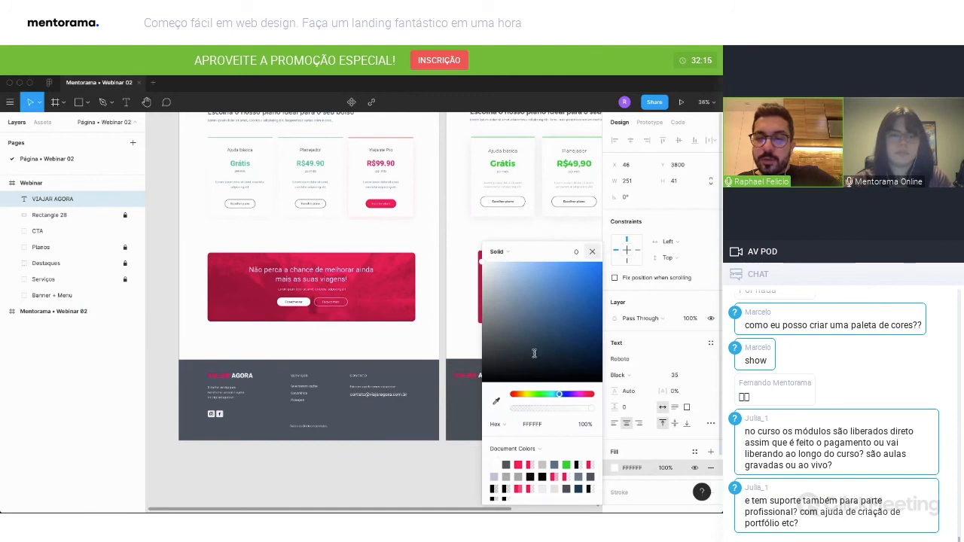
{"action": "key", "text": "Escape"}
{"action": "key", "text": "Escape"}
{"action": "left_click_drag", "start_coordinate": [480, 375], "coordinate": [507, 381]}
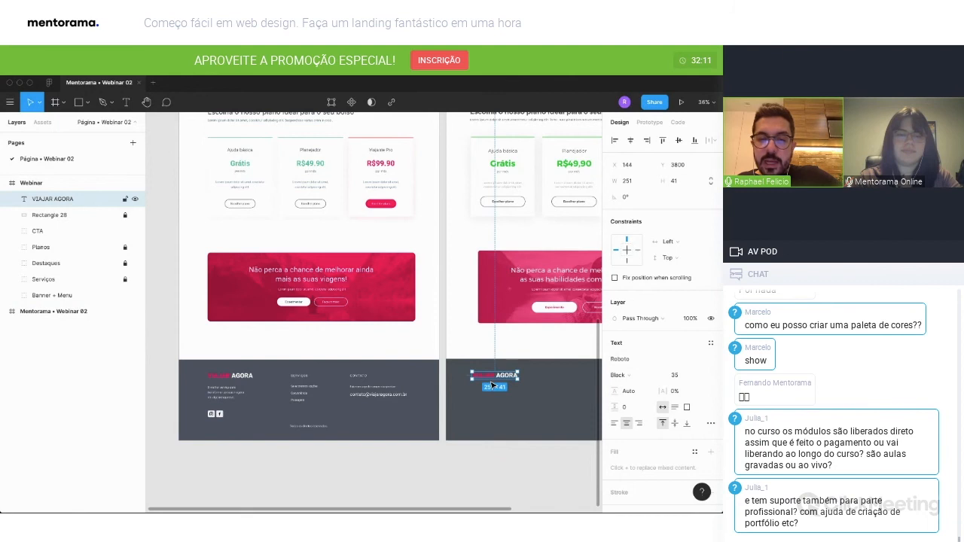
{"action": "key", "text": "alt"}
Duplicate the "Ajuda básica" plan title into the footer, outside the Planos group, and set the copy's fill to white (FFFFFF).
{"action": "scroll", "coordinate": [476, 432], "scroll_direction": "up", "scroll_amount": 1}
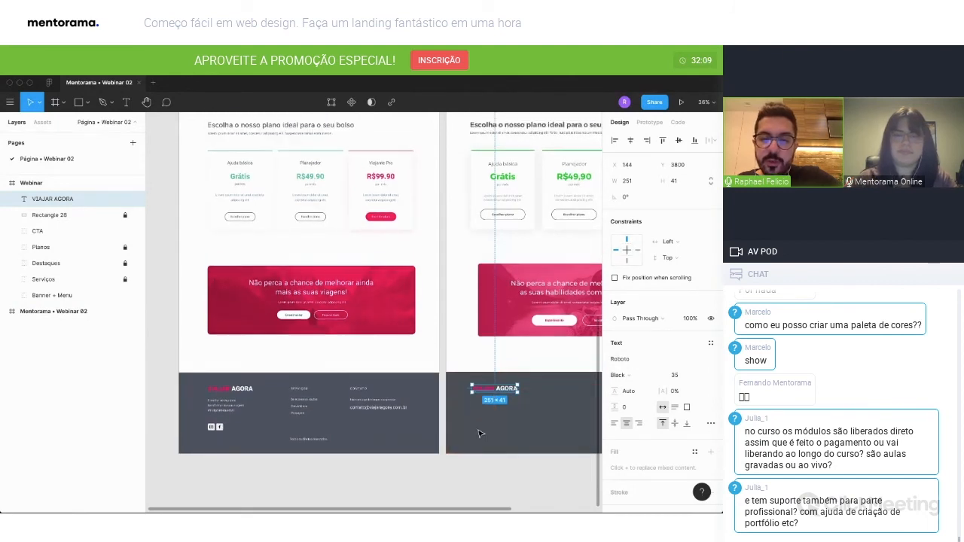
{"action": "scroll", "coordinate": [489, 435], "scroll_direction": "up", "scroll_amount": 1}
{"action": "scroll", "coordinate": [488, 435], "scroll_direction": "up", "scroll_amount": 2}
{"action": "scroll", "coordinate": [509, 226], "scroll_direction": "down", "scroll_amount": 3}
{"action": "left_click", "coordinate": [512, 138]}
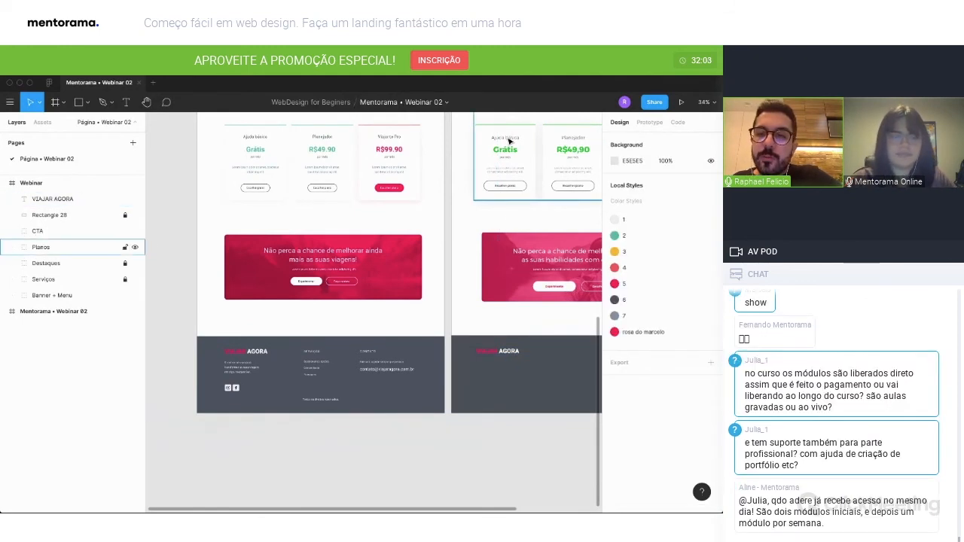
{"action": "left_click", "coordinate": [509, 140]}
{"action": "left_click", "coordinate": [509, 140]}
{"action": "left_click_drag", "start_coordinate": [509, 140], "coordinate": [566, 354]}
{"action": "scroll", "coordinate": [75, 360], "scroll_direction": "up", "scroll_amount": 3}
{"action": "scroll", "coordinate": [68, 290], "scroll_direction": "up", "scroll_amount": 2}
{"action": "left_click_drag", "start_coordinate": [62, 263], "coordinate": [58, 211]}
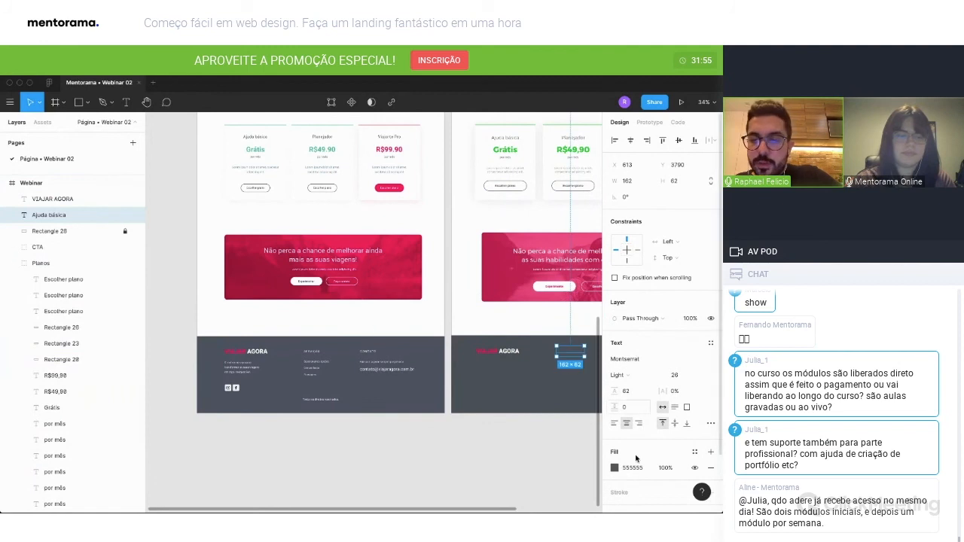
{"action": "left_click", "coordinate": [615, 469]}
{"action": "left_click", "coordinate": [493, 465]}
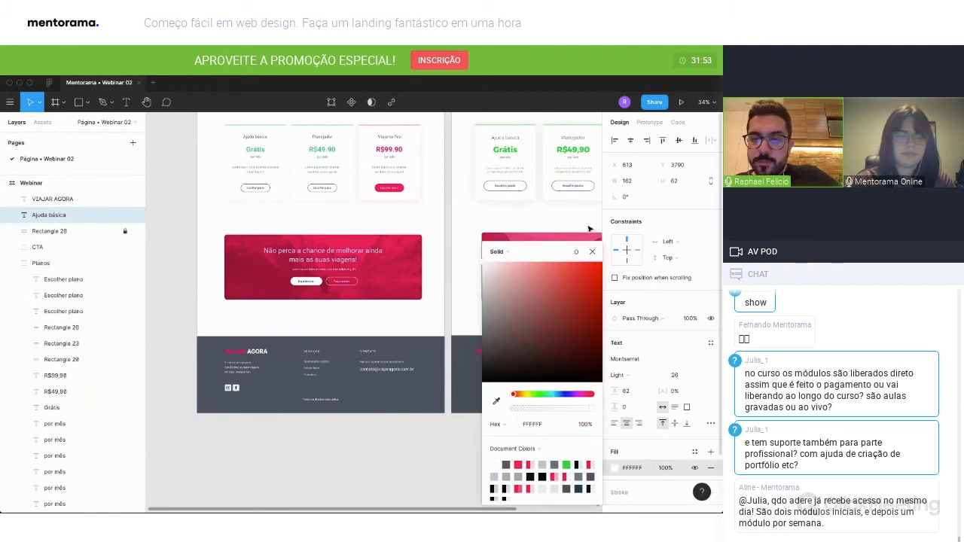
Change the white footer title's text to "SERVIÇOS" and set its font size to 20.
{"action": "left_click", "coordinate": [591, 252]}
{"action": "double_click", "coordinate": [570, 352]}
{"action": "type", "text": "SERVI"}
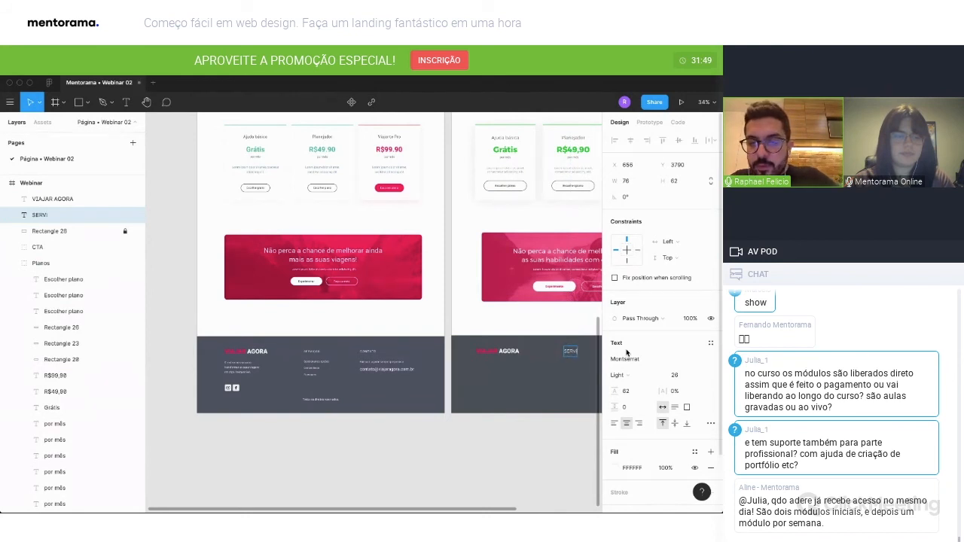
{"action": "type", "text": "Ç"}
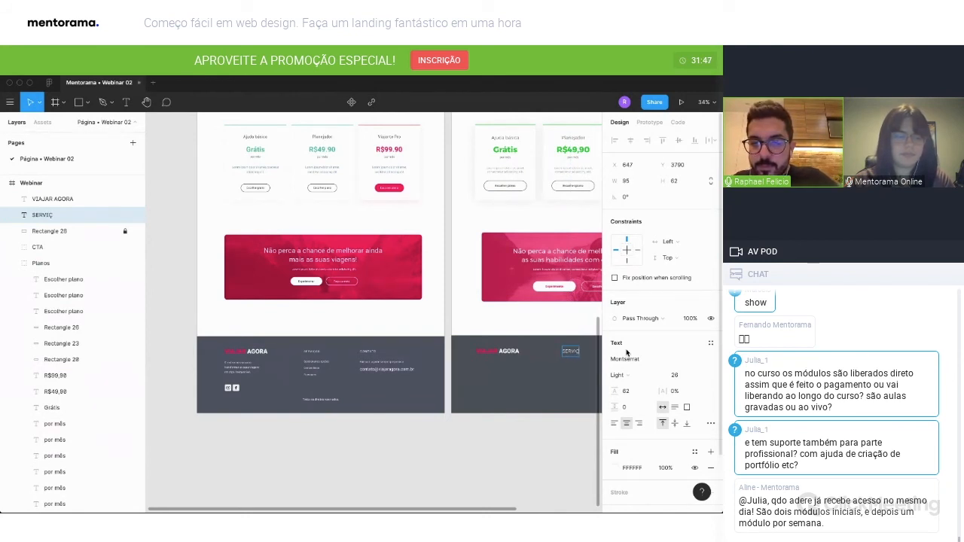
{"action": "type", "text": "OS"}
{"action": "key", "text": "Escape"}
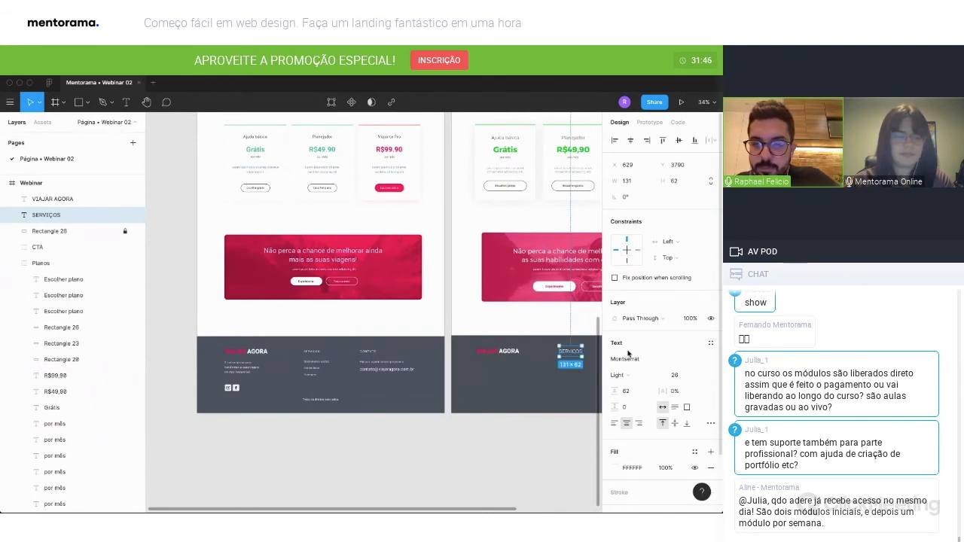
{"action": "left_click", "coordinate": [681, 379]}
{"action": "type", "text": "20"}
{"action": "key", "text": "Return"}
{"action": "left_click", "coordinate": [538, 421]}
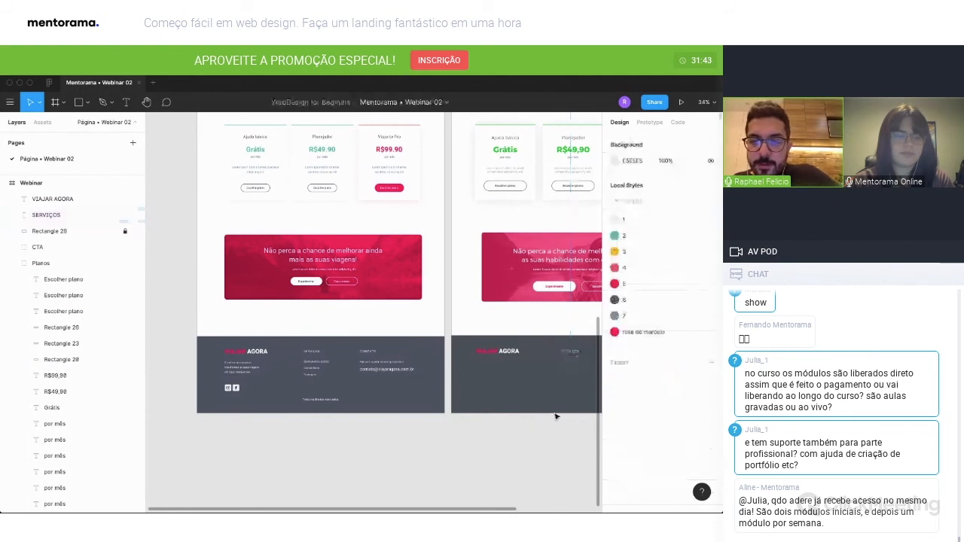
Duplicate the SERVIÇOS title horizontally across the footer to about X 993 and change the copy's text to "Contato".
{"action": "scroll", "coordinate": [538, 418], "scroll_direction": "right", "scroll_amount": 4}
{"action": "left_click", "coordinate": [515, 354]}
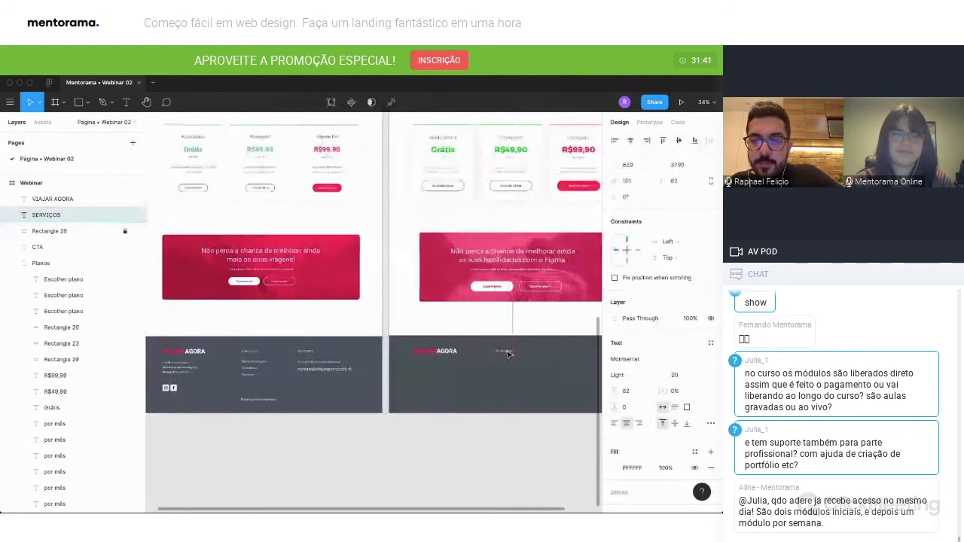
{"action": "left_click_drag", "start_coordinate": [515, 354], "coordinate": [573, 355]}
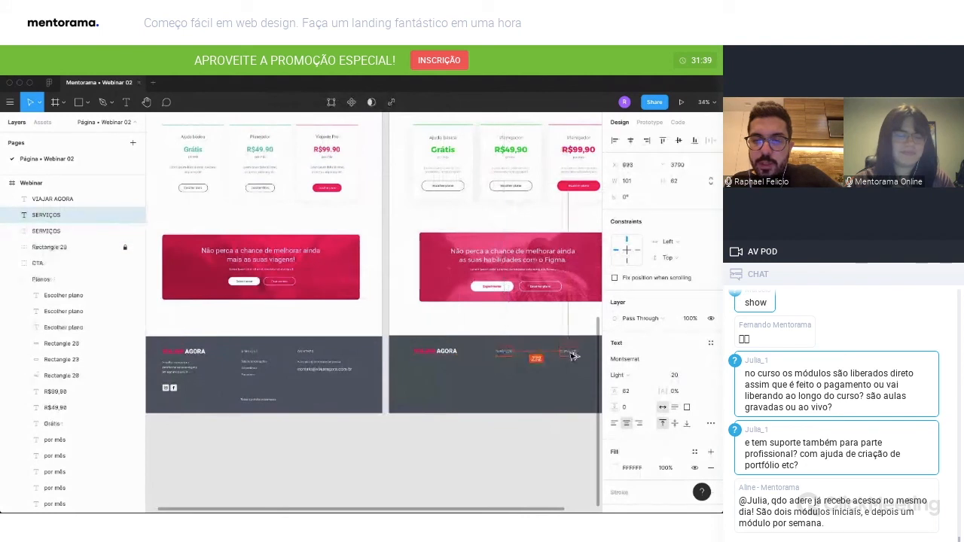
{"action": "double_click", "coordinate": [572, 354]}
{"action": "type", "text": "Contato"}
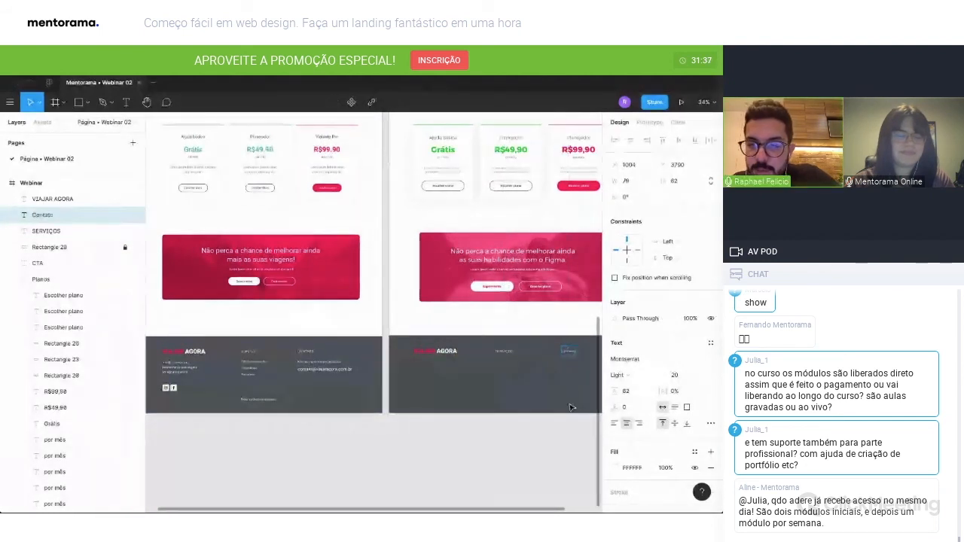
{"action": "key", "text": "Escape"}
{"action": "scroll", "coordinate": [574, 372], "scroll_direction": "up", "scroll_amount": 5}
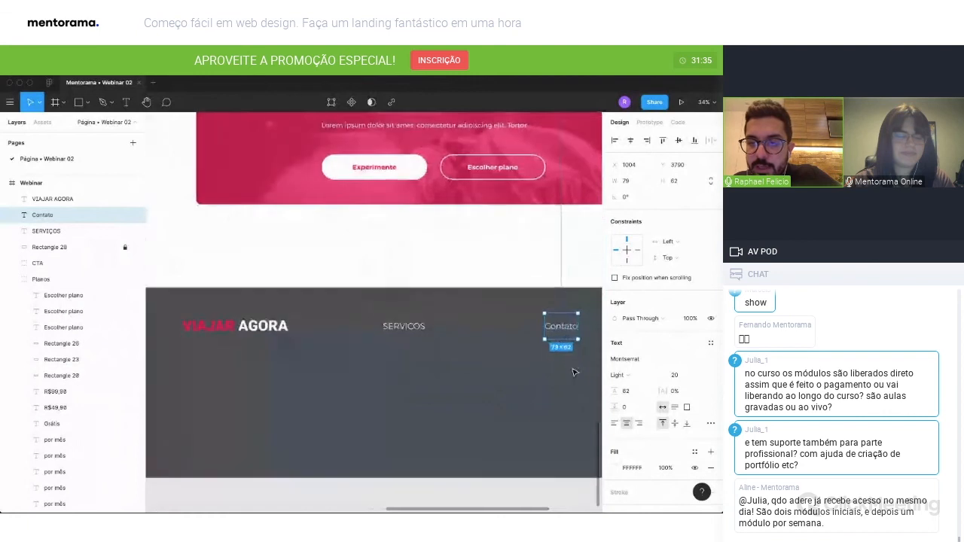
Set the letter case of the footer's Contato title to uppercase.
{"action": "left_click", "coordinate": [710, 423]}
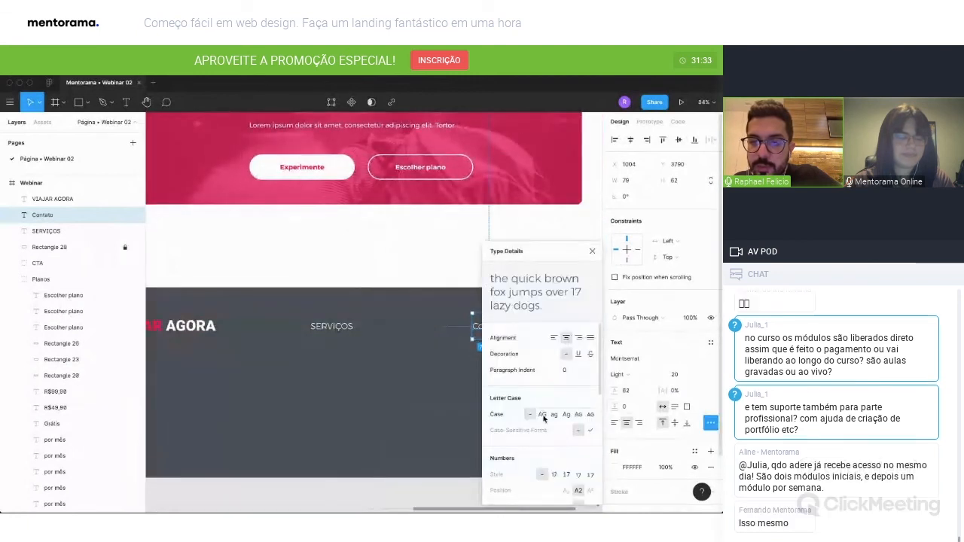
{"action": "left_click", "coordinate": [541, 414]}
{"action": "scroll", "coordinate": [446, 350], "scroll_direction": "right", "scroll_amount": 2}
{"action": "left_click", "coordinate": [592, 251]}
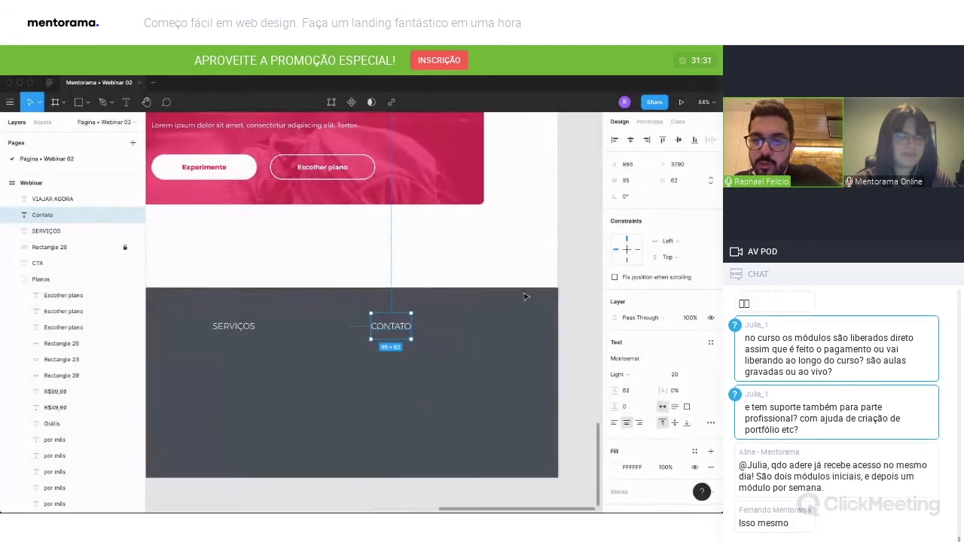
{"action": "scroll", "coordinate": [526, 296], "scroll_direction": "down", "scroll_amount": 3}
{"action": "left_click", "coordinate": [480, 440]}
{"action": "scroll", "coordinate": [490, 428], "scroll_direction": "left", "scroll_amount": 5}
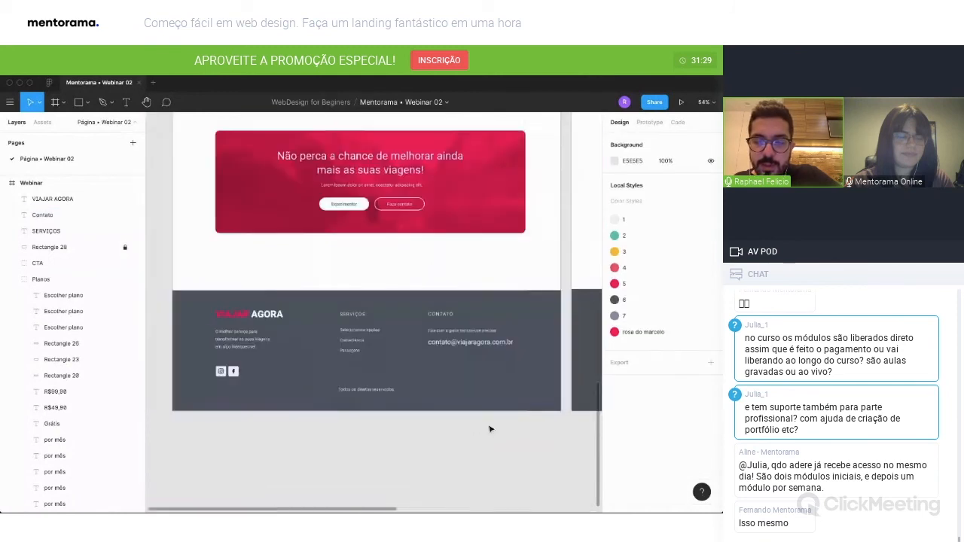
Duplicate the SERVIÇOS title below itself at Y 3852, with font size 16, left-aligned text and X 620.
{"action": "scroll", "coordinate": [489, 429], "scroll_direction": "right", "scroll_amount": 4}
{"action": "left_click_drag", "start_coordinate": [588, 320], "coordinate": [588, 335]}
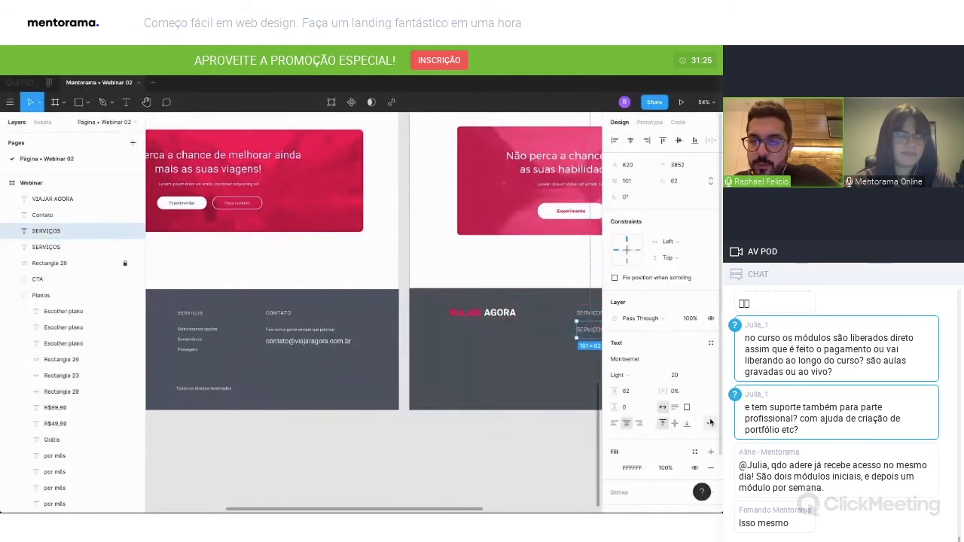
{"action": "left_click", "coordinate": [711, 424]}
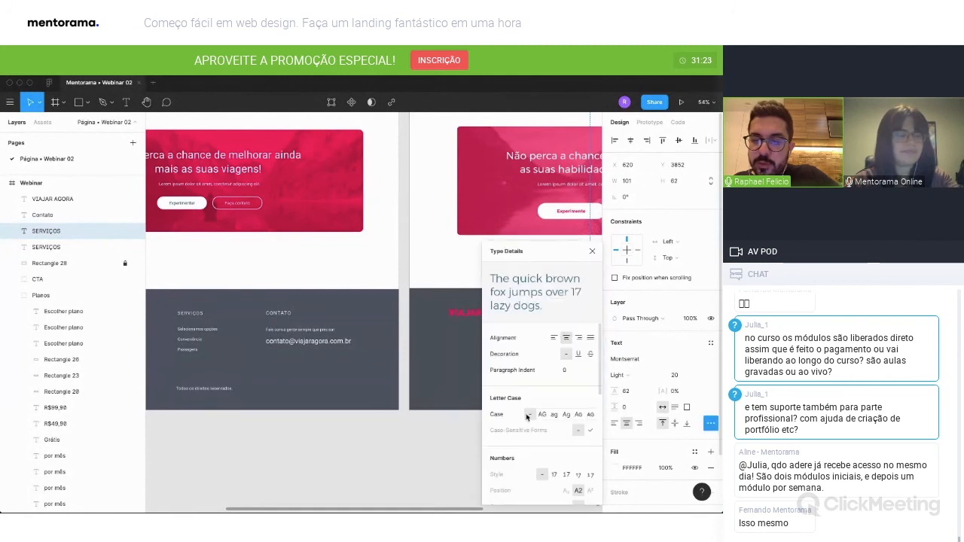
{"action": "left_click", "coordinate": [592, 251]}
{"action": "left_click", "coordinate": [680, 376]}
{"action": "type", "text": "16"}
{"action": "key", "text": "Return"}
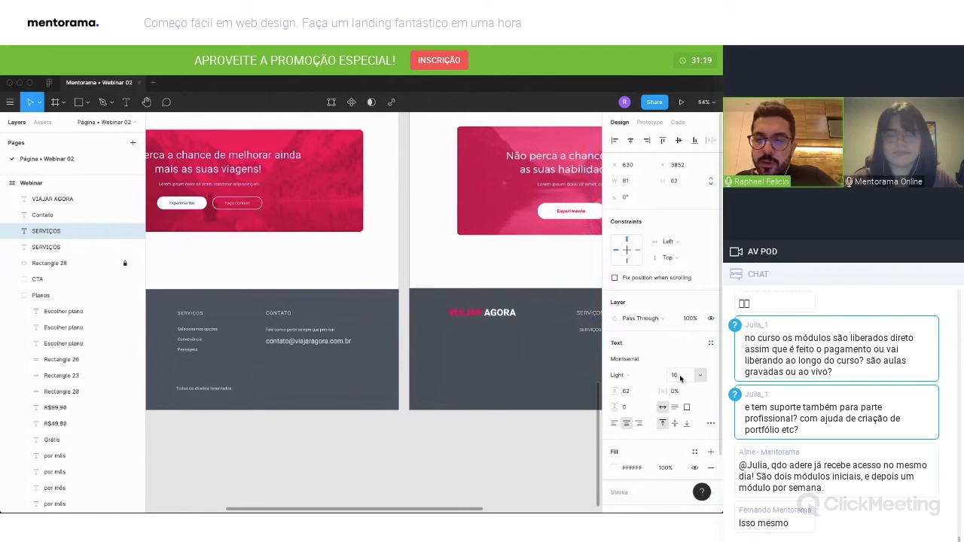
{"action": "scroll", "coordinate": [588, 359], "scroll_direction": "right", "scroll_amount": 2}
{"action": "key", "text": "super+alt+l"}
{"action": "left_click_drag", "start_coordinate": [580, 333], "coordinate": [576, 333]}
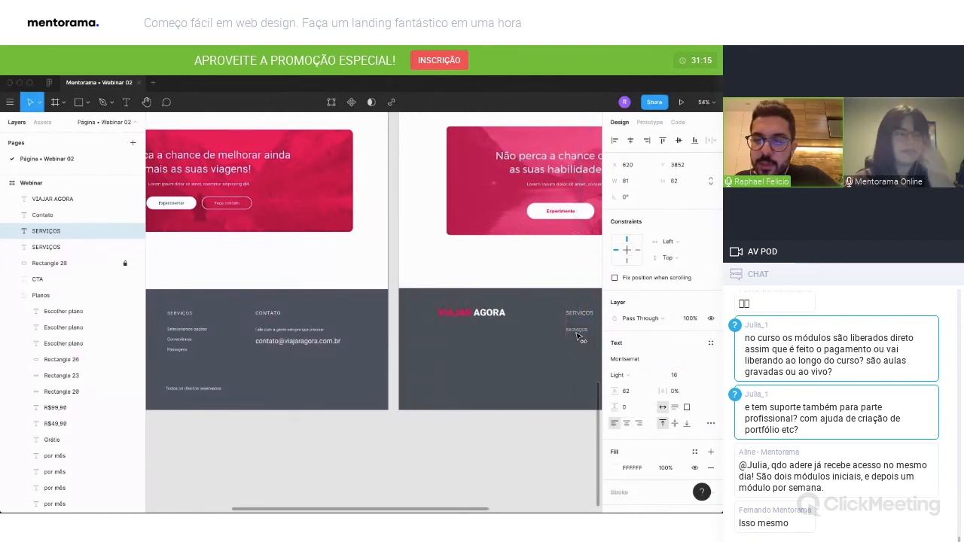
Replace the lower SERVIÇOS copy's text with three lines: "Selecionamos opções", "Conveniência" and "Passagens".
{"action": "key", "text": "Return"}
{"action": "type", "text": "Selecionamos op"}
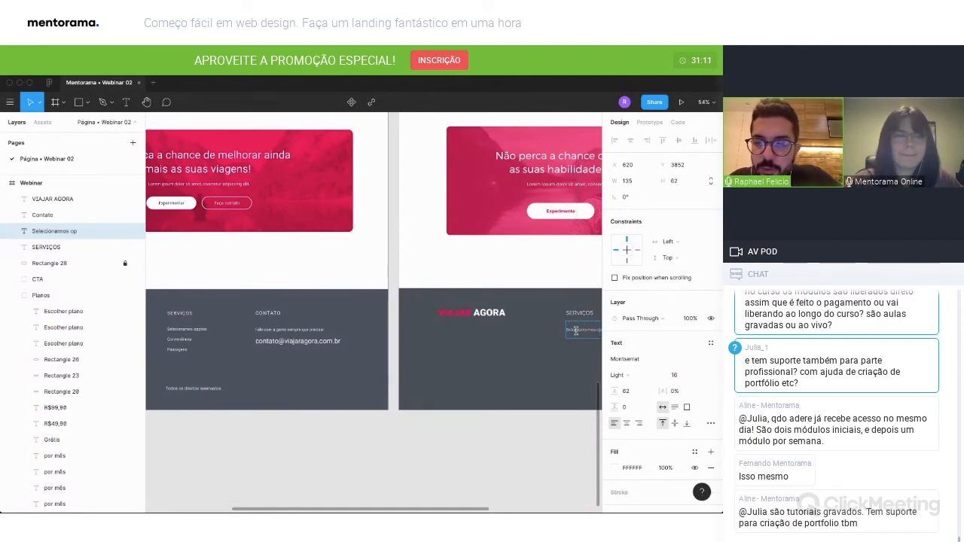
{"action": "type", "text": "Conve"}
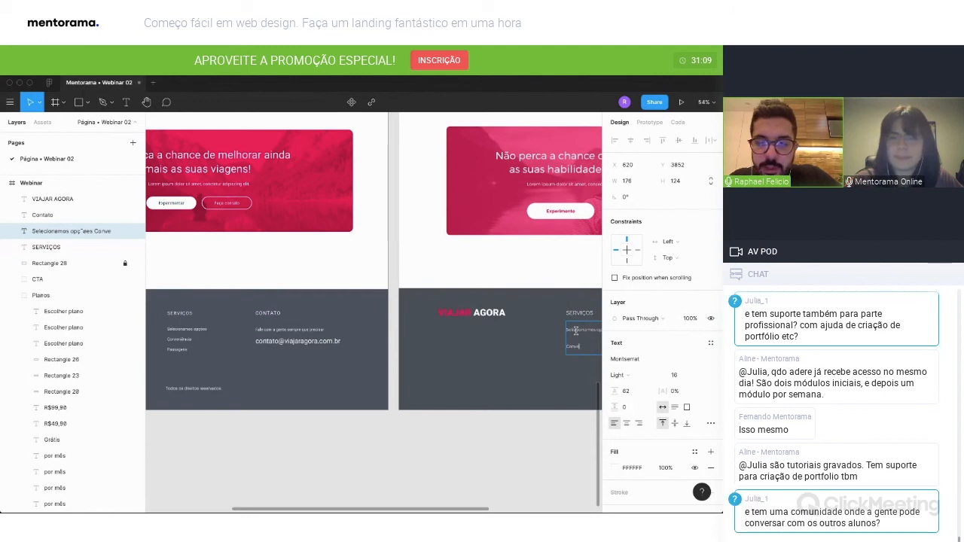
{"action": "type", "text": "Passagens"}
Set the font size of the whole three-line services list to 14.
{"action": "scroll", "coordinate": [575, 330], "scroll_direction": "right", "scroll_amount": 5}
{"action": "key", "text": "ctrl+a"}
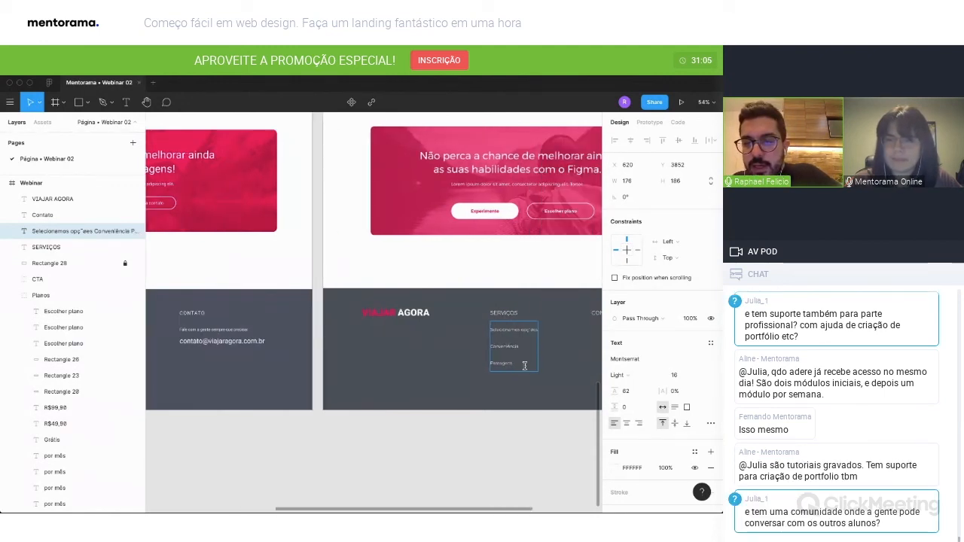
{"action": "left_click", "coordinate": [680, 375]}
{"action": "type", "text": "14"}
{"action": "key", "text": "Return"}
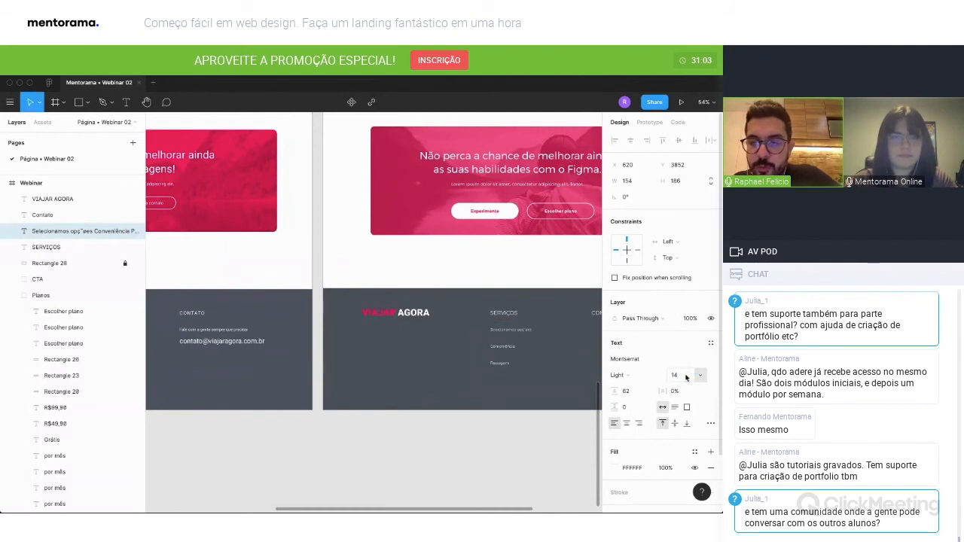
Tighten the services list's line height, trying 20 and settling on 30.
{"action": "left_click", "coordinate": [633, 392]}
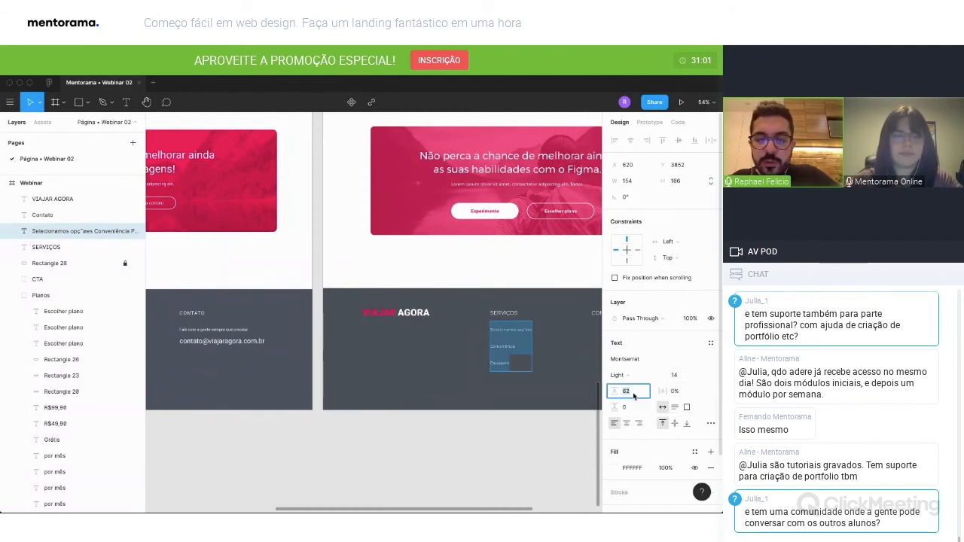
{"action": "type", "text": "20"}
{"action": "key", "text": "Return"}
{"action": "scroll", "coordinate": [634, 395], "scroll_direction": "left", "scroll_amount": 5}
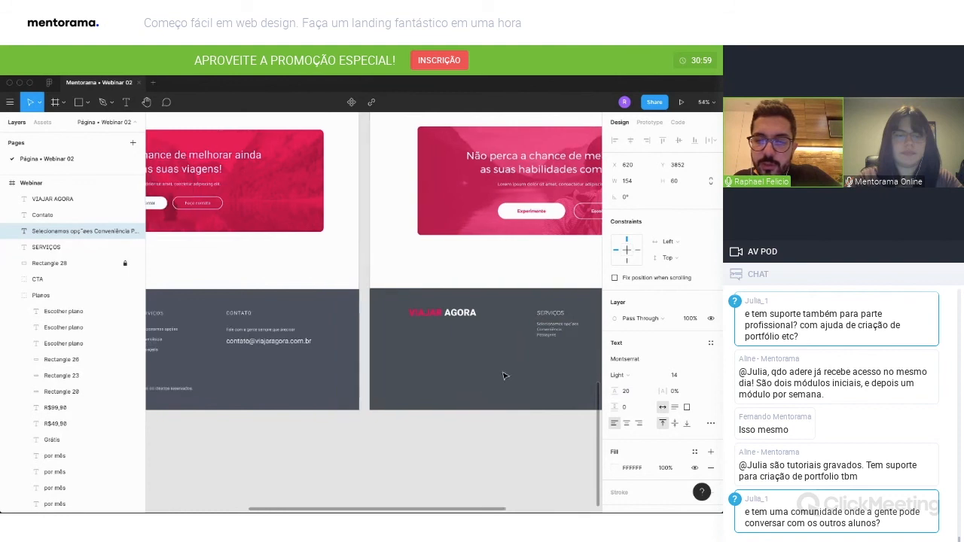
{"action": "left_click", "coordinate": [637, 392]}
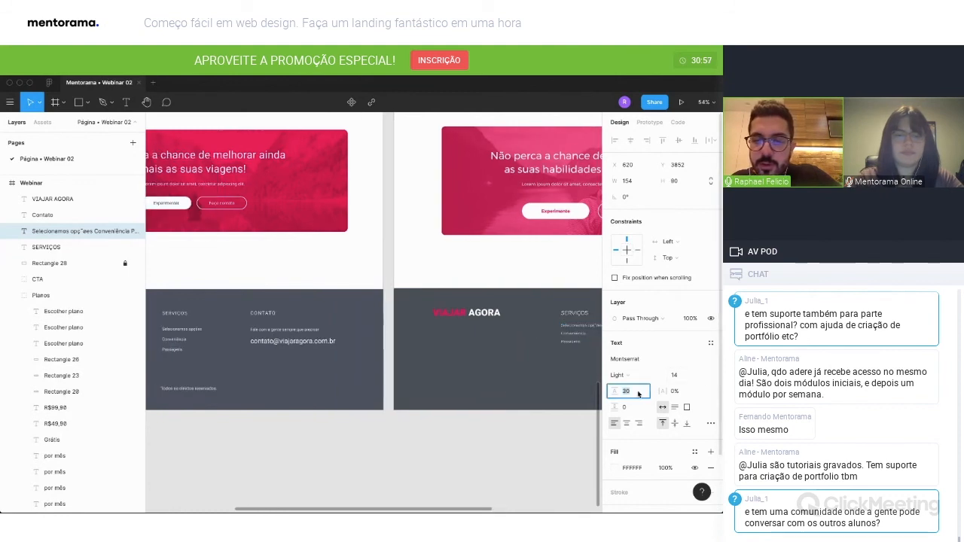
{"action": "type", "text": "30"}
{"action": "key", "text": "Return"}
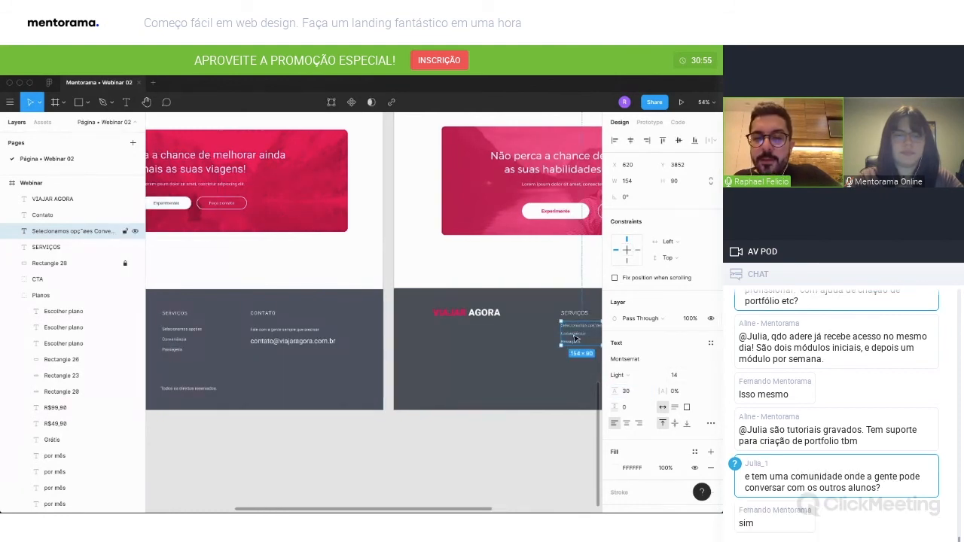
Move the services list down to Y 3865 and correct the spelling of "opções" in its first line.
{"action": "left_click_drag", "start_coordinate": [575, 341], "coordinate": [576, 343]}
{"action": "scroll", "coordinate": [565, 343], "scroll_direction": "right", "scroll_amount": 2}
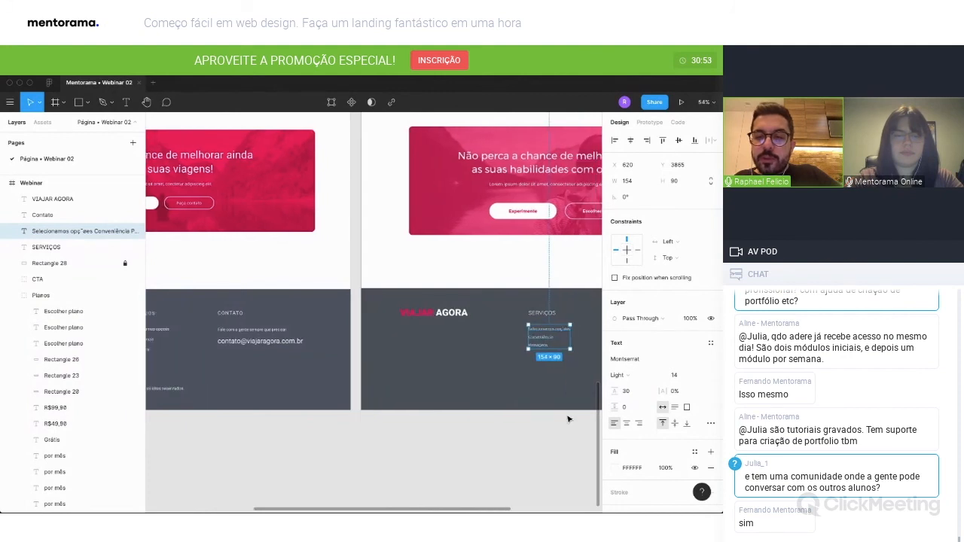
{"action": "key", "text": "Escape"}
{"action": "left_click", "coordinate": [561, 335]}
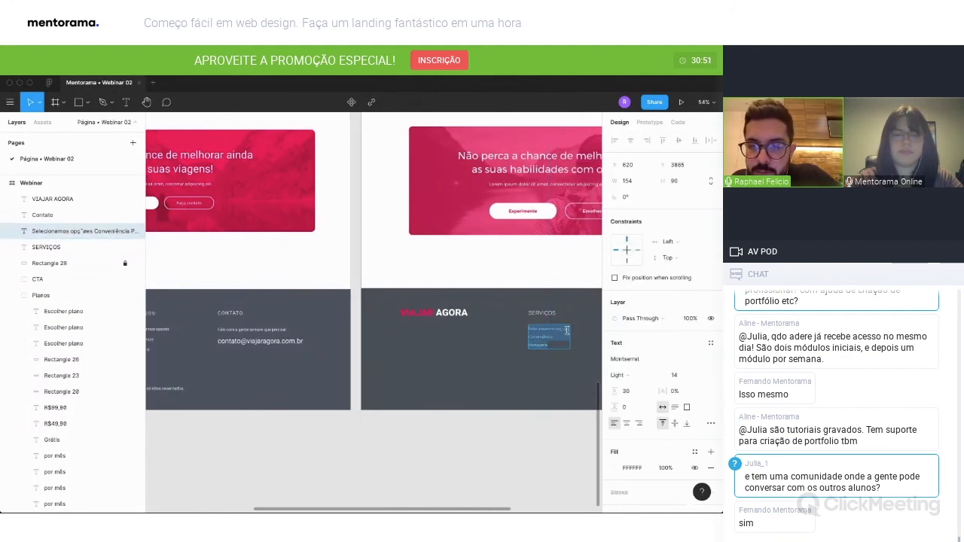
{"action": "scroll", "coordinate": [561, 335], "scroll_direction": "up", "scroll_amount": 5}
{"action": "left_click_drag", "start_coordinate": [561, 382], "coordinate": [559, 395]}
{"action": "scroll", "coordinate": [559, 396], "scroll_direction": "down", "scroll_amount": 2}
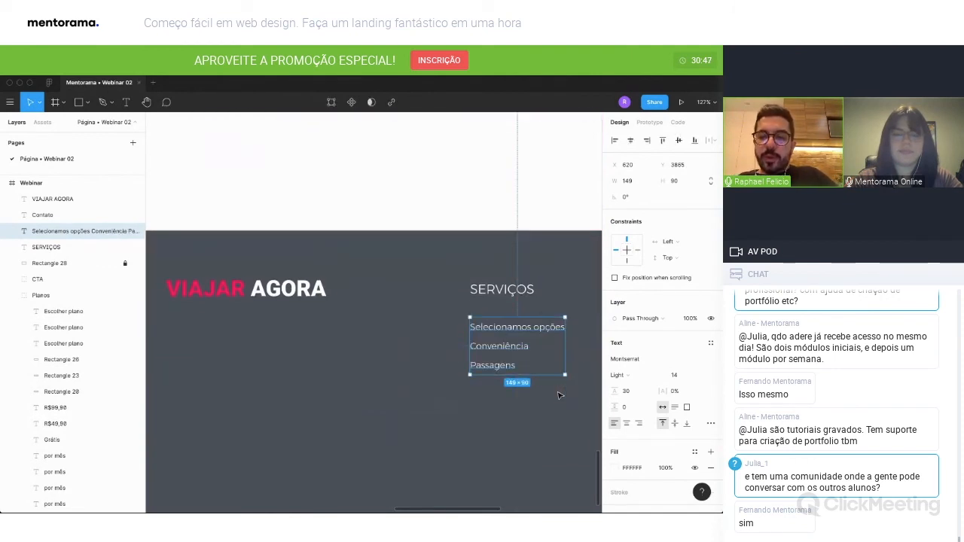
{"action": "scroll", "coordinate": [558, 396], "scroll_direction": "down", "scroll_amount": 6}
{"action": "scroll", "coordinate": [527, 452], "scroll_direction": "right", "scroll_amount": 2}
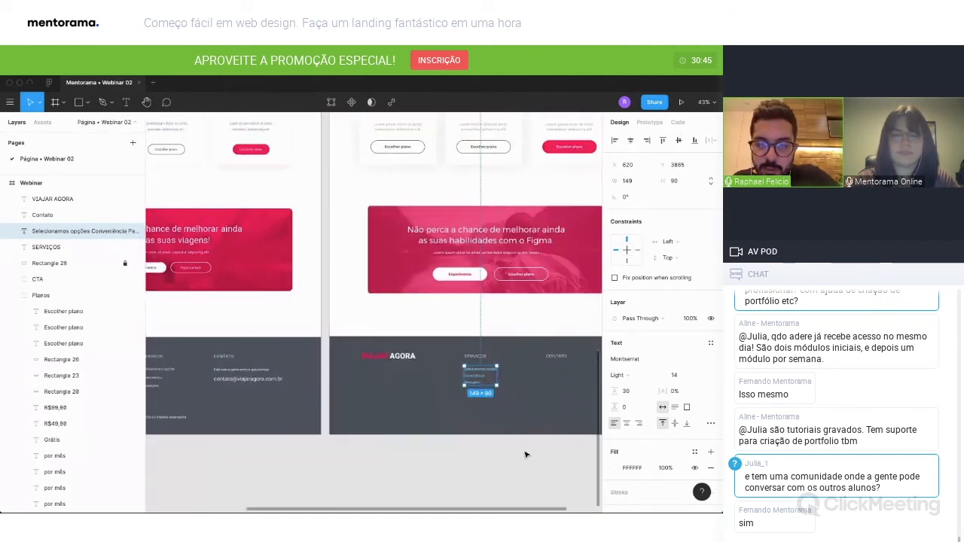
Duplicate the services list horizontally to X 891 so it sits under the CONTATO title.
{"action": "left_click", "coordinate": [525, 454]}
{"action": "left_click_drag", "start_coordinate": [464, 375], "coordinate": [528, 374]}
{"action": "left_click", "coordinate": [541, 360], "text": "shift"}
{"action": "key", "text": "Escape"}
Replace the text of the list copy under CONTATO with "Fale com a gente sempre que precisar".
{"action": "key", "text": "t"}
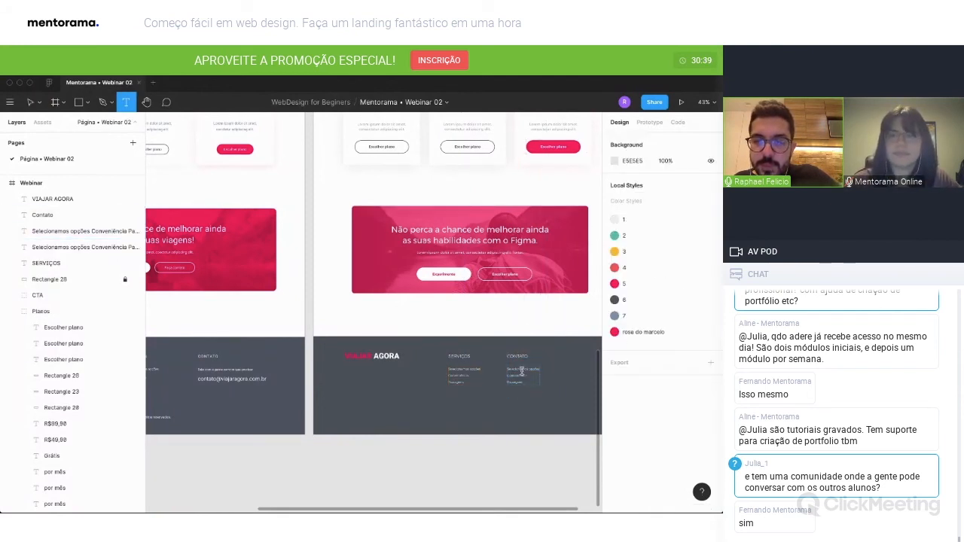
{"action": "left_click", "coordinate": [508, 368]}
{"action": "type", "text": "Fale com"}
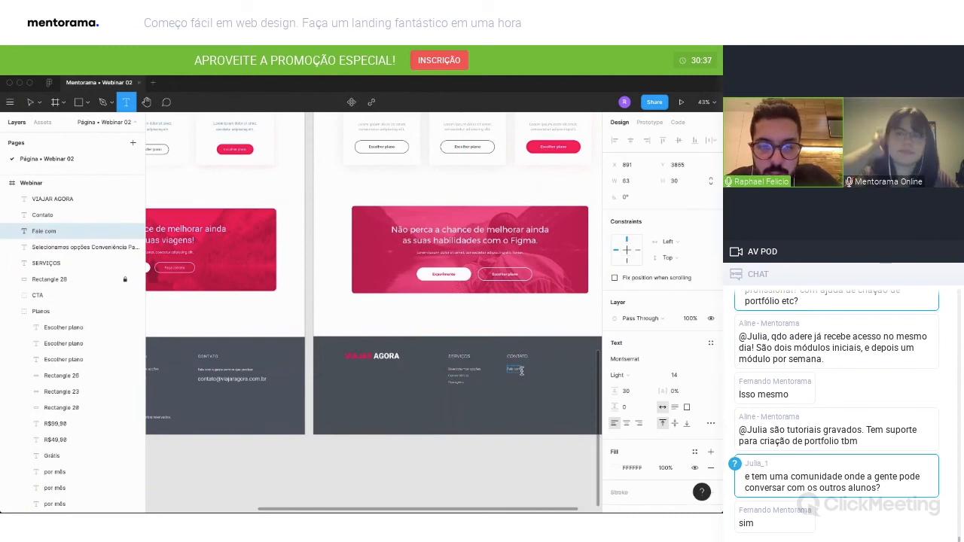
{"action": "type", "text": " a gente sempre que precisar"}
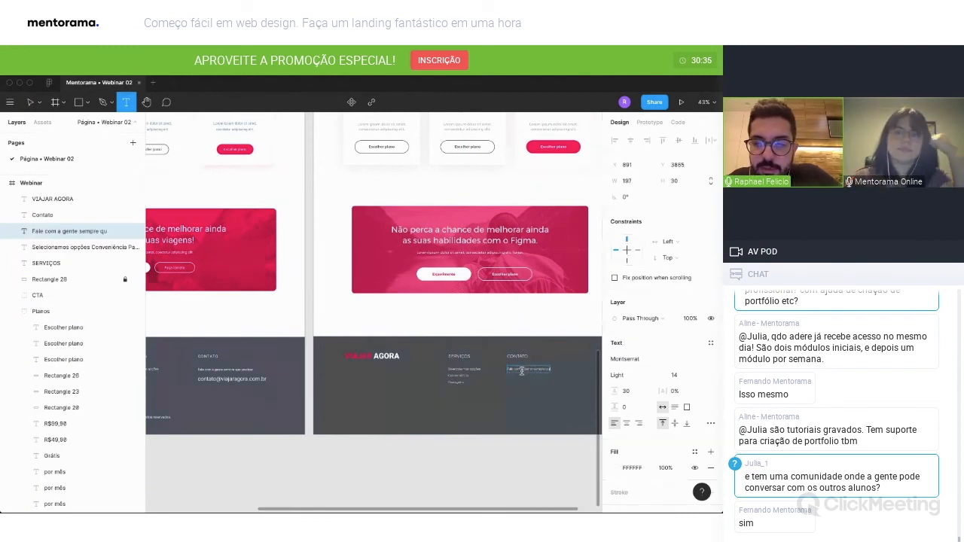
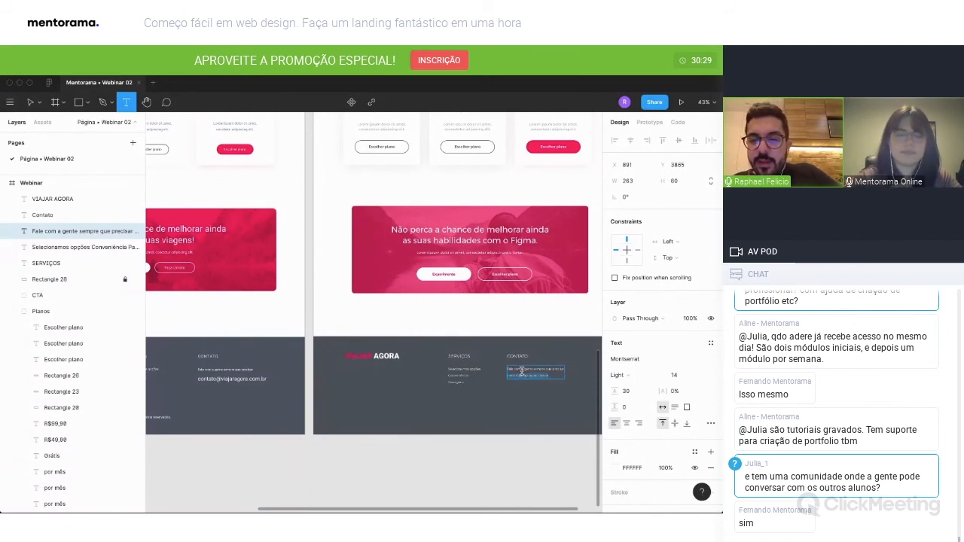
Format the e-mail line in the footer's contact text as Regular weight, size 24.
{"action": "scroll", "coordinate": [521, 373], "scroll_direction": "down", "scroll_amount": 1}
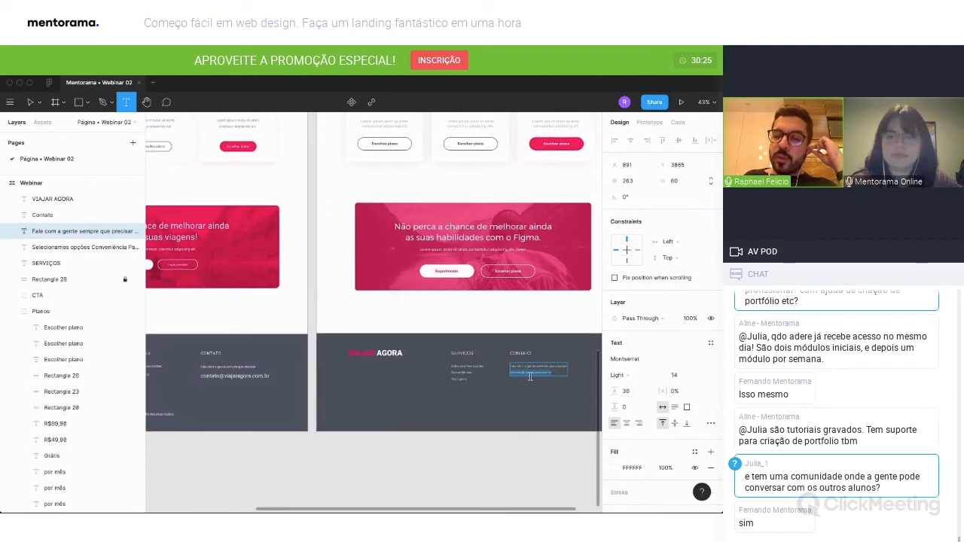
{"action": "left_click", "coordinate": [675, 374]}
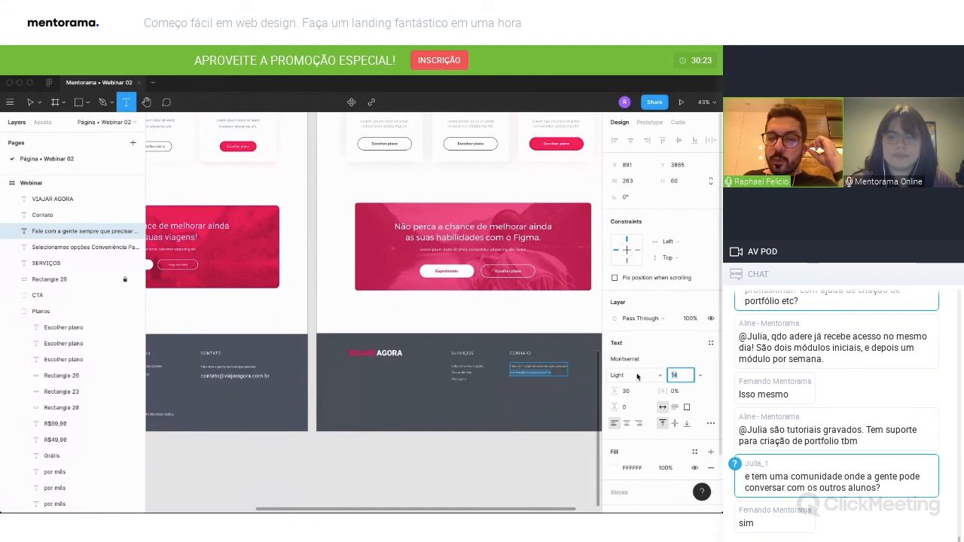
{"action": "left_click", "coordinate": [637, 376]}
{"action": "left_click", "coordinate": [637, 390]}
{"action": "left_click", "coordinate": [680, 375]}
{"action": "type", "text": "24"}
{"action": "key", "text": "Return"}
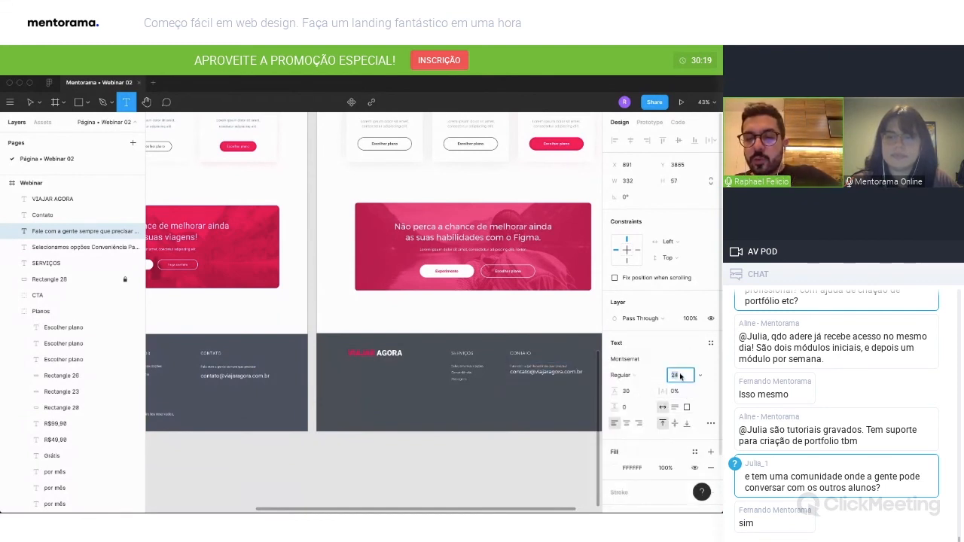
{"action": "key", "text": "Return"}
Set the line height of the e-mail line in the footer's contact text to 50.
{"action": "left_click", "coordinate": [642, 394]}
{"action": "key", "text": "shift+Up"}
{"action": "key", "text": "shift+Up"}
{"action": "key", "text": "shift+Up"}
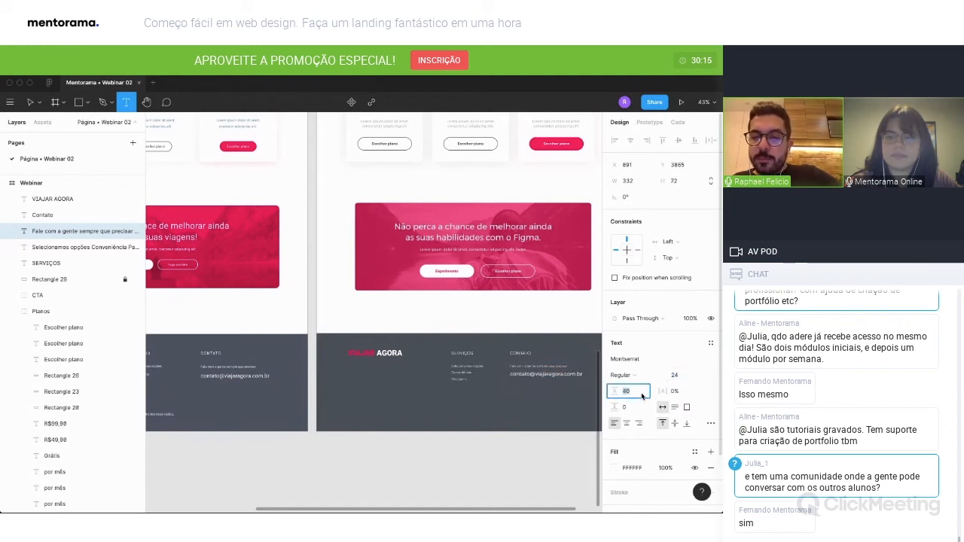
{"action": "key", "text": "Escape"}
{"action": "key", "text": "Escape"}
Duplicate the footer's services list near the footer's lower edge and replace the copy's text with "Todos os direitos reservados.".
{"action": "scroll", "coordinate": [486, 447], "scroll_direction": "left", "scroll_amount": 1}
{"action": "left_click_drag", "start_coordinate": [535, 370], "coordinate": [534, 423]}
{"action": "double_click", "coordinate": [531, 418]}
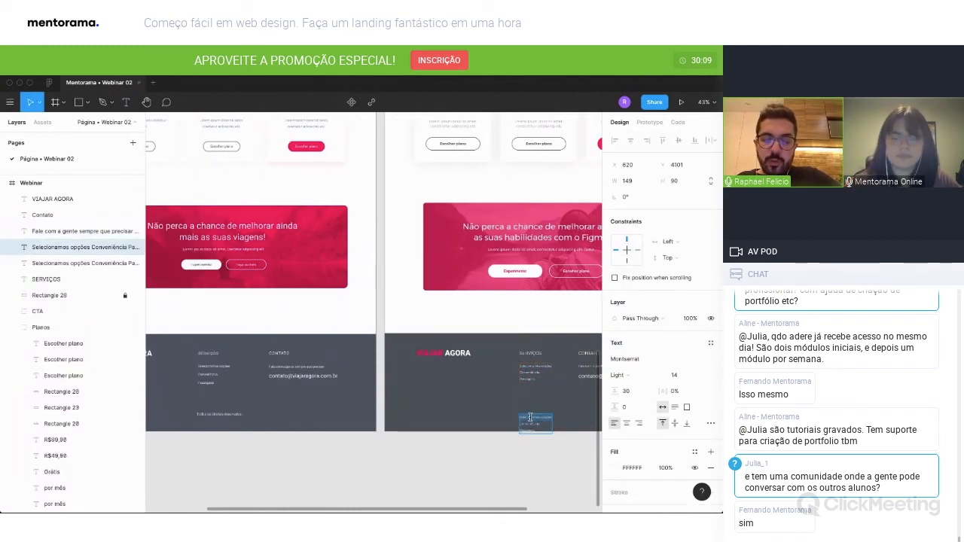
{"action": "type", "text": "Todos"}
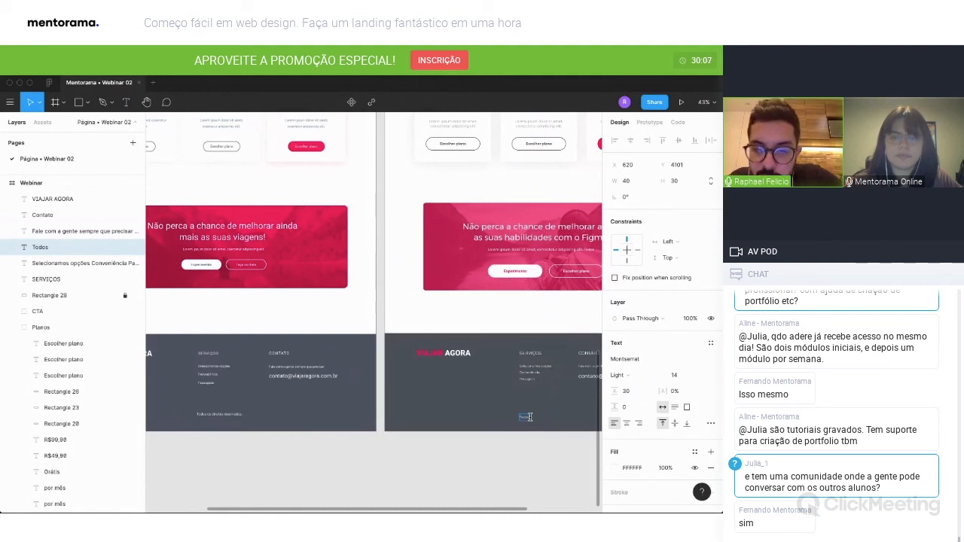
{"action": "type", "text": " os direitos rese"}
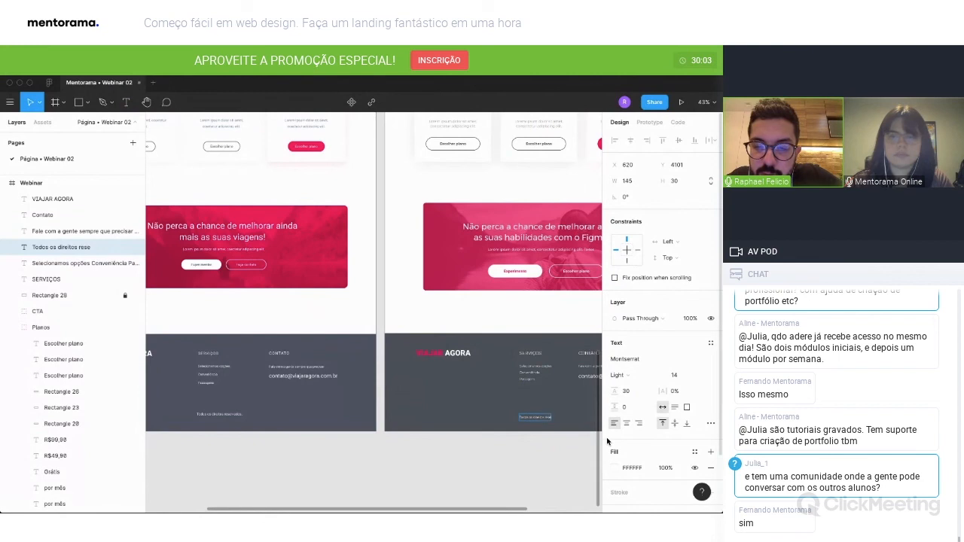
{"action": "type", "text": "rvados."}
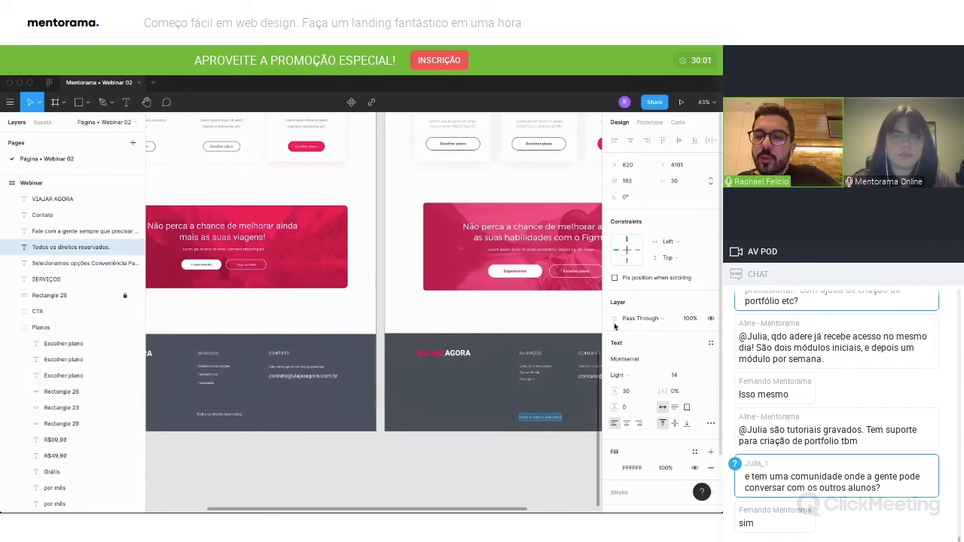
Center the rights notice horizontally in the page frame.
{"action": "key", "text": "Escape"}
{"action": "left_click", "coordinate": [630, 141]}
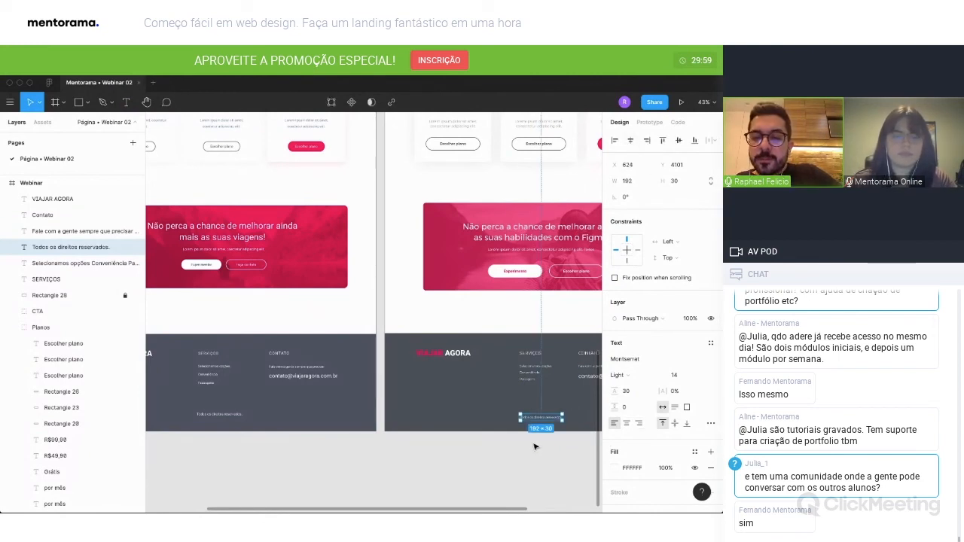
{"action": "scroll", "coordinate": [535, 448], "scroll_direction": "right", "scroll_amount": 3}
{"action": "scroll", "coordinate": [512, 433], "scroll_direction": "right", "scroll_amount": 3}
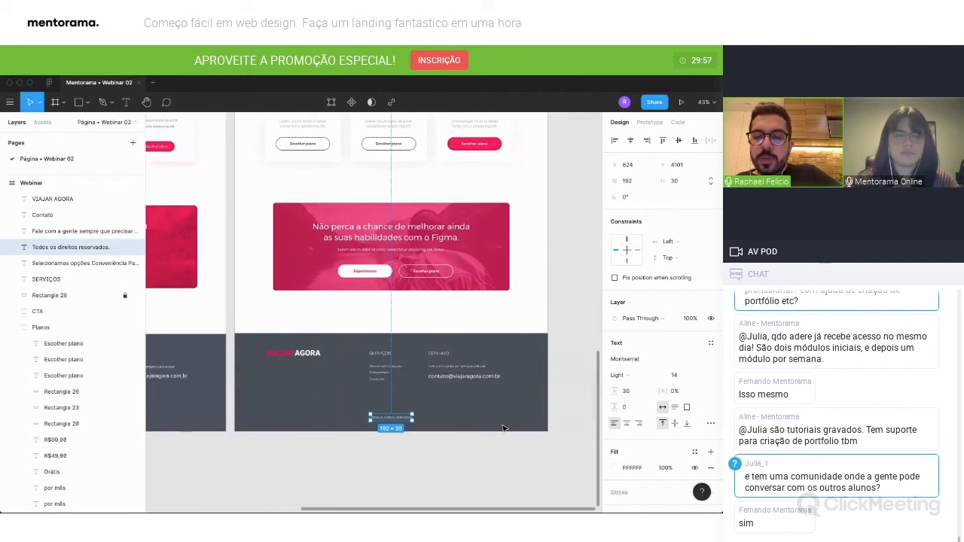
Place another copy of the footer's services list below the VIAJAR AGORA logo, level with the original list.
{"action": "scroll", "coordinate": [467, 433], "scroll_direction": "left", "scroll_amount": 4}
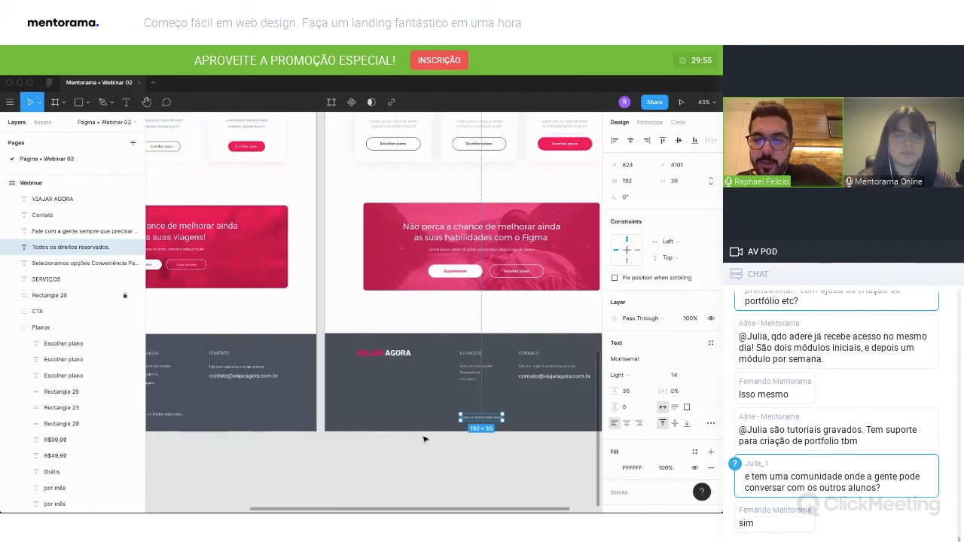
{"action": "scroll", "coordinate": [424, 439], "scroll_direction": "left", "scroll_amount": 2}
{"action": "scroll", "coordinate": [424, 439], "scroll_direction": "left", "scroll_amount": 5}
{"action": "key", "text": "ctrl+v"}
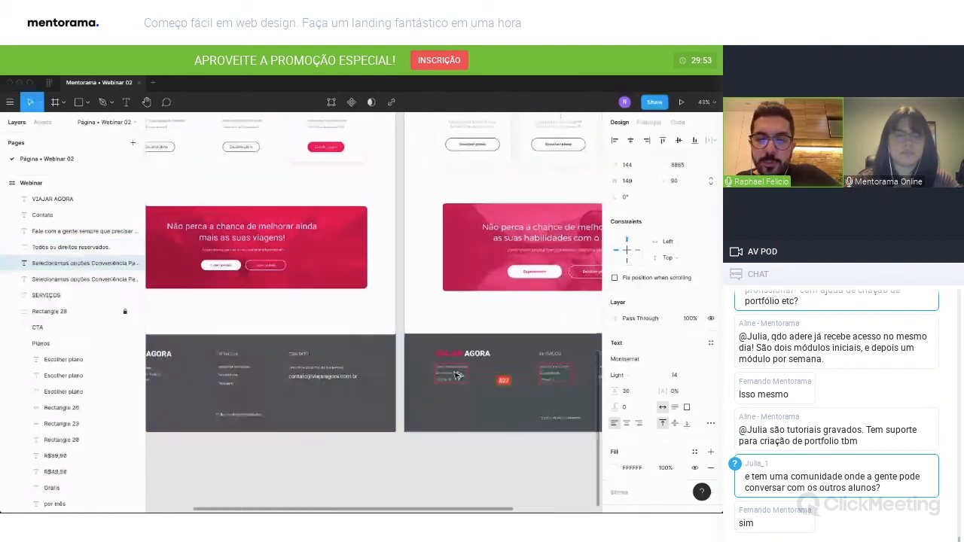
{"action": "scroll", "coordinate": [194, 390], "scroll_direction": "up", "scroll_amount": 3}
{"action": "scroll", "coordinate": [195, 390], "scroll_direction": "down", "scroll_amount": 2}
{"action": "scroll", "coordinate": [194, 390], "scroll_direction": "right", "scroll_amount": 2}
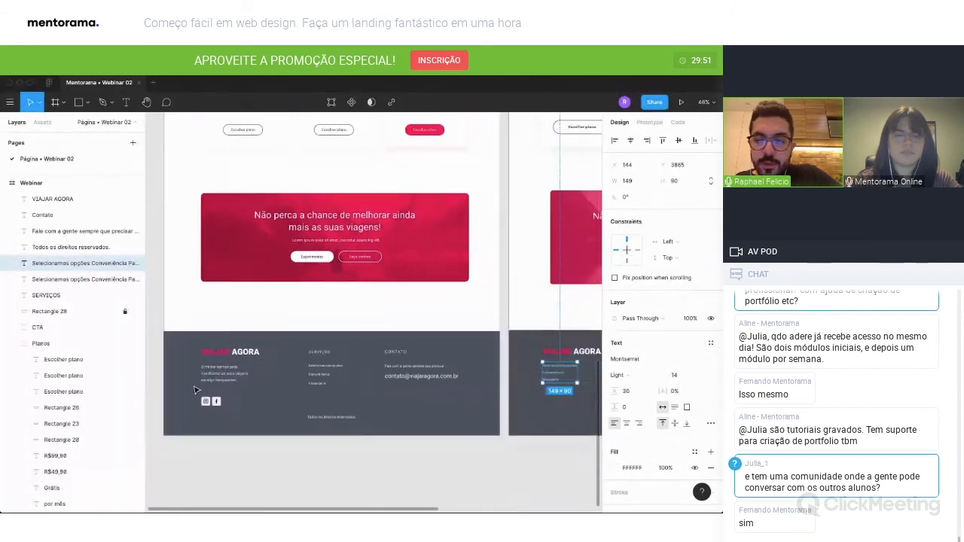
Replace the copied list's text with "O melhor serviço para transformar as suas viagens em algo inesquecível.", broken over three lines.
{"action": "double_click", "coordinate": [513, 377]}
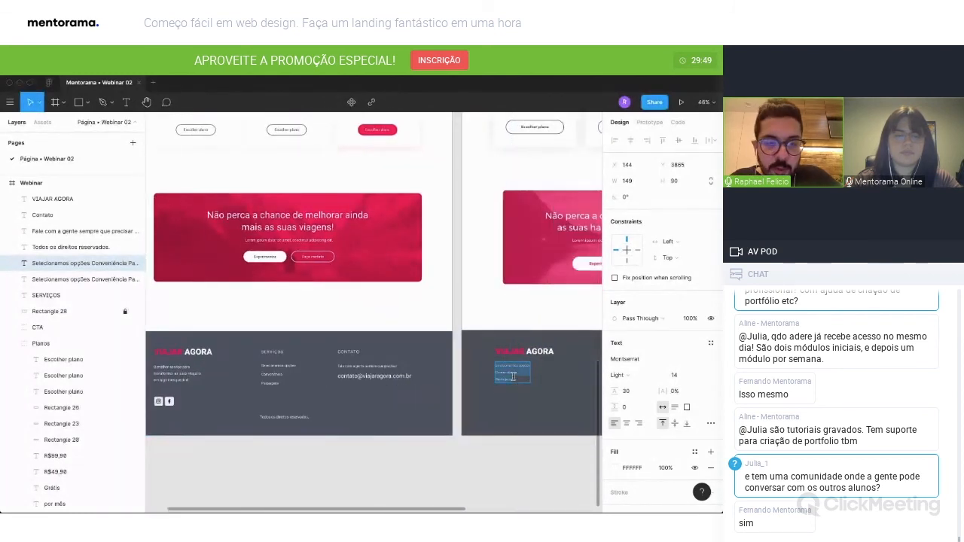
{"action": "type", "text": "O melhor servi"}
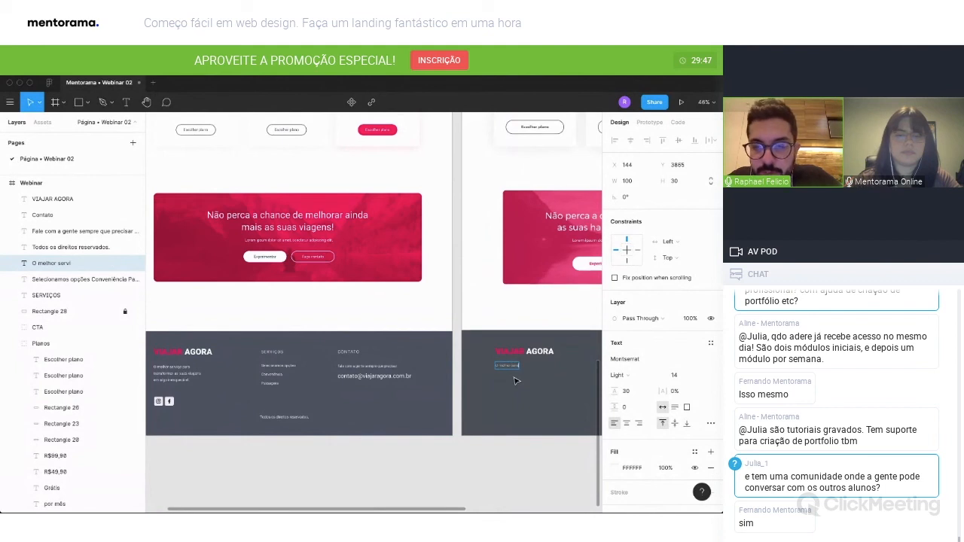
{"action": "type", "text": "ço para transfor"}
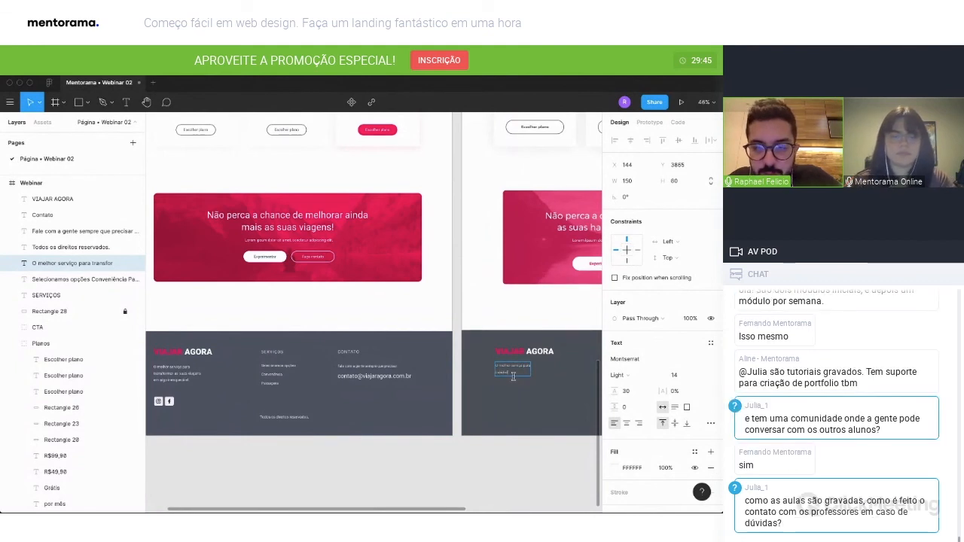
{"action": "type", "text": "mar as suas viagens"}
{"action": "key", "text": "Return"}
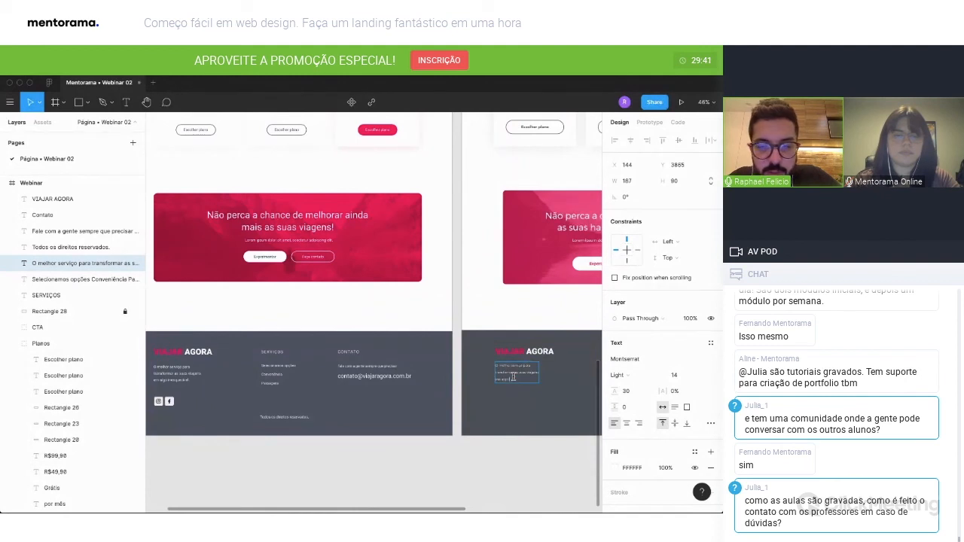
Set the line height of the tagline under the logo to 26 and move the tagline slightly up.
{"action": "key", "text": "ctrl+a"}
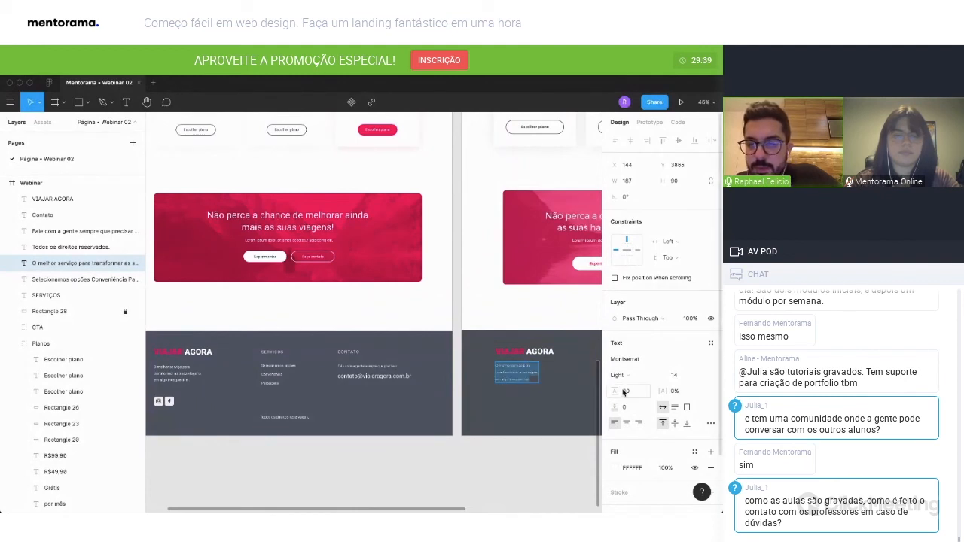
{"action": "left_click", "coordinate": [639, 396]}
{"action": "type", "text": "26"}
{"action": "key", "text": "Return"}
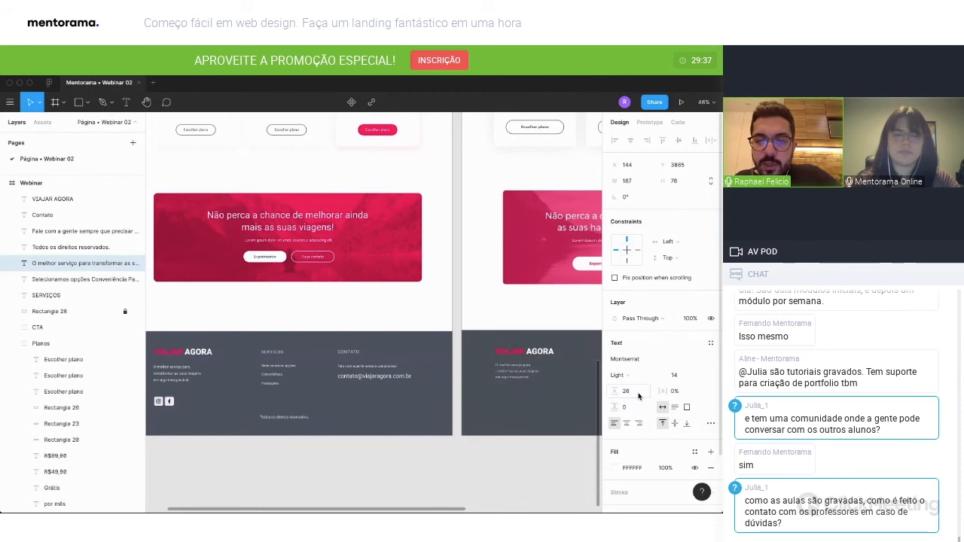
{"action": "left_click_drag", "start_coordinate": [515, 381], "coordinate": [515, 379]}
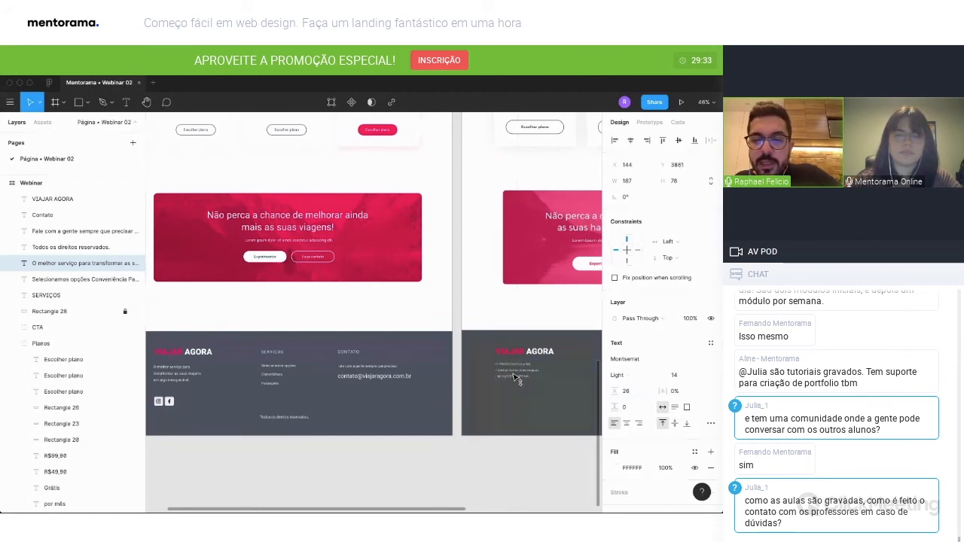
Align the top edges of the tagline and the footer's services list.
{"action": "scroll", "coordinate": [513, 379], "scroll_direction": "right", "scroll_amount": 2}
{"action": "scroll", "coordinate": [514, 379], "scroll_direction": "right", "scroll_amount": 1}
{"action": "left_click", "coordinate": [83, 279], "text": "shift"}
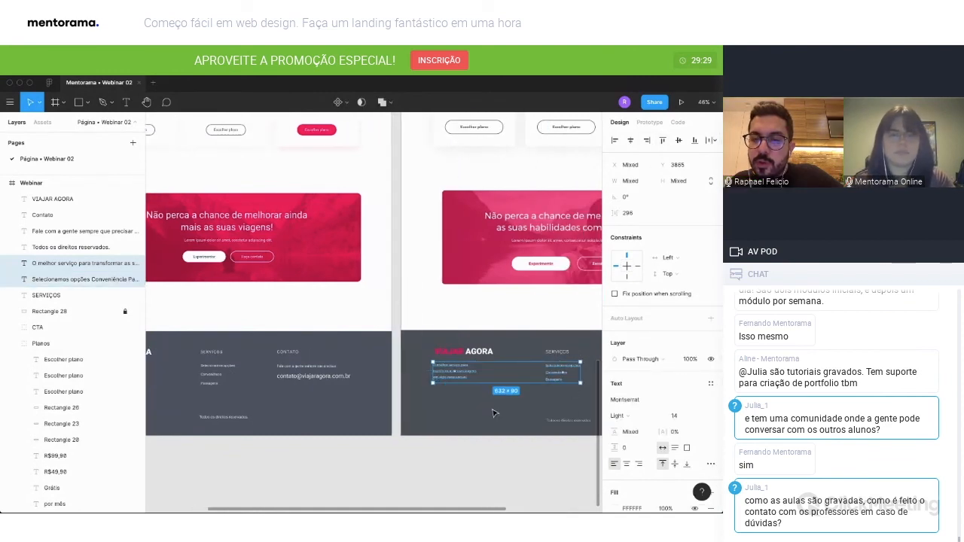
{"action": "left_click", "coordinate": [661, 144]}
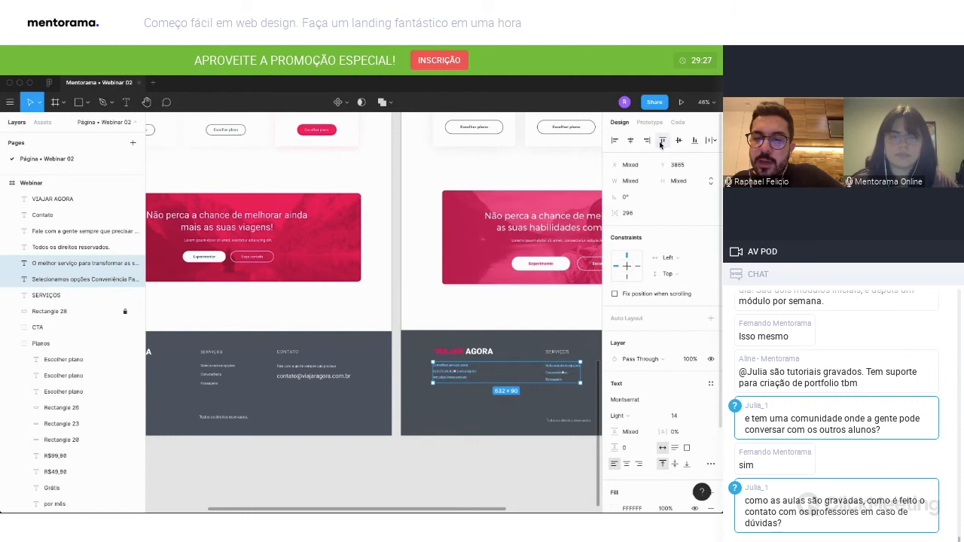
{"action": "left_click", "coordinate": [482, 498]}
Align the left edges of the footer logo and its tagline, and shift both slightly to the right.
{"action": "left_click", "coordinate": [455, 372]}
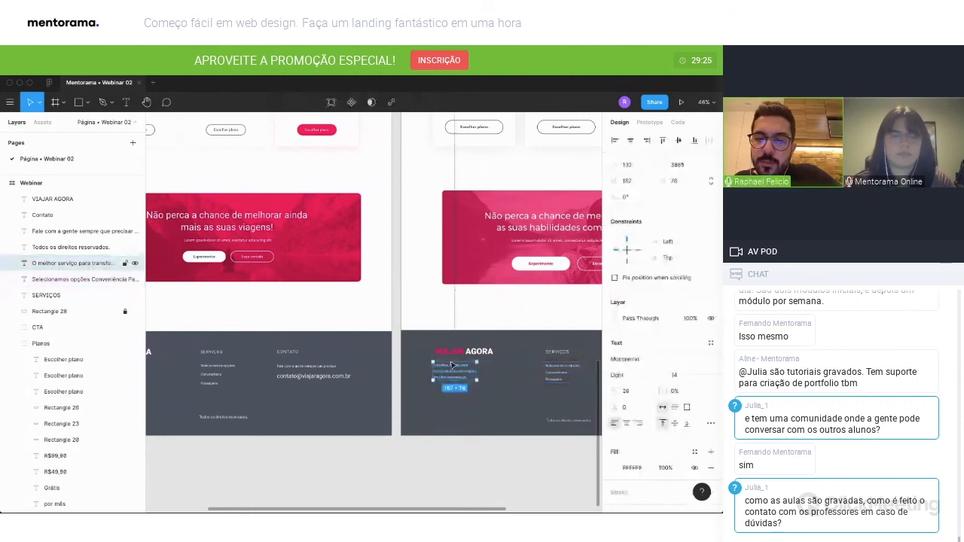
{"action": "left_click", "coordinate": [454, 354], "text": "shift"}
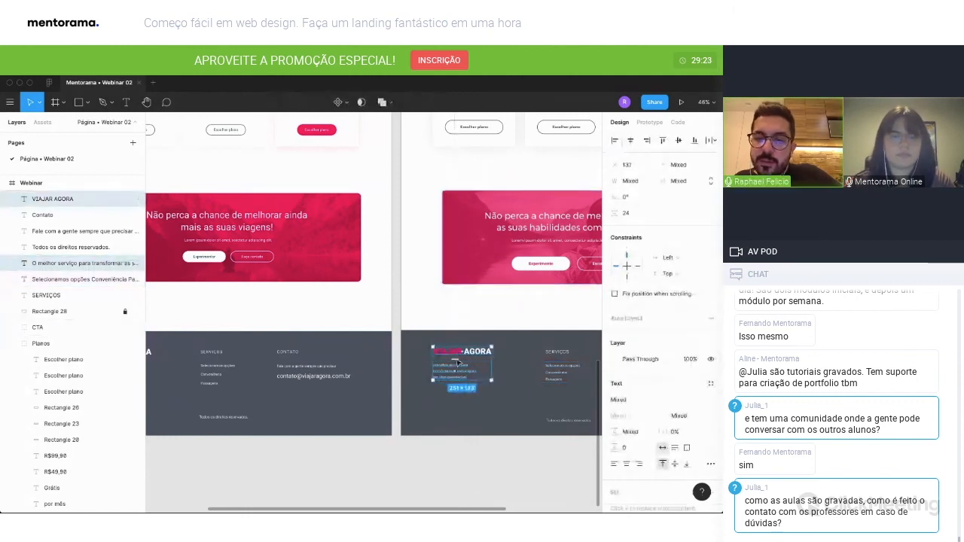
{"action": "left_click_drag", "start_coordinate": [442, 374], "coordinate": [445, 375]}
{"action": "left_click", "coordinate": [458, 462]}
Draw a square below the footer tagline and set its size to 42 by 42.
{"action": "scroll", "coordinate": [452, 459], "scroll_direction": "left", "scroll_amount": 3}
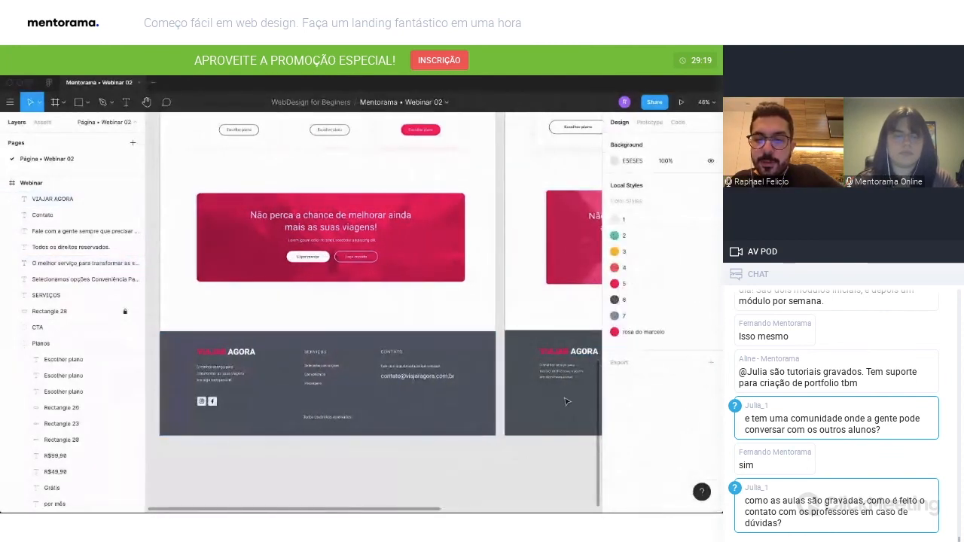
{"action": "key", "text": "r"}
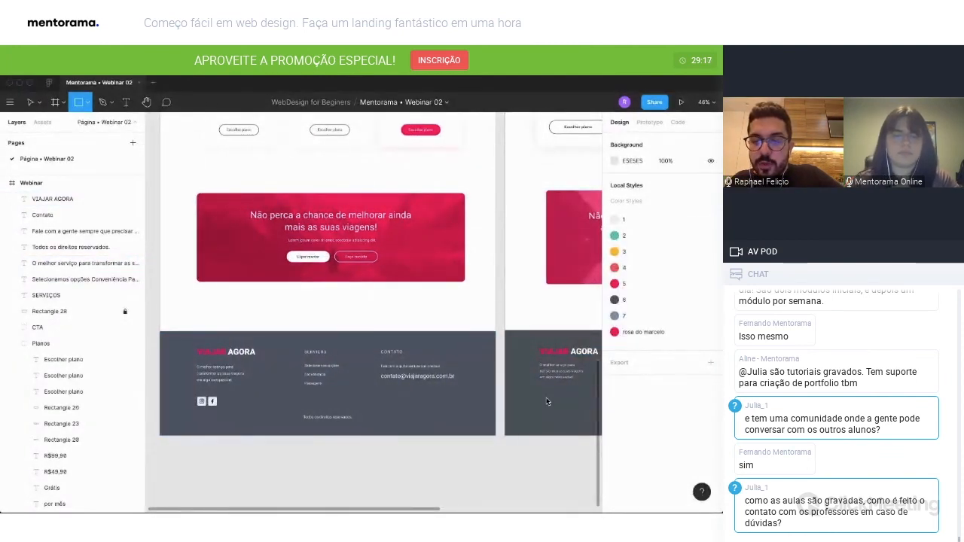
{"action": "left_click_drag", "start_coordinate": [540, 394], "coordinate": [551, 407]}
{"action": "left_click", "coordinate": [625, 181]}
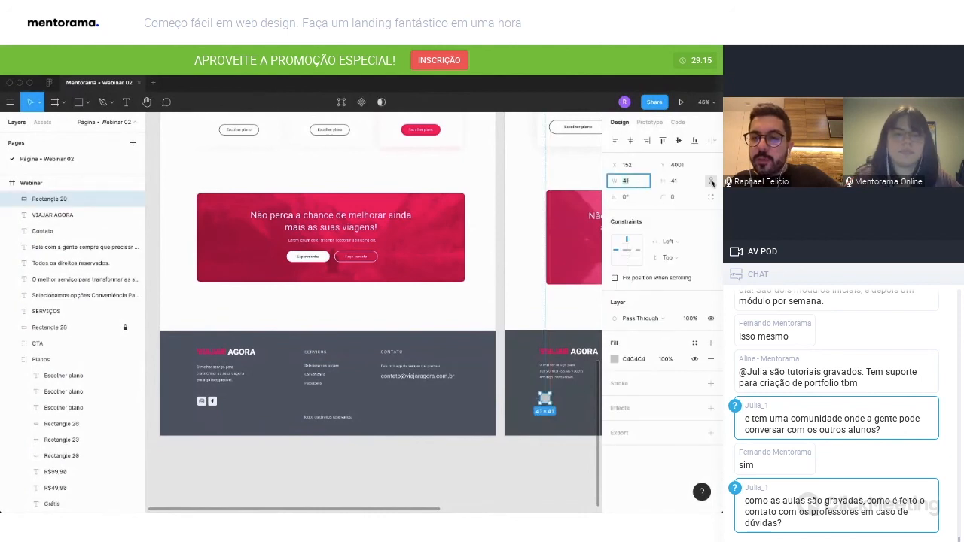
{"action": "type", "text": "42"}
{"action": "key", "text": "Return"}
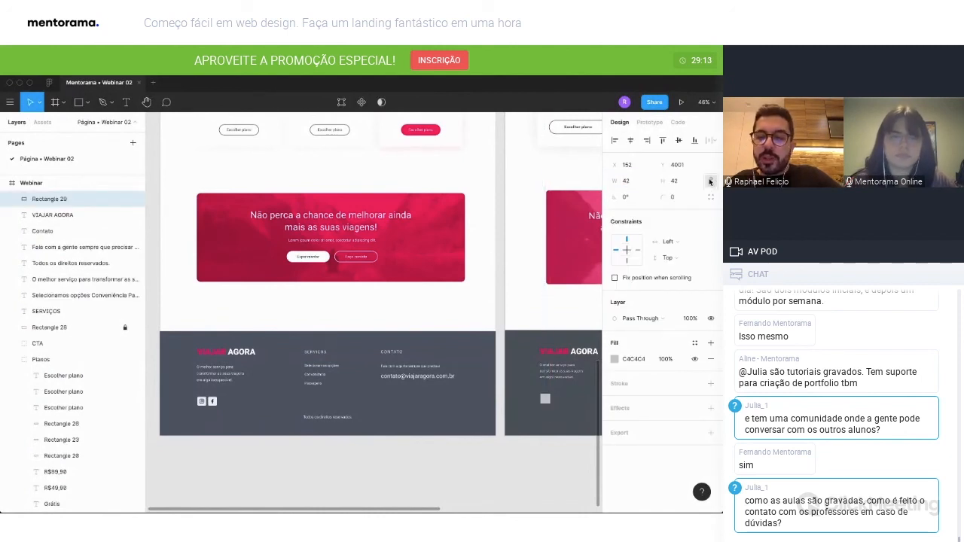
Round the corners of the square below the tagline with a radius of 4.
{"action": "left_click", "coordinate": [679, 199]}
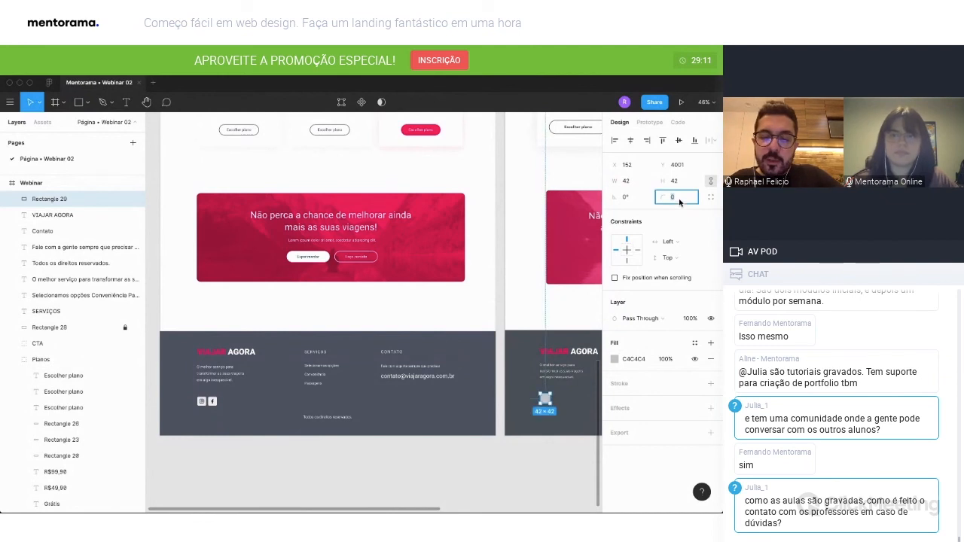
{"action": "type", "text": "4"}
{"action": "key", "text": "Return"}
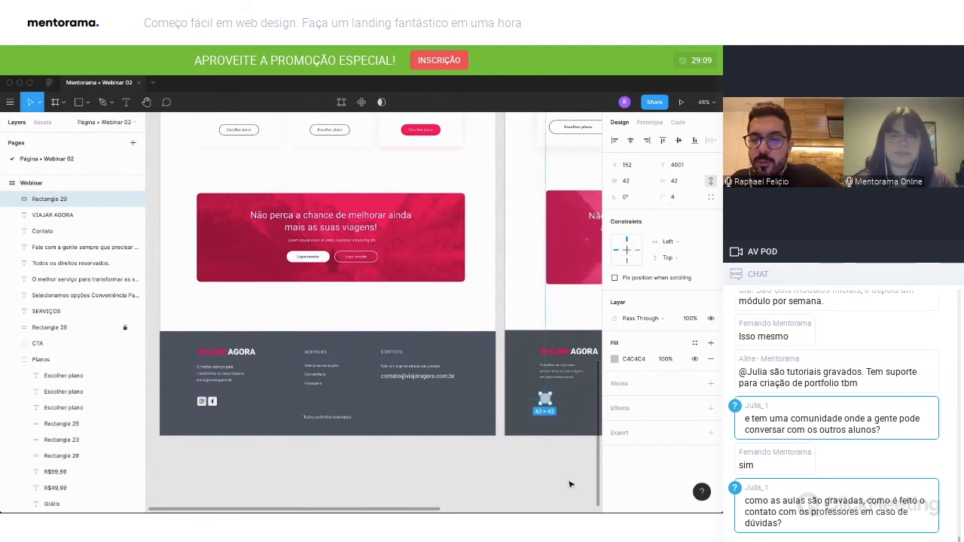
{"action": "left_click", "coordinate": [553, 465]}
{"action": "left_click", "coordinate": [548, 405]}
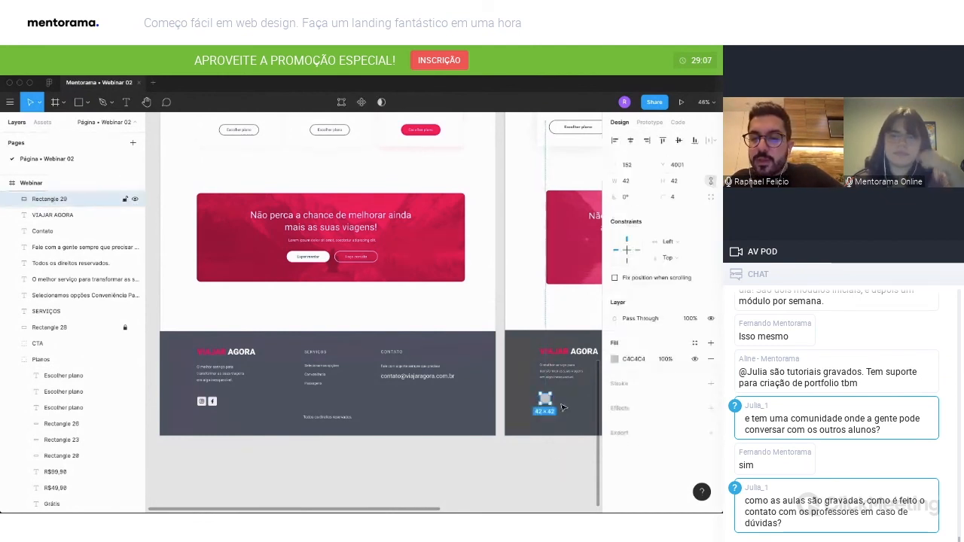
Fill the rounded square with white (FFFFFF) and place a copy of it just to its right.
{"action": "left_click", "coordinate": [615, 359]}
{"action": "type", "text": "FFFFFF"}
{"action": "key", "text": "Return"}
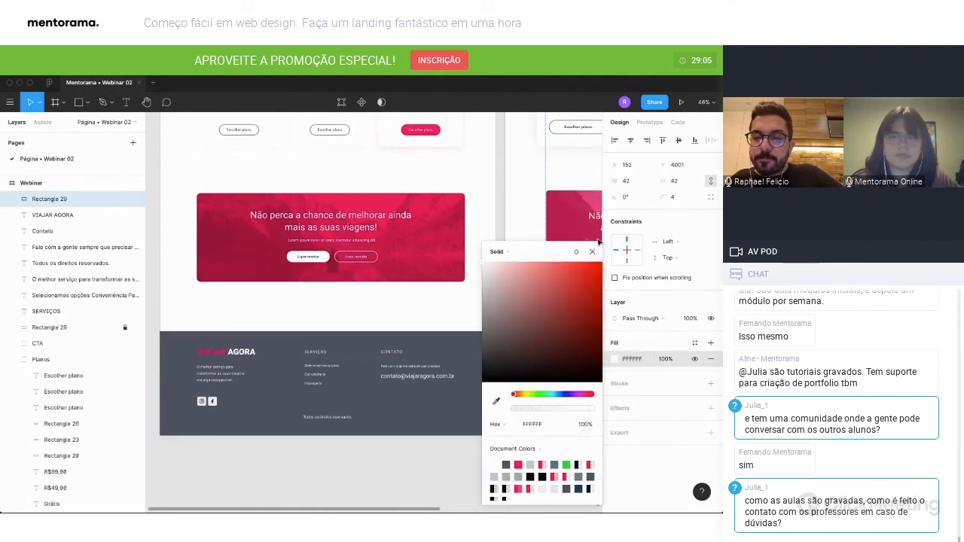
{"action": "left_click", "coordinate": [591, 251]}
{"action": "left_click_drag", "start_coordinate": [544, 399], "coordinate": [559, 402]}
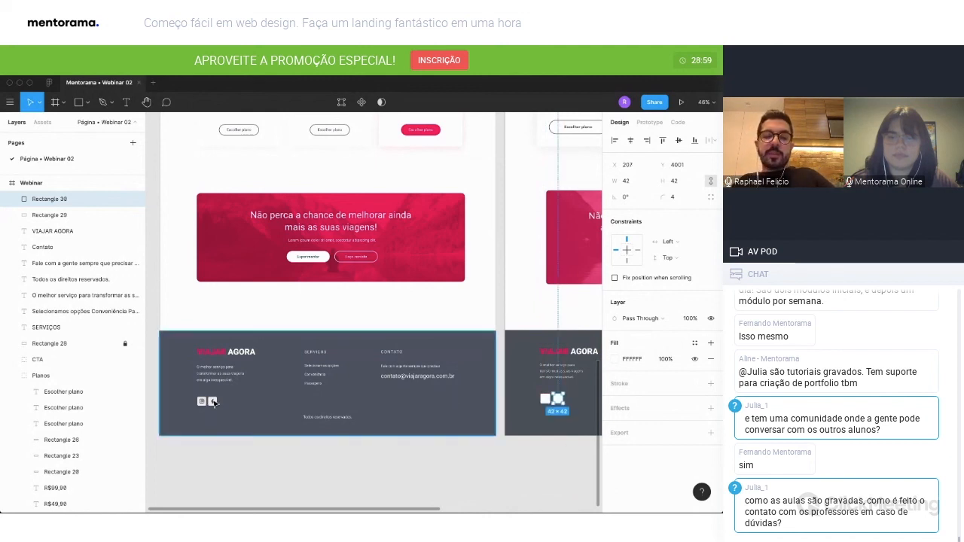
Run the Feather Icons plugin with the left white square selected, and move its window clear of the two squares.
{"action": "scroll", "coordinate": [570, 392], "scroll_direction": "up", "scroll_amount": 5, "text": "ctrl"}
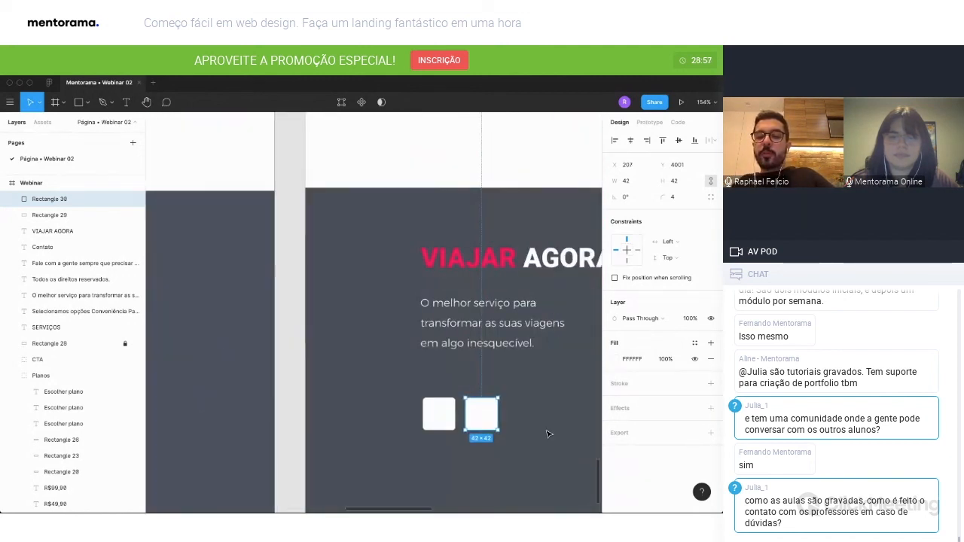
{"action": "left_click", "coordinate": [393, 352]}
{"action": "right_click", "coordinate": [392, 351]}
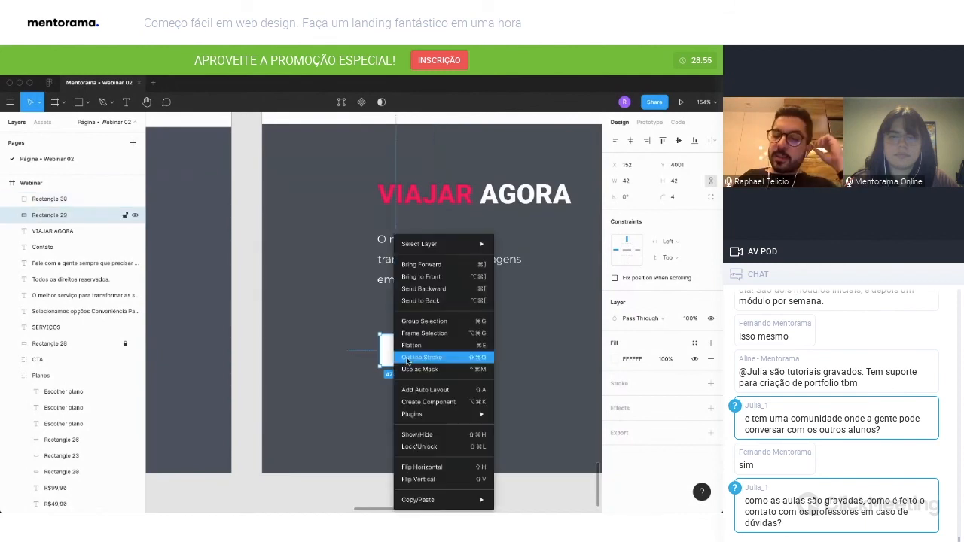
{"action": "mouse_move", "coordinate": [445, 417]}
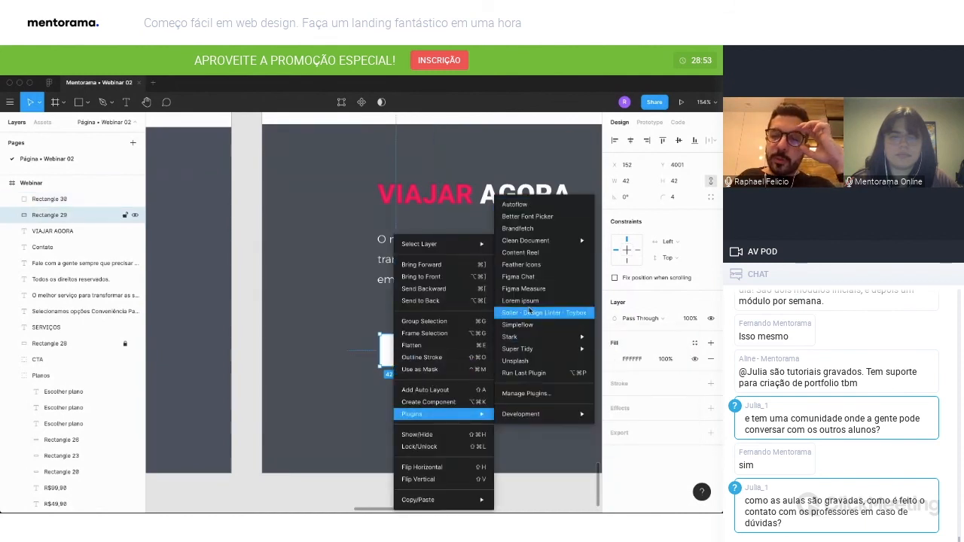
{"action": "left_click", "coordinate": [532, 268]}
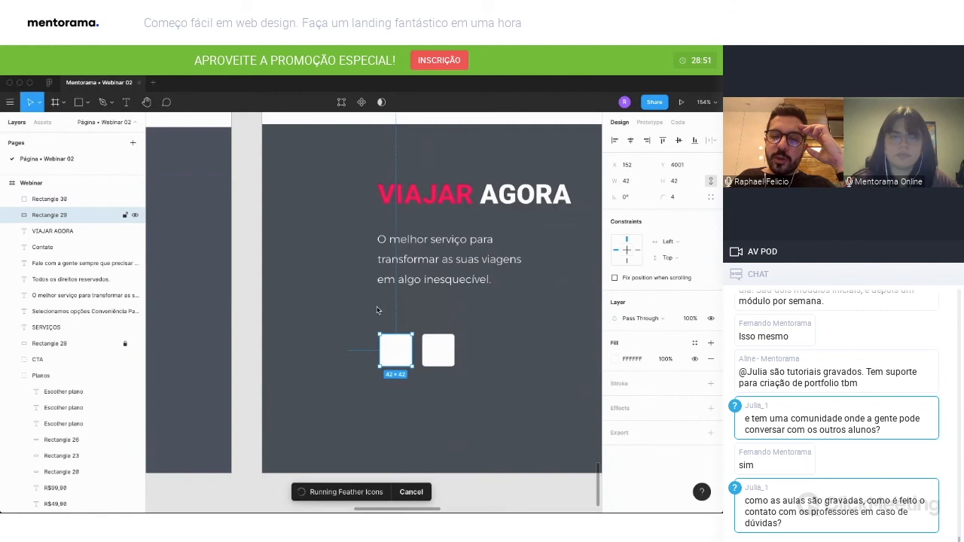
{"action": "scroll", "coordinate": [378, 335], "scroll_direction": "right", "scroll_amount": 1}
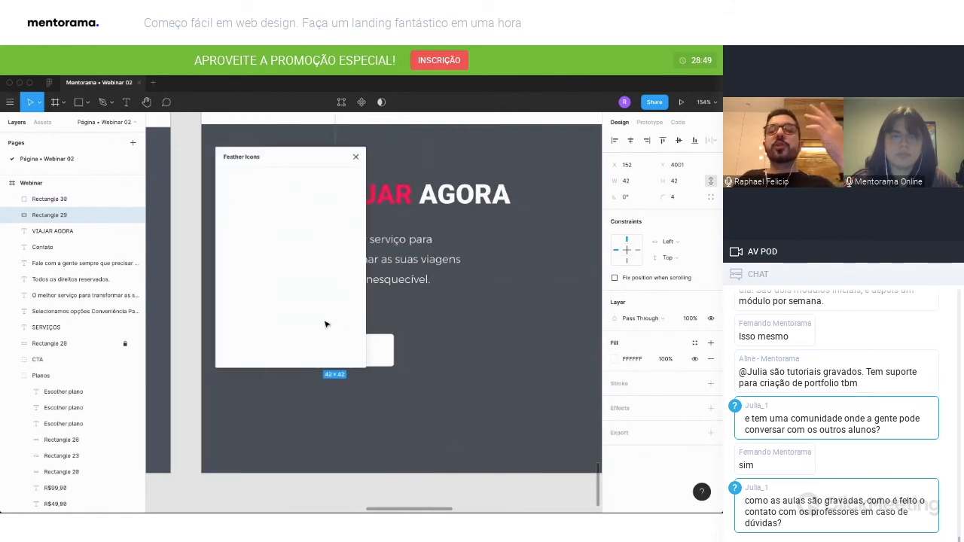
{"action": "left_click_drag", "start_coordinate": [277, 160], "coordinate": [520, 194]}
{"action": "left_click", "coordinate": [519, 213]}
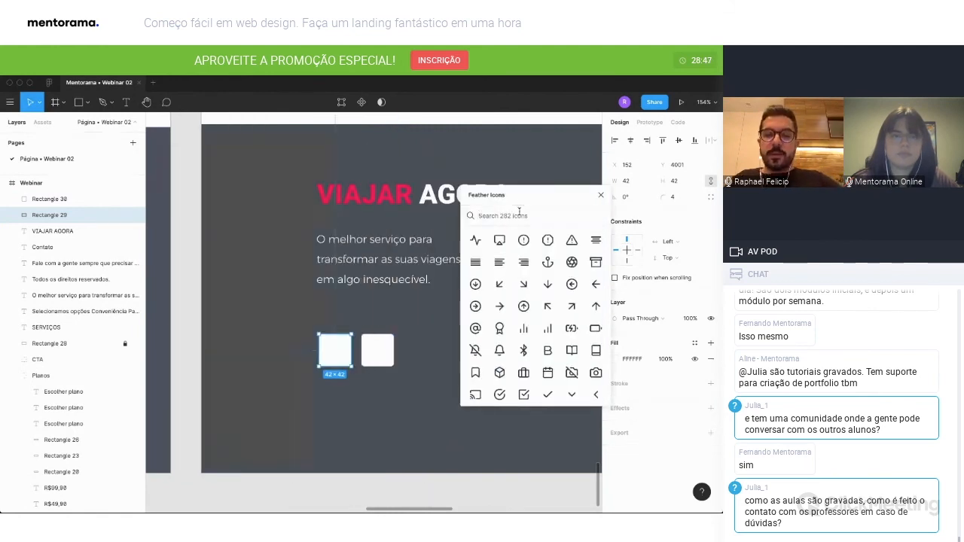
Insert the Feather Instagram icon, flatten it, move its layer to the top of the Webinar frame and centre it on the left square.
{"action": "type", "text": "instagra"}
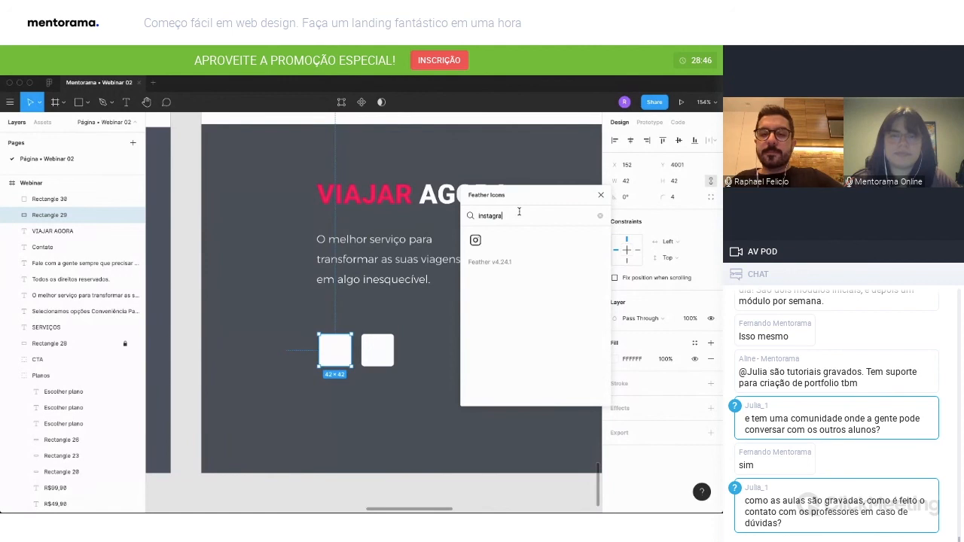
{"action": "left_click", "coordinate": [475, 239]}
{"action": "left_click", "coordinate": [386, 323]}
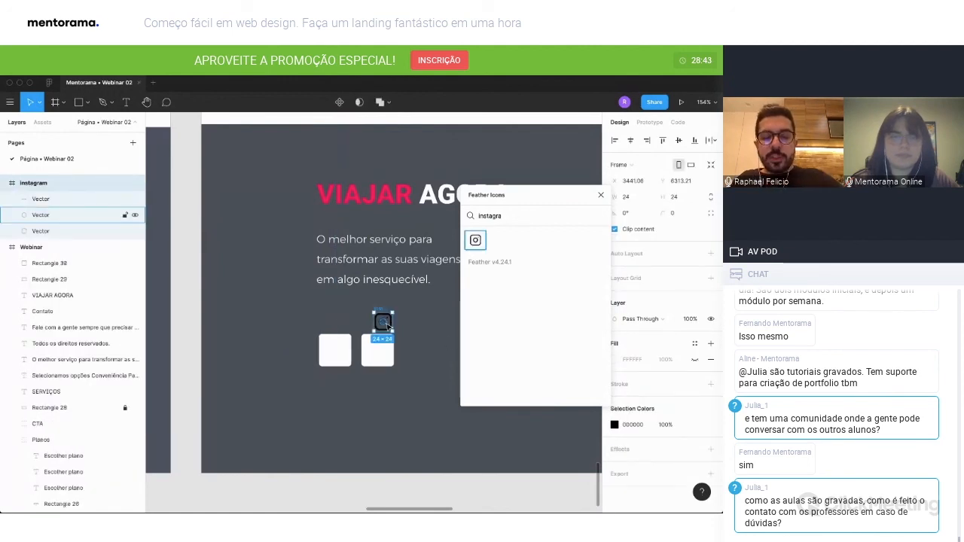
{"action": "key", "text": "super+e"}
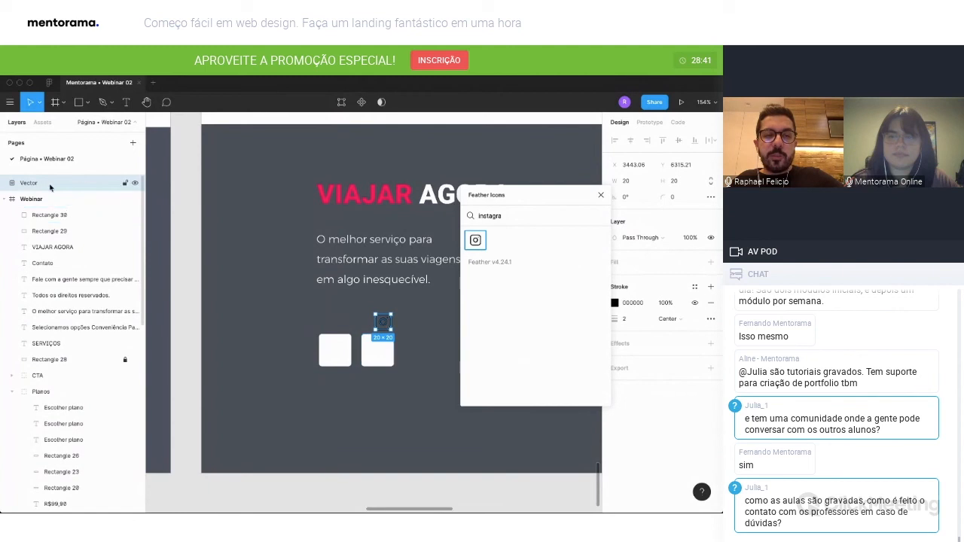
{"action": "left_click_drag", "start_coordinate": [31, 184], "coordinate": [45, 216]}
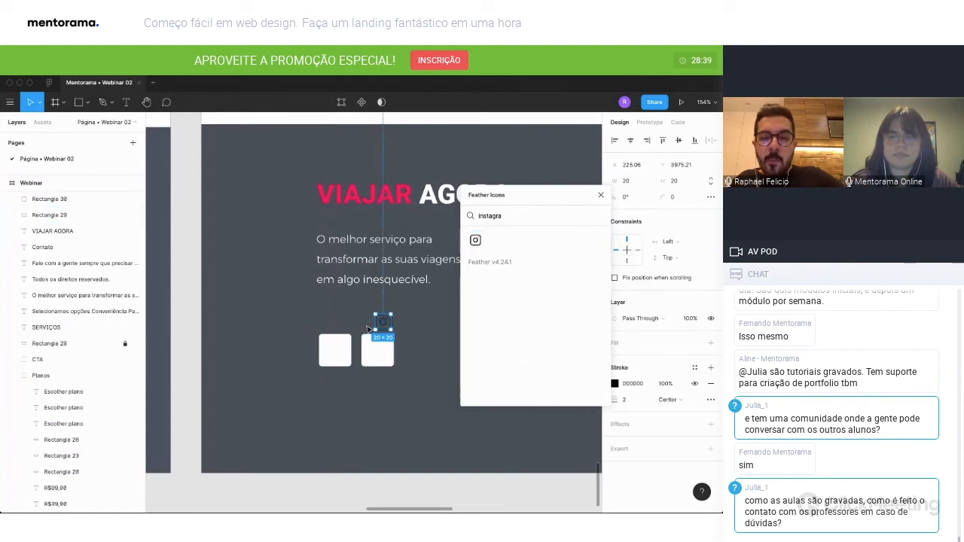
{"action": "left_click_drag", "start_coordinate": [387, 326], "coordinate": [336, 352]}
Insert the Facebook icon without its frame, place its layer in the Webinar frame, centre it on the right square, and close the plugin.
{"action": "left_click", "coordinate": [493, 212]}
{"action": "type", "text": "facebook"}
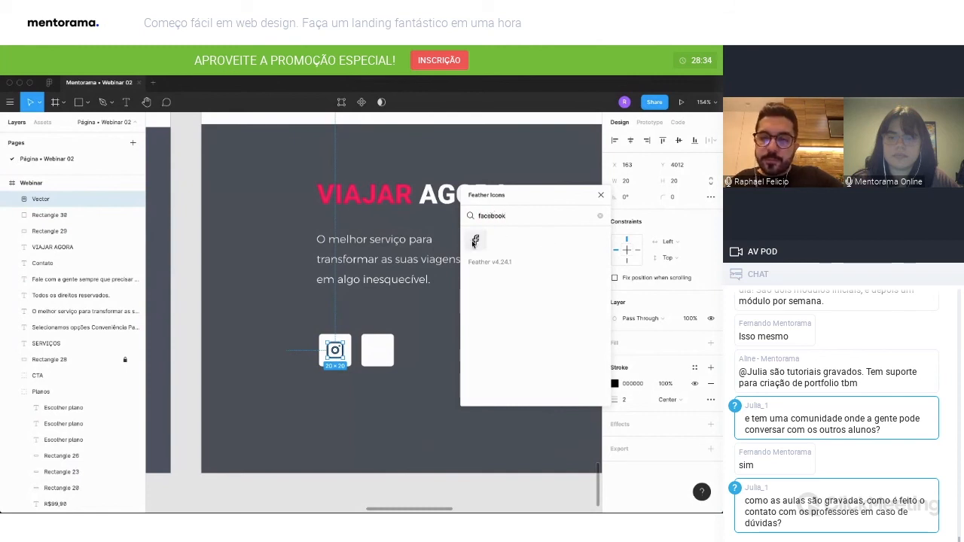
{"action": "left_click", "coordinate": [475, 240]}
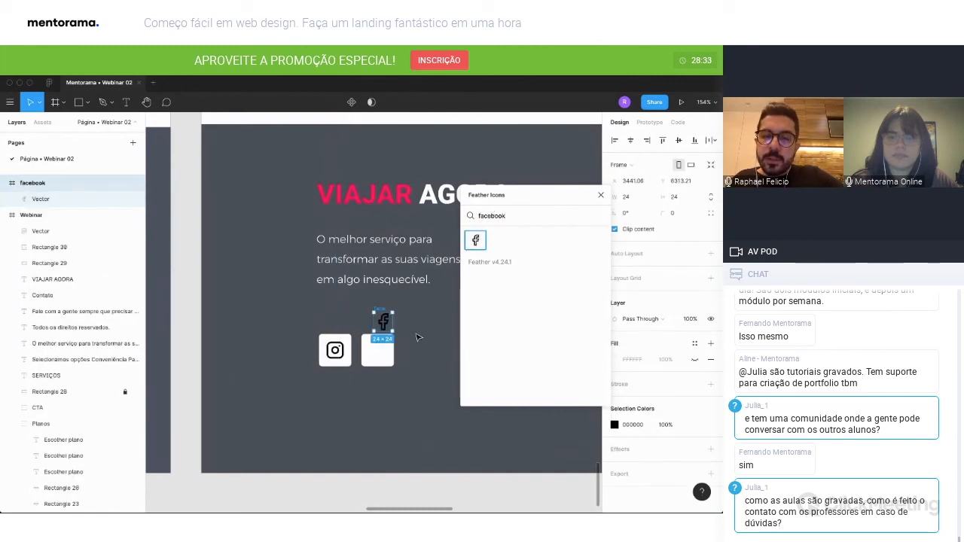
{"action": "key", "text": "ctrl+shift+g"}
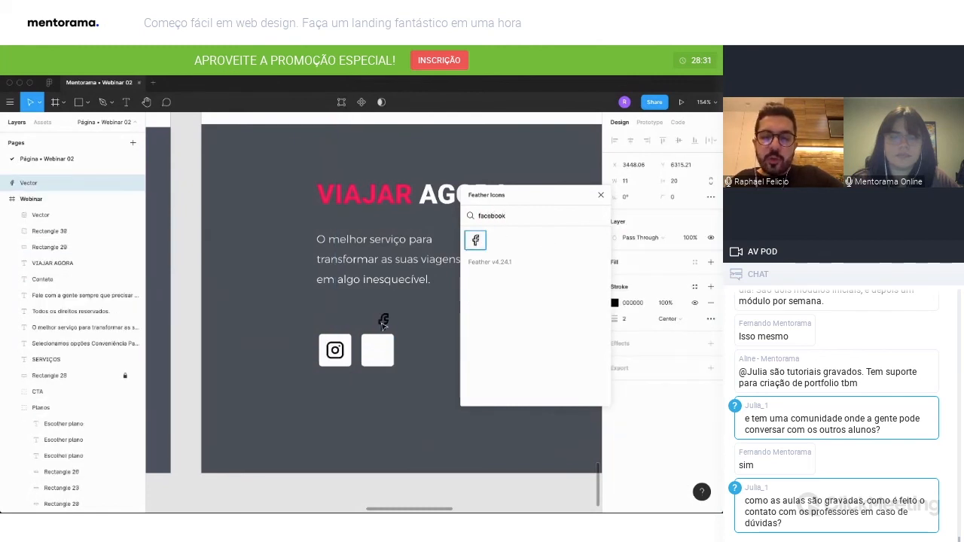
{"action": "left_click_drag", "start_coordinate": [379, 324], "coordinate": [380, 349]}
{"action": "left_click_drag", "start_coordinate": [83, 186], "coordinate": [81, 206]}
{"action": "left_click_drag", "start_coordinate": [380, 352], "coordinate": [380, 352]}
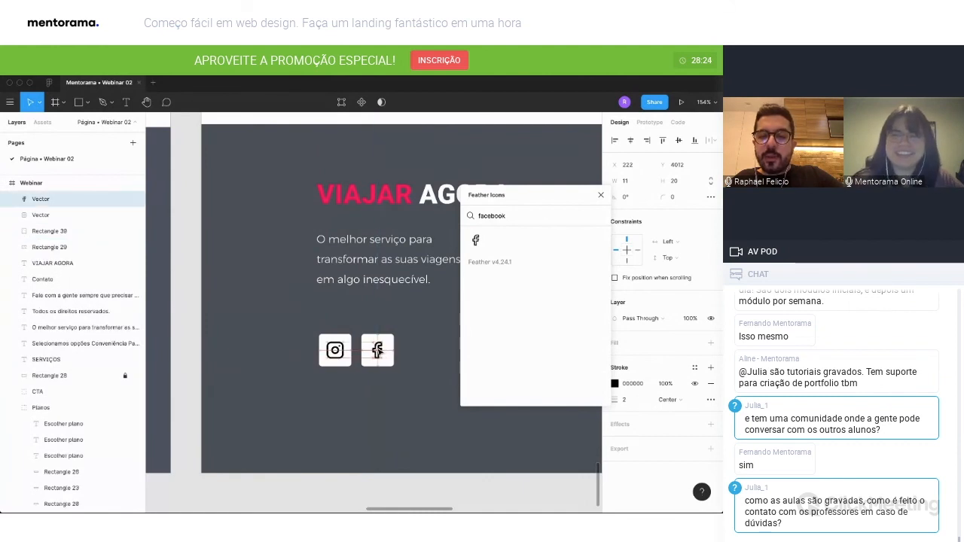
{"action": "left_click", "coordinate": [600, 195]}
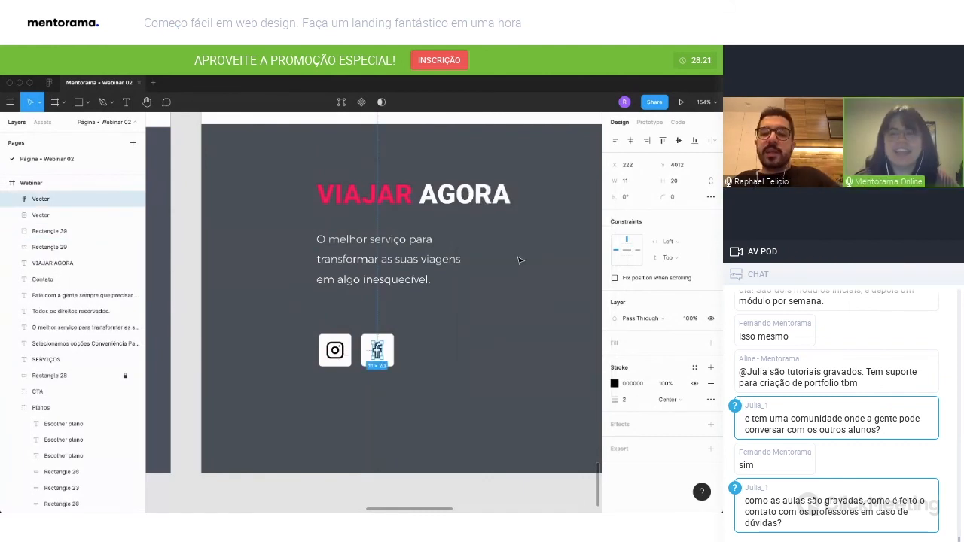
Compare the new footer and its social icons with the reference footer beside it.
{"action": "scroll", "coordinate": [446, 361], "scroll_direction": "down", "scroll_amount": 5}
{"action": "left_click", "coordinate": [433, 377]}
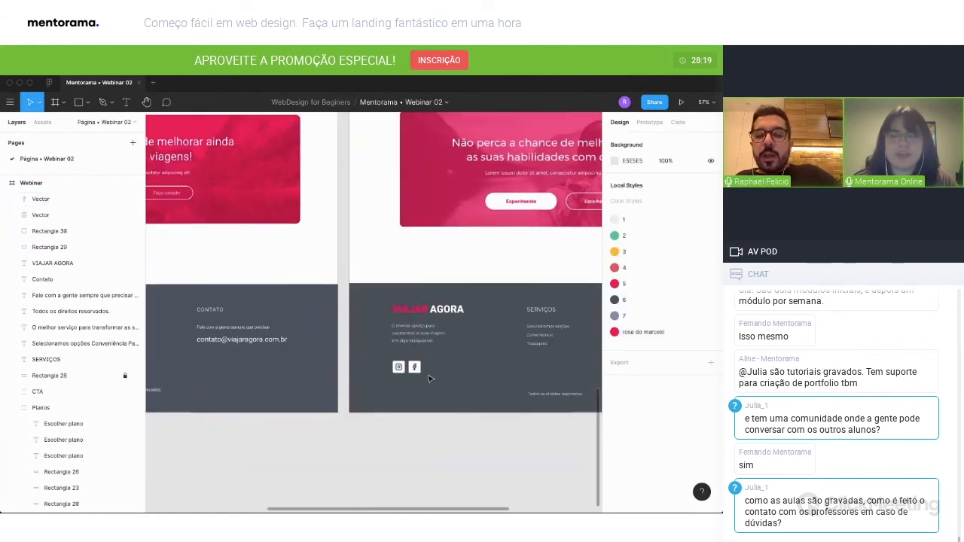
{"action": "scroll", "coordinate": [433, 377], "scroll_direction": "left", "scroll_amount": 3}
{"action": "scroll", "coordinate": [433, 378], "scroll_direction": "right", "scroll_amount": 1}
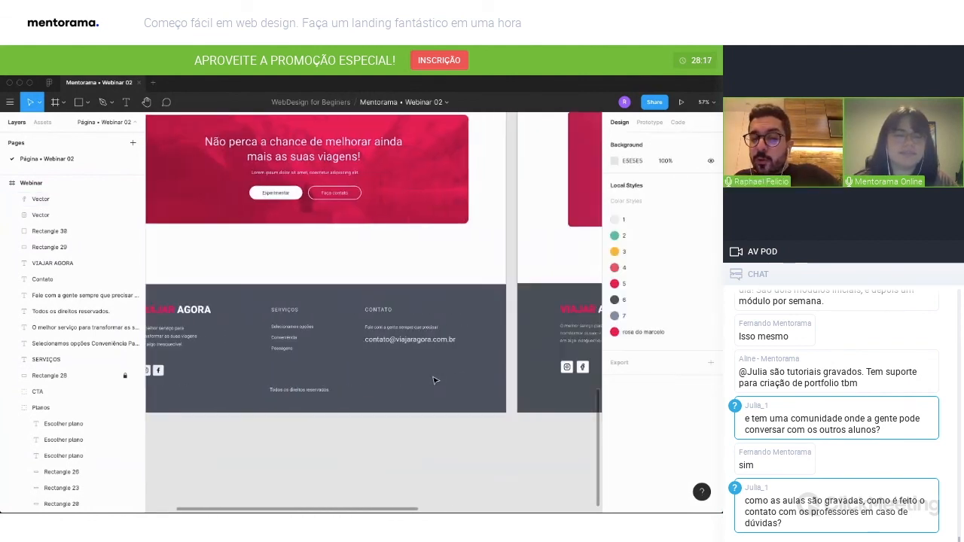
{"action": "scroll", "coordinate": [432, 379], "scroll_direction": "right", "scroll_amount": 1}
{"action": "scroll", "coordinate": [433, 379], "scroll_direction": "right", "scroll_amount": 2}
{"action": "left_click_drag", "start_coordinate": [536, 428], "coordinate": [490, 356]}
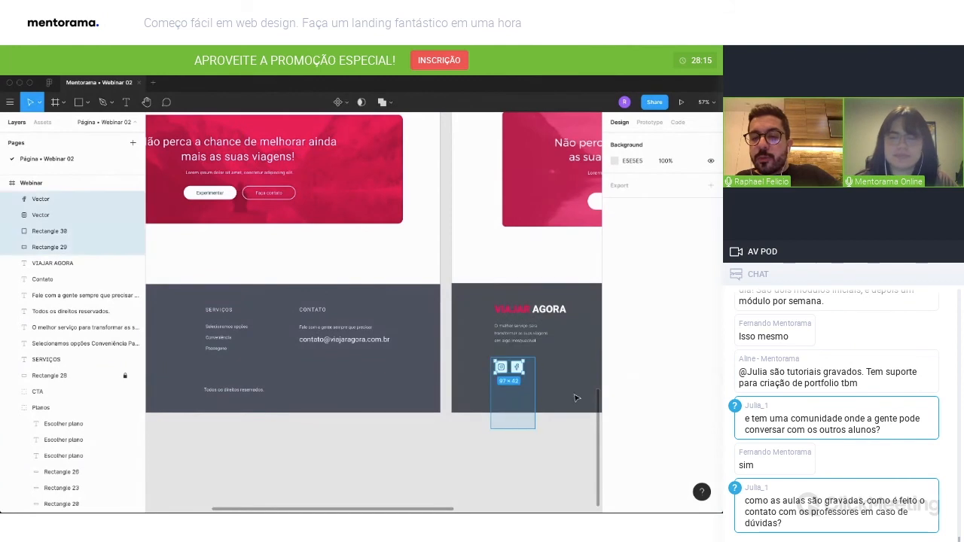
{"action": "left_click", "coordinate": [502, 368], "text": "shift"}
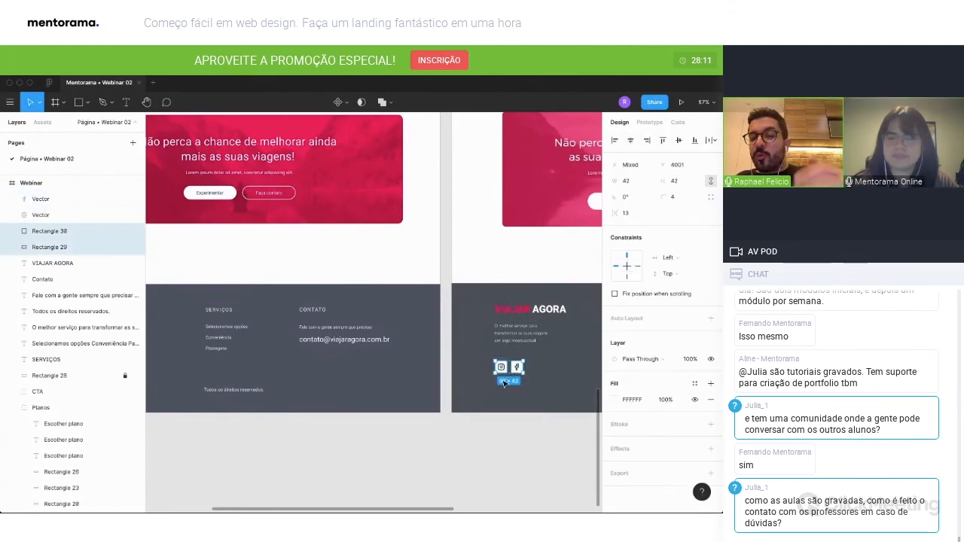
{"action": "left_click", "coordinate": [525, 424]}
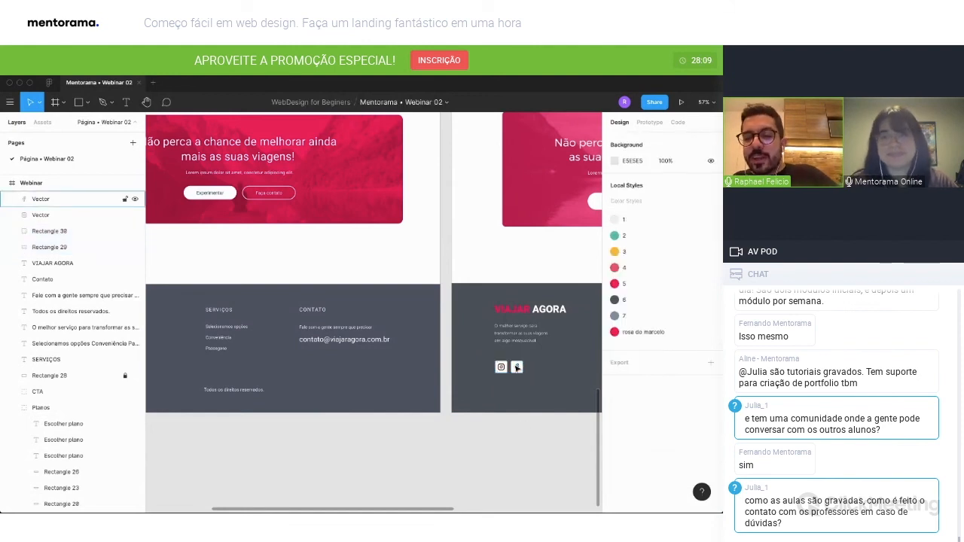
Recolour the strokes of the Instagram and Facebook icons with the pinkish red from the document colours.
{"action": "scroll", "coordinate": [518, 369], "scroll_direction": "up", "scroll_amount": 3}
{"action": "left_click", "coordinate": [518, 372]}
{"action": "left_click", "coordinate": [495, 368], "text": "shift"}
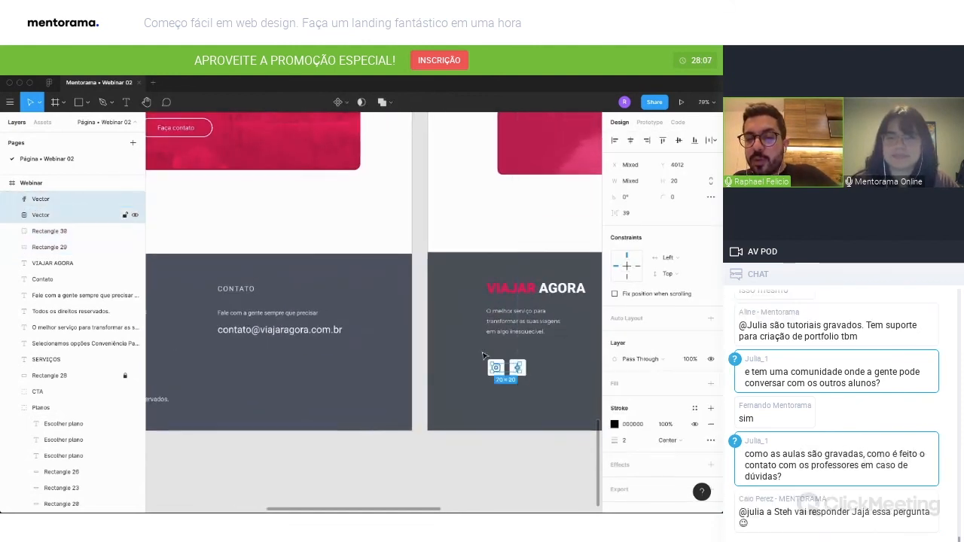
{"action": "left_click", "coordinate": [615, 425]}
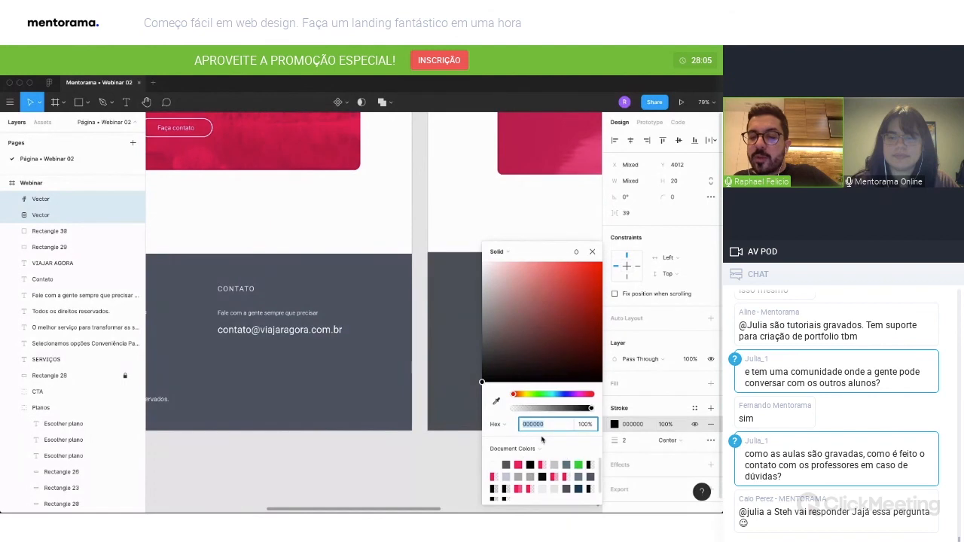
{"action": "left_click", "coordinate": [517, 464]}
{"action": "left_click", "coordinate": [594, 251]}
{"action": "left_click", "coordinate": [536, 398]}
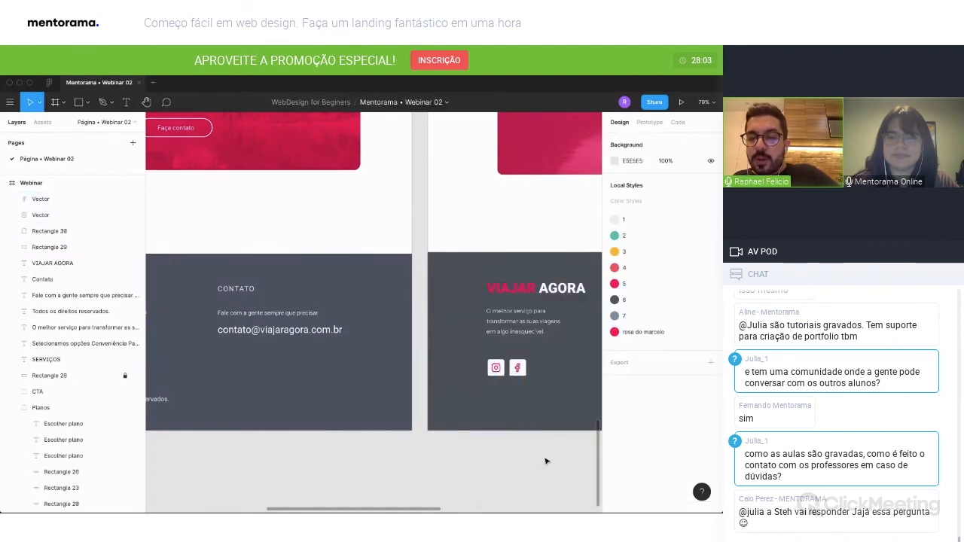
Review the finished landing page from footer to hero section alongside the reference page.
{"action": "scroll", "coordinate": [558, 426], "scroll_direction": "down", "scroll_amount": 5}
{"action": "scroll", "coordinate": [559, 426], "scroll_direction": "right", "scroll_amount": 5}
{"action": "scroll", "coordinate": [559, 426], "scroll_direction": "down", "scroll_amount": 3}
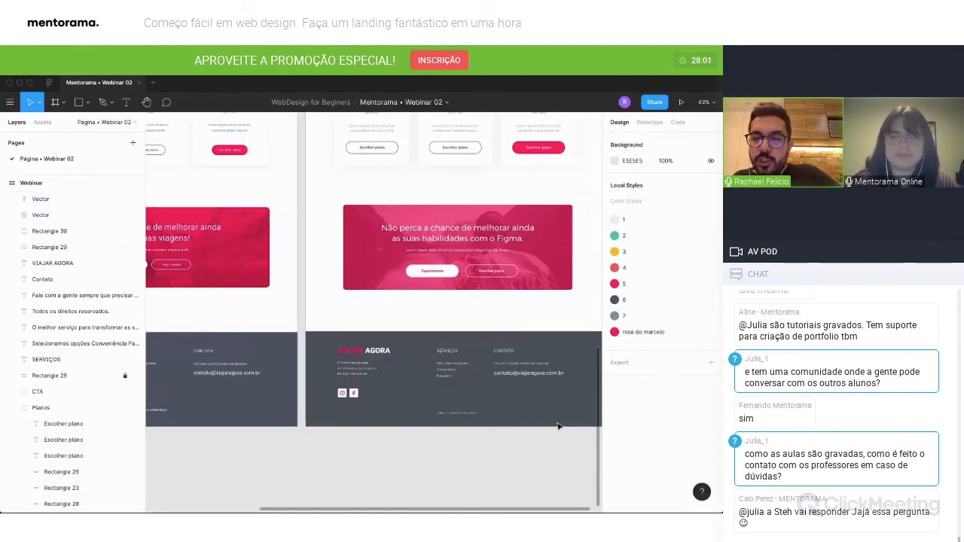
{"action": "scroll", "coordinate": [558, 426], "scroll_direction": "right", "scroll_amount": 1}
{"action": "scroll", "coordinate": [557, 426], "scroll_direction": "up", "scroll_amount": 4}
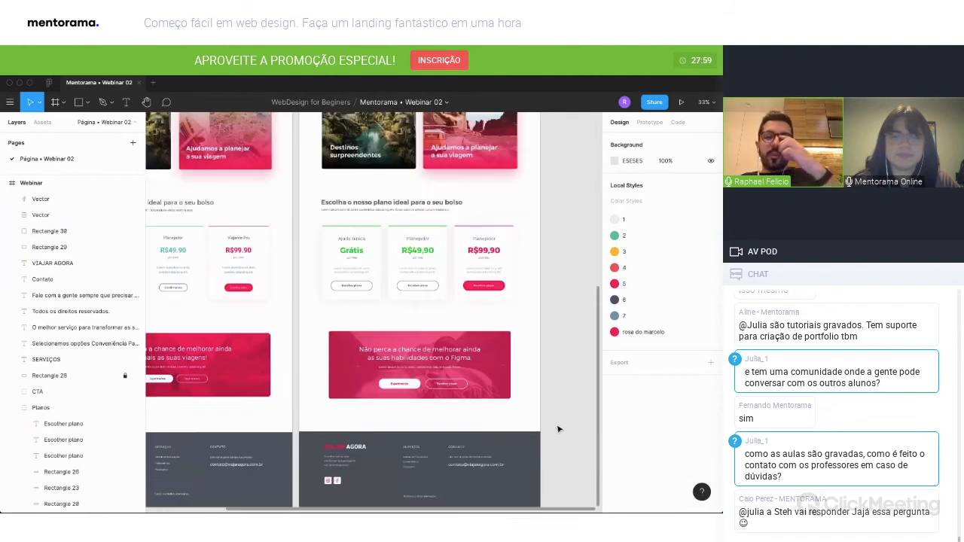
{"action": "scroll", "coordinate": [552, 433], "scroll_direction": "up", "scroll_amount": 8}
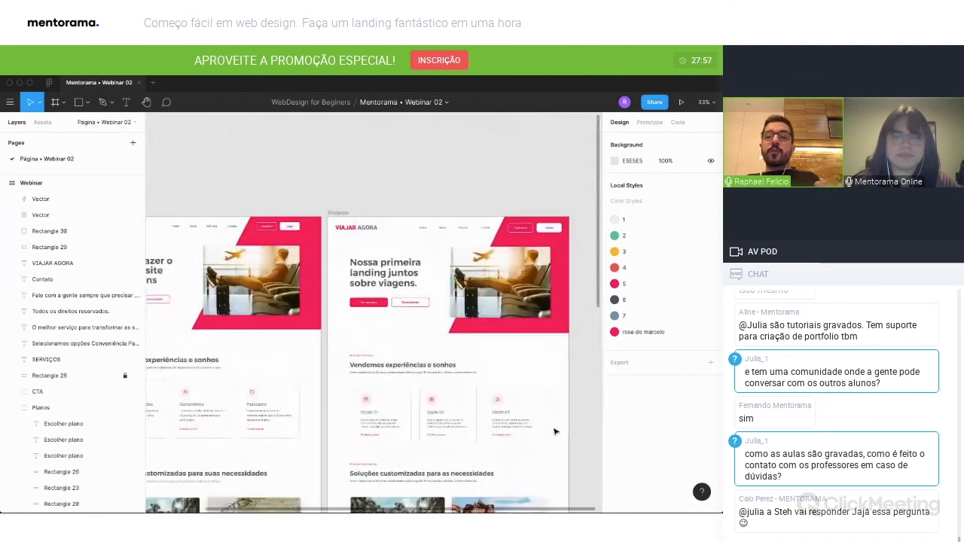
{"action": "scroll", "coordinate": [552, 426], "scroll_direction": "left", "scroll_amount": 2}
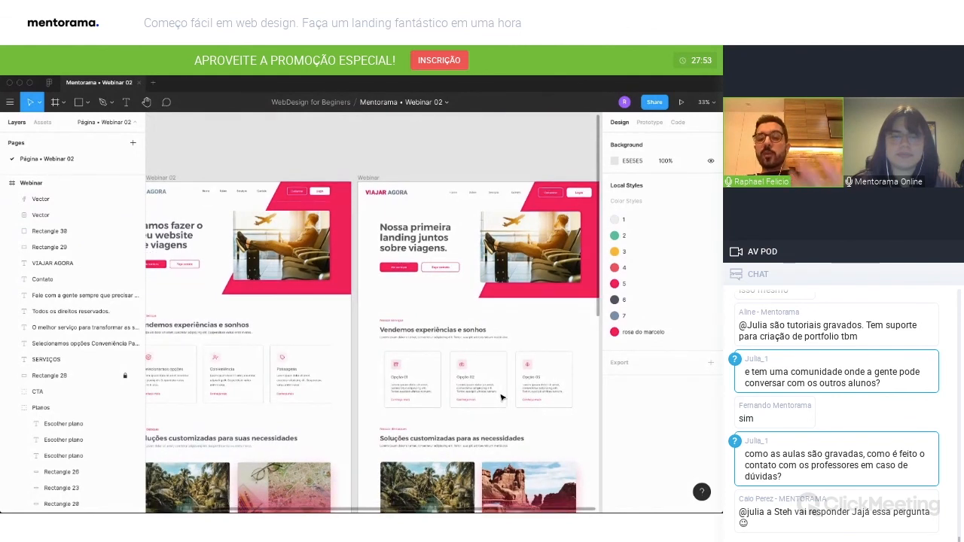
{"action": "scroll", "coordinate": [500, 399], "scroll_direction": "down", "scroll_amount": 2}
{"action": "scroll", "coordinate": [500, 399], "scroll_direction": "left", "scroll_amount": 1}
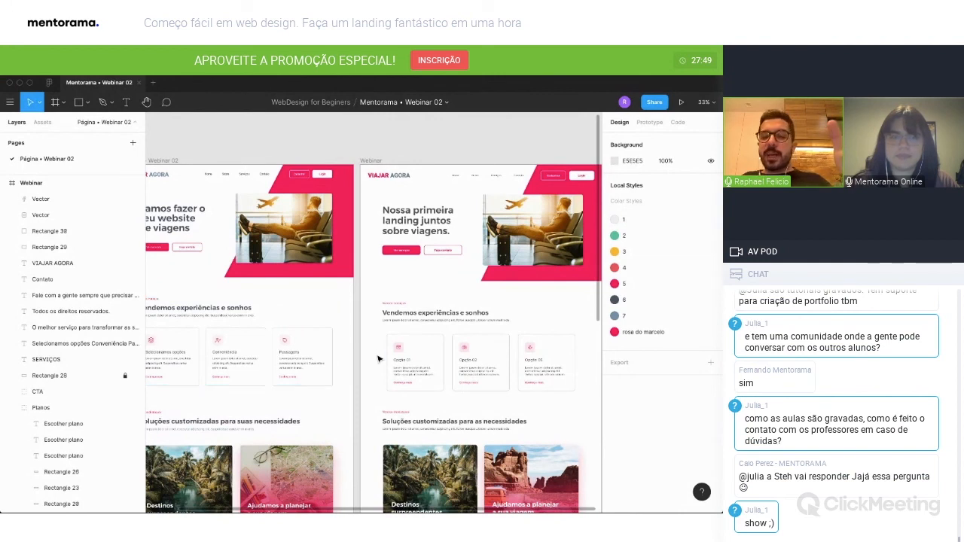
{"action": "scroll", "coordinate": [380, 364], "scroll_direction": "down", "scroll_amount": 4}
{"action": "scroll", "coordinate": [381, 364], "scroll_direction": "down", "scroll_amount": 2}
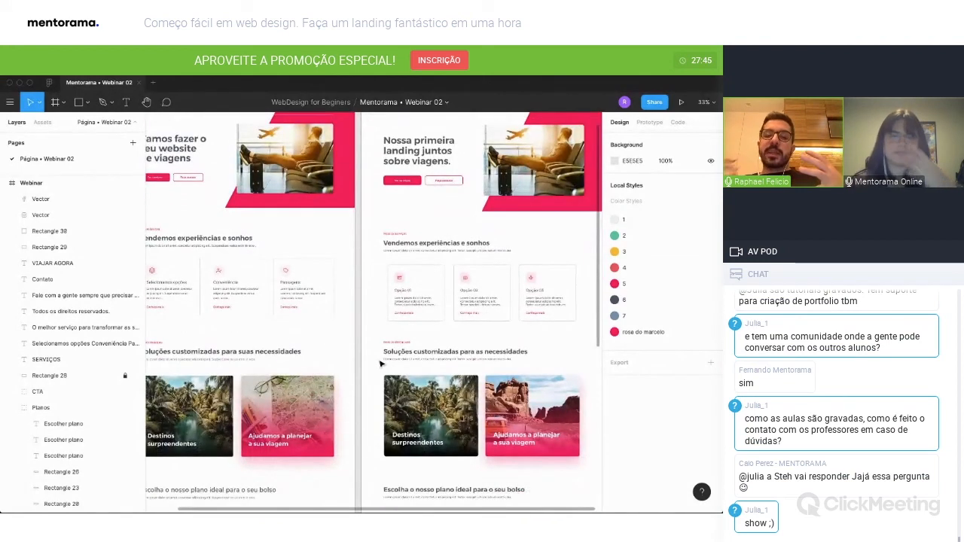